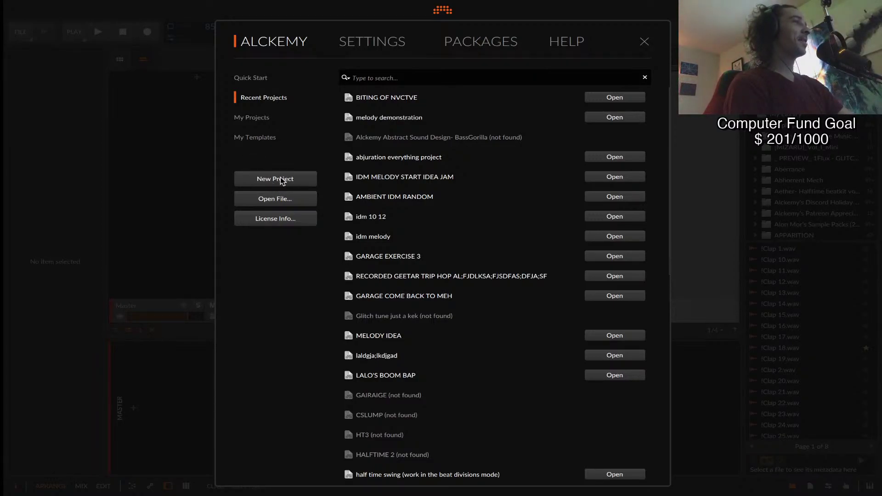
# Create a new project and add an instrument track loaded with the VST3 version of Vital.
pyautogui.click(336, 11)
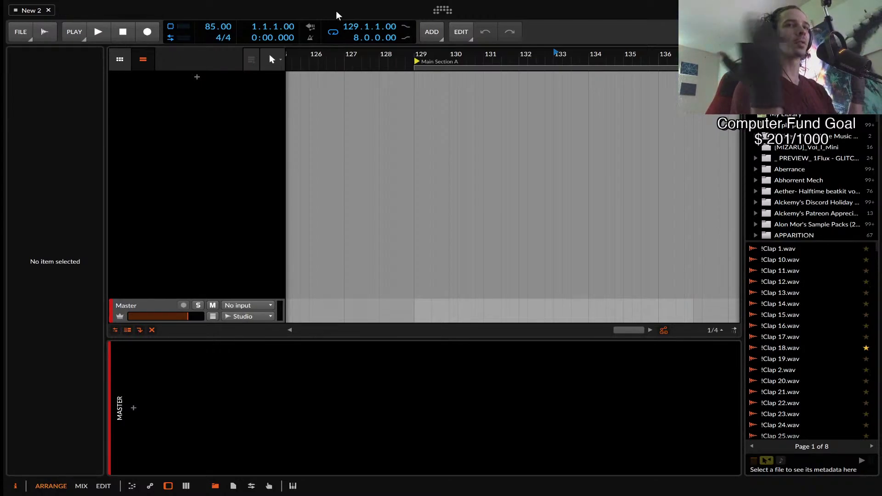
pyautogui.hotkey('ctrl', 'n')
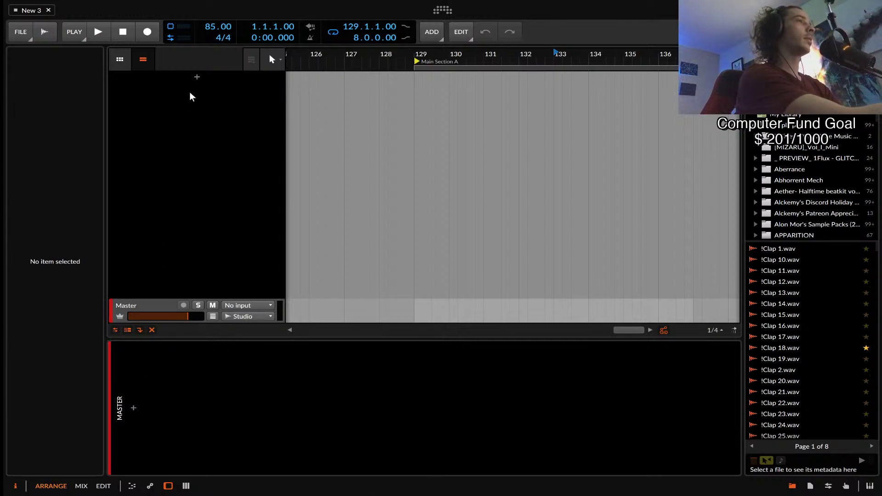
pyautogui.click(196, 77)
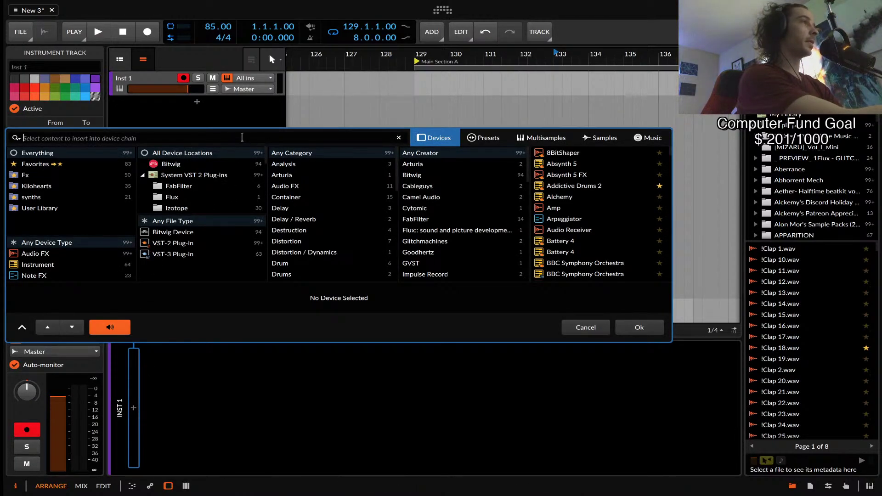
pyautogui.write('vital')
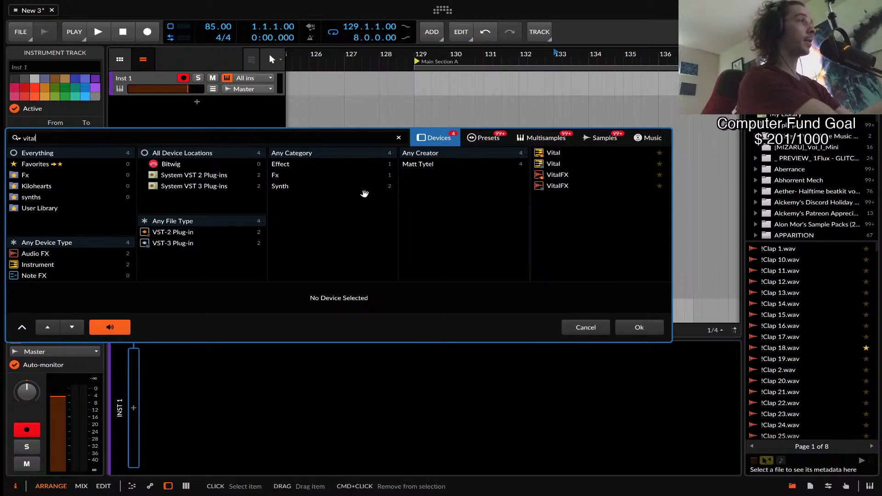
pyautogui.click(554, 164)
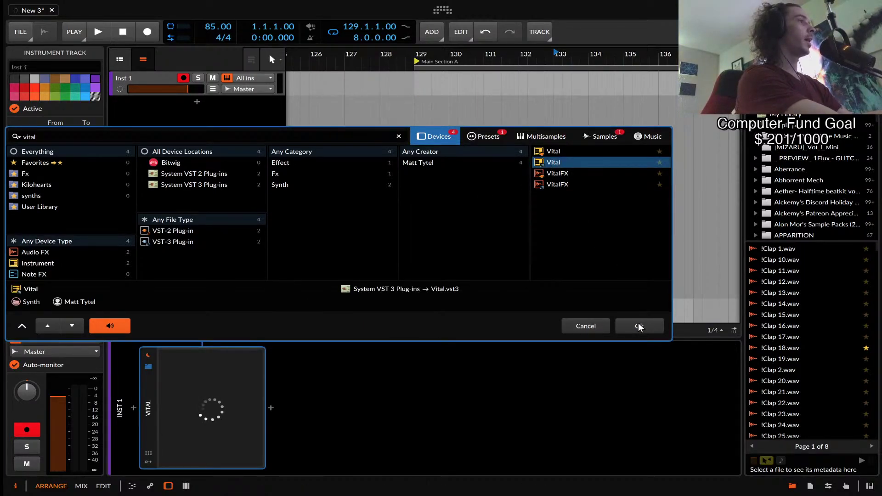
pyautogui.click(640, 326)
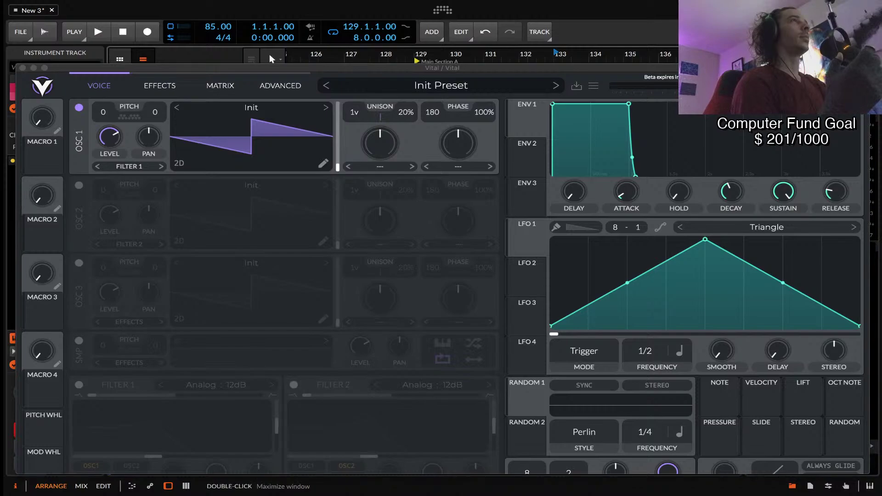
# Bring the Vital window back up and move it up and to the left to uncover more of its interface.
pyautogui.press('Escape')
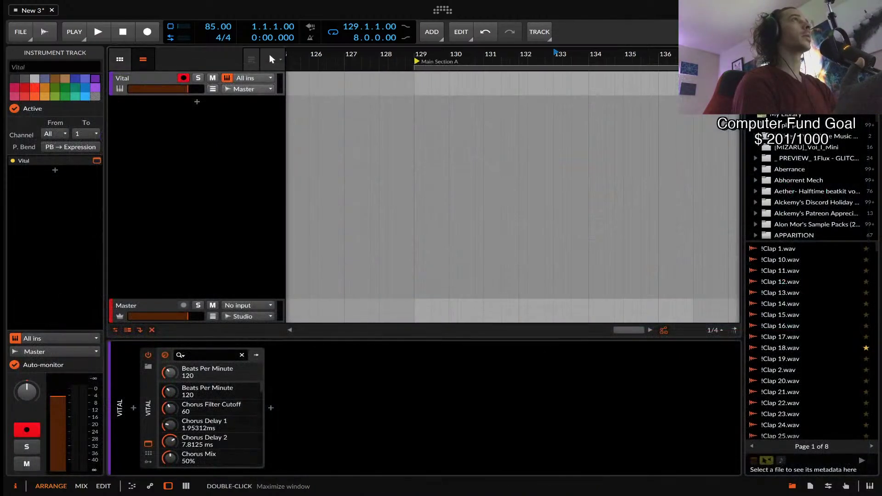
pyautogui.click(232, 189)
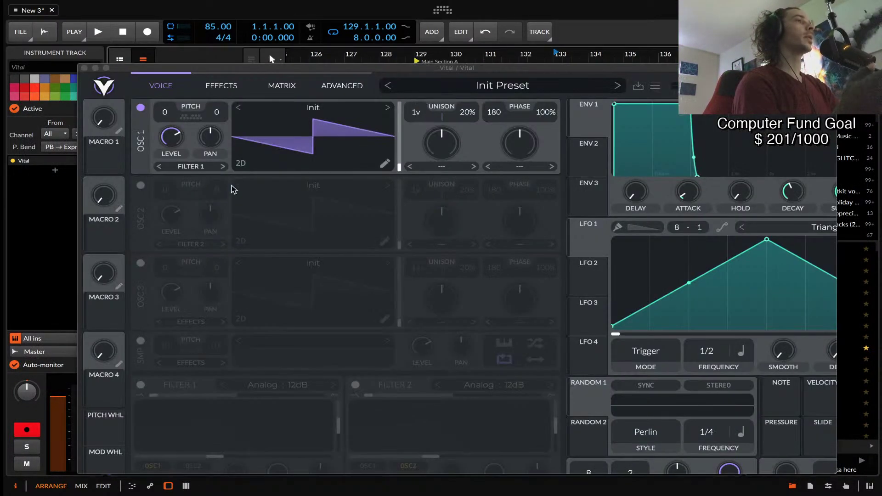
pyautogui.press('Escape')
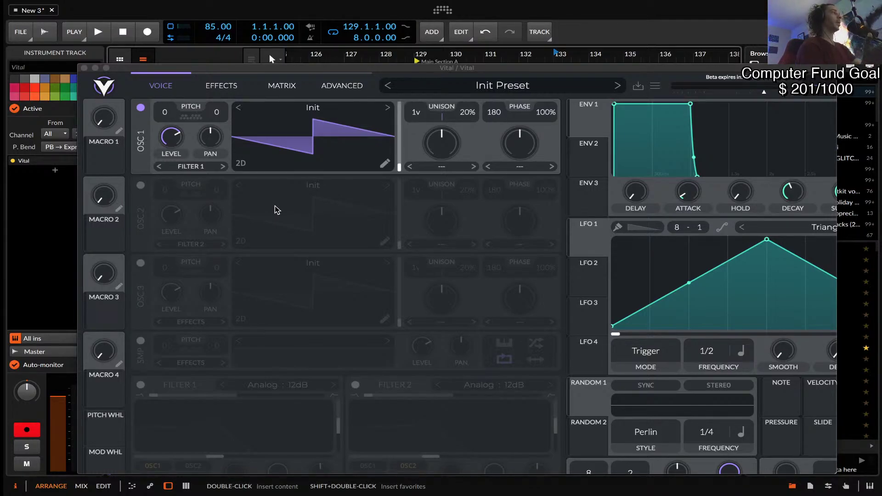
pyautogui.scroll(1, 441, 294)
pyautogui.moveTo(638, 69); pyautogui.dragTo(566, 44)
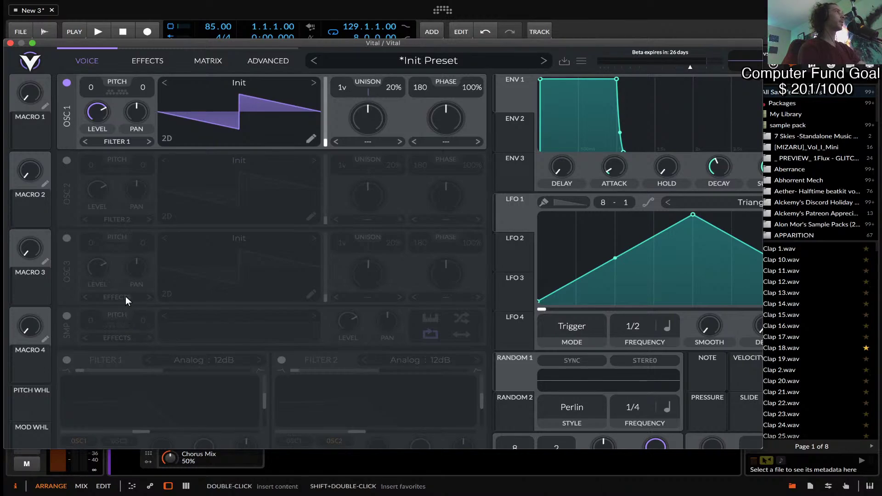
# Show Vital's effects page and resize the plugin window until the whole interface, including the keyboard, fits on screen.
pyautogui.click(147, 60)
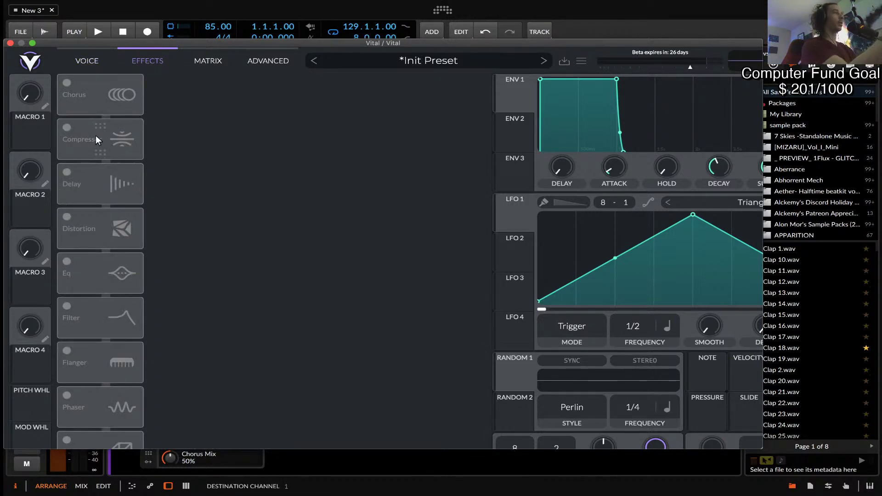
pyautogui.moveTo(215, 448); pyautogui.dragTo(211, 276)
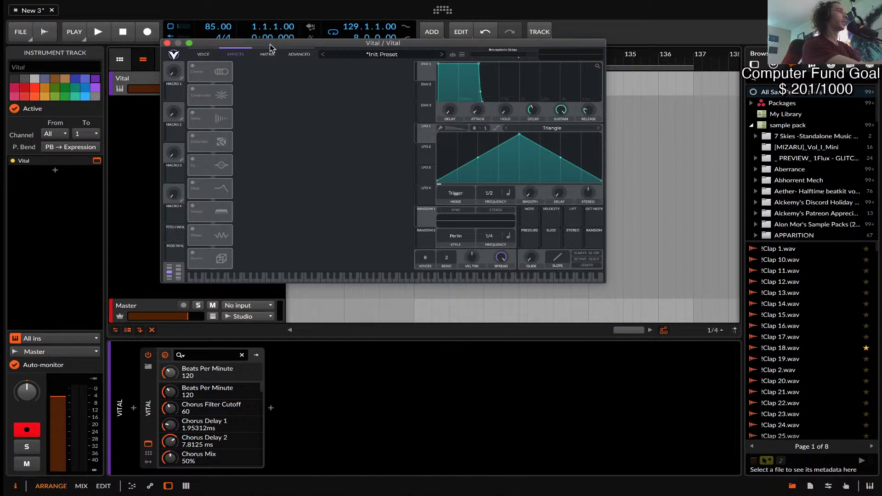
pyautogui.moveTo(602, 282); pyautogui.dragTo(765, 372)
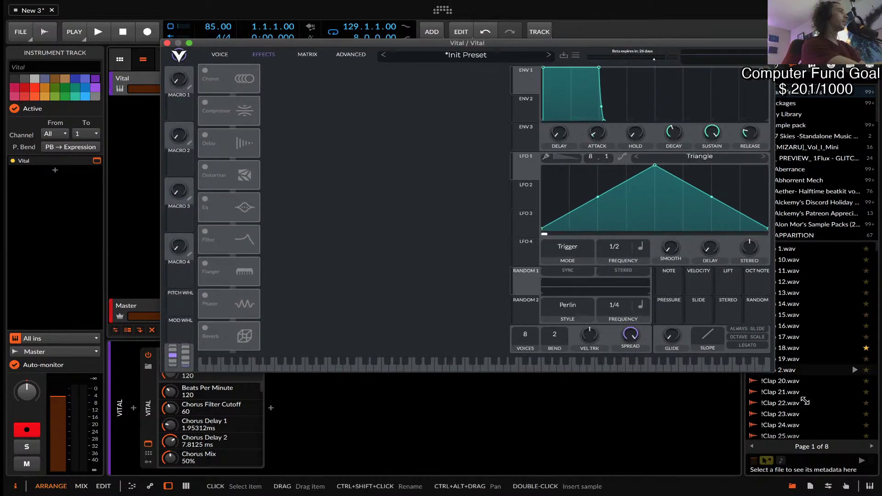
pyautogui.moveTo(804, 401); pyautogui.dragTo(824, 398)
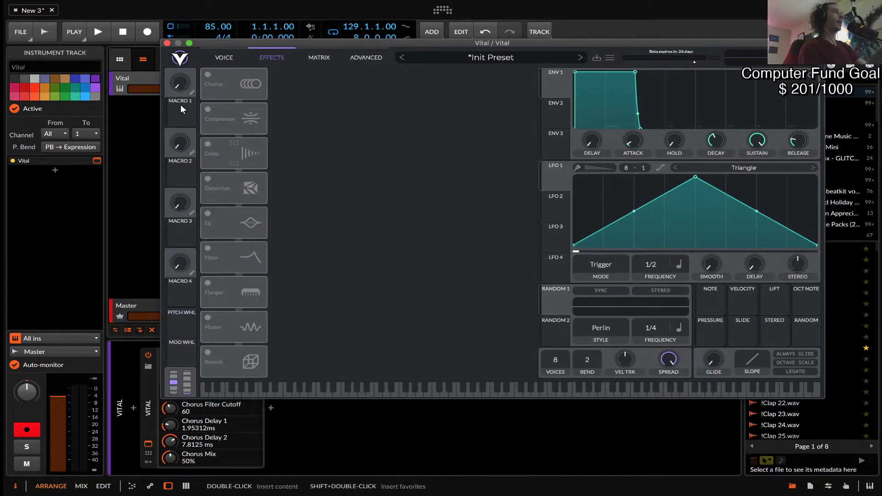
# Return to Vital's voice page and look through the style options of the Random 1 modulator.
pyautogui.click(226, 58)
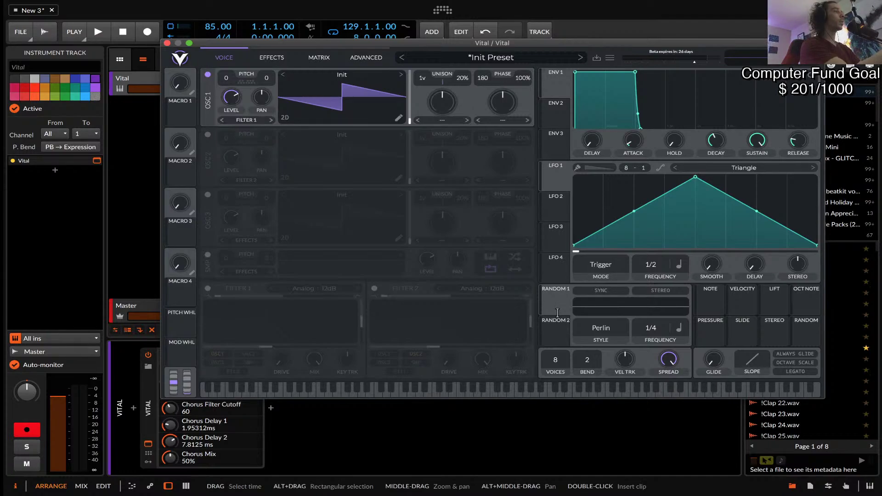
pyautogui.click(560, 326)
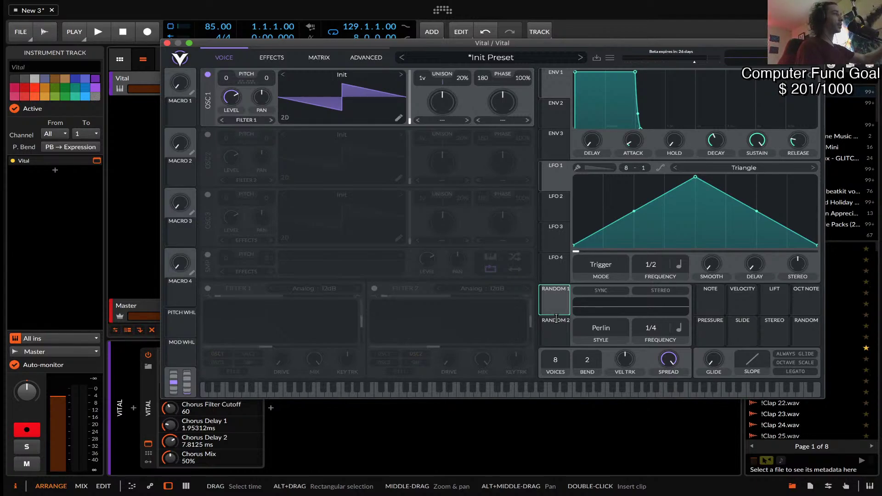
pyautogui.click(596, 330)
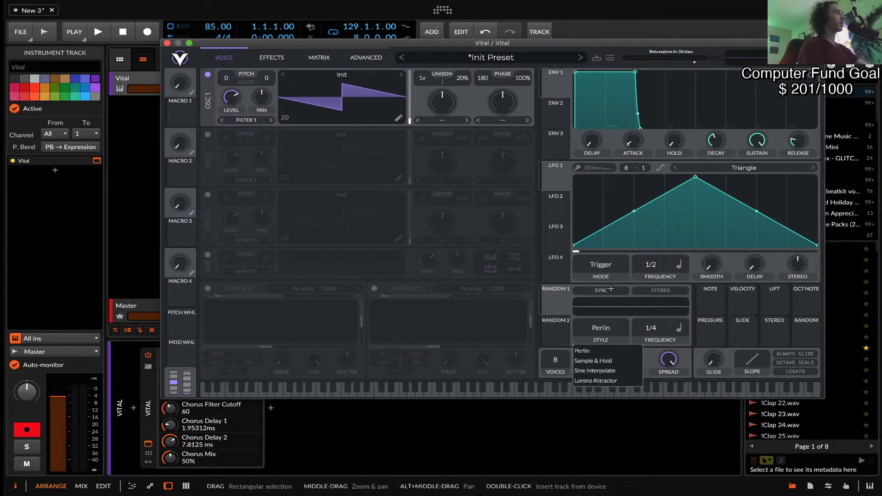
pyautogui.click(653, 294)
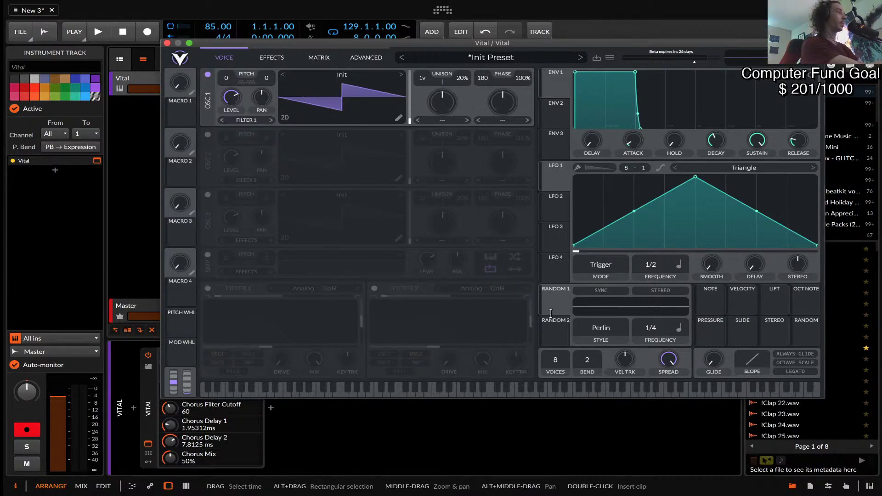
# Paint a descending ramp in the first grid cell of LFO 2 using the Down brush pattern.
pyautogui.click(578, 167)
pyautogui.click(602, 184)
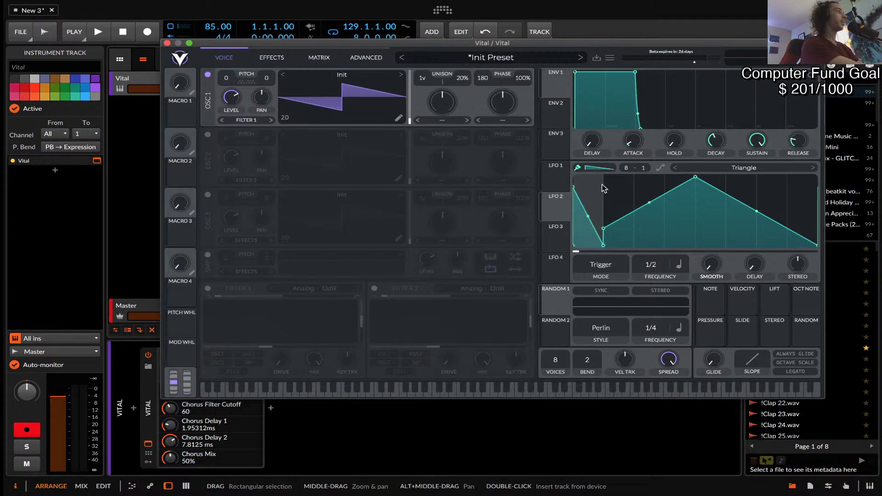
pyautogui.click(601, 169)
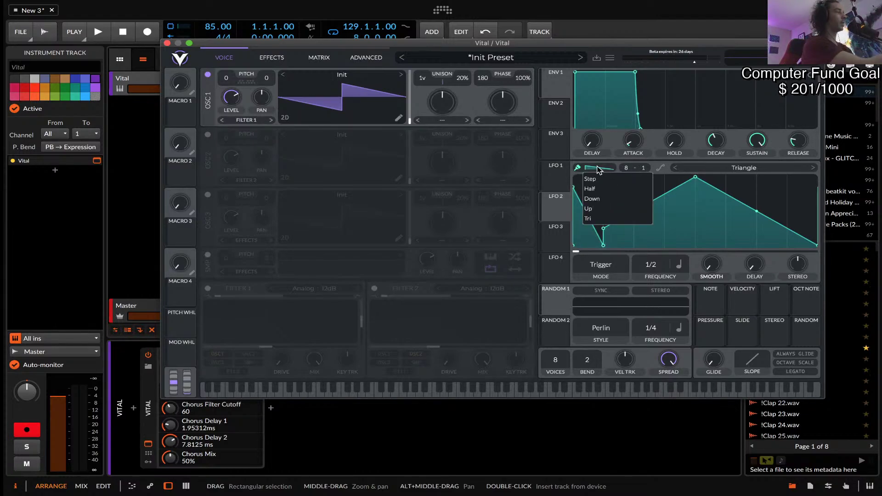
pyautogui.click(592, 198)
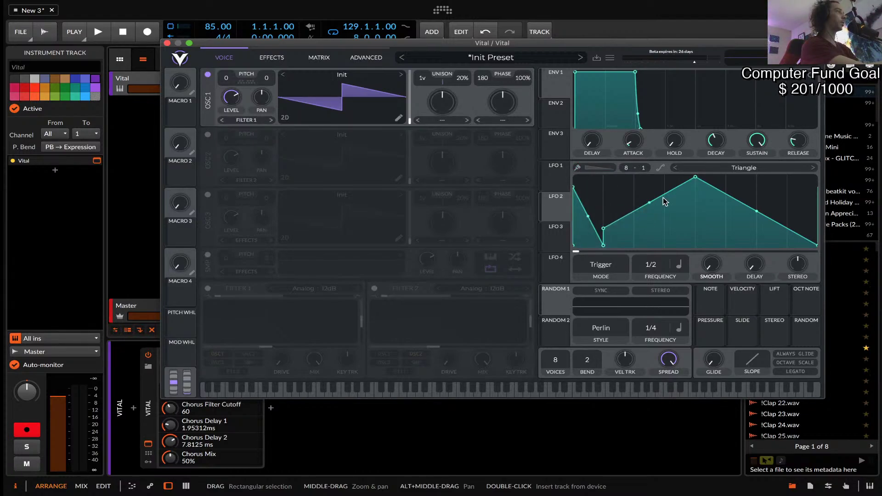
# Turn on curve smoothing for LFO 2 and reshape its second half into a deep valley followed by a second peak.
pyautogui.click(660, 168)
pyautogui.moveTo(650, 202); pyautogui.dragTo(637, 231)
pyautogui.moveTo(695, 178)
pyautogui.mouseDown()
pyautogui.moveTo(701, 217)
pyautogui.moveTo(688, 197)
pyautogui.moveTo(698, 180)
pyautogui.mouseUp()
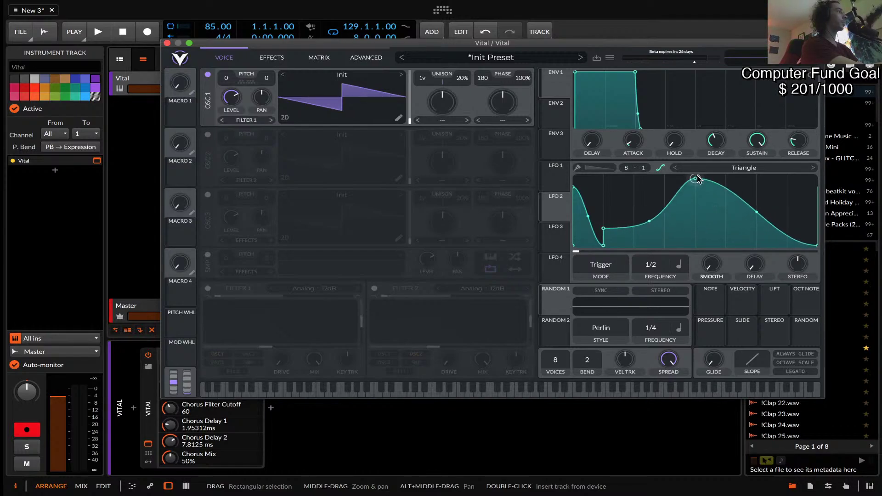
pyautogui.moveTo(759, 211); pyautogui.dragTo(801, 198)
pyautogui.doubleClick(781, 212)
pyautogui.doubleClick(753, 219)
pyautogui.moveTo(753, 219); pyautogui.dragTo(722, 243)
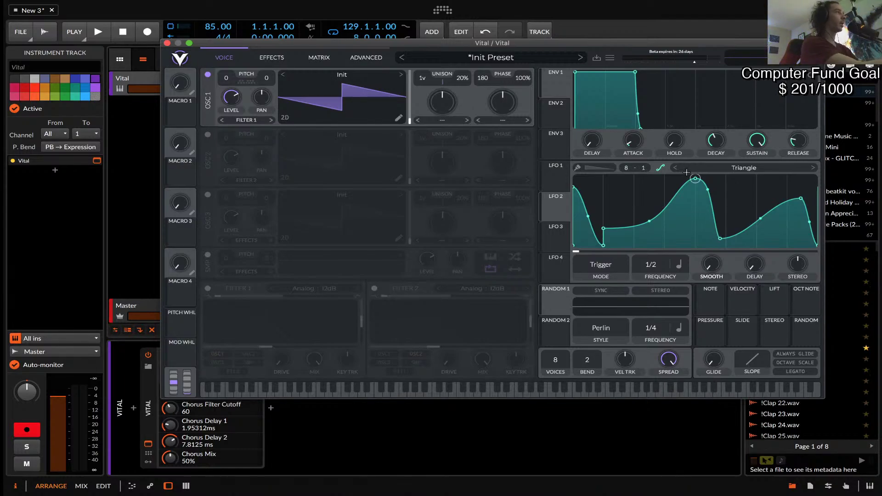
# Reduce LFO 2's horizontal grid to 1 and select the Stereo modulation source.
pyautogui.click(559, 304)
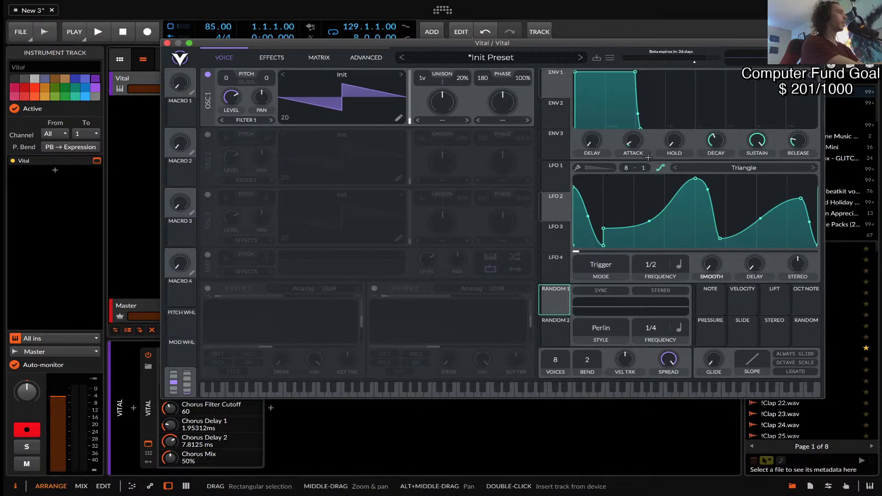
pyautogui.scroll(-7, 647, 200)
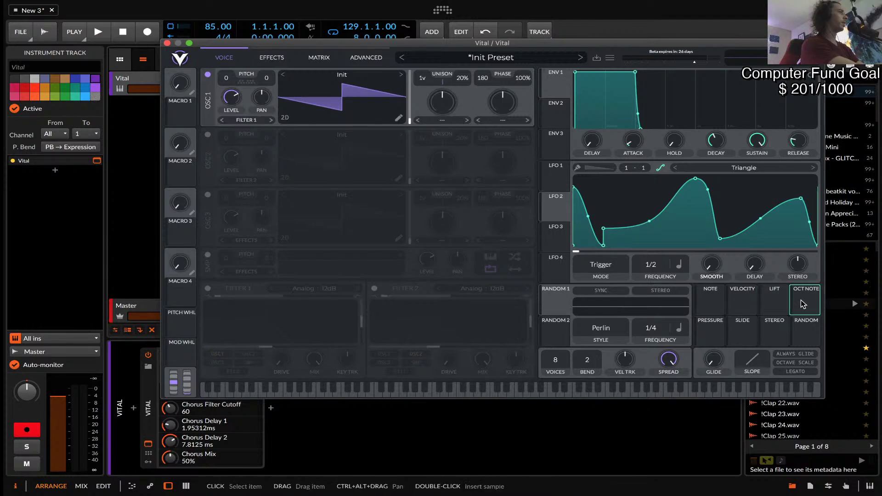
pyautogui.click(774, 331)
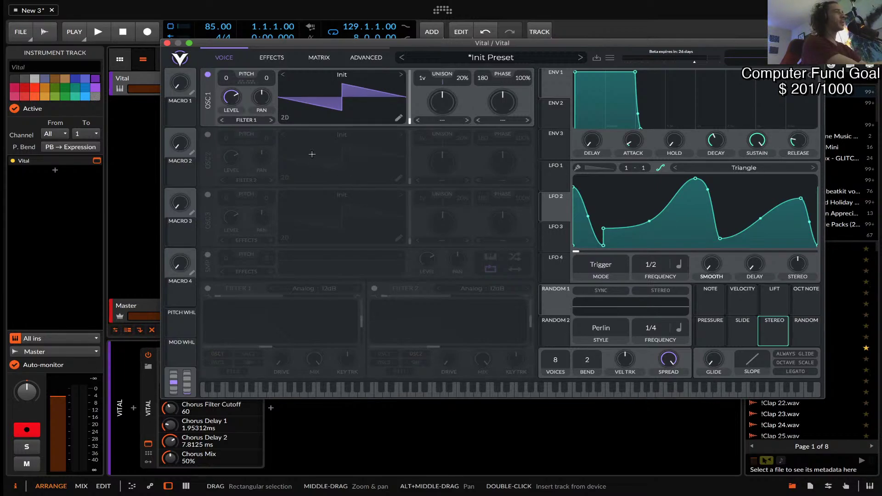
# Switch oscillator 1's wavetable display to 3D and raise its wavetable frame position close to the maximum.
pyautogui.click(285, 118)
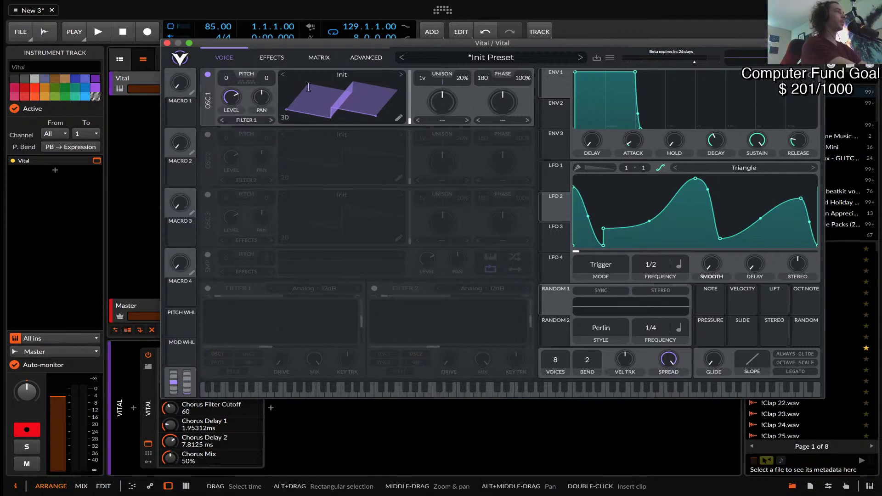
pyautogui.moveTo(363, 110); pyautogui.dragTo(411, 120)
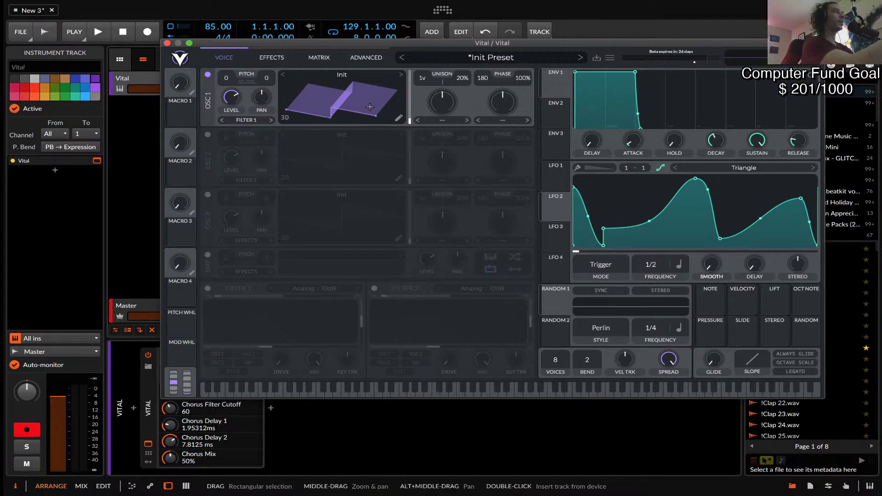
pyautogui.moveTo(410, 120); pyautogui.dragTo(430, 159)
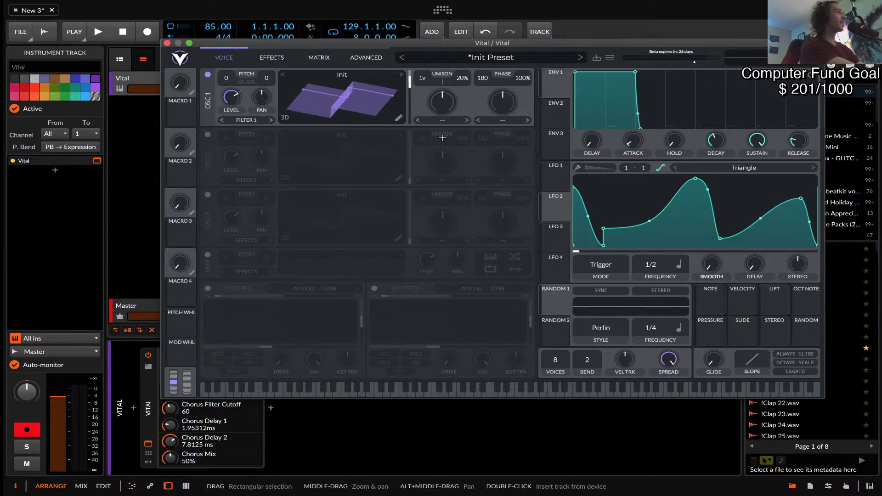
# Set oscillator 1's unison detune to 100%.
pyautogui.click(443, 121)
pyautogui.click(421, 99)
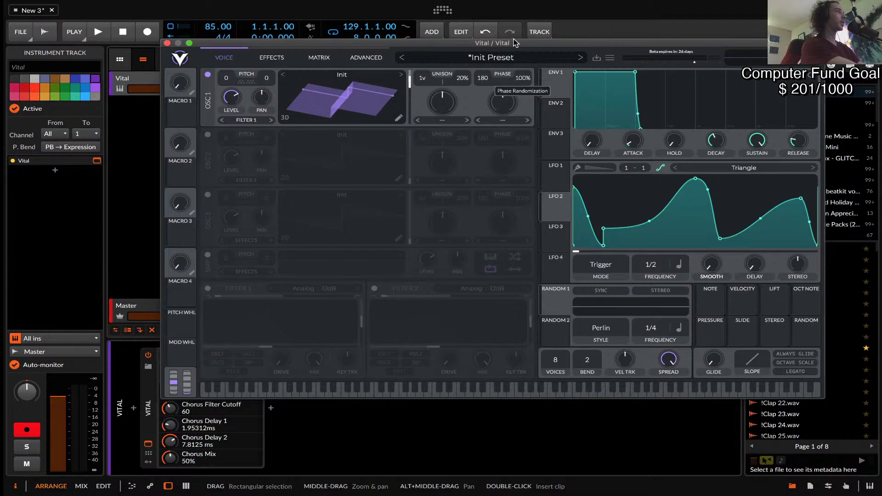
pyautogui.moveTo(422, 79); pyautogui.dragTo(470, 113)
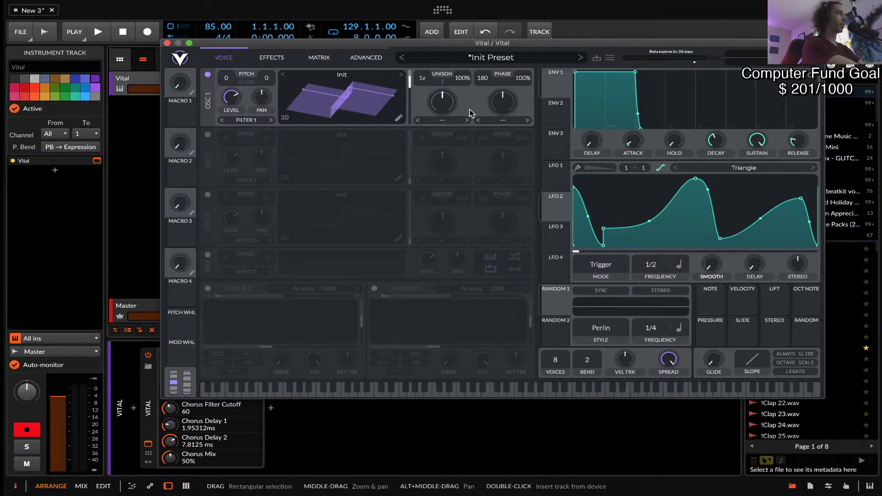
# Enable the D# note in oscillator 1's transpose snap, close the snap settings and shift the Vital window slightly down.
pyautogui.click(248, 82)
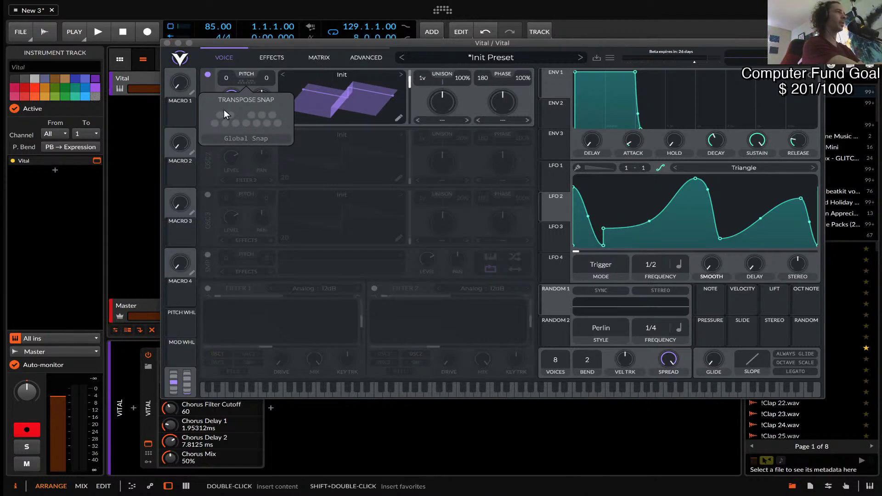
pyautogui.click(241, 85)
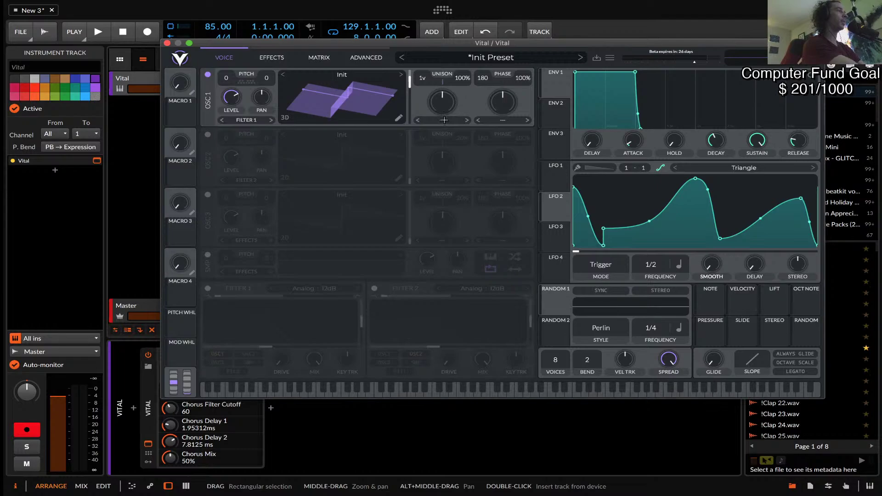
pyautogui.click(241, 85)
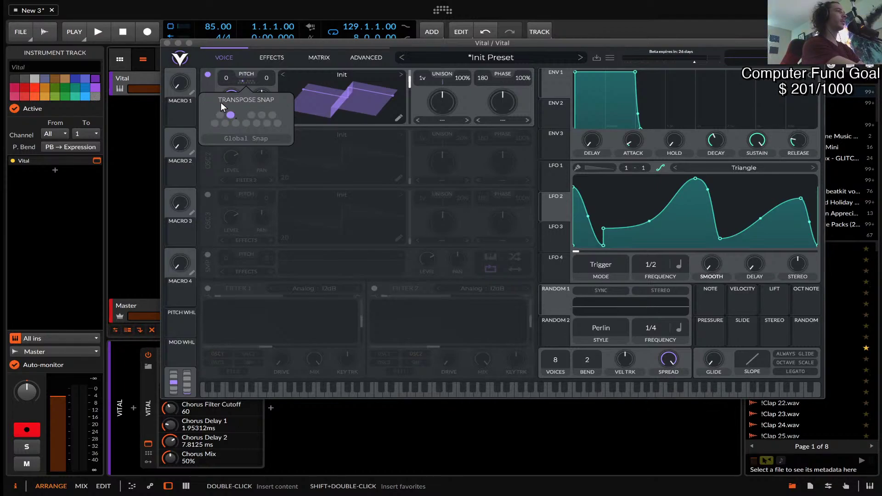
pyautogui.moveTo(219, 45); pyautogui.dragTo(226, 57)
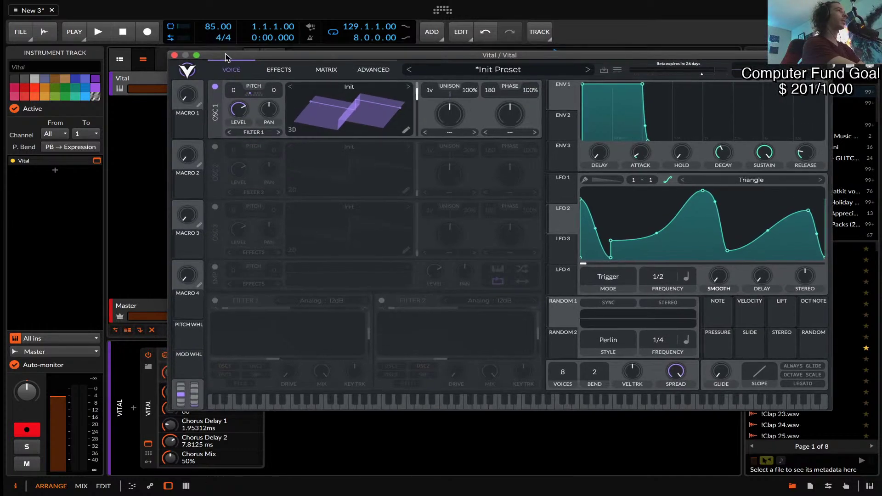
# Set the audio output device to Multi-Output Device in the audio settings, check the input device choices and close the settings.
pyautogui.click(20, 32)
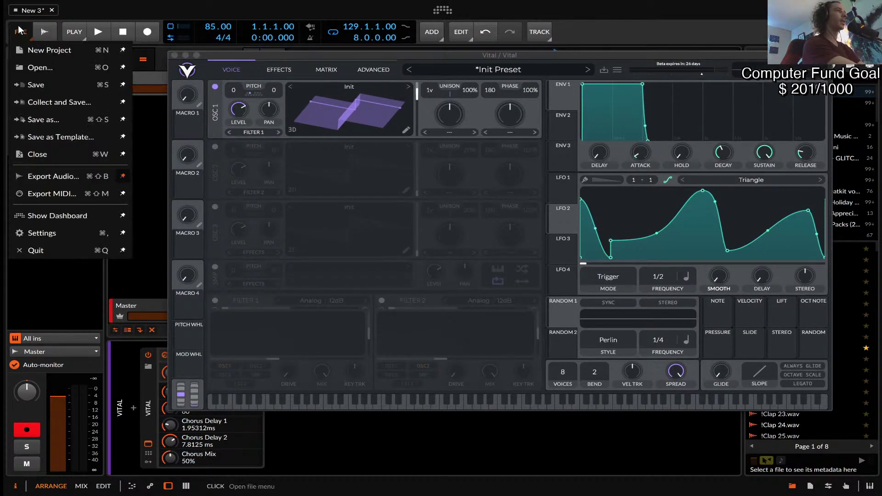
pyautogui.click(42, 227)
pyautogui.click(288, 47)
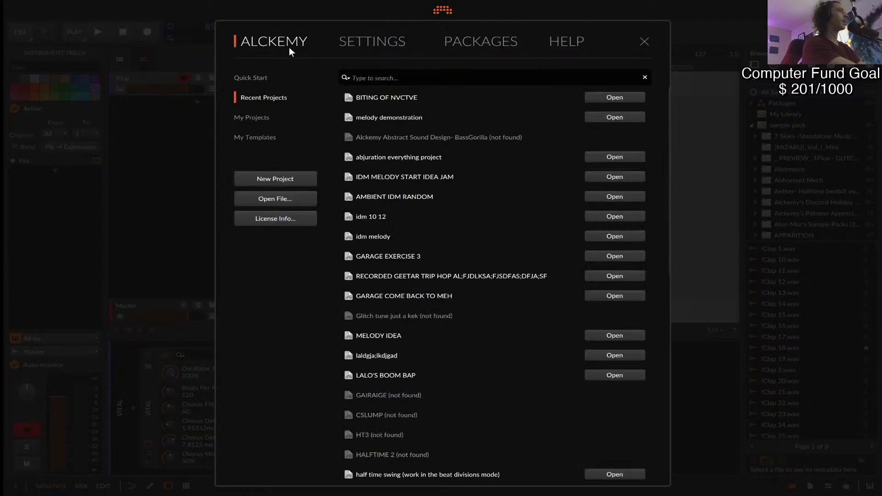
pyautogui.click(333, 46)
pyautogui.click(243, 119)
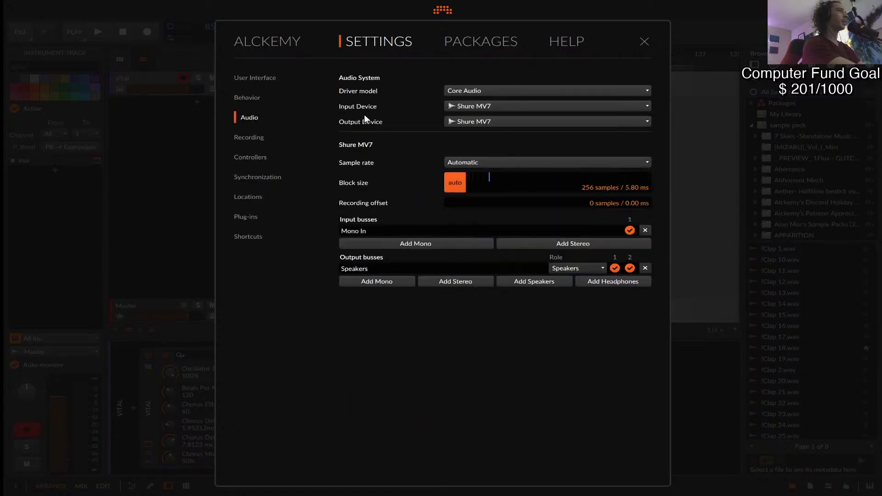
pyautogui.click(483, 121)
pyautogui.click(493, 230)
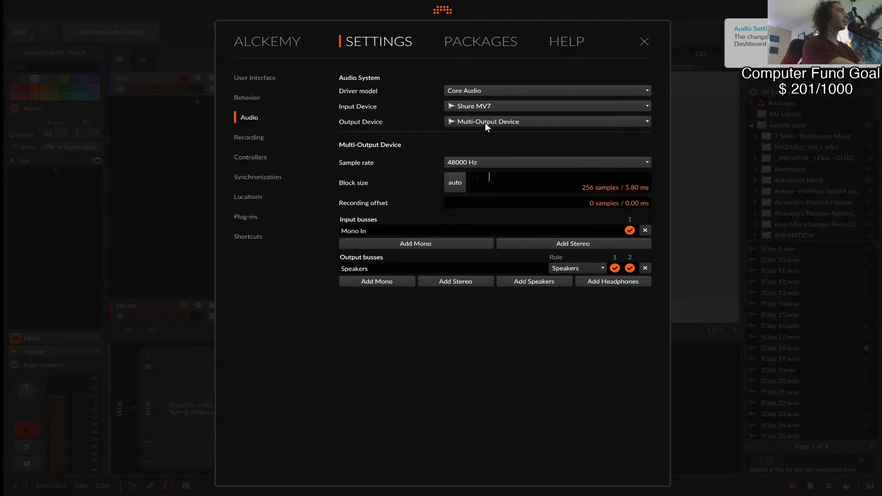
pyautogui.click(477, 106)
pyautogui.click(467, 118)
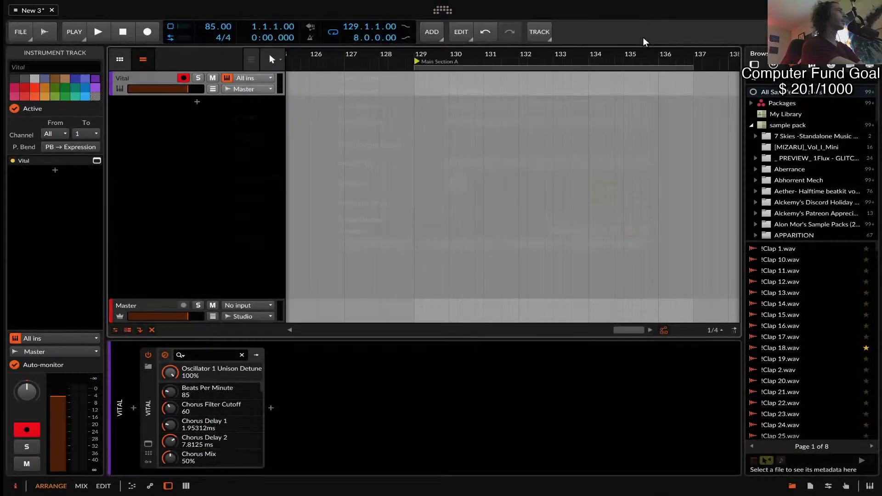
pyautogui.click(645, 42)
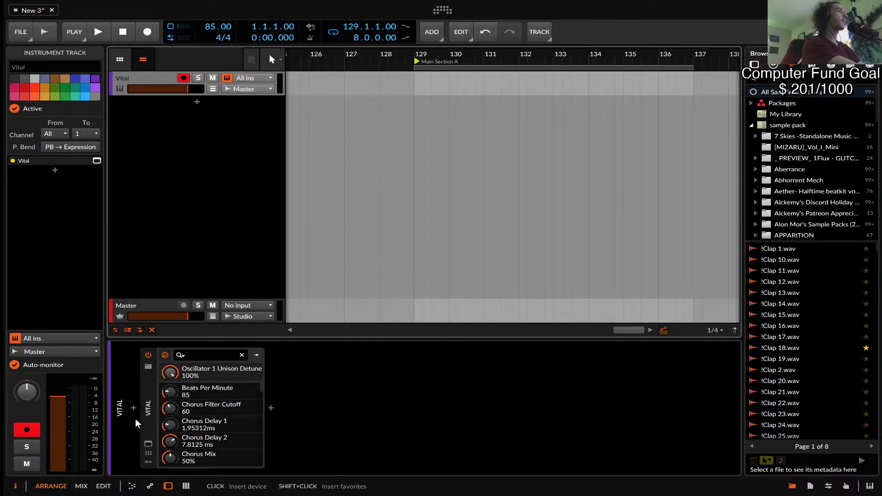
# Reopen the Vital window, disable the D# note in oscillator 1's transpose snap and close the snap settings.
pyautogui.click(148, 444)
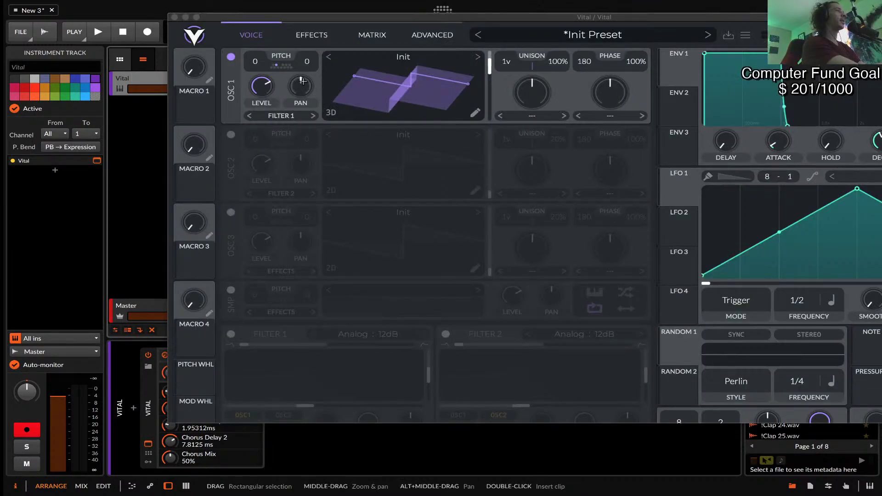
pyautogui.click(274, 65)
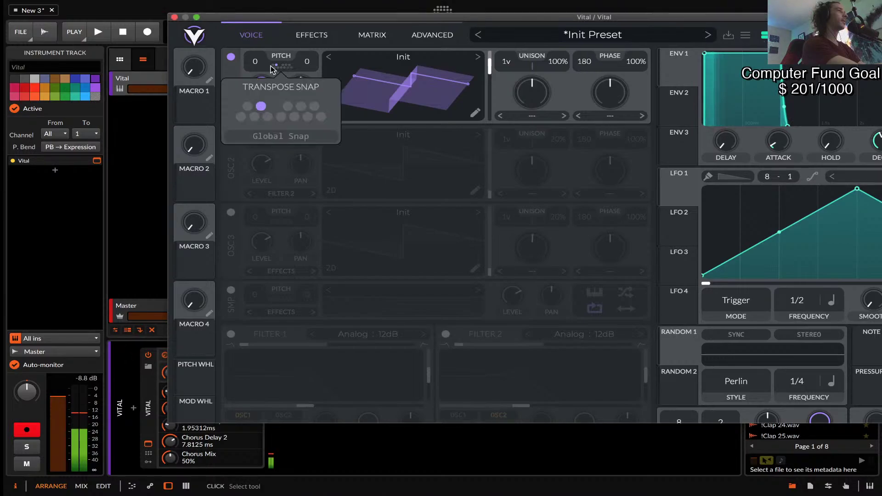
pyautogui.click(261, 106)
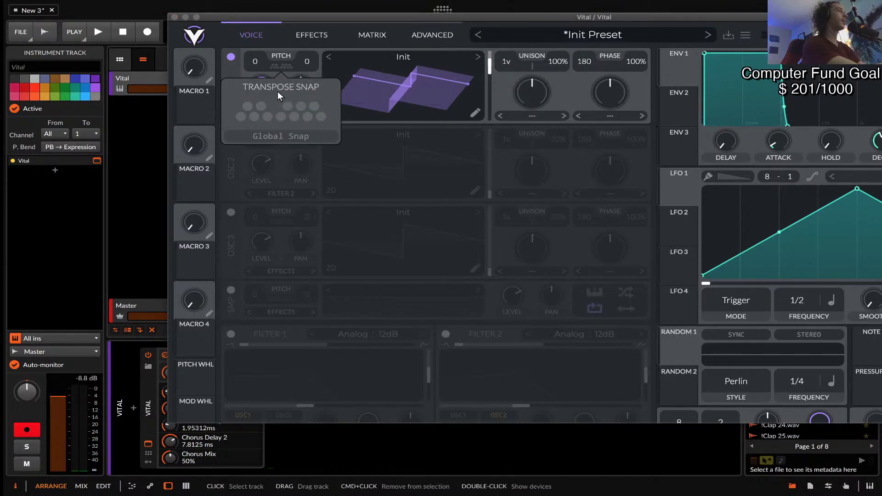
pyautogui.click(288, 66)
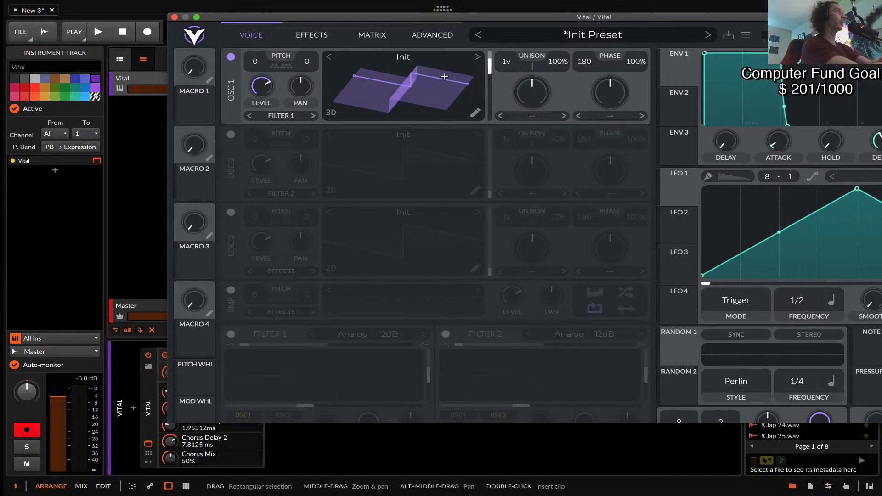
# Set oscillator 1's spectral morph to Vocode and switch its wavetable display to the SP view.
pyautogui.click(532, 116)
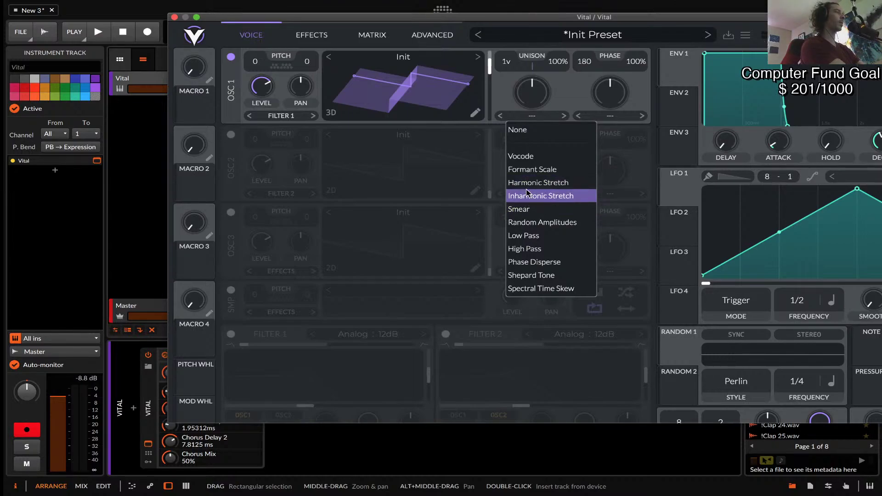
pyautogui.click(523, 157)
pyautogui.moveTo(539, 97); pyautogui.dragTo(539, 131)
pyautogui.click(331, 115)
# Set oscillator 1's unison to 7 voices with 12% detune and turn the Vocode amount to its maximum.
pyautogui.moveTo(524, 94); pyautogui.dragTo(523, 56)
pyautogui.moveTo(514, 96); pyautogui.dragTo(507, 16)
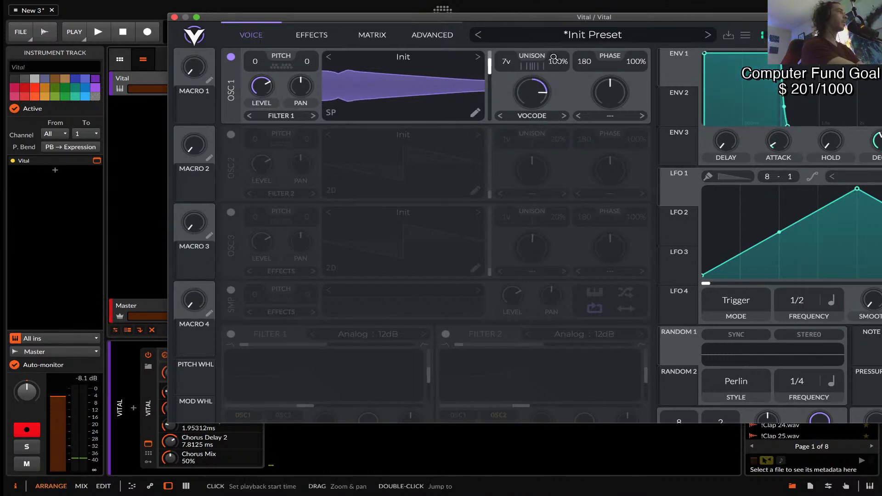
pyautogui.moveTo(531, 95); pyautogui.dragTo(557, 211)
pyautogui.moveTo(515, 20); pyautogui.dragTo(542, 59)
# Set oscillator 1's phase distortion type to FM Osc 2 and raise its amount slightly above the middle.
pyautogui.click(619, 111)
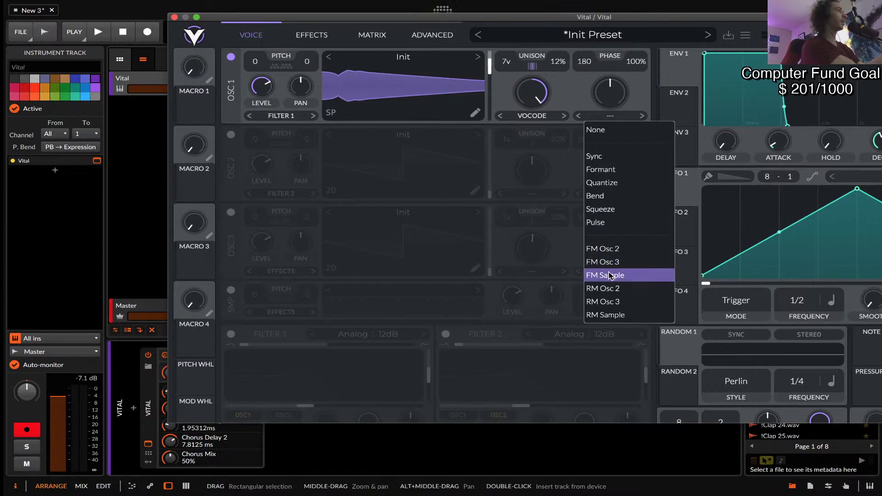
pyautogui.click(604, 249)
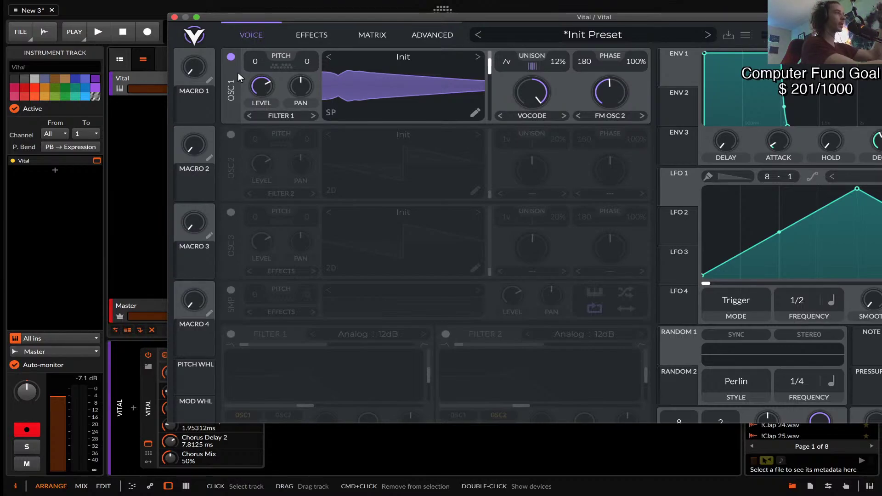
pyautogui.moveTo(612, 93); pyautogui.dragTo(593, 69)
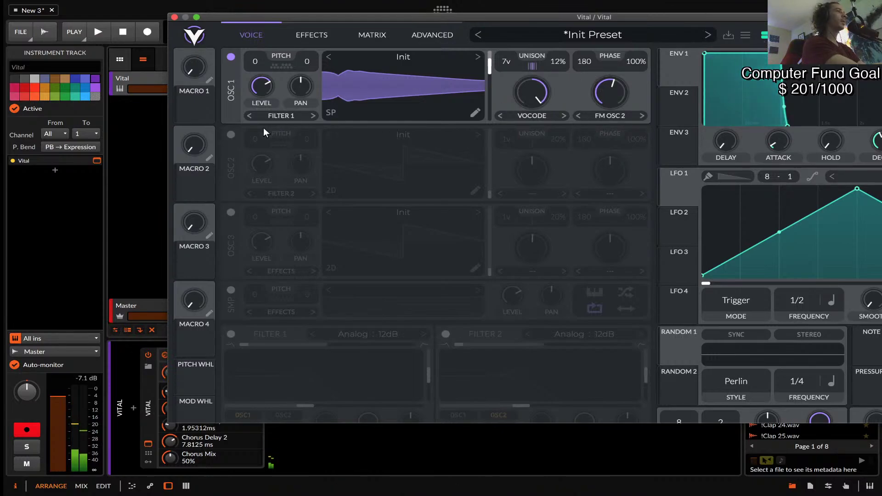
# Enable oscillator 2 and reduce its level to the minimum.
pyautogui.click(230, 135)
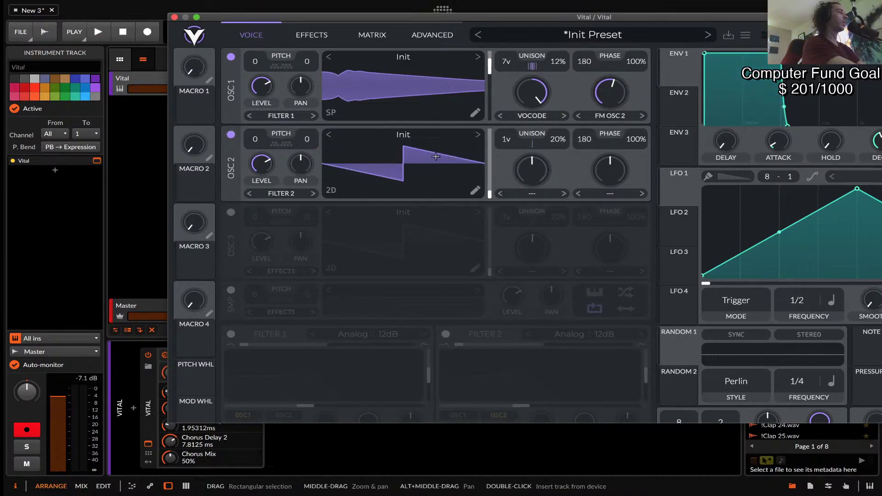
pyautogui.moveTo(265, 171); pyautogui.dragTo(354, 443)
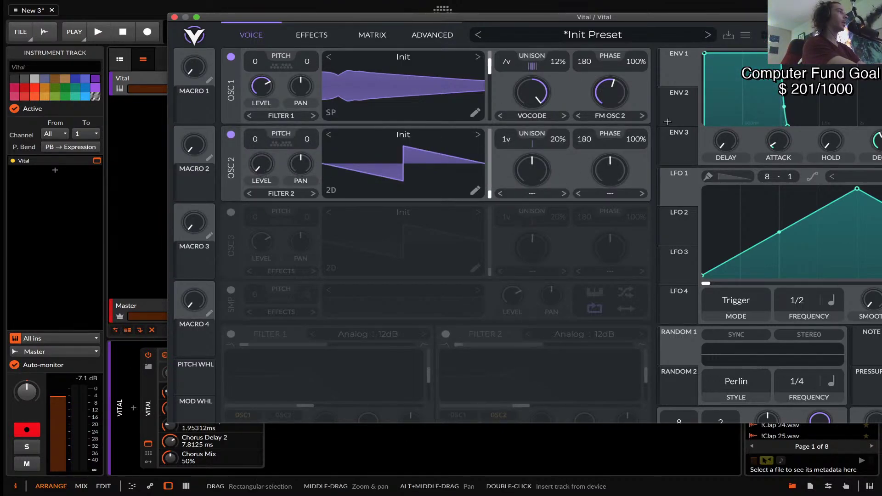
# Sweep oscillator 1's FM Osc 2 and Vocode amounts, returning the Vocode amount to its midpoint.
pyautogui.moveTo(611, 93); pyautogui.dragTo(599, 113)
pyautogui.moveTo(526, 91); pyautogui.dragTo(551, 205)
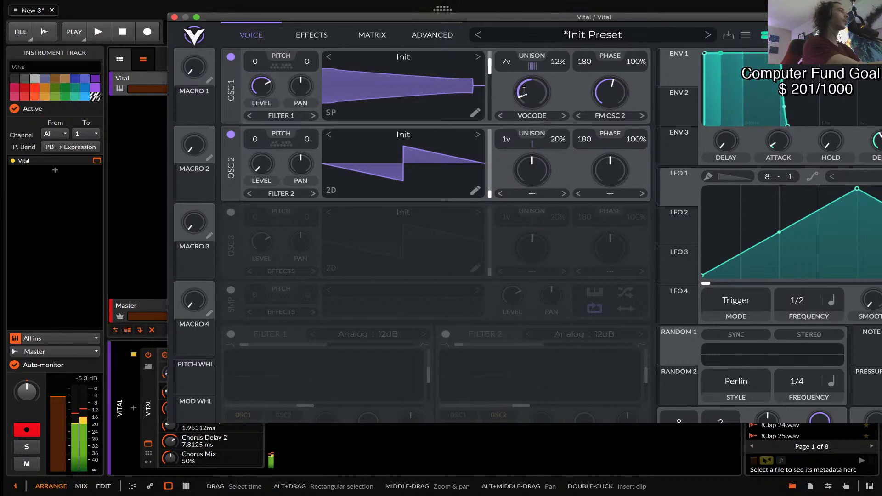
pyautogui.moveTo(528, 94); pyautogui.dragTo(528, 48)
# Change oscillator 1's spectral morph to Formant Scale and raise its amount well above the midpoint.
pyautogui.click(530, 117)
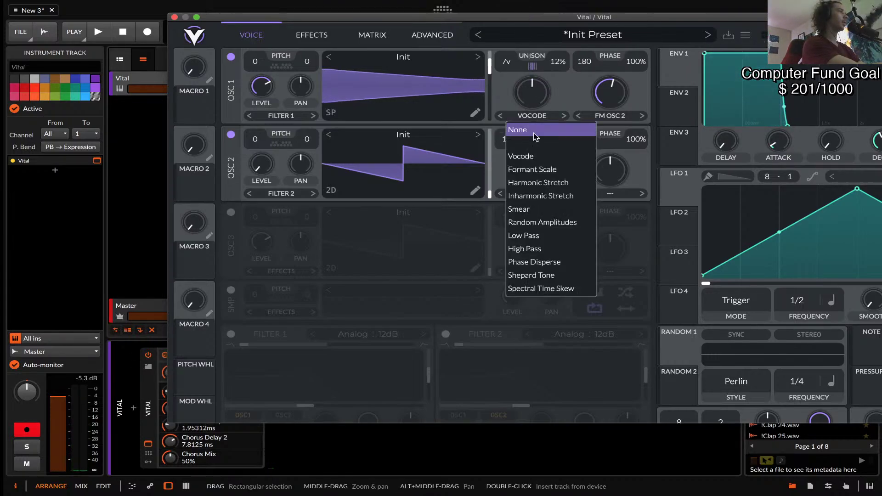
pyautogui.click(540, 172)
pyautogui.moveTo(534, 98); pyautogui.dragTo(498, 29)
# Load the Basic Shapes wavetable into oscillator 1 and switch its display to 2D.
pyautogui.click(499, 33)
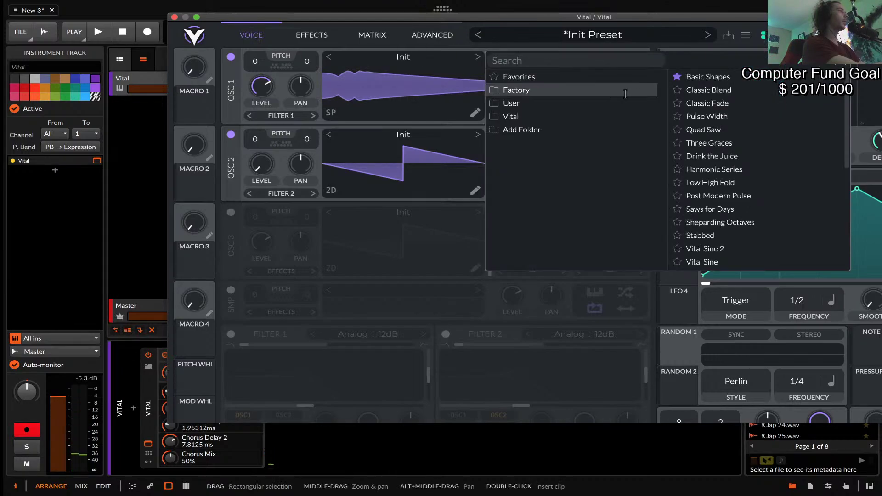
pyautogui.click(702, 77)
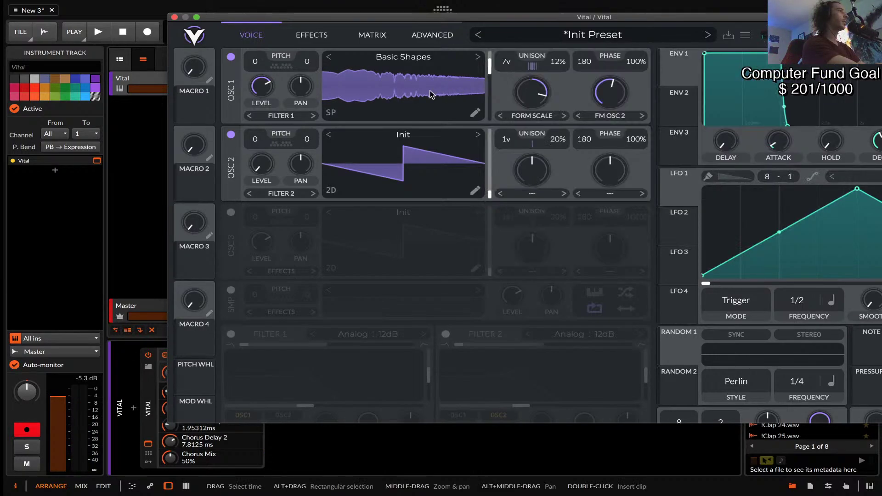
pyautogui.click(331, 114)
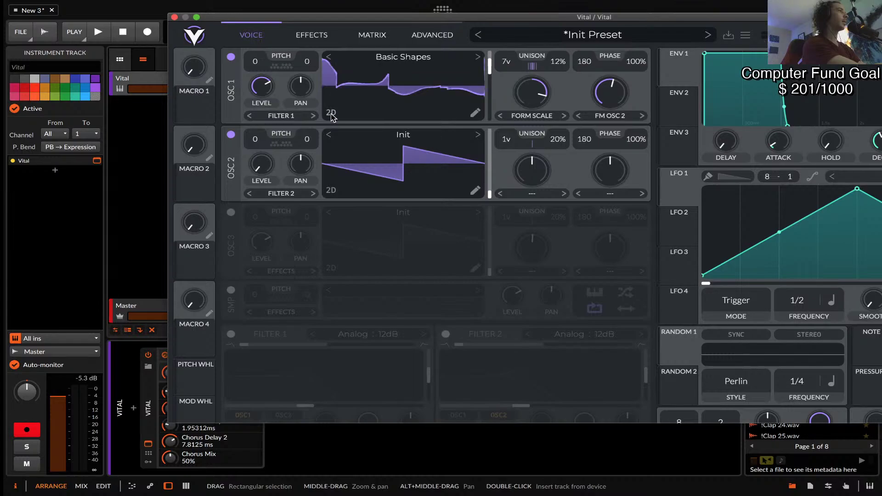
# Lower oscillator 1's Formant Scale amount to about 28.5% and move its wavetable frame position to near the middle.
pyautogui.moveTo(548, 102); pyautogui.dragTo(505, 134)
pyautogui.moveTo(491, 72); pyautogui.dragTo(522, 85)
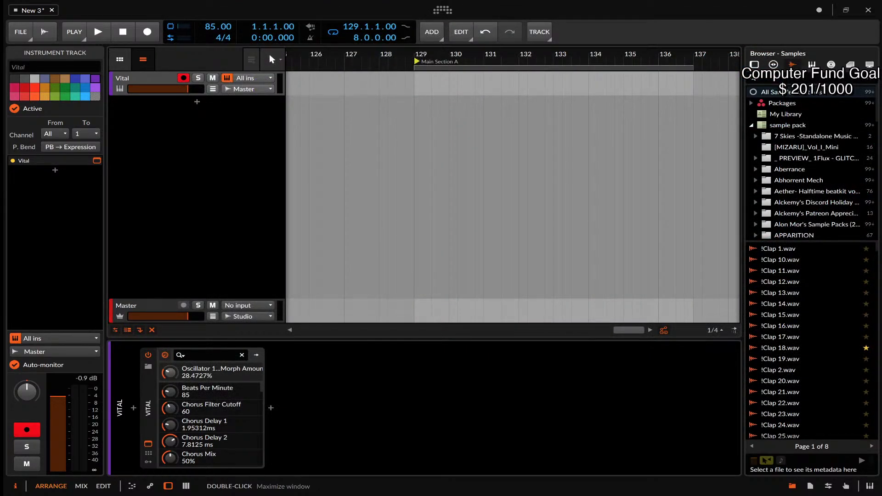
# Return to the Vital window and examine the Factory, User and Vital wavetable folders available for oscillator 2.
pyautogui.click(412, 185)
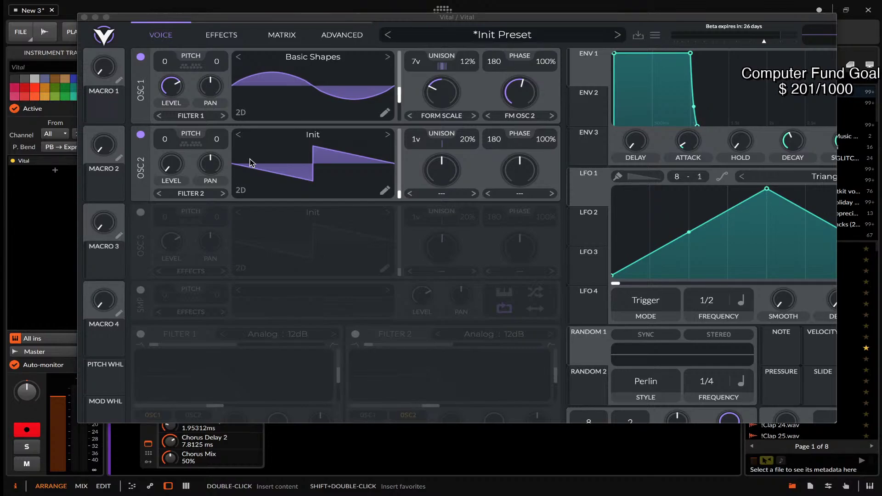
pyautogui.click(268, 166)
pyautogui.click(307, 135)
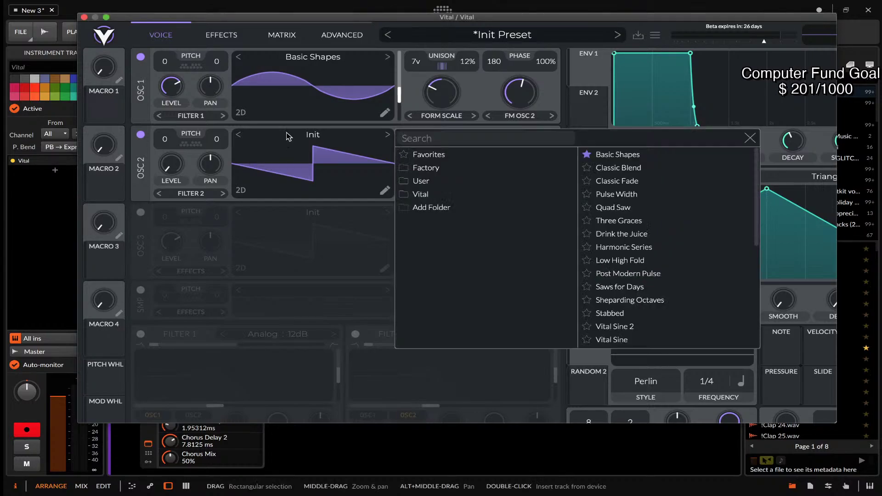
pyautogui.click(436, 170)
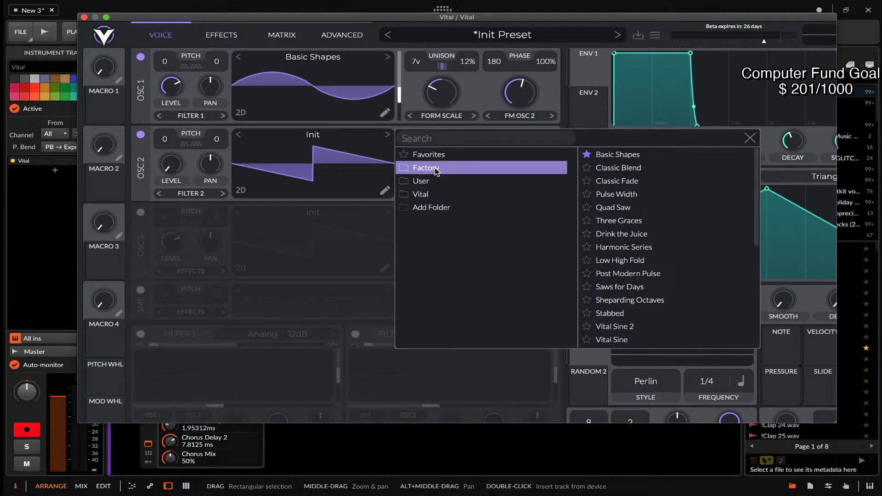
pyautogui.click(426, 183)
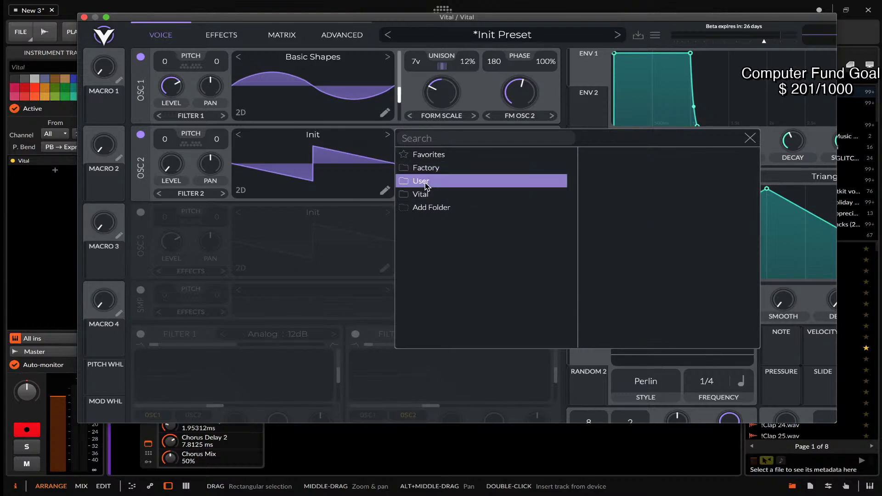
pyautogui.click(425, 195)
pyautogui.click(432, 173)
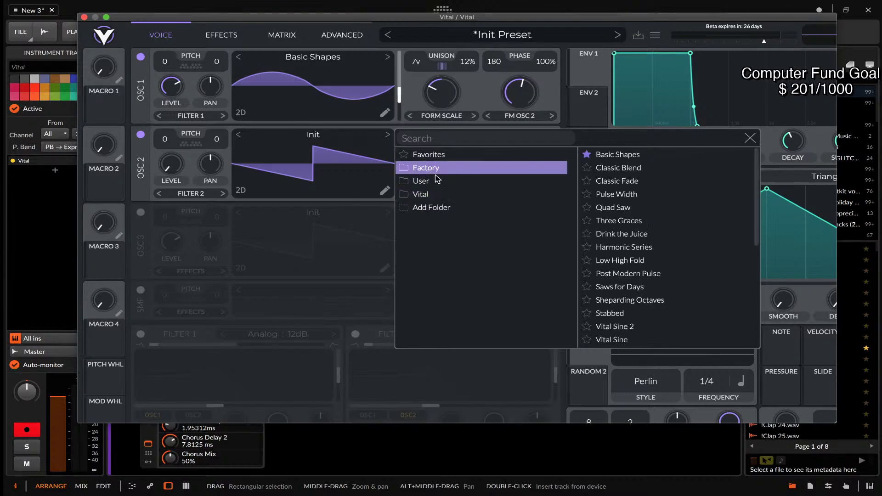
pyautogui.click(328, 173)
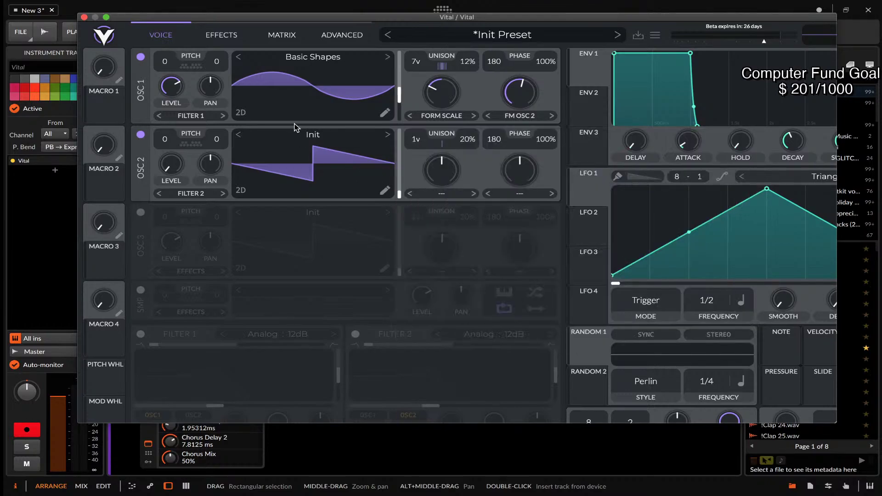
# Load the LET ME OUT GROWL preset from the User folder and close the preset browser.
pyautogui.click(477, 36)
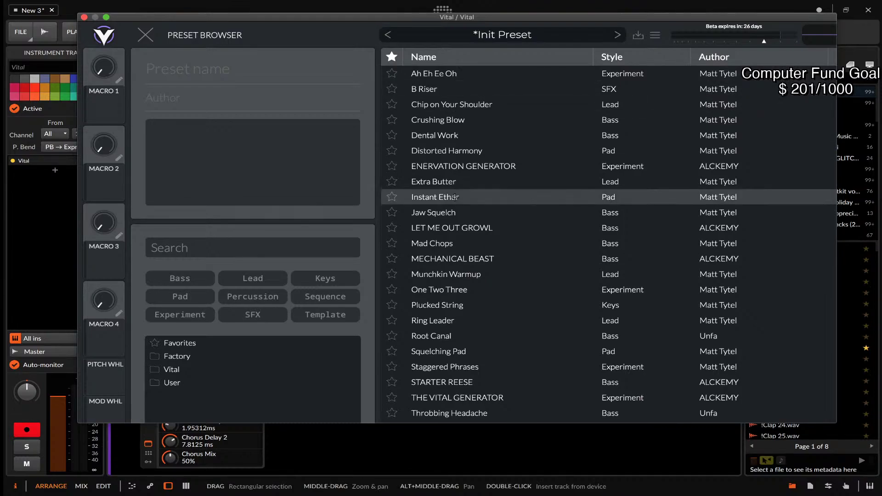
pyautogui.click(171, 383)
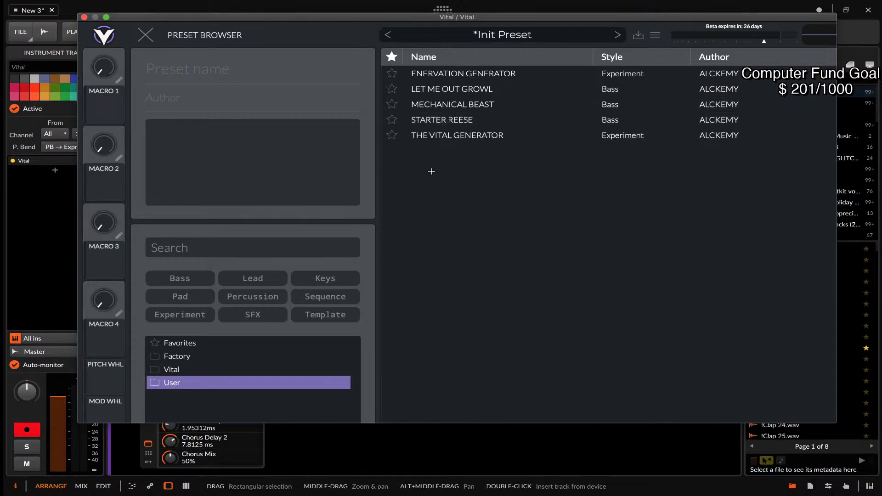
pyautogui.click(436, 90)
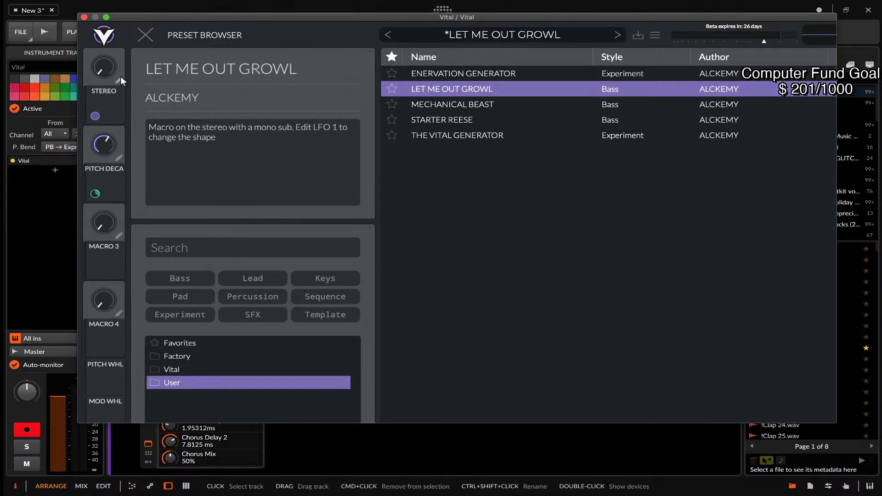
pyautogui.click(146, 35)
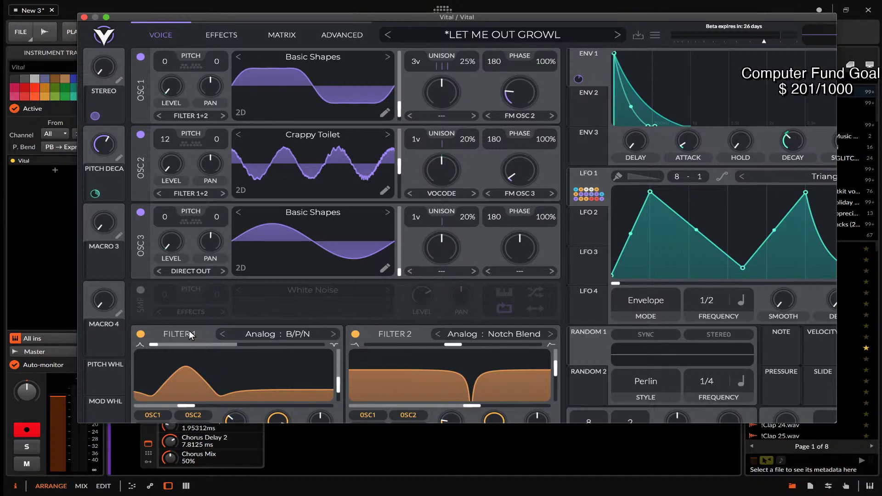
# Look over the available filter models and styles for filter 1.
pyautogui.click(246, 334)
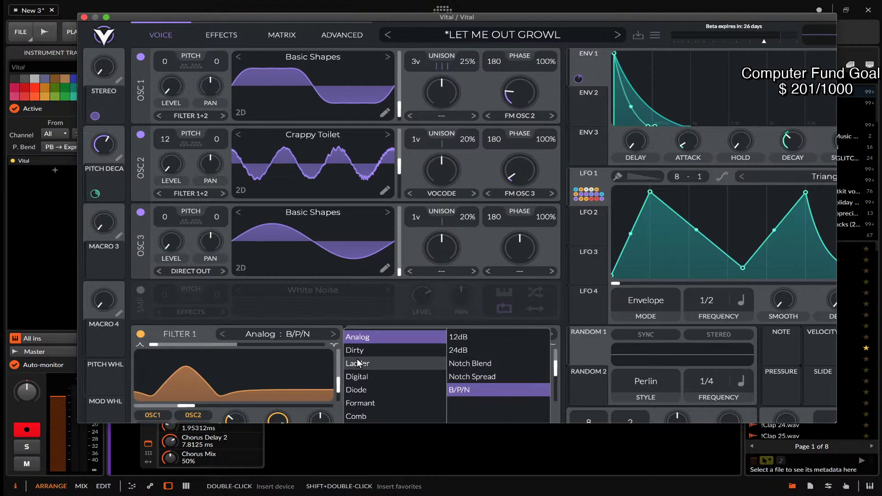
pyautogui.click(187, 307)
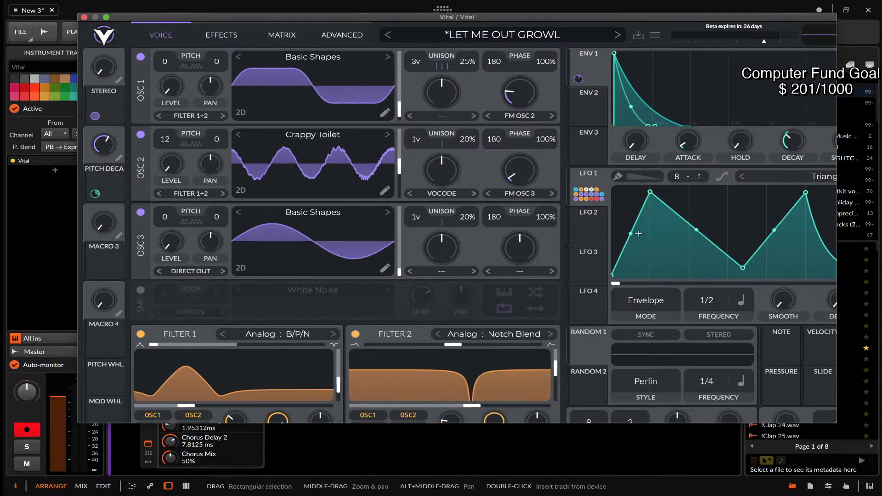
# Resize the Vital window so the entire interface, including the keyboard, fits on screen.
pyautogui.moveTo(833, 420); pyautogui.dragTo(759, 382)
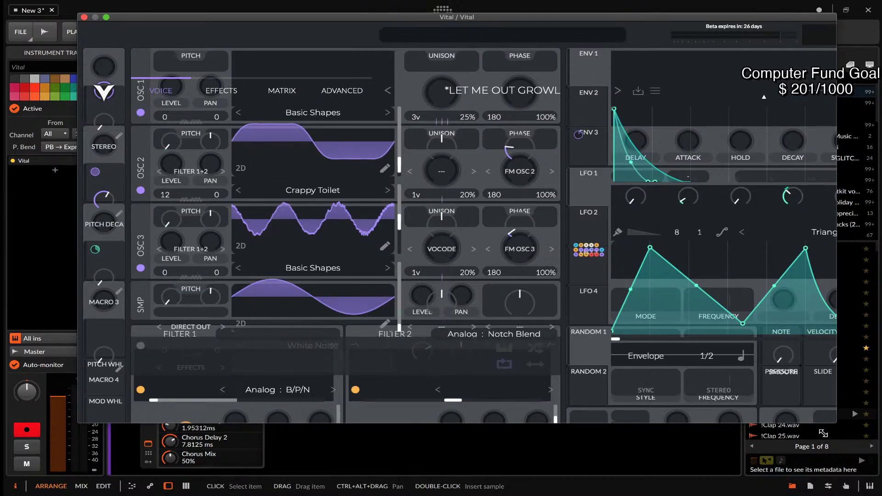
pyautogui.moveTo(822, 434); pyautogui.dragTo(827, 418)
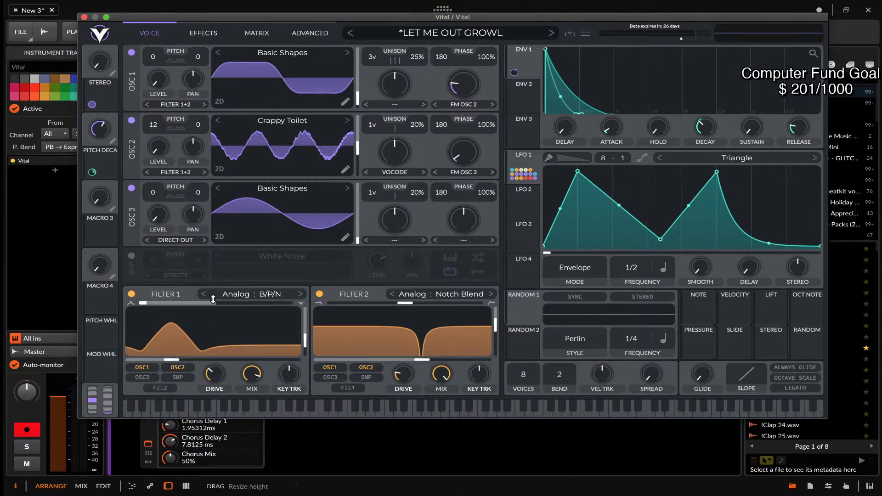
# Try slight adjustments of filter 1's blend, resonance and cutoff.
pyautogui.moveTo(144, 305)
pyautogui.moveTo(144, 305)
pyautogui.mouseDown()
pyautogui.moveTo(285, 306)
pyautogui.moveTo(292, 322)
pyautogui.moveTo(243, 309)
pyautogui.moveTo(136, 311)
pyautogui.mouseUp()
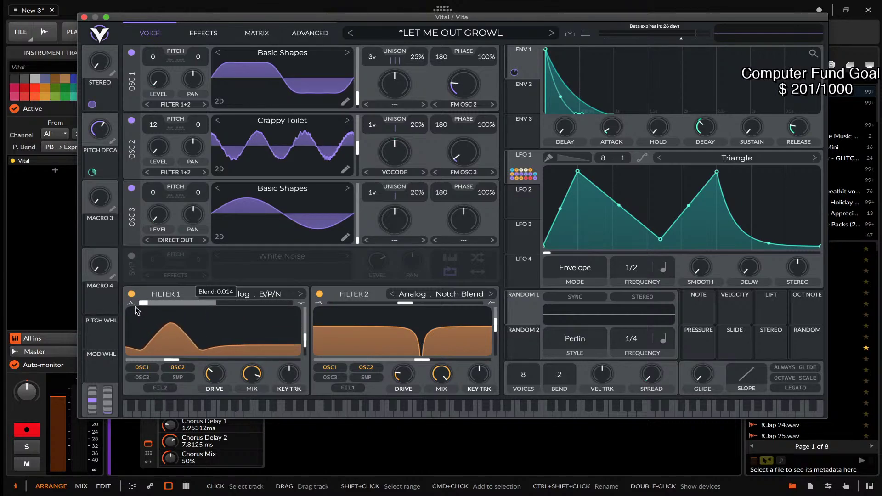
pyautogui.moveTo(305, 340)
pyautogui.mouseDown()
pyautogui.moveTo(306, 311)
pyautogui.moveTo(305, 337)
pyautogui.mouseUp()
pyautogui.moveTo(172, 360)
pyautogui.mouseDown()
pyautogui.moveTo(180, 360)
pyautogui.moveTo(154, 360)
pyautogui.moveTo(173, 359)
pyautogui.mouseUp()
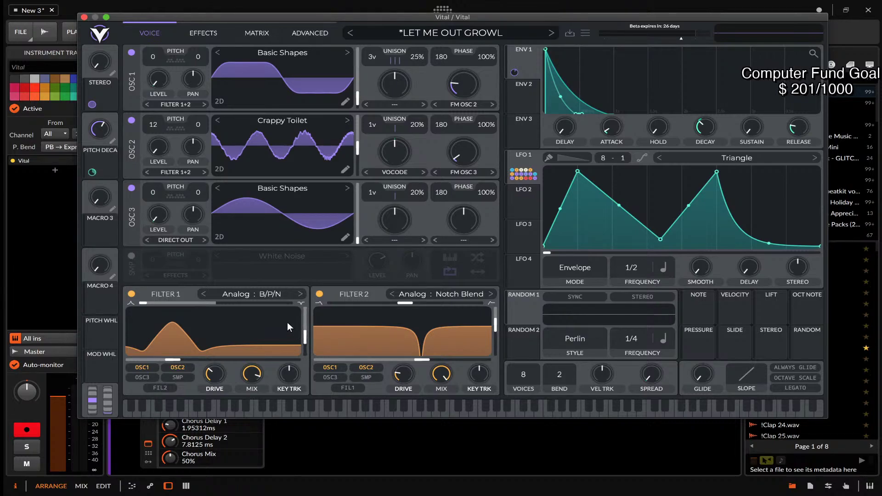
# Preview the ENERVATION GENERATOR preset and return to LET ME OUT GROWL.
pyautogui.click(545, 33)
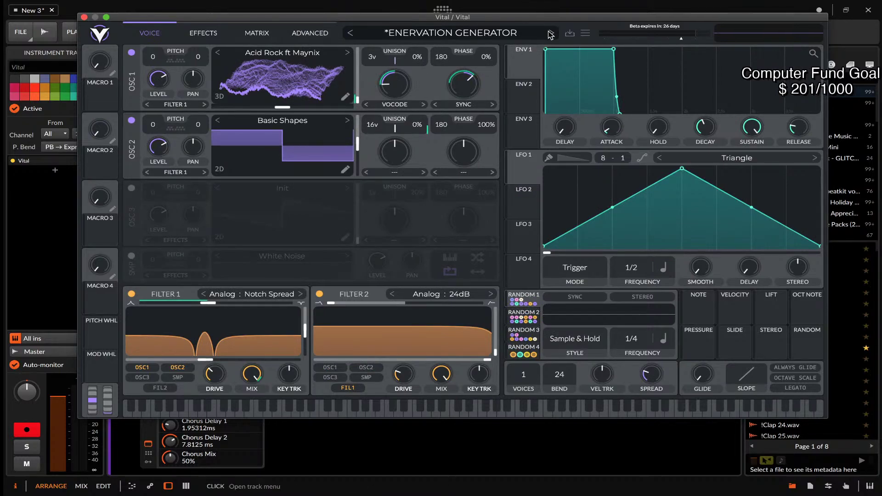
pyautogui.click(550, 33)
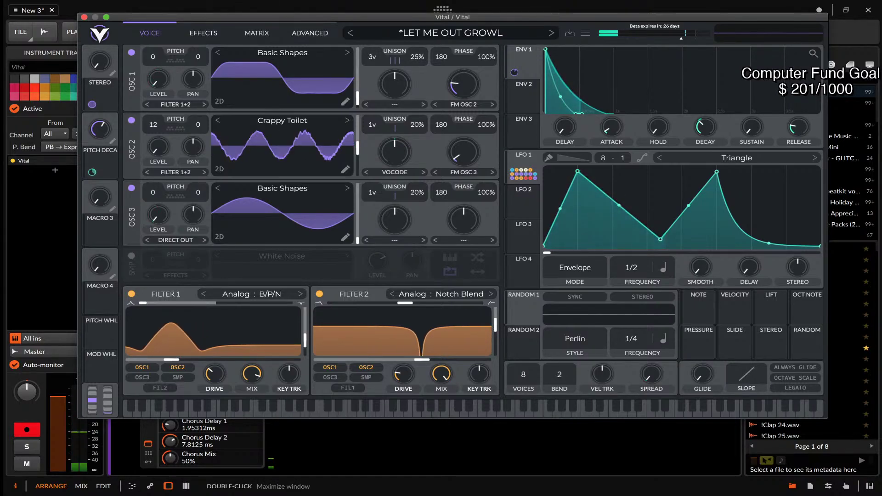
# Open the effects page and examine the preset's chorus, reverb and EQ settings.
pyautogui.click(198, 37)
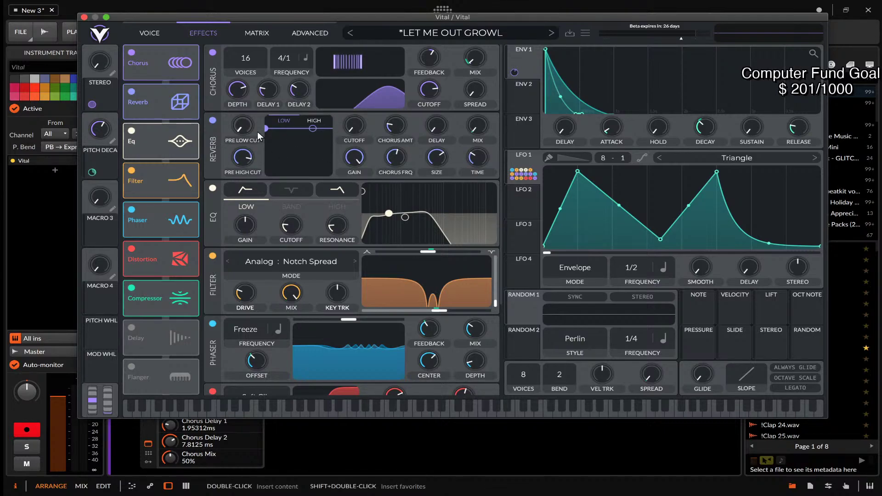
pyautogui.scroll(-2, 225, 142)
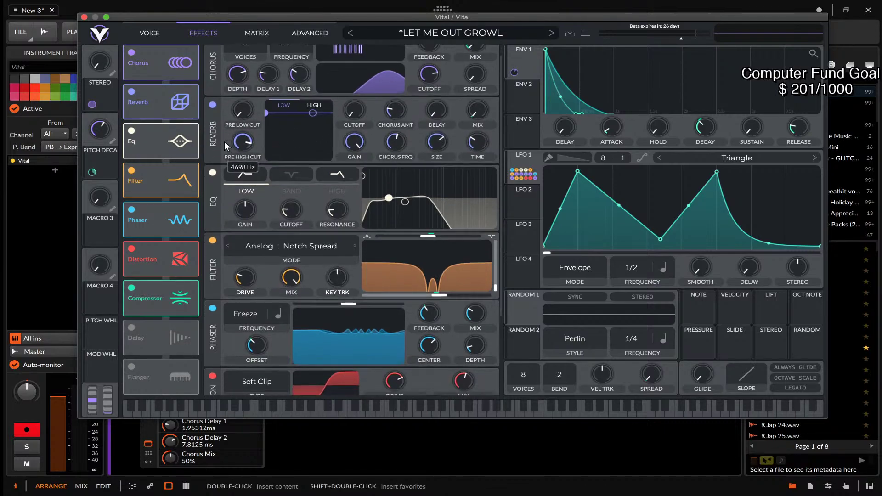
pyautogui.scroll(2, 224, 141)
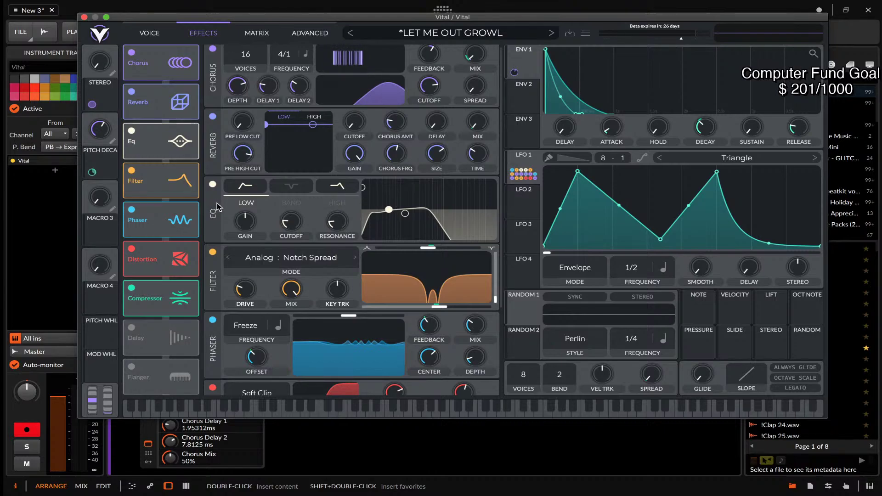
pyautogui.scroll(-1, 219, 206)
pyautogui.scroll(1, 218, 206)
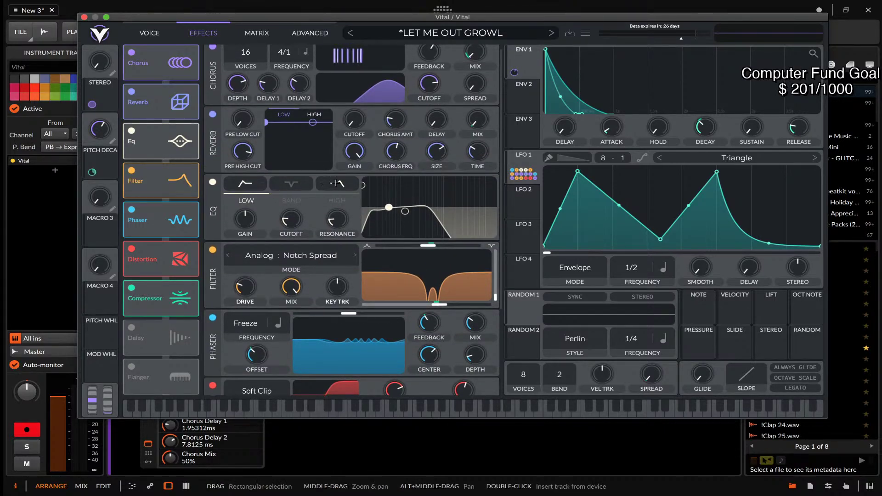
# Try the EQ's band shapes, ending with high-pass on the low band, notch on the middle and low-pass on the high band.
pyautogui.click(297, 185)
pyautogui.click(331, 185)
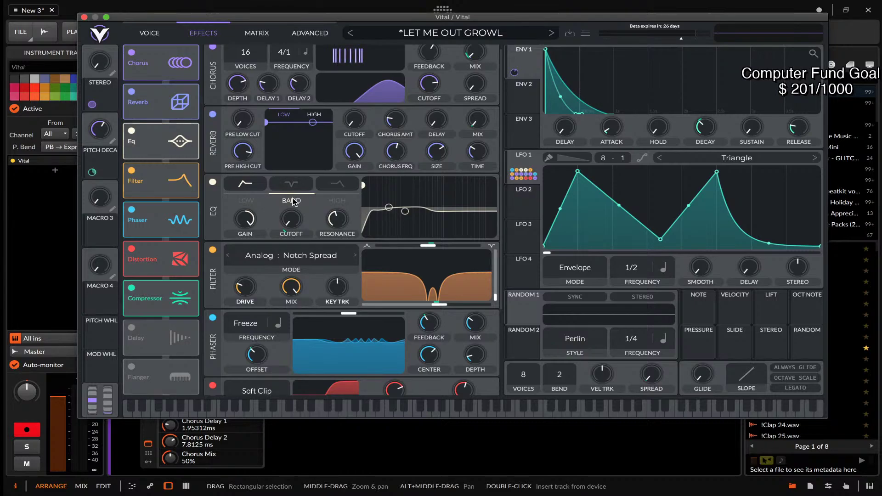
pyautogui.click(293, 185)
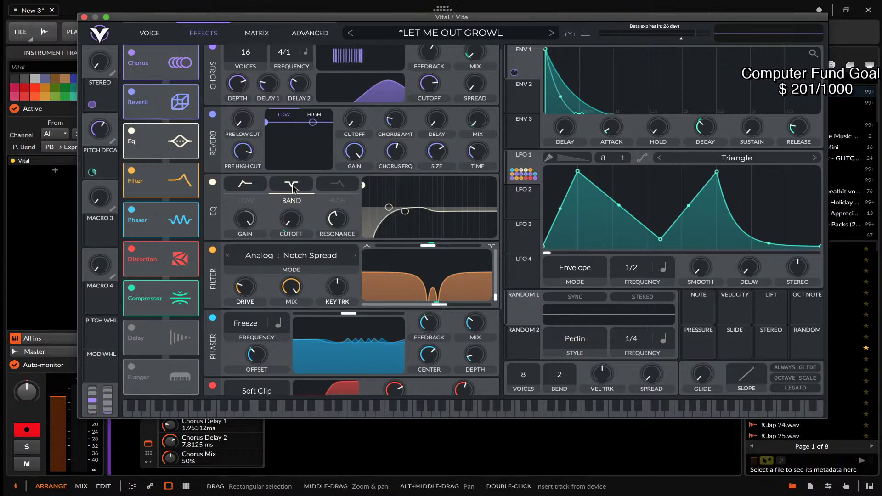
pyautogui.click(247, 201)
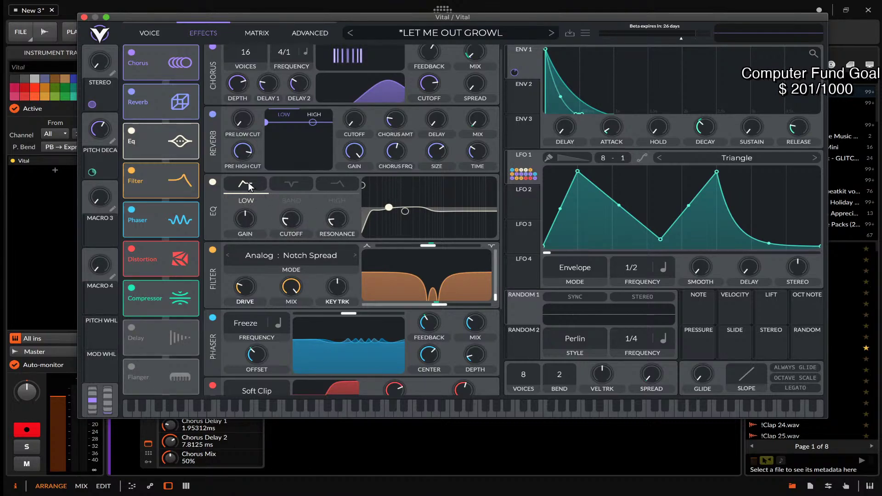
pyautogui.click(247, 185)
pyautogui.click(247, 184)
pyautogui.click(296, 197)
pyautogui.click(293, 186)
pyautogui.click(335, 198)
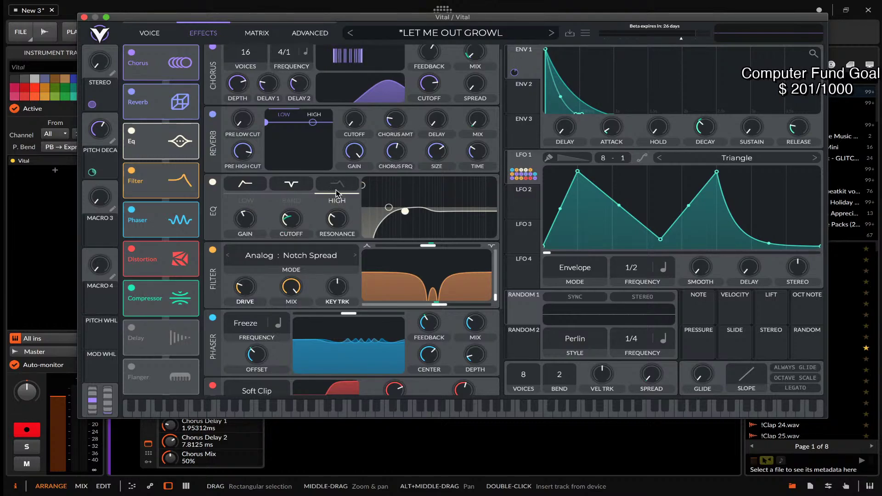
pyautogui.click(337, 184)
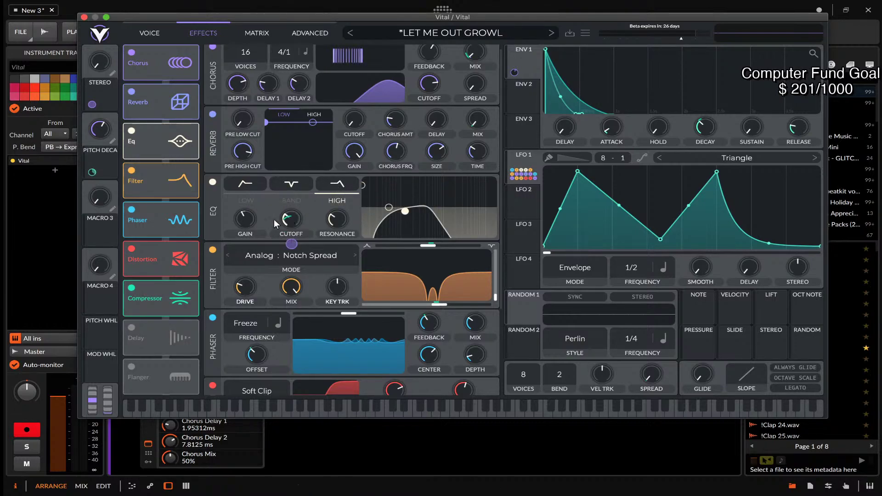
# Look over the filter models and styles available for the effects-chain filter and keep Analog : Notch Spread.
pyautogui.scroll(-1, 231, 197)
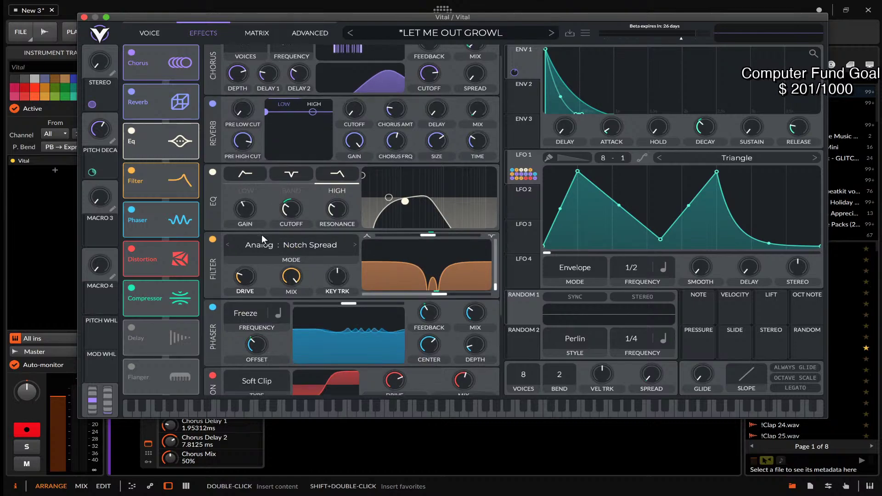
pyautogui.scroll(-2, 261, 234)
pyautogui.scroll(-1, 262, 235)
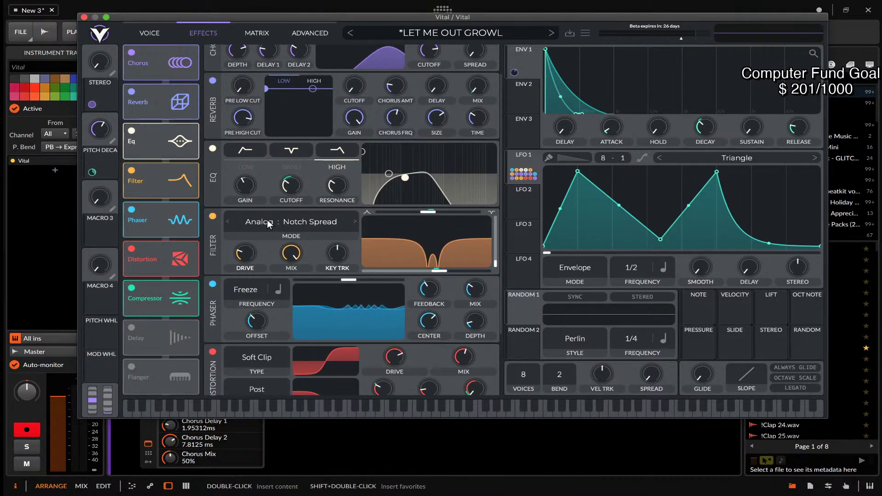
pyautogui.click(267, 223)
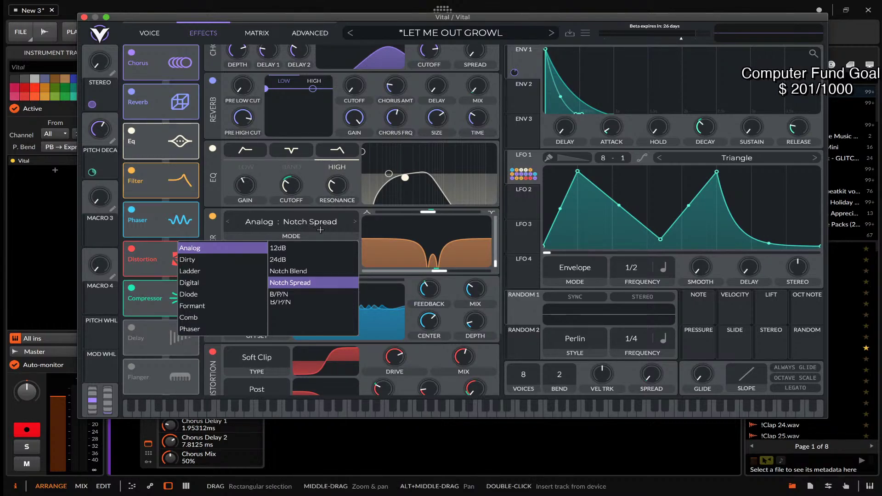
pyautogui.click(212, 231)
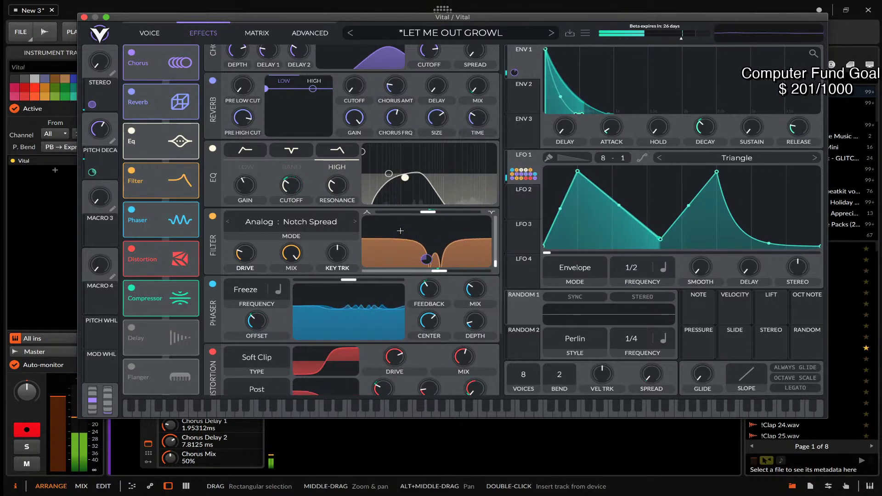
# Try the phaser's blend slider and look over the distortion types, keeping Soft Clip.
pyautogui.scroll(-3, 252, 265)
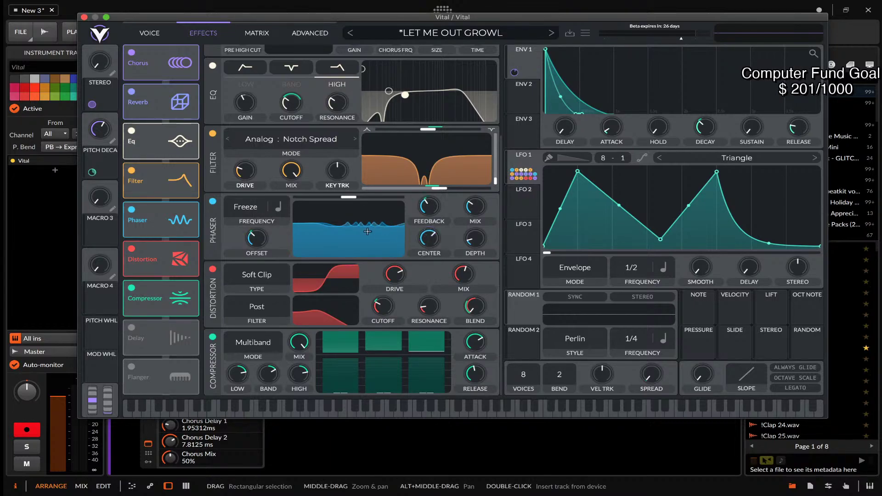
pyautogui.click(348, 197)
pyautogui.moveTo(346, 198)
pyautogui.mouseDown()
pyautogui.moveTo(324, 199)
pyautogui.moveTo(396, 198)
pyautogui.moveTo(324, 199)
pyautogui.moveTo(348, 199)
pyautogui.mouseUp()
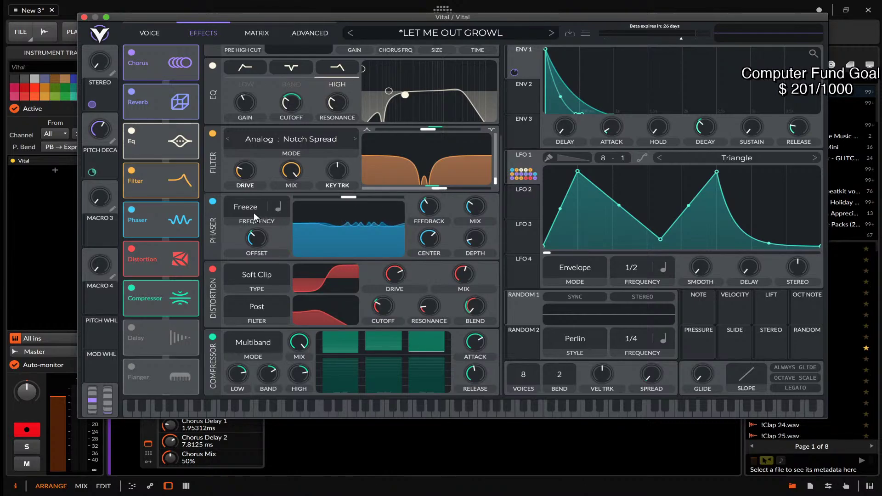
pyautogui.click(258, 276)
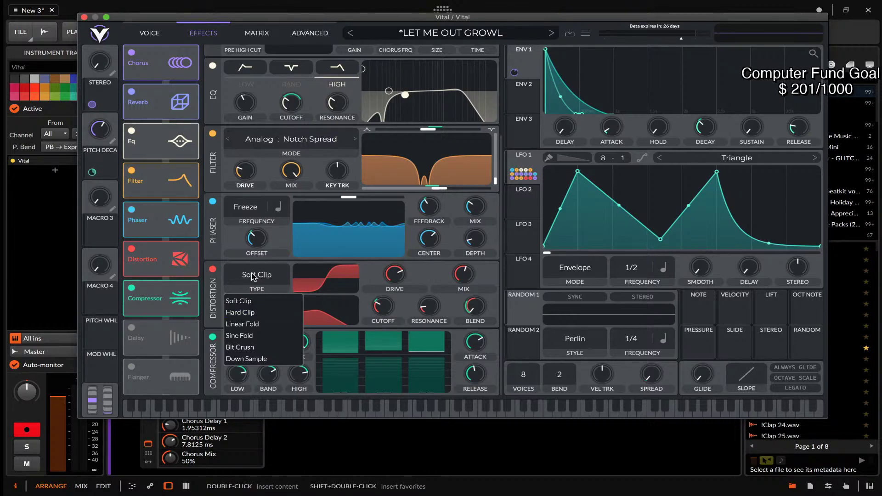
pyautogui.click(232, 300)
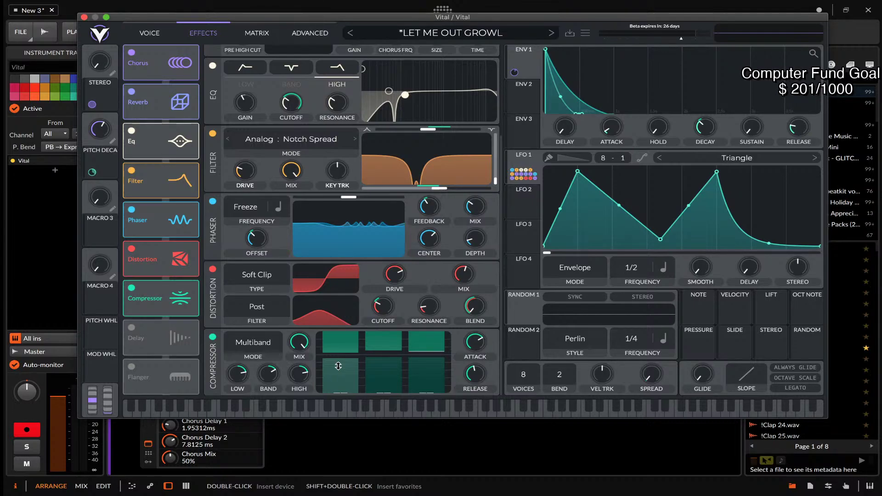
# Look over the compressor's band modes, then bypass and re-enable the compressor to compare the sound.
pyautogui.click(265, 349)
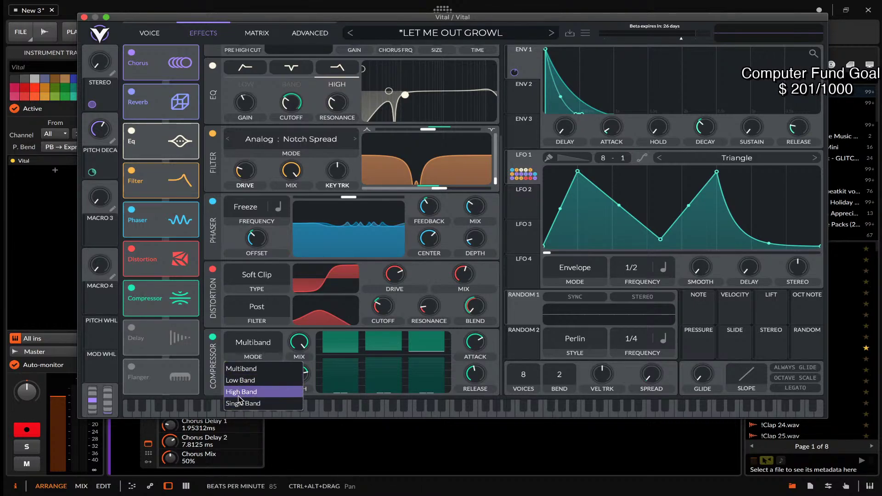
pyautogui.click(221, 350)
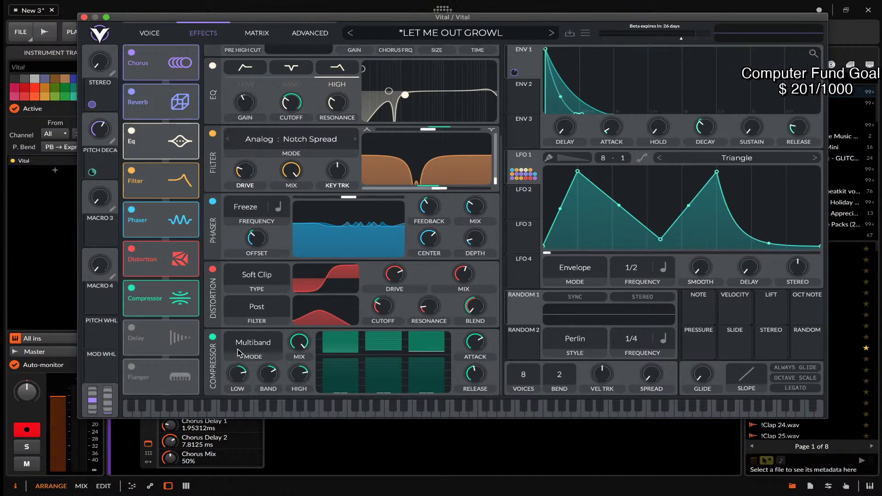
pyautogui.click(213, 338)
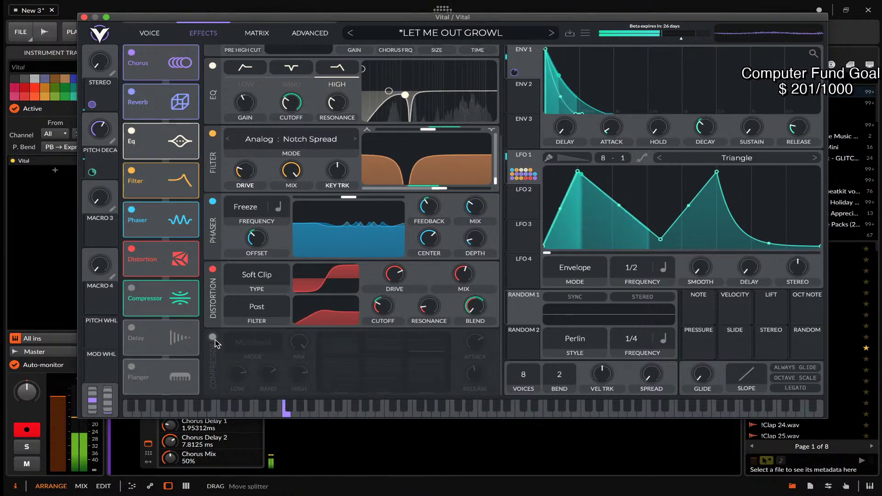
pyautogui.click(213, 339)
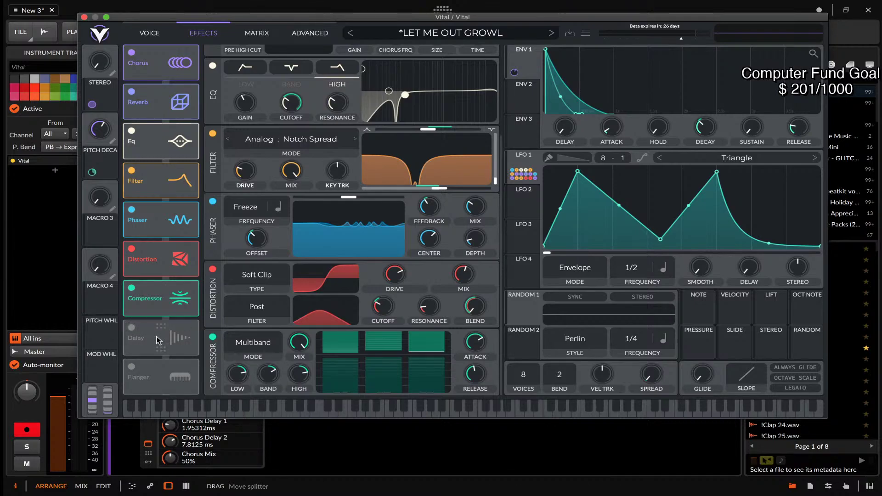
# Enable the Delay effect and bring its settings into view.
pyautogui.click(132, 328)
pyautogui.scroll(-2, 266, 310)
pyautogui.scroll(-1, 266, 310)
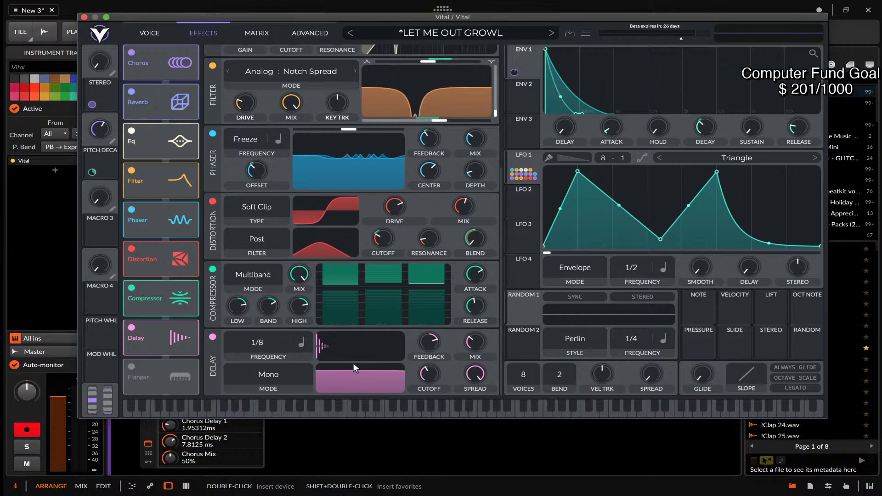
# Load the ENERVATION GENERATOR preset and review its voice and effects settings.
pyautogui.click(351, 34)
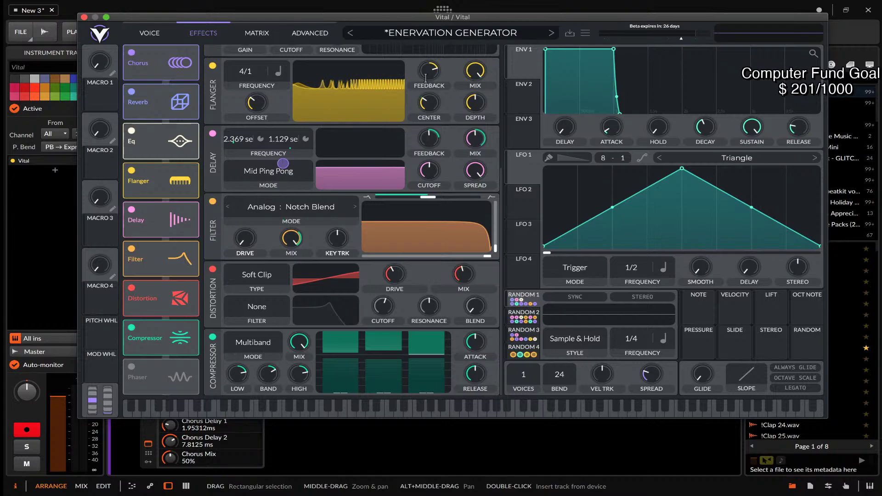
pyautogui.click(170, 36)
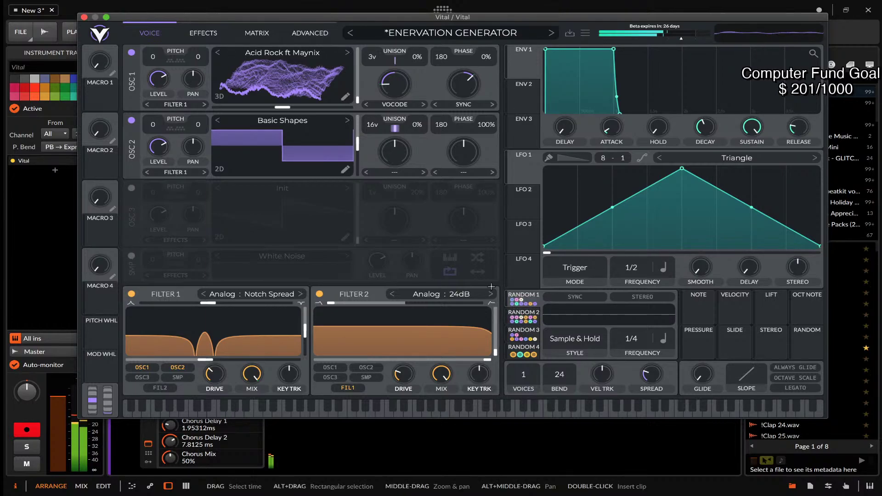
pyautogui.click(203, 33)
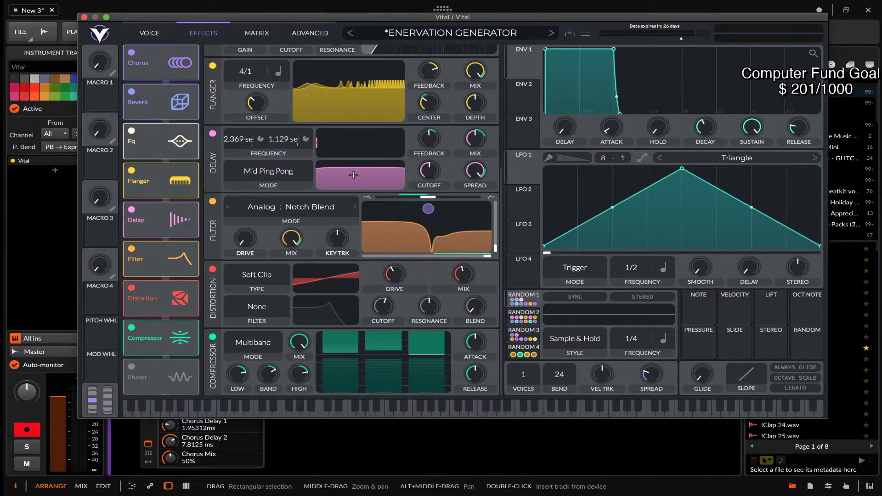
pyautogui.click(156, 31)
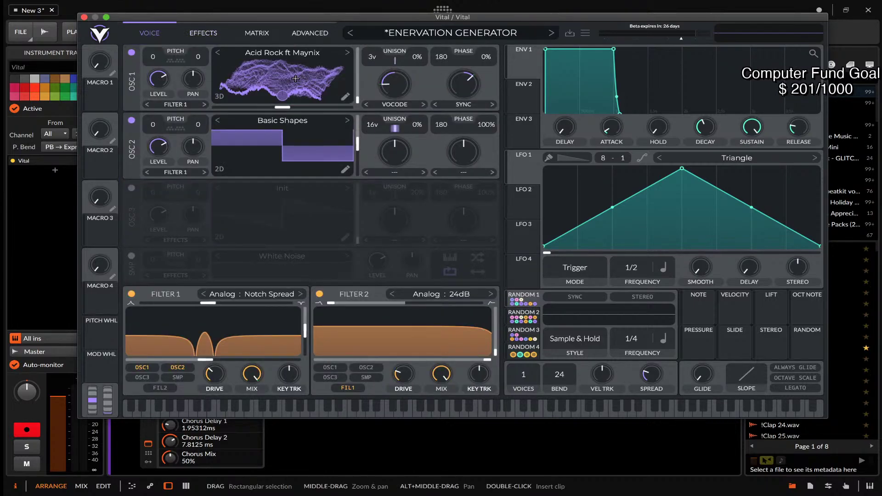
# Look over oscillator 1's wavetable options, including Text to Wavetable, and open its wavetable browser.
pyautogui.rightClick(264, 76)
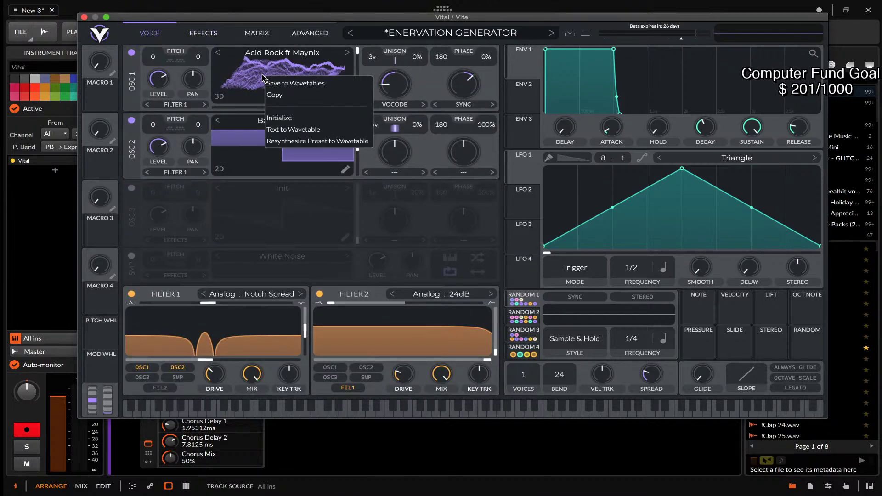
pyautogui.click(246, 70)
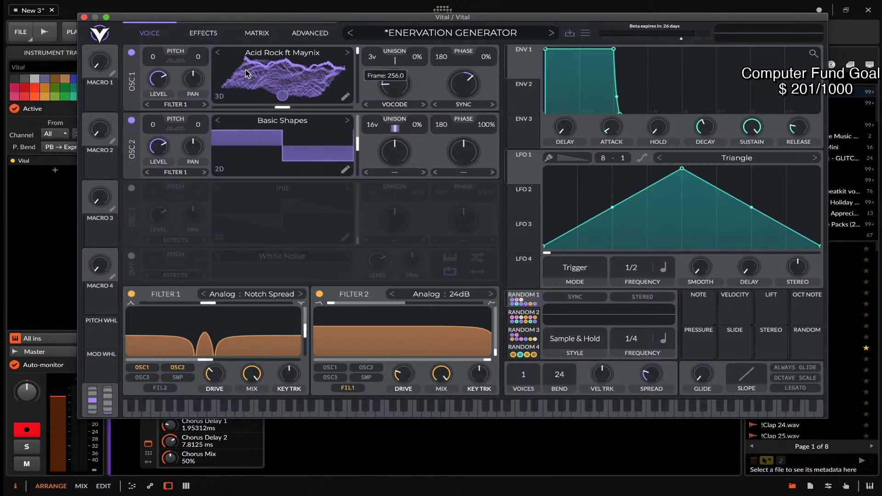
pyautogui.click(249, 59)
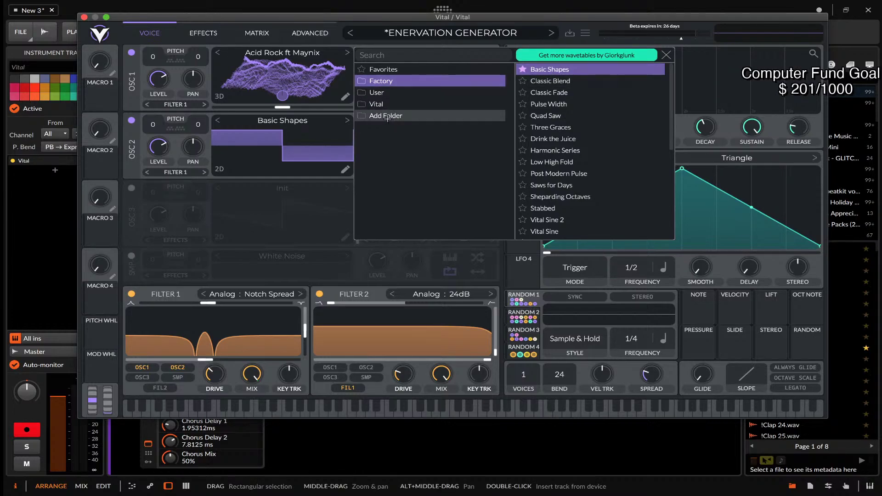
# Leave the wavetable browser, then look over oscillator 1's wavetable options and the parameters modulated by Random 1 and Random 2.
pyautogui.click(285, 128)
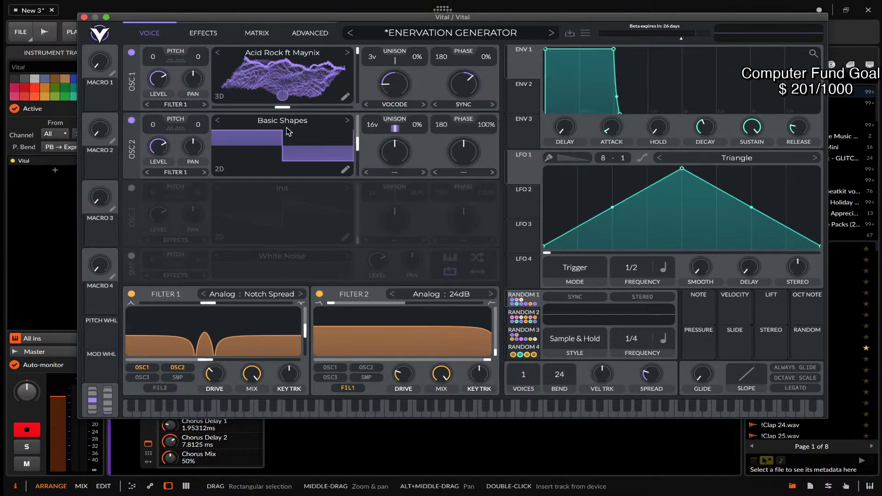
pyautogui.rightClick(296, 82)
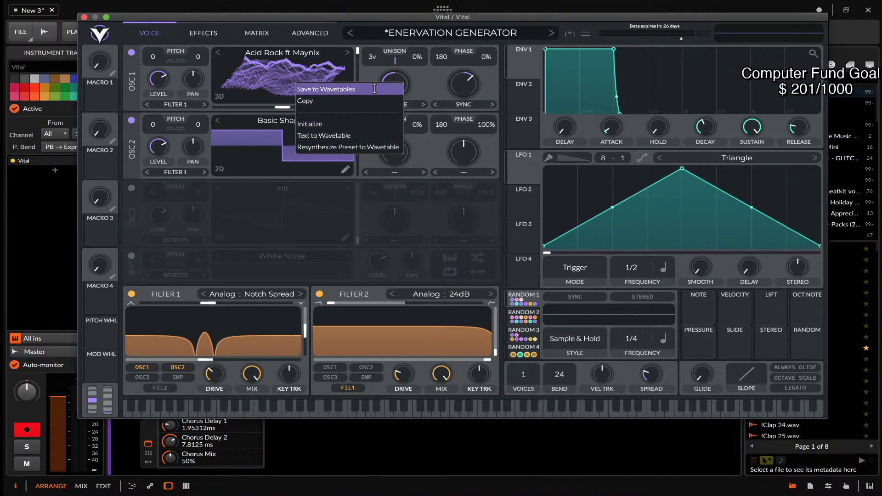
pyautogui.click(523, 294)
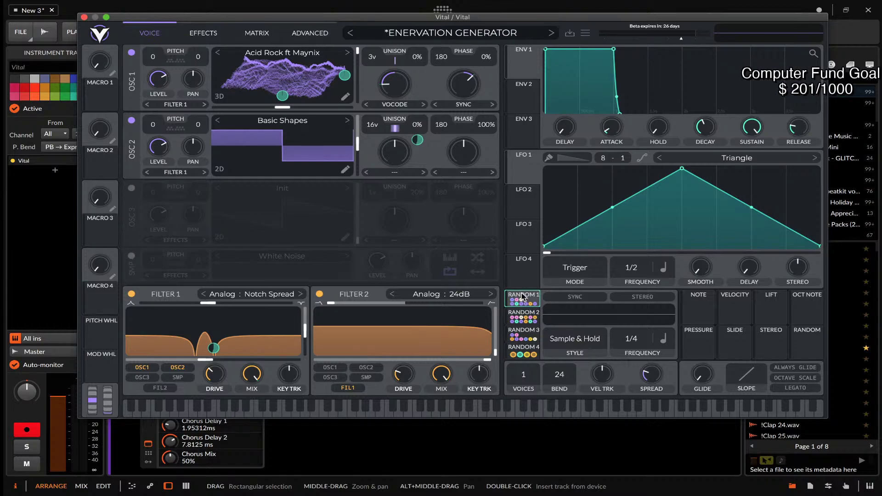
pyautogui.click(519, 314)
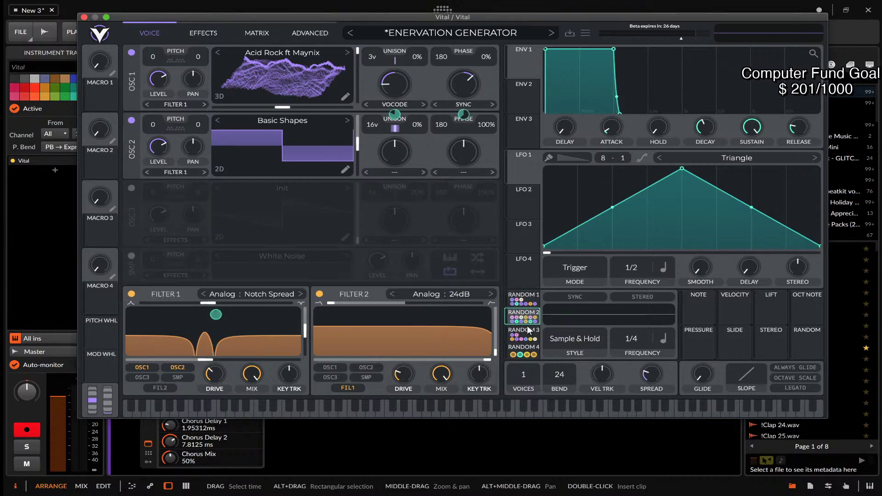
# Load THE VITAL GENERATOR preset and view its description among the User presets.
pyautogui.click(350, 34)
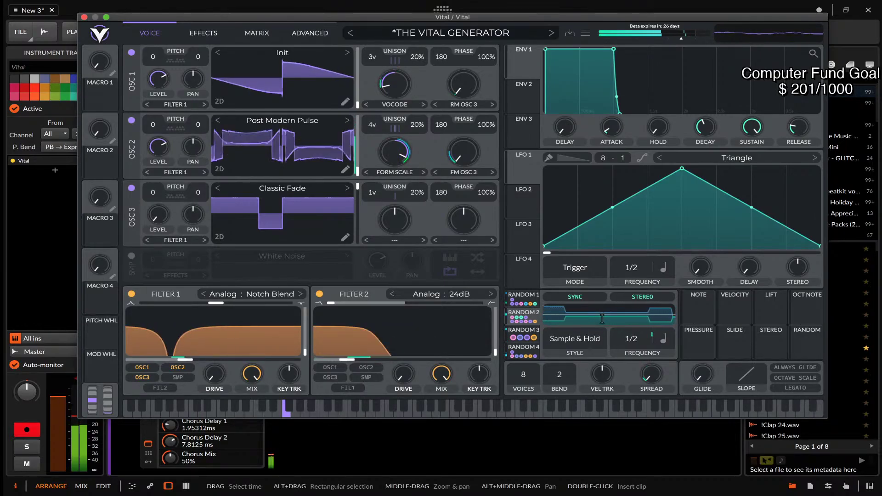
pyautogui.moveTo(282, 15); pyautogui.dragTo(274, 45)
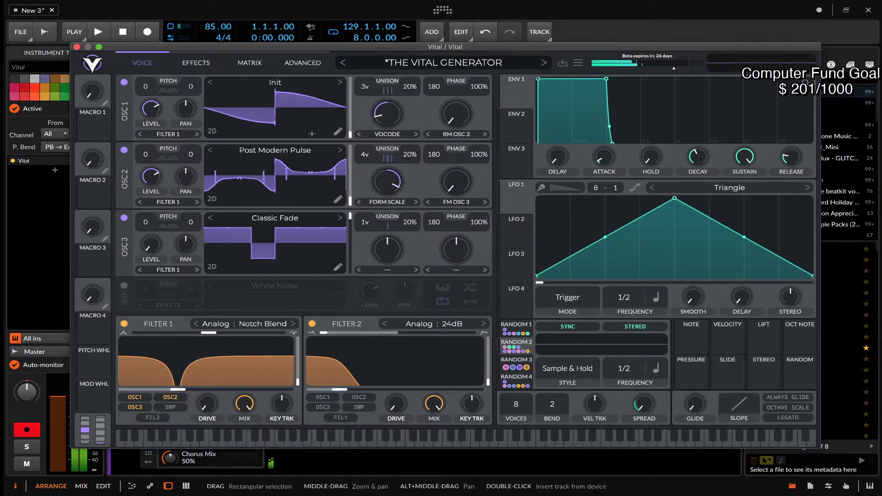
pyautogui.click(435, 64)
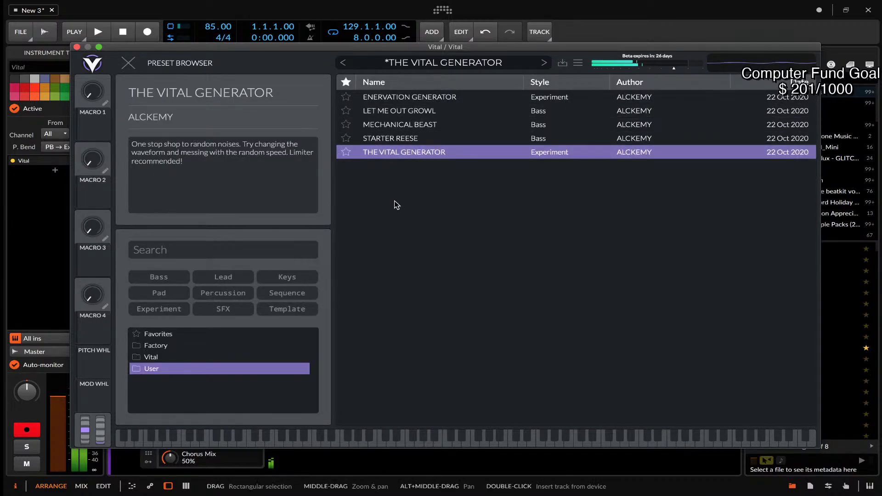
pyautogui.click(128, 64)
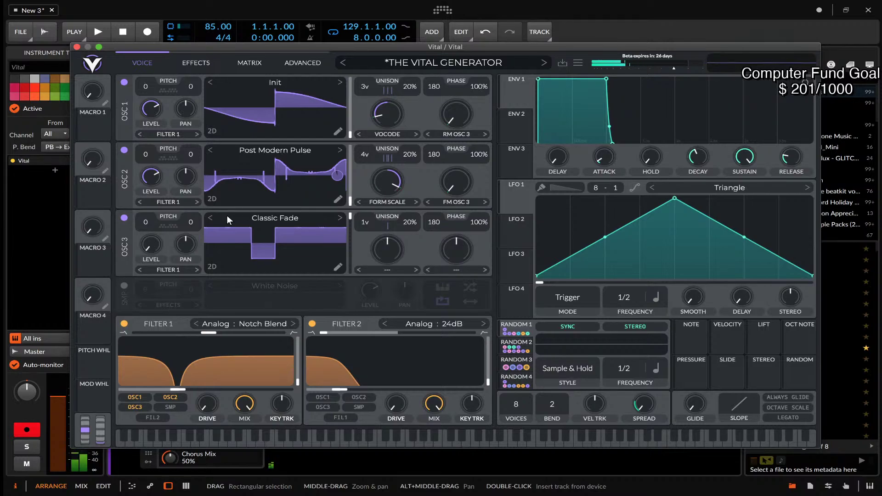
# Enable the sampler and look over its sample list and the output routing choices of the sampler and oscillator 1.
pyautogui.click(123, 285)
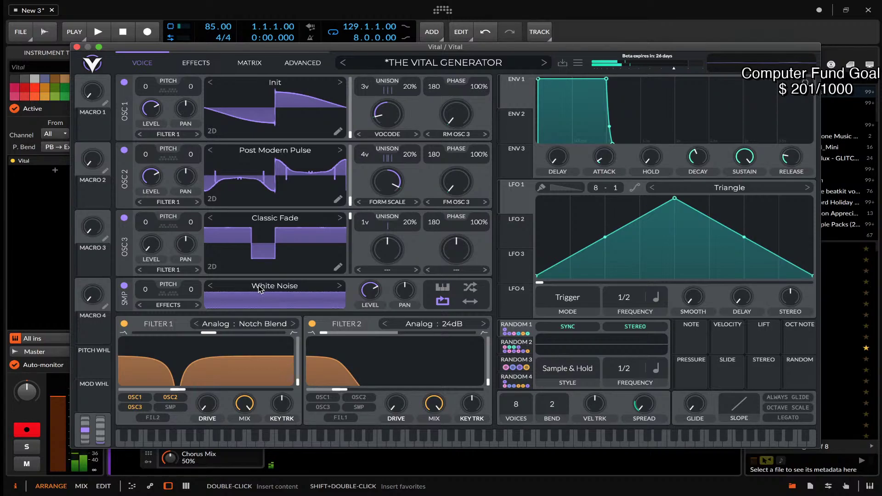
pyautogui.click(274, 287)
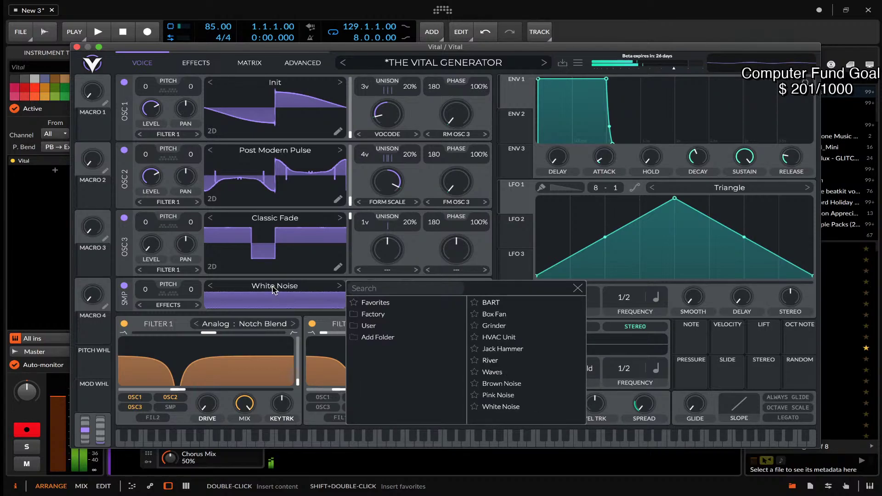
pyautogui.click(216, 299)
pyautogui.click(166, 306)
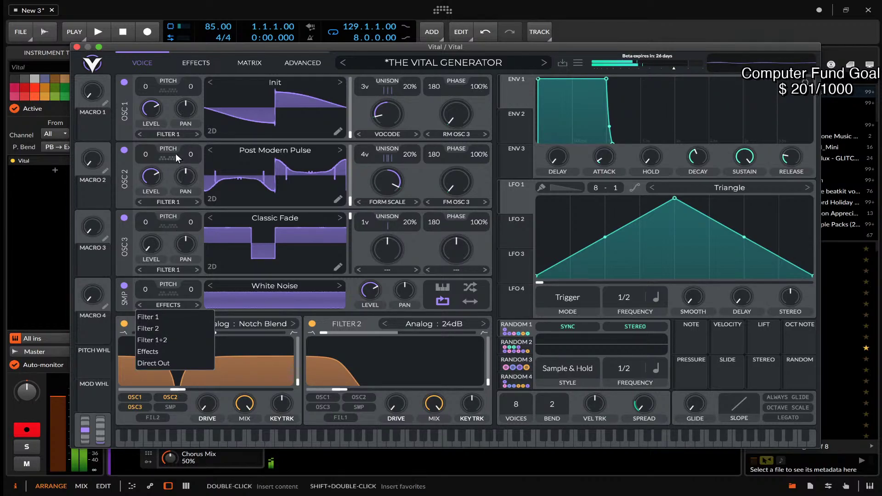
pyautogui.click(261, 292)
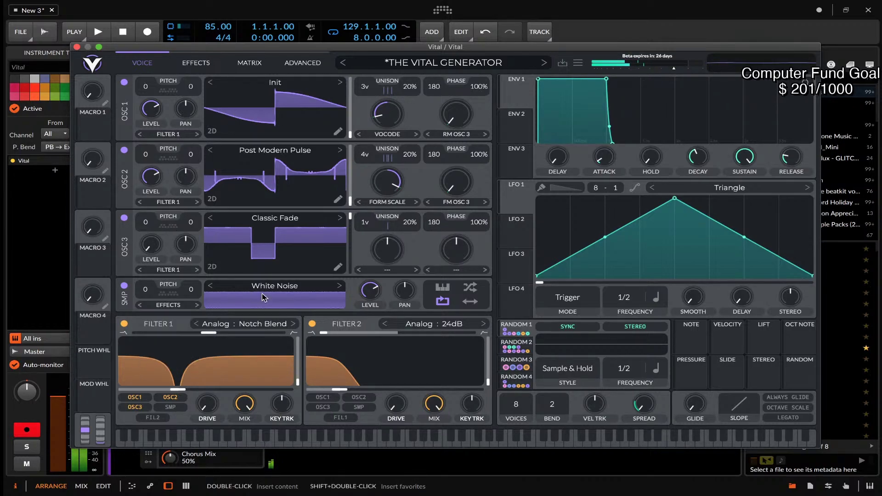
pyautogui.click(167, 134)
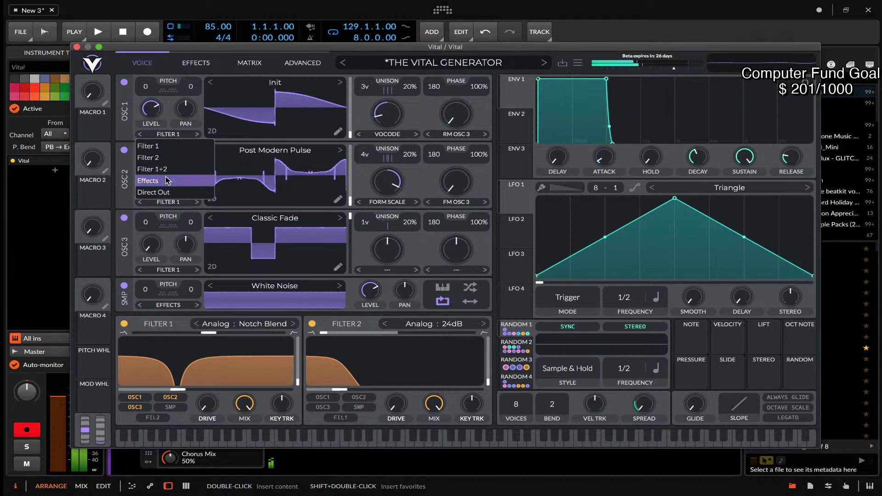
pyautogui.click(167, 227)
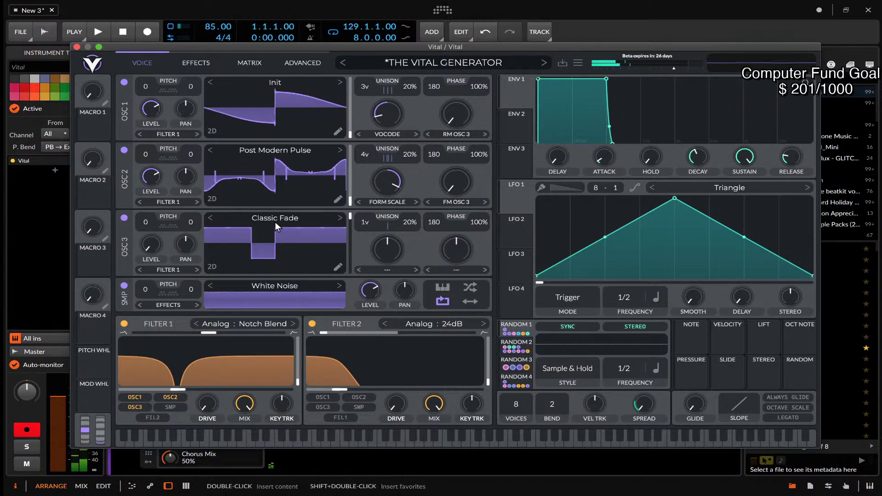
# View the Add Folder option in the sampler's sample browser, then leave without adding a folder.
pyautogui.click(280, 285)
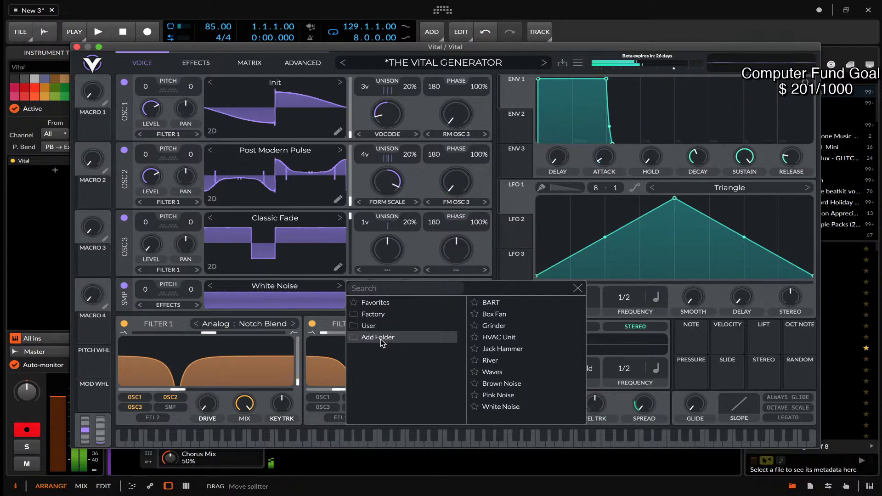
pyautogui.click(363, 338)
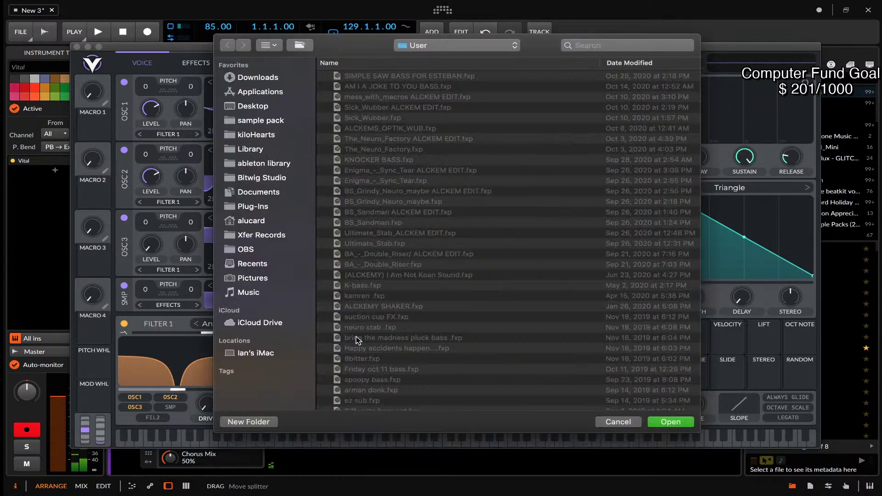
pyautogui.scroll(-5, 498, 207)
pyautogui.click(619, 422)
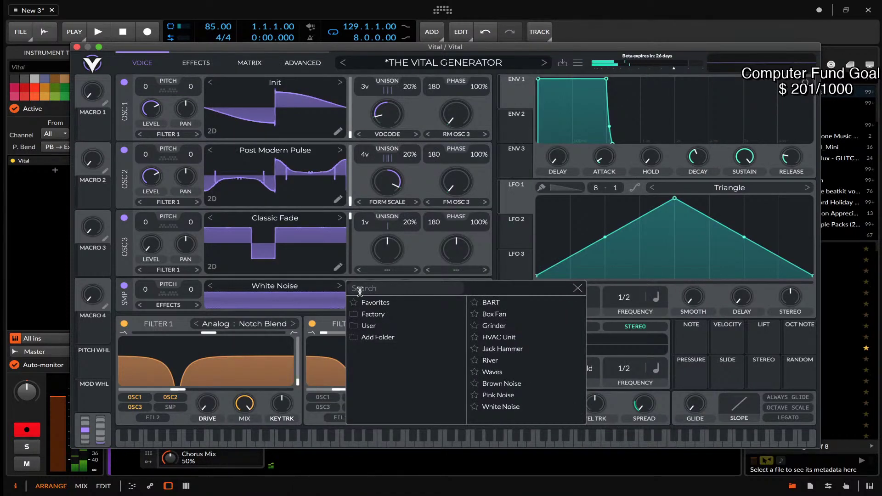
pyautogui.click(578, 288)
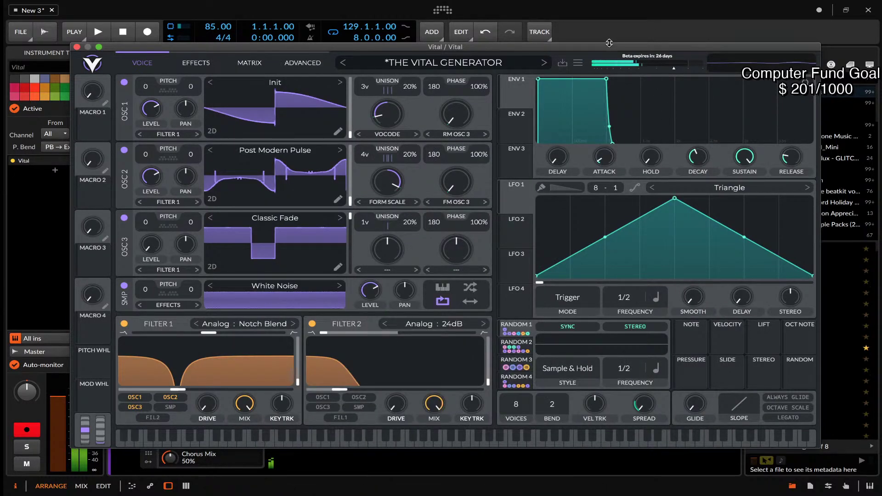
# Reposition the synth window and review the preset's name, style and comments fields for saving, without saving.
pyautogui.moveTo(599, 45); pyautogui.dragTo(531, 41)
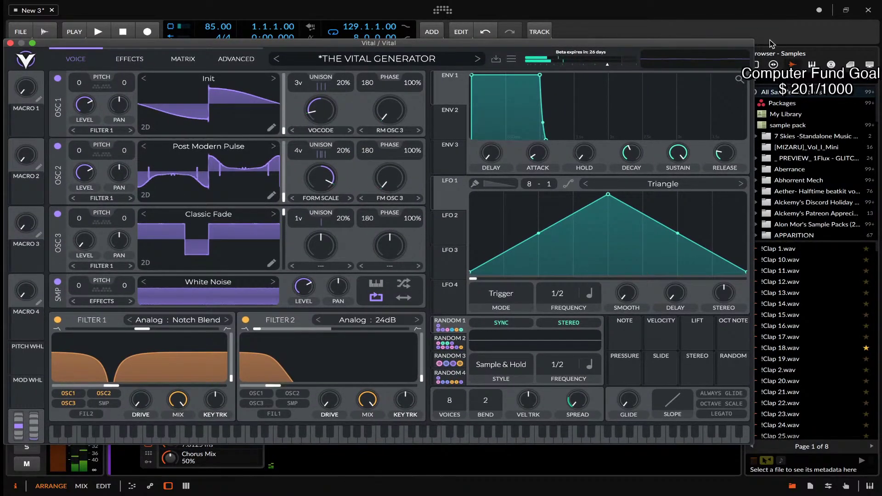
pyautogui.moveTo(555, 44); pyautogui.dragTo(606, 30)
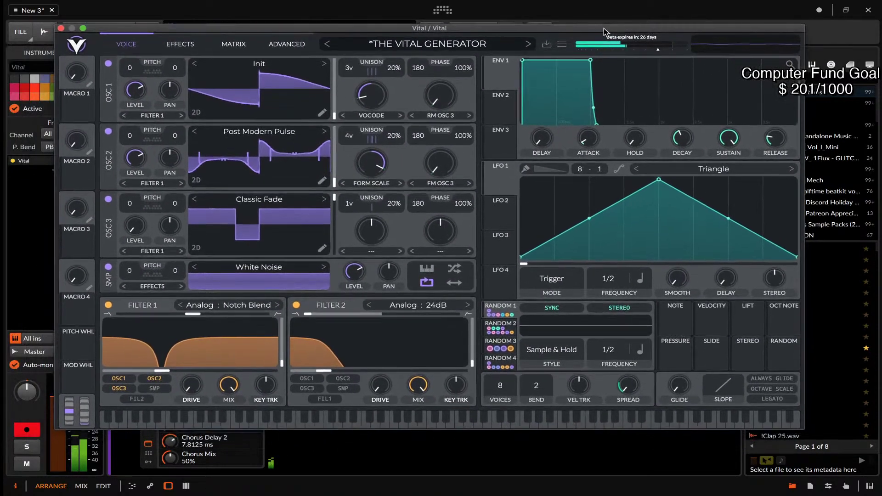
pyautogui.click(546, 45)
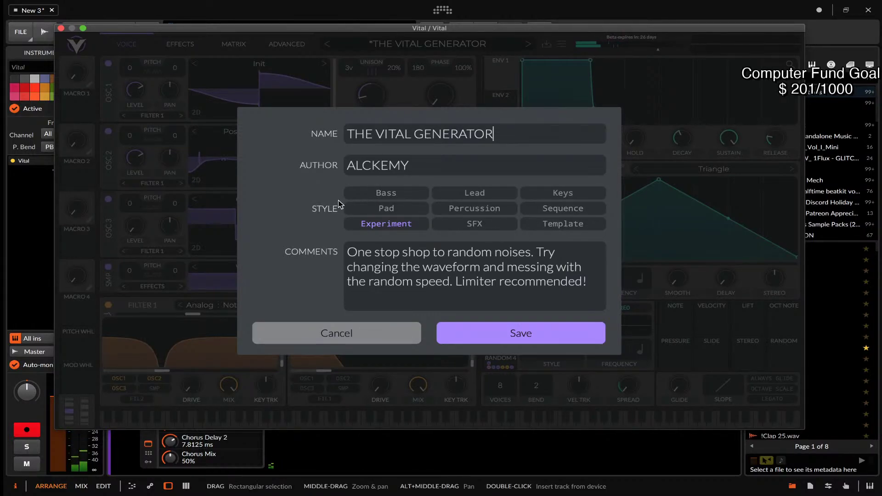
pyautogui.click(348, 334)
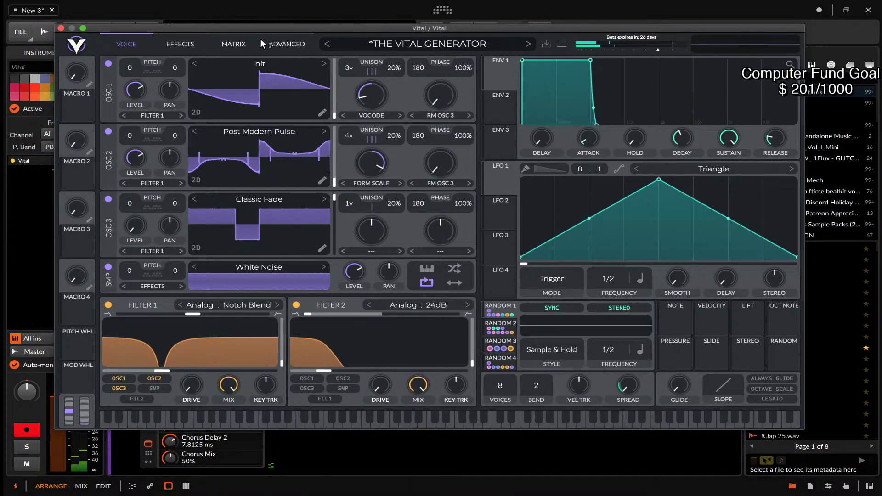
pyautogui.moveTo(254, 28); pyautogui.dragTo(232, 45)
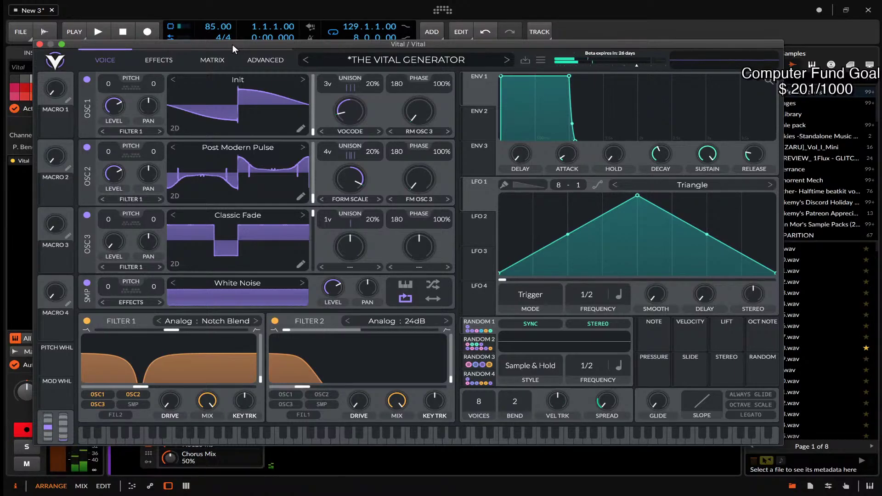
# View the preset's effects chain and examine the sources, amounts and destinations of all its modulation matrix connections.
pyautogui.click(159, 60)
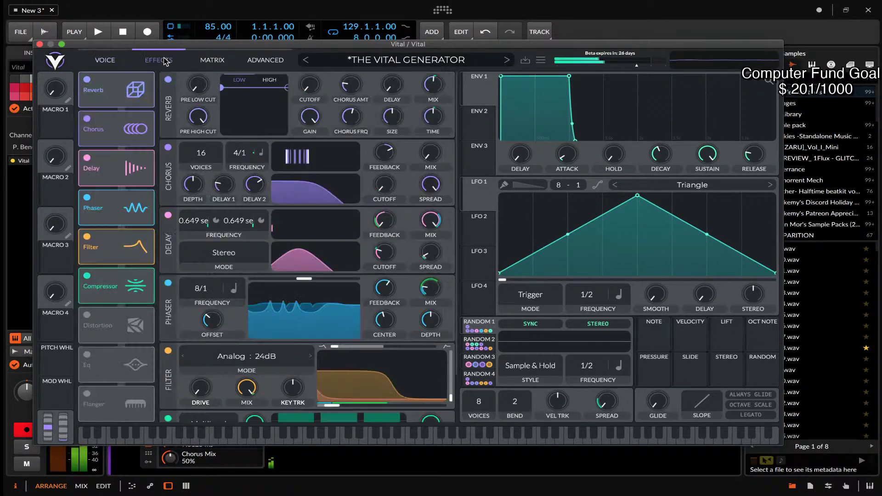
pyautogui.click(106, 60)
pyautogui.click(212, 59)
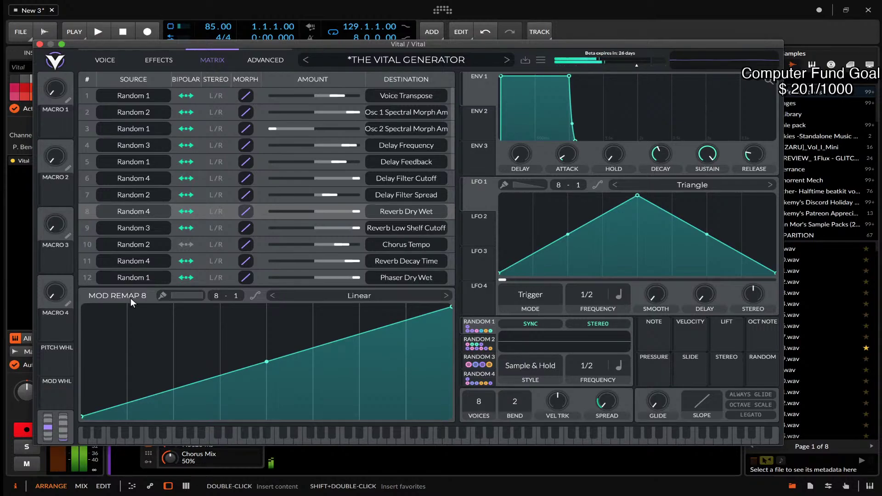
pyautogui.scroll(-2, 145, 224)
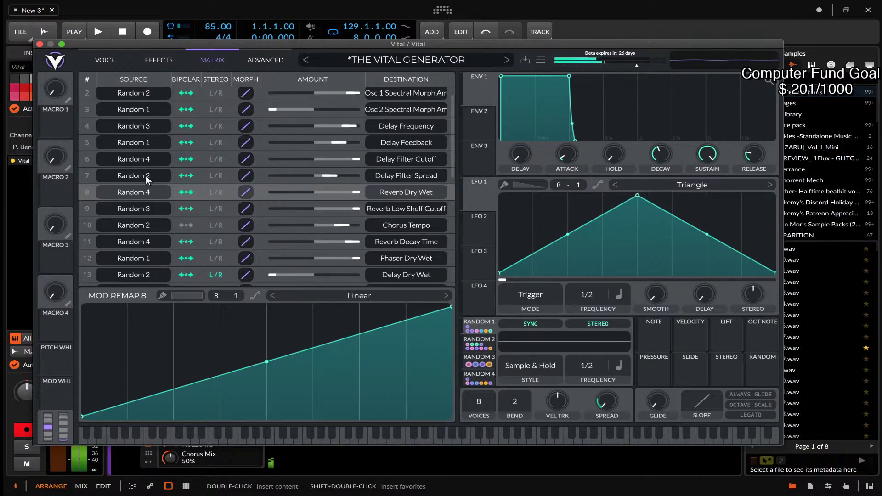
pyautogui.scroll(-5, 146, 162)
pyautogui.scroll(-3, 146, 161)
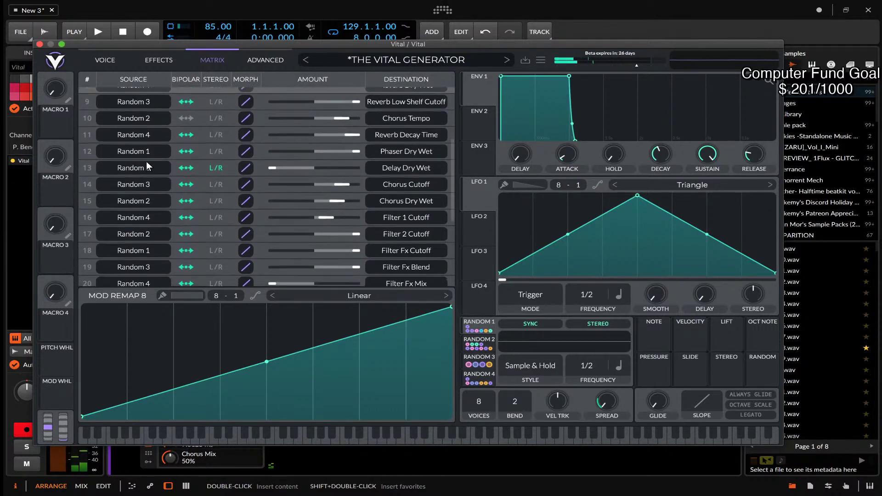
pyautogui.scroll(4, 146, 161)
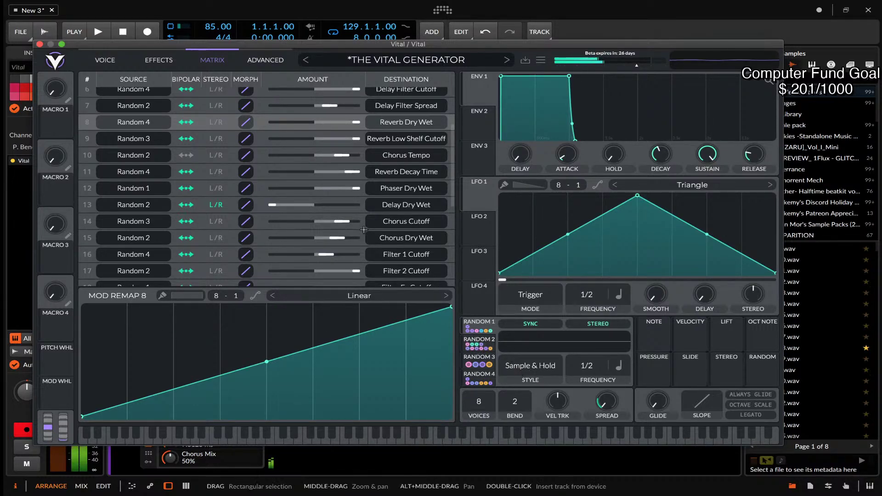
pyautogui.scroll(-5, 340, 156)
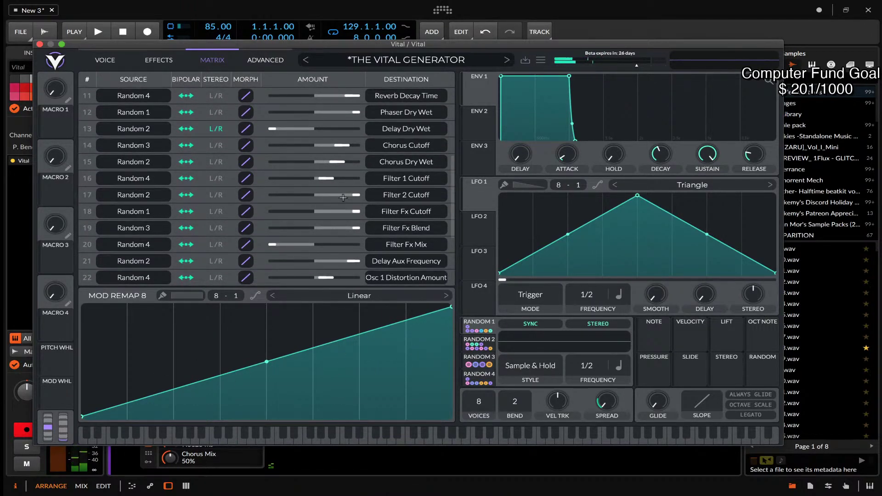
pyautogui.scroll(-5, 158, 139)
pyautogui.scroll(-1, 133, 147)
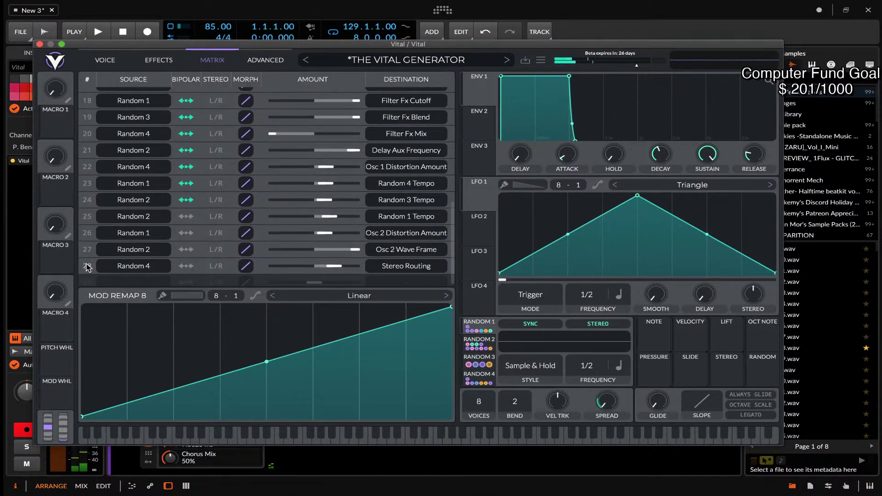
# Inspect the remap curves of the last modulation rows and enable stereo on the Random 2 to Random 3 Tempo connection.
pyautogui.click(87, 264)
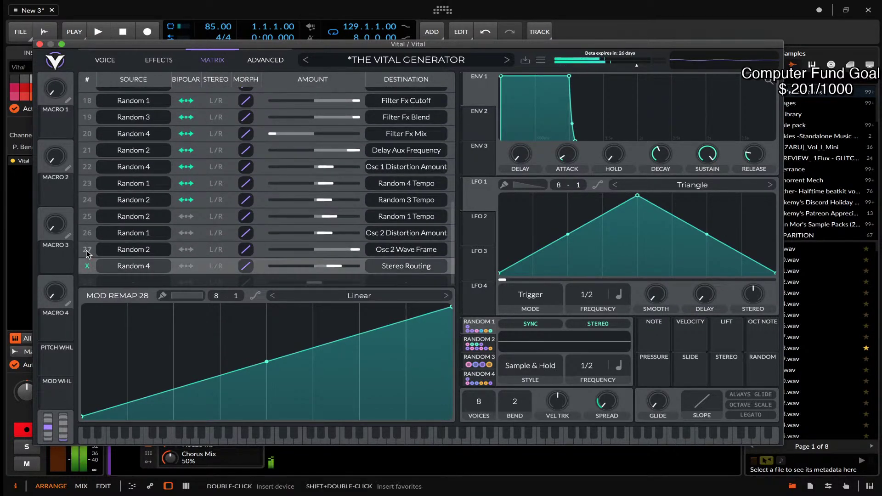
pyautogui.click(113, 251)
pyautogui.click(201, 216)
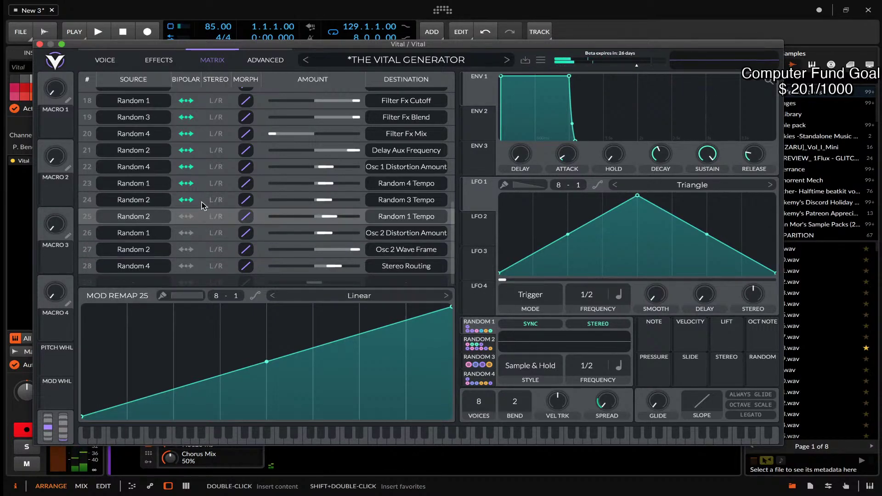
pyautogui.click(202, 205)
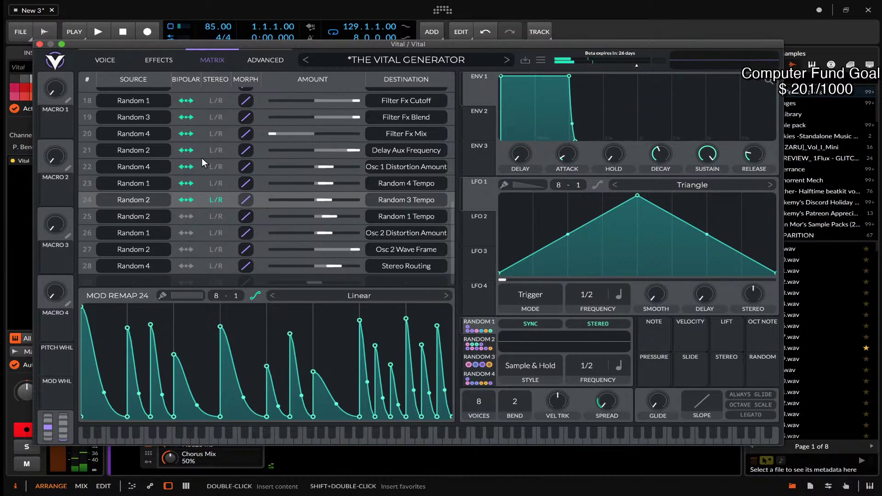
# Examine the bipolar and stereo settings throughout the modulation matrix list.
pyautogui.scroll(2, 202, 159)
pyautogui.scroll(-3, 202, 159)
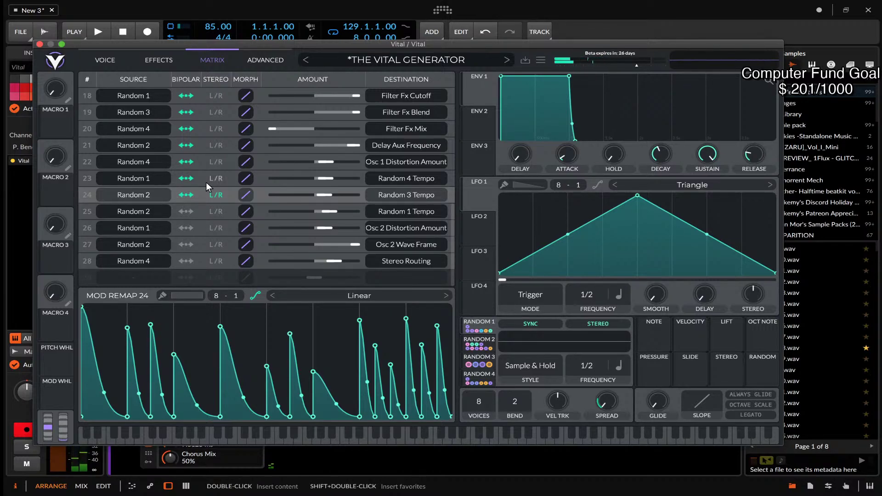
pyautogui.scroll(8, 206, 182)
pyautogui.scroll(5, 206, 182)
pyautogui.scroll(-2, 206, 182)
pyautogui.scroll(-5, 206, 182)
pyautogui.scroll(2, 205, 182)
pyautogui.scroll(-2, 206, 182)
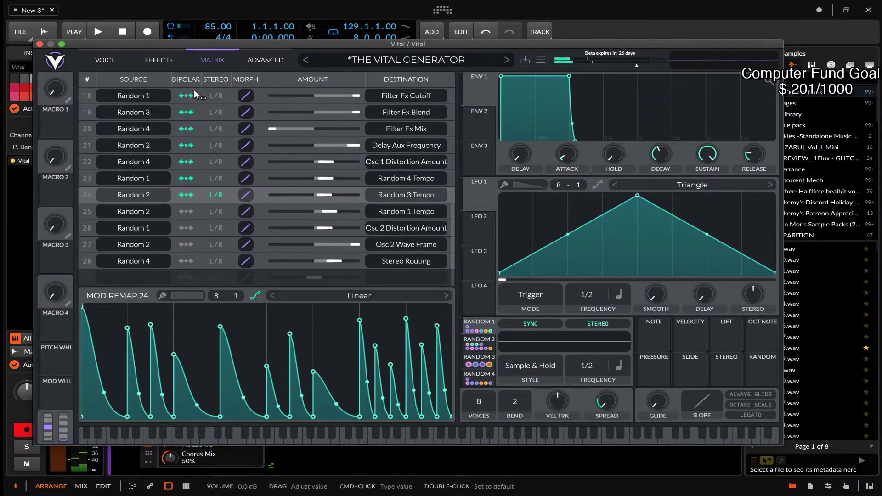
# Browse the available curve shapes for the Random 2 to Random 3 Tempo connection's remap without choosing one.
pyautogui.scroll(1, 194, 91)
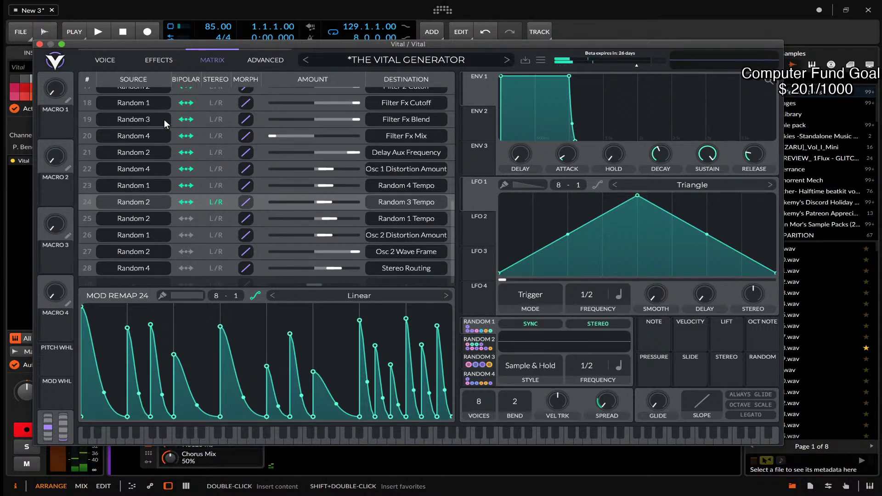
pyautogui.click(376, 297)
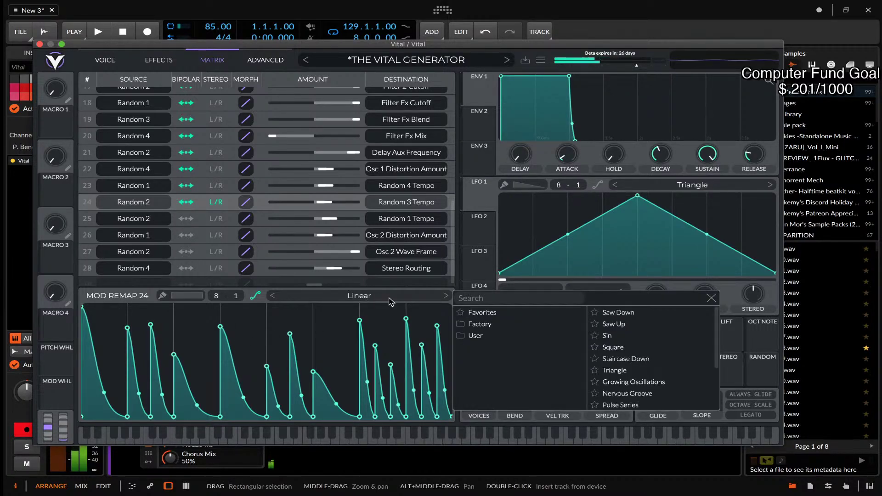
pyautogui.scroll(-5, 596, 368)
pyautogui.scroll(-1, 595, 368)
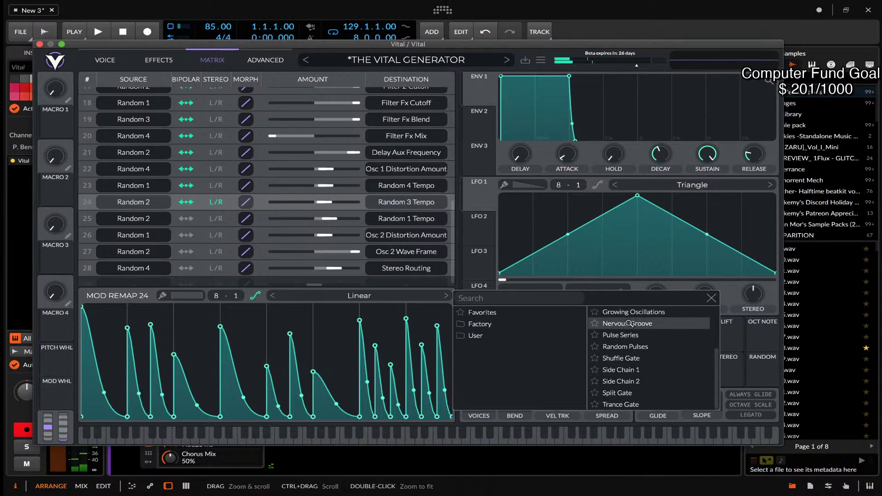
pyautogui.click(446, 274)
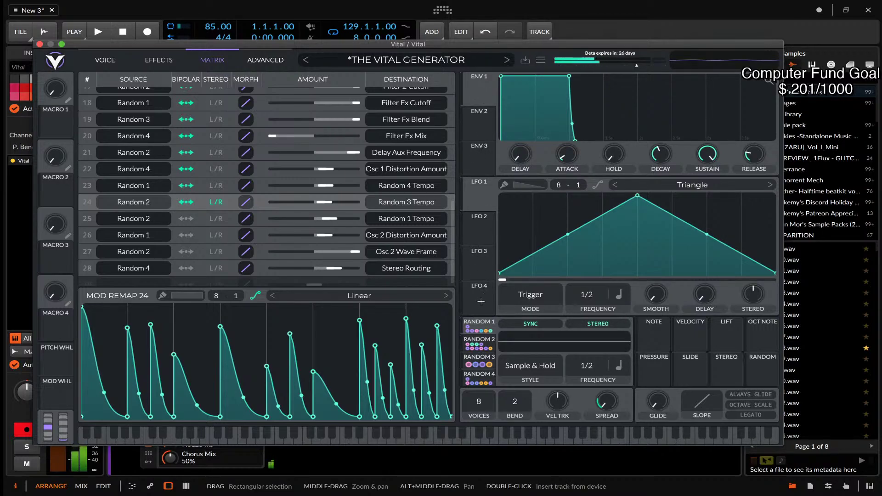
# Try several horizontal grid sizes on the Mod Remap 24 curve, from 1 upward, settling on 16.
pyautogui.moveTo(216, 296); pyautogui.dragTo(150, 249)
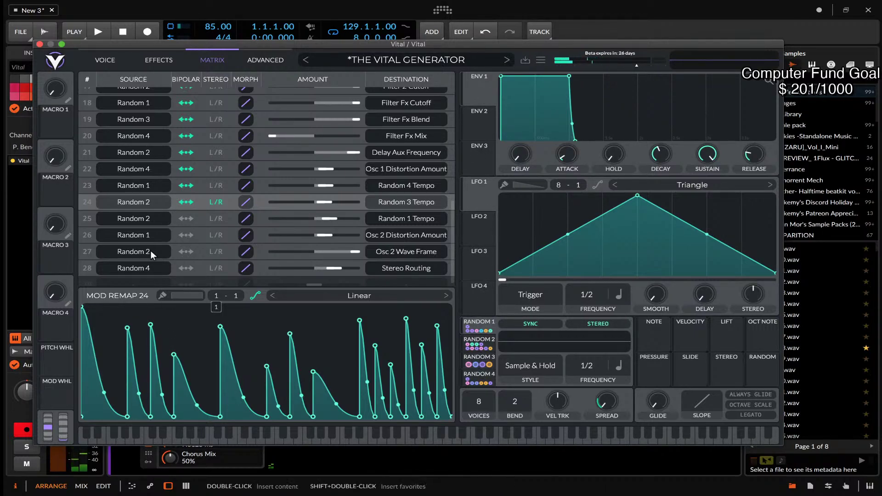
pyautogui.scroll(-1, 150, 250)
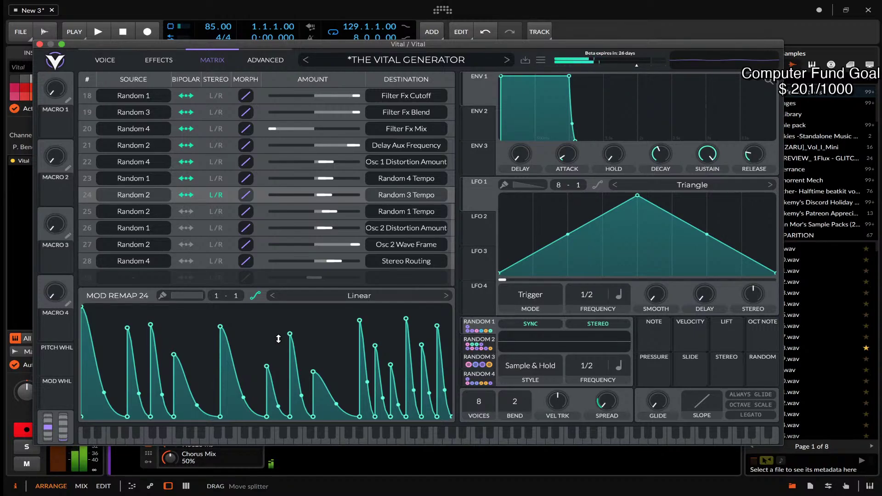
pyautogui.scroll(1, 278, 339)
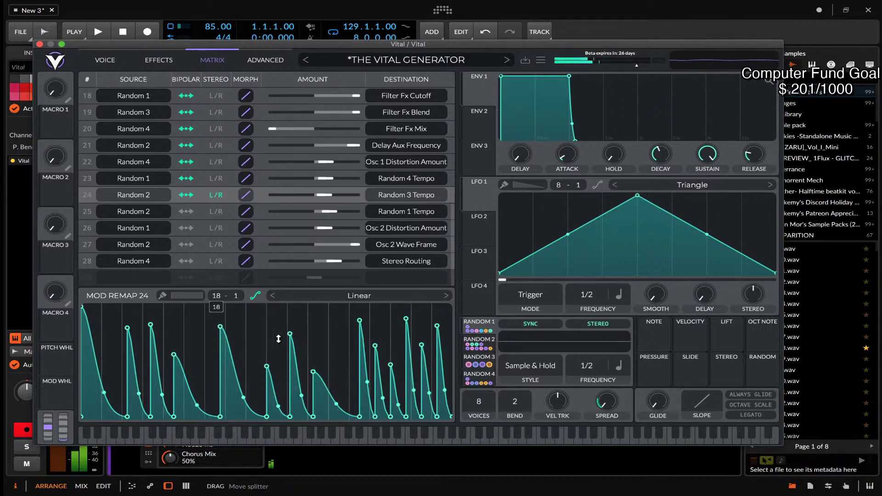
pyautogui.scroll(7, 279, 339)
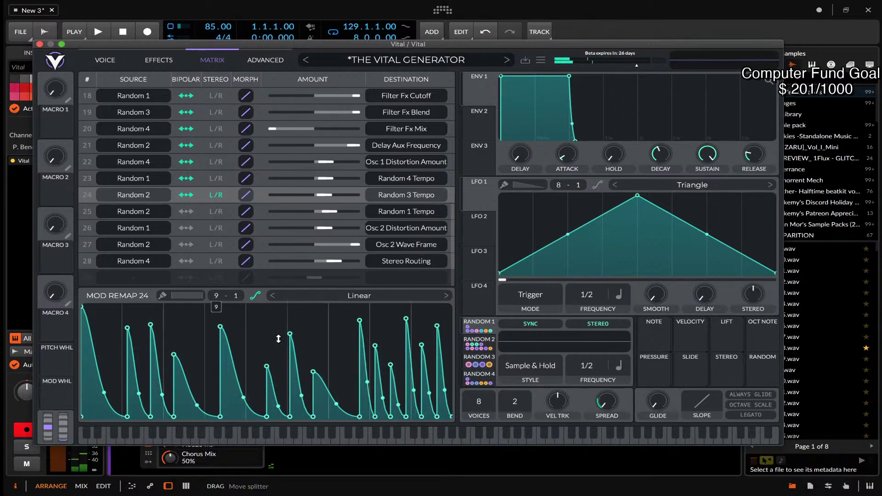
pyautogui.scroll(-1, 278, 339)
pyautogui.scroll(10, 259, 322)
pyautogui.scroll(-2, 258, 323)
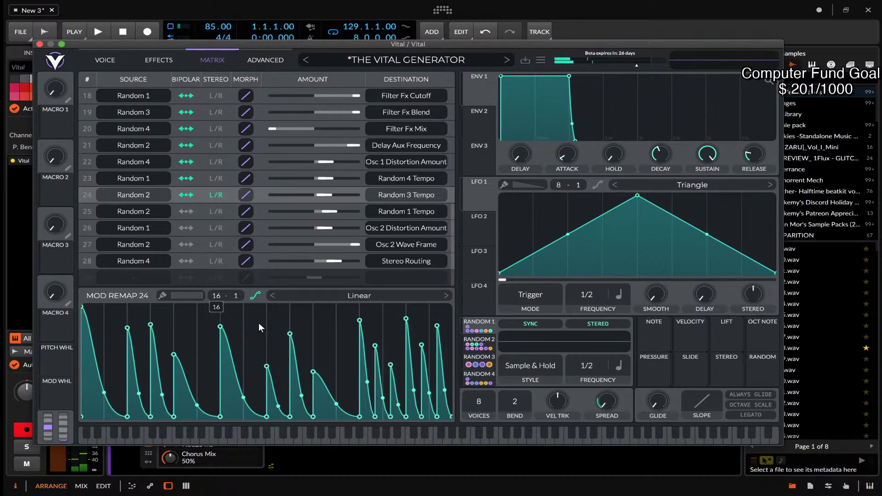
# Examine the advanced oscillator settings and the unison stack options for oscillator 1 without changing the stack.
pyautogui.click(278, 64)
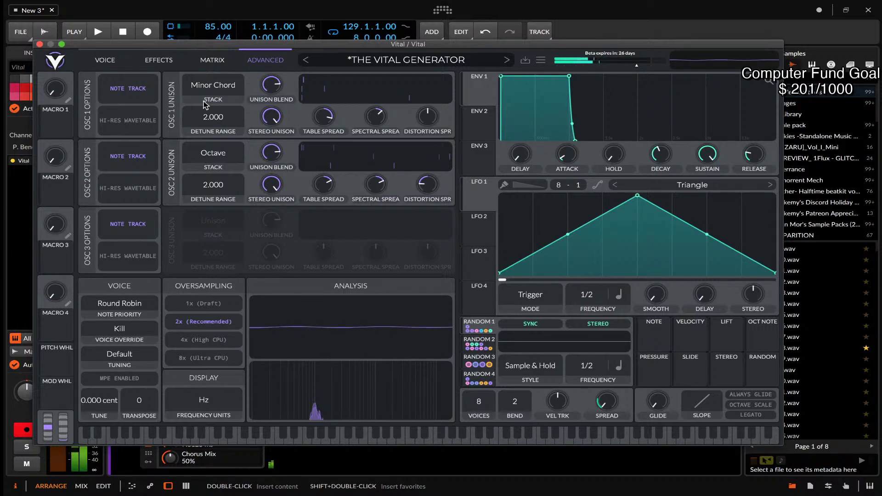
pyautogui.click(206, 86)
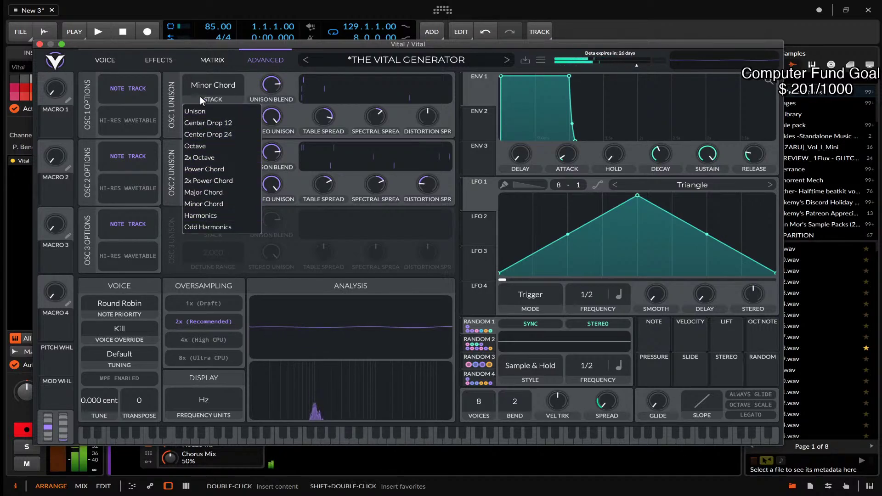
pyautogui.click(260, 88)
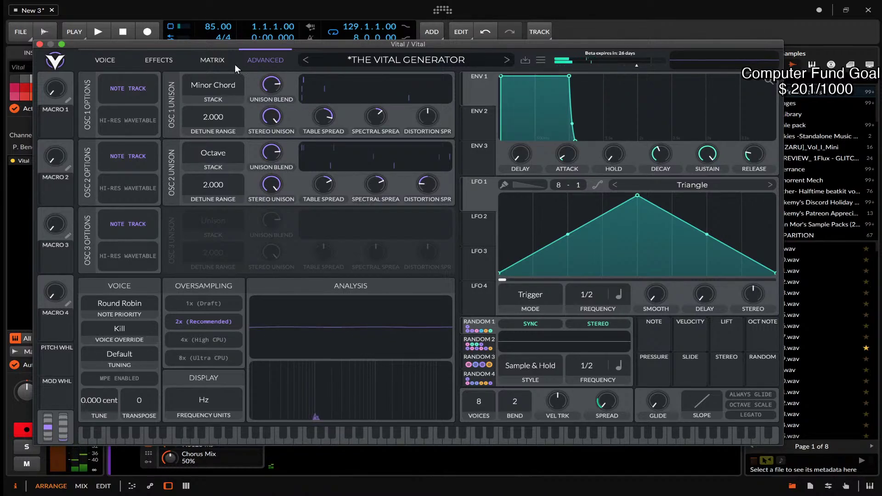
# Initialize the preset and set oscillator 1 to 4 unison voices.
pyautogui.click(540, 60)
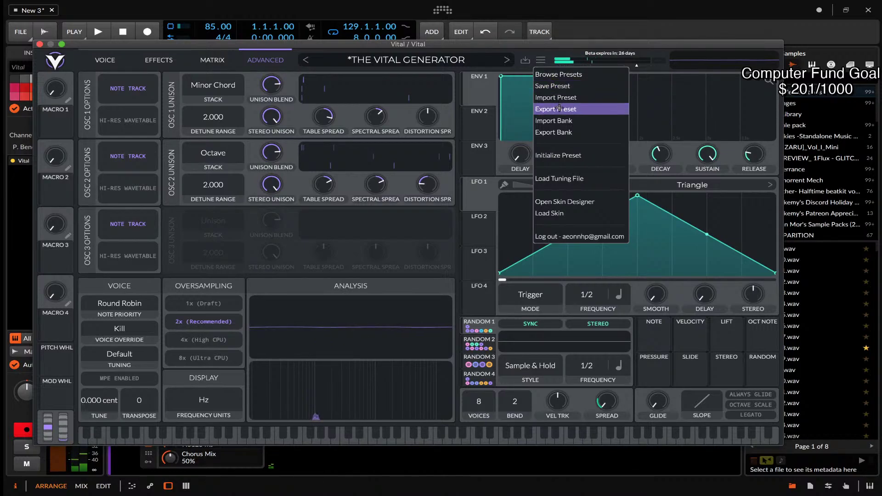
pyautogui.click(560, 155)
pyautogui.click(109, 61)
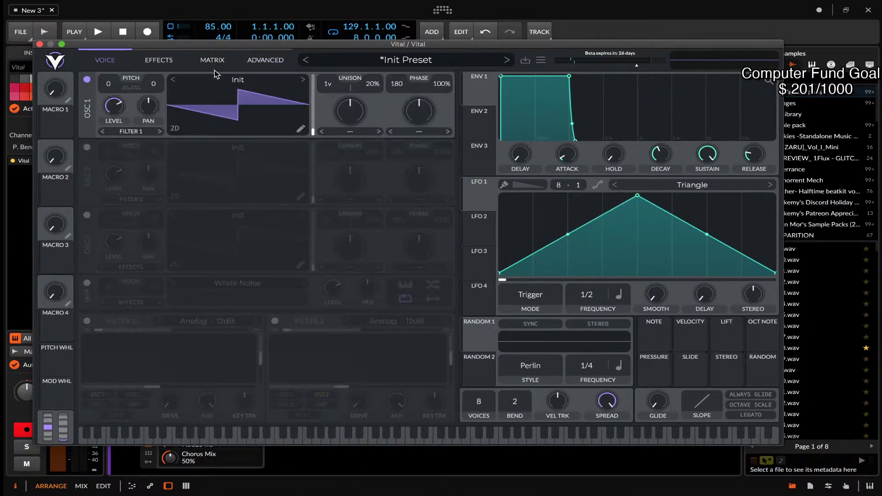
pyautogui.scroll(1, 330, 80)
pyautogui.scroll(2, 330, 81)
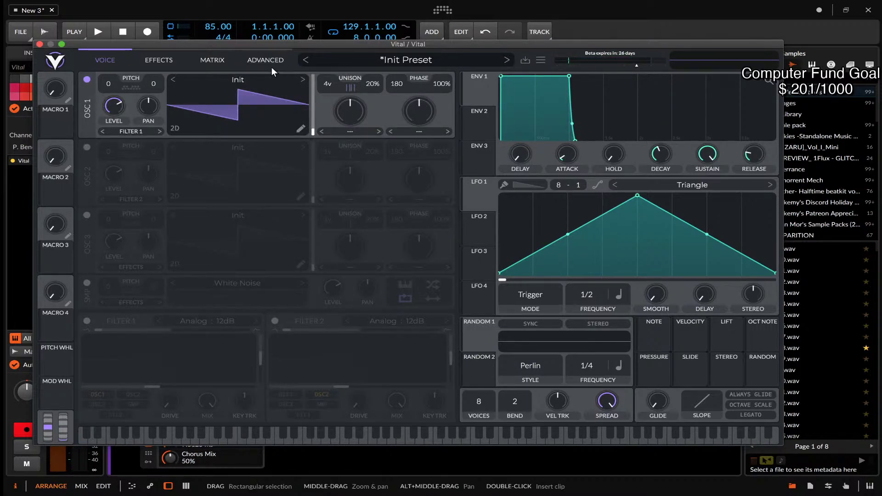
# Raise oscillator 1's table and distortion spreads, lower its spectral spread, and reduce its detune range to about 0.73.
pyautogui.click(253, 60)
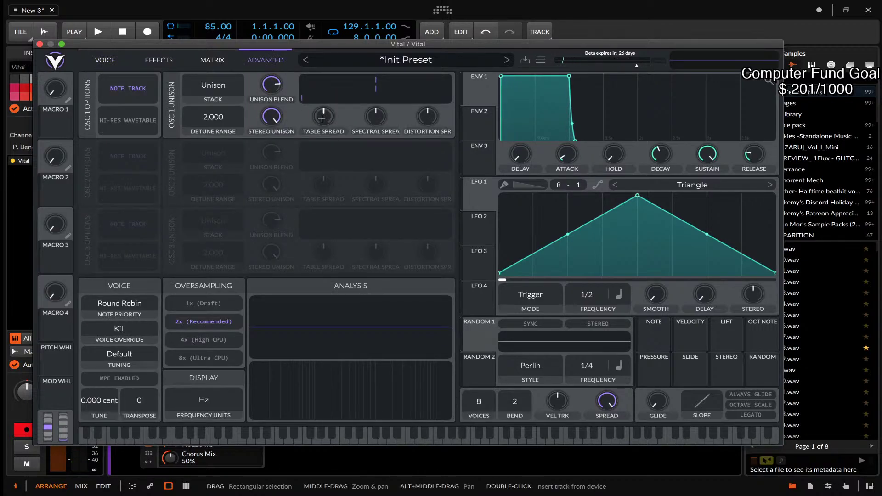
pyautogui.moveTo(323, 118); pyautogui.dragTo(323, 85)
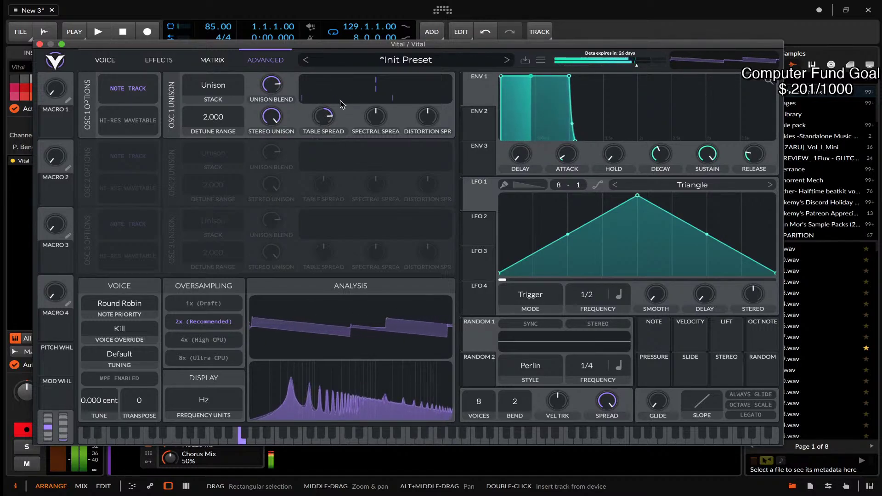
pyautogui.moveTo(376, 116); pyautogui.dragTo(425, 80)
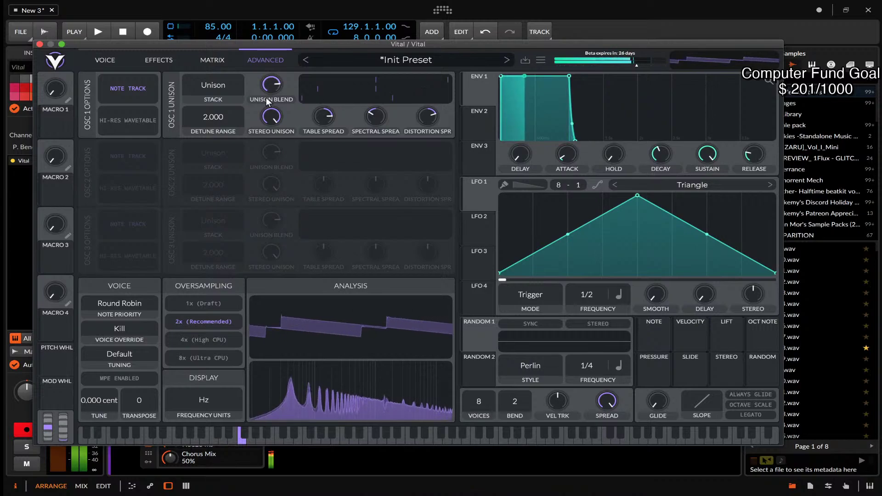
pyautogui.moveTo(216, 115); pyautogui.dragTo(209, 121)
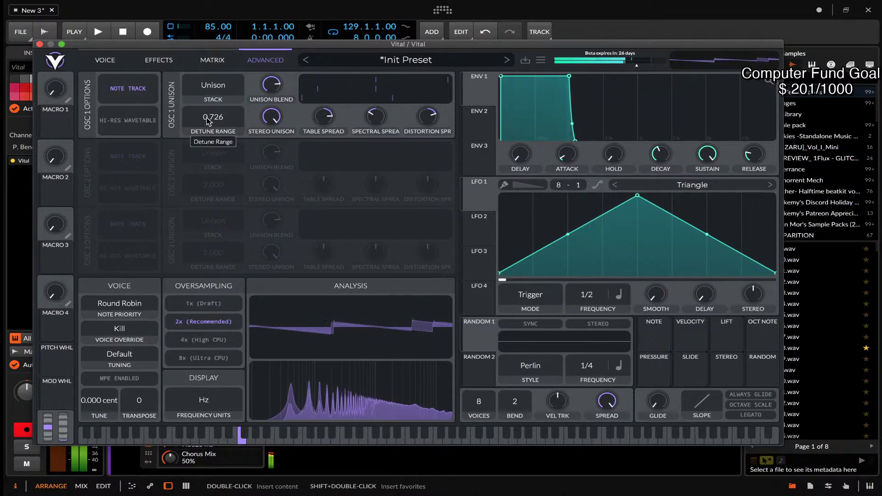
# Set oscillator 1's unison stack to Power Chord, raise its spectral spread, and lower its table and distortion spreads.
pyautogui.click(209, 88)
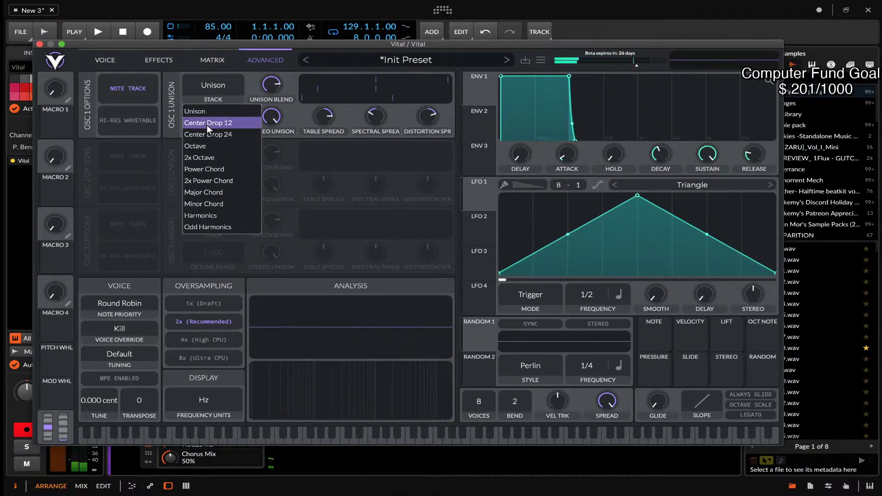
pyautogui.click(201, 169)
pyautogui.moveTo(321, 119); pyautogui.dragTo(322, 124)
pyautogui.moveTo(375, 116); pyautogui.dragTo(373, 84)
pyautogui.moveTo(427, 146); pyautogui.dragTo(422, 157)
# Enable the Distortion effect, then raise oscillator 1's table and distortion spreads and lower its spectral spread.
pyautogui.click(158, 61)
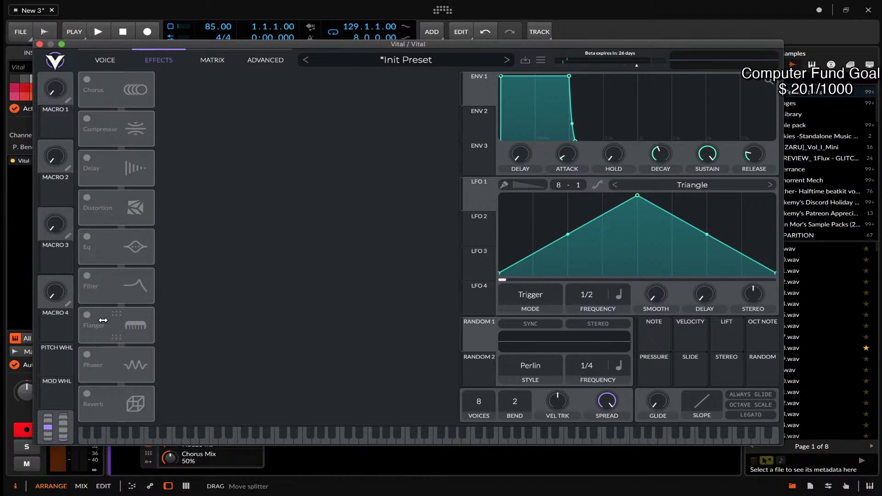
pyautogui.click(94, 210)
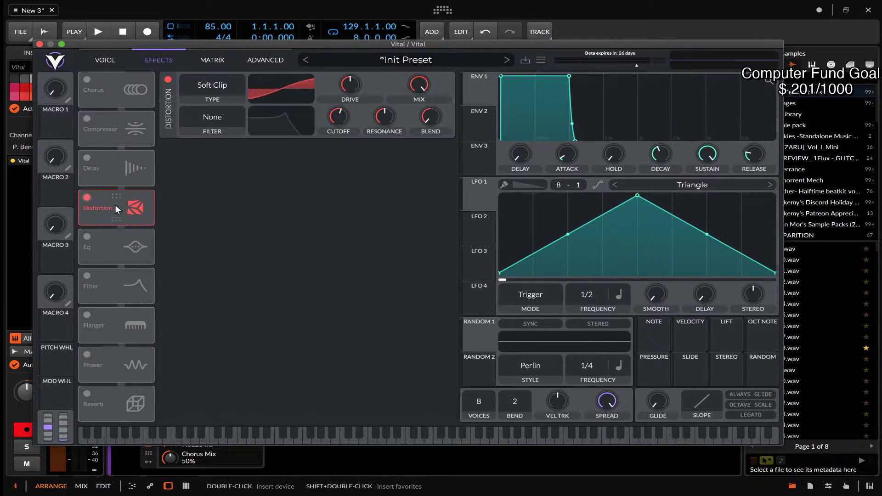
pyautogui.click(265, 60)
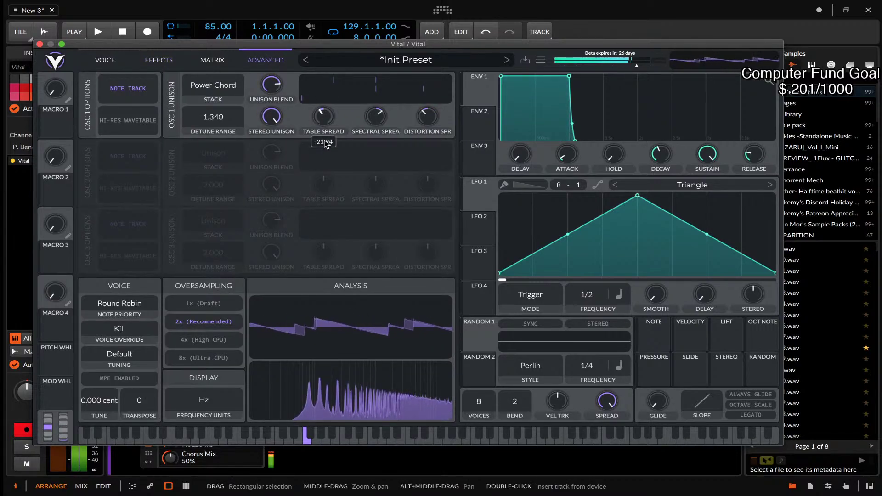
pyautogui.moveTo(375, 134)
pyautogui.moveTo(374, 133); pyautogui.dragTo(375, 152)
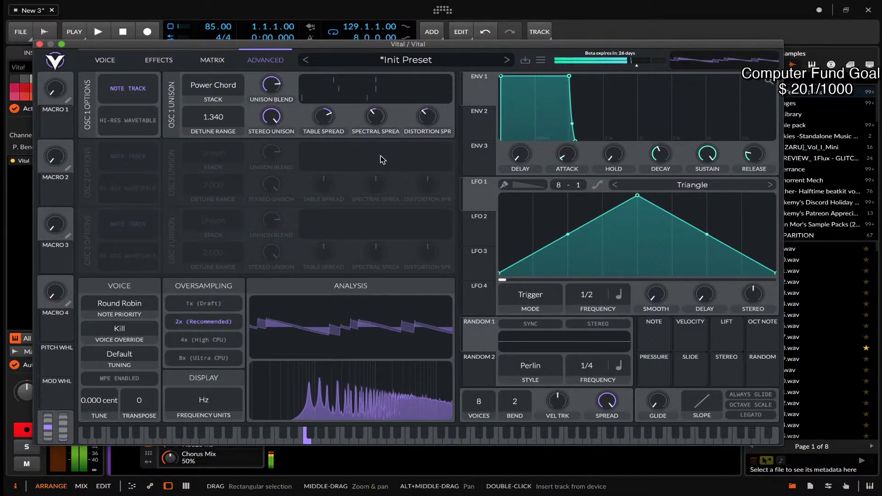
pyautogui.moveTo(427, 117); pyautogui.dragTo(429, 105)
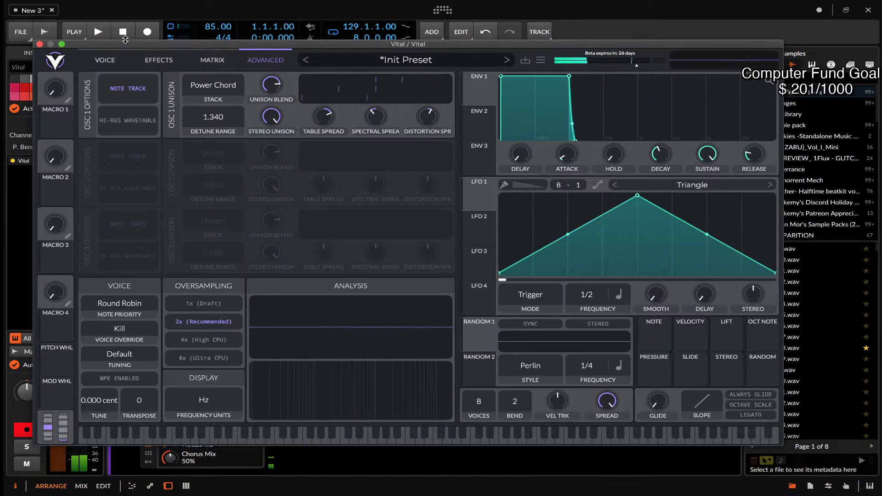
# Set oscillator 1's spectral morph type to Vocode and raise its amount.
pyautogui.click(105, 60)
pyautogui.click(351, 131)
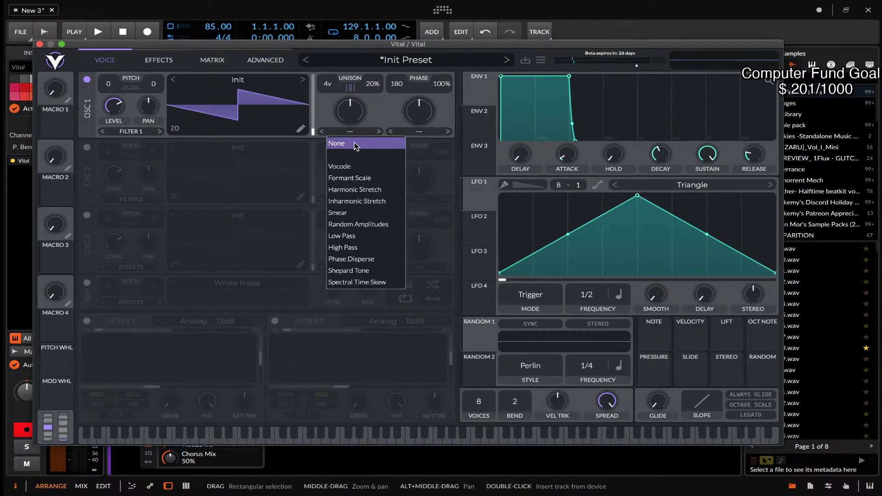
pyautogui.click(353, 167)
pyautogui.moveTo(361, 119); pyautogui.dragTo(361, 101)
# Set oscillator 1's distortion type to Bend with a lowered amount, its wave frame to about 148 and distortion phase to about 106.8.
pyautogui.click(419, 131)
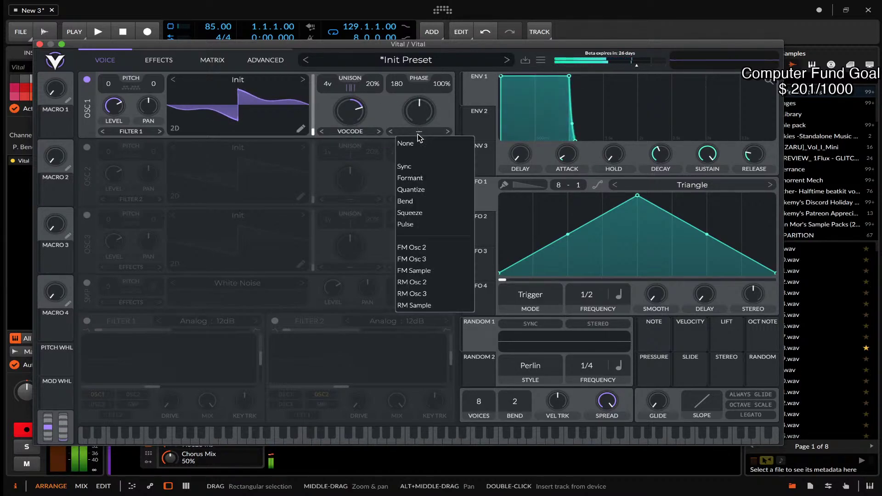
pyautogui.click(418, 201)
pyautogui.moveTo(421, 118); pyautogui.dragTo(423, 148)
pyautogui.moveTo(242, 133)
pyautogui.mouseDown()
pyautogui.moveTo(272, 136)
pyautogui.moveTo(313, 111)
pyautogui.moveTo(313, 97)
pyautogui.mouseUp()
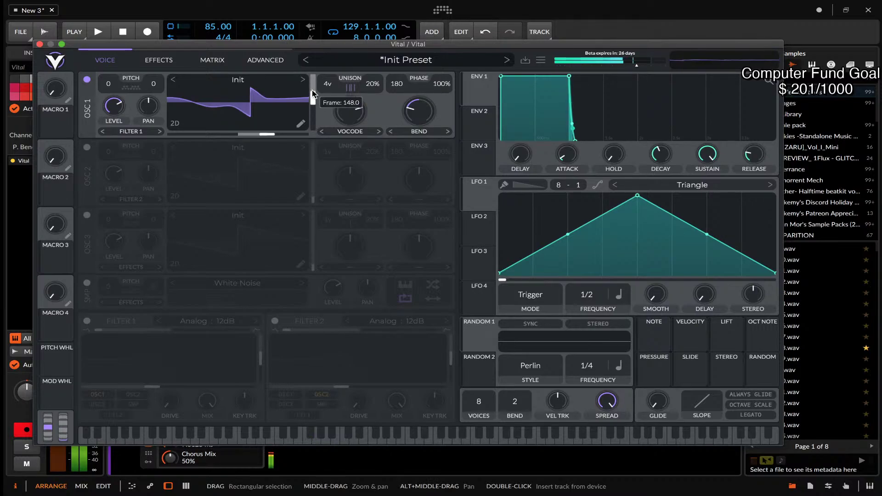
pyautogui.moveTo(270, 136); pyautogui.dragTo(208, 133)
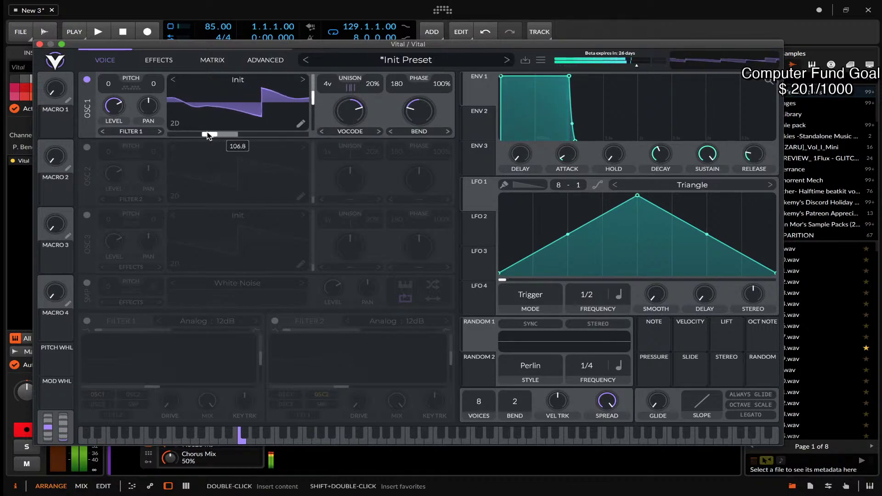
# Set oscillator 1's unison stack to Minor Chord.
pyautogui.click(260, 62)
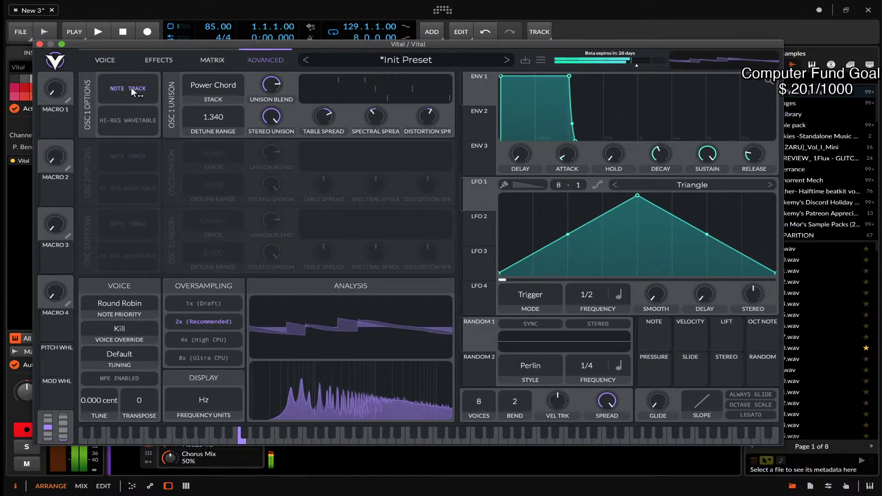
pyautogui.click(207, 86)
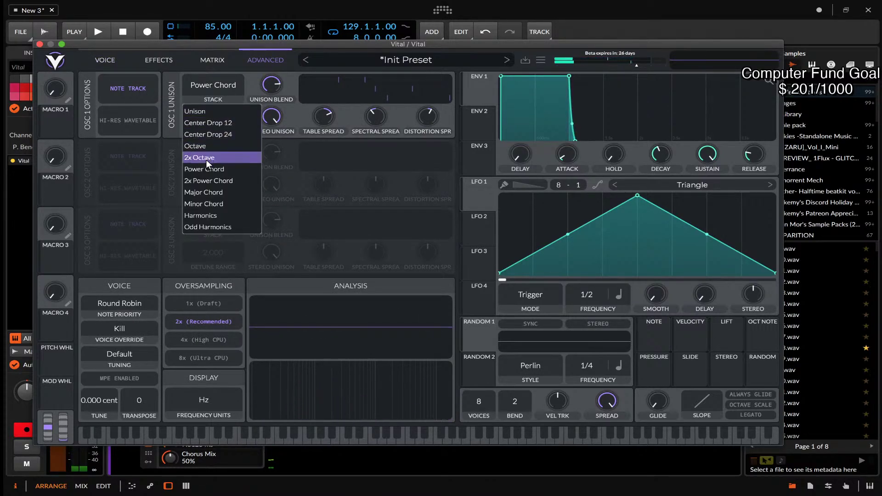
pyautogui.click(208, 202)
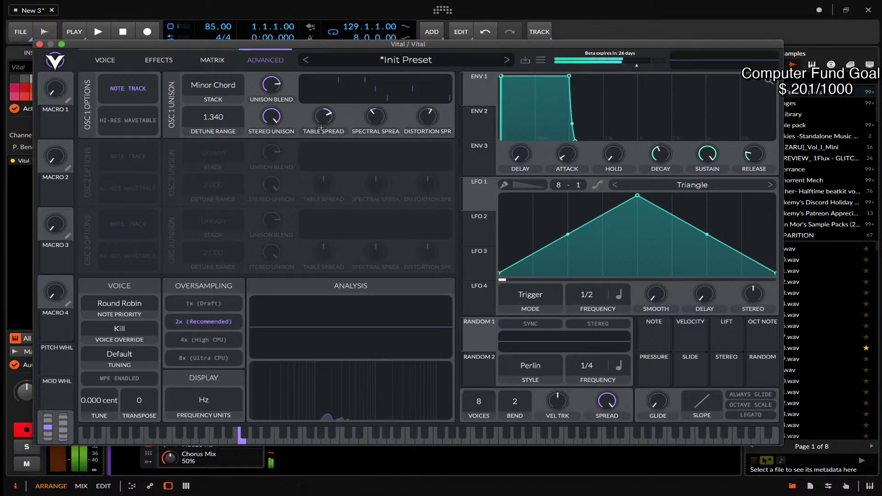
# Readjust oscillator 1's table, spectral and distortion spreads, with a detune range of 2.324, and set its stack to Unison.
pyautogui.moveTo(324, 119); pyautogui.dragTo(324, 150)
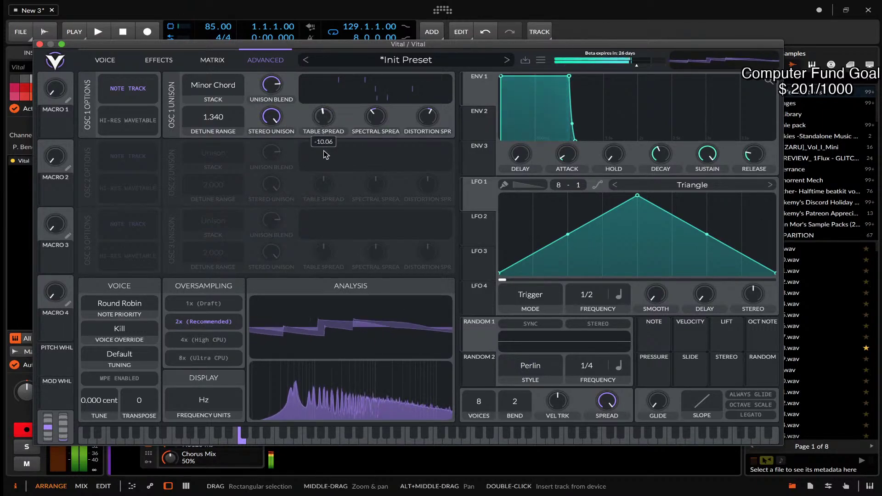
pyautogui.moveTo(377, 121); pyautogui.dragTo(377, 99)
pyautogui.moveTo(427, 118)
pyautogui.mouseDown()
pyautogui.moveTo(429, 150)
pyautogui.moveTo(420, 127)
pyautogui.mouseUp()
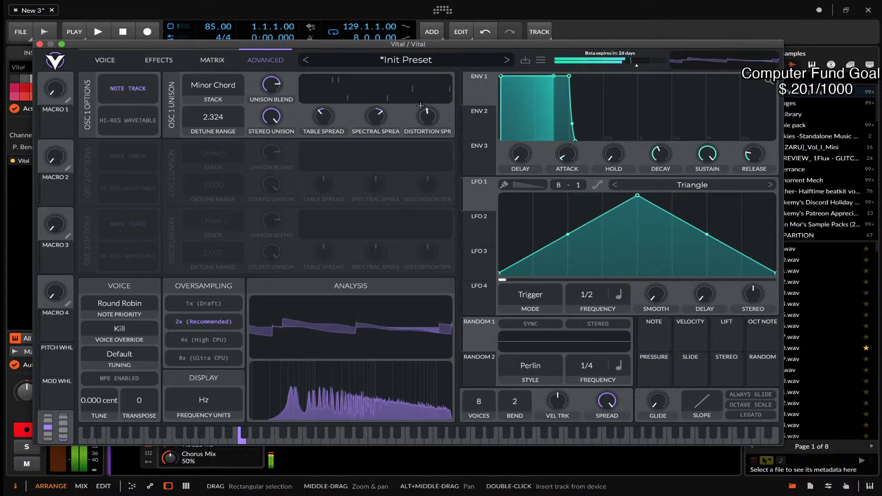
pyautogui.click(227, 95)
pyautogui.click(225, 112)
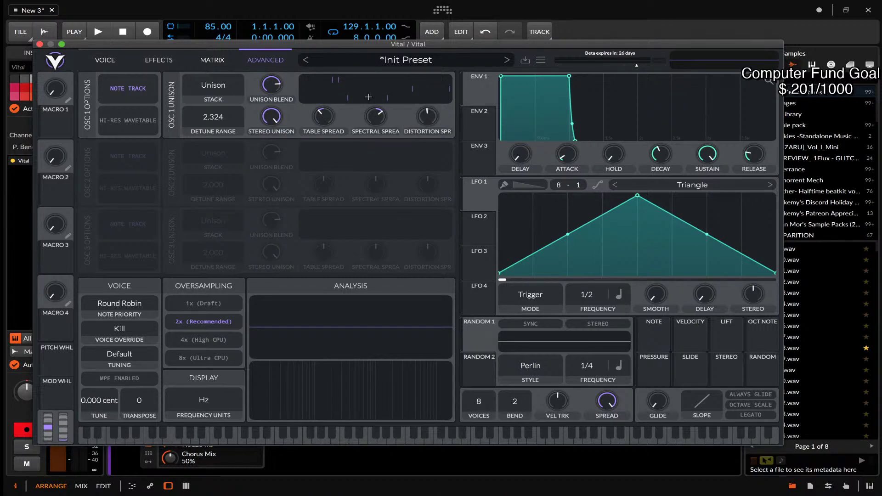
# Look through the voice override and note priority choices in the advanced voice settings, leaving Kill and Round Robin selected.
pyautogui.moveTo(325, 115)
pyautogui.mouseDown()
pyautogui.moveTo(325, 83)
pyautogui.moveTo(325, 117)
pyautogui.mouseUp()
pyautogui.click(124, 328)
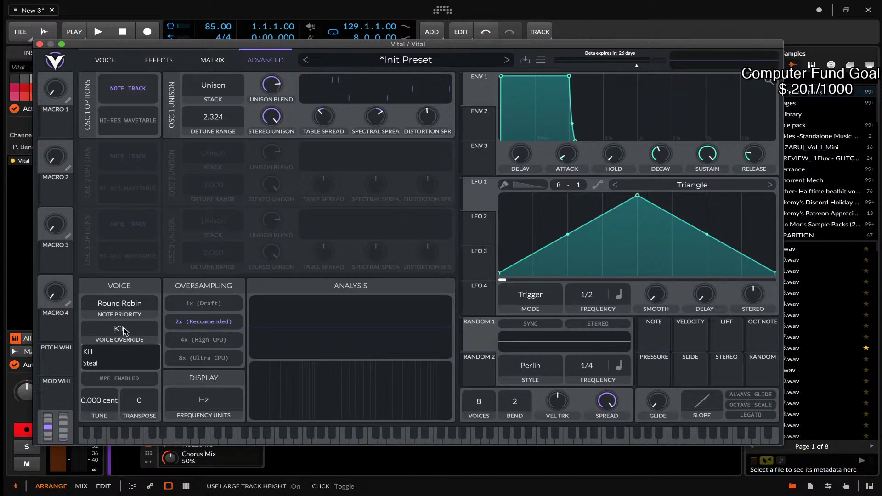
pyautogui.click(104, 286)
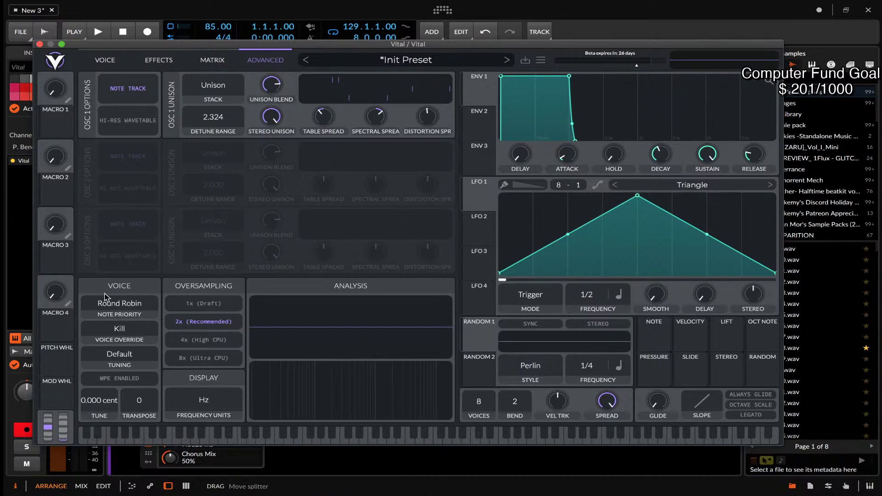
pyautogui.click(114, 305)
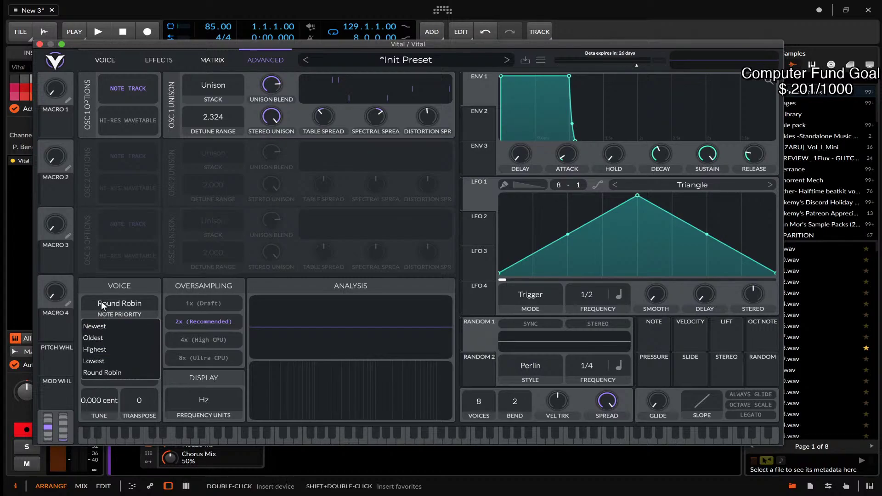
pyautogui.click(97, 288)
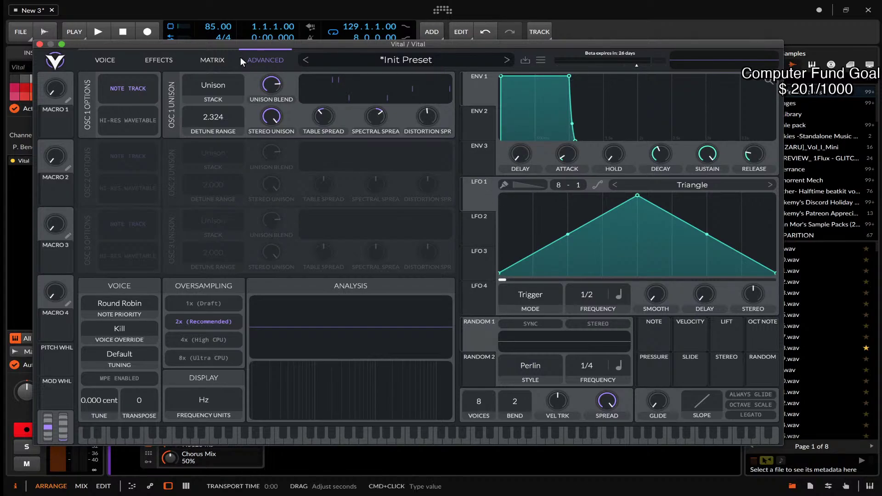
# Open oscillator 1's Init wavetable for editing and reshape its harmonic amplitudes and phases across the lower half of the harmonics.
pyautogui.click(204, 61)
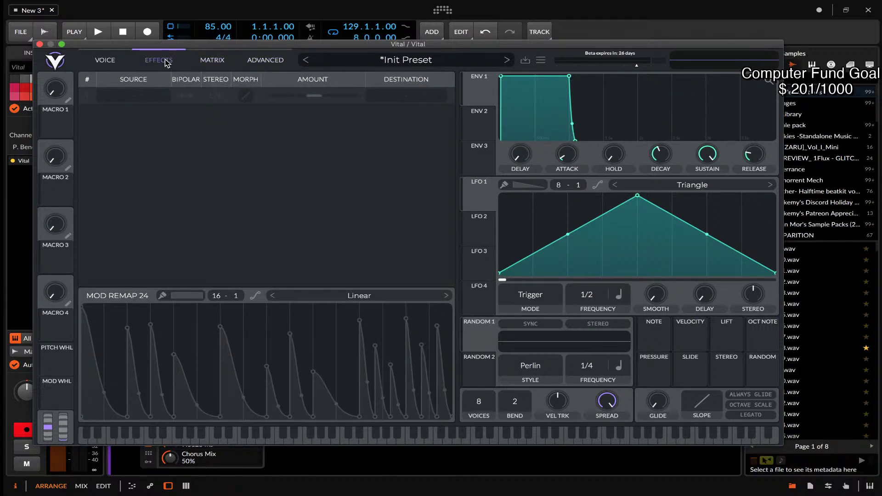
pyautogui.click(165, 59)
pyautogui.click(115, 60)
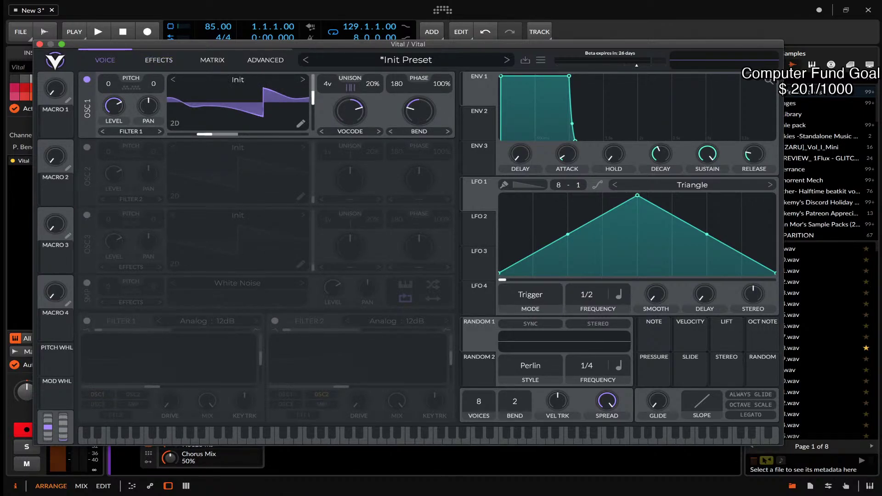
pyautogui.press('super+Tab')
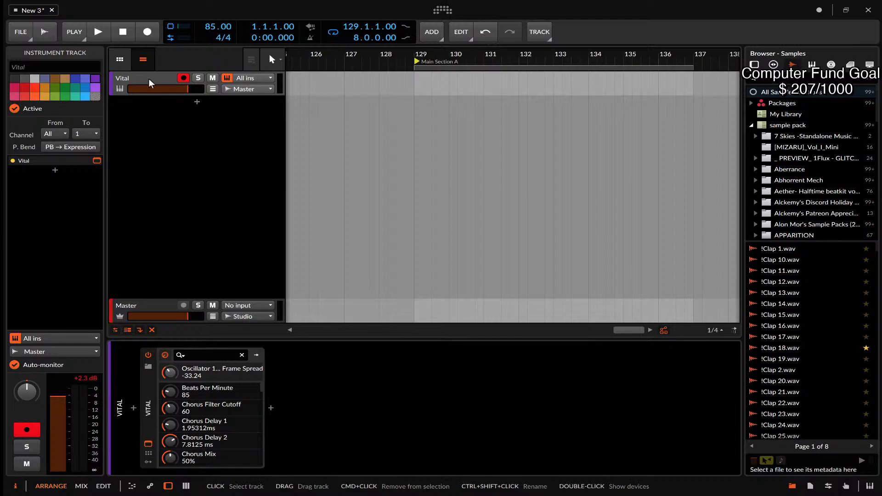
pyautogui.click(148, 443)
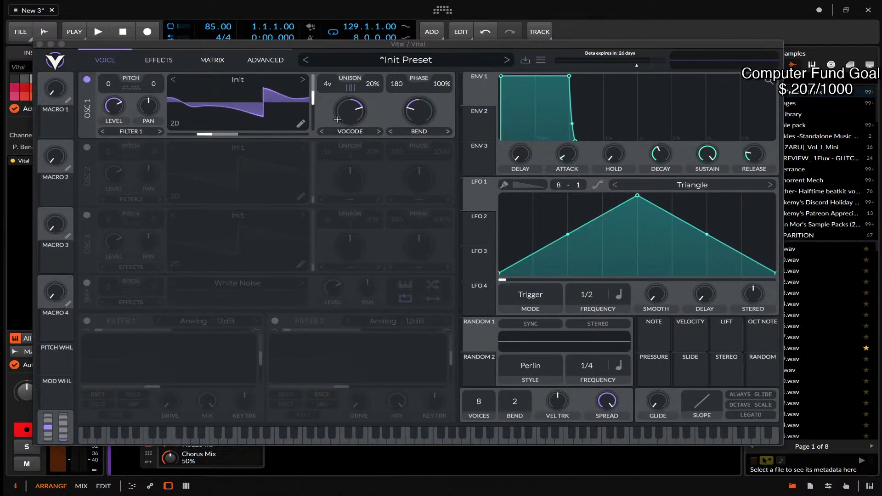
pyautogui.click(301, 123)
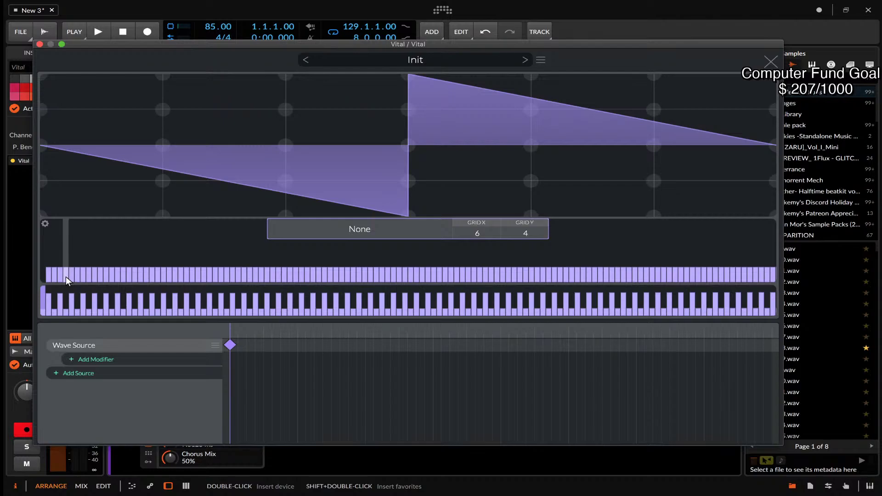
pyautogui.moveTo(65, 276)
pyautogui.mouseDown()
pyautogui.moveTo(187, 281)
pyautogui.moveTo(310, 269)
pyautogui.moveTo(442, 281)
pyautogui.mouseUp()
pyautogui.moveTo(41, 308); pyautogui.dragTo(400, 307)
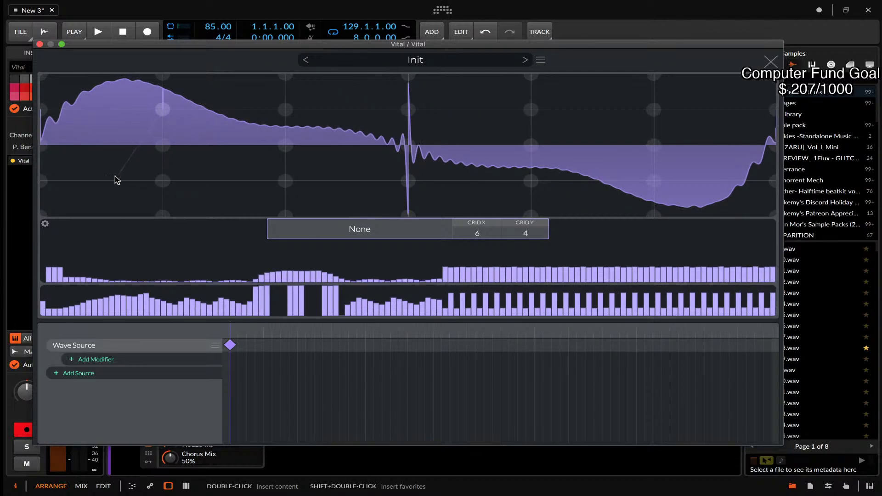
# Draw straight grid-snapped ramps across the first half of the wave and a spike in its second half, and close the wavetable editor.
pyautogui.moveTo(50, 154); pyautogui.dragTo(163, 76)
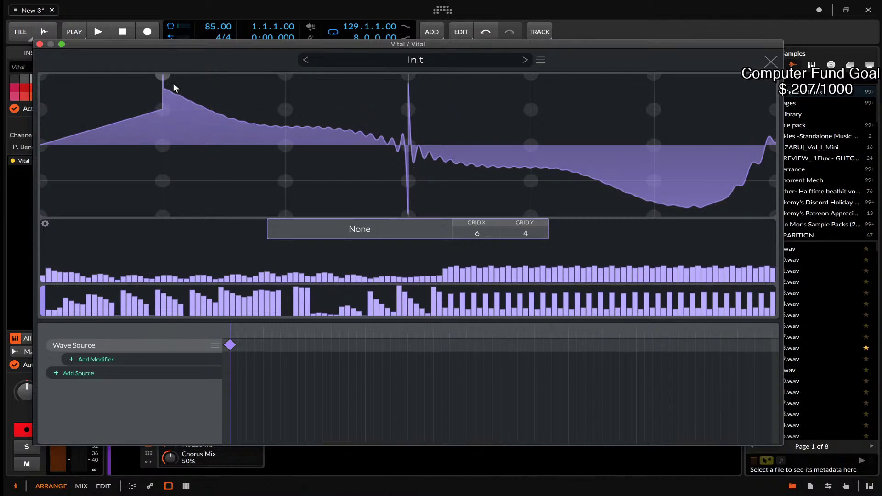
pyautogui.moveTo(179, 91); pyautogui.dragTo(409, 180)
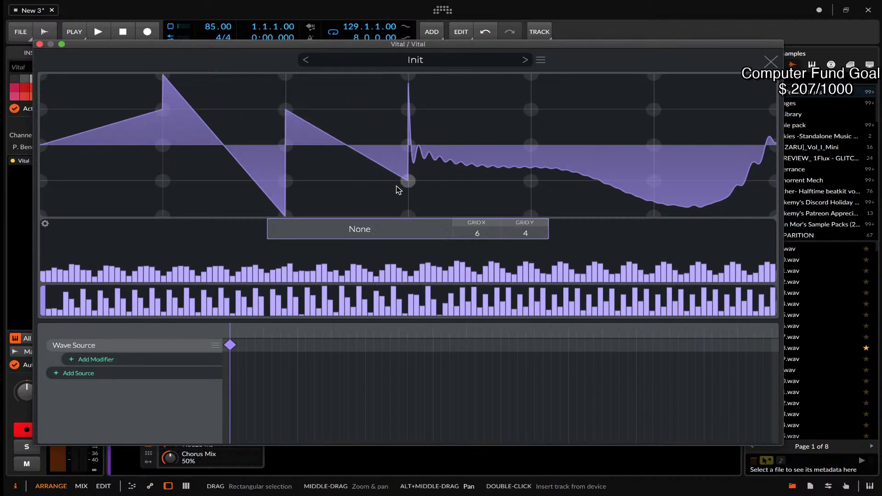
pyautogui.moveTo(409, 110); pyautogui.dragTo(285, 181)
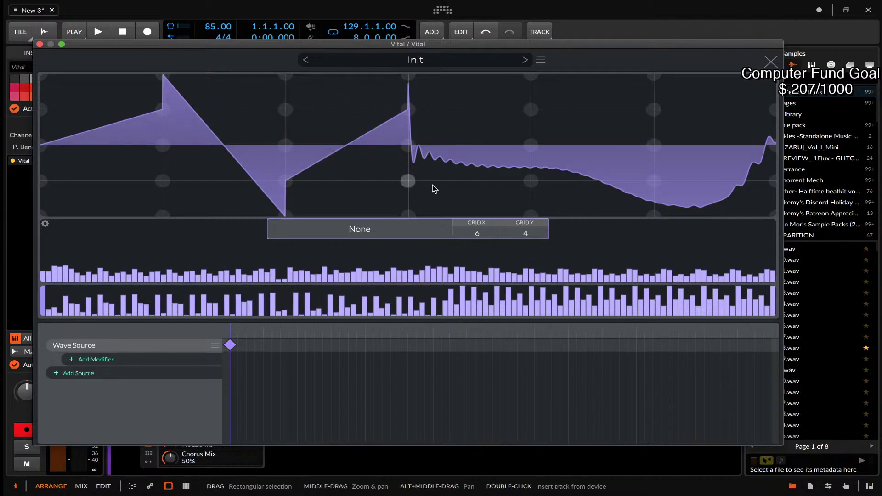
pyautogui.moveTo(505, 130); pyautogui.dragTo(629, 166)
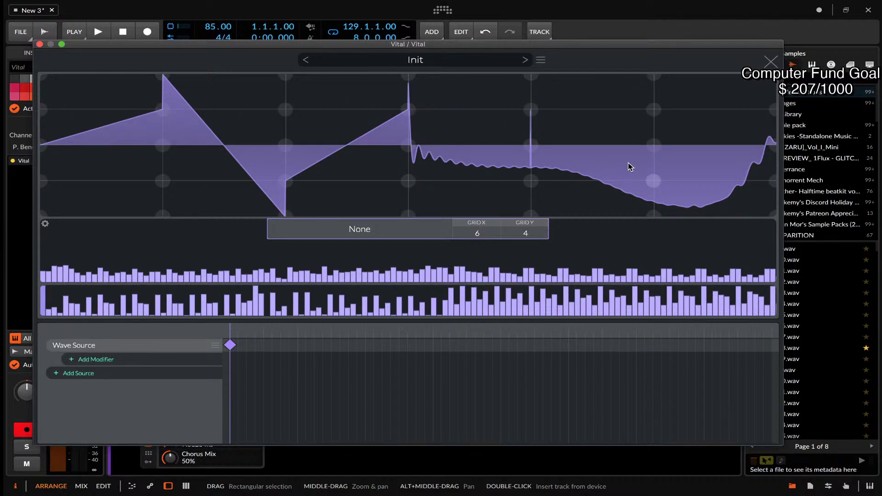
pyautogui.click(771, 61)
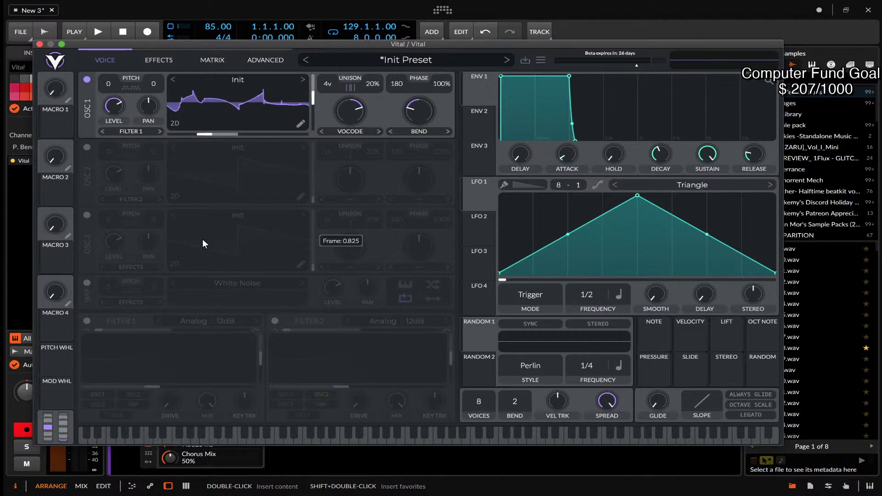
# Load the STARTER REESE bass preset from the User folder and close the preset browser.
pyautogui.click(356, 63)
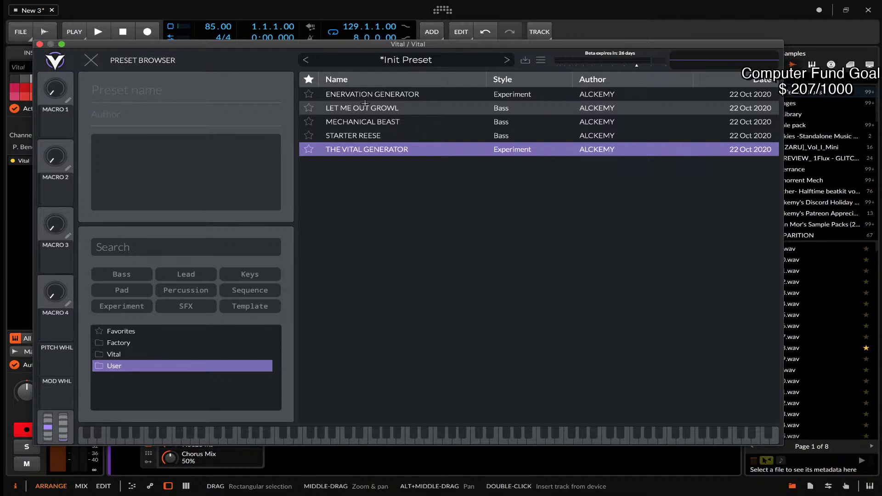
pyautogui.click(353, 135)
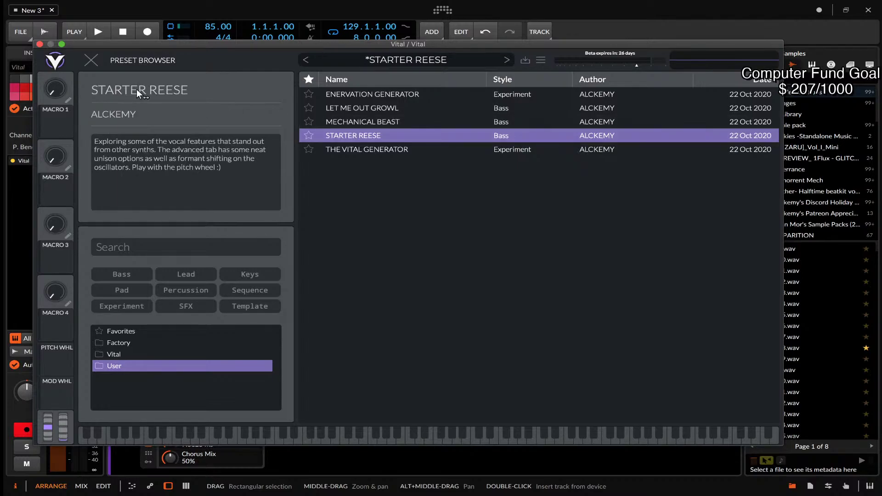
pyautogui.click(97, 67)
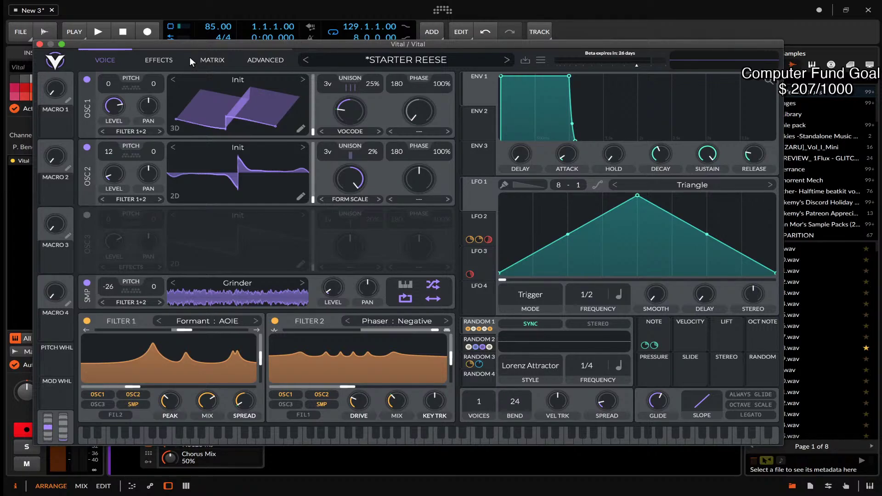
# Reopen the Vital window and look over the effects chain and oscillators of the loaded preset.
pyautogui.click(236, 2)
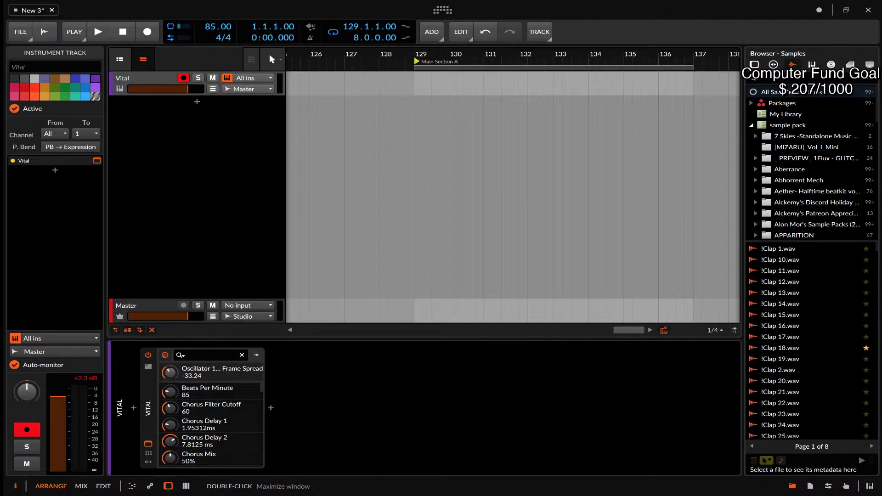
pyautogui.doubleClick(139, 82)
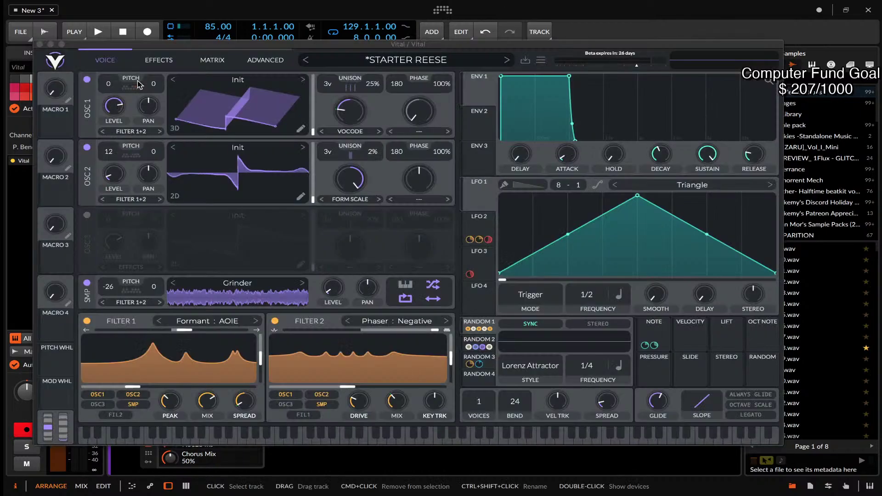
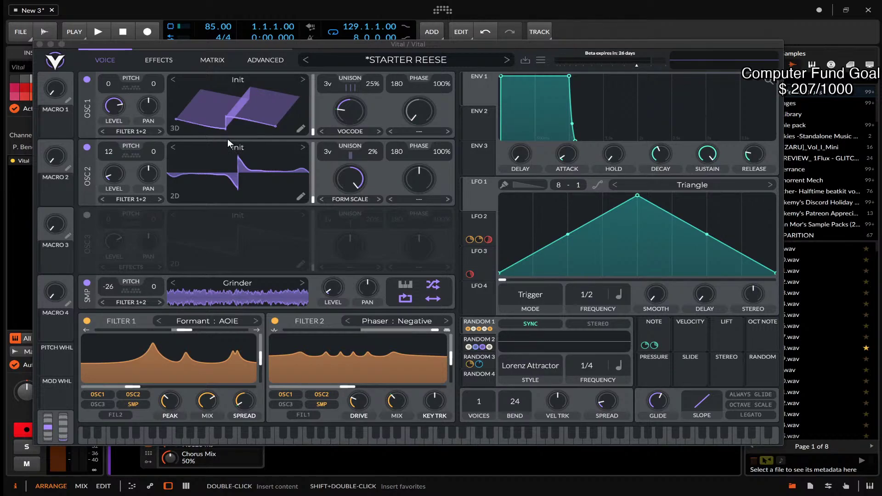
pyautogui.click(157, 59)
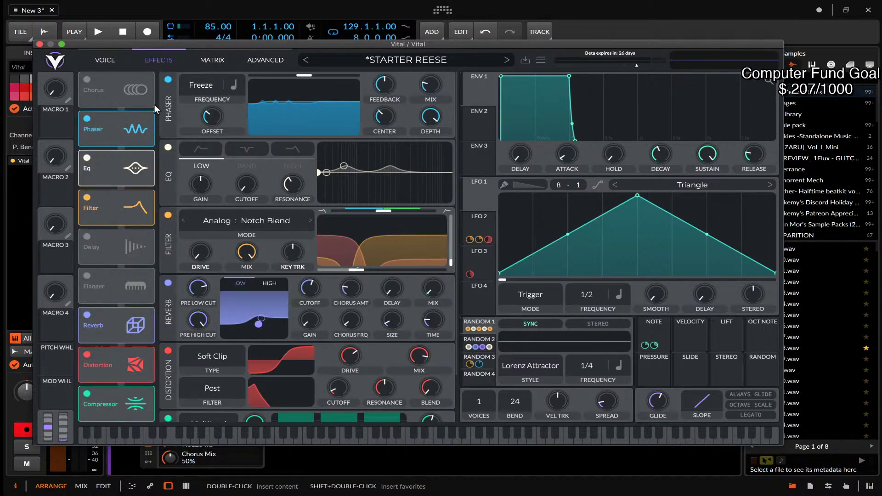
pyautogui.click(108, 61)
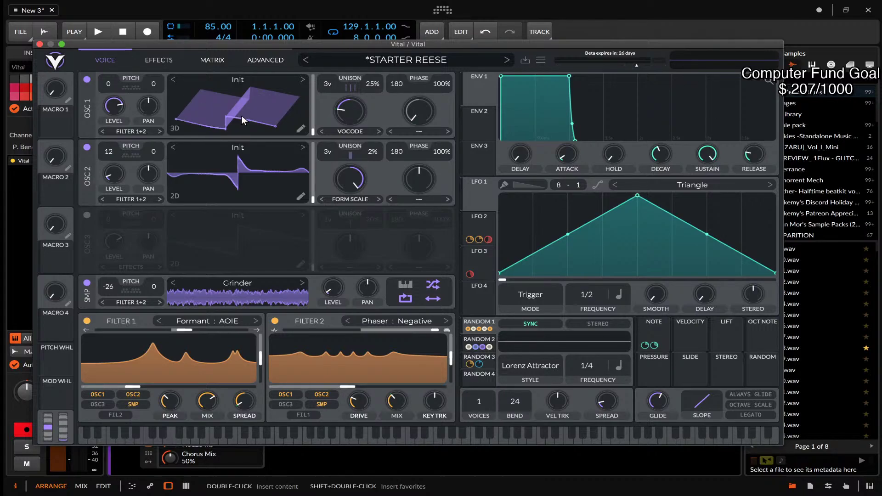
# Close the Vital window and insert the VST-3 version of the VitalFX effect after Vital in the device chain.
pyautogui.click(40, 44)
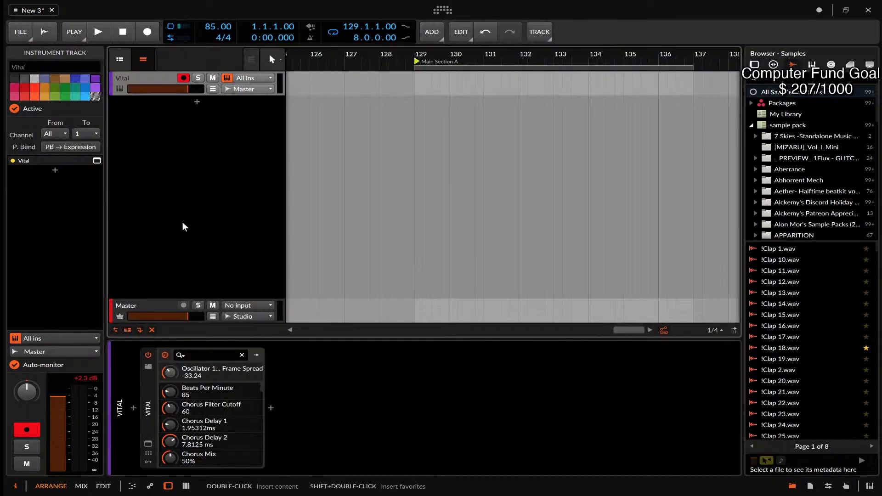
pyautogui.click(271, 408)
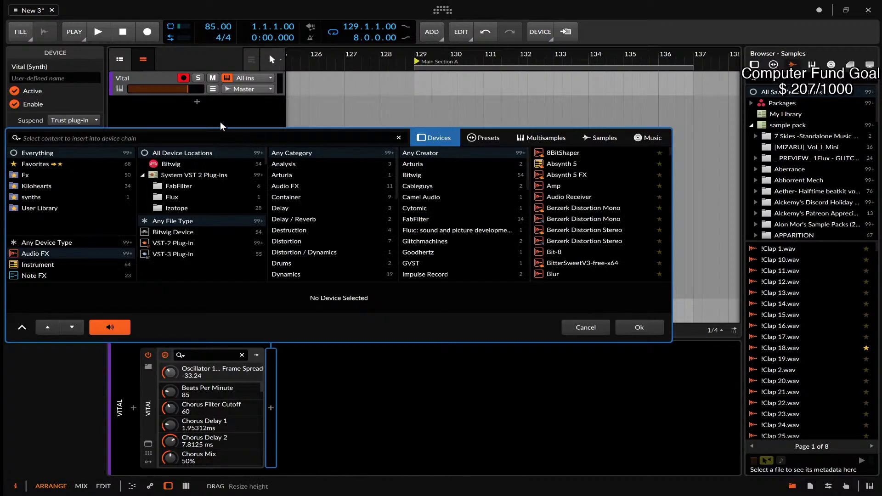
pyautogui.write('VITAL')
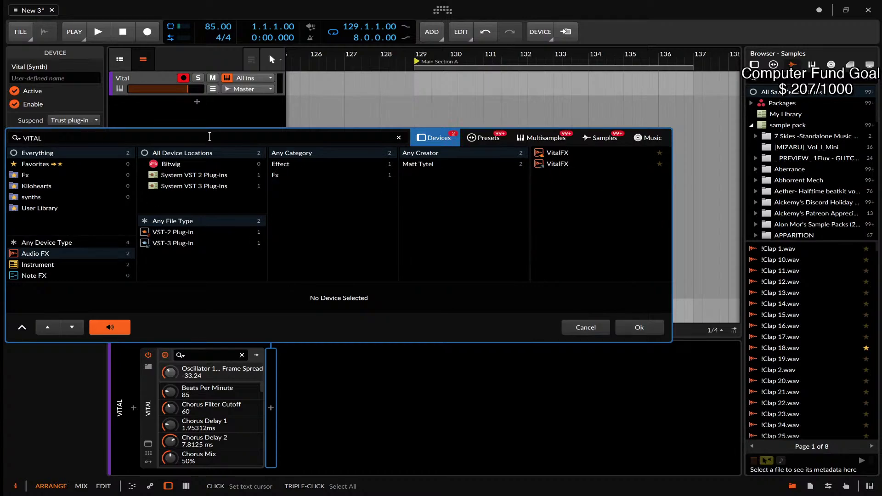
pyautogui.click(597, 163)
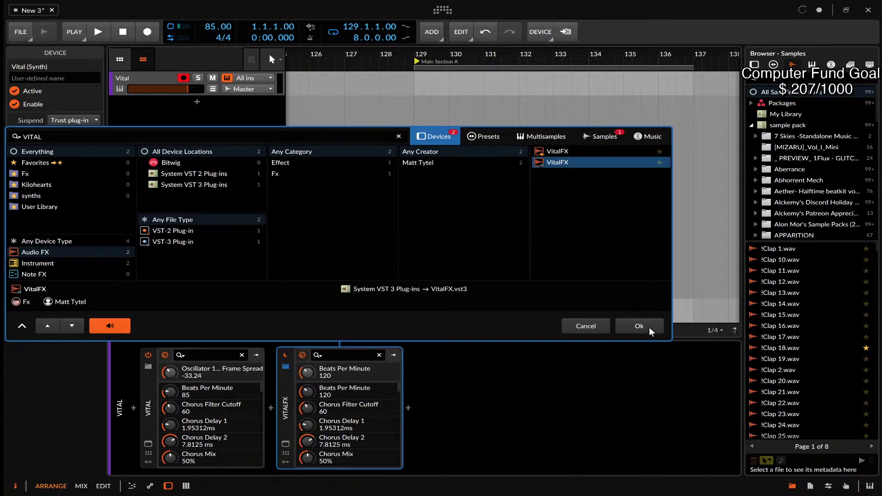
pyautogui.click(640, 327)
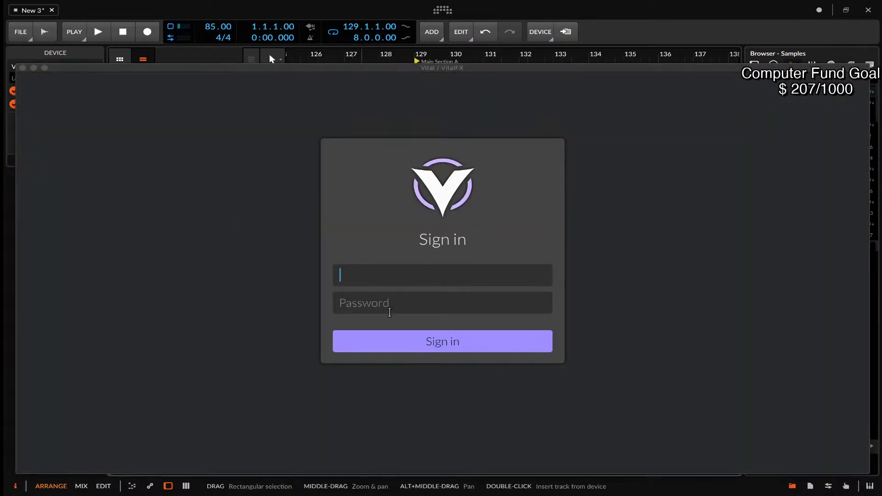
# Dismiss the VitalFX window, delete VitalFX from the device chain and reopen Vital.
pyautogui.click(22, 68)
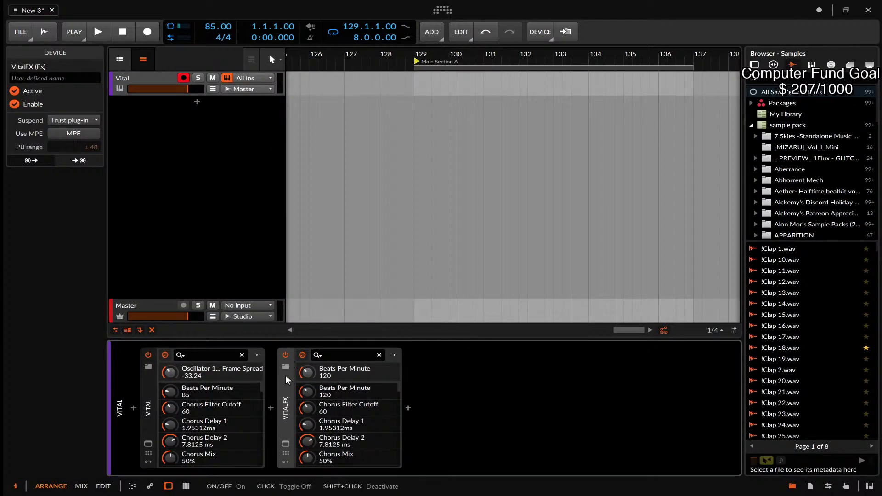
pyautogui.press('Delete')
pyautogui.click(148, 444)
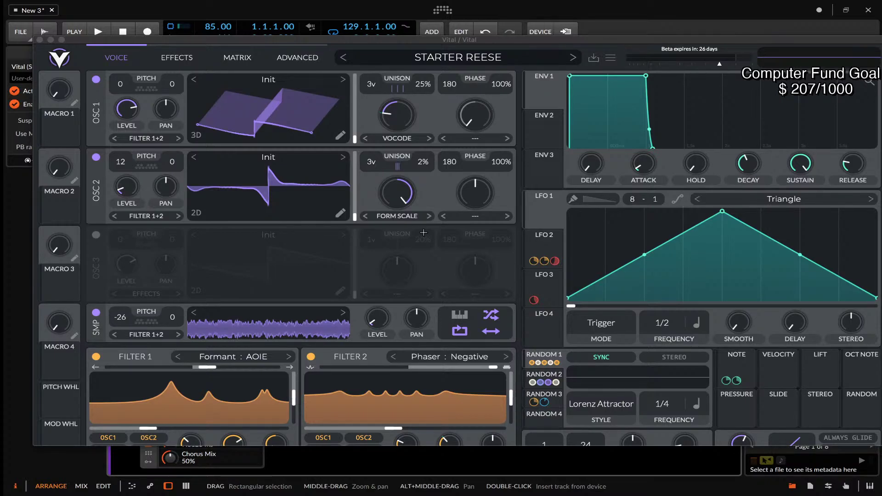
# Toggle the stereo option of Random 1, examine the preset's effects chain, and return to the oscillators with the plug-in window moved up.
pyautogui.click(165, 54)
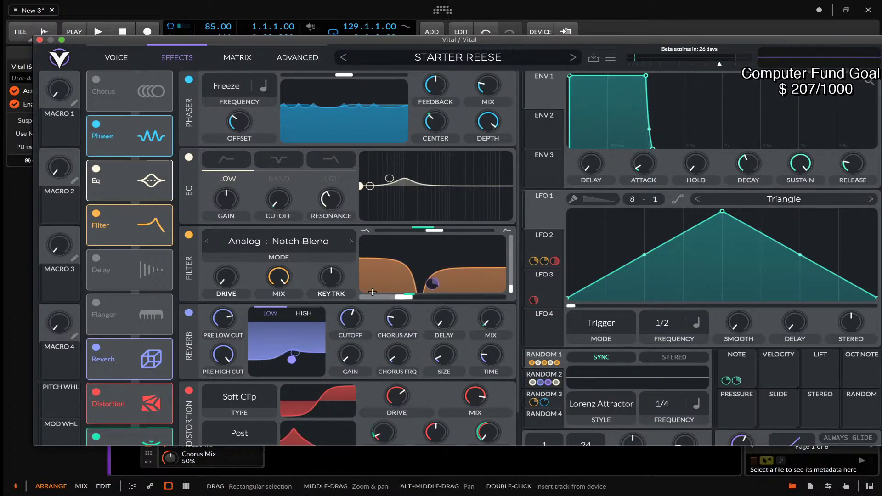
pyautogui.click(674, 356)
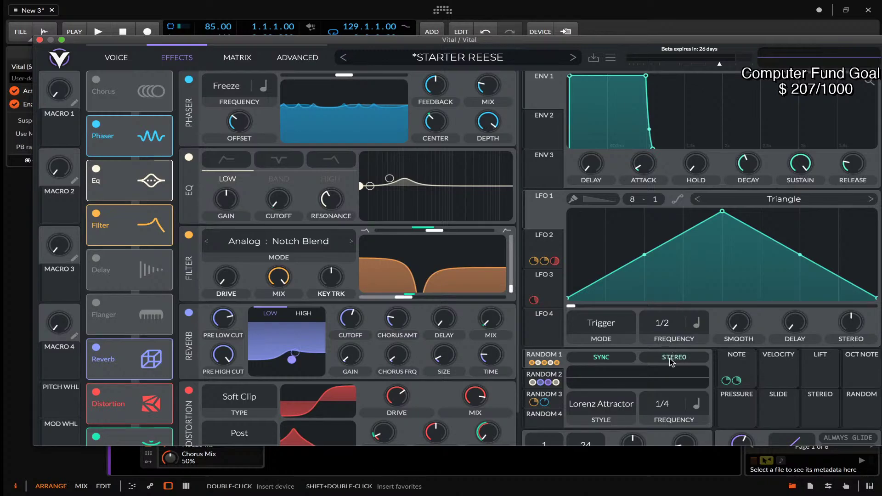
pyautogui.scroll(-2, 500, 317)
pyautogui.scroll(-1, 502, 316)
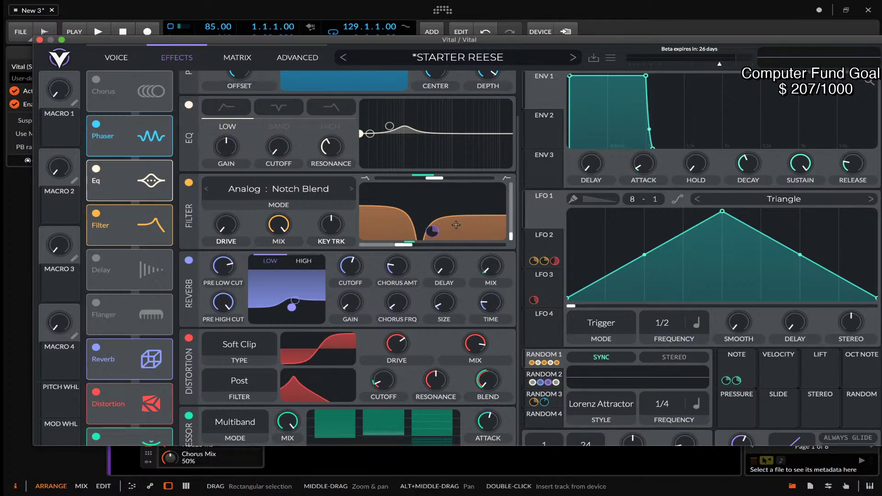
pyautogui.click(120, 58)
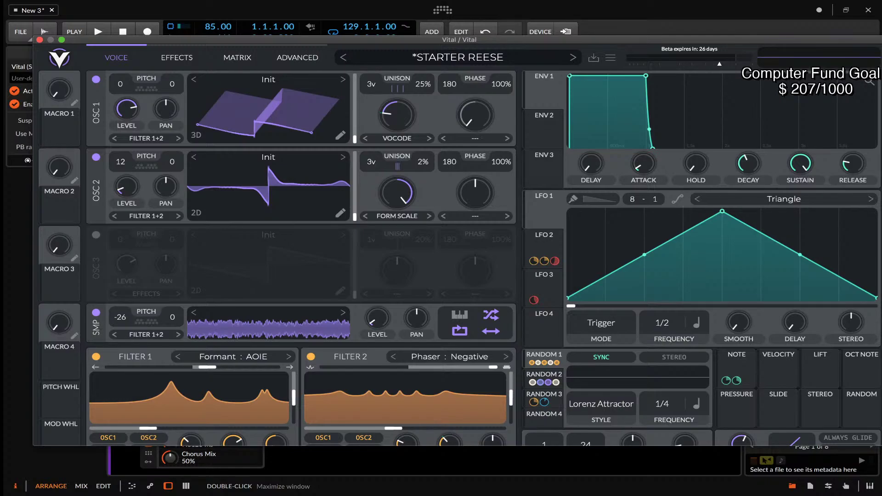
pyautogui.moveTo(484, 41); pyautogui.dragTo(456, 18)
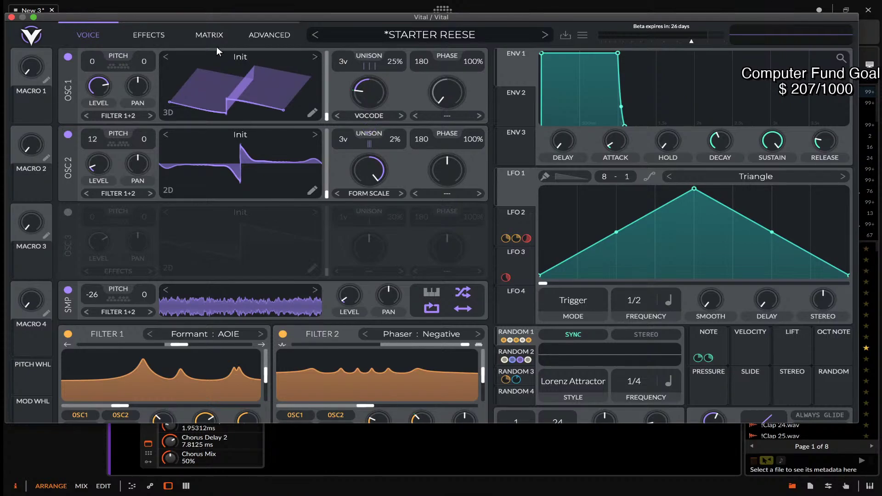
# Look through the STARTER REESE preset's effects chain, then return to the voice page and nudge the plug-in window slightly.
pyautogui.click(144, 35)
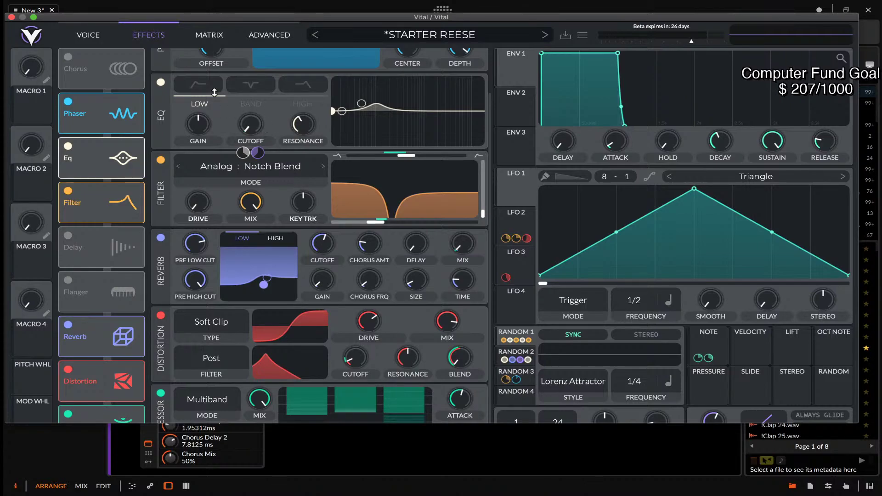
pyautogui.click(88, 35)
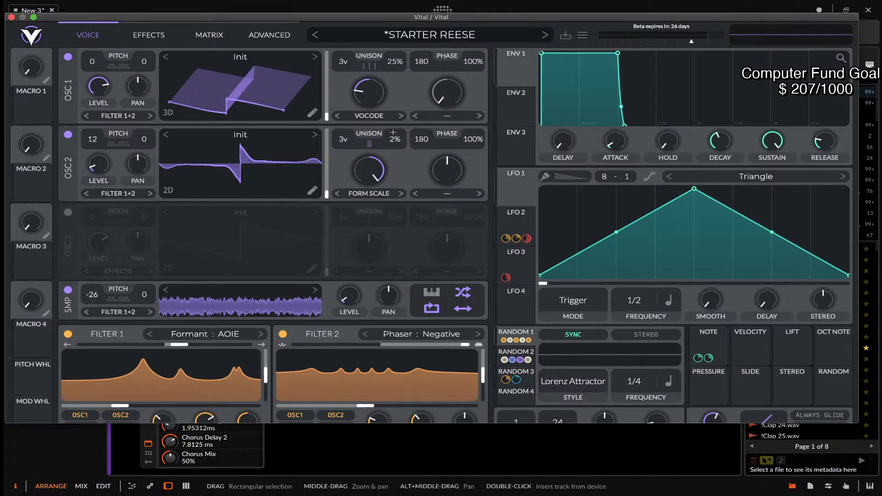
pyautogui.scroll(-3, 473, 63)
pyautogui.scroll(3, 474, 62)
pyautogui.moveTo(336, 15)
pyautogui.mouseDown()
pyautogui.moveTo(338, 62)
pyautogui.moveTo(327, 6)
pyautogui.mouseUp()
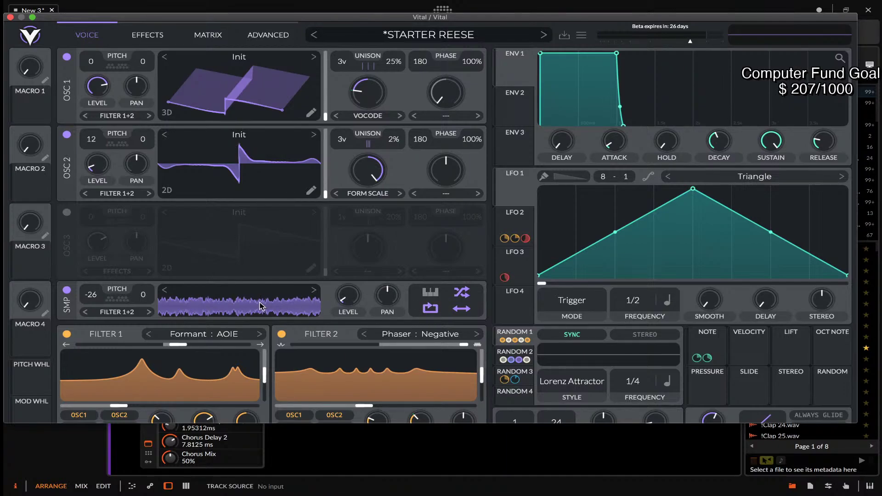
# Load the Pink Noise sample into the sampler and dismiss the sample browser.
pyautogui.click(212, 299)
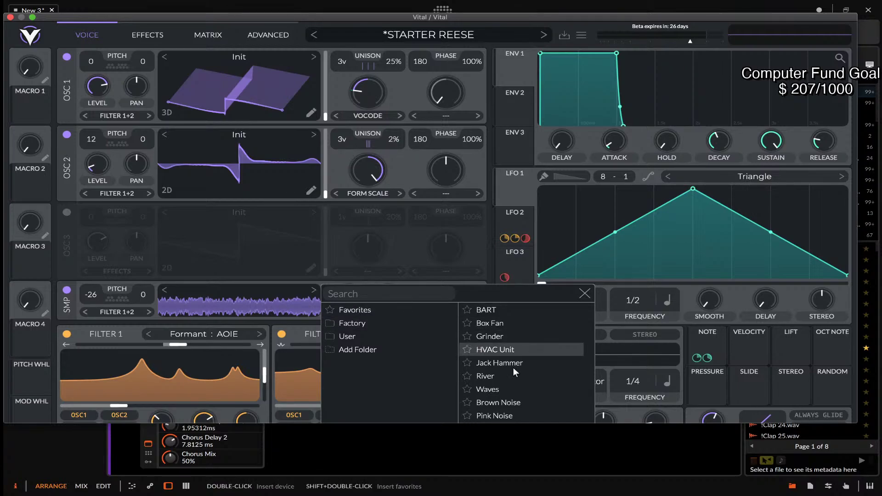
pyautogui.click(512, 414)
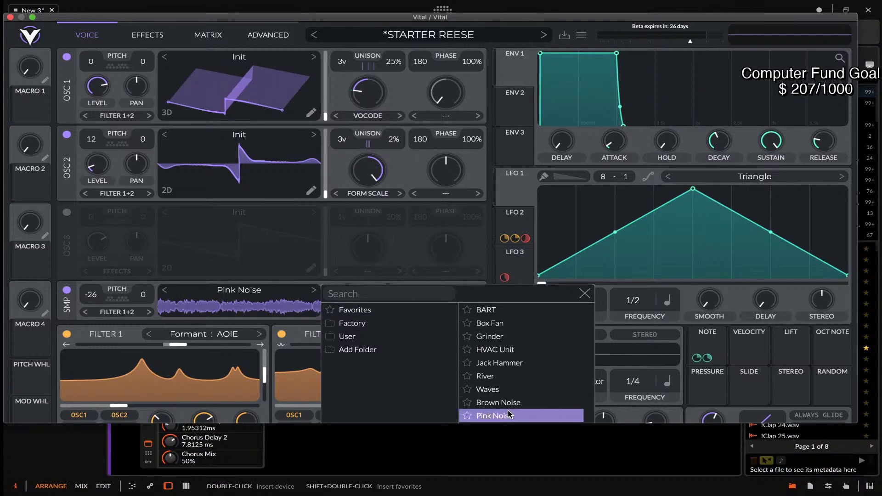
pyautogui.click(214, 299)
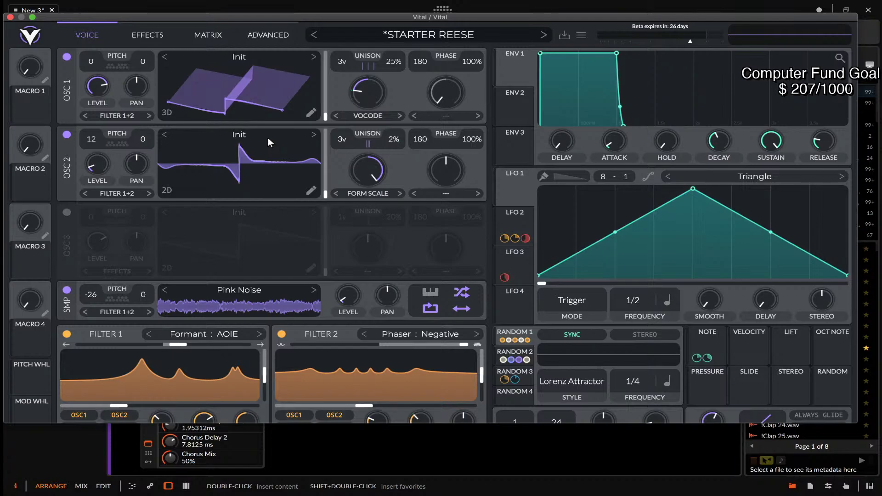
# Generate a text-to-wavetable from "ALCKEMY IS A GOOBER" in oscillator 1 and lower its Vocode spectral morph amount.
pyautogui.rightClick(217, 87)
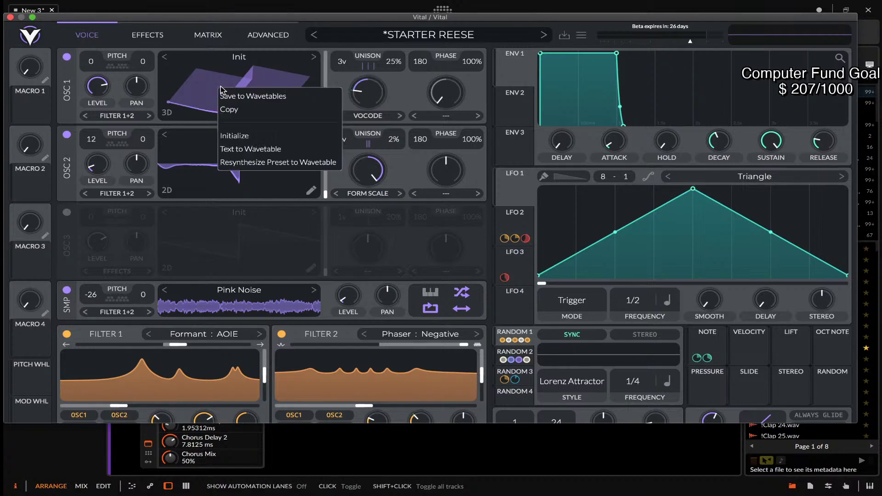
pyautogui.click(255, 145)
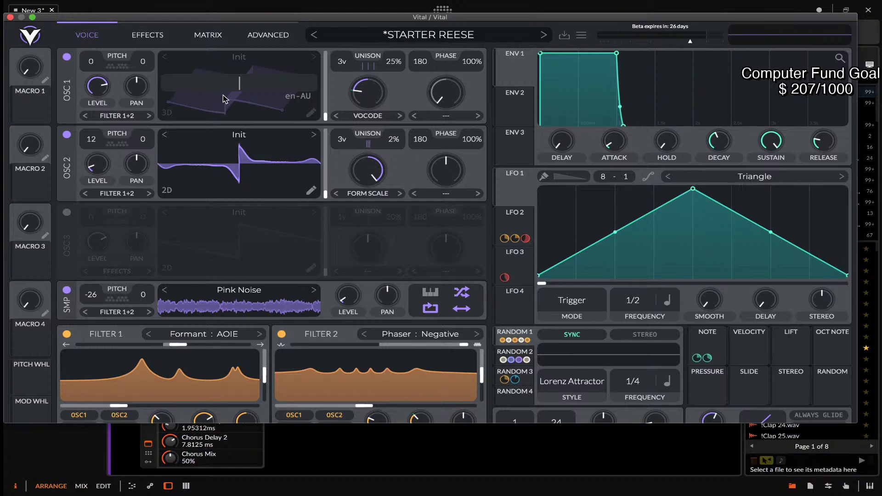
pyautogui.write('ALCKEMY IS A GOOBER')
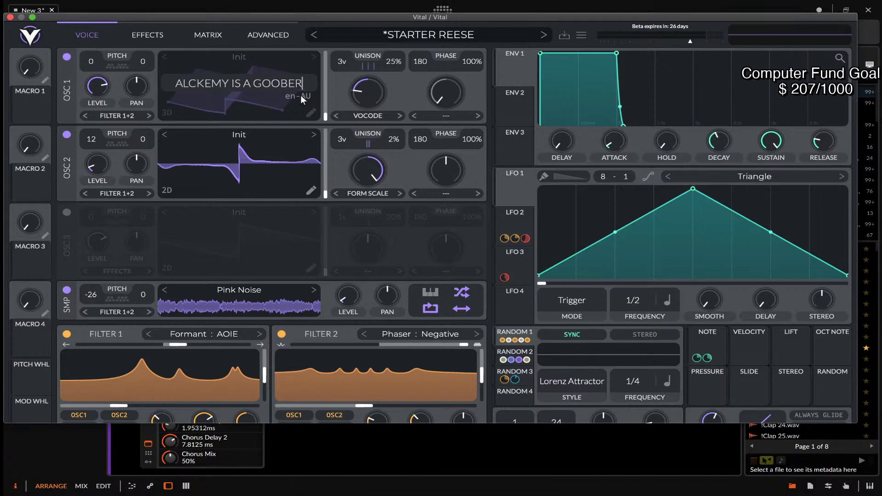
pyautogui.press('Return')
pyautogui.moveTo(367, 90); pyautogui.dragTo(316, 100)
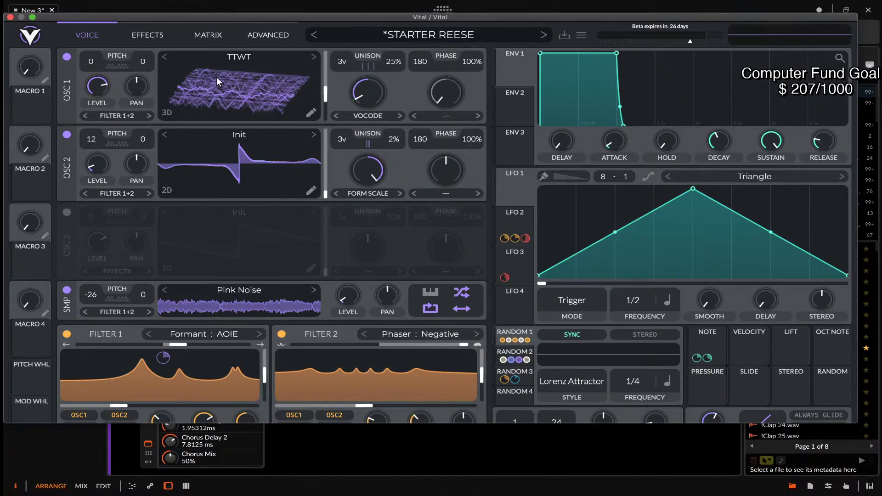
# Examine oscillator 1's text-generated wavetable in the wavetable editor, then return to the oscillators and raise its frame position.
pyautogui.click(311, 112)
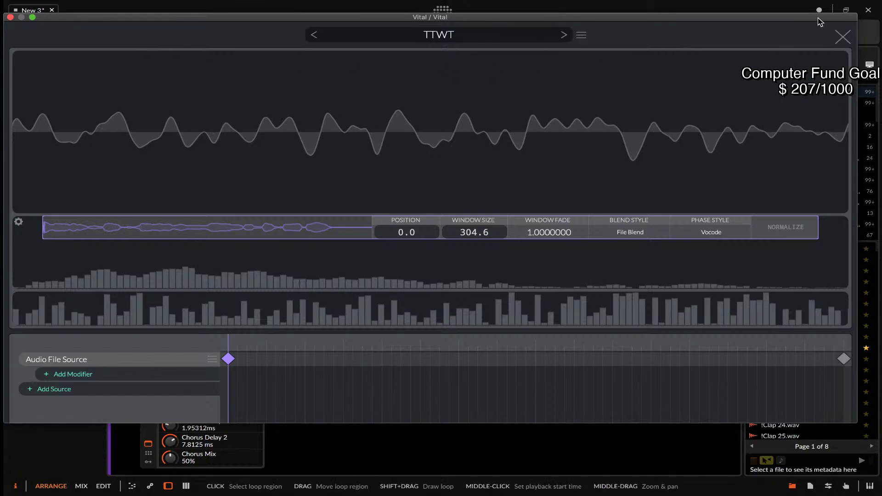
pyautogui.click(843, 37)
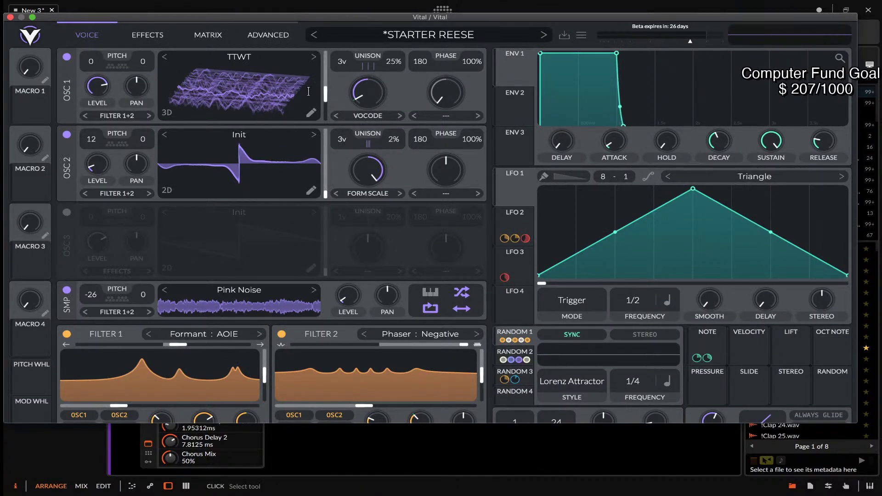
pyautogui.click(311, 113)
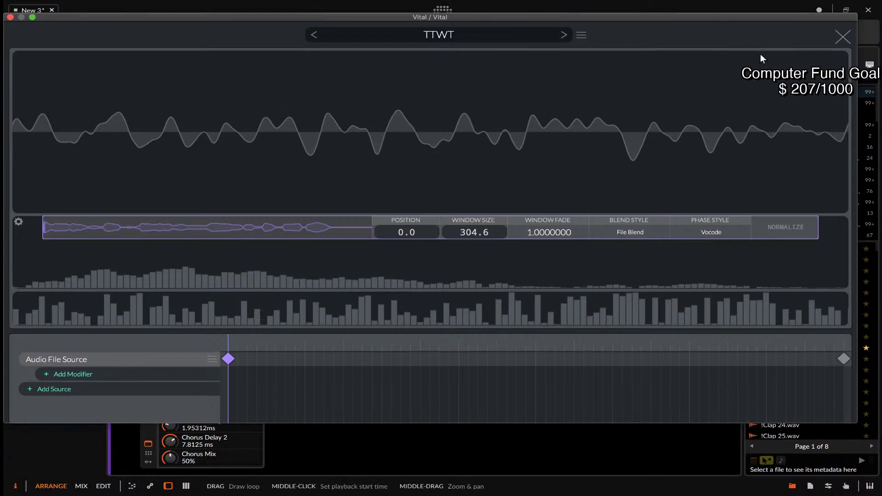
pyautogui.click(842, 37)
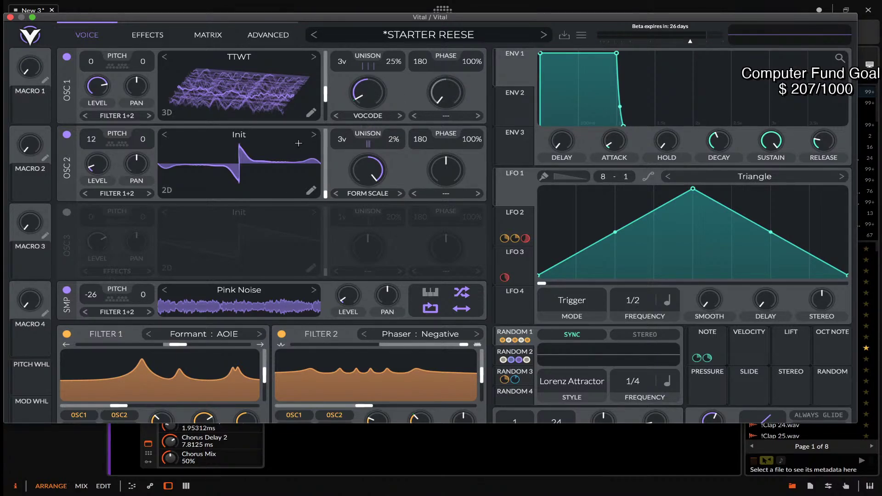
pyautogui.click(311, 113)
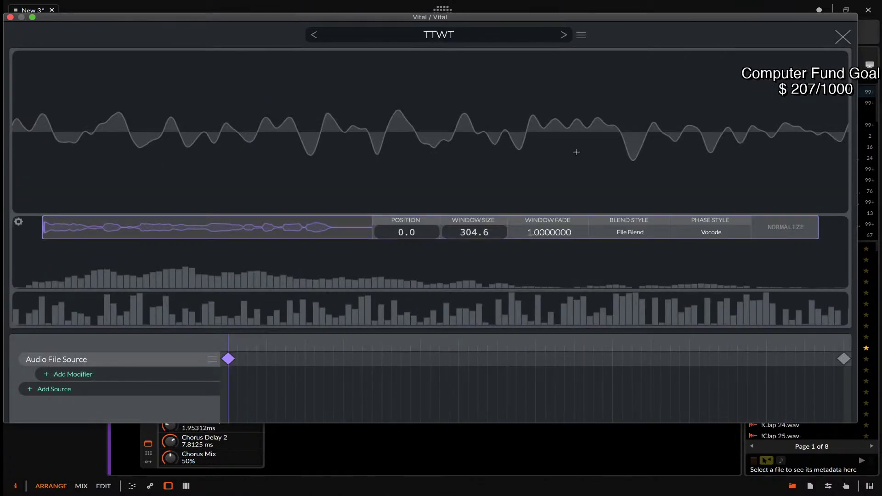
pyautogui.click(839, 36)
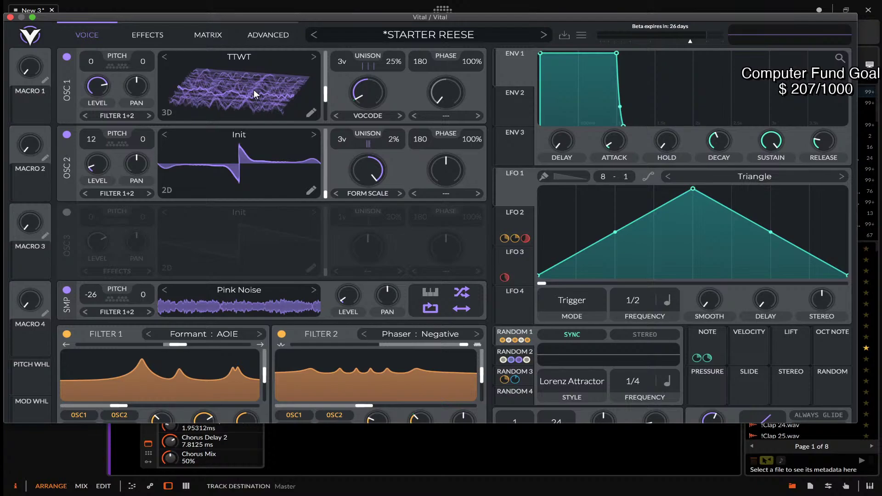
pyautogui.moveTo(252, 92); pyautogui.dragTo(249, 76)
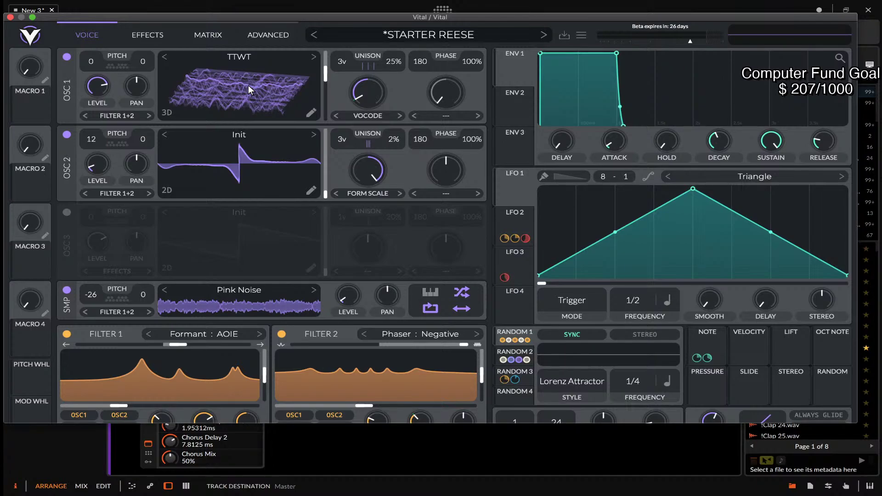
# Replace oscillator 1's wavetable with a text-to-wavetable of "HOWS IT GOING?".
pyautogui.rightClick(257, 86)
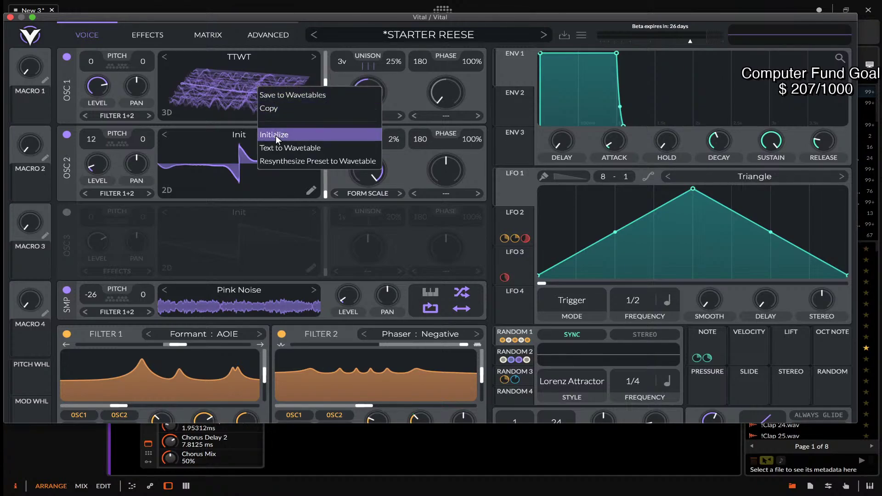
pyautogui.click(277, 148)
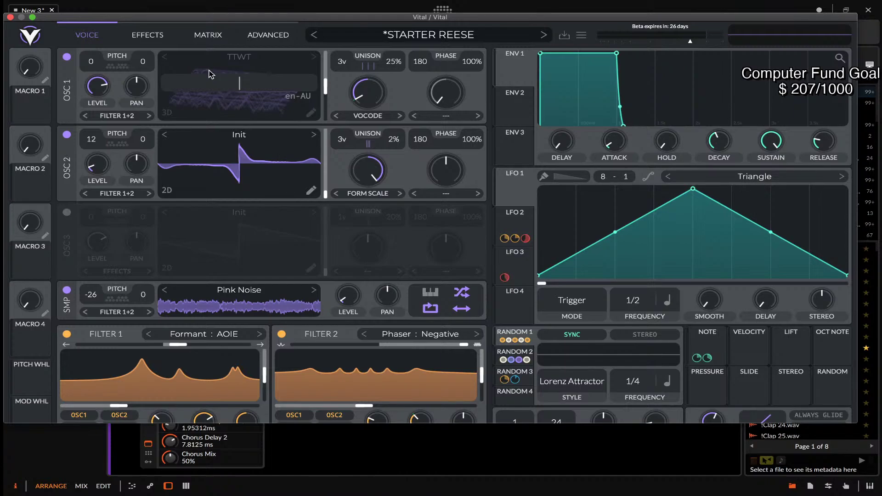
pyautogui.write('ooo')
pyautogui.press('BackSpace')
pyautogui.press('BackSpace')
pyautogui.press('BackSpace')
pyautogui.write('HOWS IT GOING?')
pyautogui.press('Return')
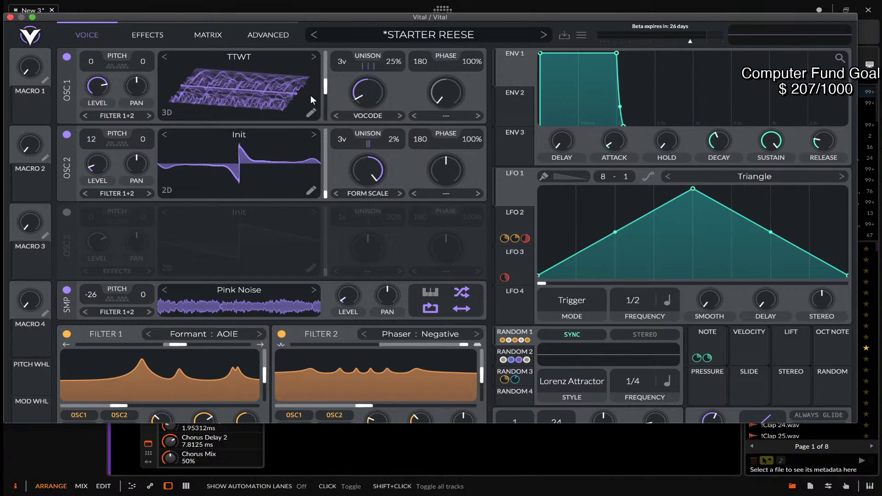
# Sweep oscillator 1's frame position through the new wavetable and inspect its audio file source in the wavetable editor.
pyautogui.moveTo(242, 93)
pyautogui.mouseDown()
pyautogui.moveTo(242, 63)
pyautogui.moveTo(251, 118)
pyautogui.moveTo(242, 127)
pyautogui.moveTo(238, 85)
pyautogui.mouseUp()
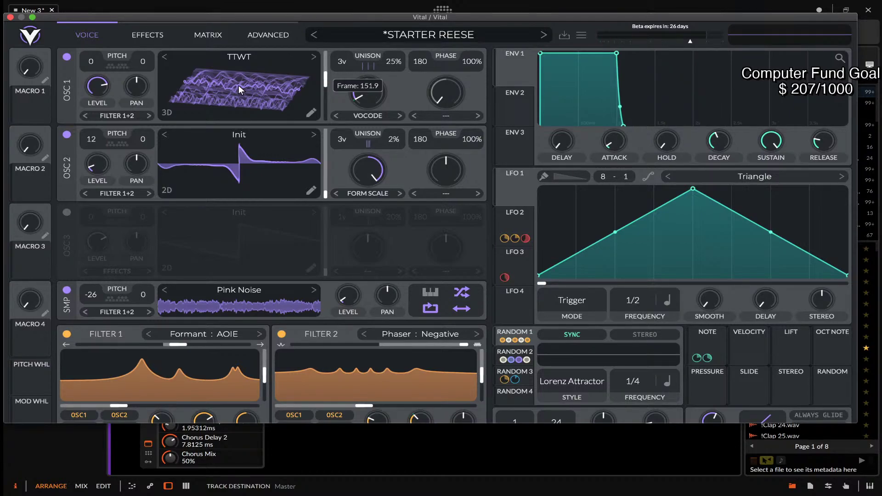
pyautogui.moveTo(239, 85); pyautogui.dragTo(239, 124)
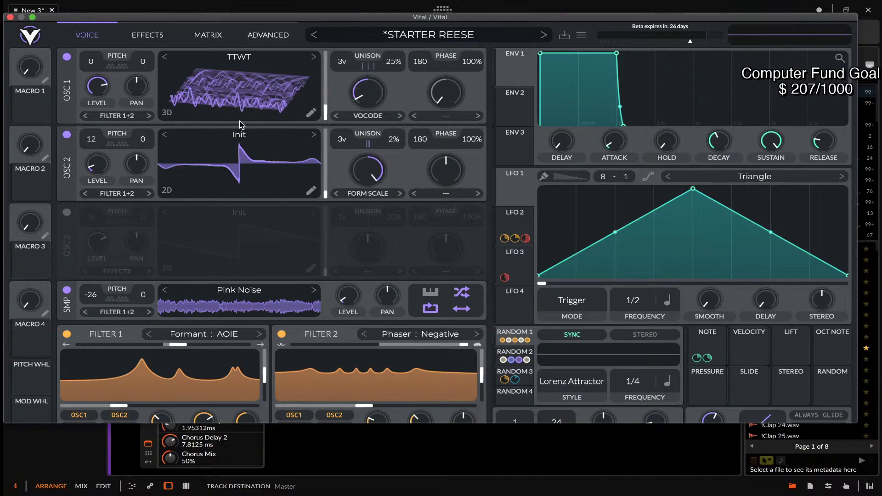
pyautogui.moveTo(240, 110)
pyautogui.mouseDown()
pyautogui.moveTo(247, 53)
pyautogui.moveTo(244, 160)
pyautogui.moveTo(248, 97)
pyautogui.moveTo(250, 121)
pyautogui.moveTo(254, 102)
pyautogui.mouseUp()
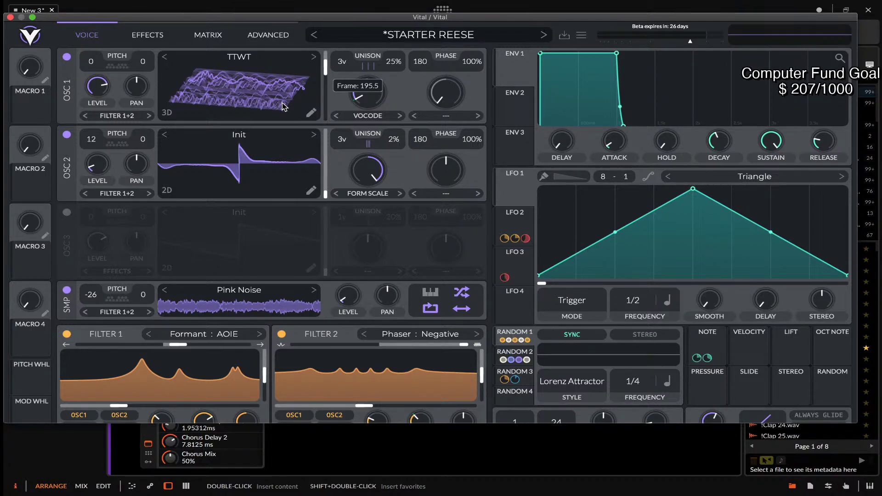
pyautogui.click(311, 112)
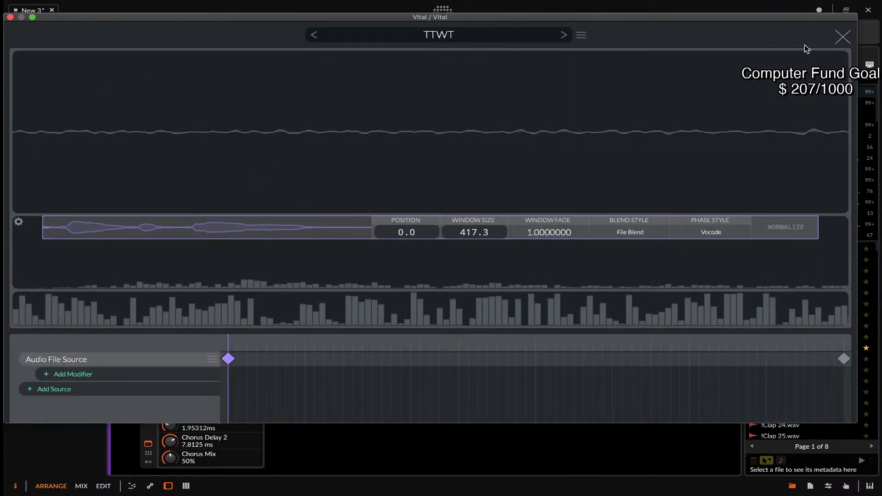
pyautogui.click(842, 36)
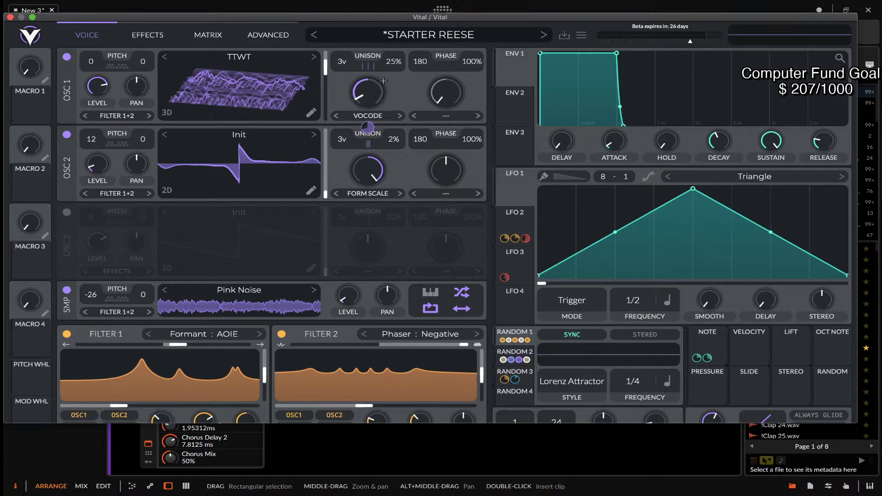
# Regenerate oscillator 1's wavetable from the text "THE ALCKADEMY IS OPEN?".
pyautogui.rightClick(273, 92)
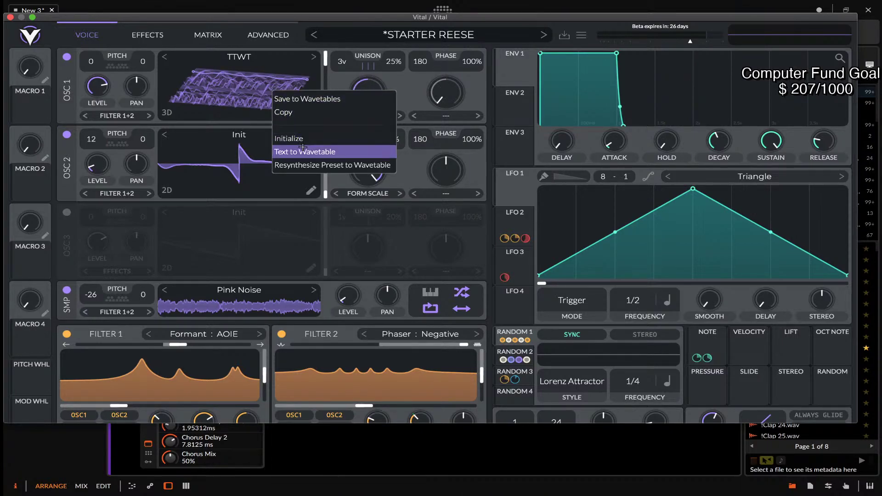
pyautogui.click(303, 151)
pyautogui.write('ALCK')
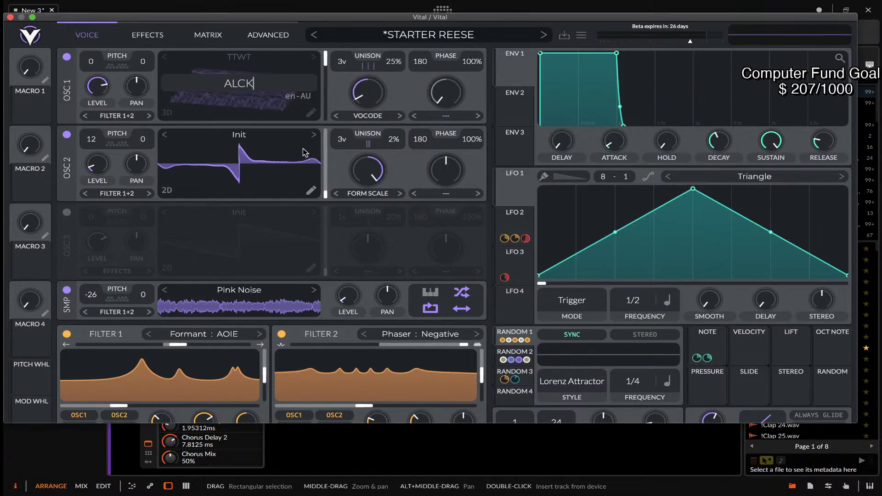
pyautogui.press('BackSpace')
pyautogui.press('BackSpace')
pyautogui.press('BackSpace')
pyautogui.press('BackSpace')
pyautogui.write('THE ALCKA')
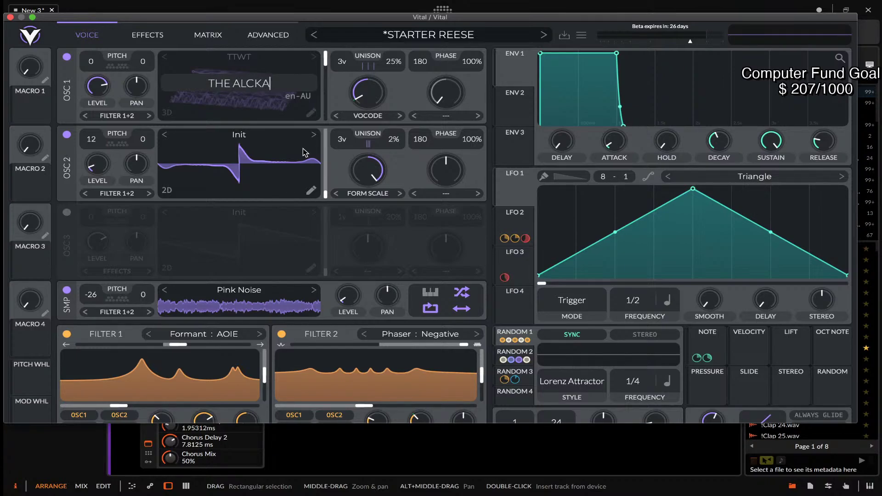
pyautogui.write('DEMY IS OPEN')
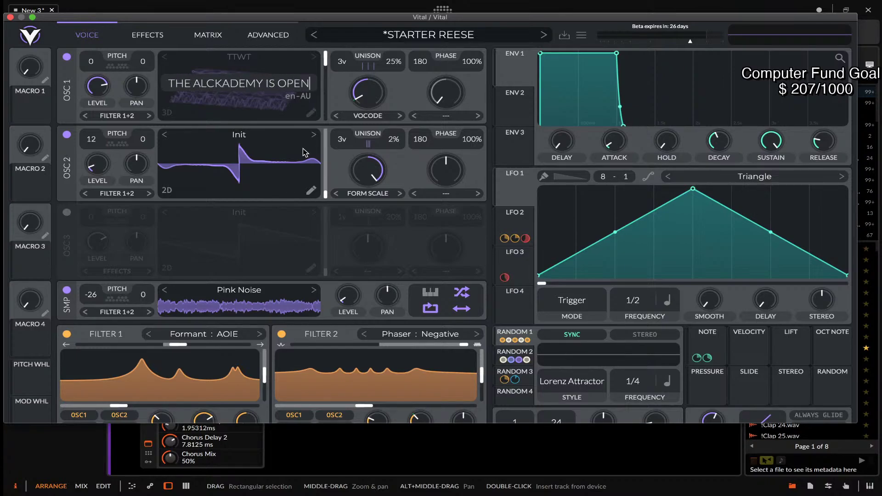
pyautogui.write('?')
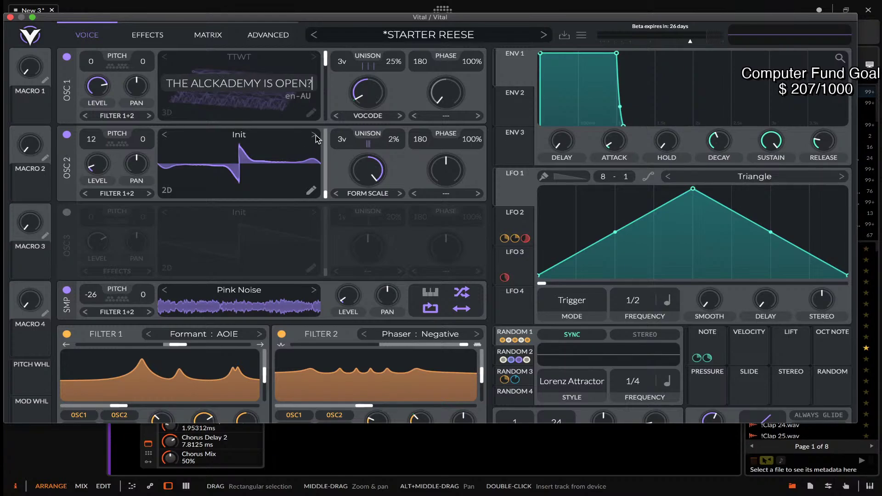
pyautogui.press('Return')
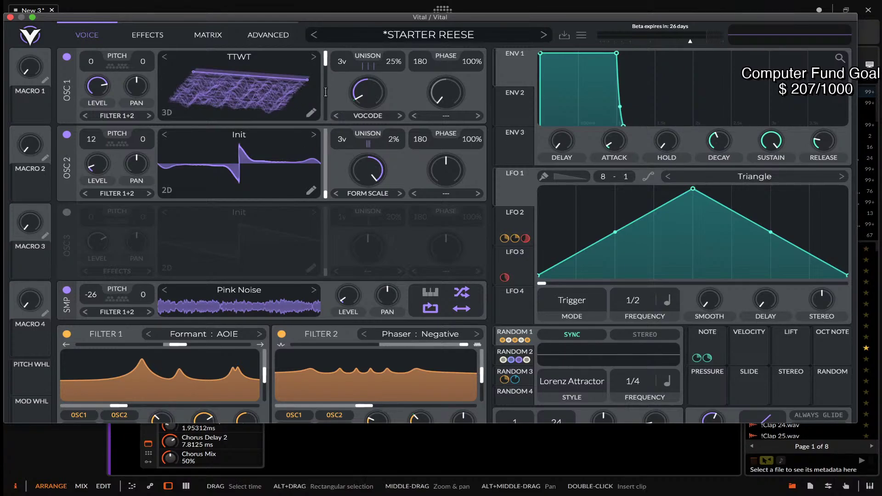
# Shift oscillator 1's frame position to around the middle of the wavetable and reset its spectral morph to 50%.
pyautogui.moveTo(263, 99); pyautogui.dragTo(259, 127)
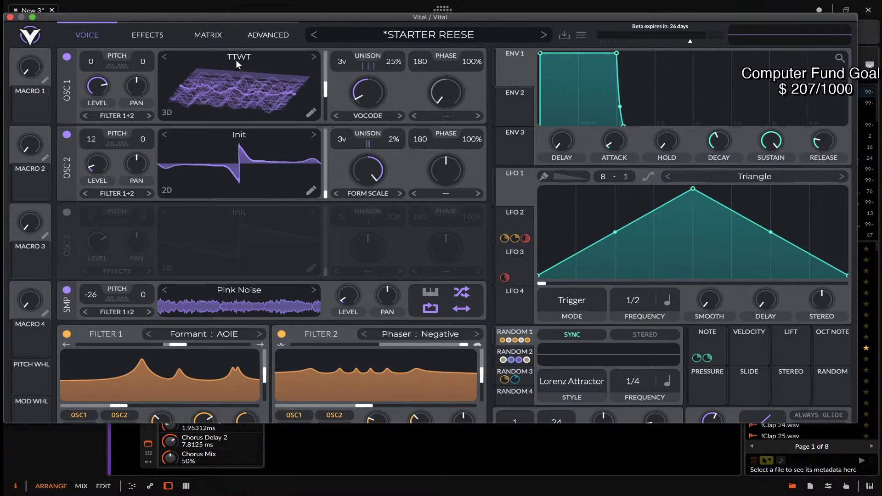
pyautogui.moveTo(222, 86); pyautogui.dragTo(237, 72)
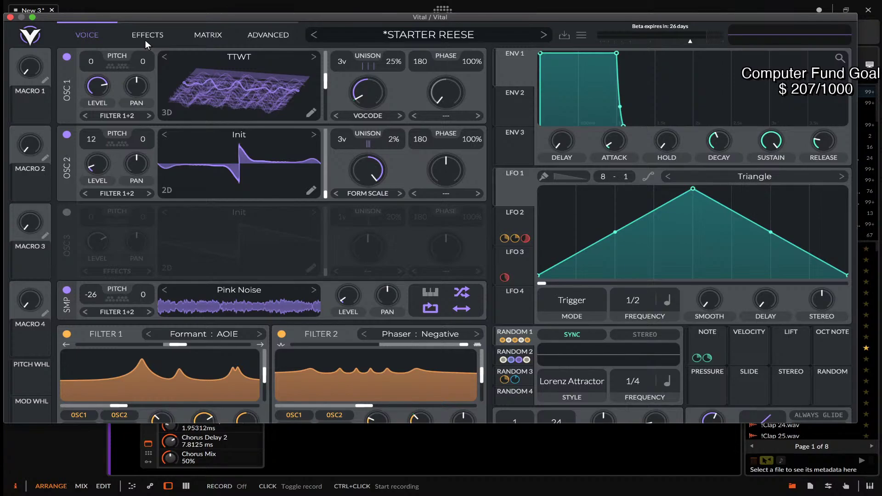
pyautogui.doubleClick(370, 87)
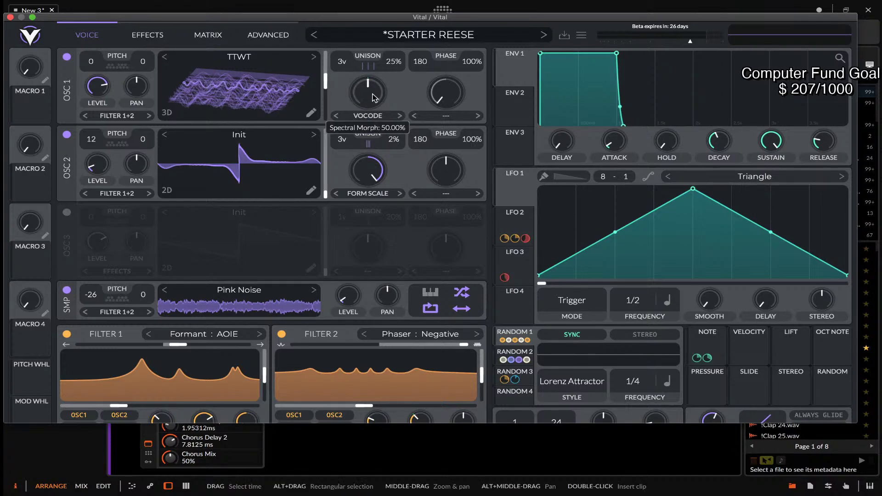
pyautogui.moveTo(214, 87); pyautogui.dragTo(252, 120)
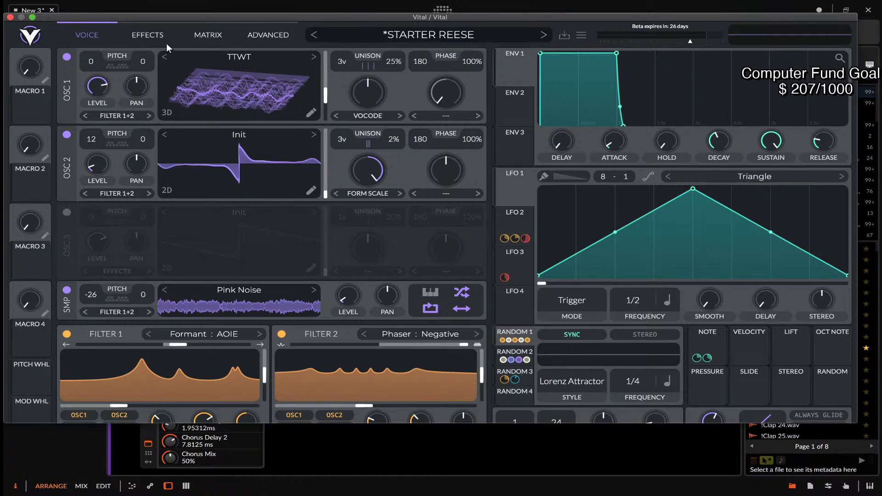
# Enable the Chorus effect and look over the effect modules that follow it in the chain.
pyautogui.click(155, 36)
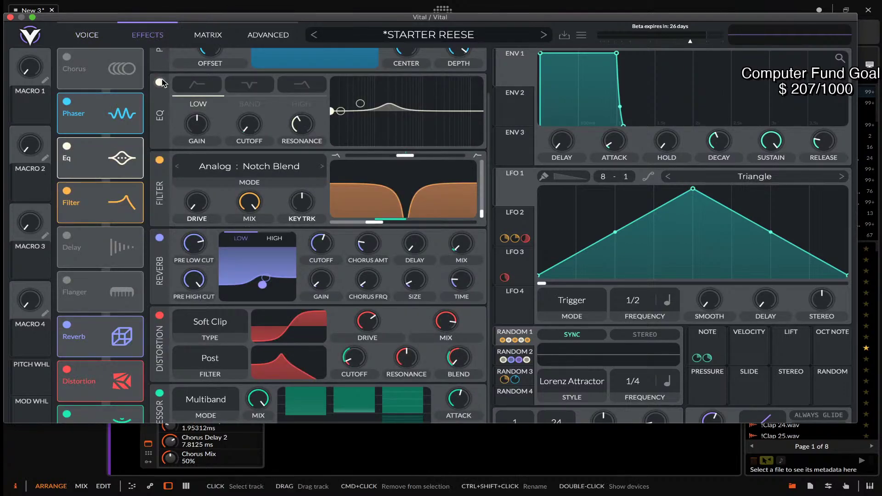
pyautogui.click(67, 57)
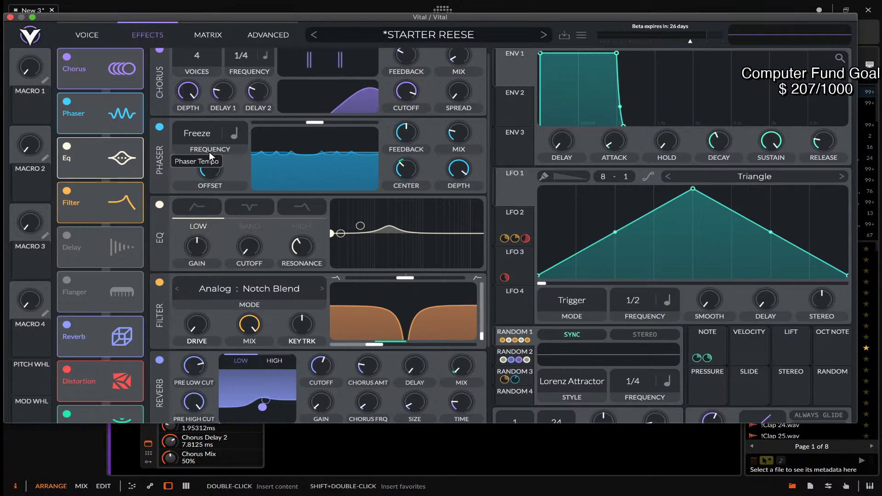
pyautogui.scroll(-2, 209, 152)
pyautogui.scroll(-2, 210, 156)
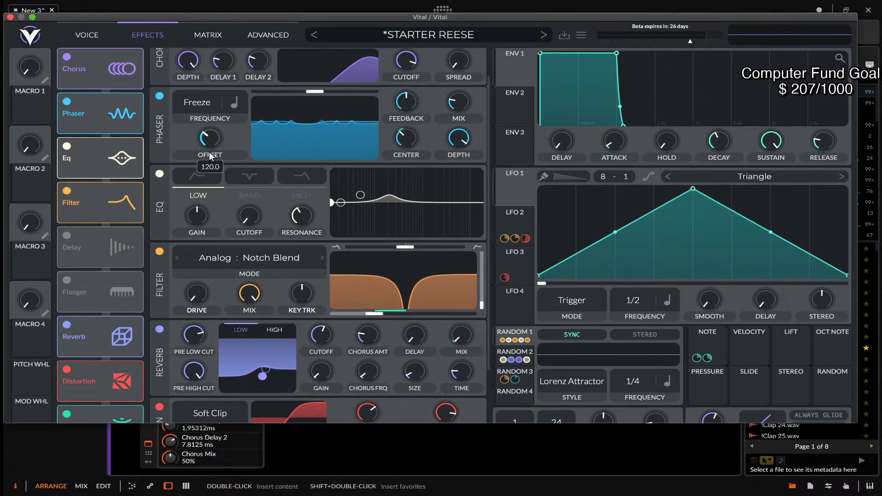
pyautogui.scroll(-5, 209, 156)
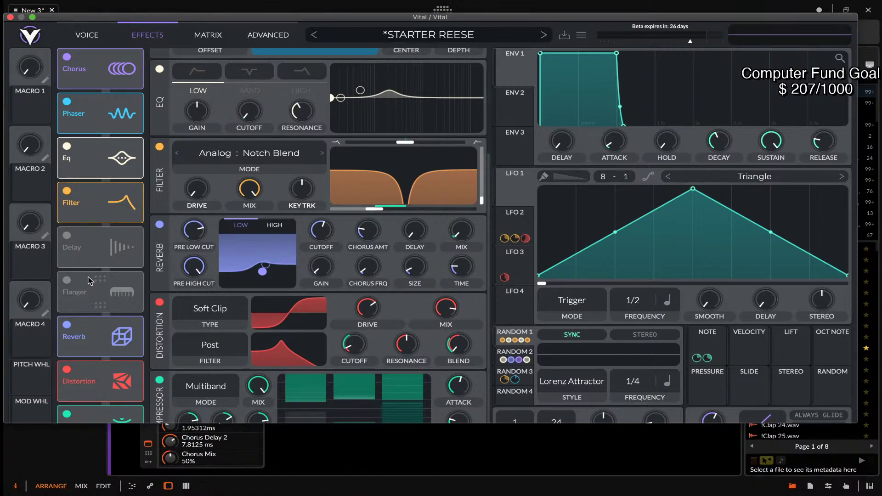
# Enable the Delay and Flanger effects and review their settings in the effects chain.
pyautogui.click(67, 235)
pyautogui.click(66, 279)
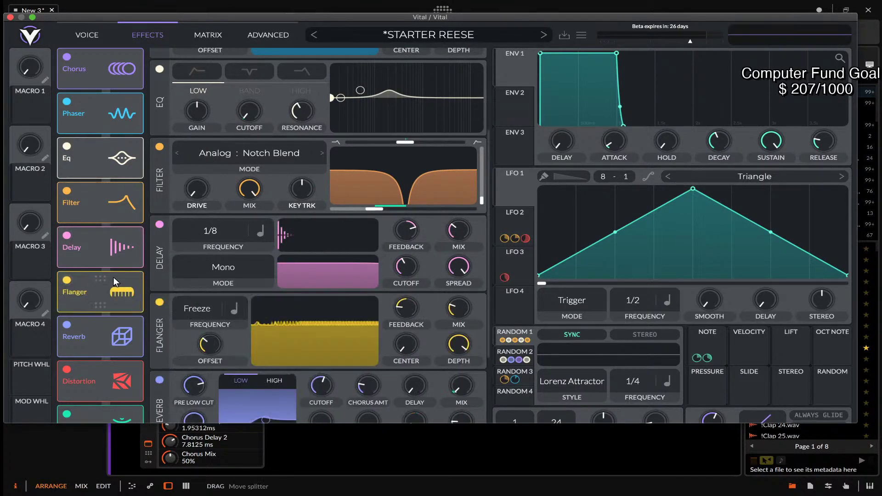
pyautogui.scroll(-1, 194, 228)
pyautogui.scroll(-3, 195, 228)
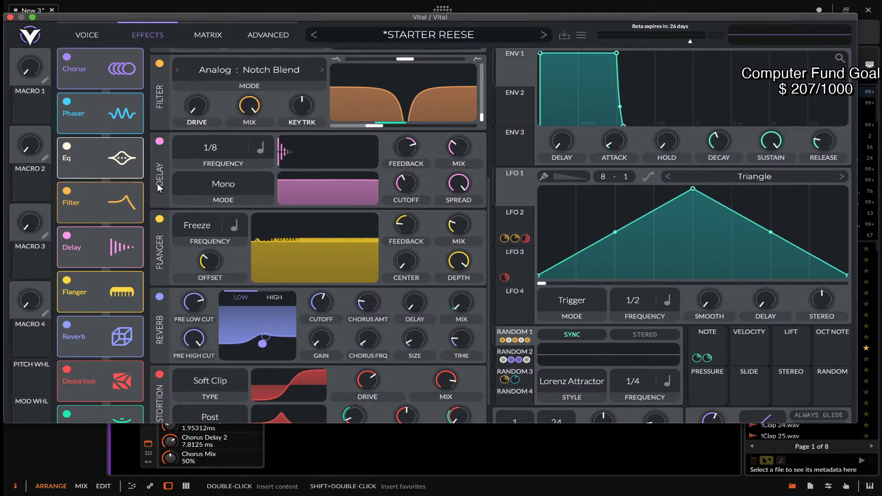
pyautogui.scroll(-2, 157, 183)
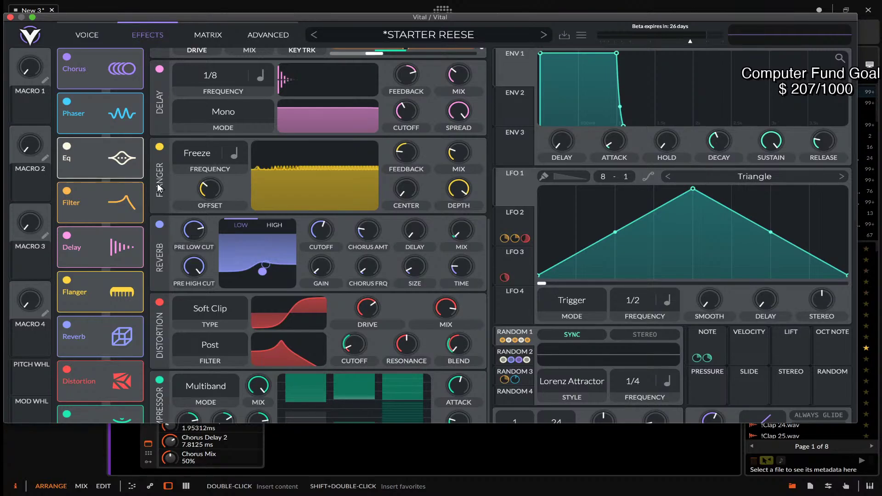
pyautogui.scroll(8, 158, 184)
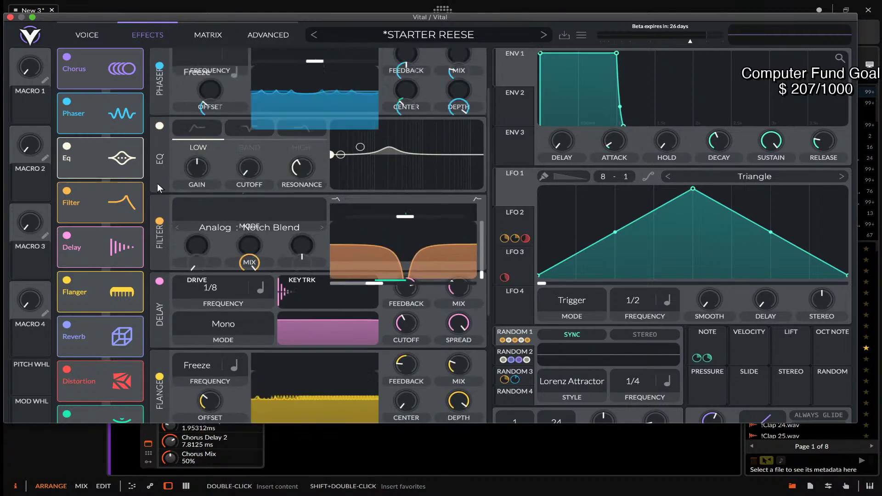
# Reshape LFO 1 into a rising ramp at 1/2 frequency and modulate oscillator 1's wavetable frame with it from the first frame.
pyautogui.click(85, 33)
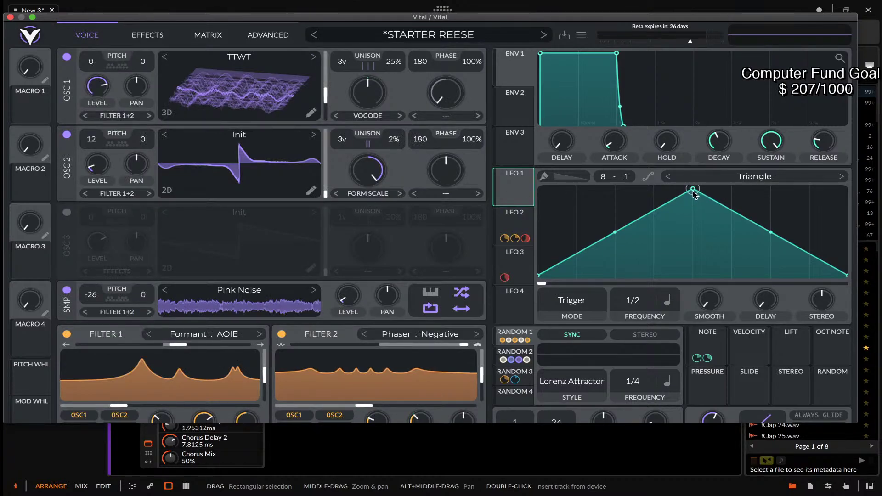
pyautogui.moveTo(693, 188); pyautogui.dragTo(881, 191)
pyautogui.moveTo(519, 186); pyautogui.dragTo(276, 90)
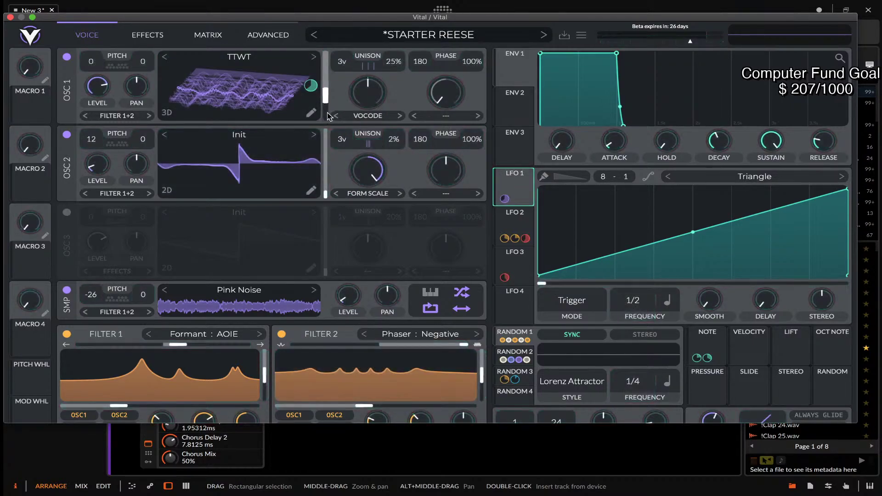
pyautogui.moveTo(328, 99); pyautogui.dragTo(326, 117)
pyautogui.moveTo(312, 86); pyautogui.dragTo(311, 60)
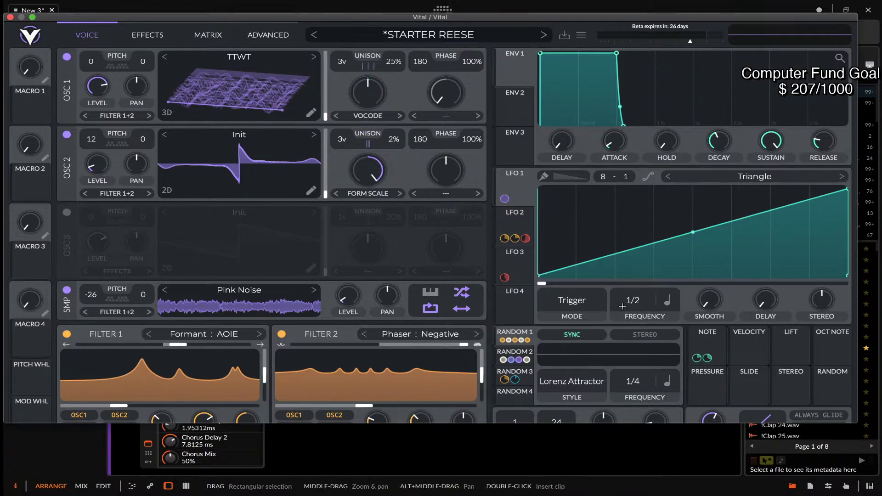
pyautogui.moveTo(633, 301); pyautogui.dragTo(635, 325)
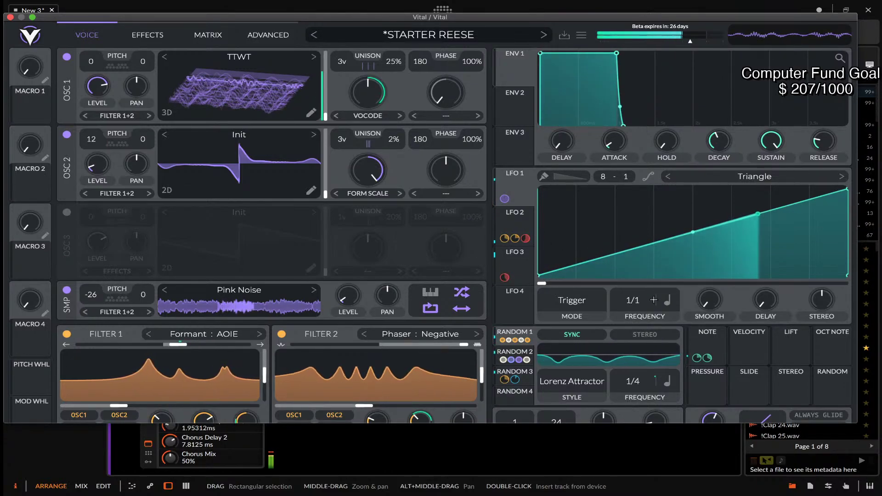
pyautogui.moveTo(632, 301); pyautogui.dragTo(633, 294)
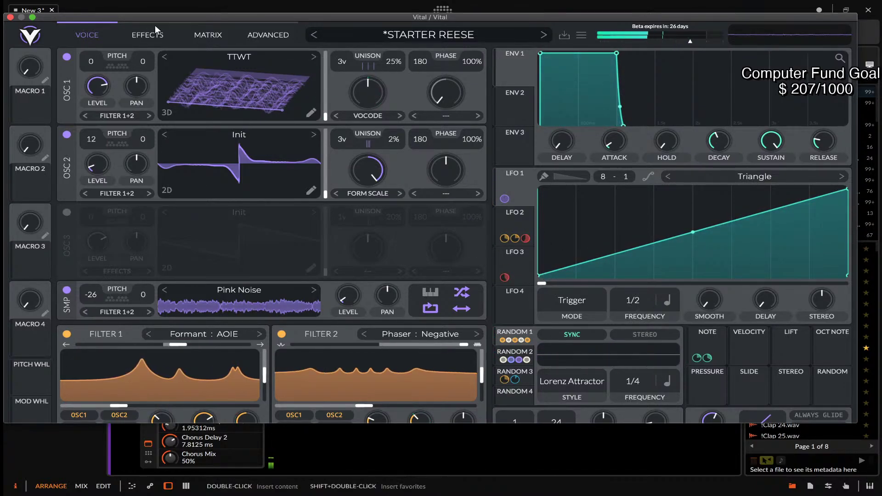
# Turn off the Chorus, Phaser and Delay effects.
pyautogui.click(146, 37)
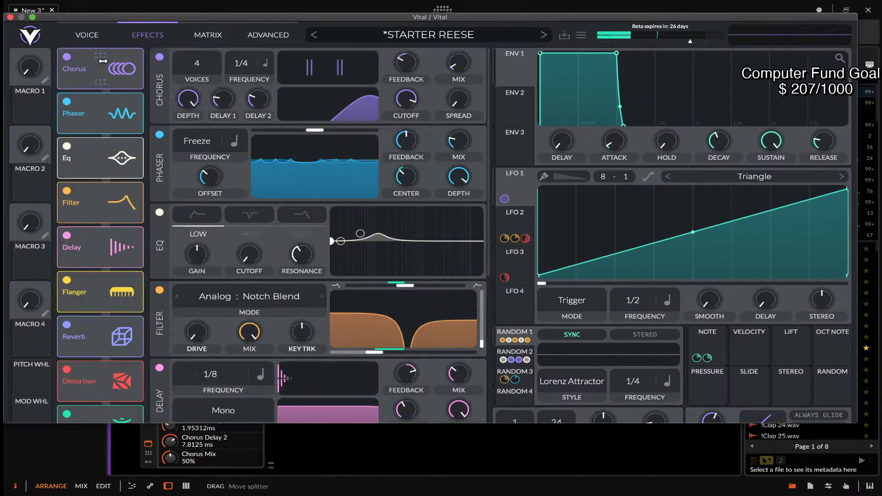
pyautogui.click(67, 58)
pyautogui.click(67, 102)
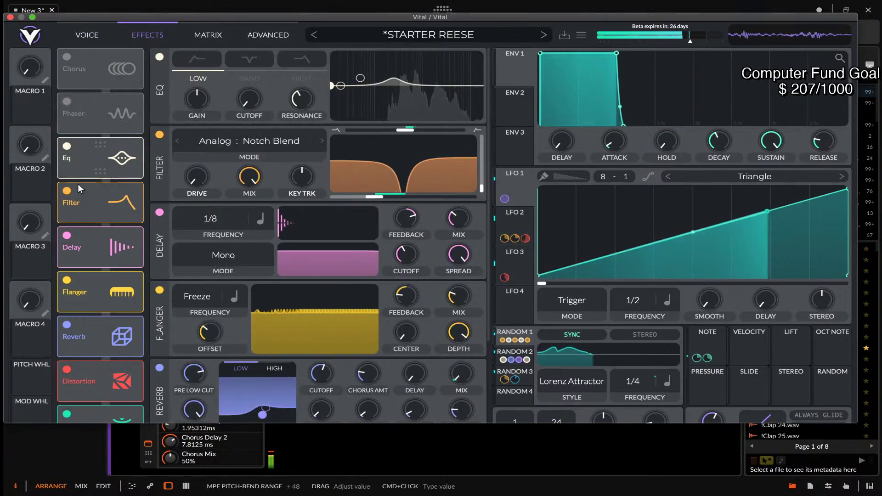
pyautogui.click(67, 236)
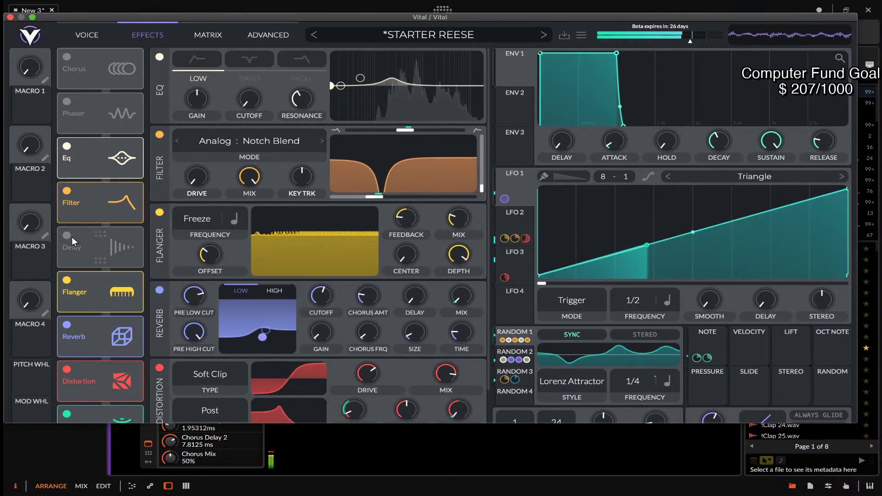
# Lower oscillator 1's spectral morph to 0% and review its phase distortion and spectral morph type options.
pyautogui.click(88, 35)
pyautogui.moveTo(368, 91); pyautogui.dragTo(370, 109)
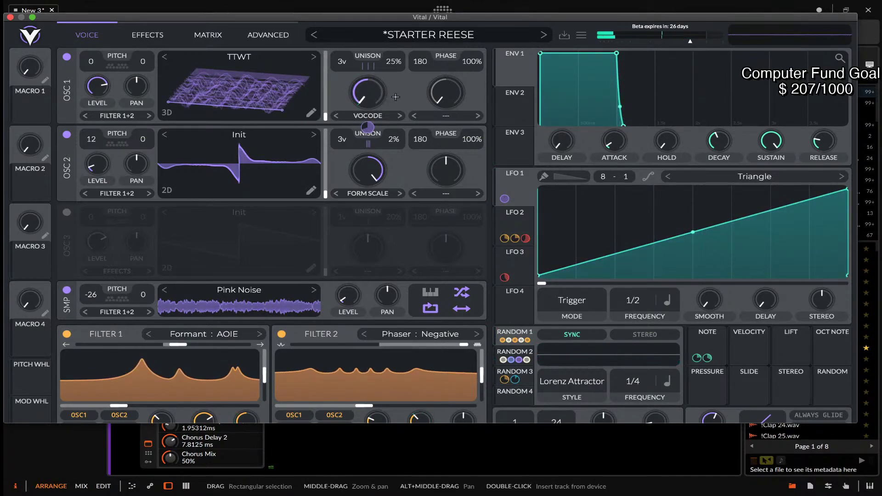
pyautogui.click(439, 115)
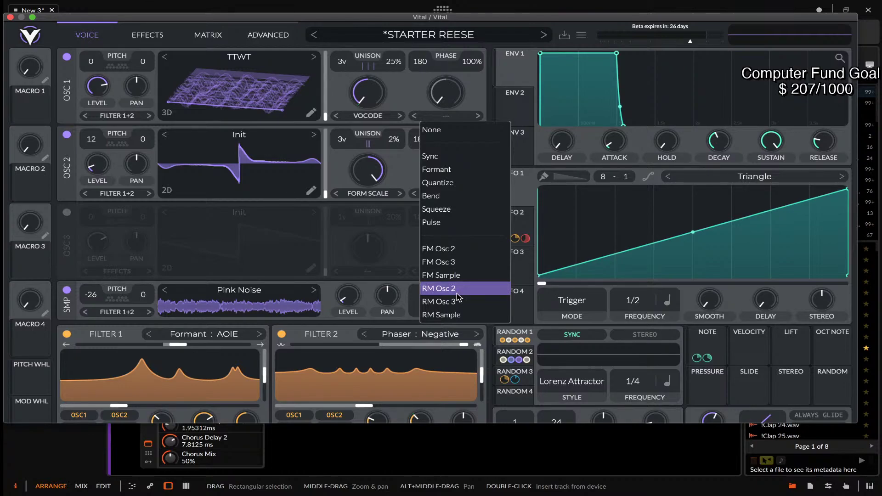
pyautogui.click(409, 179)
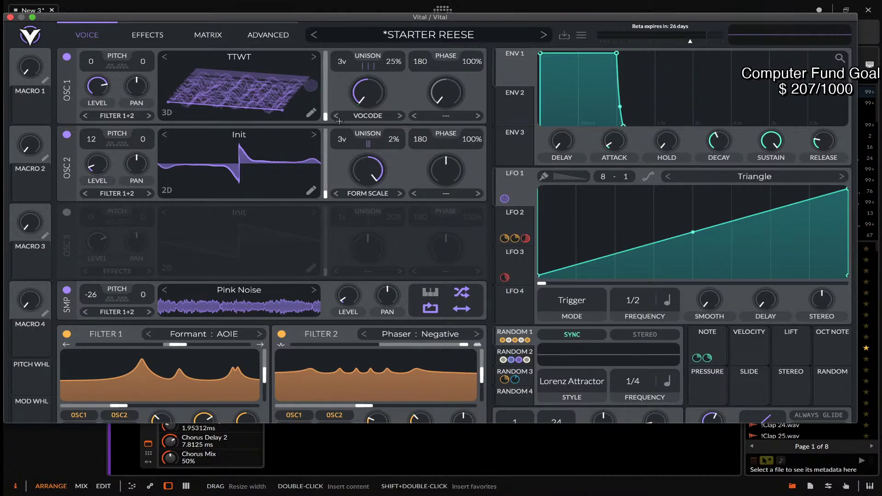
pyautogui.click(371, 115)
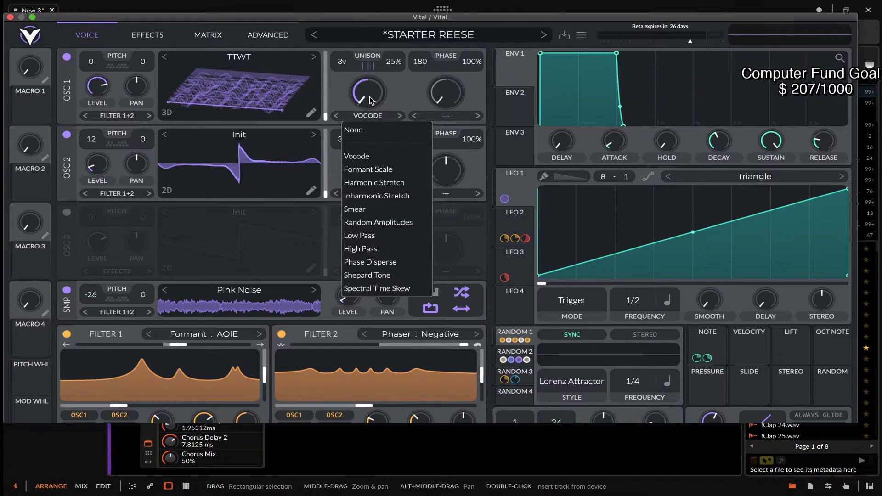
pyautogui.click(371, 99)
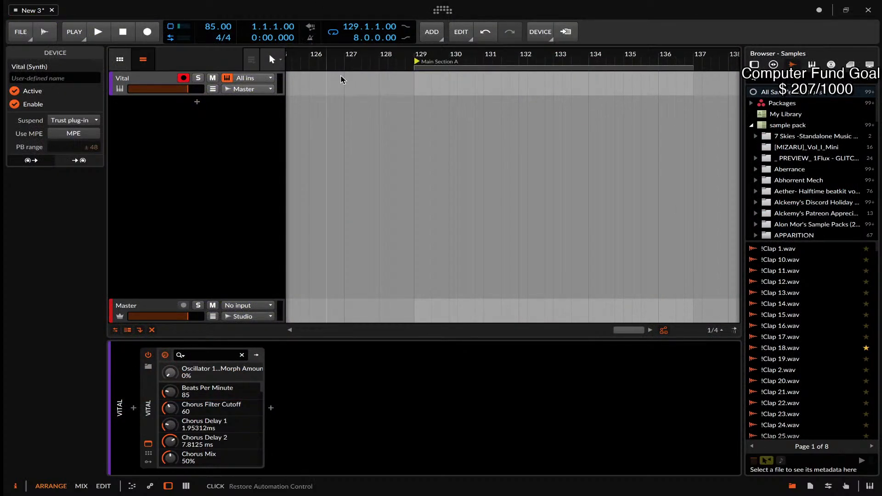
# Close the Vital window, reopen it from the Vital track and resize it so the whole interface fits.
pyautogui.click(366, 116)
pyautogui.click(384, 114)
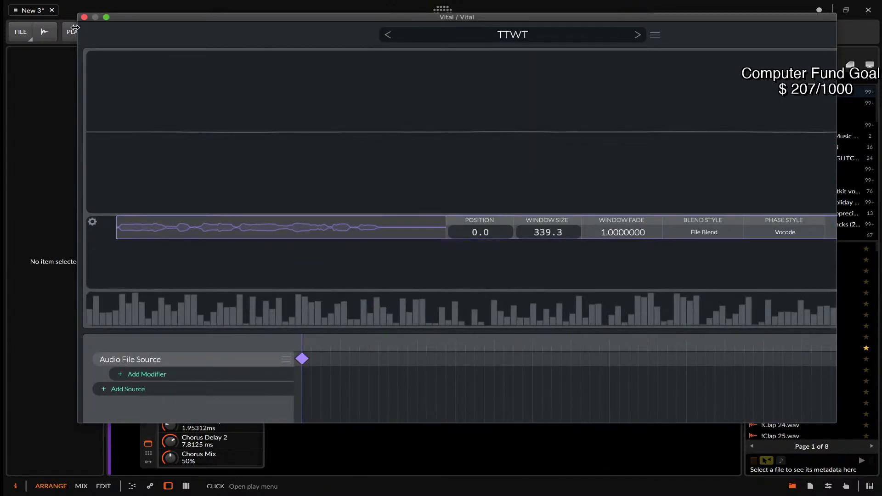
pyautogui.click(84, 17)
pyautogui.click(167, 83)
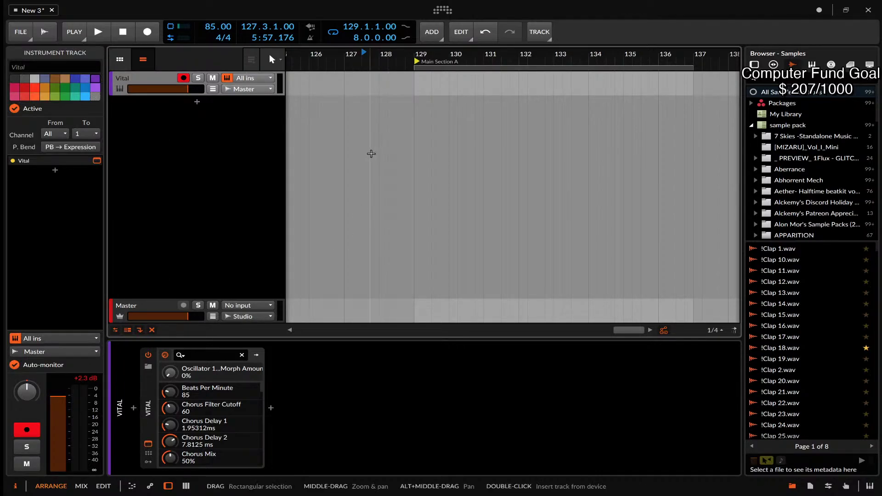
pyautogui.click(171, 87)
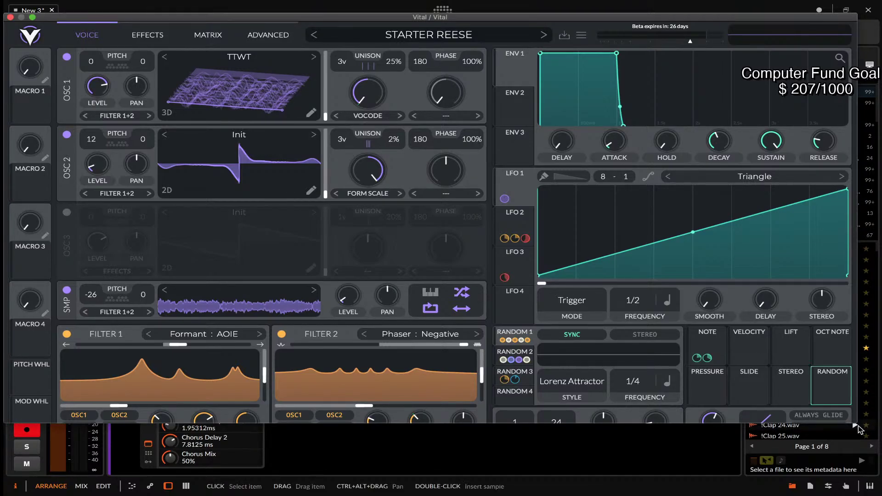
pyautogui.moveTo(855, 422); pyautogui.dragTo(747, 378)
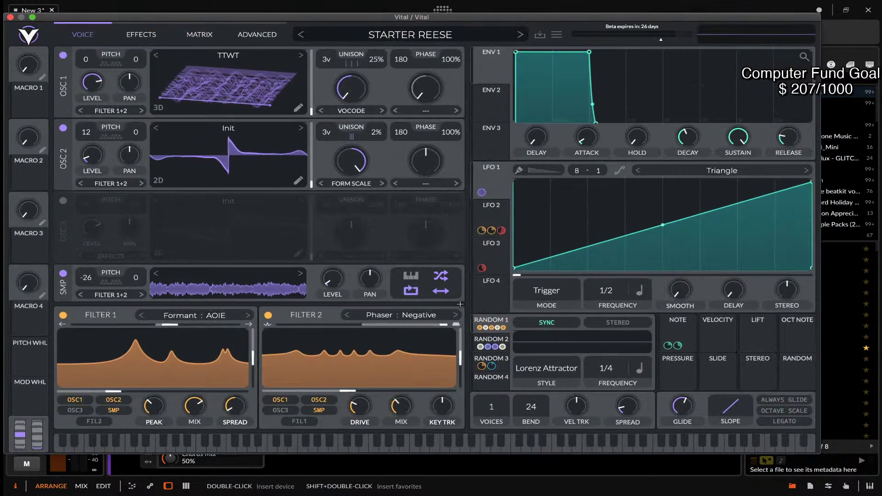
# Replace oscillator 1's wavetable with a text-to-wavetable of "hk zk pv zk bschk pv zk pv bschk".
pyautogui.rightClick(251, 93)
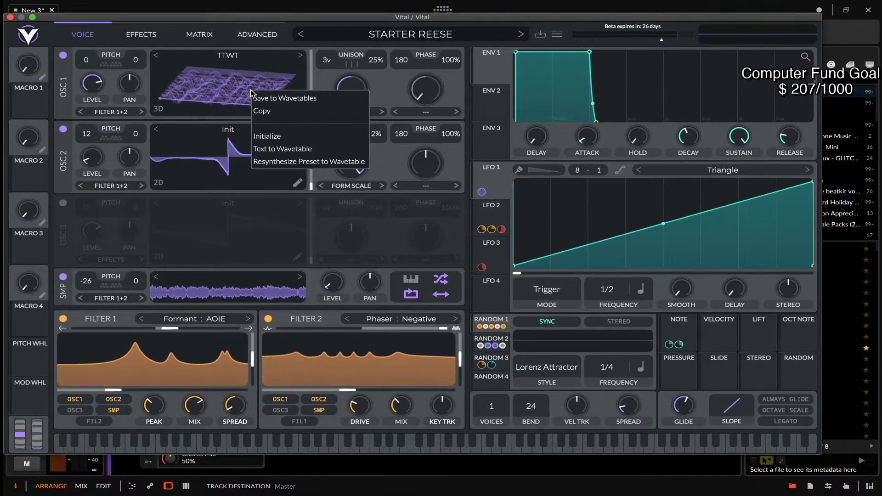
pyautogui.click(282, 149)
pyautogui.write('hk zk pv zk bschk pv zk pv bschk')
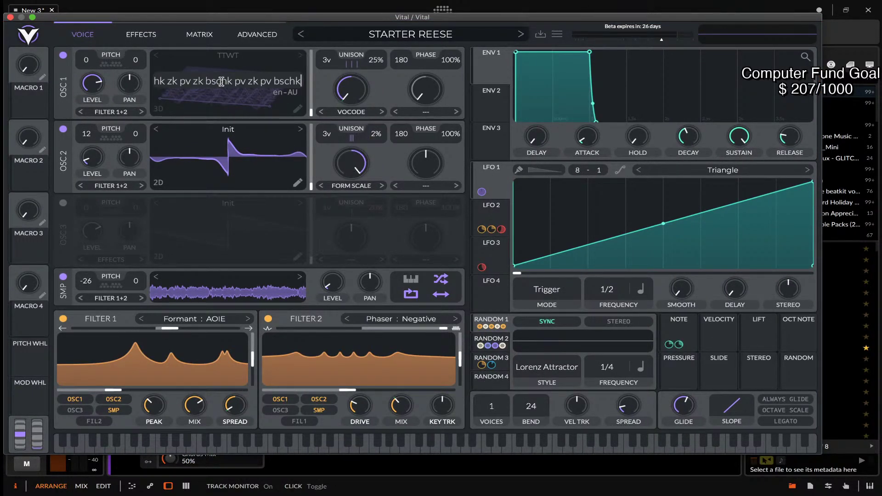
pyautogui.press('Return')
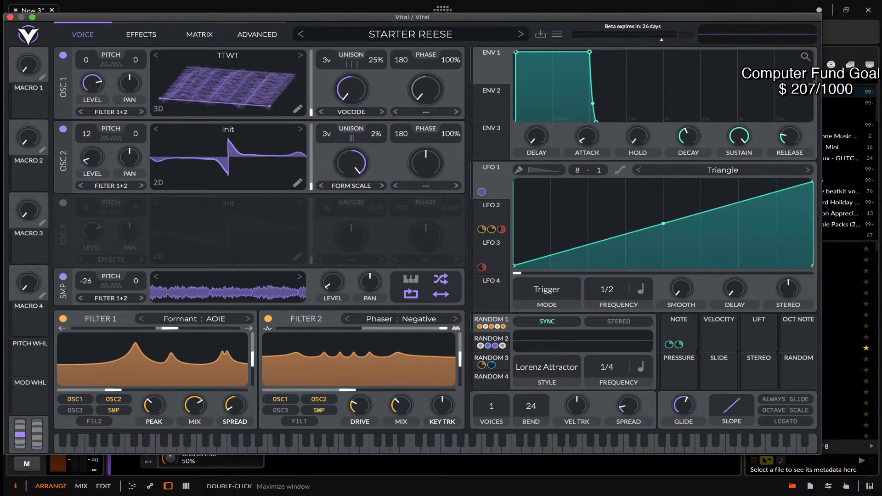
# Try a higher spectral morph on oscillator 1, return it to zero and set LFO 1's frequency to 2/1.
pyautogui.moveTo(351, 90); pyautogui.dragTo(348, 61)
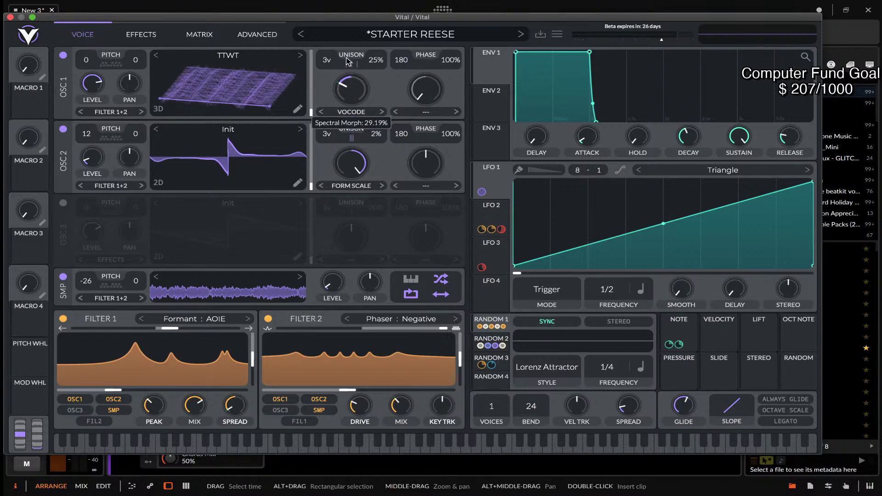
pyautogui.moveTo(350, 92); pyautogui.dragTo(349, 200)
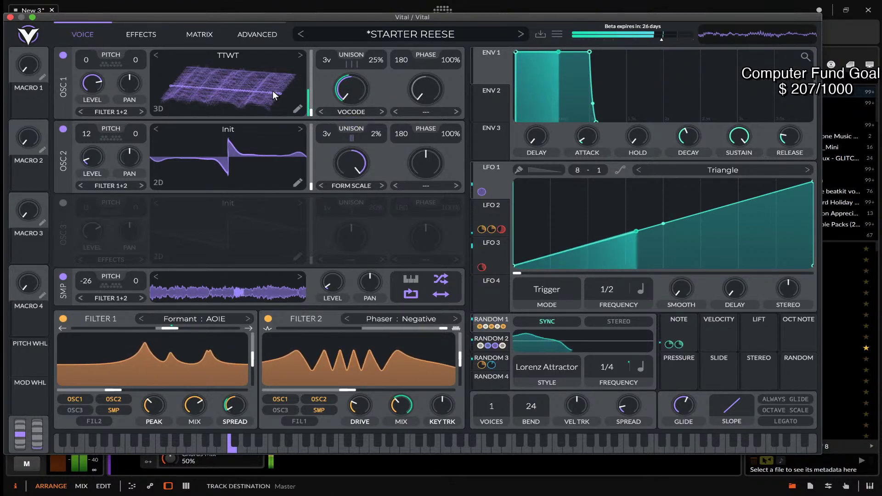
pyautogui.moveTo(607, 290); pyautogui.dragTo(607, 313)
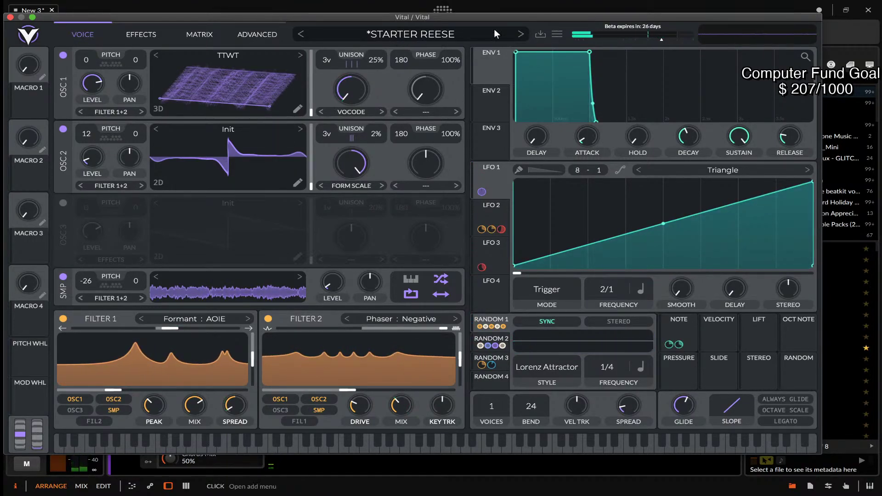
# Initialize the preset and generate oscillator 1's wavetable from the text "INITIALIZE".
pyautogui.click(559, 35)
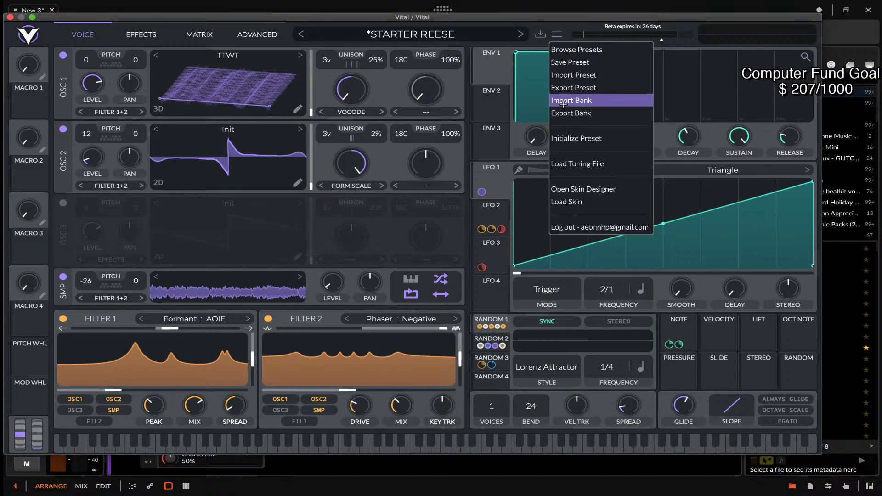
pyautogui.click(570, 142)
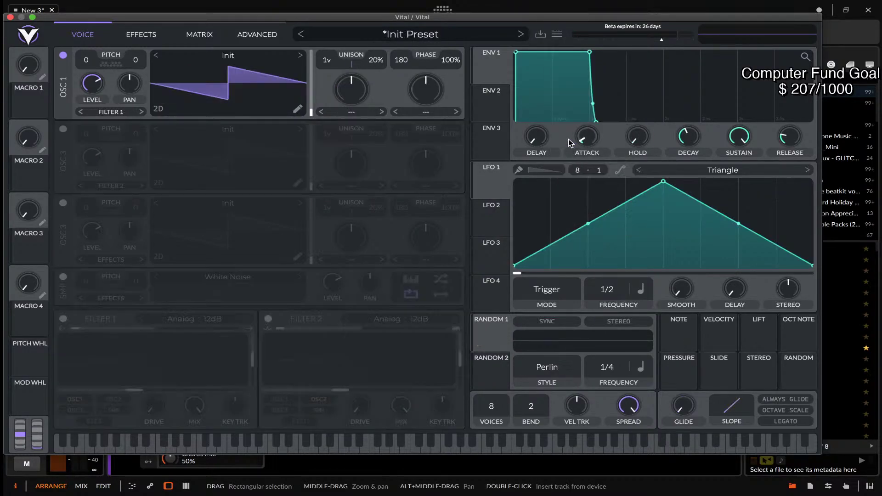
pyautogui.rightClick(256, 89)
pyautogui.click(275, 146)
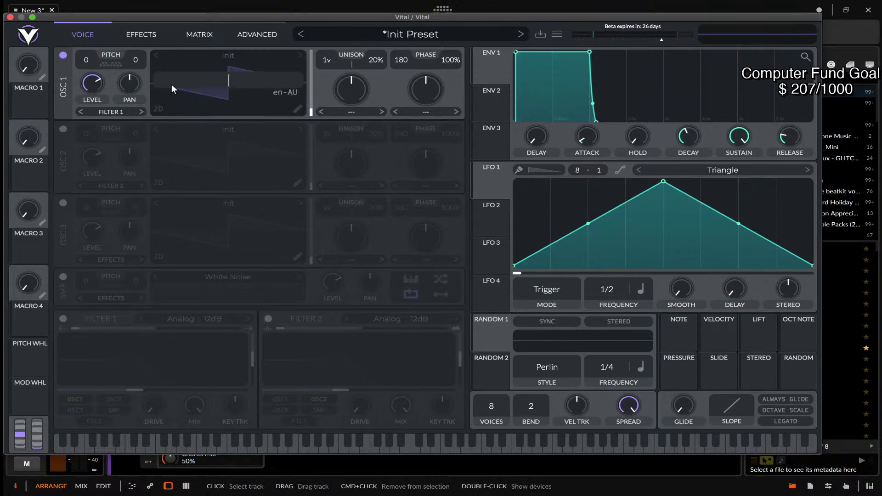
pyautogui.write('INITISAL')
pyautogui.press('BackSpace')
pyautogui.press('BackSpace')
pyautogui.press('BackSpace')
pyautogui.write('TIALIZE')
pyautogui.press('BackSpace')
pyautogui.press('BackSpace')
pyautogui.press('BackSpace')
pyautogui.press('BackSpace')
pyautogui.press('BackSpace')
pyautogui.press('BackSpace')
pyautogui.press('BackSpace')
pyautogui.write('ALIZE')
pyautogui.press('Return')
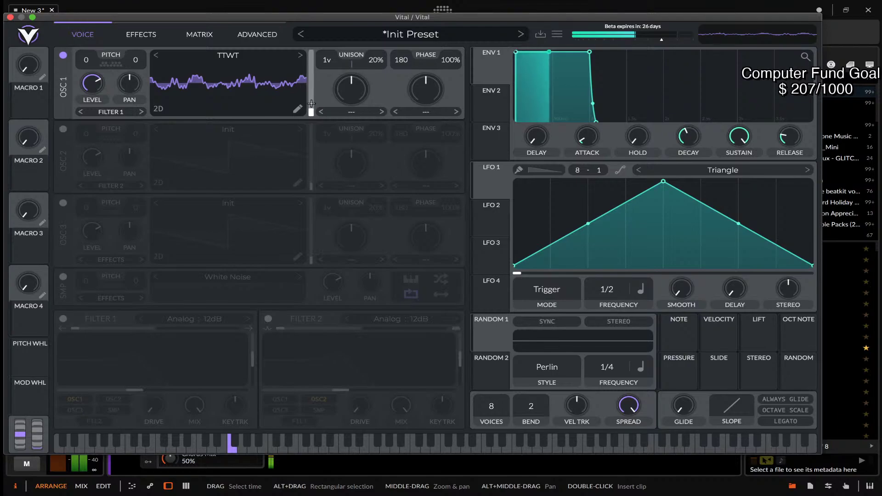
# Sweep oscillator 1's wavetable position between its two ends and inspect the TTWT wavetable in the editor.
pyautogui.moveTo(312, 109); pyautogui.dragTo(311, 48)
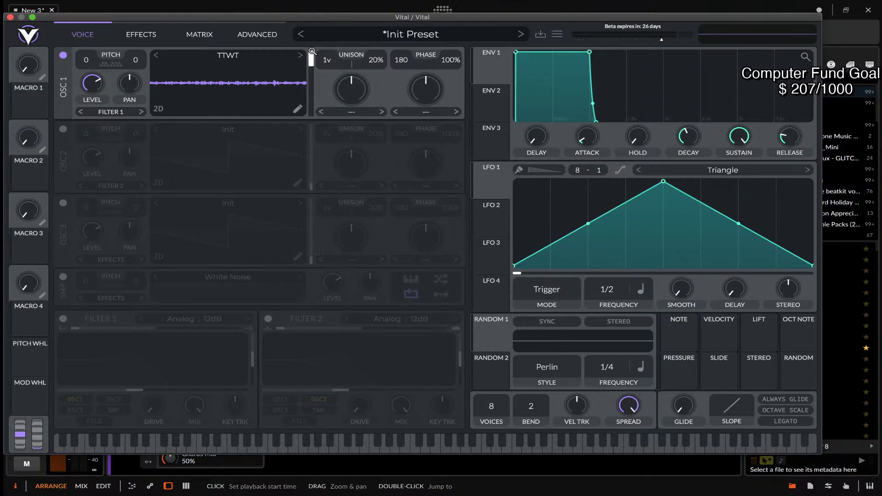
pyautogui.moveTo(312, 57); pyautogui.dragTo(324, 144)
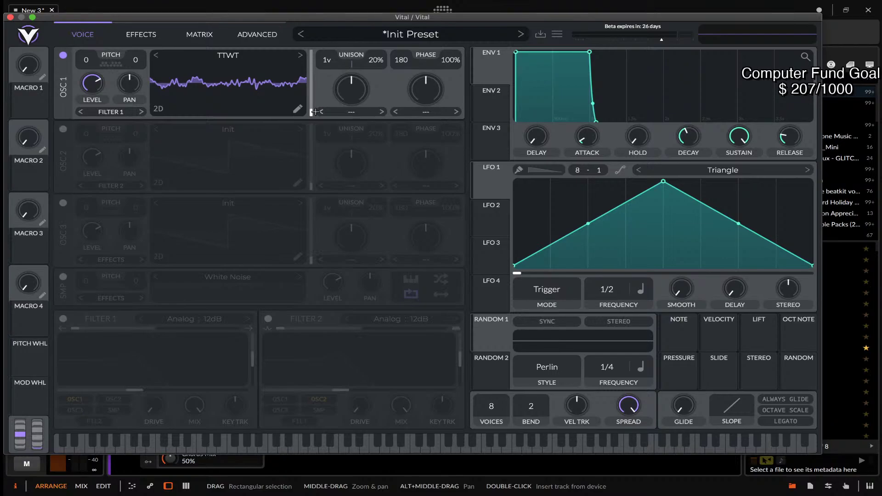
pyautogui.moveTo(316, 112); pyautogui.dragTo(313, 48)
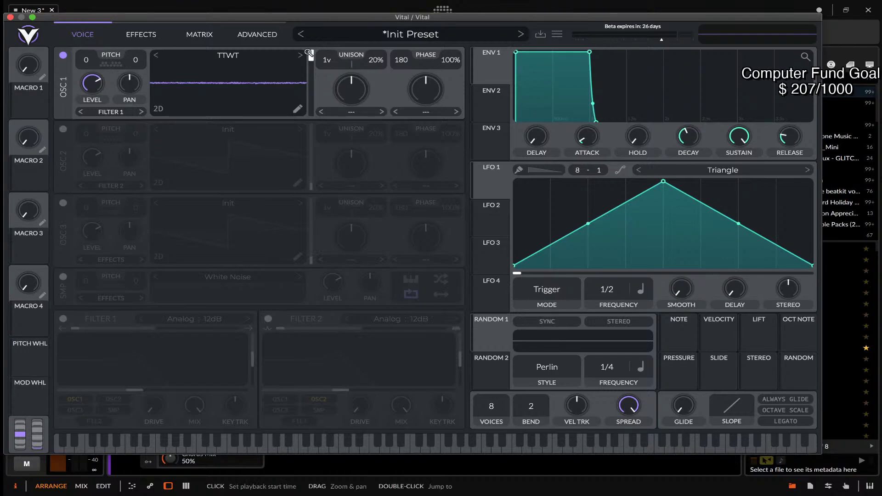
pyautogui.click(297, 109)
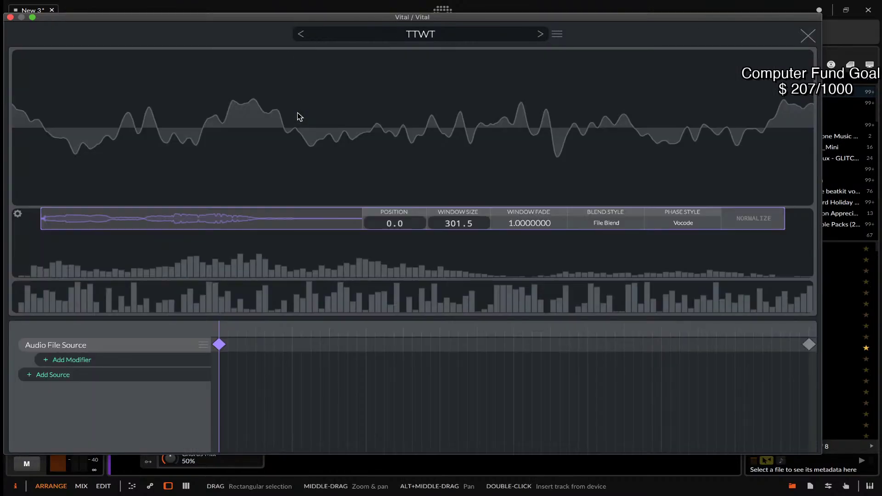
pyautogui.click(807, 36)
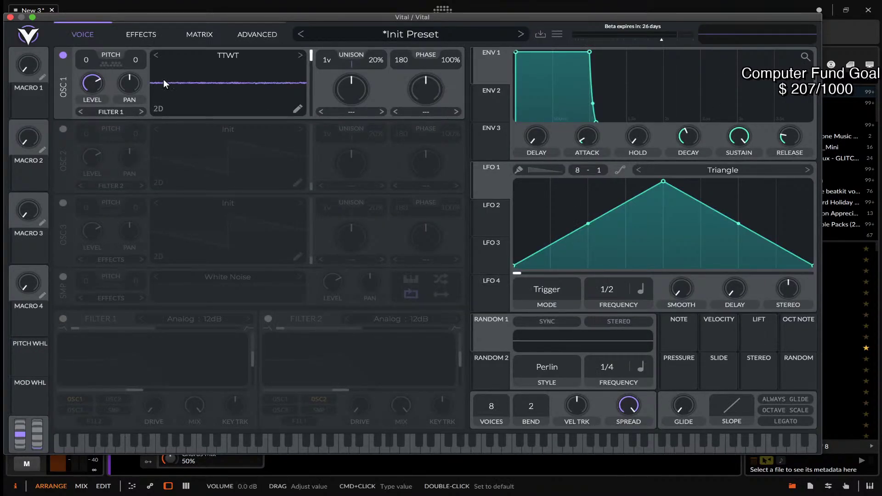
# Generate oscillator 1's wavetable from text in Japanese, using the greeting that begins with "KONI" and ends with "WA".
pyautogui.rightClick(183, 79)
pyautogui.click(212, 136)
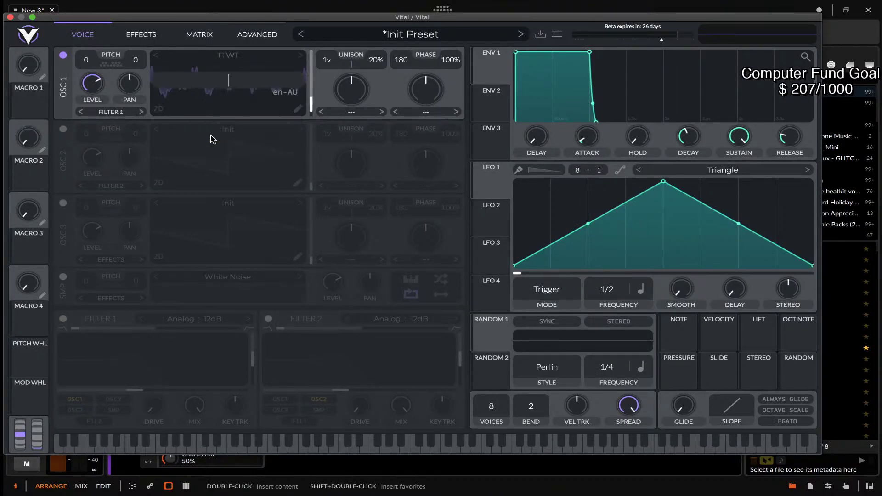
pyautogui.click(285, 95)
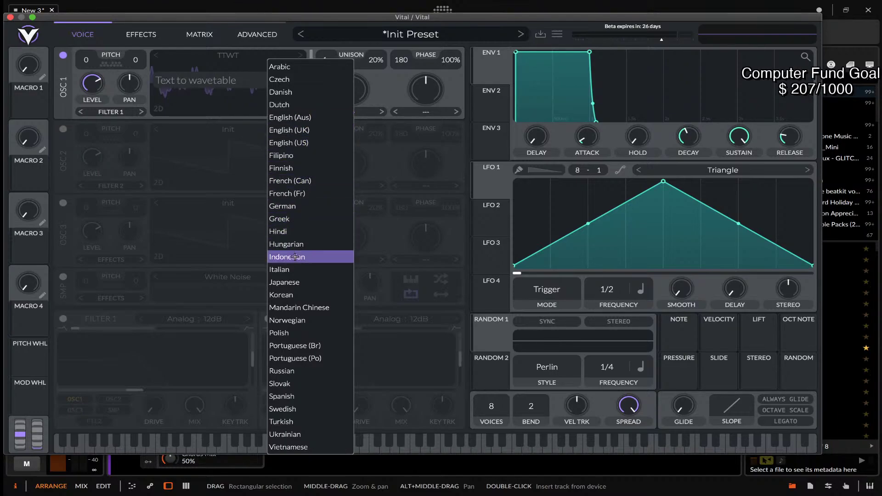
pyautogui.click(288, 282)
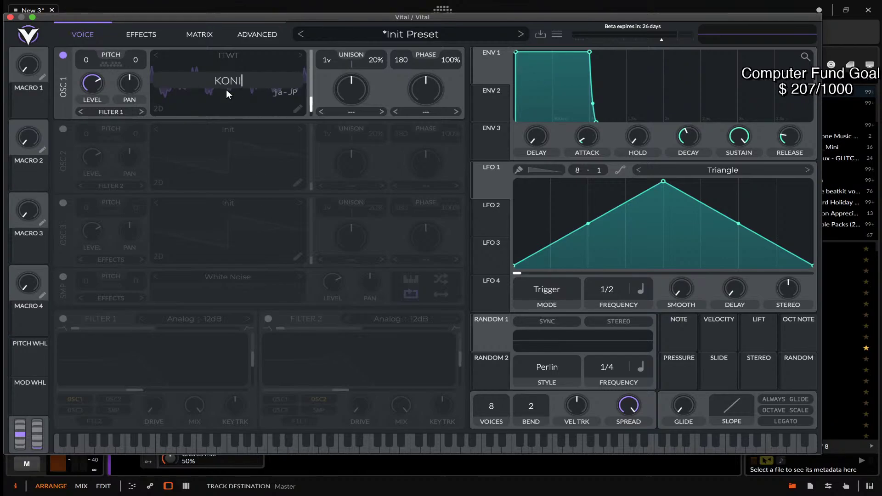
pyautogui.write('WA')
pyautogui.press('Return')
# Sweep oscillator 1's Japanese text wavetable up to about frame 201.6 and back to the first frame.
pyautogui.moveTo(311, 103); pyautogui.dragTo(315, 64)
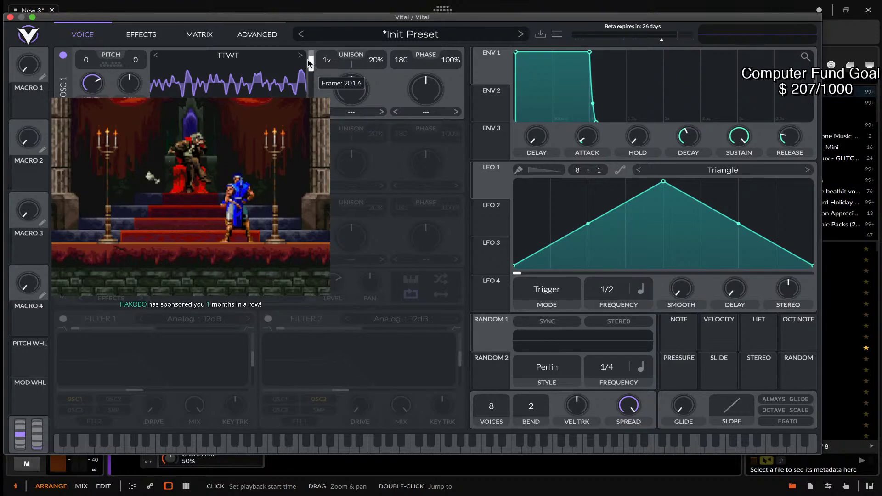
pyautogui.moveTo(311, 70)
pyautogui.mouseDown()
pyautogui.moveTo(312, 55)
pyautogui.moveTo(312, 113)
pyautogui.mouseUp()
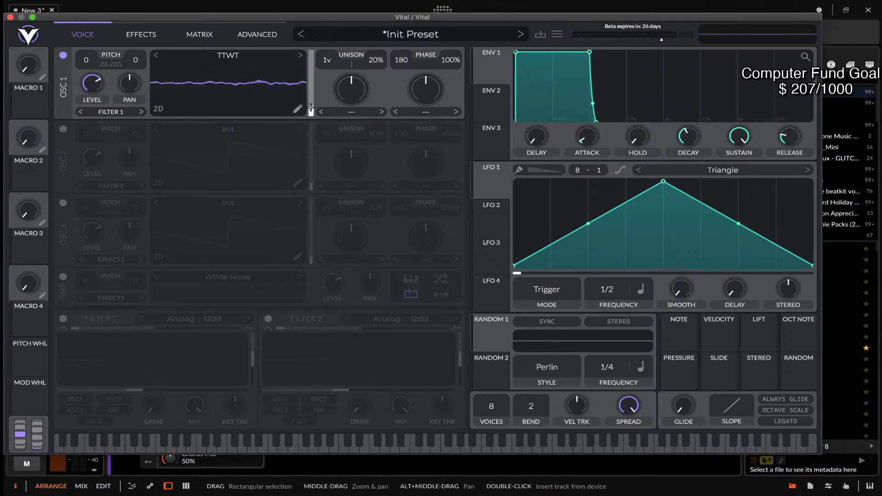
pyautogui.moveTo(309, 108)
pyautogui.mouseDown()
pyautogui.moveTo(309, 101)
pyautogui.moveTo(310, 111)
pyautogui.mouseUp()
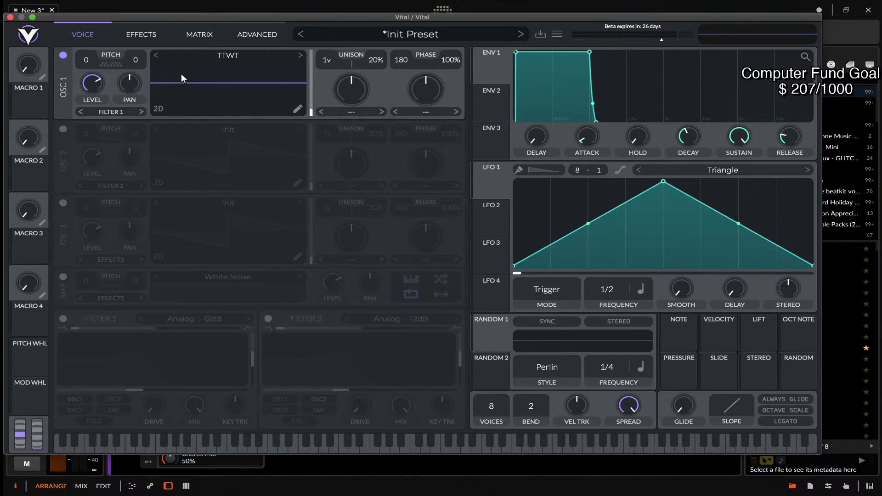
pyautogui.click(238, 85)
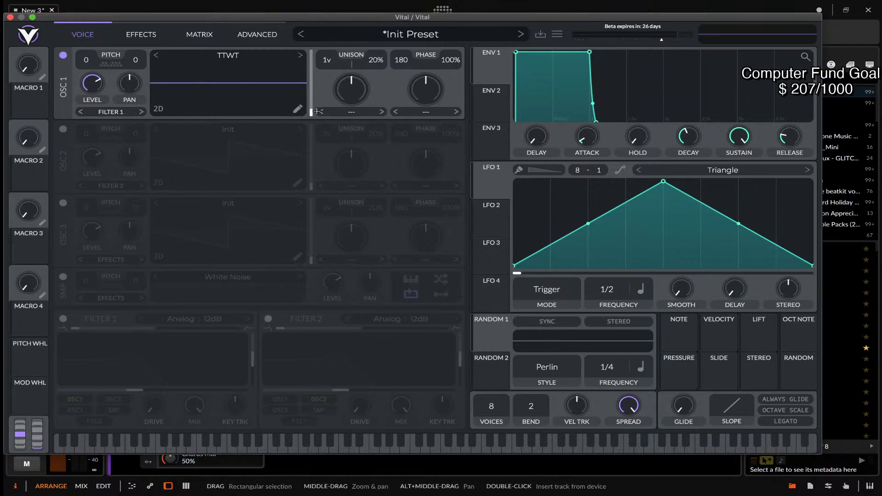
# Set oscillator 1's unison to 3 voices and raise its wavetable position to a little below the maximum.
pyautogui.moveTo(312, 113); pyautogui.dragTo(312, 56)
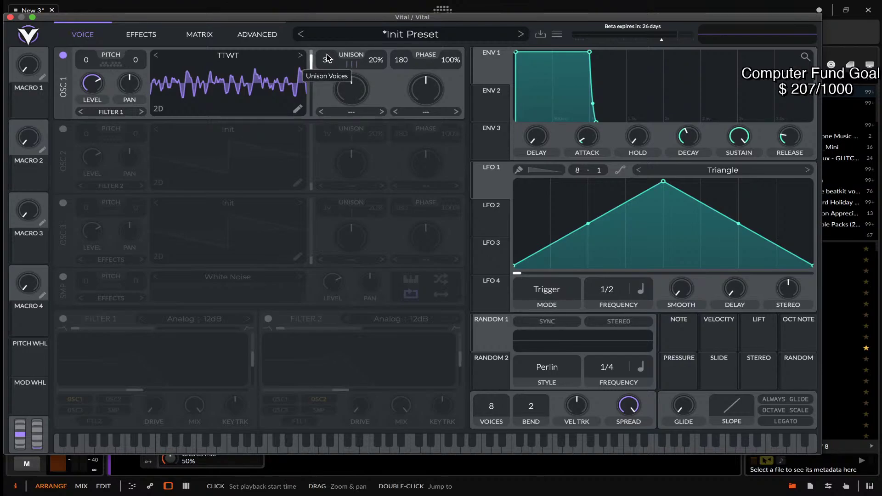
pyautogui.scroll(2, 327, 62)
pyautogui.moveTo(311, 61)
pyautogui.mouseDown()
pyautogui.moveTo(312, 96)
pyautogui.moveTo(309, 68)
pyautogui.moveTo(310, 83)
pyautogui.moveTo(305, 75)
pyautogui.mouseUp()
# Enable Filter 1, modulate its blend with Random 1 in Perlin style and raise the filter cutoff slightly.
pyautogui.click(63, 319)
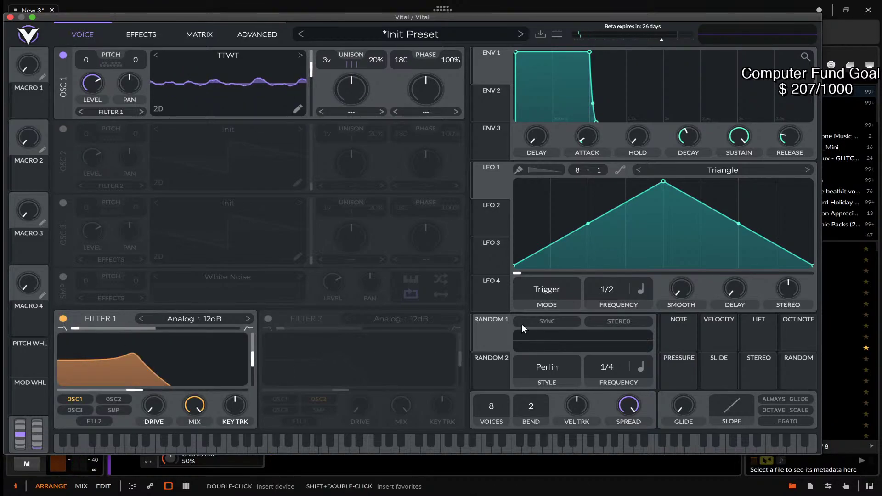
pyautogui.moveTo(480, 330); pyautogui.dragTo(155, 341)
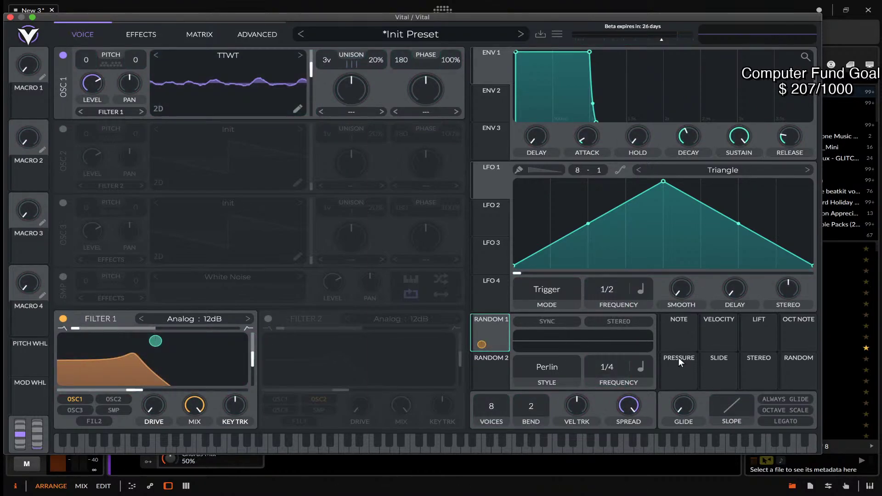
pyautogui.click(567, 361)
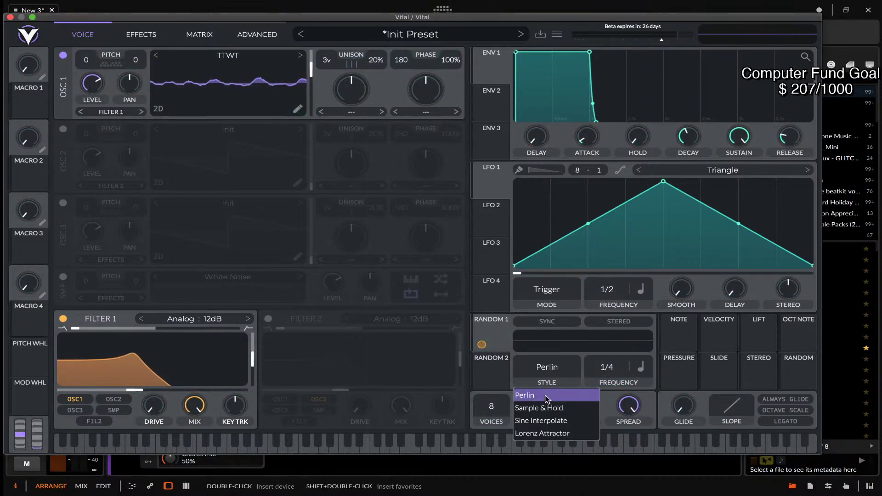
pyautogui.click(521, 353)
pyautogui.click(536, 367)
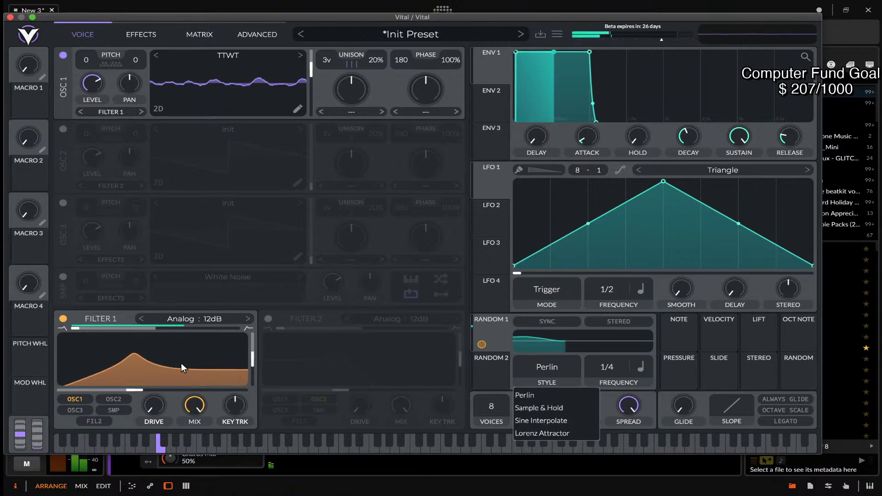
pyautogui.click(136, 390)
pyautogui.moveTo(136, 390); pyautogui.dragTo(158, 388)
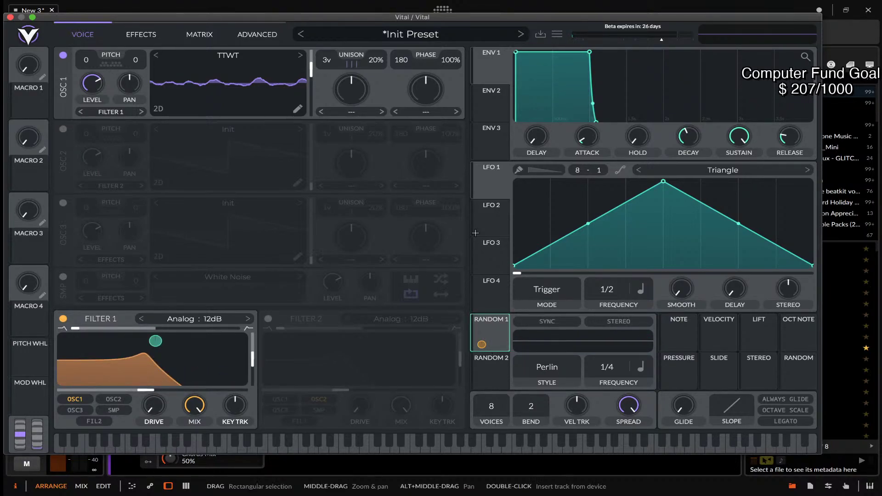
# Assign LFO 1 to oscillator 1's wavetable position and reshape its triangle into a rising ramp.
pyautogui.click(547, 290)
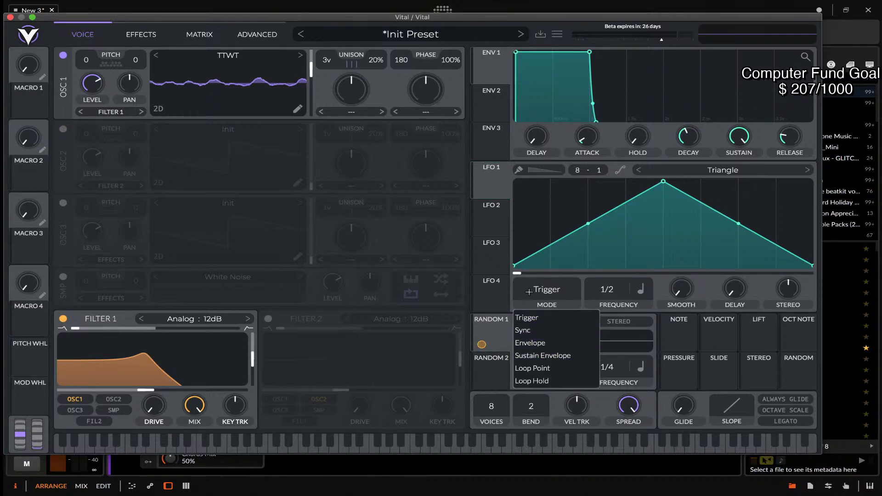
pyautogui.click(319, 236)
pyautogui.moveTo(482, 192); pyautogui.dragTo(297, 82)
pyautogui.moveTo(663, 183); pyautogui.dragTo(829, 158)
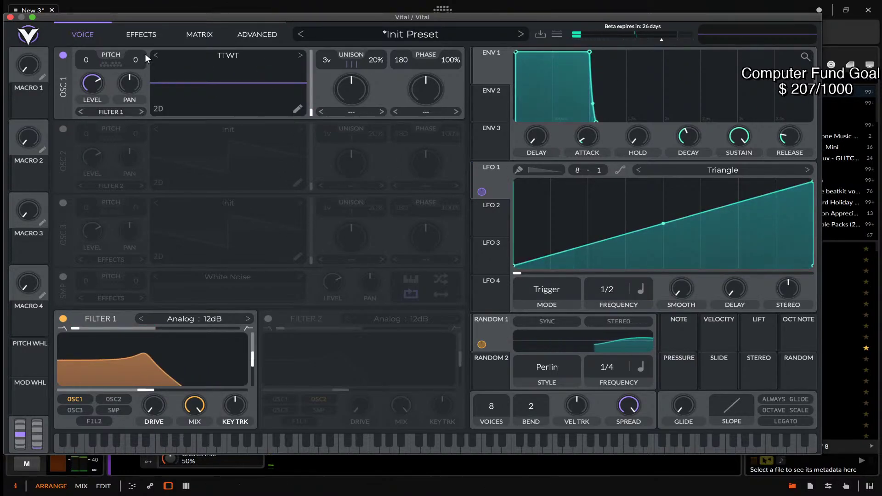
# Enable the Distortion effect with a higher Soft Clip drive and enable the Chorus effect.
pyautogui.click(141, 35)
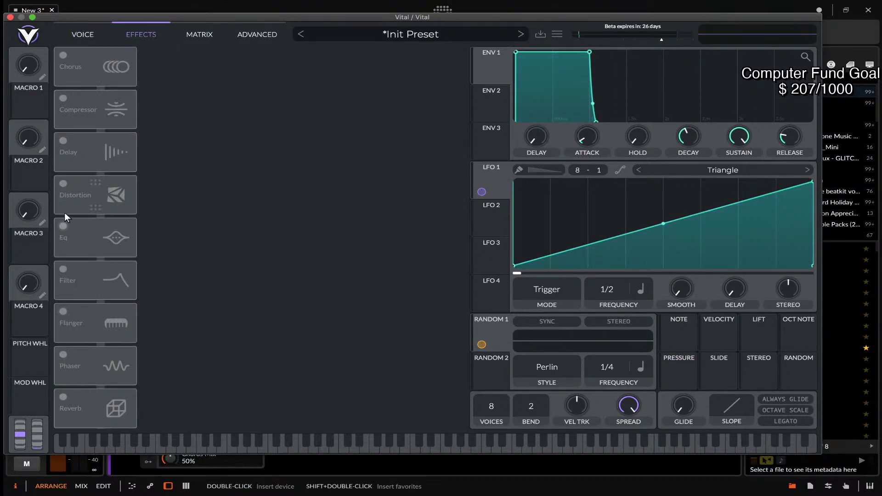
pyautogui.click(63, 184)
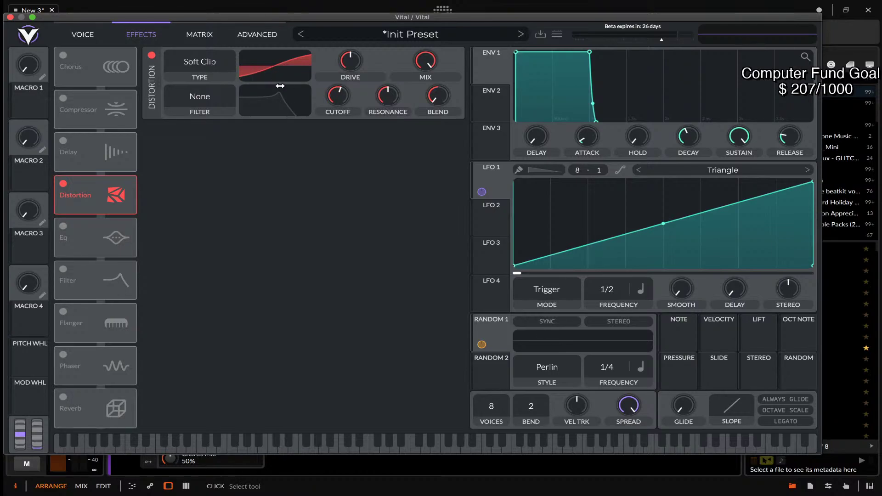
pyautogui.moveTo(350, 59); pyautogui.dragTo(346, 33)
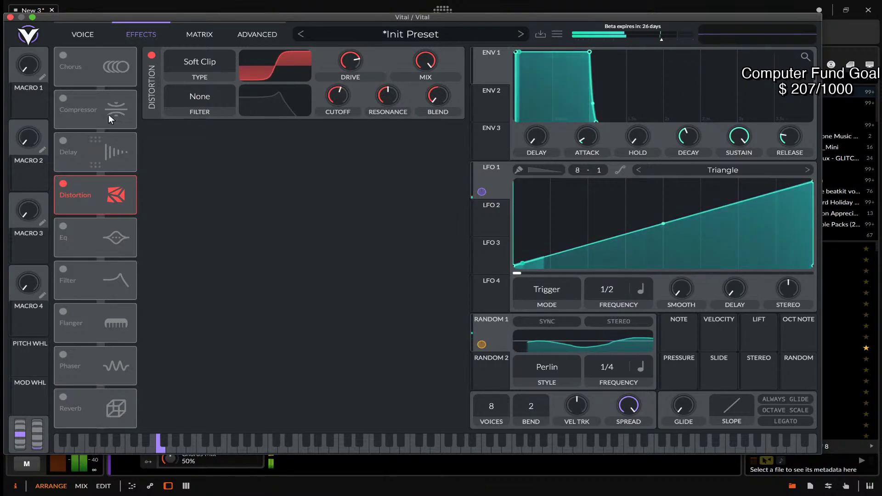
pyautogui.click(63, 55)
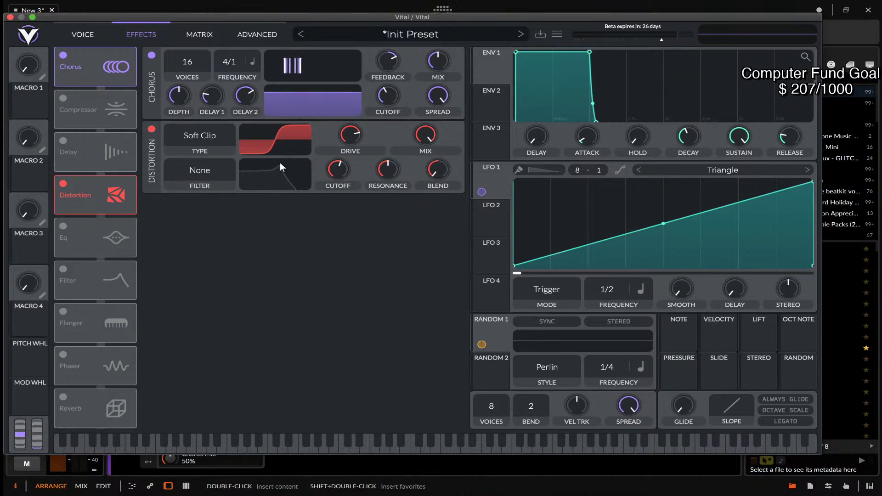
# Enable the EQ, lower the cutoff of its band notch and modulate that cutoff with LFO 1.
pyautogui.click(64, 225)
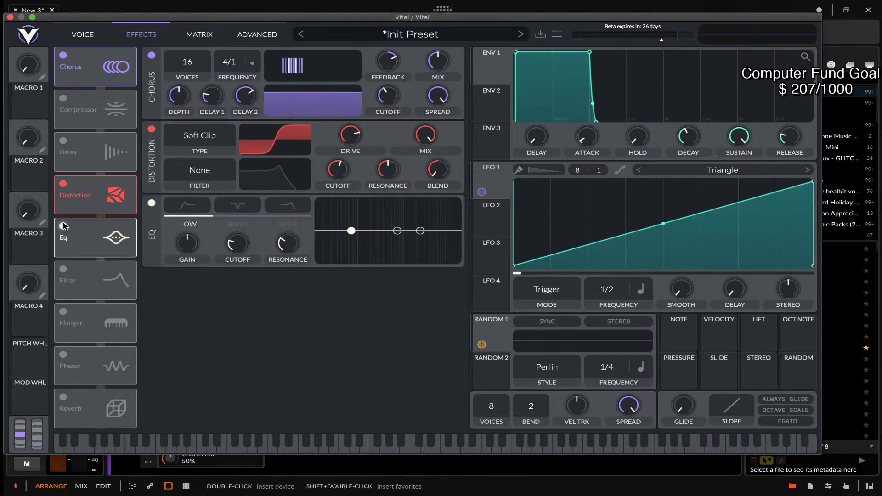
pyautogui.click(238, 221)
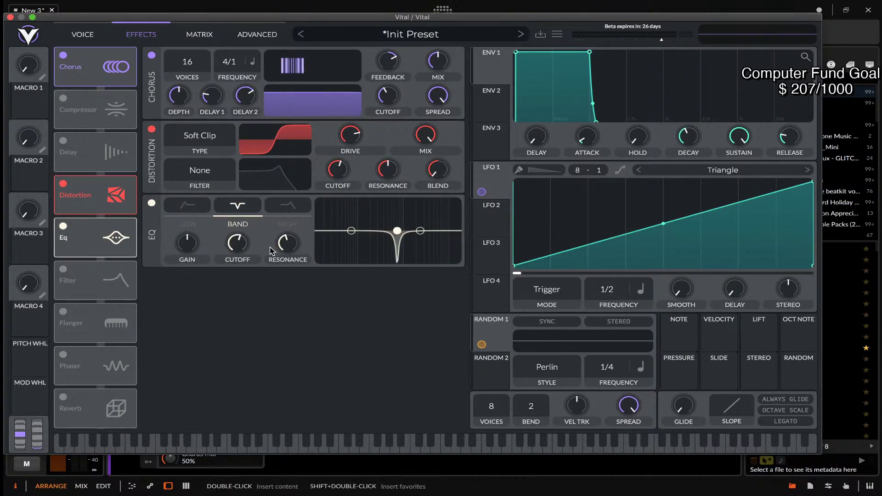
pyautogui.moveTo(238, 248); pyautogui.dragTo(255, 296)
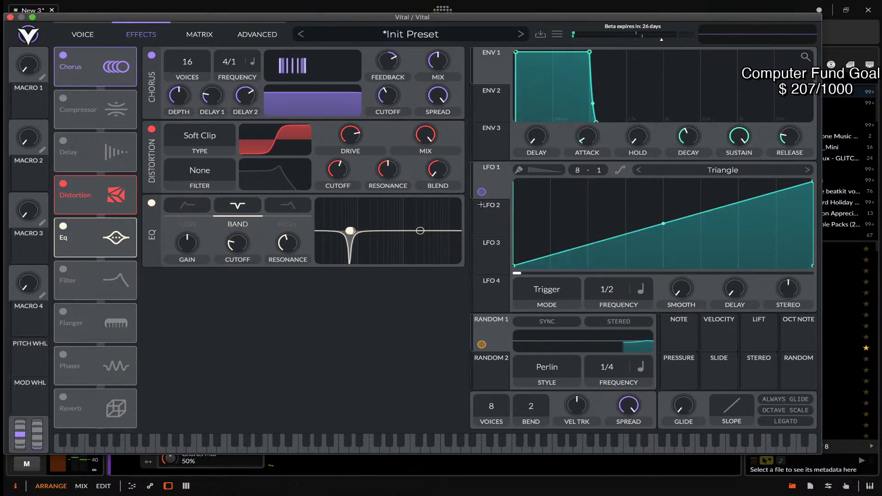
pyautogui.moveTo(482, 192); pyautogui.dragTo(238, 250)
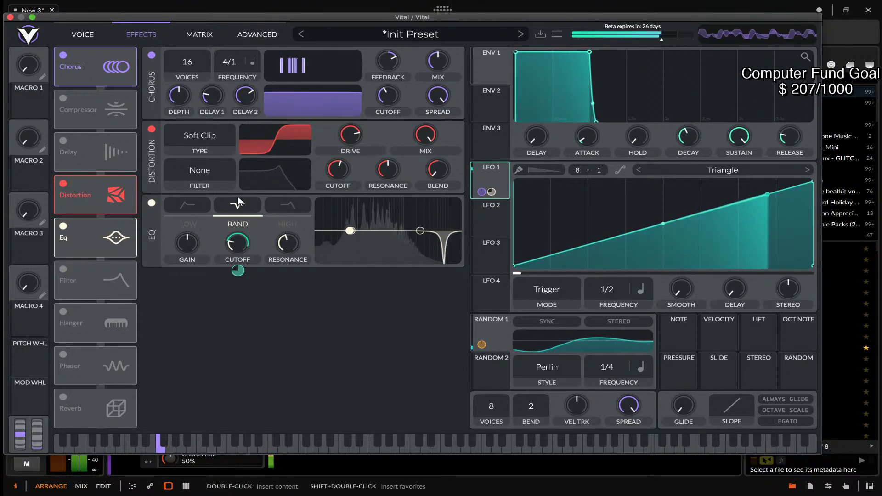
# Enable the Filter effect and modulate its cutoff with LFO 2 by about 93.83.
pyautogui.click(63, 269)
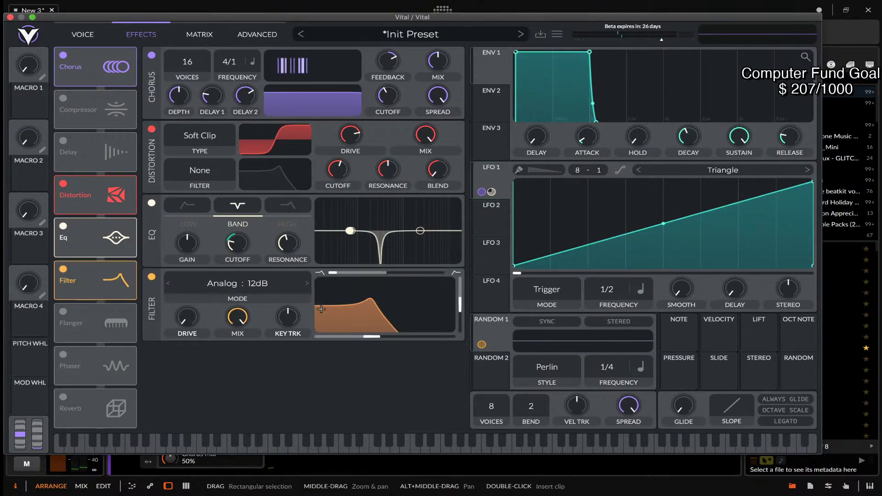
pyautogui.click(498, 218)
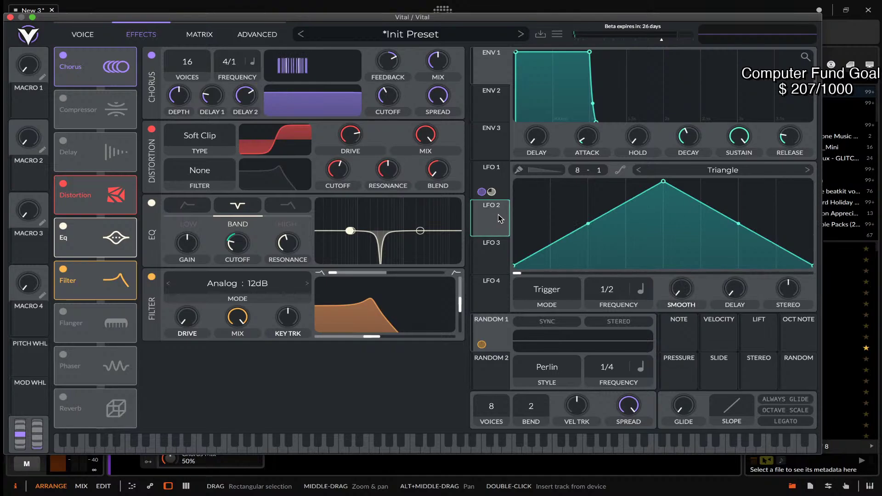
pyautogui.moveTo(494, 222); pyautogui.dragTo(377, 341)
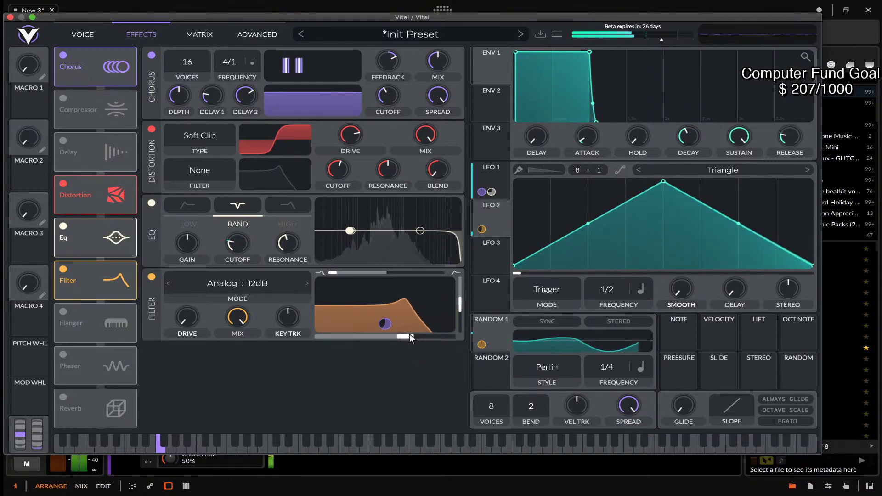
pyautogui.moveTo(385, 324)
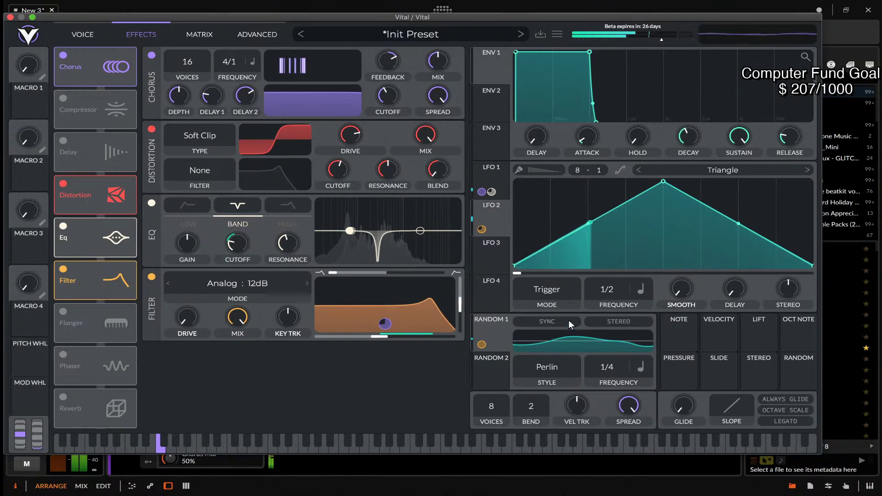
# Make LFO 2's modulation of the Filter effect's cutoff stereo.
pyautogui.rightClick(229, 308)
pyautogui.click(229, 307)
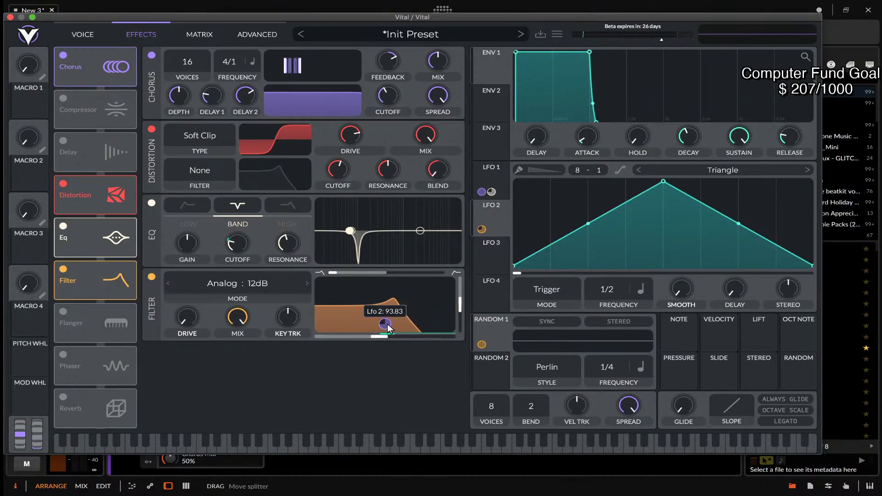
pyautogui.rightClick(385, 324)
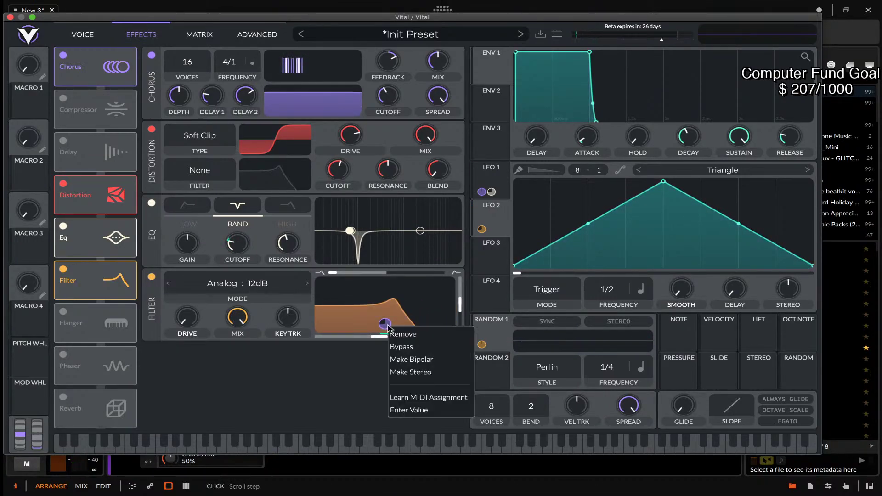
pyautogui.click(416, 372)
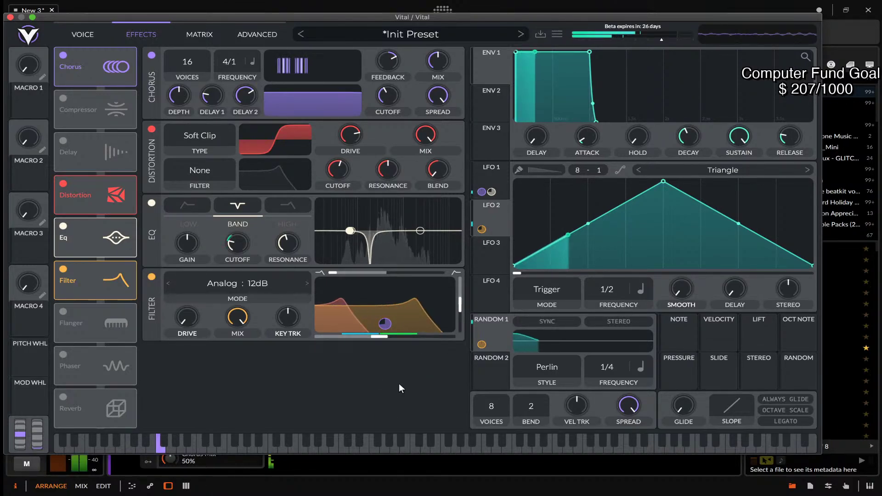
# Turn off the stereo option on LFO 2's modulation of the Filter effect's cutoff and audition the sound.
pyautogui.moveTo(385, 326)
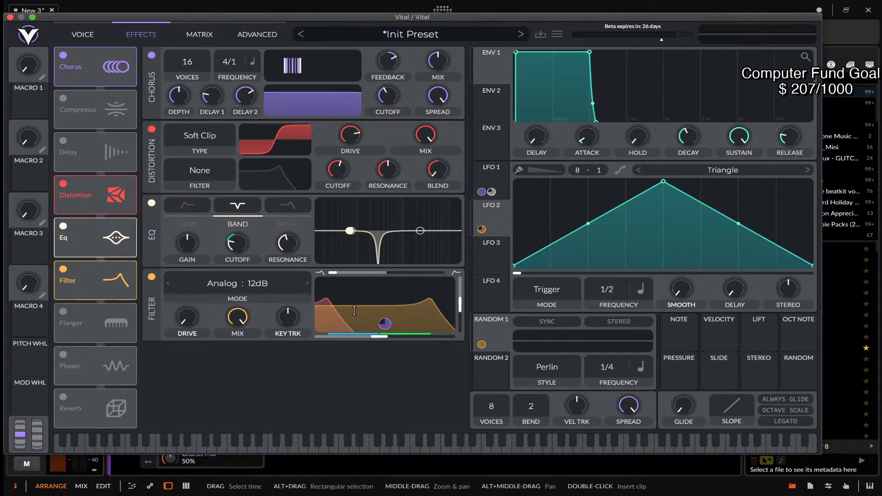
pyautogui.rightClick(385, 324)
pyautogui.click(406, 371)
pyautogui.press('space')
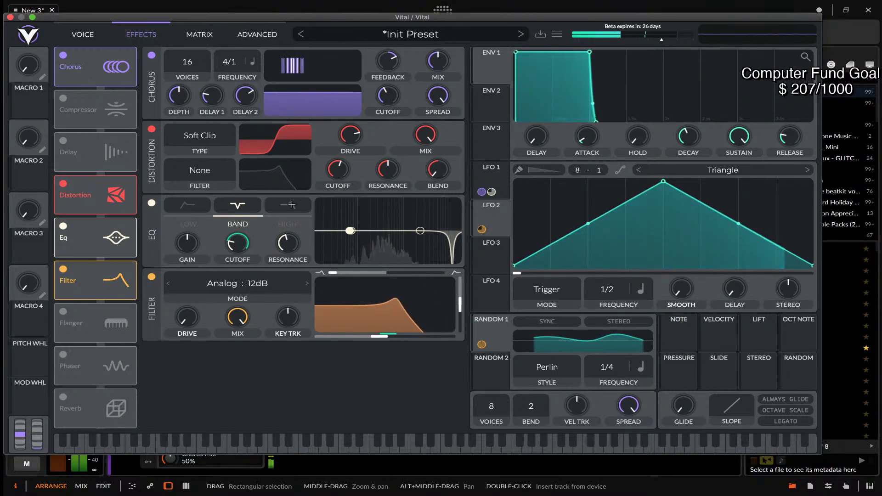
# Enable the Phaser effect with a lower center frequency modulated by LFO 2 and a mix of about 43.54%.
pyautogui.click(63, 353)
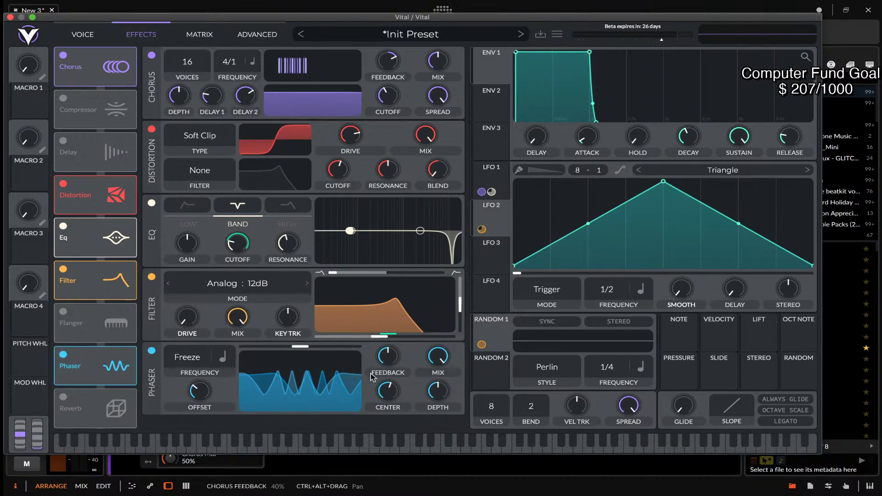
pyautogui.moveTo(389, 391)
pyautogui.mouseDown()
pyautogui.moveTo(389, 408)
pyautogui.moveTo(385, 363)
pyautogui.moveTo(391, 389)
pyautogui.mouseUp()
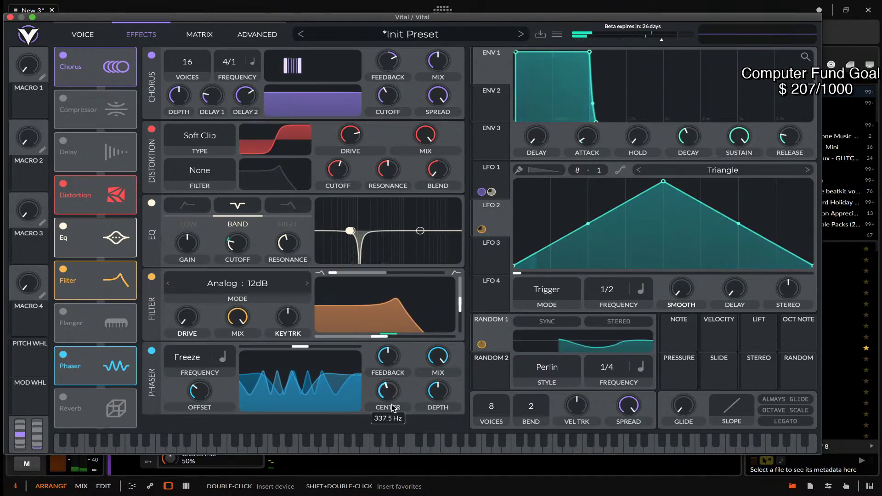
pyautogui.moveTo(488, 221); pyautogui.dragTo(385, 401)
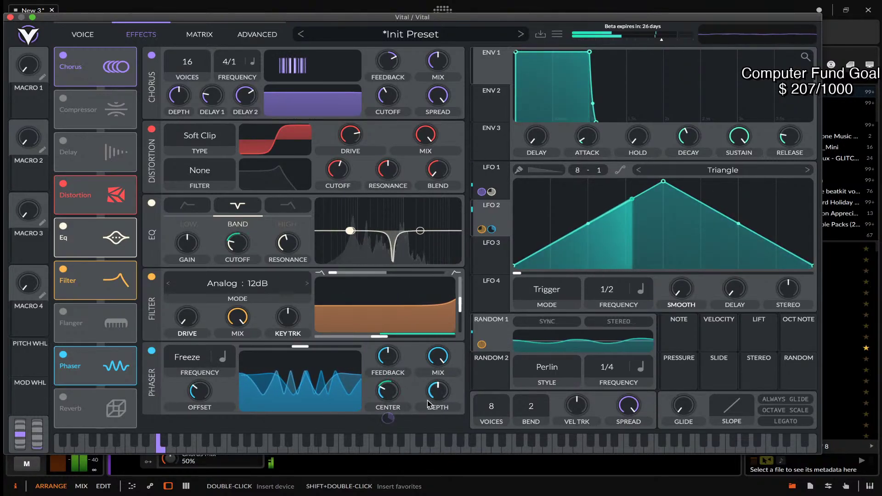
pyautogui.moveTo(451, 374); pyautogui.dragTo(442, 422)
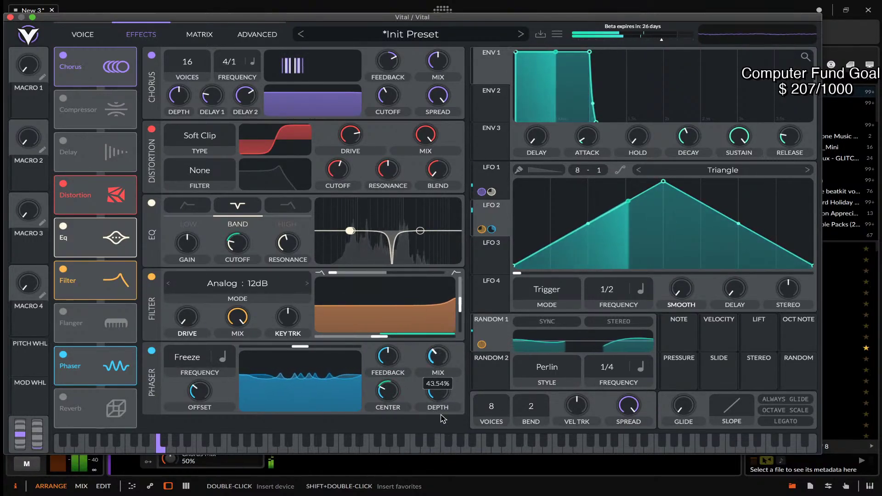
# Set oscillator 1's spectral morph to Vocode and modulate the morph amount with LFO 1.
pyautogui.click(82, 35)
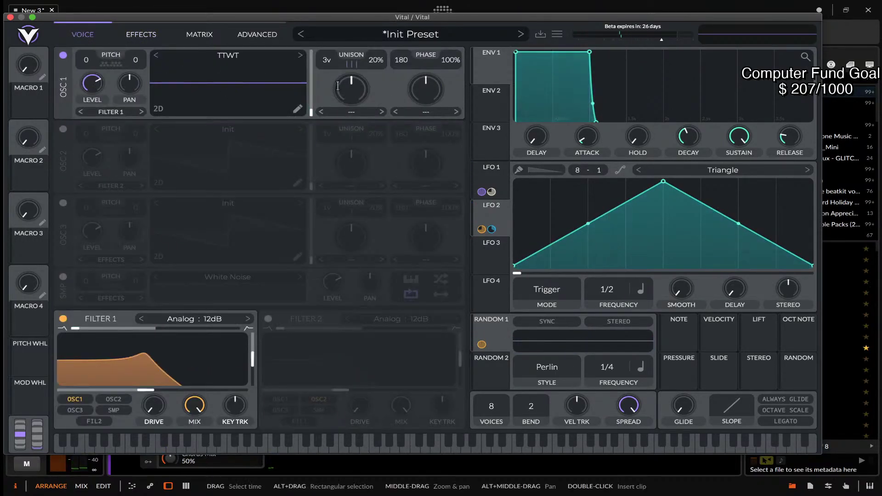
pyautogui.click(355, 113)
pyautogui.click(353, 153)
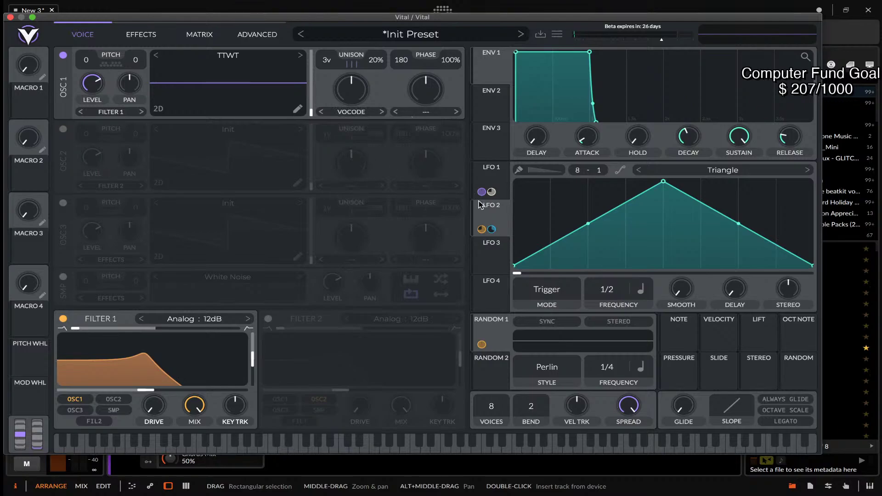
pyautogui.moveTo(493, 176); pyautogui.dragTo(352, 92)
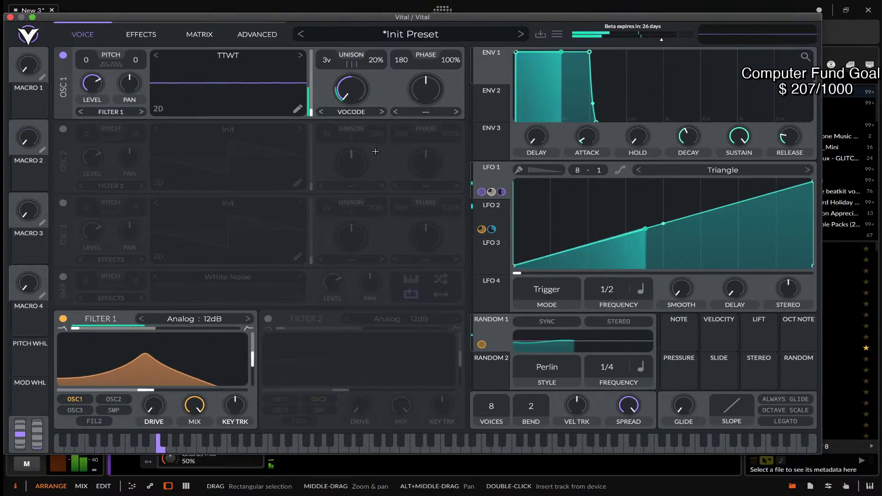
pyautogui.moveTo(351, 88); pyautogui.dragTo(351, 70)
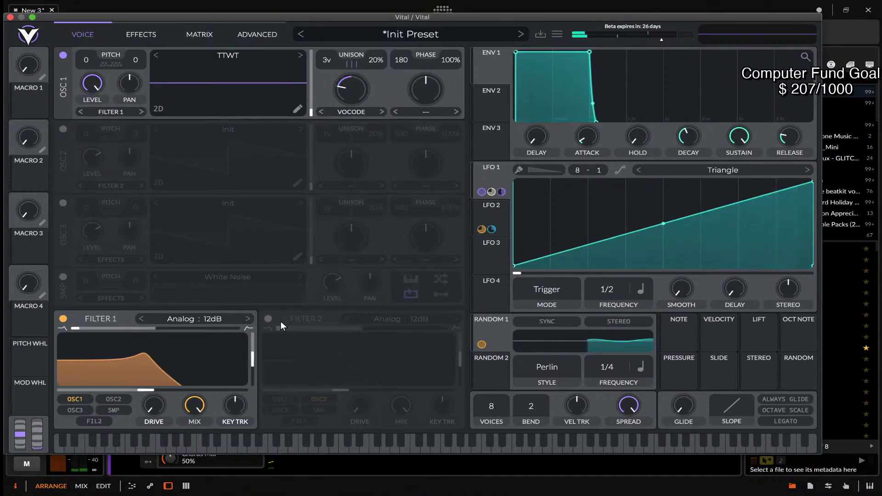
# Enable Filter 2 with the Analog 12dB type.
pyautogui.click(268, 319)
pyautogui.click(404, 321)
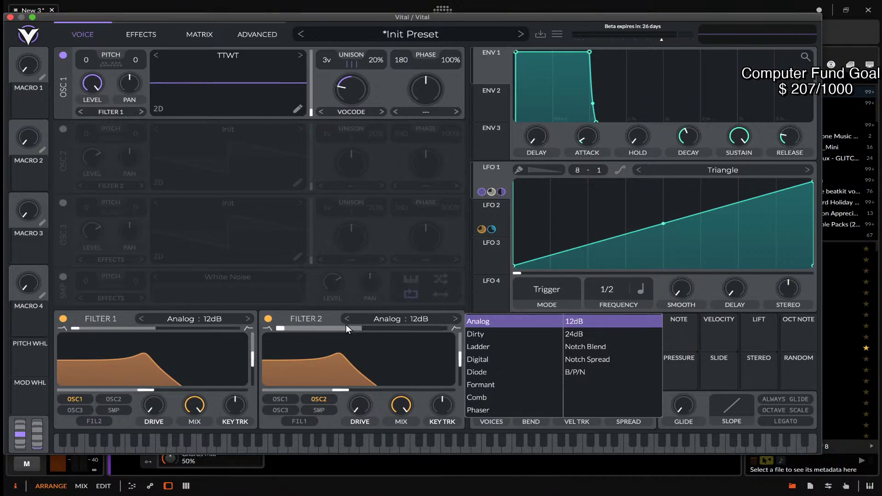
pyautogui.click(327, 317)
pyautogui.click(280, 400)
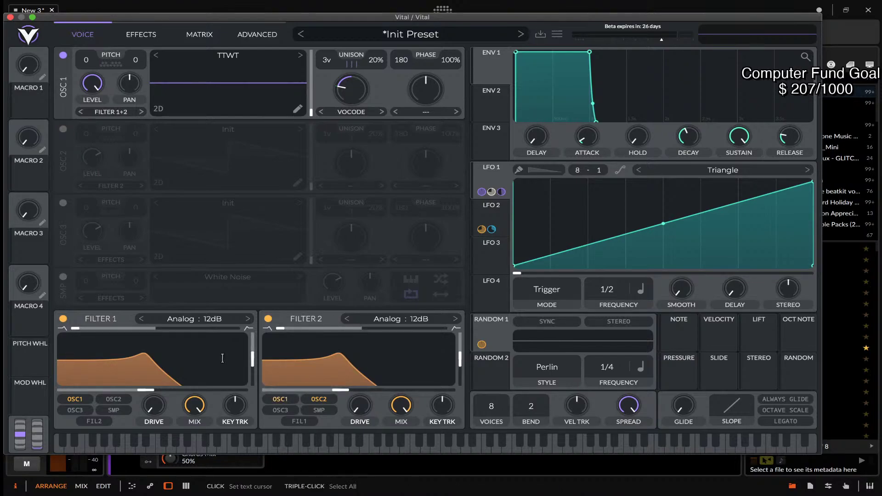
pyautogui.click(104, 111)
pyautogui.click(99, 122)
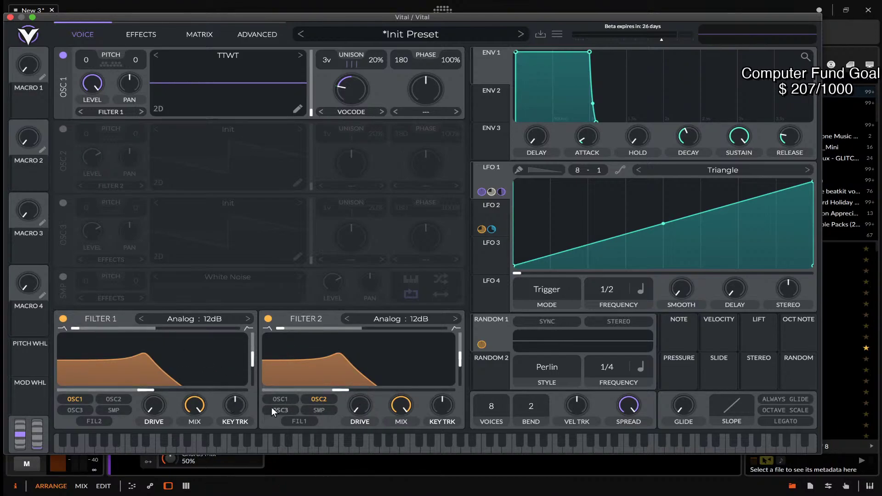
# Feed Filter 2 from Filter 1 instead of oscillator 2, and raise its drive and cutoff.
pyautogui.click(294, 422)
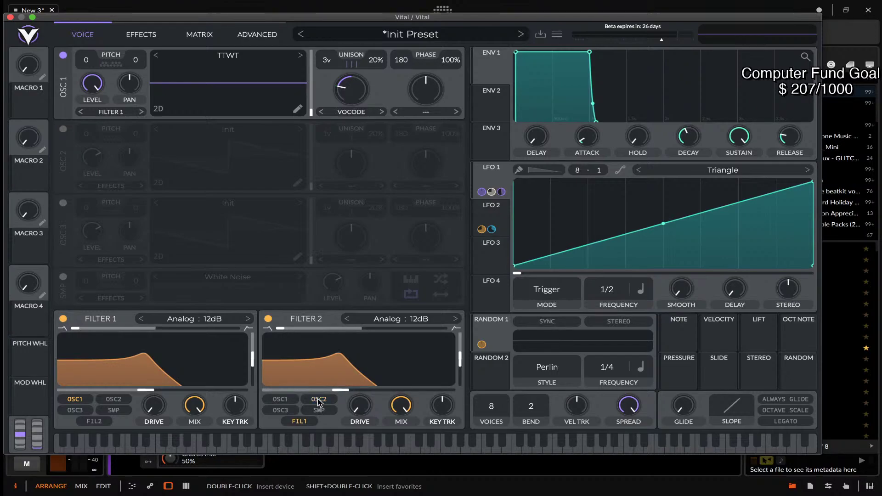
pyautogui.moveTo(359, 406); pyautogui.dragTo(361, 342)
pyautogui.moveTo(343, 390); pyautogui.dragTo(370, 367)
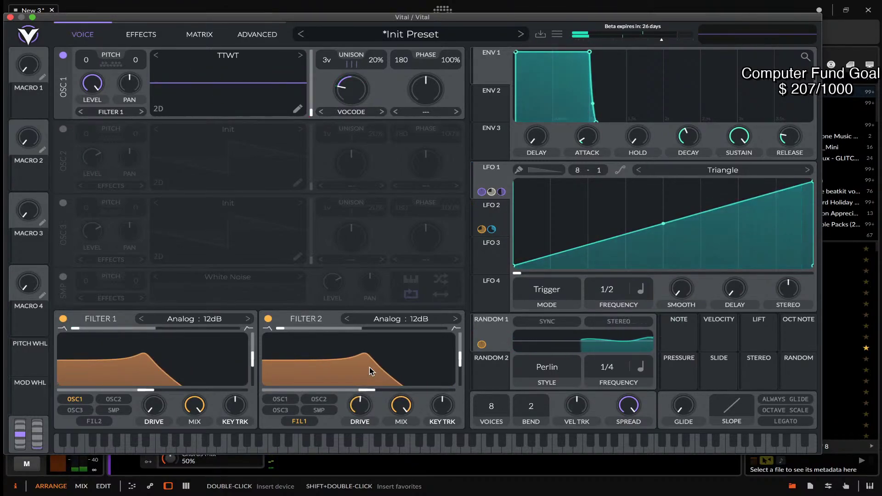
pyautogui.moveTo(371, 382); pyautogui.dragTo(445, 388)
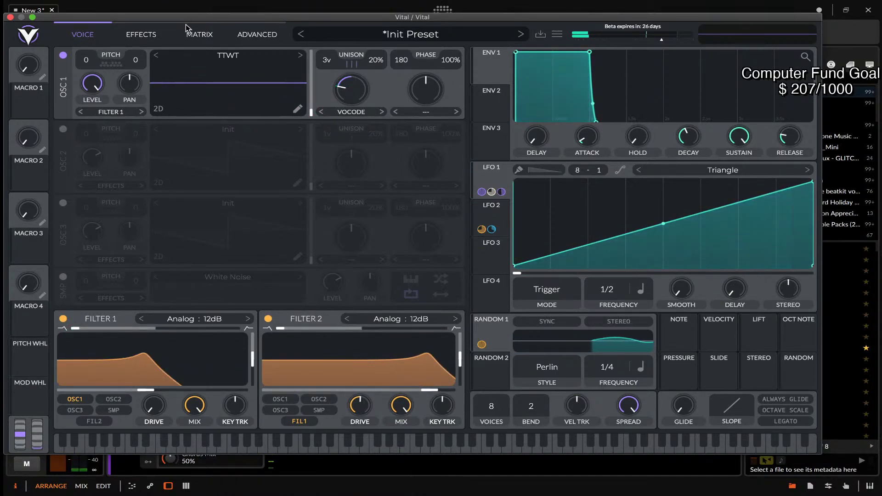
# In the modulation matrix, select the Random 1 to Filter 1 Blend row and reset its morph to the default value.
pyautogui.click(152, 35)
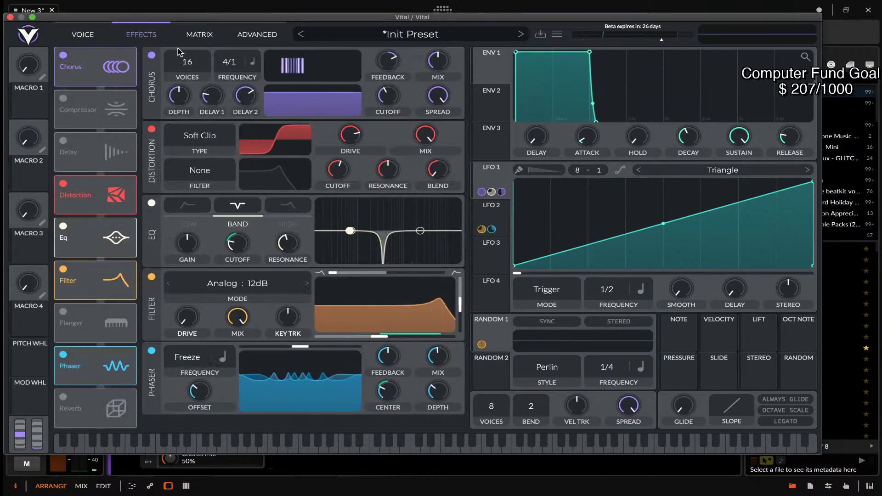
pyautogui.click(199, 35)
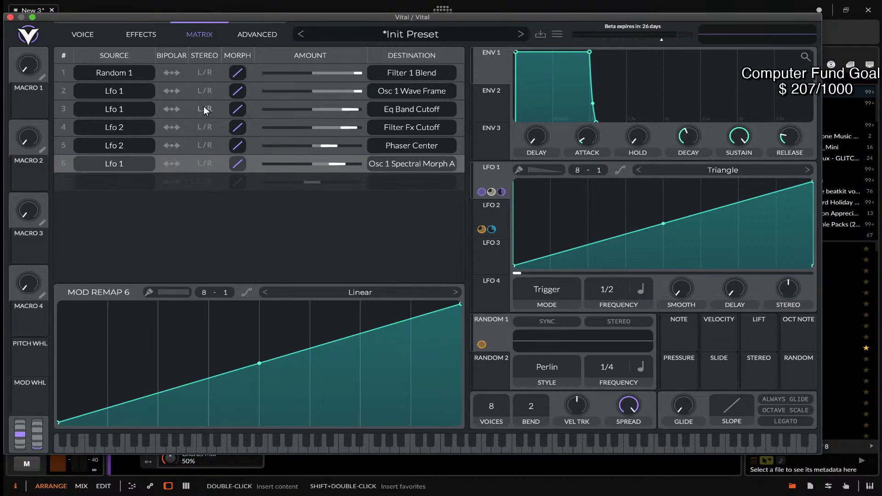
pyautogui.click(238, 72)
pyautogui.moveTo(238, 60); pyautogui.dragTo(245, 77)
pyautogui.rightClick(239, 75)
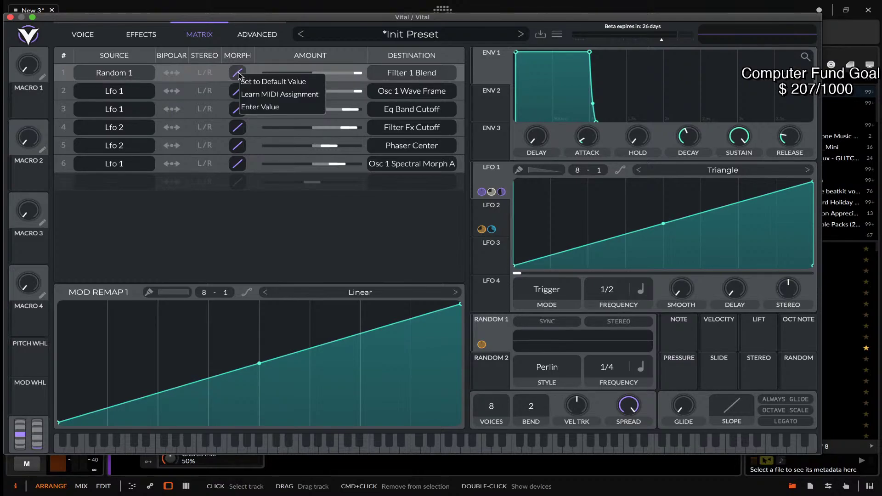
pyautogui.click(266, 81)
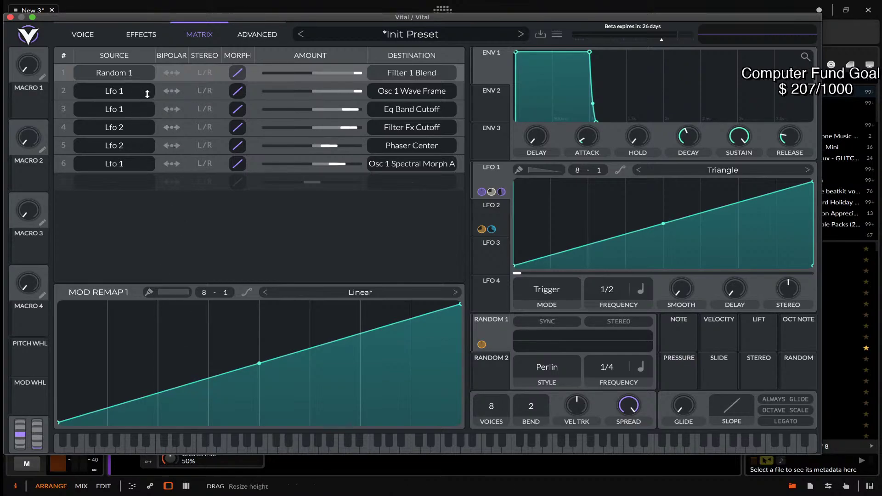
# Shape the start of the Mod Remap 1 curve with a high peak at the first gridline and dips at the second and fourth.
pyautogui.doubleClick(131, 318)
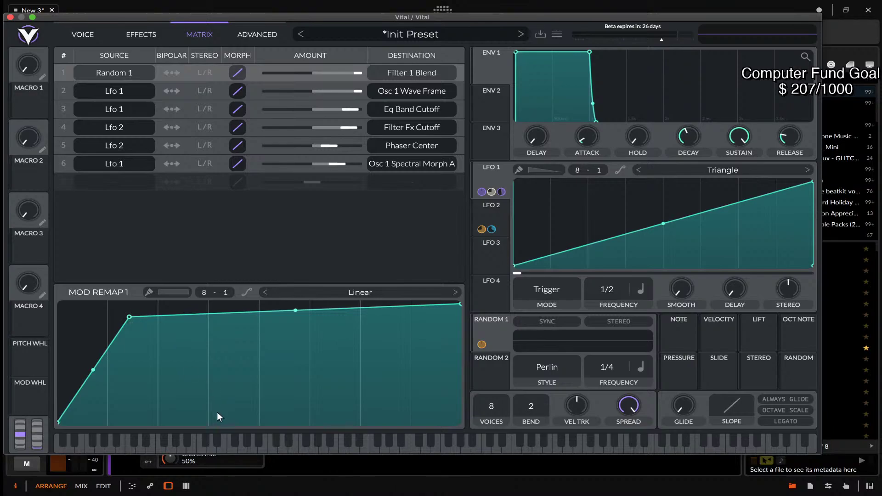
pyautogui.moveTo(131, 318); pyautogui.dragTo(111, 314)
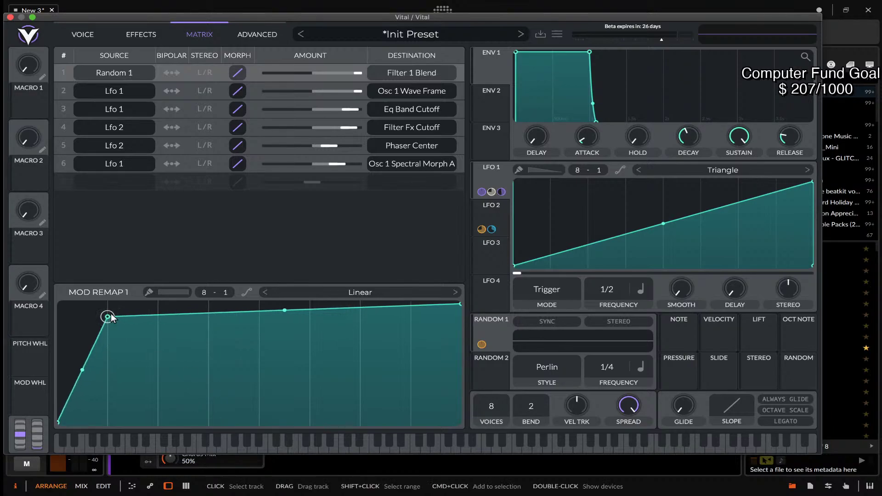
pyautogui.doubleClick(156, 363)
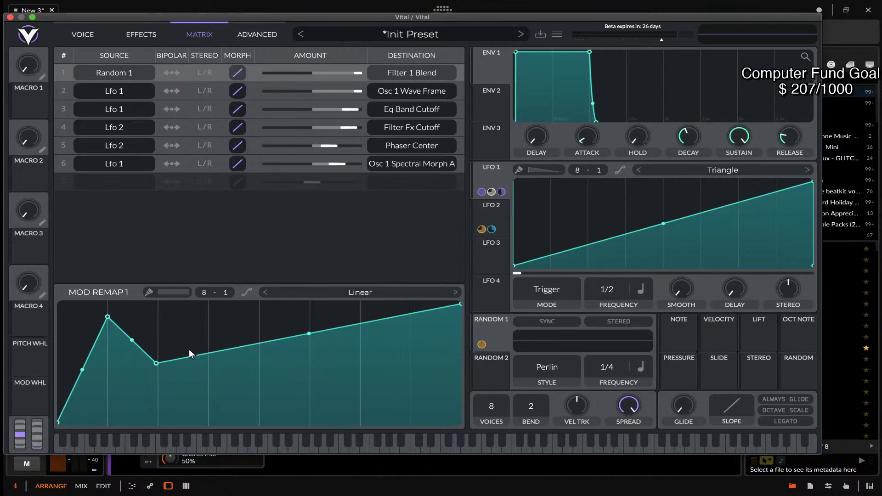
pyautogui.doubleClick(257, 342)
pyautogui.moveTo(257, 343); pyautogui.dragTo(260, 387)
# Add a peak at the fifth gridline of the Mod Remap 1 curve and a curved drop to a dip at the sixth.
pyautogui.moveTo(360, 345); pyautogui.dragTo(310, 320)
pyautogui.moveTo(387, 313); pyautogui.dragTo(380, 362)
pyautogui.doubleClick(360, 319)
pyautogui.moveTo(361, 319); pyautogui.dragTo(361, 385)
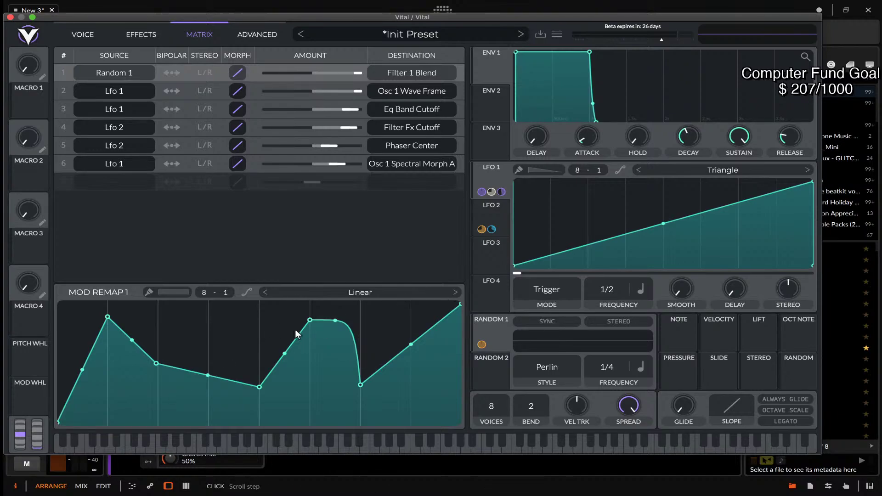
# Insert another peak and dip mid-curve in Mod Remap 1, and finish it with a seventh-gridline peak falling to zero at the end.
pyautogui.moveTo(259, 387); pyautogui.dragTo(195, 382)
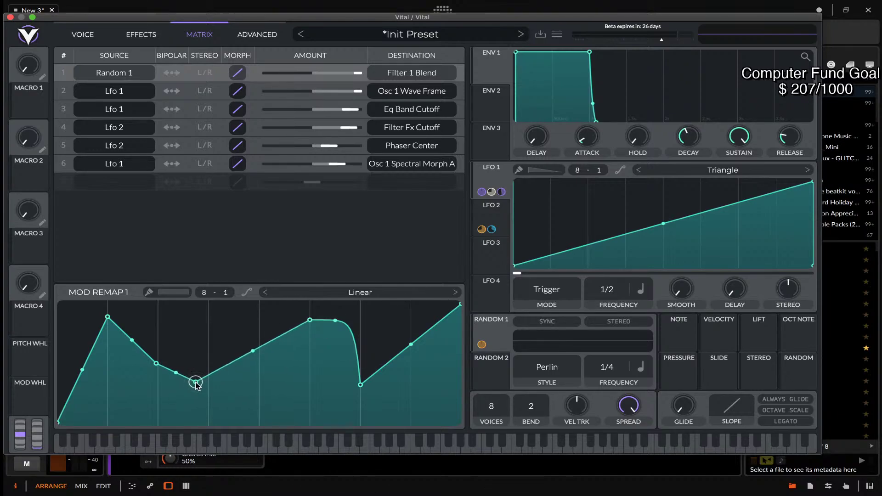
pyautogui.doubleClick(237, 330)
pyautogui.doubleClick(253, 363)
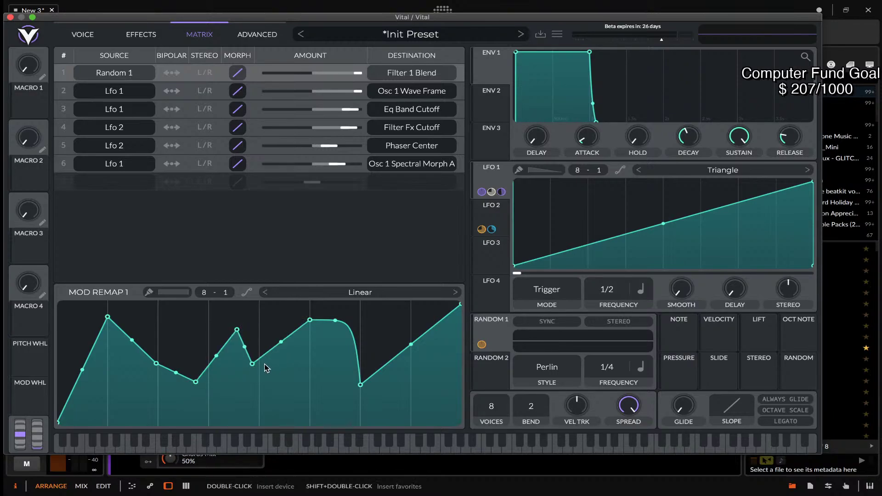
pyautogui.moveTo(252, 364); pyautogui.dragTo(279, 368)
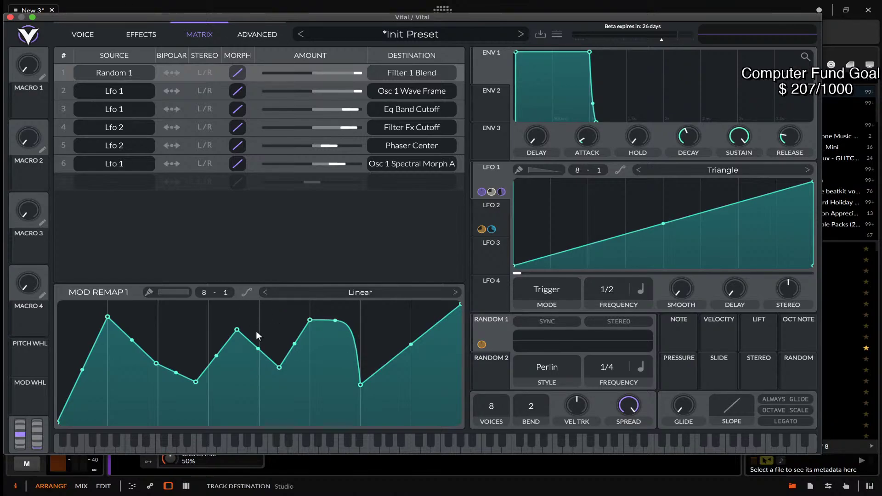
pyautogui.moveTo(279, 367); pyautogui.dragTo(259, 394)
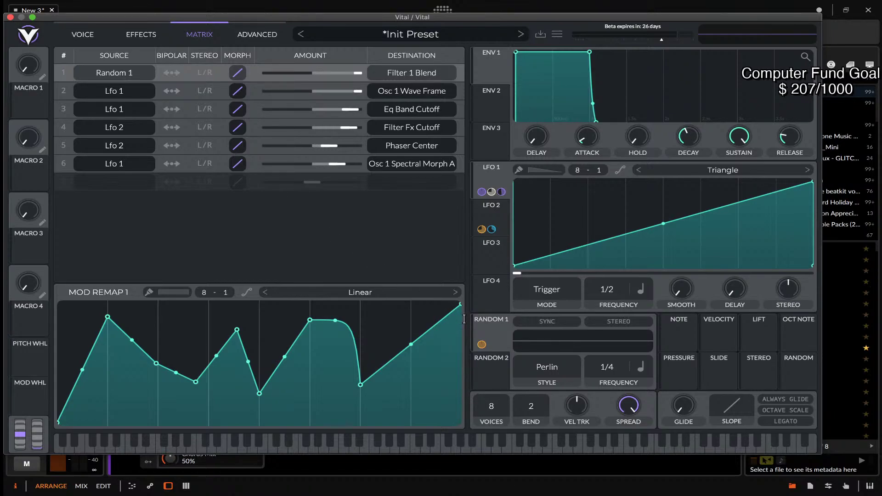
pyautogui.doubleClick(418, 323)
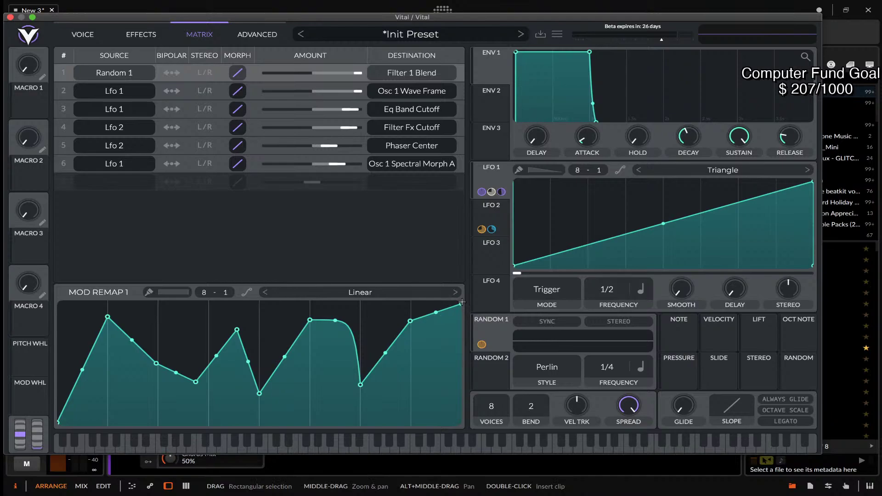
pyautogui.moveTo(458, 306); pyautogui.dragTo(465, 425)
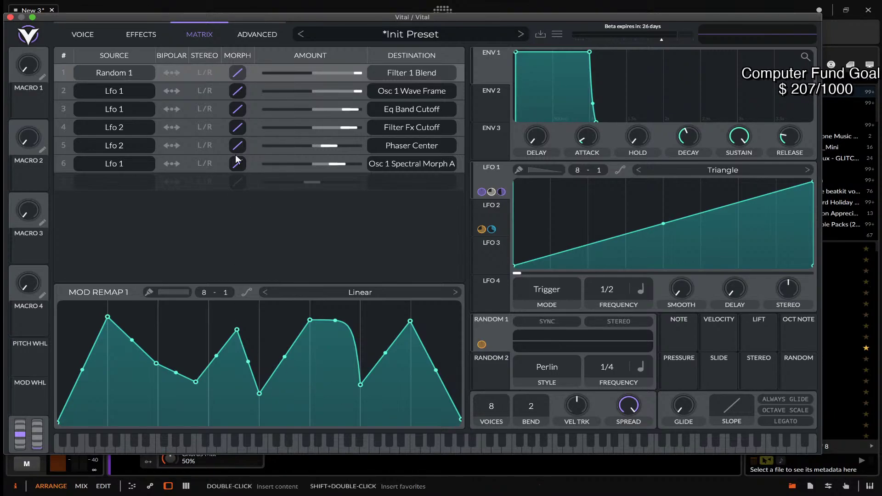
# Raise oscillator 1's table, spectral and distortion spread in the advanced unison settings, and lower its unison blend.
pyautogui.click(247, 36)
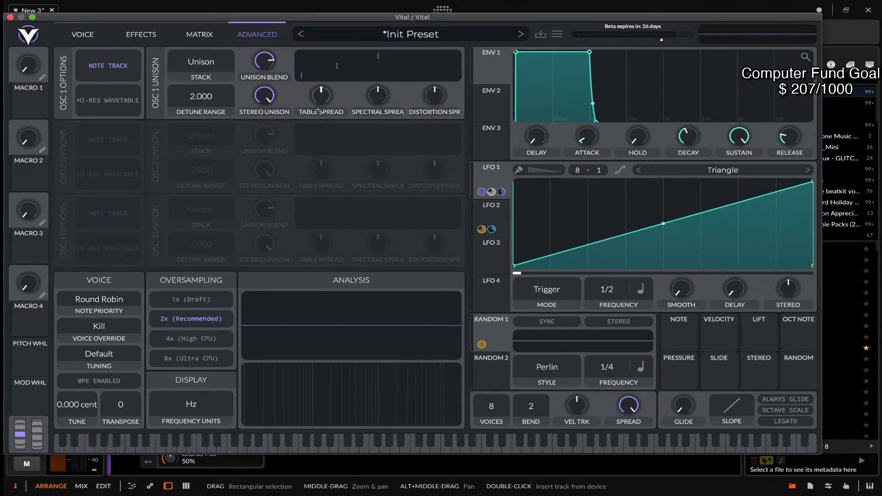
pyautogui.moveTo(320, 97); pyautogui.dragTo(422, 75)
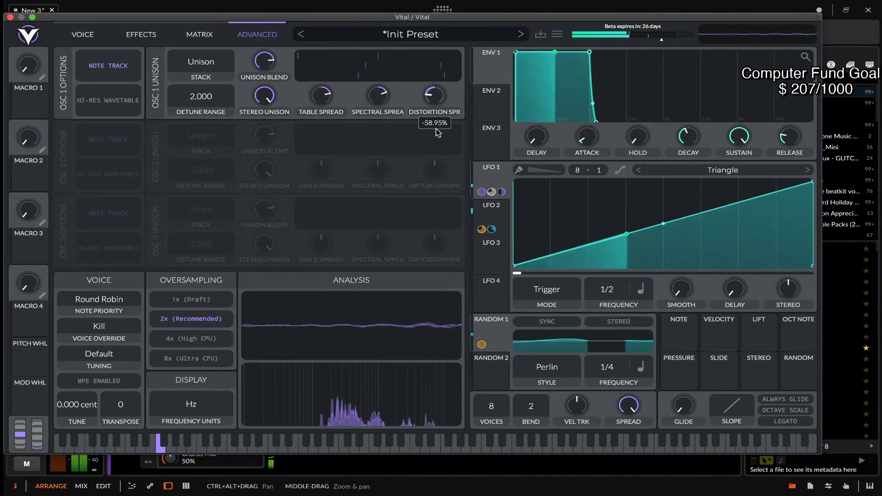
pyautogui.moveTo(264, 62); pyautogui.dragTo(274, 129)
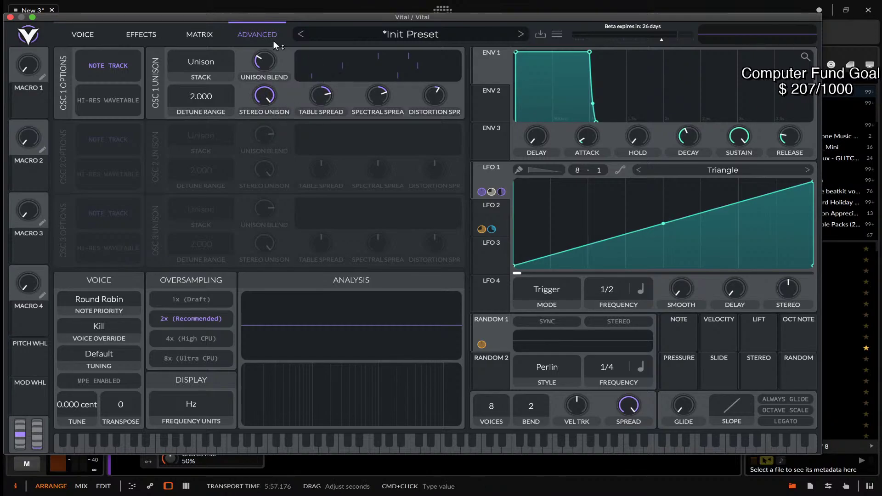
# Disable oscillator 1 and enable oscillator 2 with its Init wavetable.
pyautogui.click(83, 35)
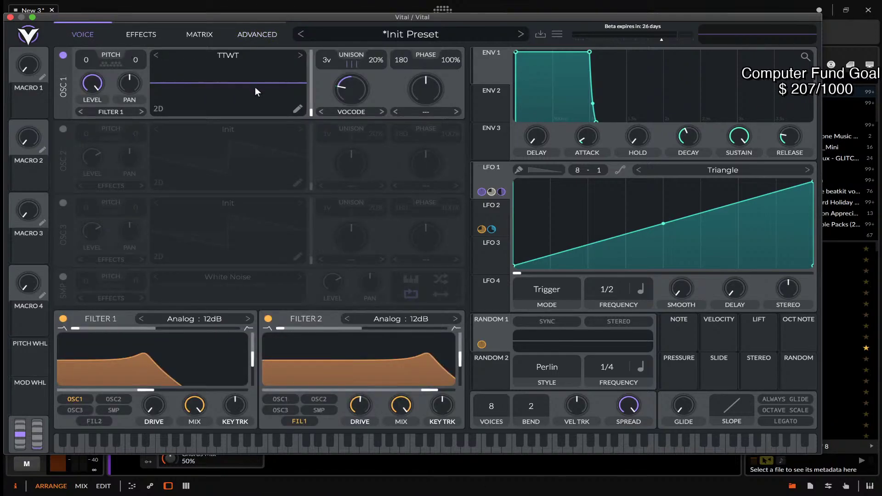
pyautogui.click(63, 54)
pyautogui.click(63, 128)
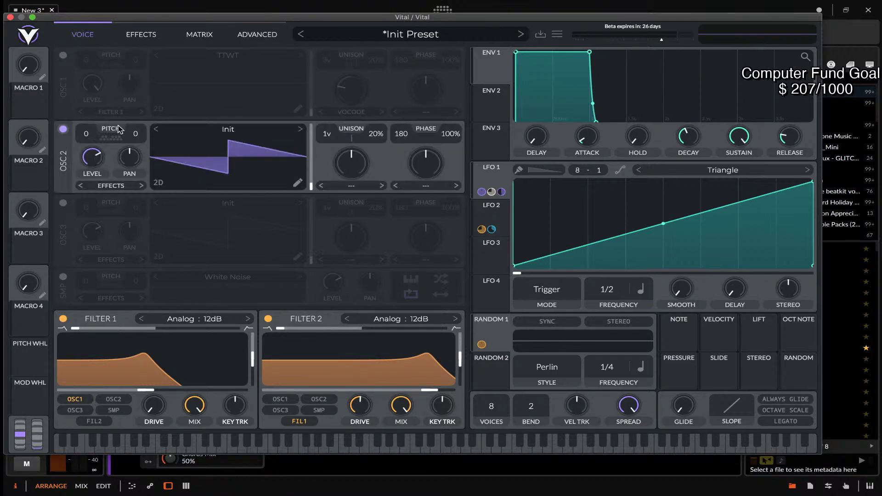
# Initialize the preset and open oscillator 1's Init wavetable in the wavetable editor.
pyautogui.click(556, 36)
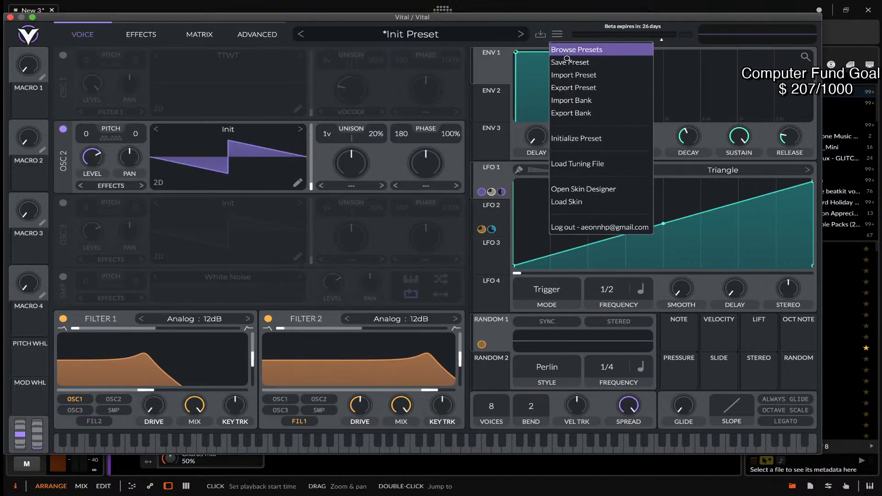
pyautogui.click(579, 148)
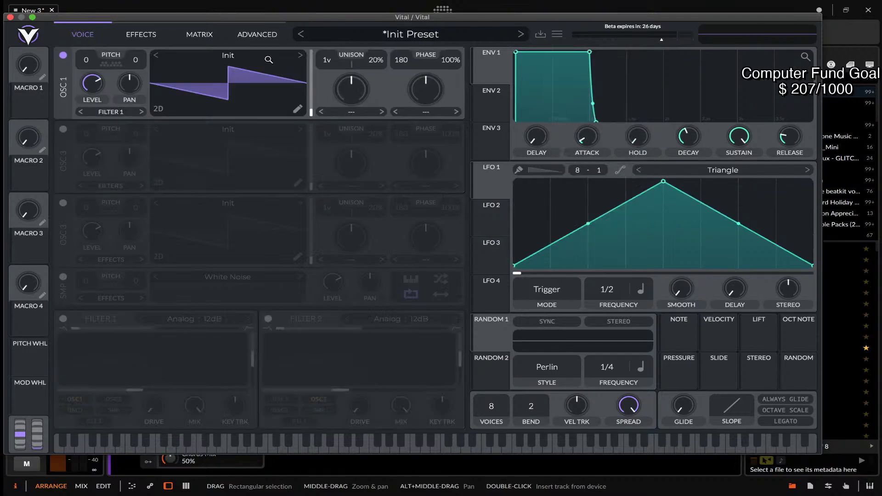
pyautogui.click(297, 109)
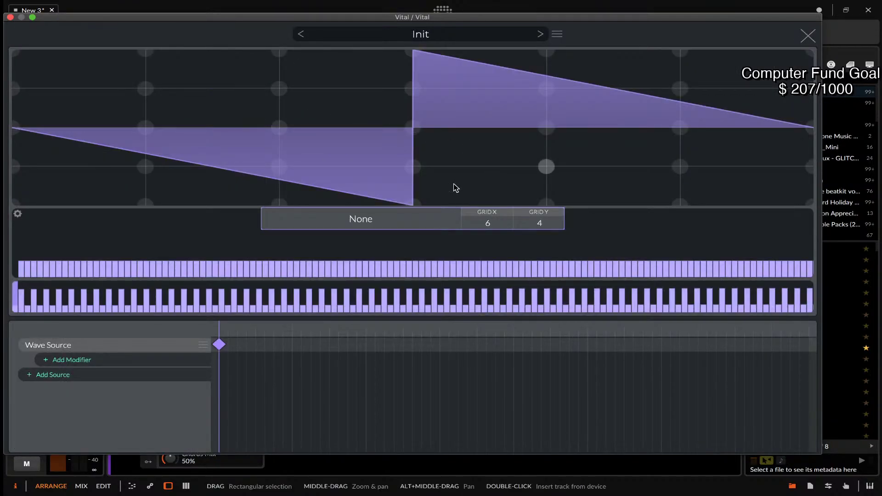
# Set the wave source's blend mode to Waveform Blend and check the source's reset and remove options.
pyautogui.click(351, 221)
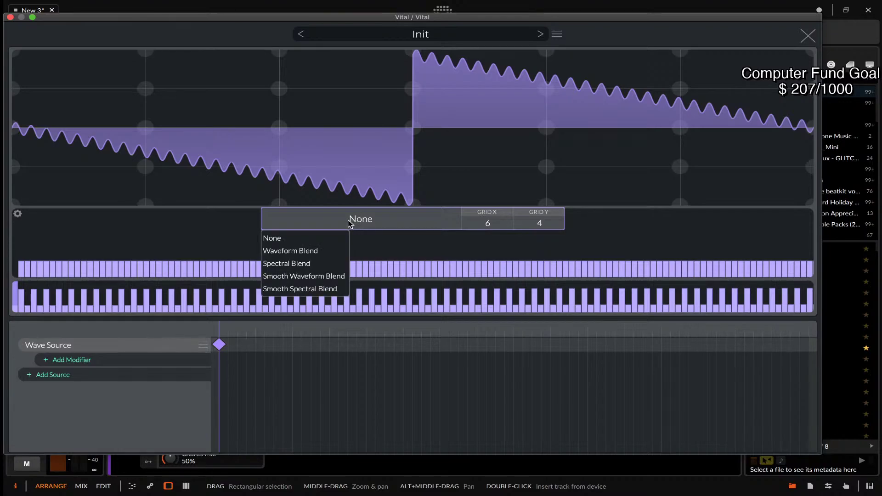
pyautogui.click(288, 250)
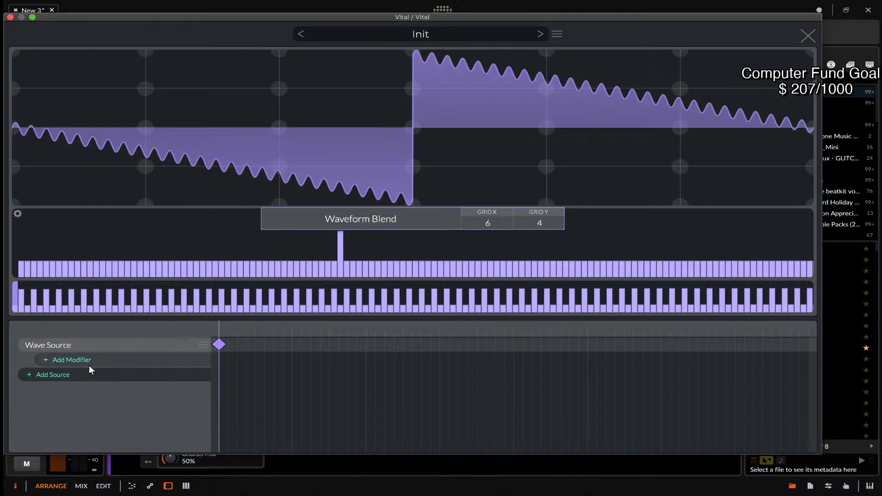
pyautogui.moveTo(219, 345)
pyautogui.mouseDown()
pyautogui.moveTo(809, 346)
pyautogui.moveTo(223, 353)
pyautogui.moveTo(784, 344)
pyautogui.moveTo(368, 348)
pyautogui.moveTo(225, 344)
pyautogui.moveTo(213, 334)
pyautogui.mouseUp()
pyautogui.click(202, 344)
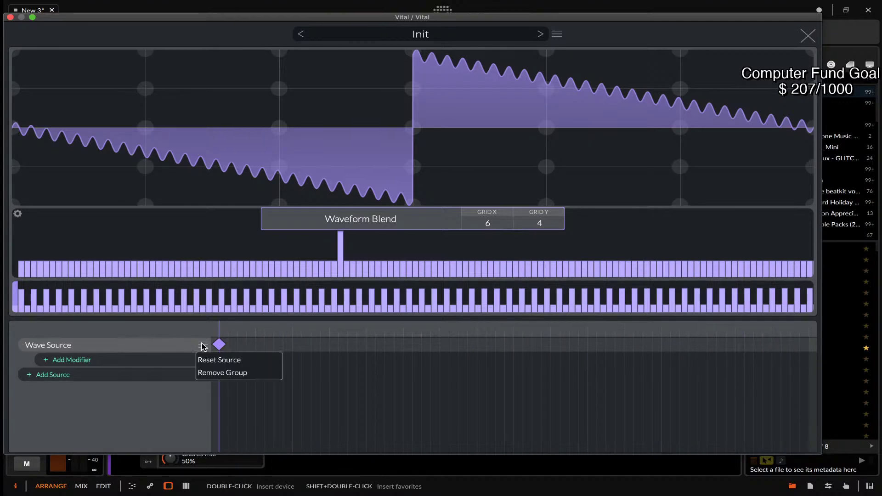
pyautogui.click(205, 360)
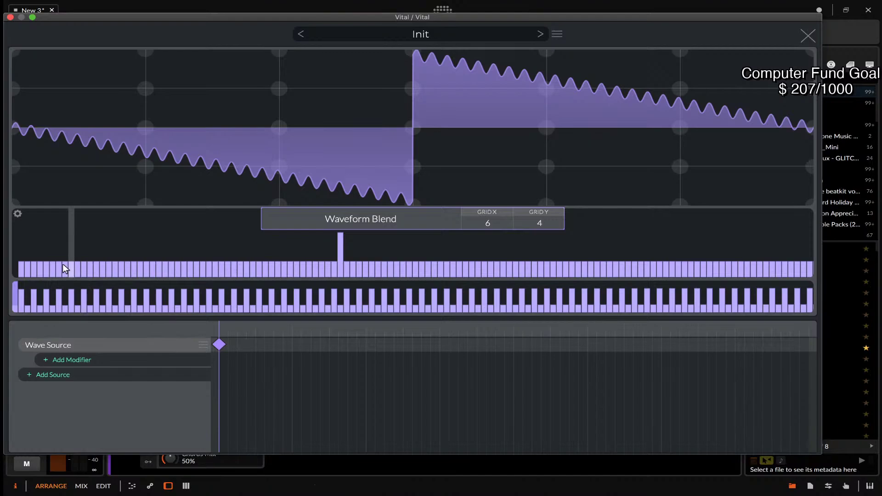
# Set the harmonics display of the Init wave to Zoom 1x and Power Scale.
pyautogui.click(21, 211)
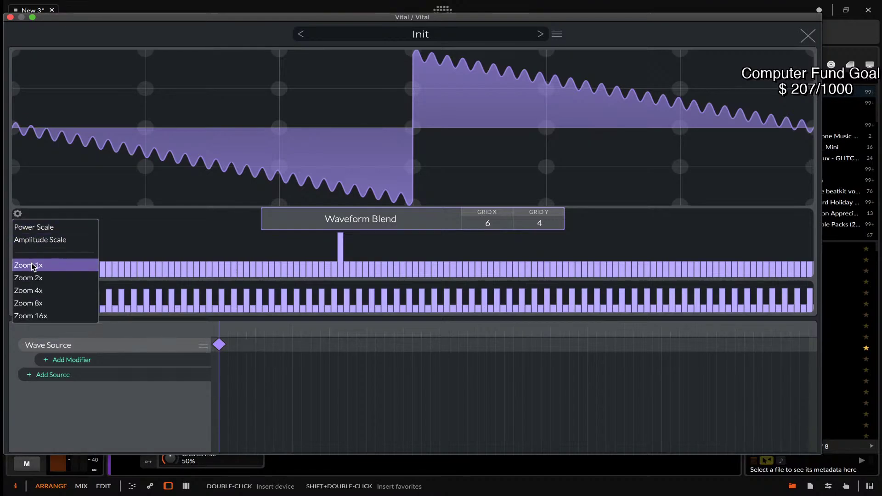
pyautogui.click(32, 265)
pyautogui.click(18, 214)
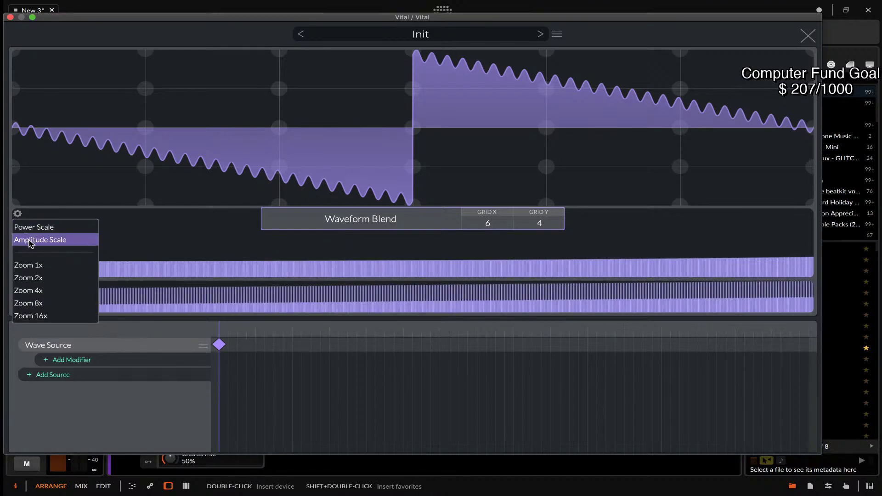
pyautogui.click(27, 229)
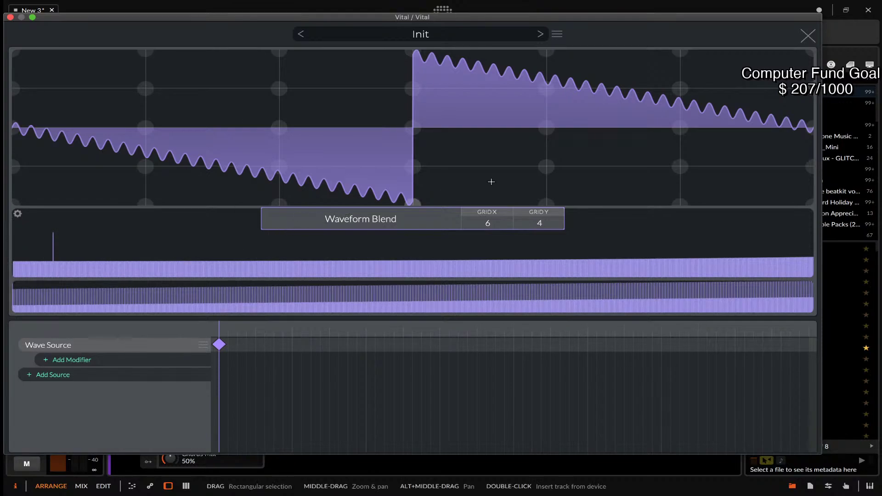
# Redraw the start of the waveform as a straight line falling from maximum to half height at the first vertical gridline.
pyautogui.moveTo(16, 55); pyautogui.dragTo(141, 89)
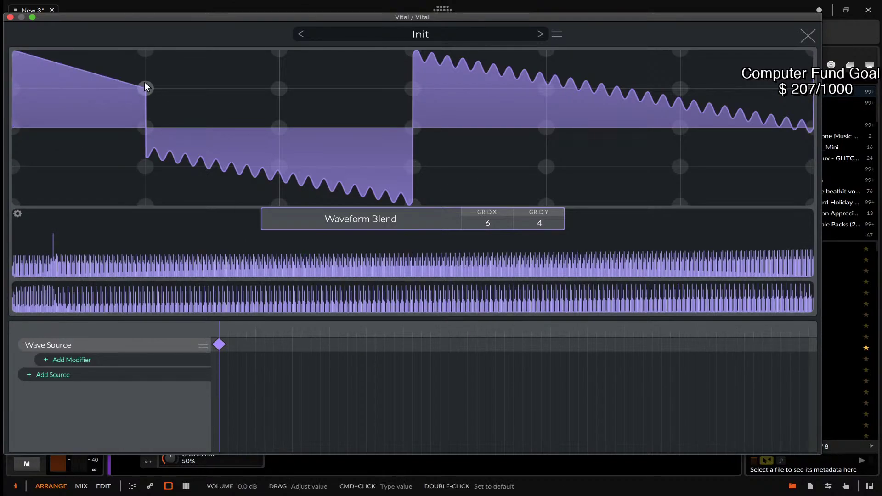
# Draw a falling ramp from the peak to the midline across the second grid column, and flip the waveform vertically and horizontally.
pyautogui.moveTo(145, 54)
pyautogui.mouseDown()
pyautogui.moveTo(146, 65)
pyautogui.moveTo(280, 114)
pyautogui.moveTo(279, 125)
pyautogui.mouseUp()
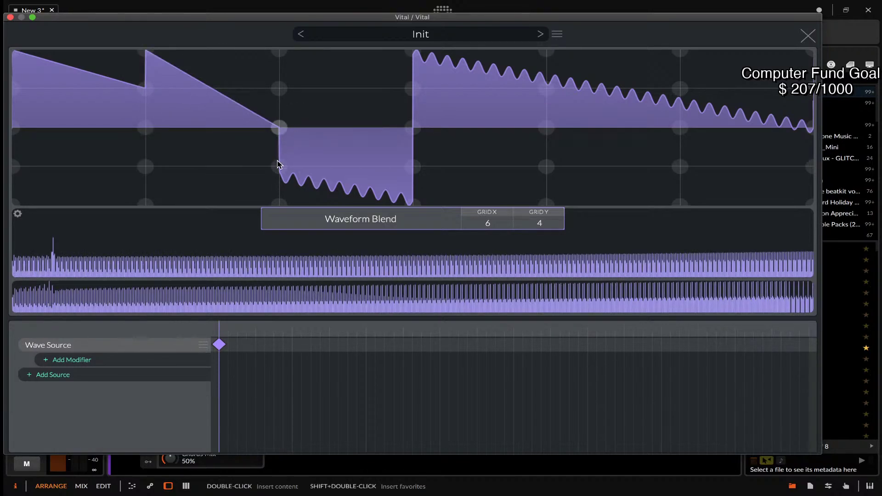
pyautogui.rightClick(279, 174)
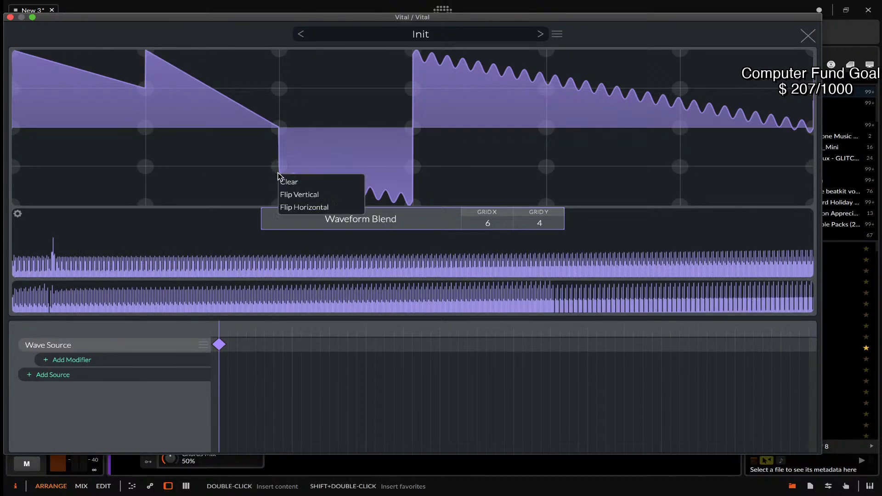
pyautogui.click(298, 195)
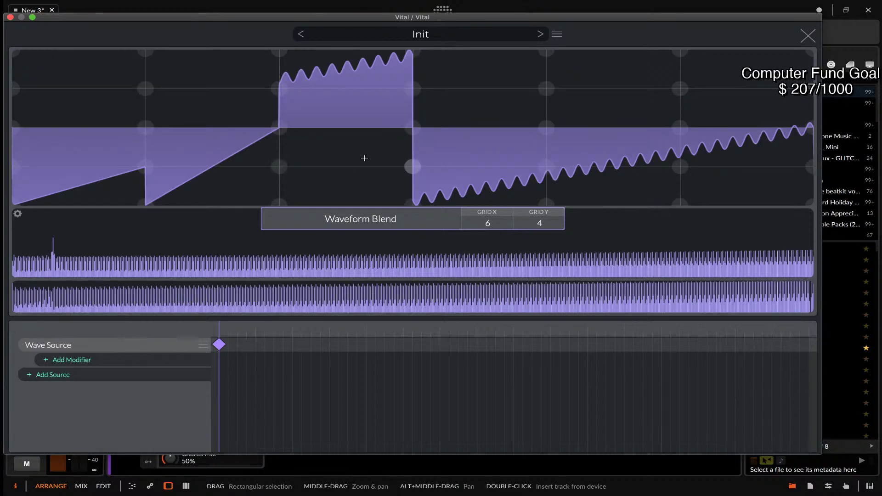
pyautogui.rightClick(348, 162)
pyautogui.click(368, 197)
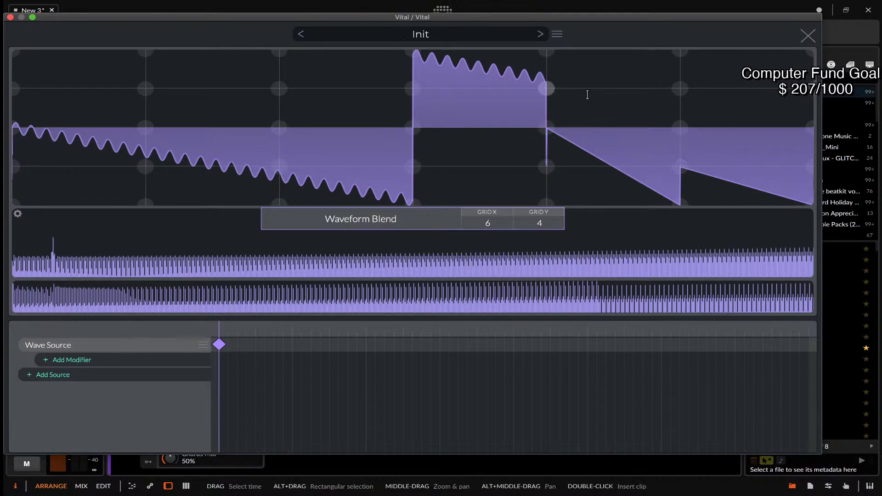
pyautogui.click(557, 35)
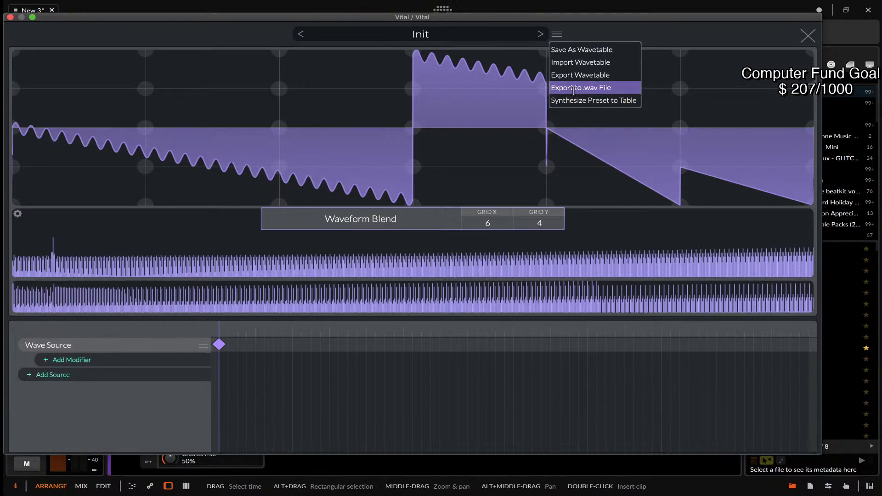
pyautogui.click(569, 65)
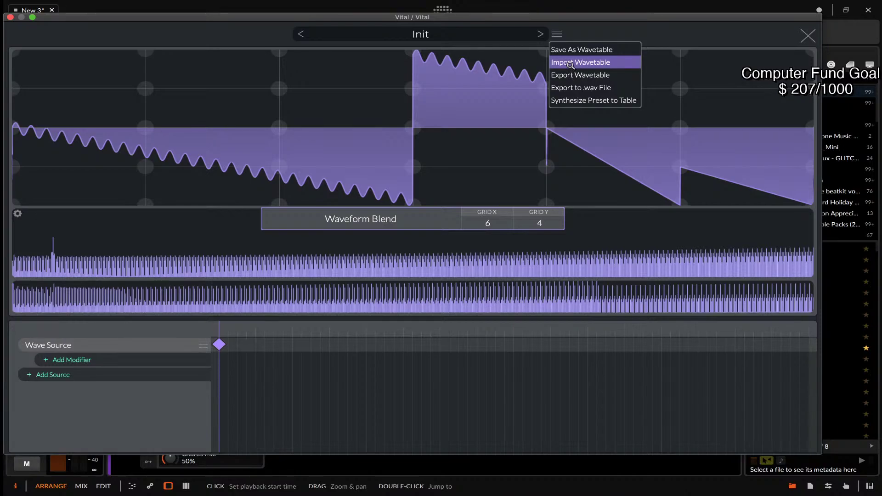
pyautogui.click(317, 88)
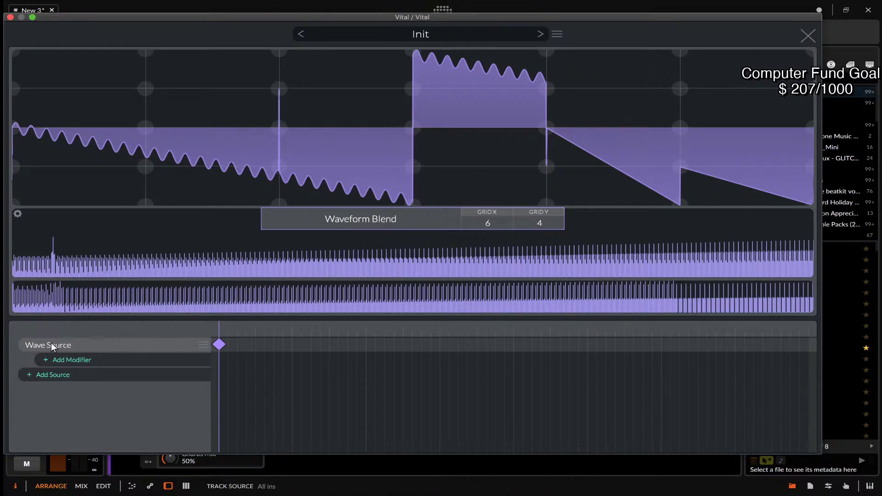
# Add a Phase Shift modifier to the wave source and move its keyframe a short way along the timeline.
pyautogui.click(60, 359)
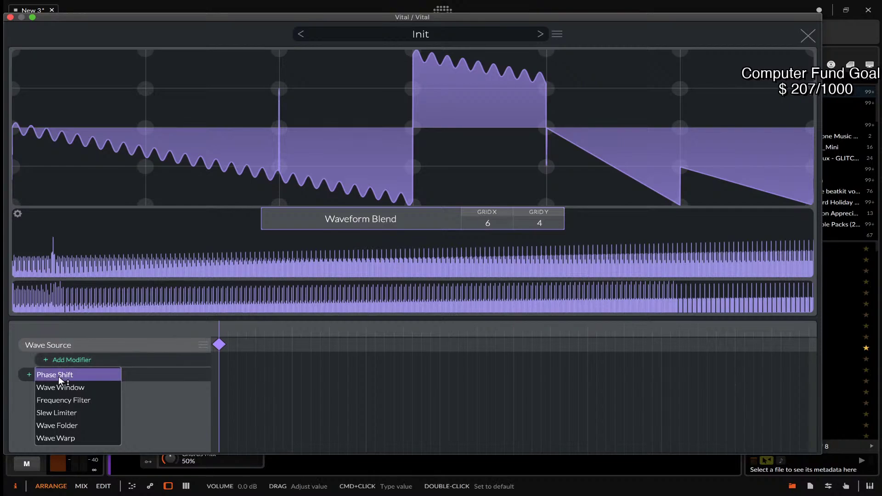
pyautogui.click(60, 375)
pyautogui.moveTo(219, 359); pyautogui.dragTo(262, 360)
pyautogui.click(219, 344)
pyautogui.click(203, 359)
pyautogui.click(173, 363)
# Set the Phase Shift style to Harmonic and move its keyframe to the end of the timeline.
pyautogui.click(236, 223)
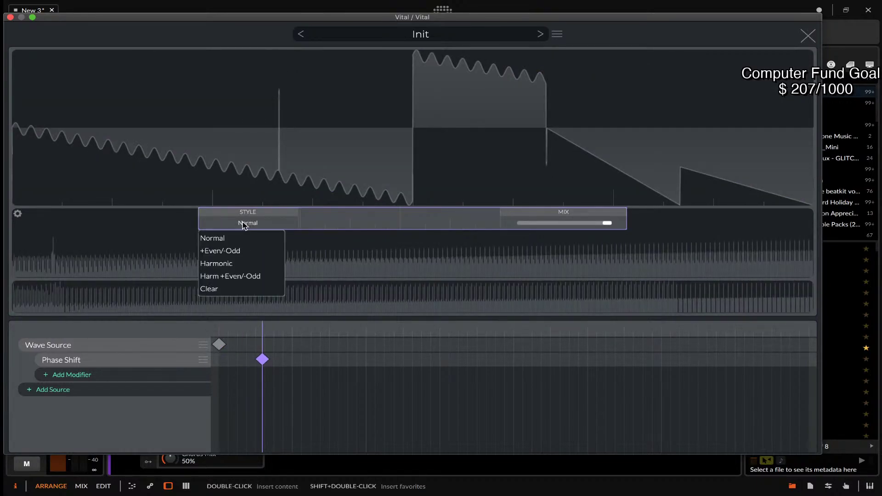
pyautogui.click(229, 260)
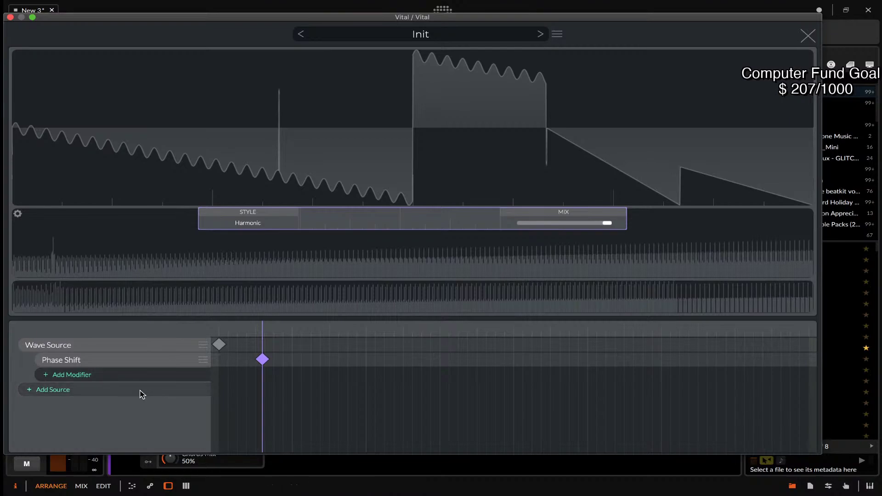
pyautogui.moveTo(263, 360); pyautogui.dragTo(808, 360)
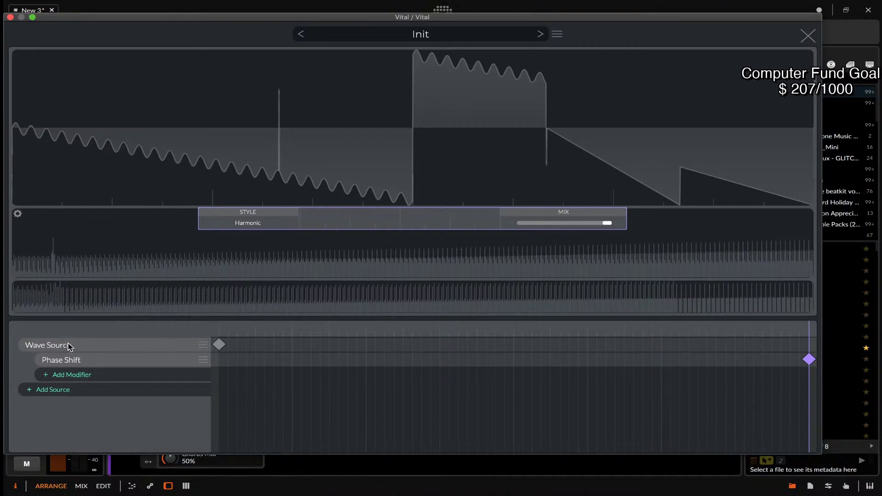
# Select the wave source's keyframe and change its blend type to Smooth Spectral Blend.
pyautogui.click(203, 345)
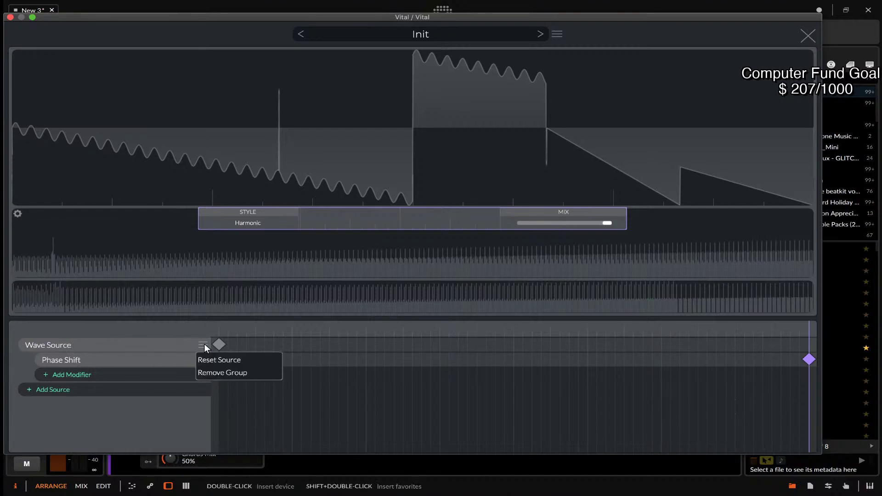
pyautogui.click(171, 347)
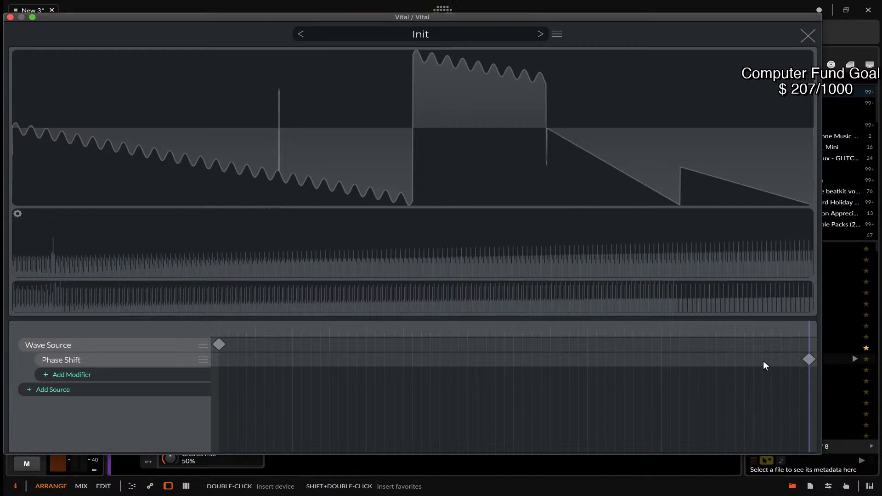
pyautogui.click(808, 359)
pyautogui.click(218, 344)
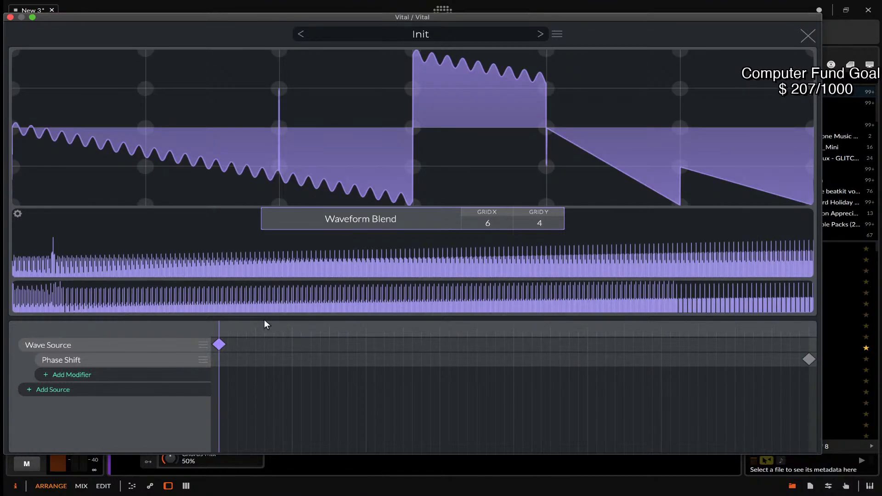
pyautogui.click(356, 220)
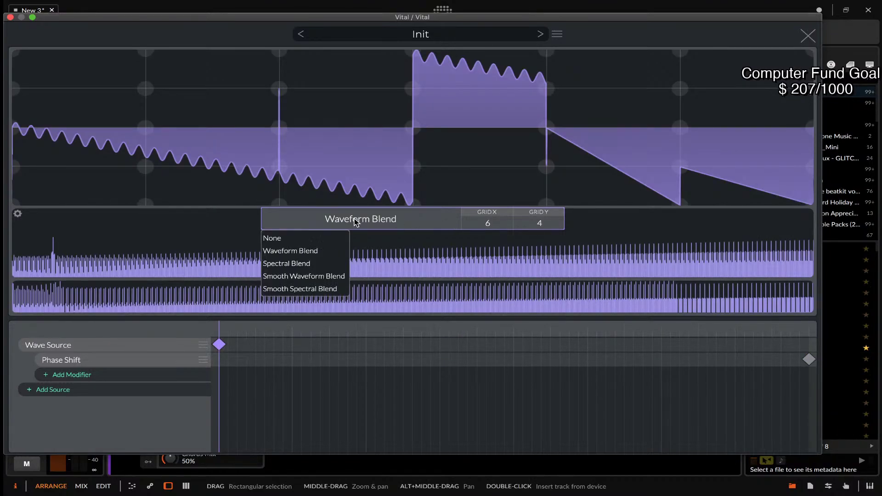
pyautogui.click(300, 290)
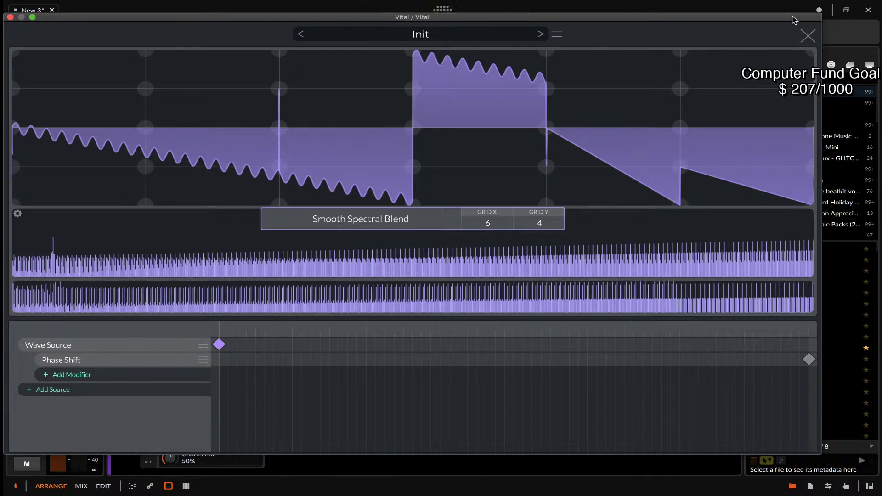
# Close the wavetable editor and raise oscillator 1's wavetable position to about frame 107.5.
pyautogui.click(807, 40)
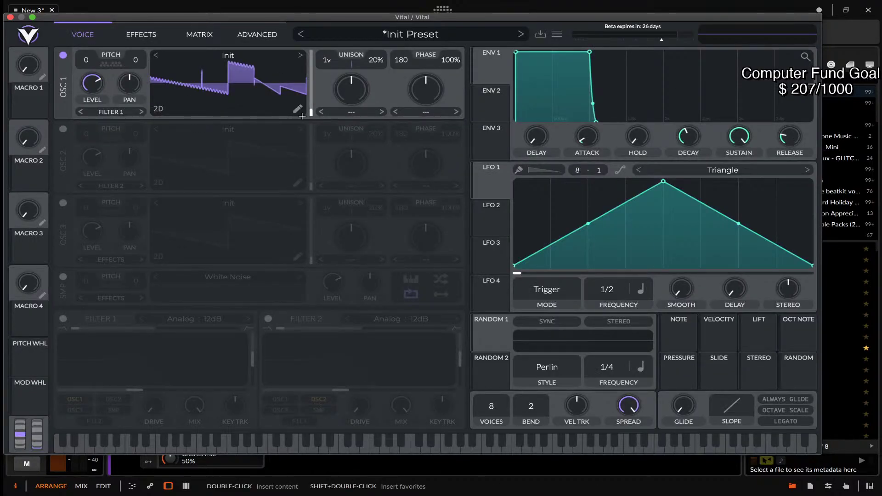
pyautogui.moveTo(311, 112); pyautogui.dragTo(311, 85)
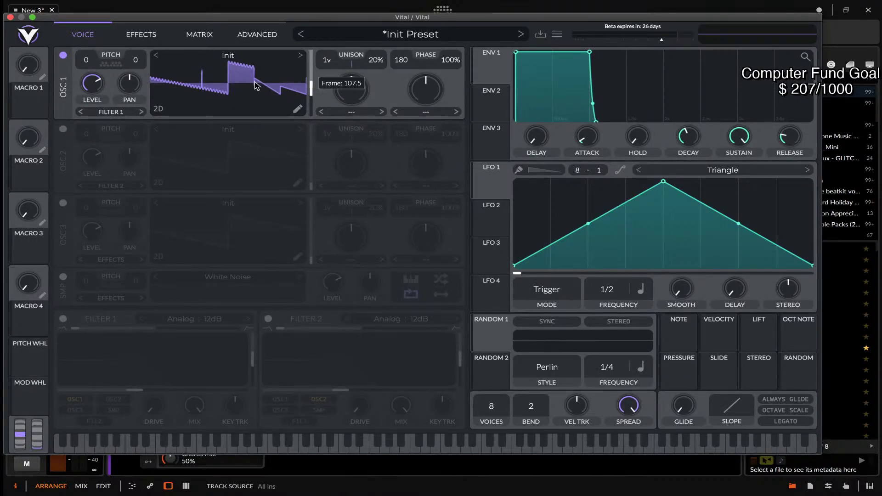
# Reopen oscillator 1's wavetable editor and draw a rising ramp to the midline across the third grid column.
pyautogui.click(297, 109)
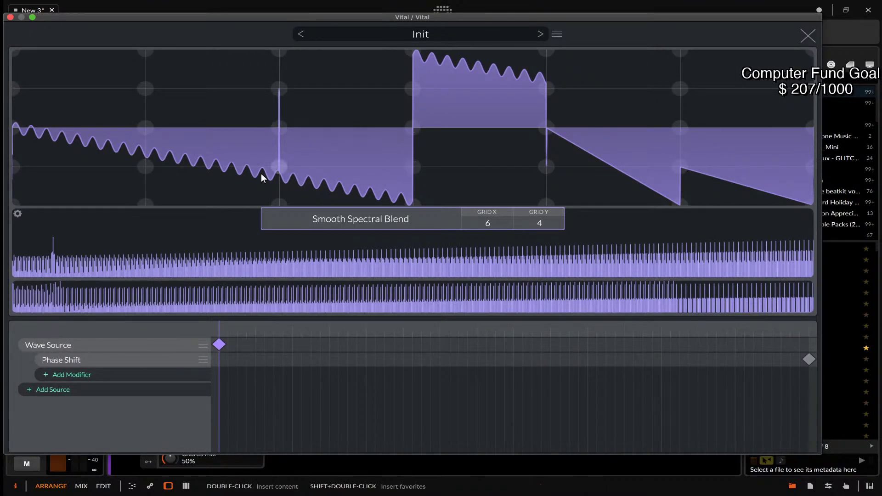
pyautogui.click(412, 129)
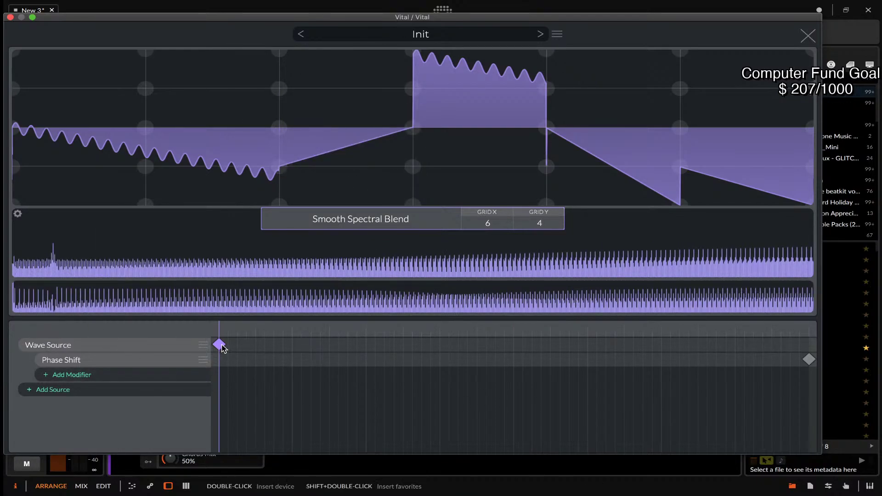
pyautogui.click(202, 359)
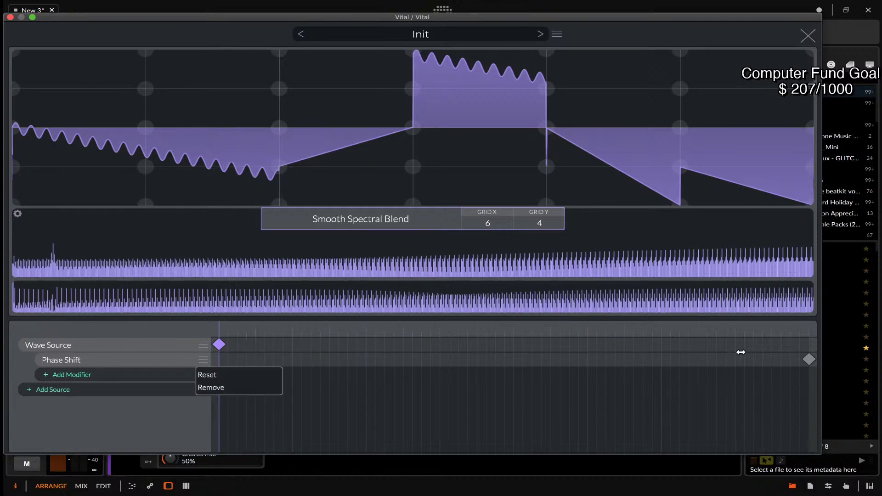
pyautogui.click(715, 358)
pyautogui.click(278, 351)
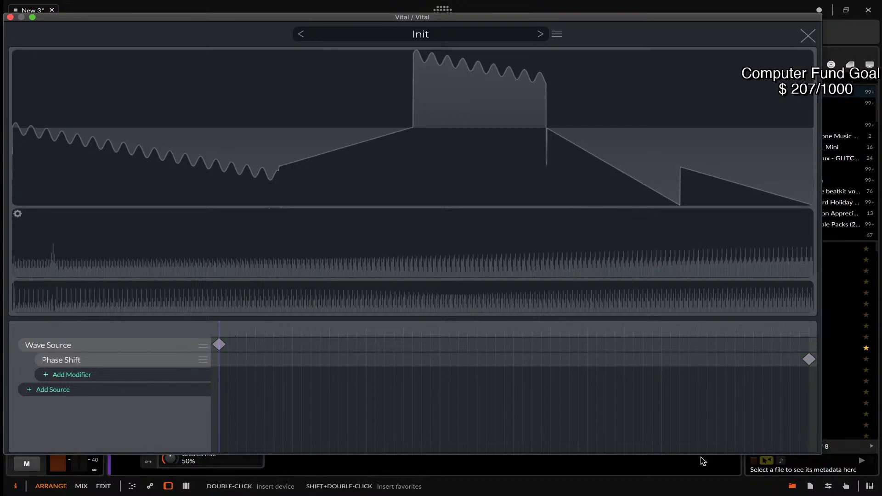
# Move the Phase Shift keyframe from the end of the timeline to just after the wave source's first keyframe.
pyautogui.moveTo(809, 360); pyautogui.dragTo(228, 375)
pyautogui.rightClick(223, 353)
pyautogui.click(223, 356)
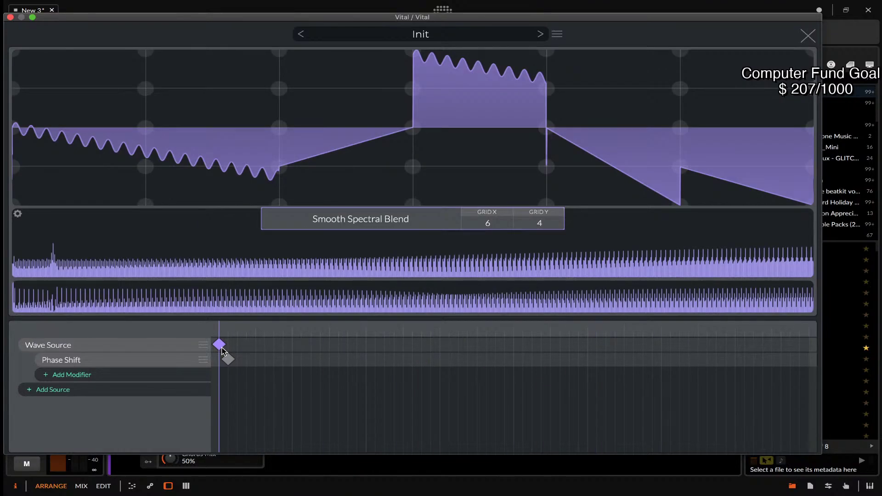
pyautogui.moveTo(228, 359); pyautogui.dragTo(224, 360)
pyautogui.click(219, 344)
pyautogui.click(219, 344)
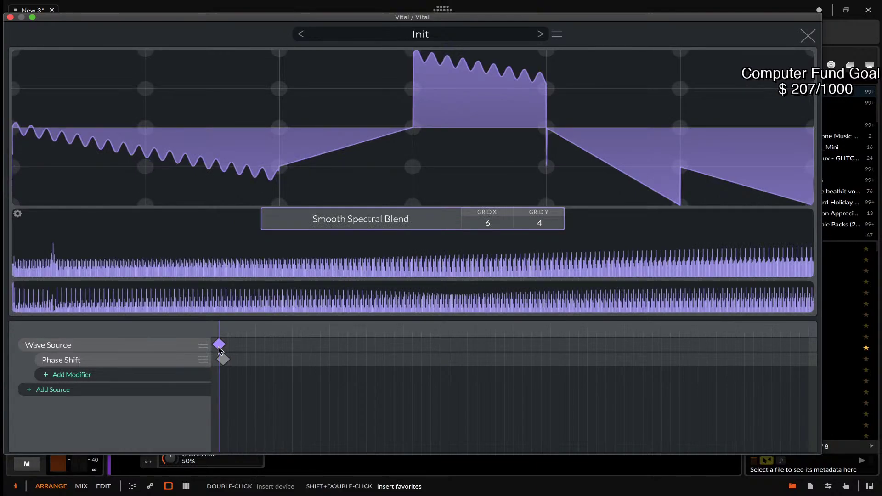
pyautogui.click(224, 360)
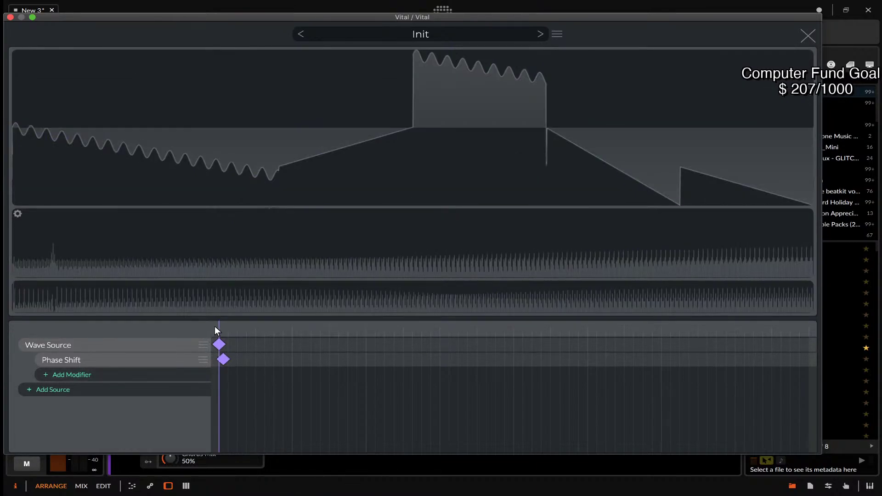
pyautogui.rightClick(219, 342)
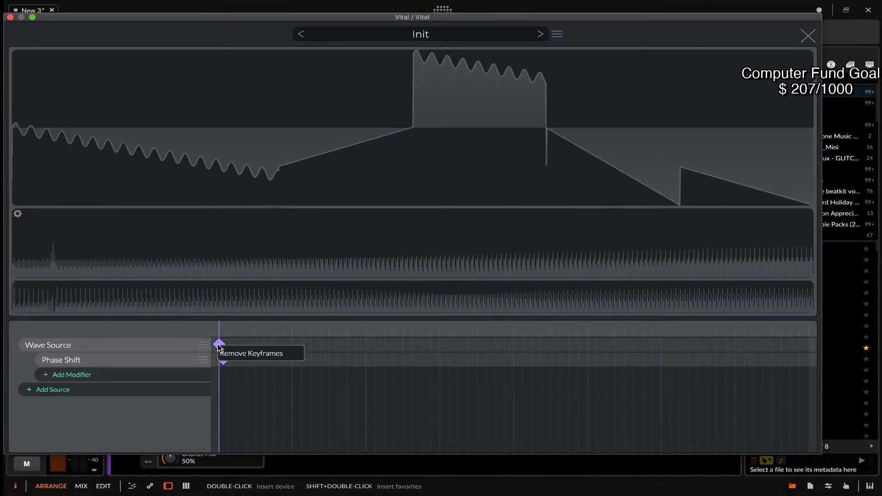
pyautogui.click(318, 345)
pyautogui.click(71, 373)
pyautogui.click(71, 373)
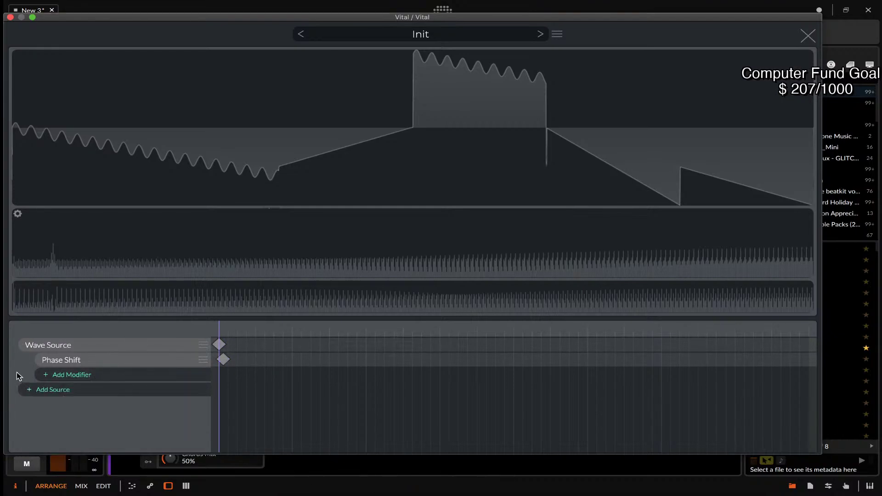
# Add a second Wave Source and move its keyframe to a bit under a third of the way along the timeline.
pyautogui.click(32, 390)
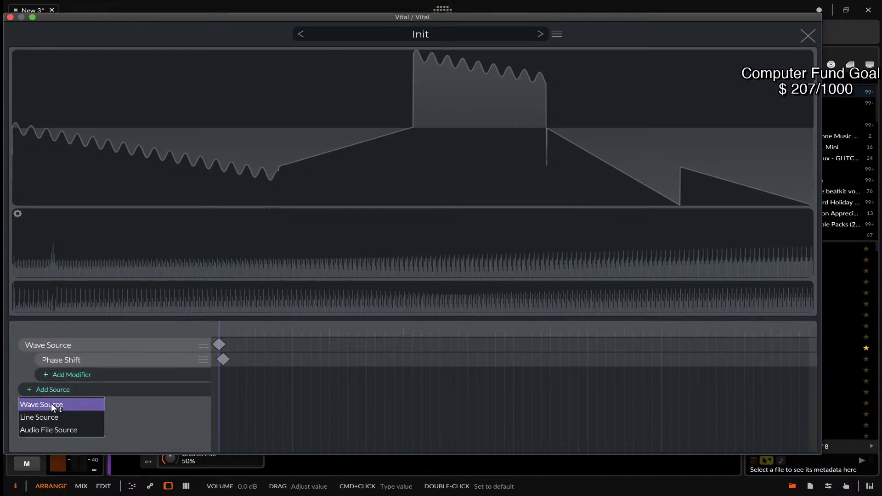
pyautogui.click(51, 404)
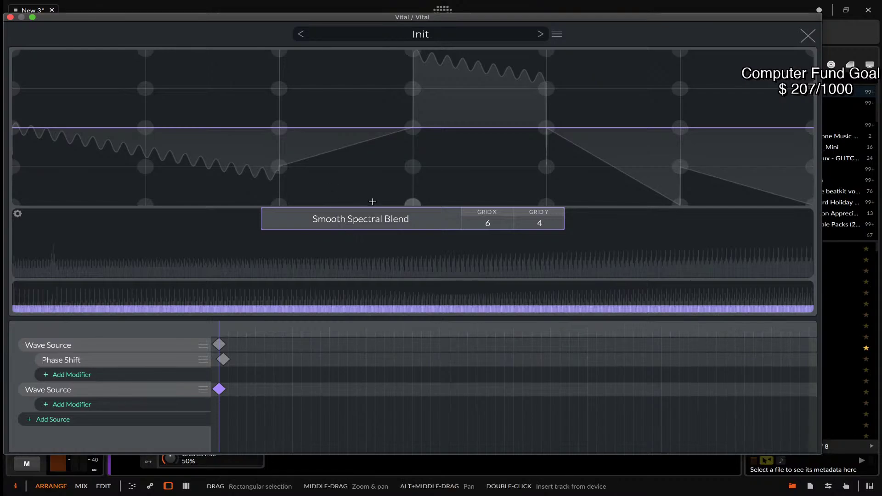
pyautogui.moveTo(220, 389); pyautogui.dragTo(391, 390)
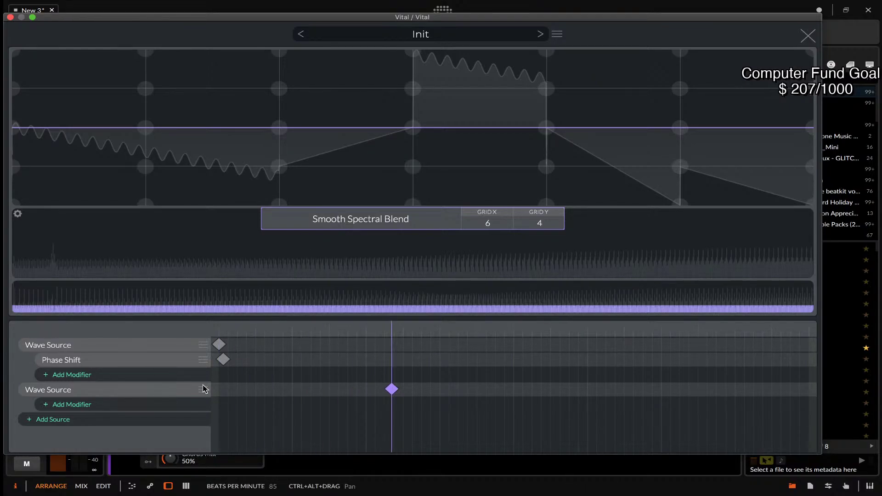
# Align the Phase Shift keyframe with the timeline's start and add a second keyframe further along its row.
pyautogui.click(221, 359)
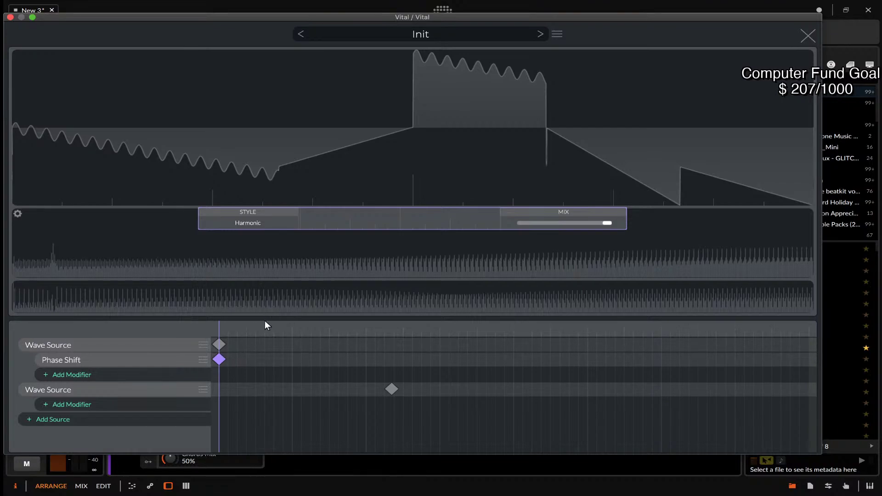
pyautogui.doubleClick(291, 361)
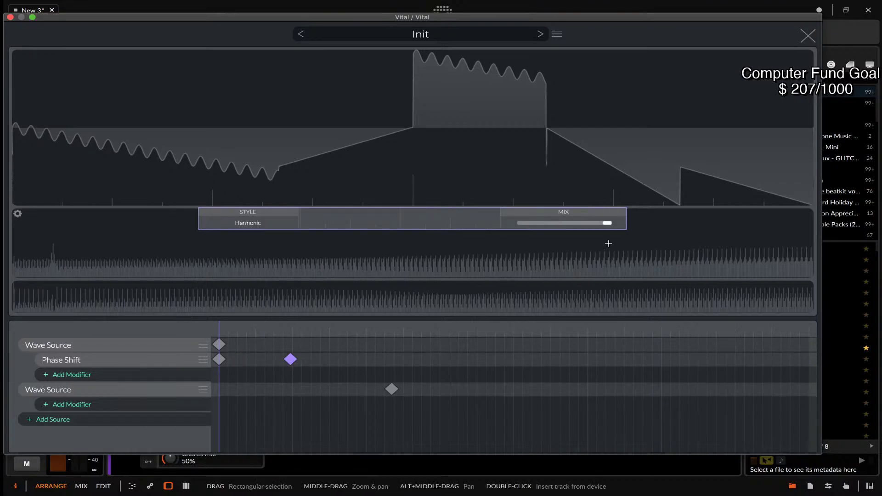
# Lower the second Phase Shift keyframe's mix to about one third and place the playhead on that keyframe.
pyautogui.moveTo(611, 224); pyautogui.dragTo(547, 225)
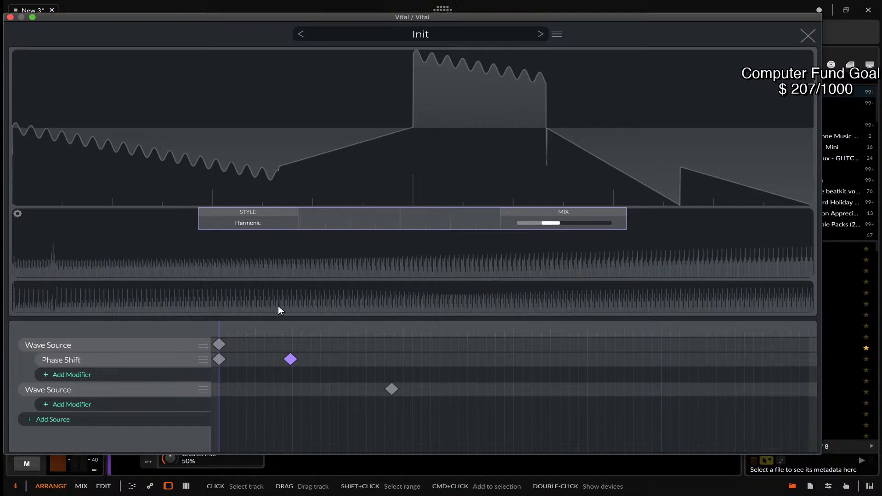
pyautogui.moveTo(218, 329)
pyautogui.mouseDown()
pyautogui.moveTo(291, 329)
pyautogui.moveTo(205, 328)
pyautogui.mouseUp()
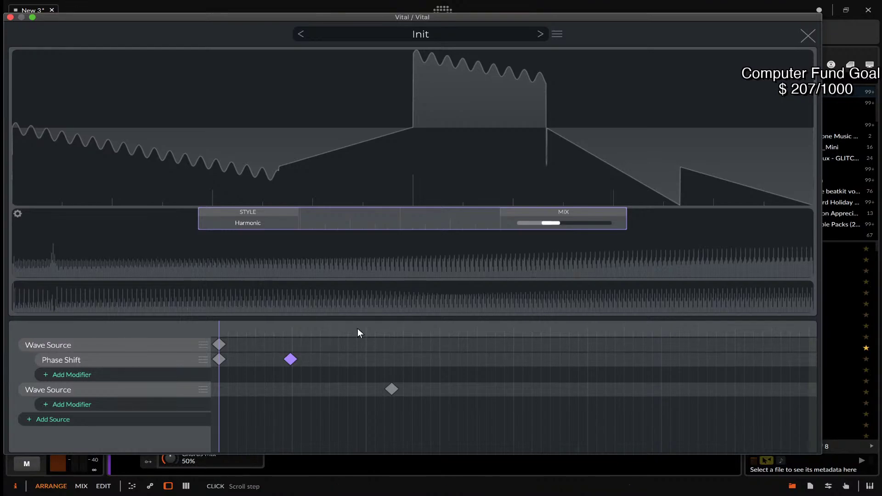
pyautogui.moveTo(215, 324)
pyautogui.mouseDown()
pyautogui.moveTo(297, 339)
pyautogui.moveTo(204, 314)
pyautogui.mouseUp()
pyautogui.moveTo(290, 359); pyautogui.dragTo(292, 359)
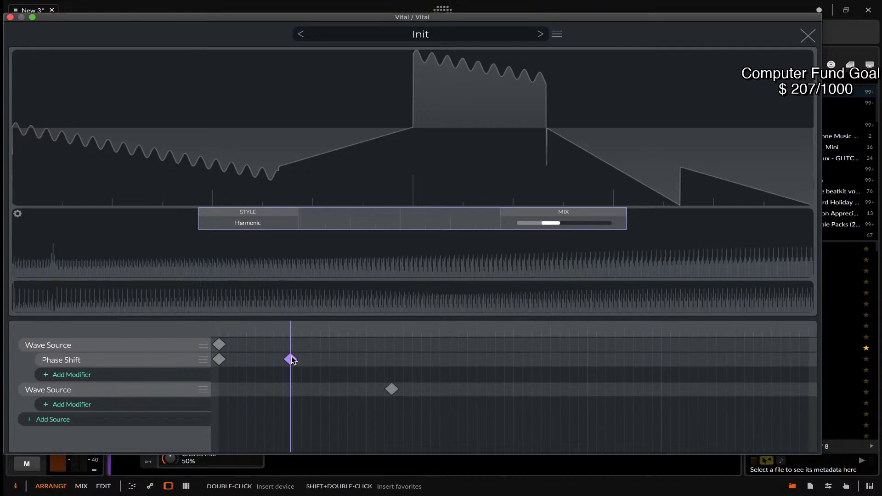
# Add a third Phase Shift keyframe at the timeline's end, lower its mix to almost zero and scrub the playhead back to the start.
pyautogui.click(809, 359)
pyautogui.moveTo(554, 223); pyautogui.dragTo(475, 227)
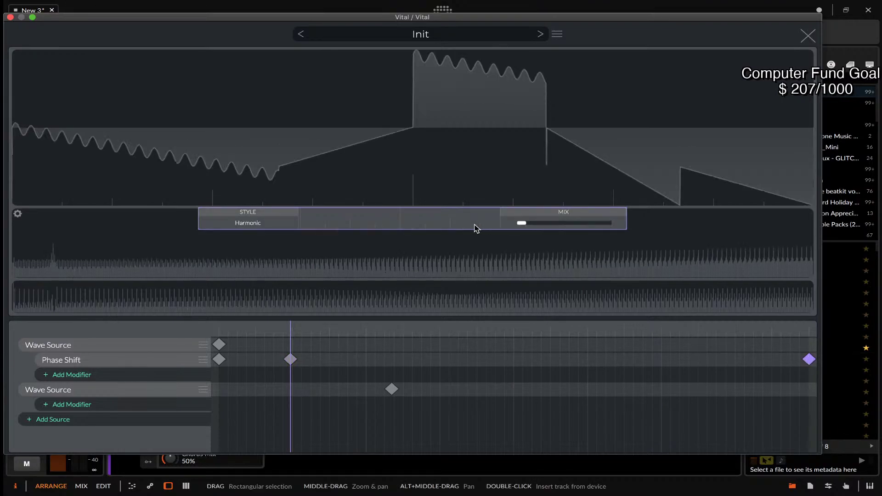
pyautogui.moveTo(291, 324); pyautogui.dragTo(720, 323)
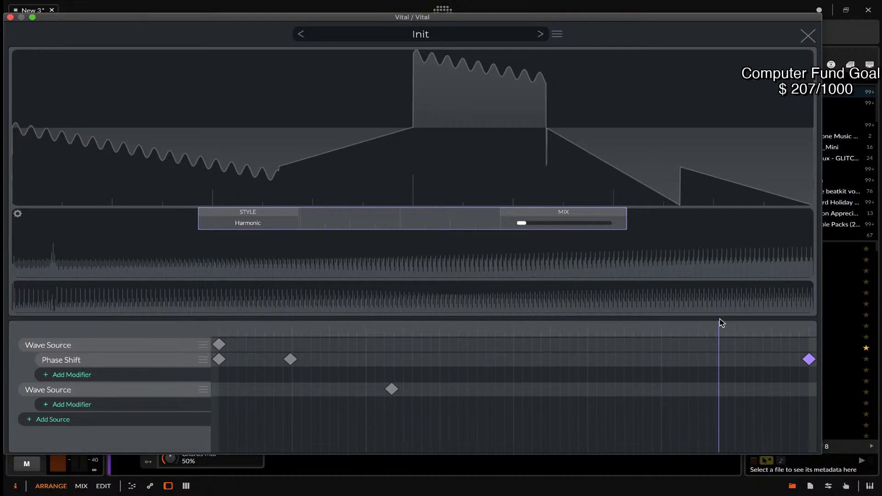
pyautogui.click(420, 359)
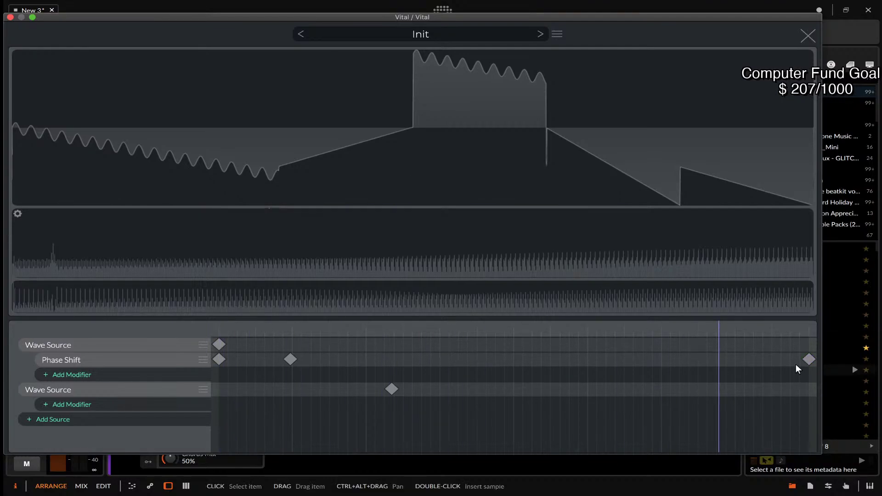
pyautogui.moveTo(809, 343); pyautogui.dragTo(158, 397)
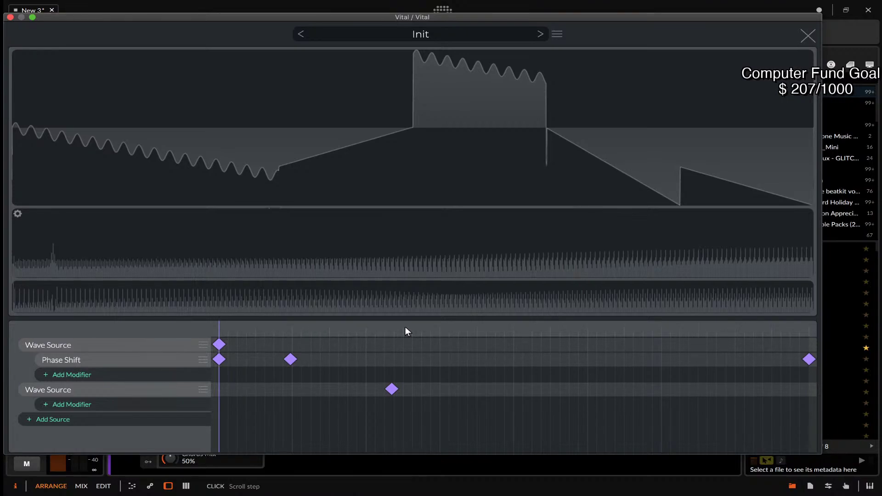
# Add a second keyframe to the second Wave Source at about a fifth of the timeline and scrub through the table.
pyautogui.doubleClick(308, 390)
pyautogui.moveTo(306, 386); pyautogui.dragTo(337, 389)
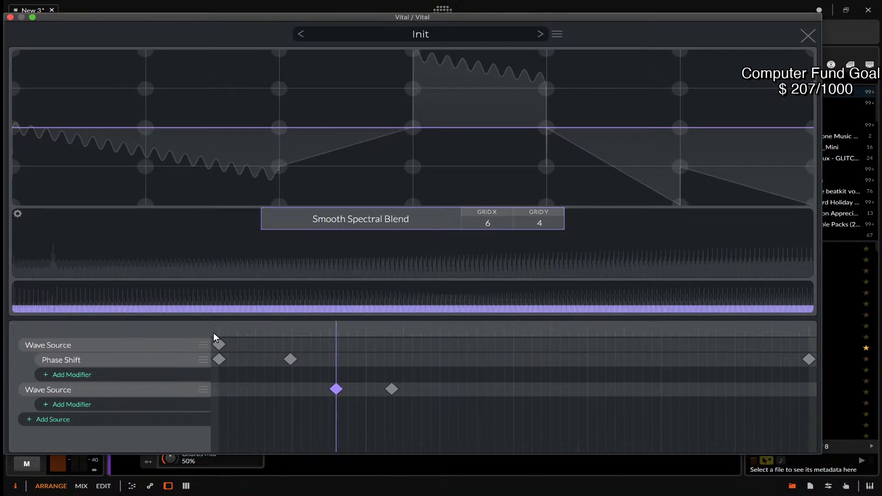
pyautogui.moveTo(213, 331); pyautogui.dragTo(760, 400)
pyautogui.moveTo(812, 349); pyautogui.dragTo(634, 393)
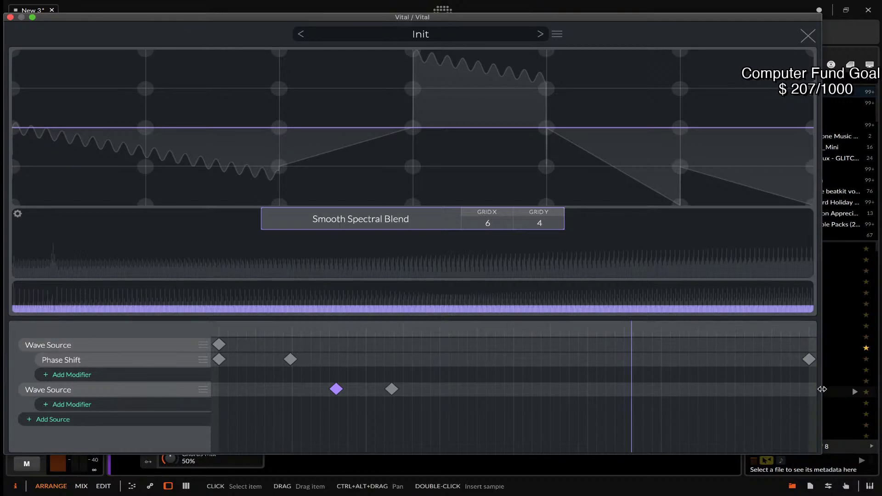
pyautogui.moveTo(817, 394); pyautogui.dragTo(178, 335)
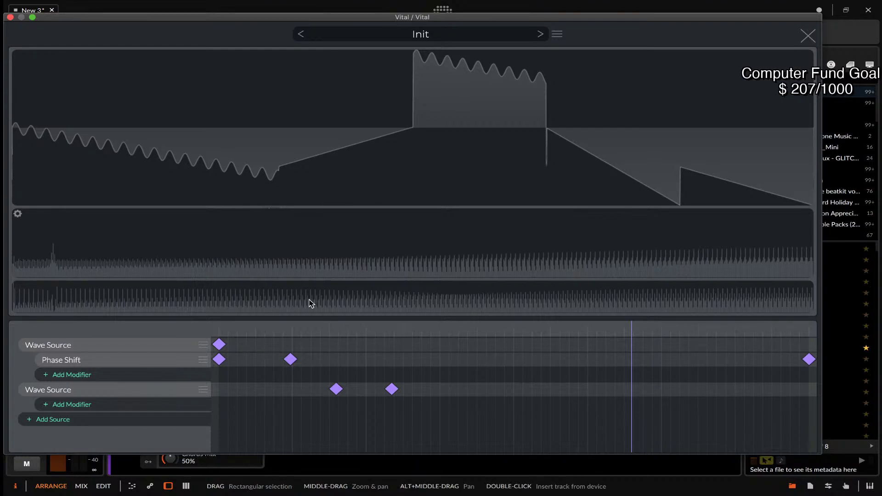
pyautogui.click(82, 373)
pyautogui.click(156, 399)
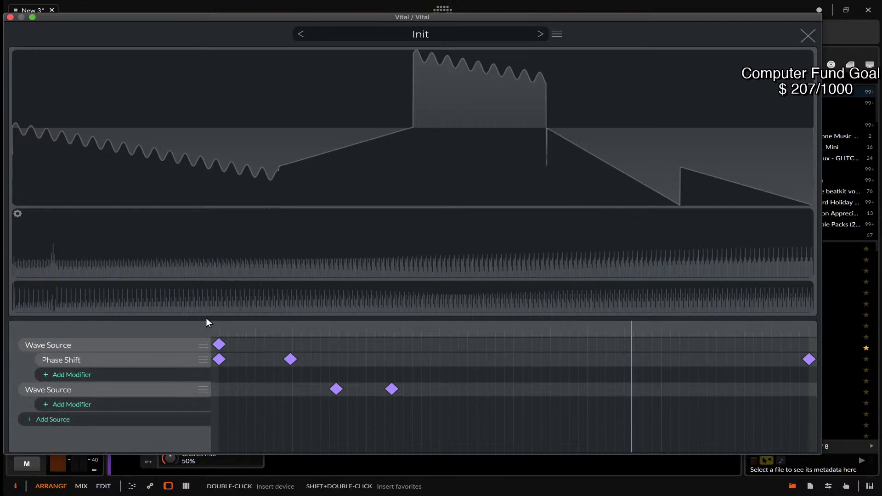
pyautogui.click(17, 213)
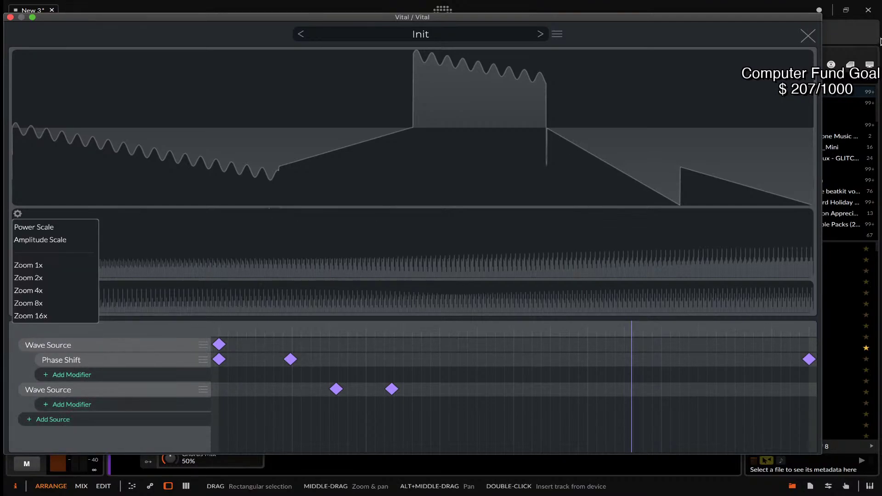
pyautogui.click(808, 35)
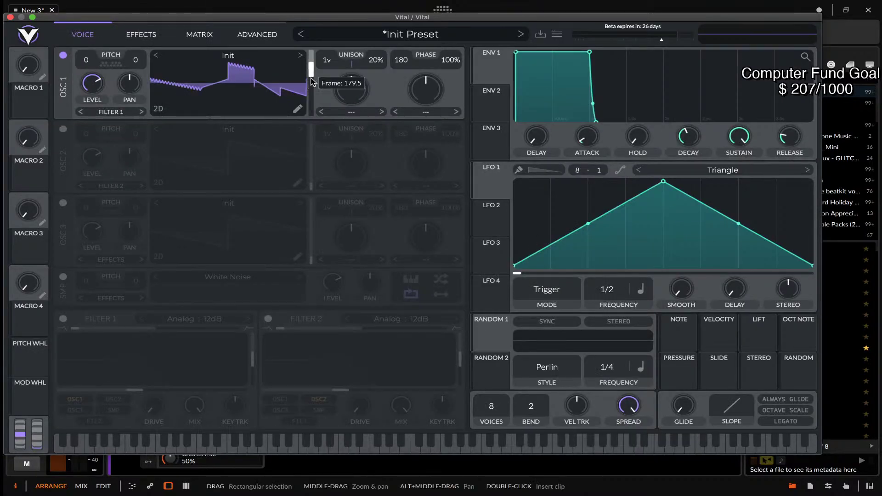
pyautogui.click(294, 109)
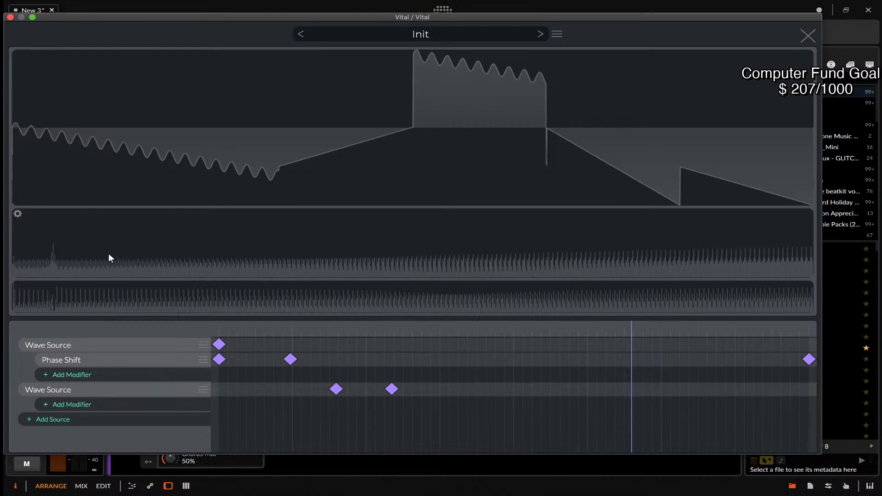
# Change the blend style of the first Wave Source's starting keyframe to Spectral Blend.
pyautogui.click(219, 345)
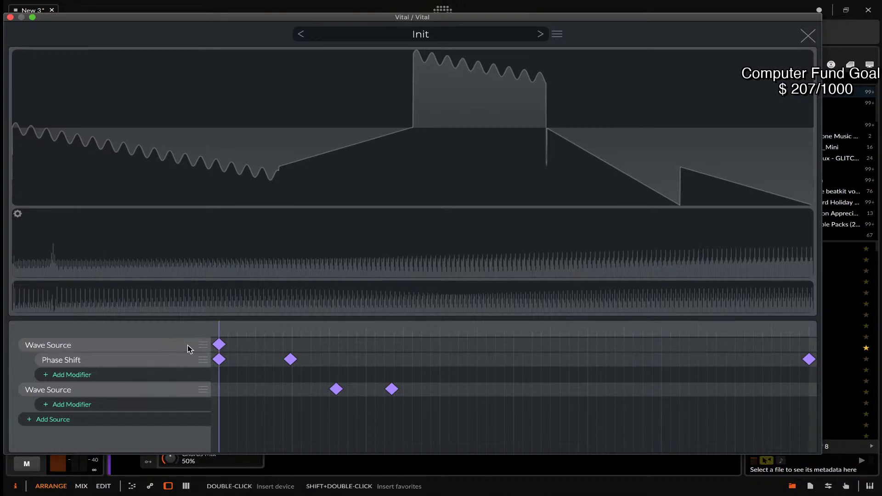
pyautogui.click(219, 345)
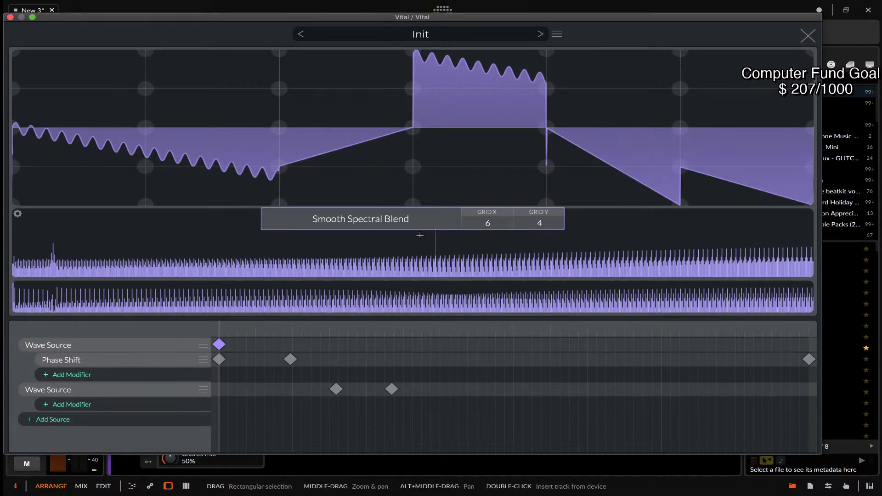
pyautogui.click(361, 220)
pyautogui.click(307, 263)
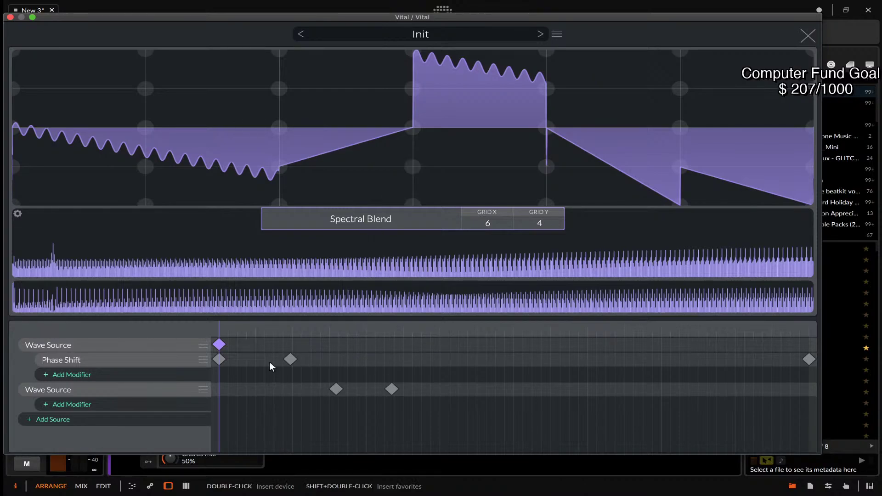
# Add a keyframe at the end of the first Wave Source's row and draw a straight descending line across its waveform.
pyautogui.click(558, 354)
pyautogui.click(220, 344)
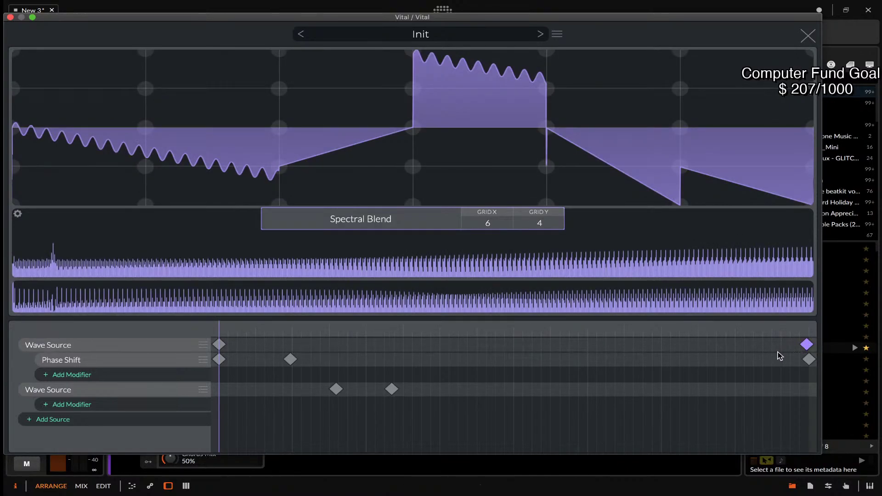
pyautogui.moveTo(219, 326); pyautogui.dragTo(771, 333)
pyautogui.click(809, 345)
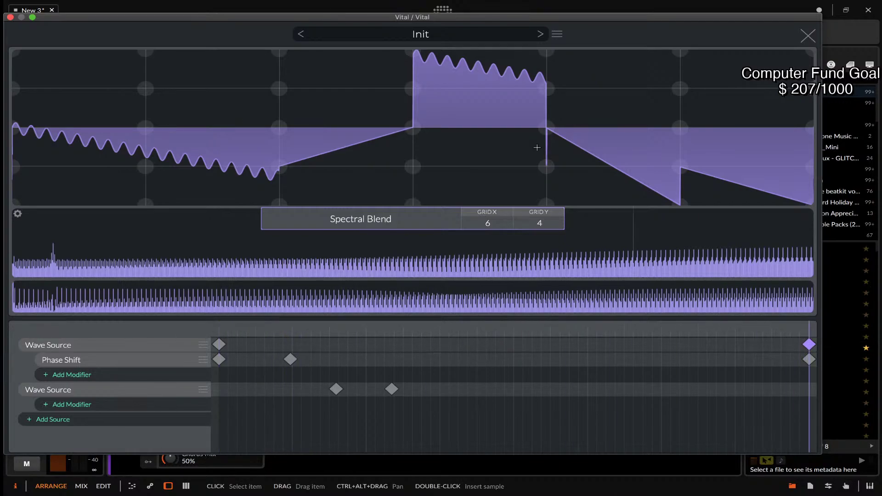
pyautogui.moveTo(15, 53); pyautogui.dragTo(732, 216)
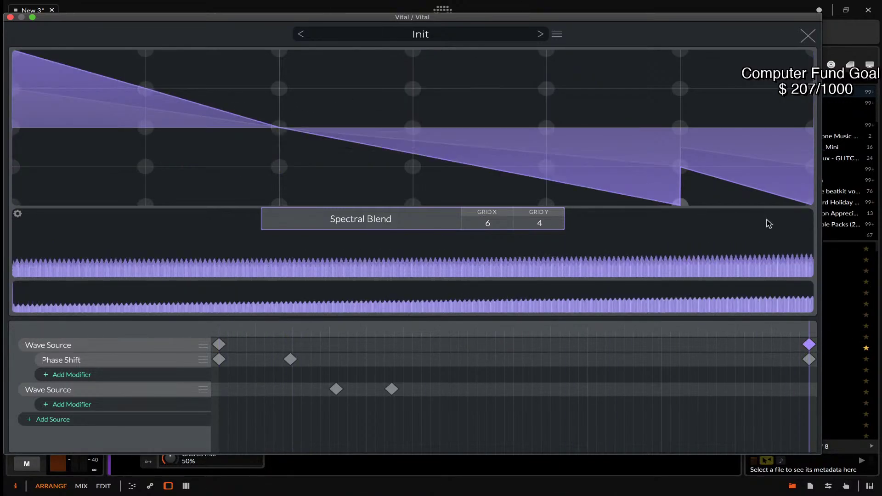
pyautogui.moveTo(774, 329); pyautogui.dragTo(827, 332)
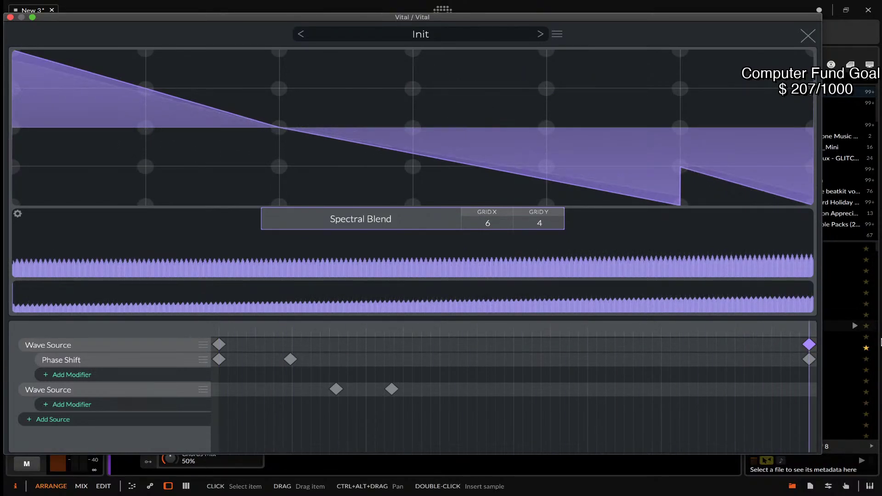
# Compare the first Wave Source's start and end keyframes by scrubbing the playhead between them.
pyautogui.click(219, 344)
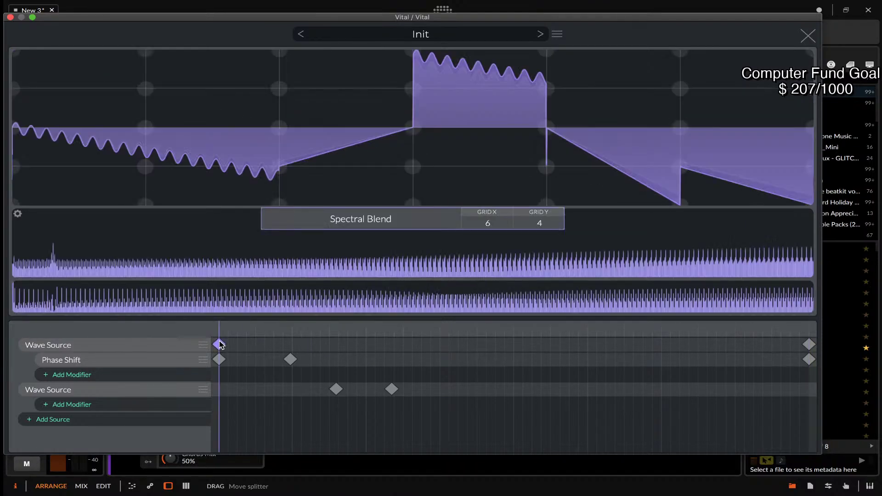
pyautogui.click(810, 344)
pyautogui.moveTo(223, 332); pyautogui.dragTo(783, 398)
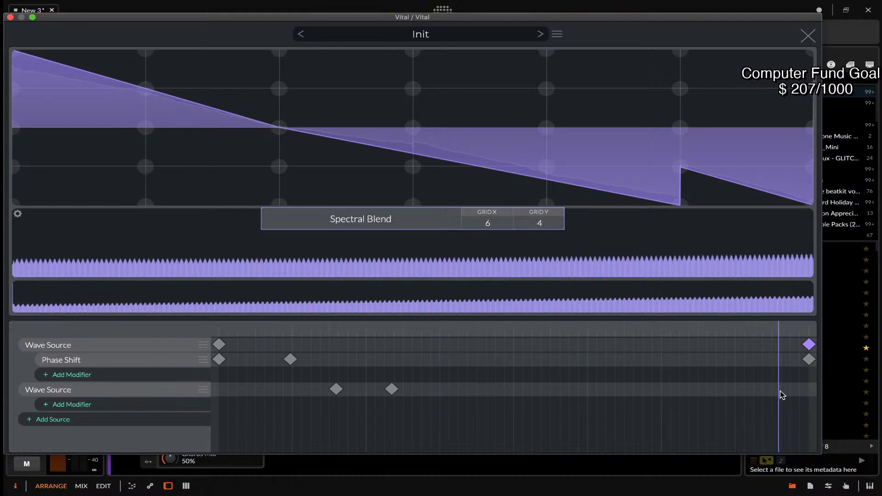
pyautogui.click(777, 387)
pyautogui.moveTo(779, 388)
pyautogui.mouseDown()
pyautogui.moveTo(228, 447)
pyautogui.moveTo(810, 405)
pyautogui.mouseUp()
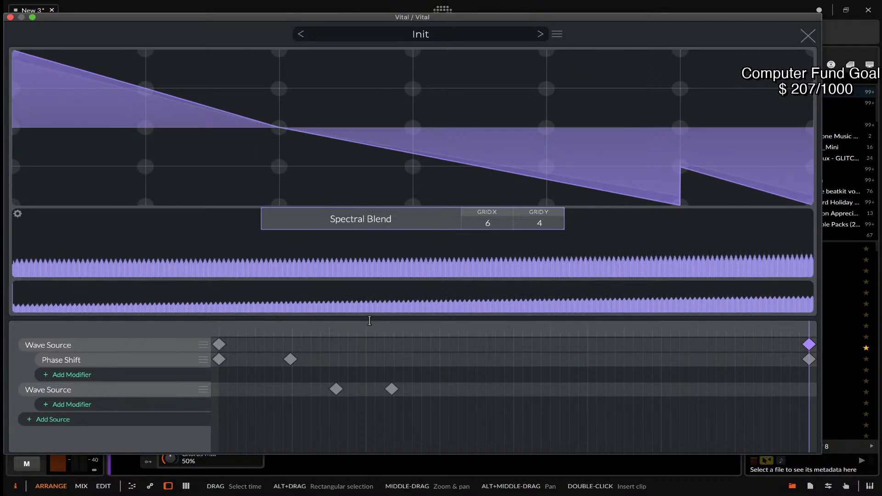
pyautogui.moveTo(809, 327)
pyautogui.mouseDown()
pyautogui.moveTo(575, 331)
pyautogui.moveTo(191, 317)
pyautogui.moveTo(743, 337)
pyautogui.moveTo(305, 277)
pyautogui.moveTo(880, 263)
pyautogui.mouseUp()
# Close the wavetable editor and lower oscillator 1's wave frame to 0.
pyautogui.click(809, 36)
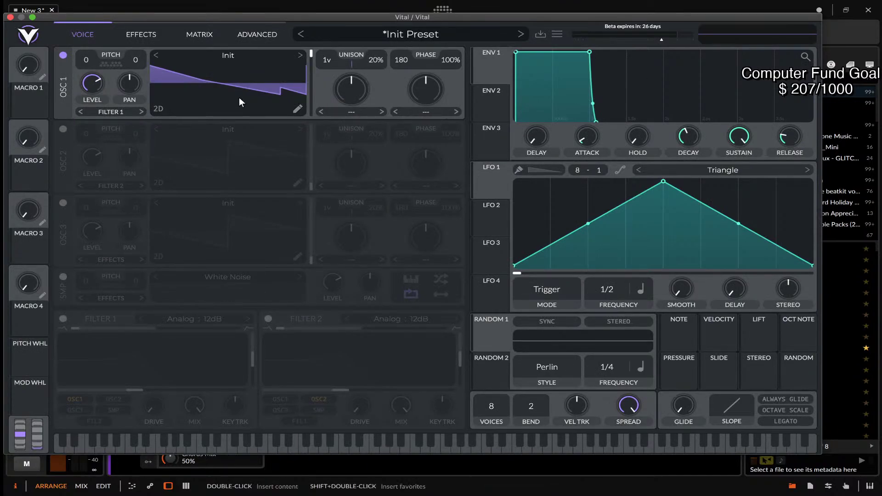
pyautogui.moveTo(315, 59); pyautogui.dragTo(312, 152)
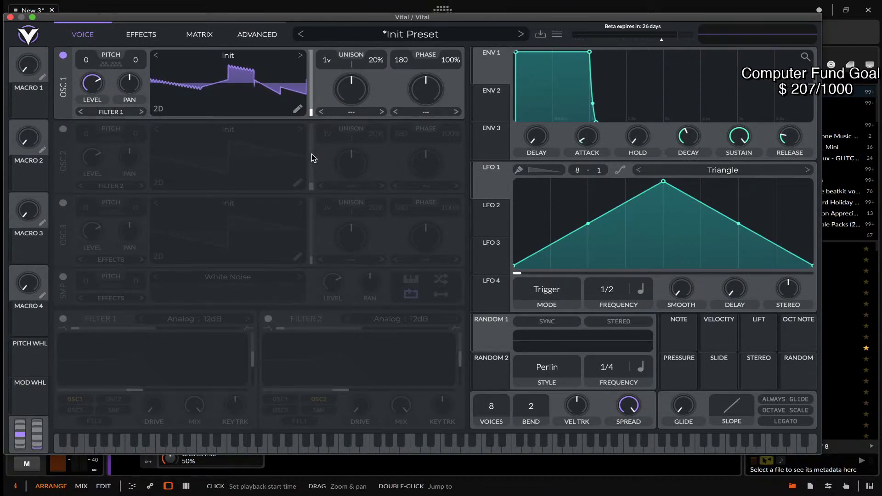
pyautogui.moveTo(311, 112)
pyautogui.mouseDown()
pyautogui.moveTo(312, 52)
pyautogui.moveTo(316, 117)
pyautogui.mouseUp()
# Add a Wave Warp modifier to the first Wave Source, move its keyframe to a bit over a third of the timeline and scrub through it.
pyautogui.click(299, 109)
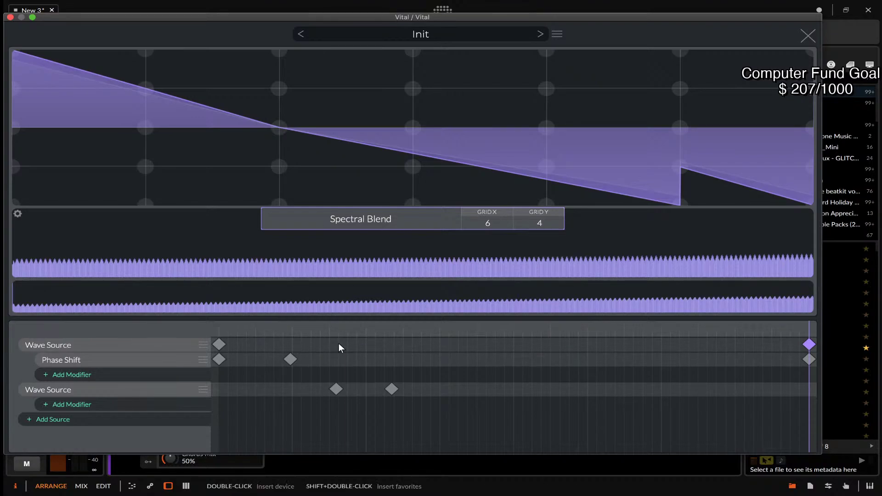
pyautogui.click(365, 343)
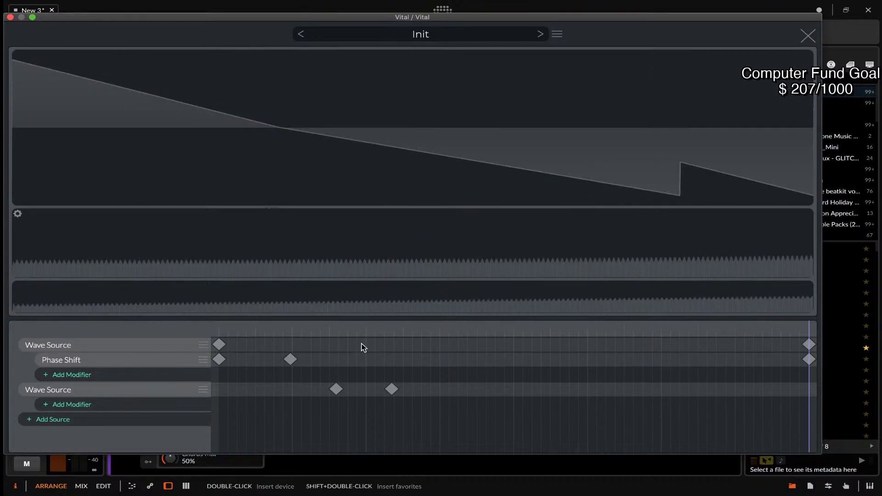
pyautogui.click(45, 374)
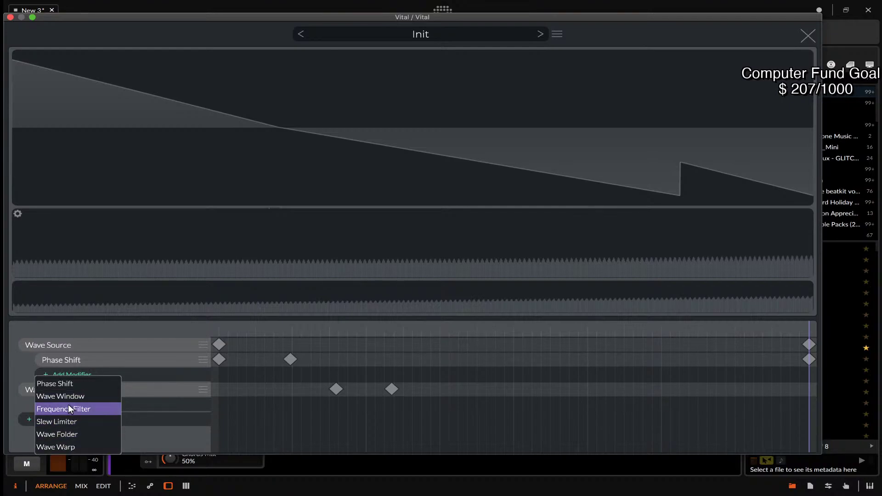
pyautogui.click(58, 448)
pyautogui.moveTo(220, 374); pyautogui.dragTo(448, 384)
pyautogui.click(224, 327)
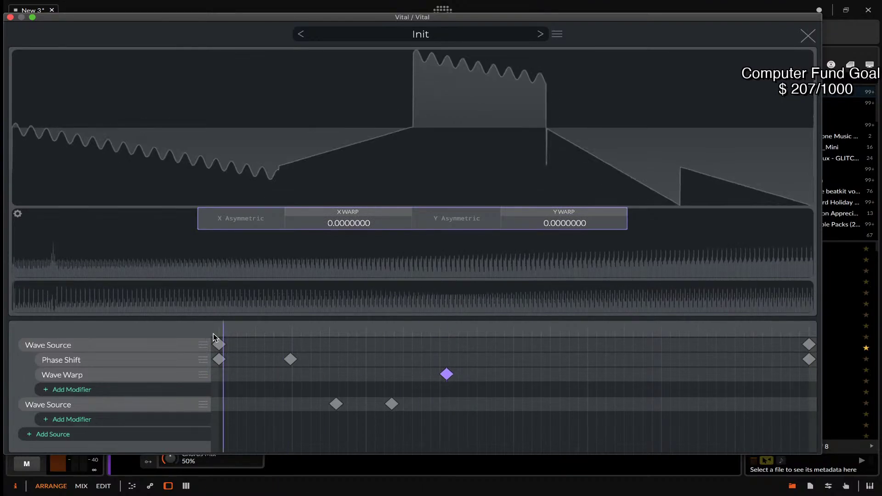
pyautogui.moveTo(219, 326); pyautogui.dragTo(719, 331)
pyautogui.moveTo(628, 334); pyautogui.dragTo(260, 300)
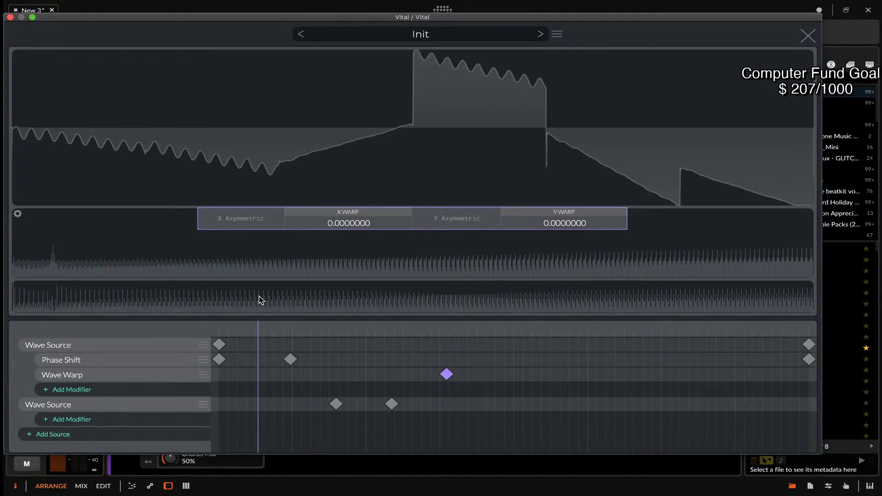
# Leave the wavetable editor and sweep oscillator 1's wave frame, ending at frame 0.
pyautogui.click(806, 38)
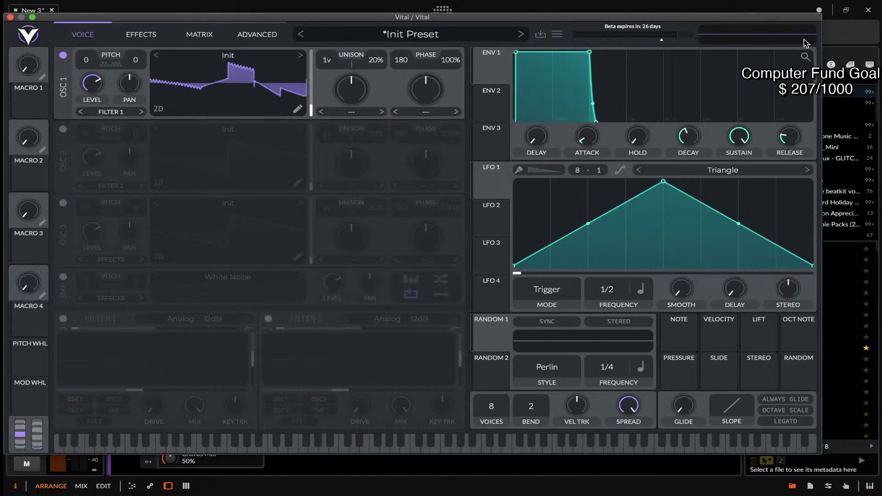
pyautogui.moveTo(311, 110); pyautogui.dragTo(313, 205)
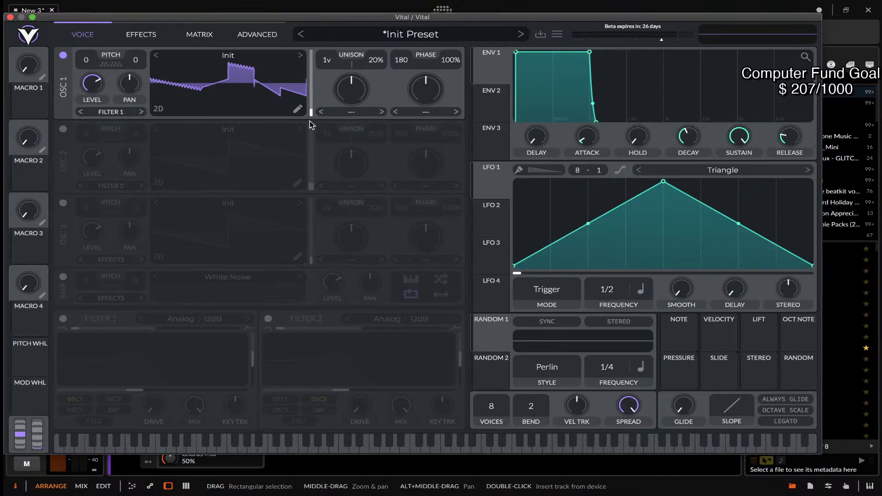
pyautogui.click(99, 111)
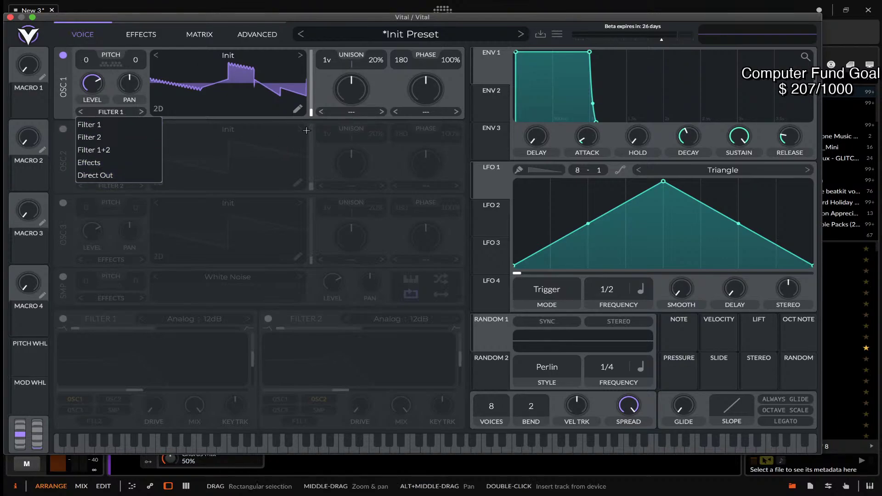
# Close the Vital window, reopen it from the device on the Vital track and show its advanced settings.
pyautogui.click(10, 17)
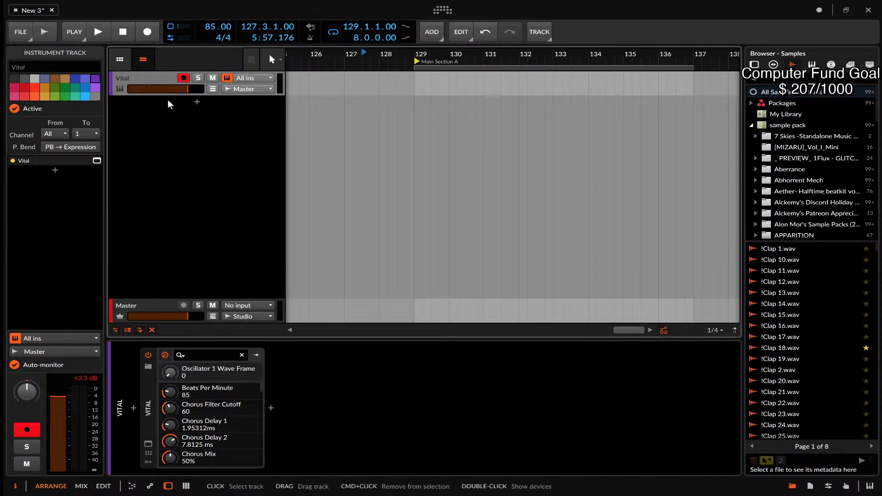
pyautogui.click(254, 90)
pyautogui.click(125, 81)
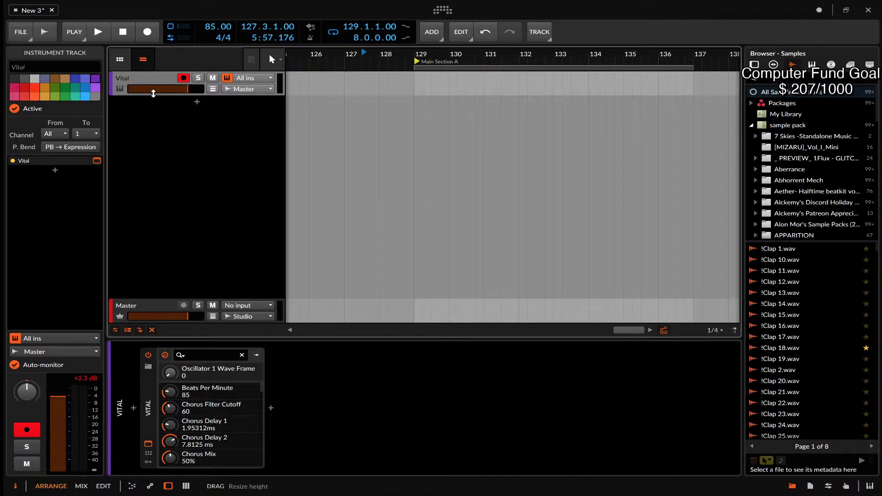
pyautogui.click(148, 444)
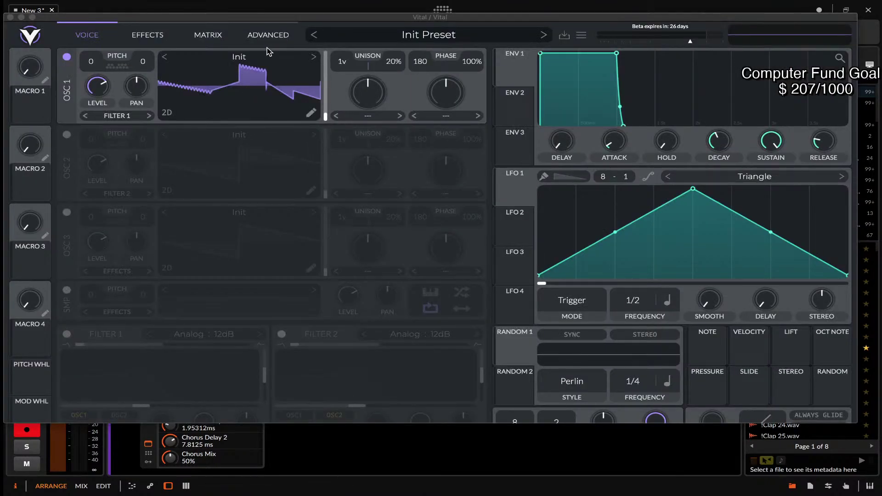
pyautogui.click(208, 35)
pyautogui.click(252, 36)
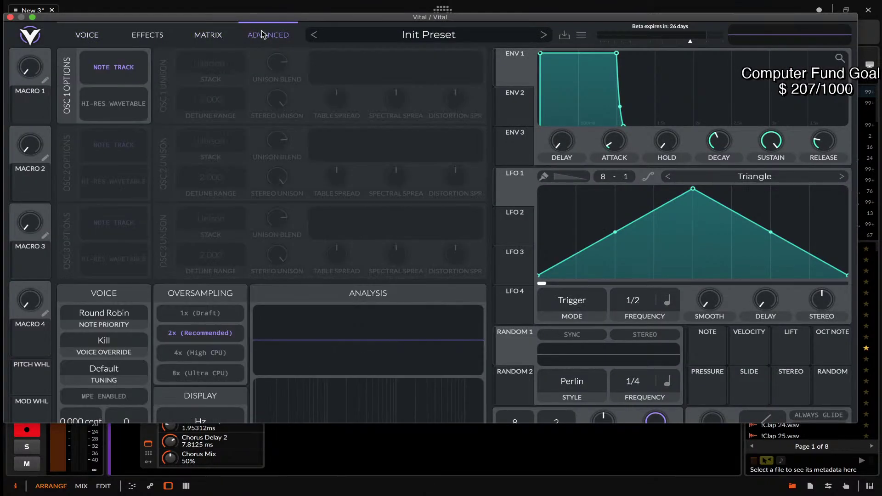
# Show the effects page and the modulation matrix, resize the Vital window so its keyboard fits on screen, and return to the advanced settings.
pyautogui.click(147, 35)
pyautogui.click(208, 35)
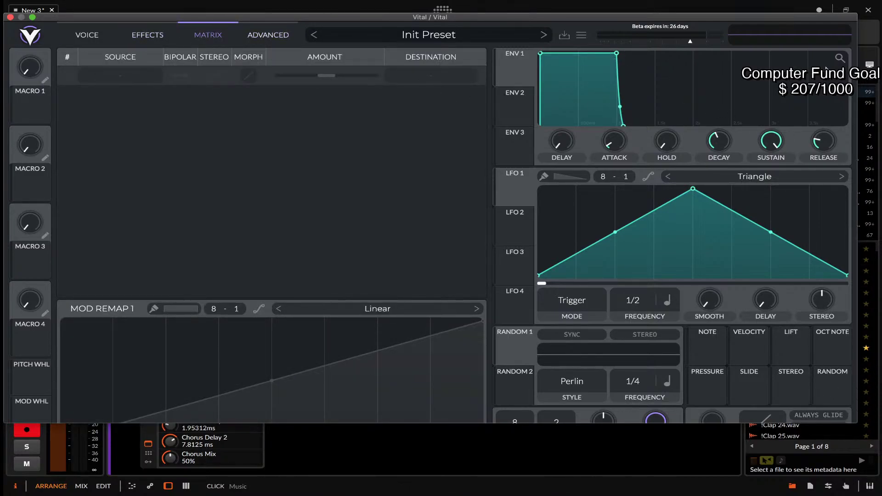
pyautogui.moveTo(862, 424); pyautogui.dragTo(879, 458)
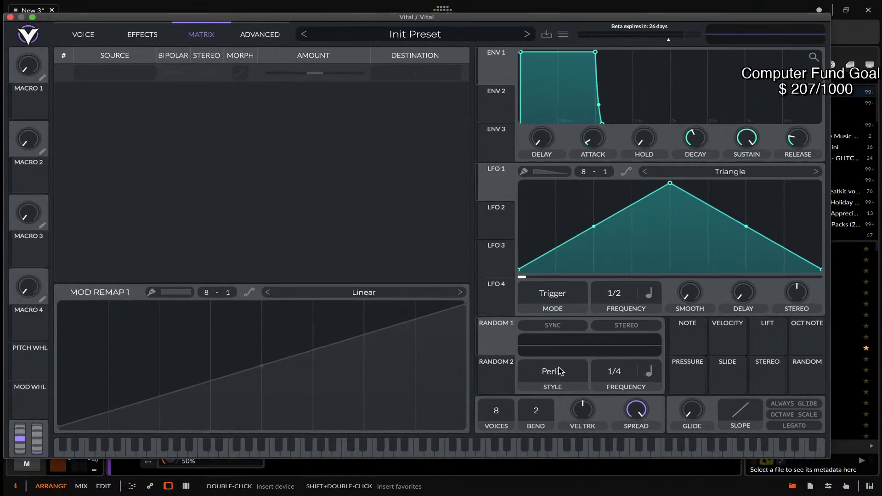
pyautogui.click(260, 35)
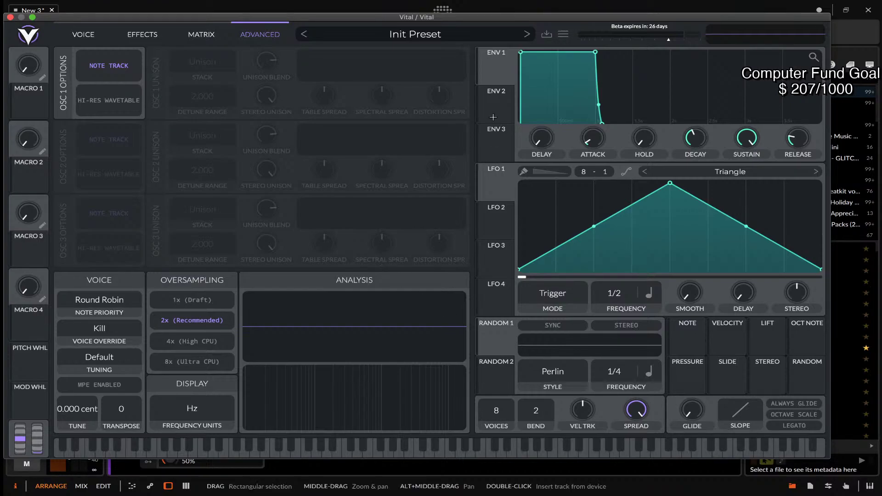
# Look over the preset options list and the preset browser, and return to the advanced settings.
pyautogui.click(563, 35)
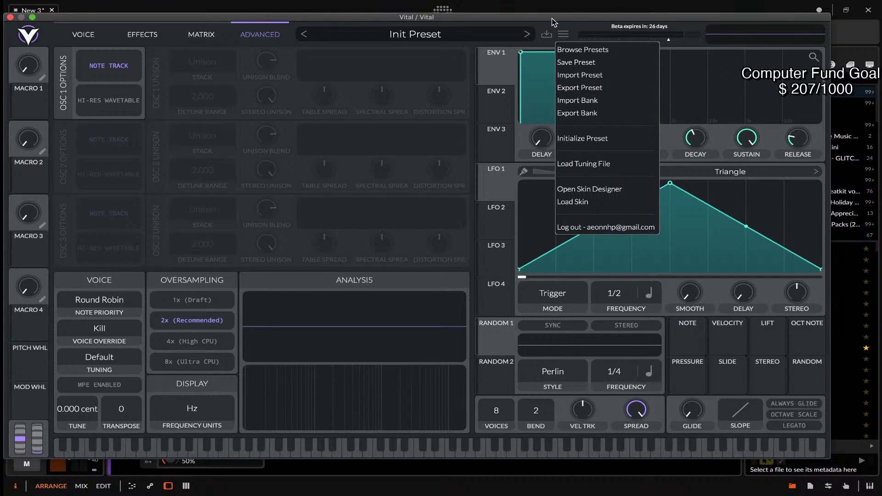
pyautogui.click(498, 30)
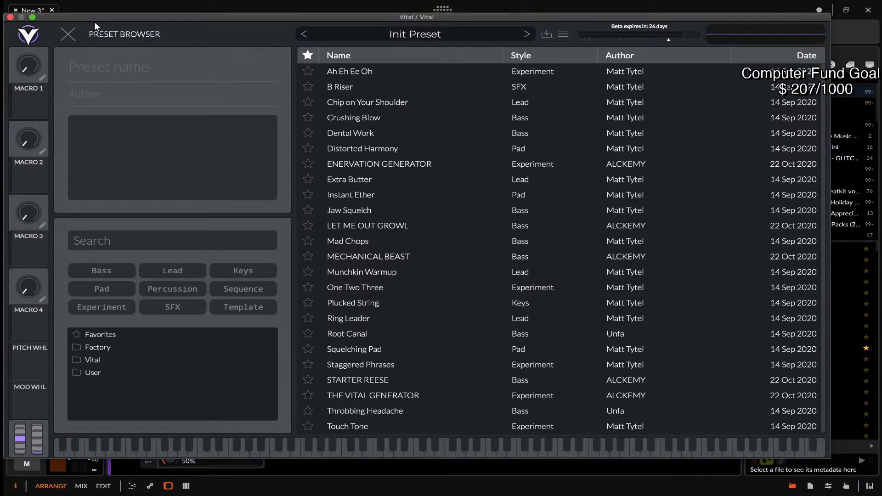
pyautogui.click(73, 37)
pyautogui.scroll(1, 267, 155)
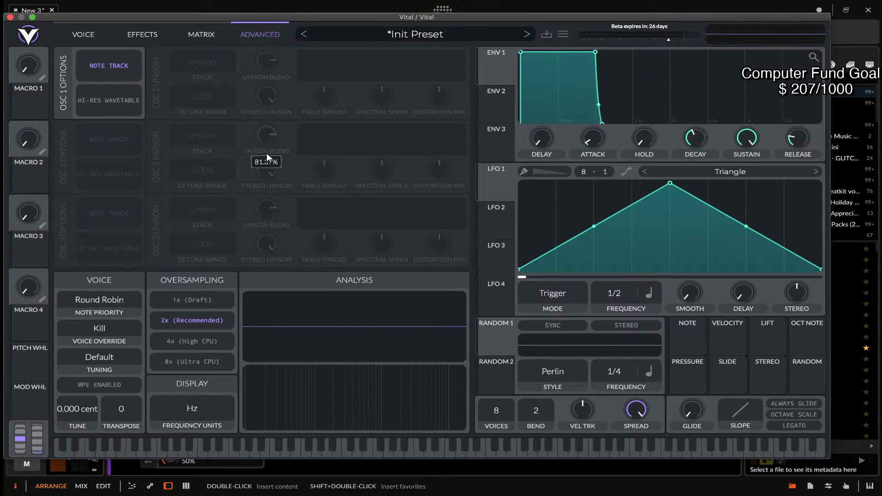
# Filter the preset browser to the User folder, load the MECHANICAL BEAST preset and close the browser.
pyautogui.click(370, 40)
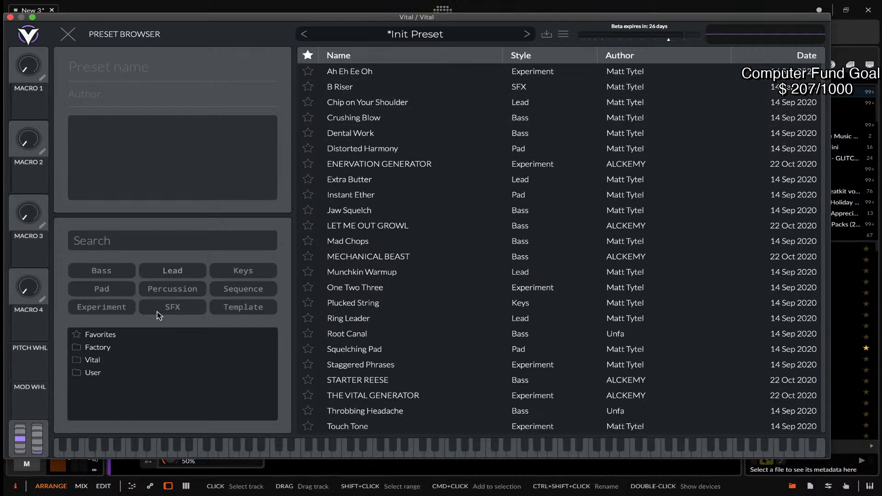
pyautogui.click(94, 373)
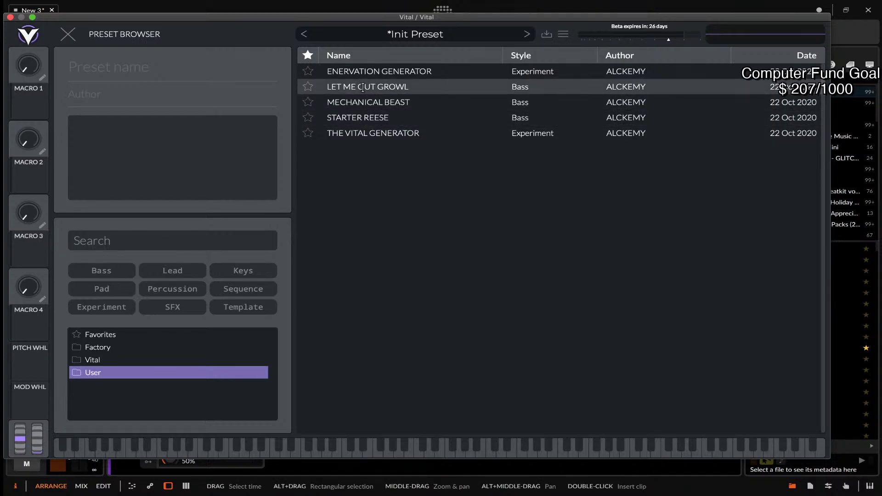
pyautogui.click(367, 102)
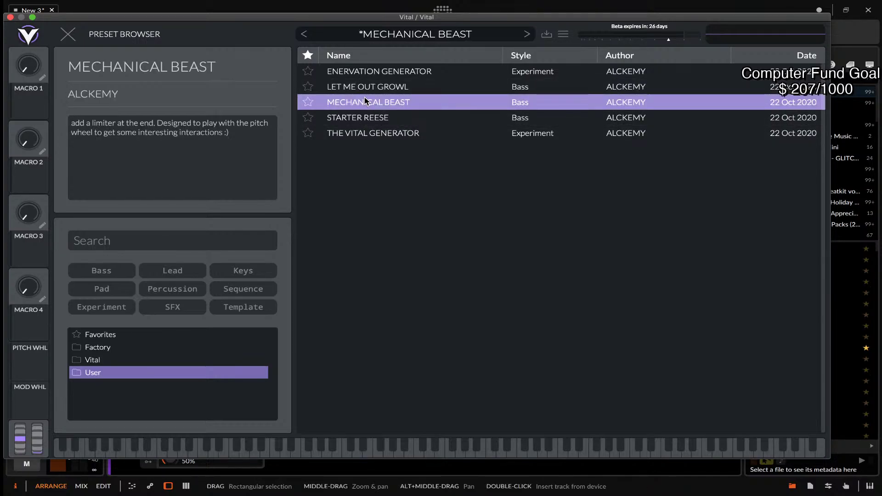
pyautogui.click(67, 34)
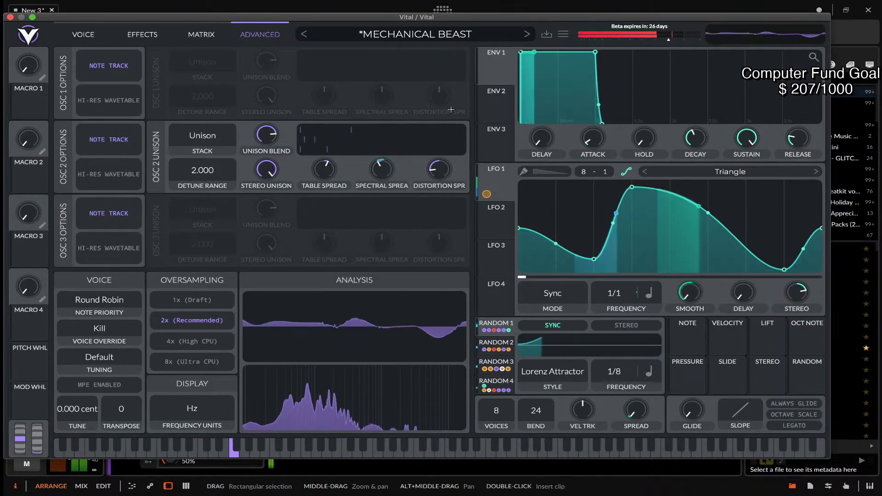
# Step back to the LET ME OUT GROWL preset, and forward through MECHANICAL BEAST to load STARTER REESE.
pyautogui.click(305, 35)
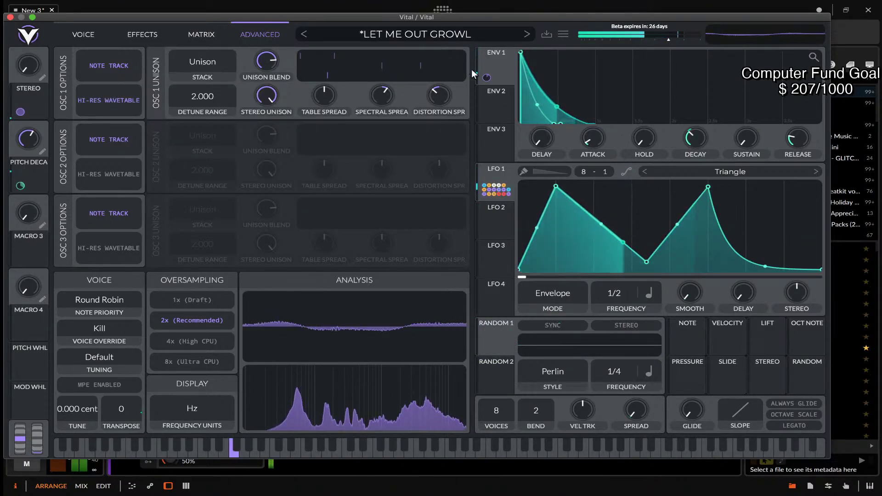
pyautogui.click(527, 35)
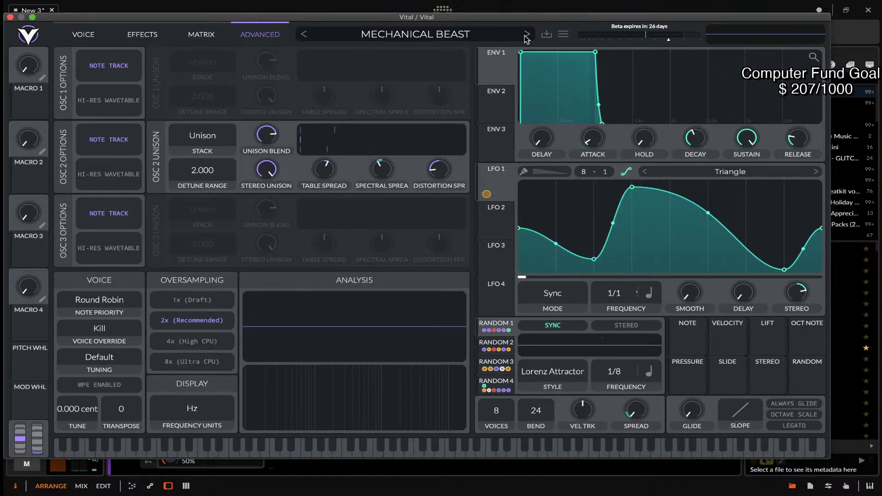
pyautogui.click(526, 35)
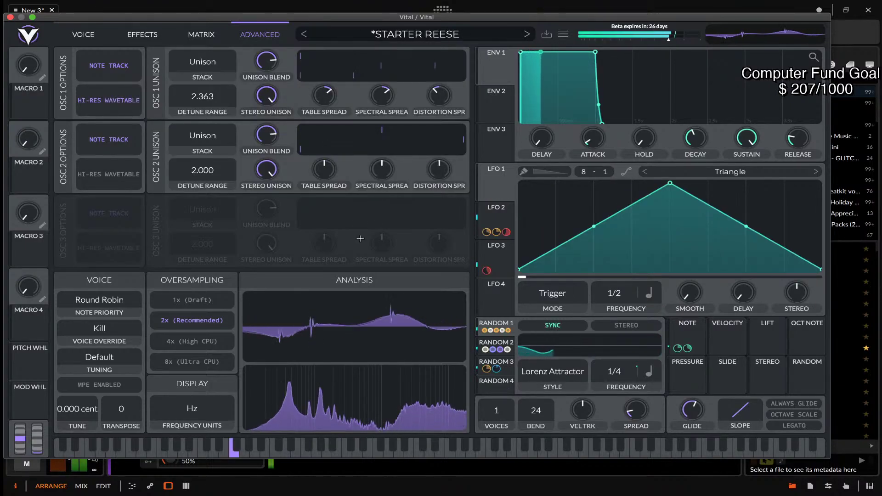
# Try the pitch wheel on the STARTER REESE preset, bending it fully down to -1.000 and moving it again.
pyautogui.moveTo(5, 441)
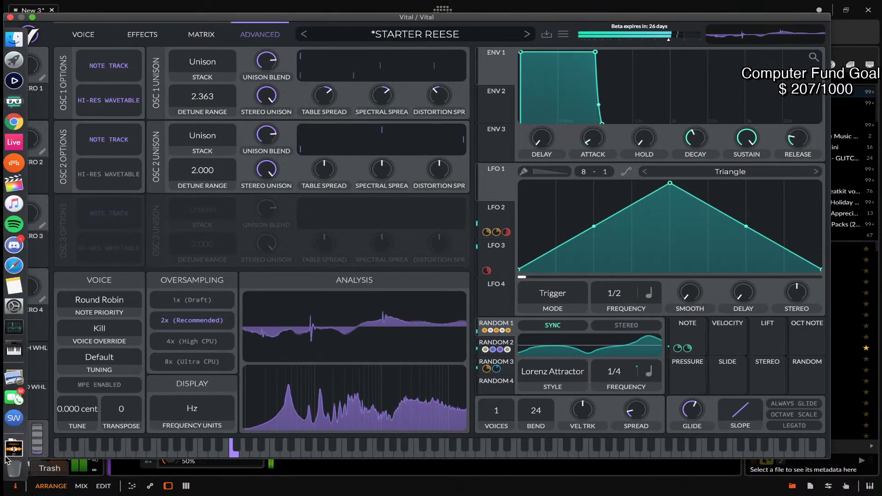
pyautogui.moveTo(23, 437); pyautogui.dragTo(24, 471)
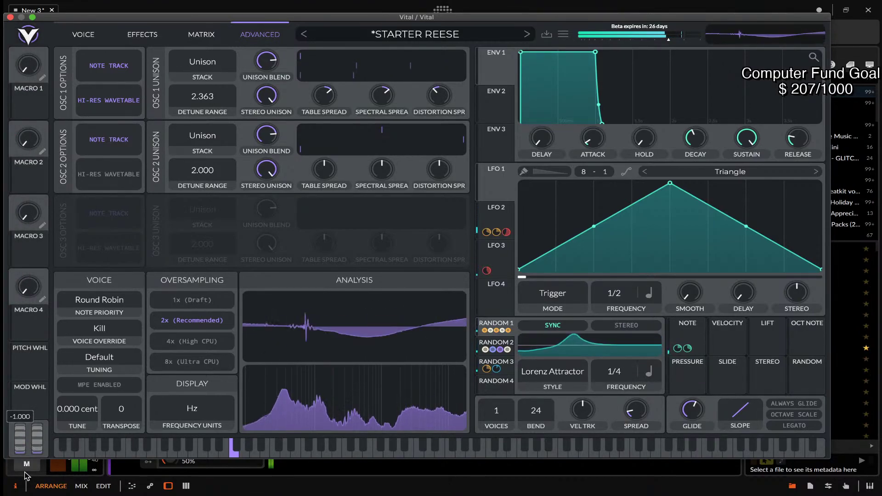
pyautogui.moveTo(16, 419); pyautogui.dragTo(22, 441)
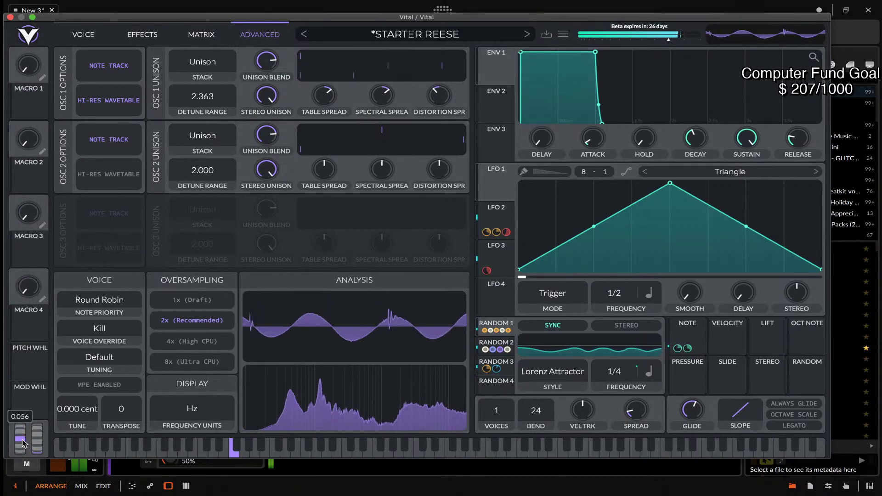
# Step forward through THE VITAL GENERATOR to the ENERVATION GENERATOR preset and show its oscillators and filters.
pyautogui.click(526, 35)
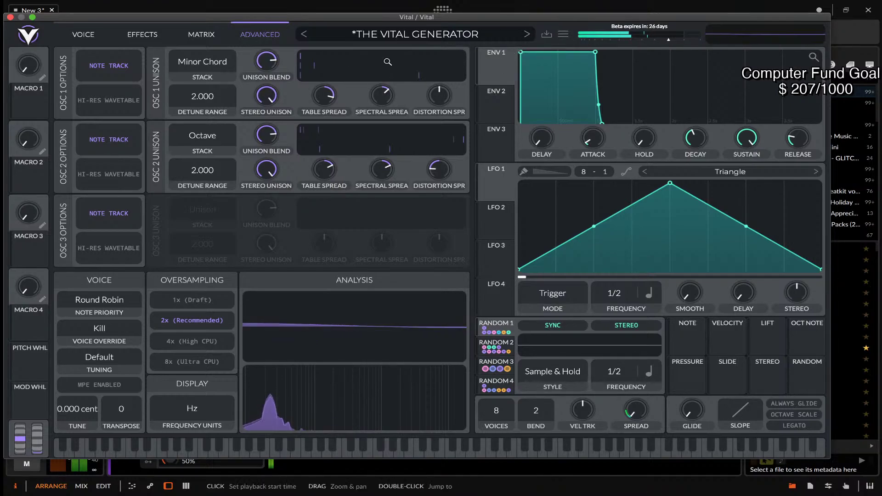
pyautogui.click(526, 35)
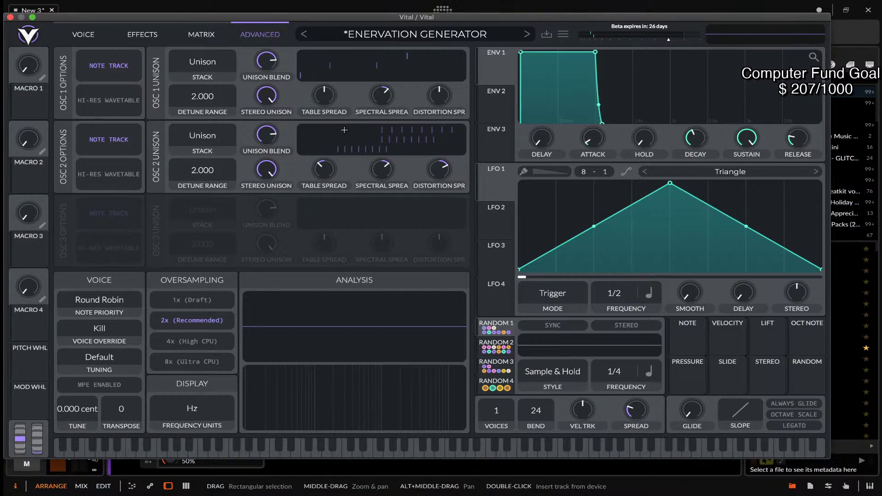
pyautogui.click(107, 38)
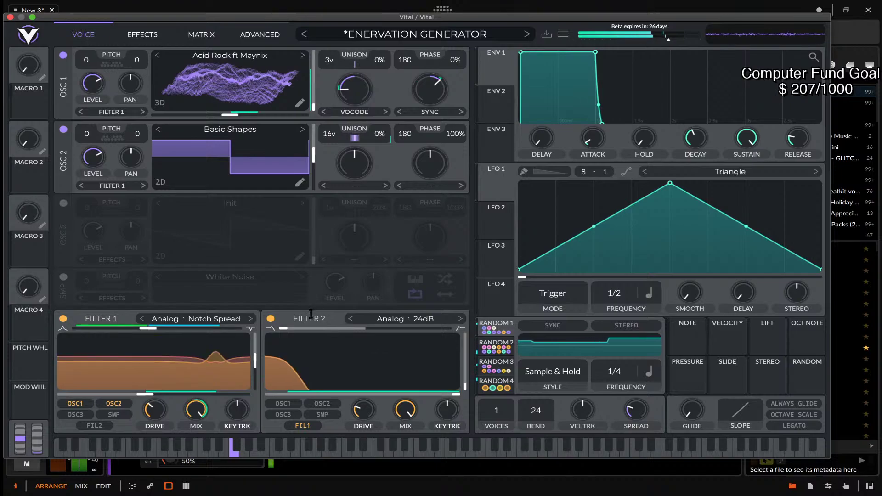
# Examine the ENERVATION GENERATOR effects chain from Chorus down to Compressor and return to the voice page.
pyautogui.click(147, 36)
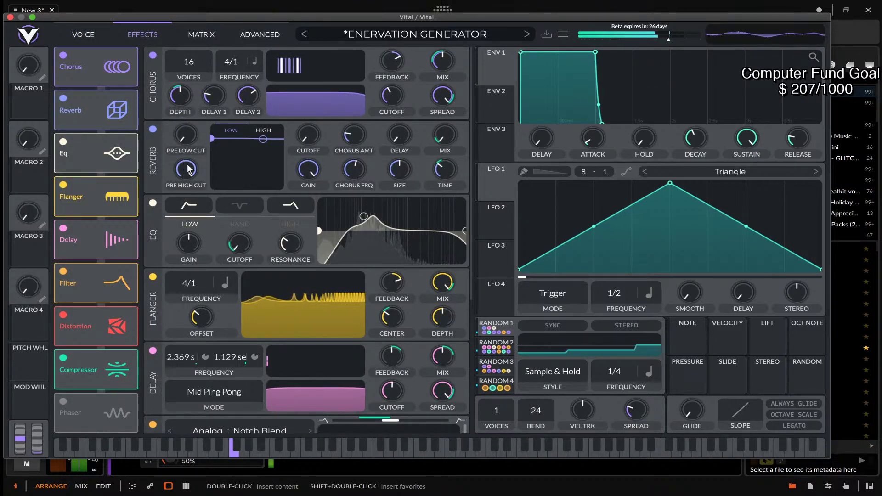
pyautogui.scroll(-2, 194, 168)
pyautogui.scroll(-3, 194, 168)
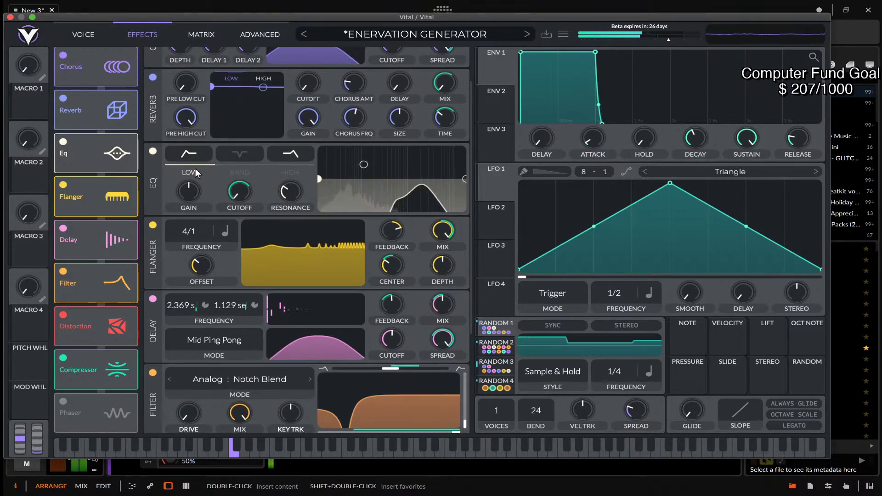
pyautogui.scroll(-5, 195, 168)
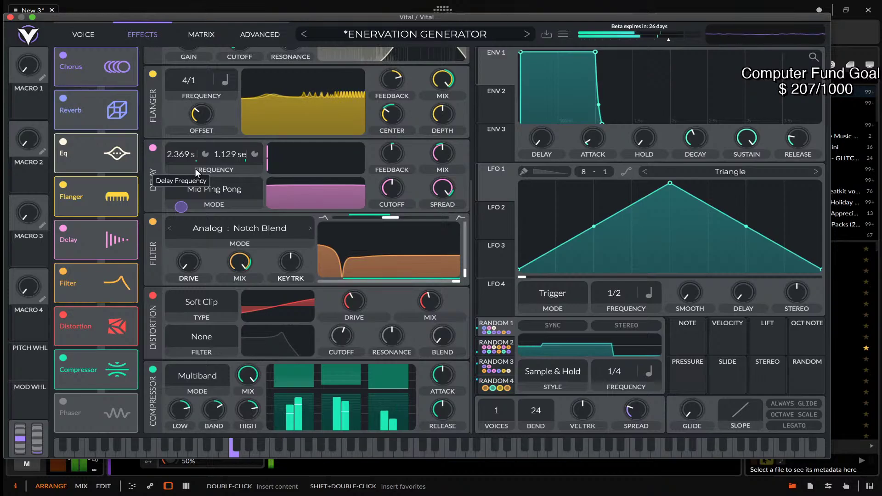
pyautogui.scroll(10, 195, 170)
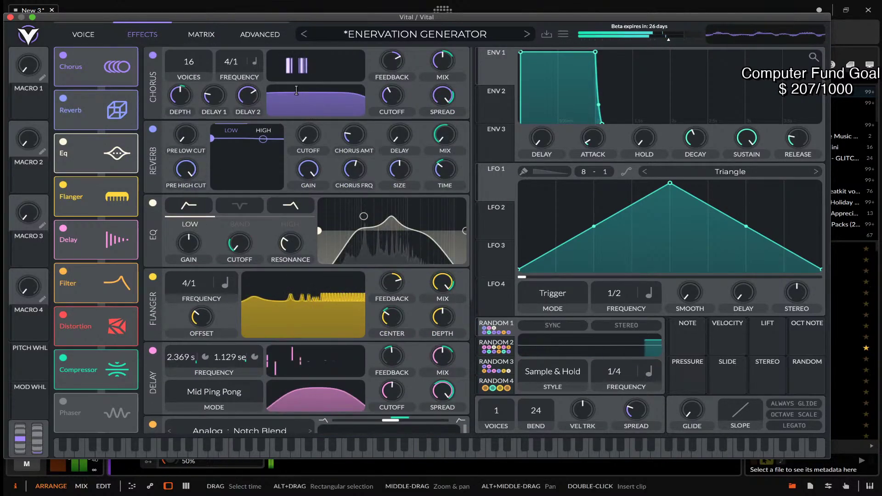
pyautogui.click(99, 34)
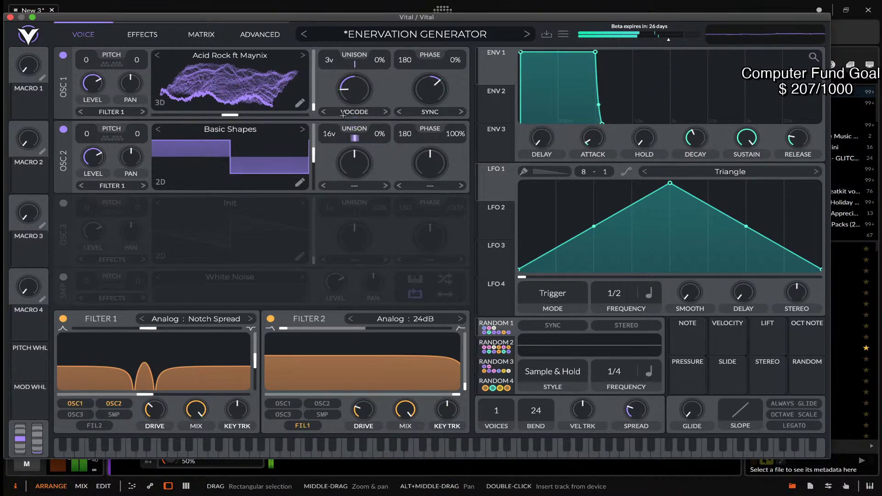
# Check the ENERVATION GENERATOR preset's author and description in the preset browser twice, closing the browser each time.
pyautogui.click(404, 37)
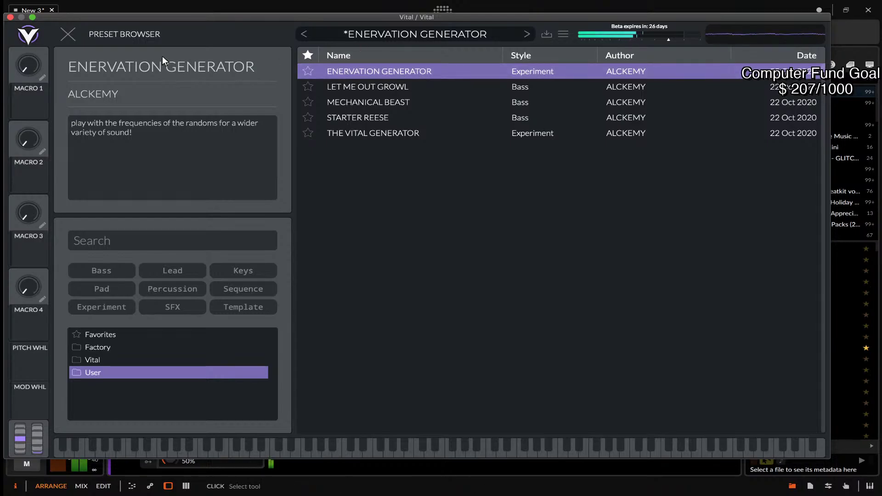
pyautogui.press('Escape')
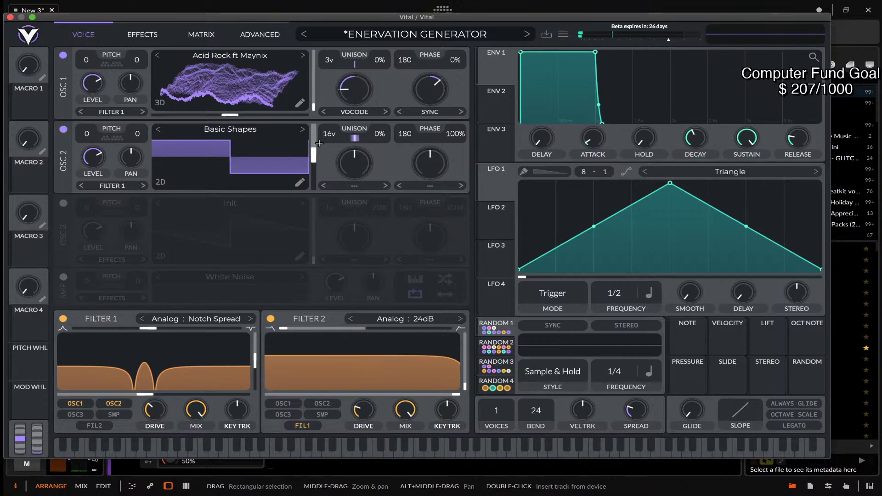
pyautogui.click(398, 35)
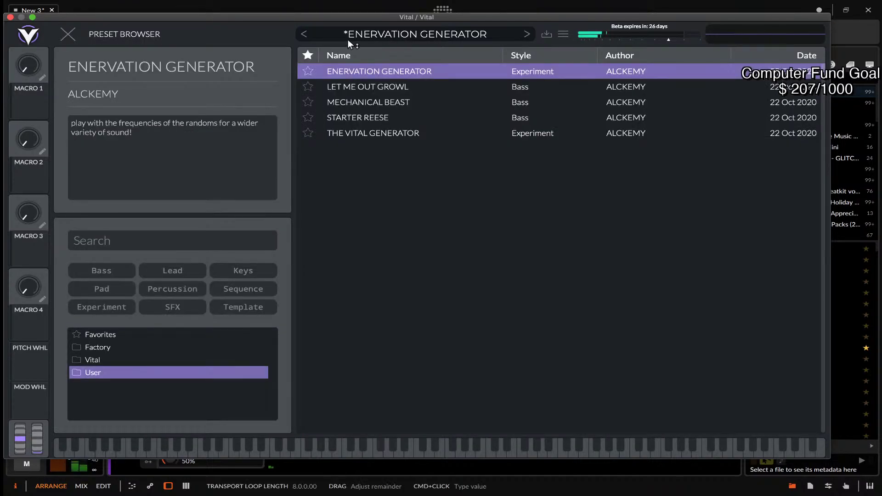
pyautogui.click(69, 36)
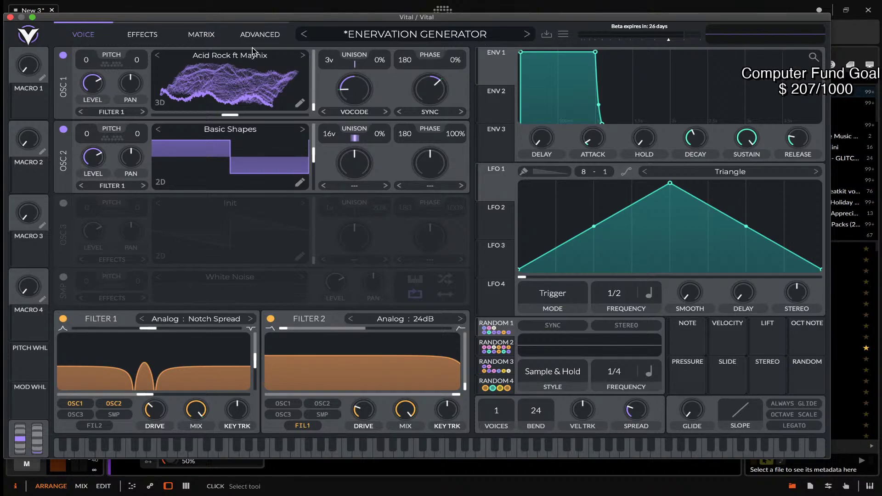
# Look at Vital's version and window size options, the save control and the preset options list, and close them.
pyautogui.click(28, 35)
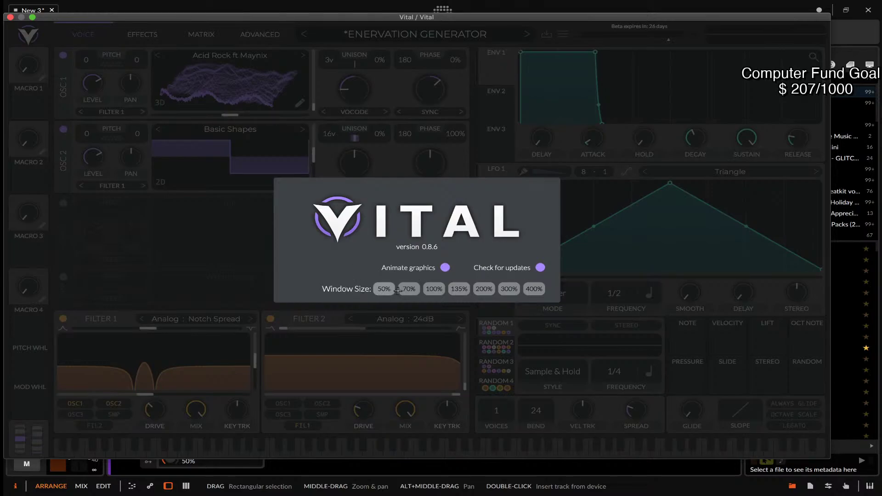
pyautogui.click(330, 125)
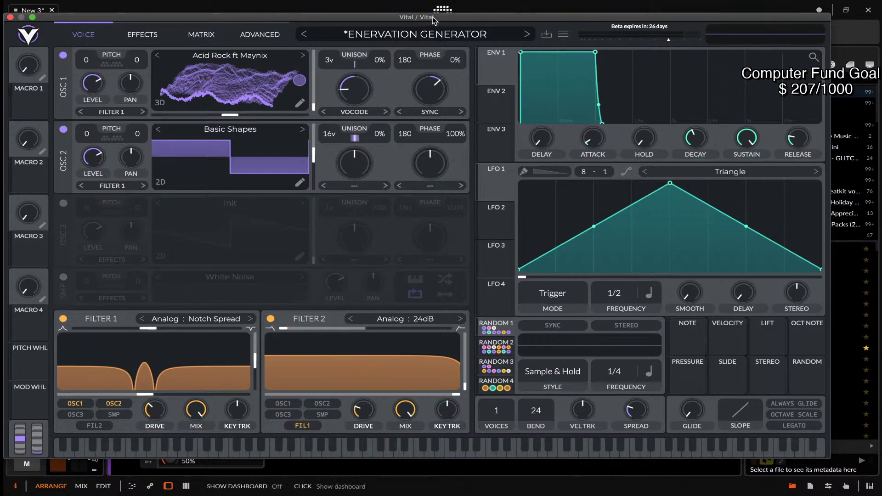
pyautogui.click(544, 36)
pyautogui.click(545, 36)
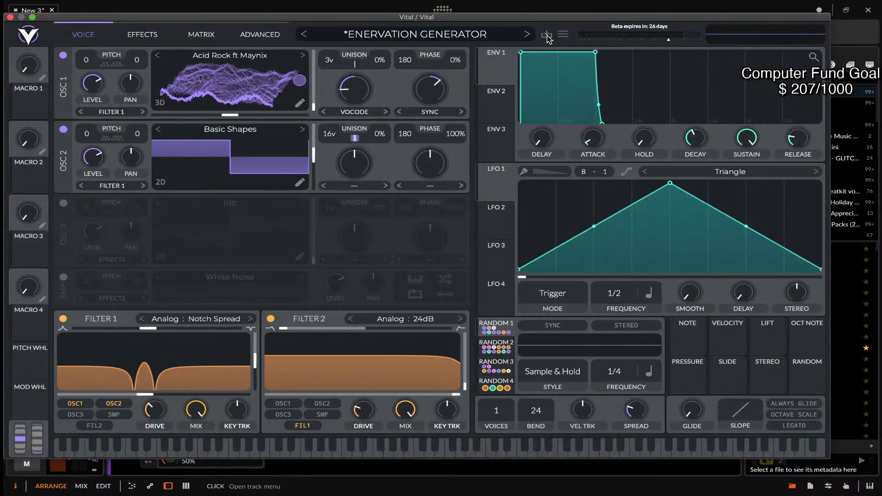
pyautogui.click(563, 35)
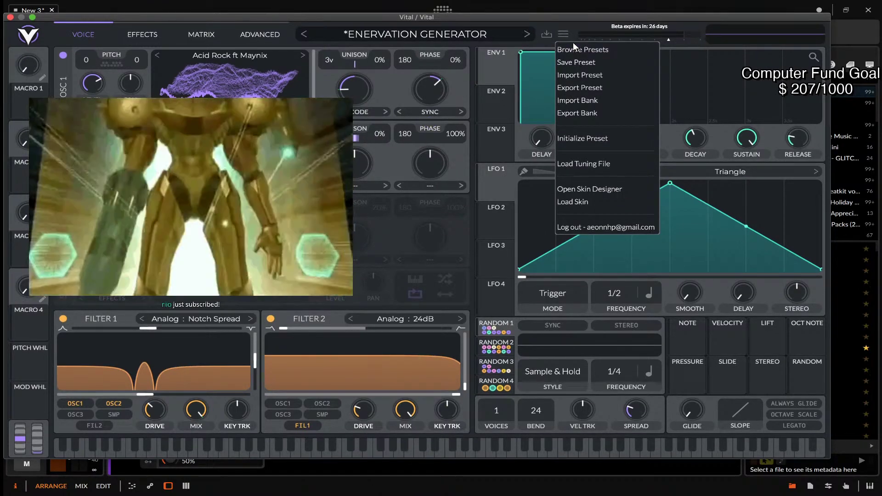
pyautogui.click(537, 21)
# Audition Filter 1's models, trying Dirty, Comb, Diode, Digital and Ladder, and finish on Analog 12dB.
pyautogui.click(404, 318)
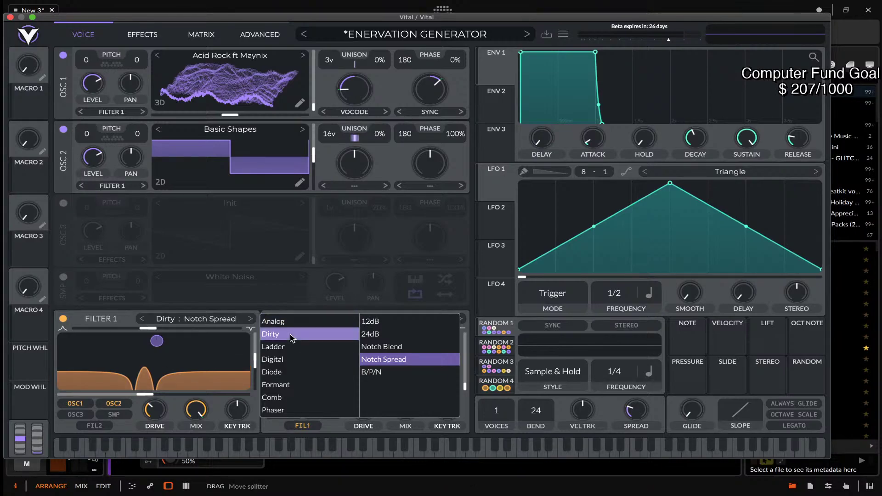
pyautogui.click(272, 397)
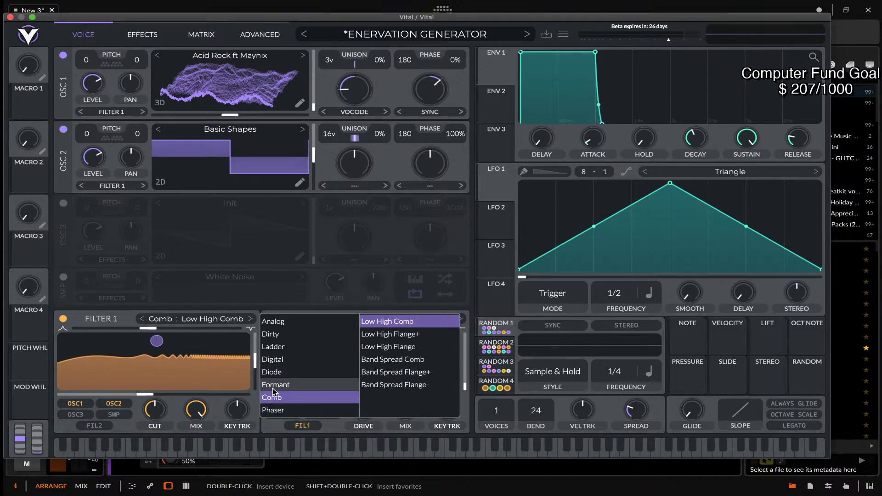
pyautogui.click(273, 389)
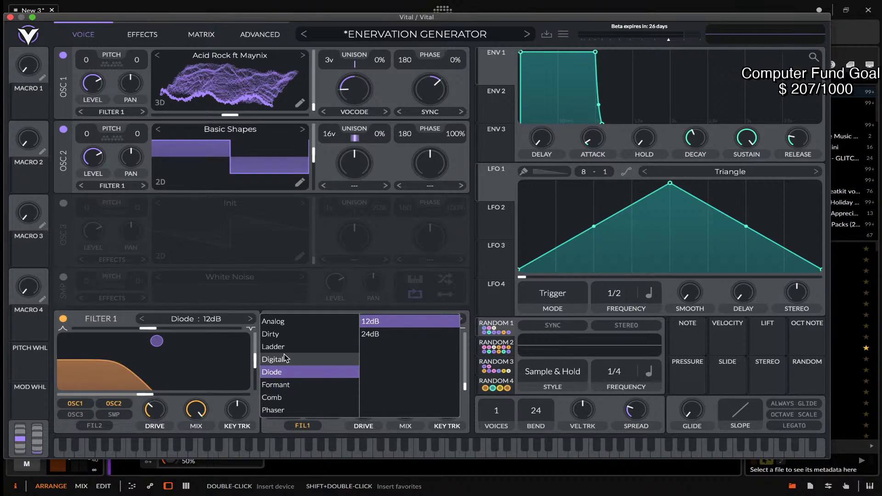
pyautogui.click(280, 359)
pyautogui.click(278, 347)
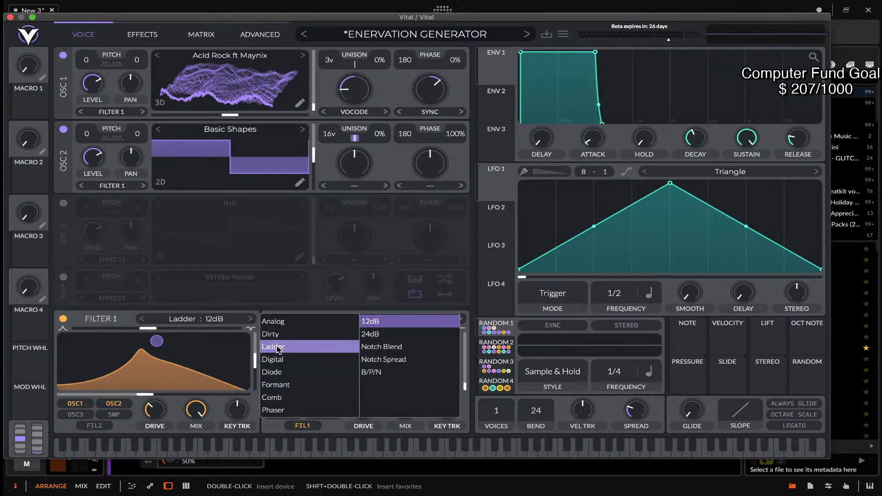
pyautogui.click(276, 334)
pyautogui.click(275, 324)
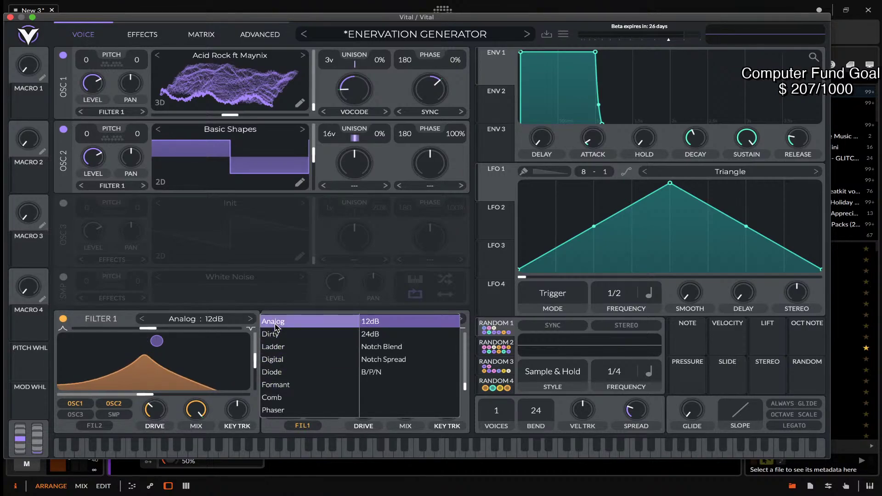
# Show the preset's effects chain and examine the Distortion effect's filter placement options and its blend control.
pyautogui.click(142, 34)
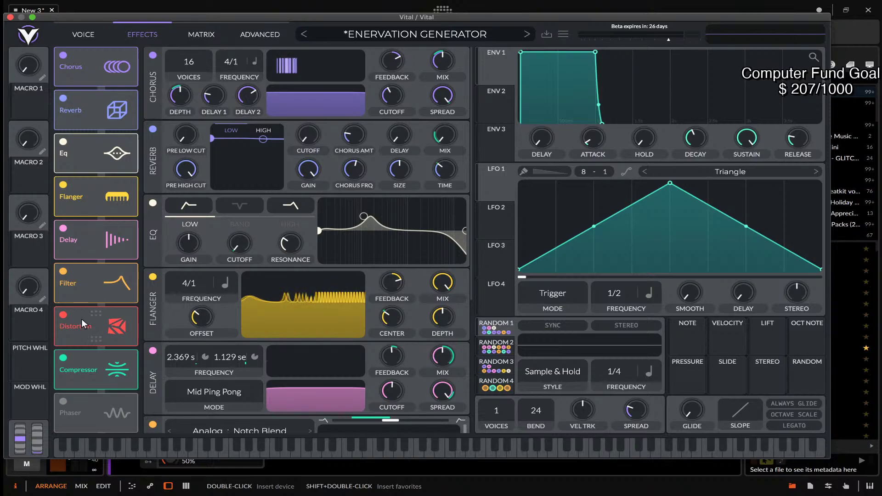
pyautogui.scroll(-3, 178, 277)
pyautogui.scroll(-3, 178, 277)
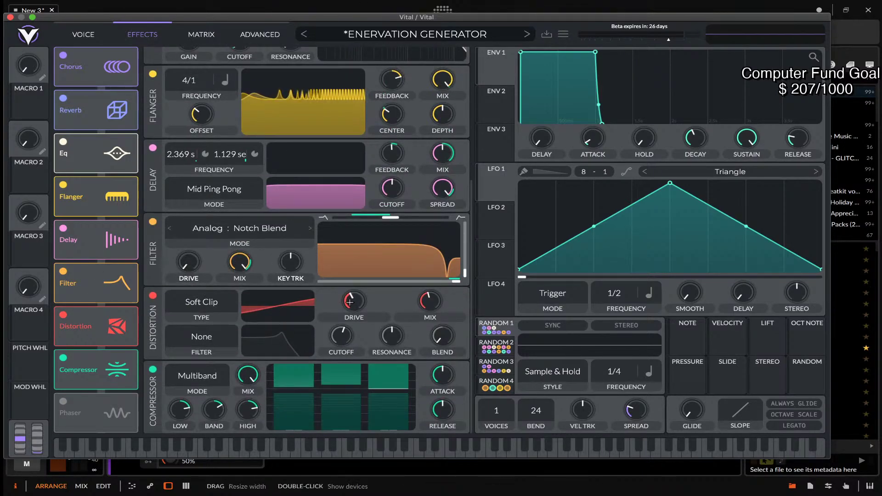
pyautogui.click(194, 345)
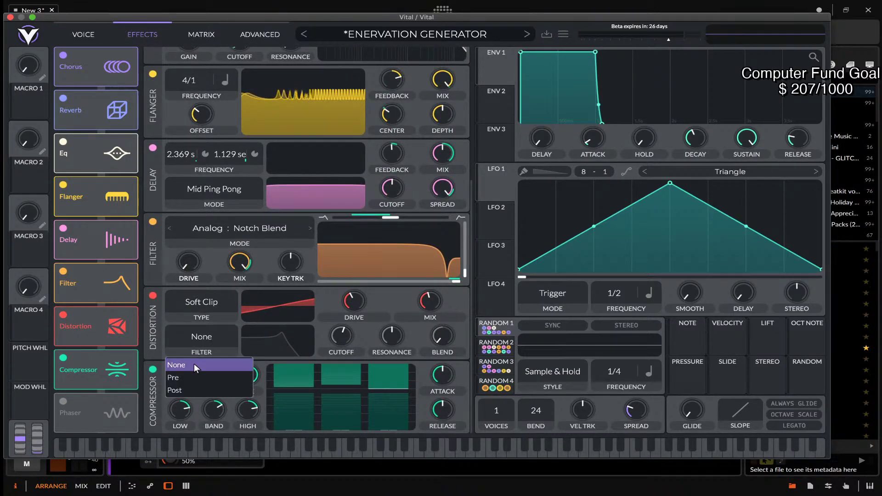
pyautogui.click(190, 323)
pyautogui.moveTo(443, 336); pyautogui.dragTo(377, 386)
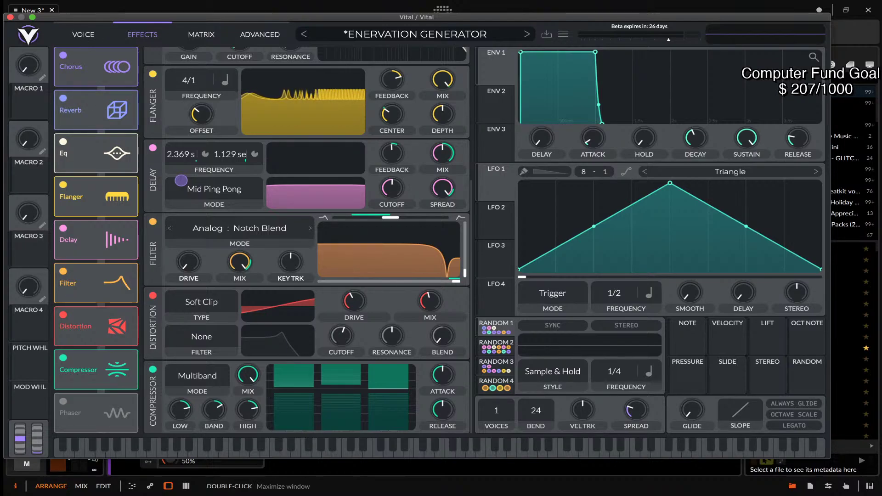
# Initialize the preset to the default patch, close the preset browser and return to the voice page.
pyautogui.click(475, 36)
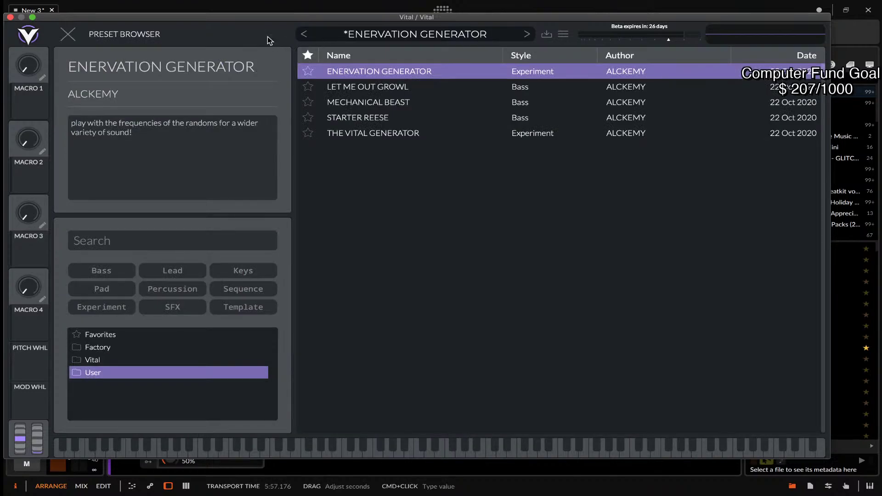
pyautogui.click(563, 35)
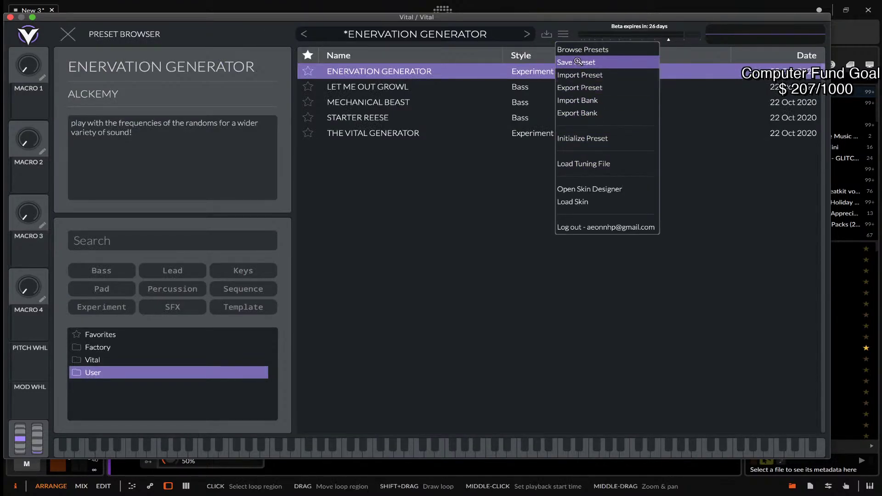
pyautogui.click(578, 139)
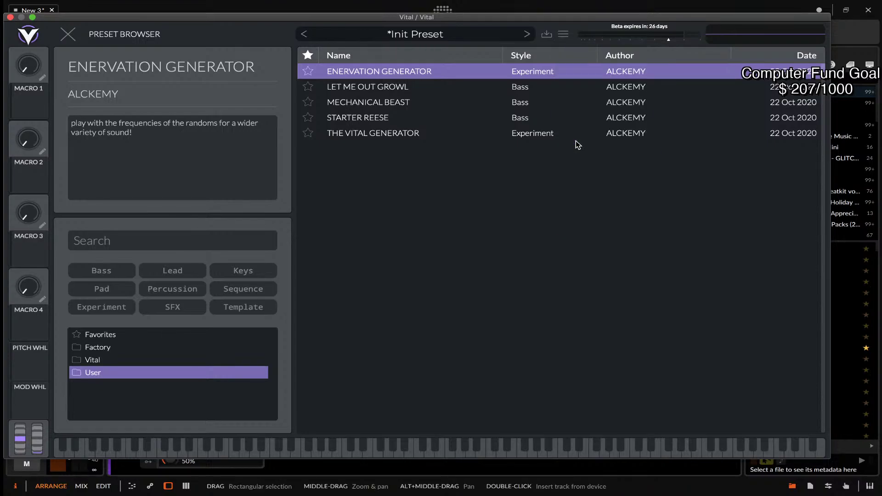
pyautogui.click(69, 34)
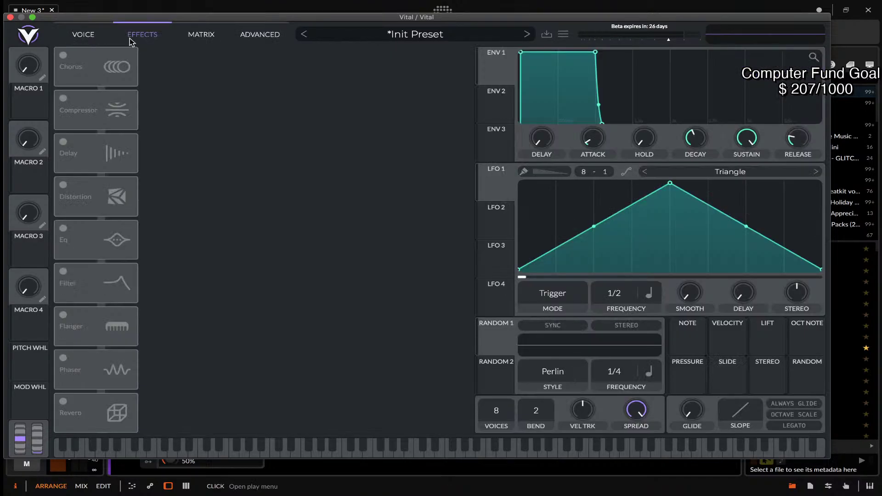
pyautogui.click(85, 35)
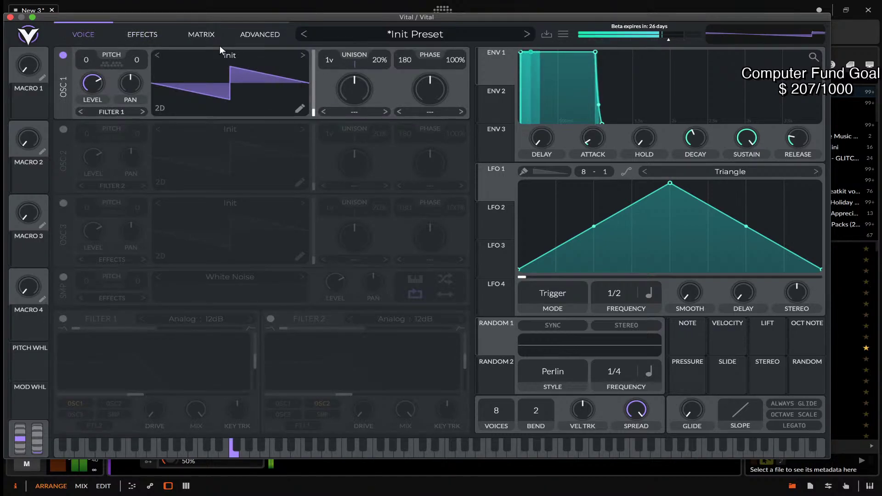
# Enable the Reverb effect and raise its high shelf until the response curve is flat.
pyautogui.click(144, 34)
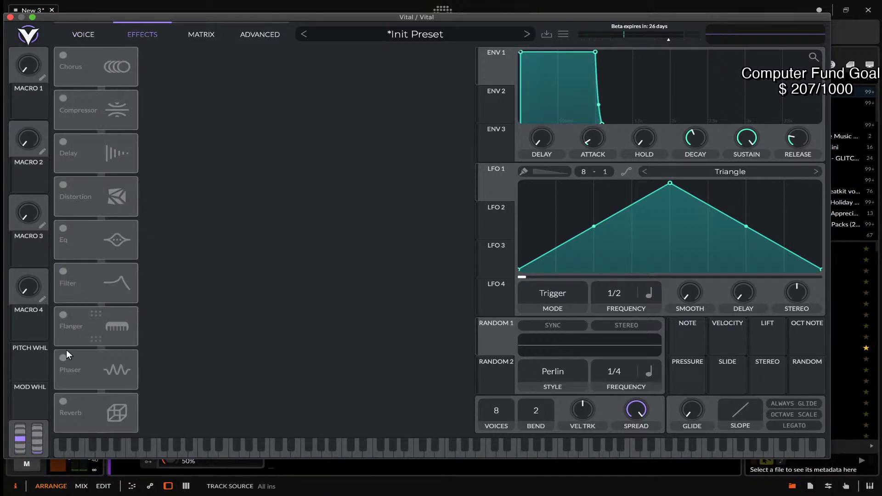
pyautogui.click(64, 400)
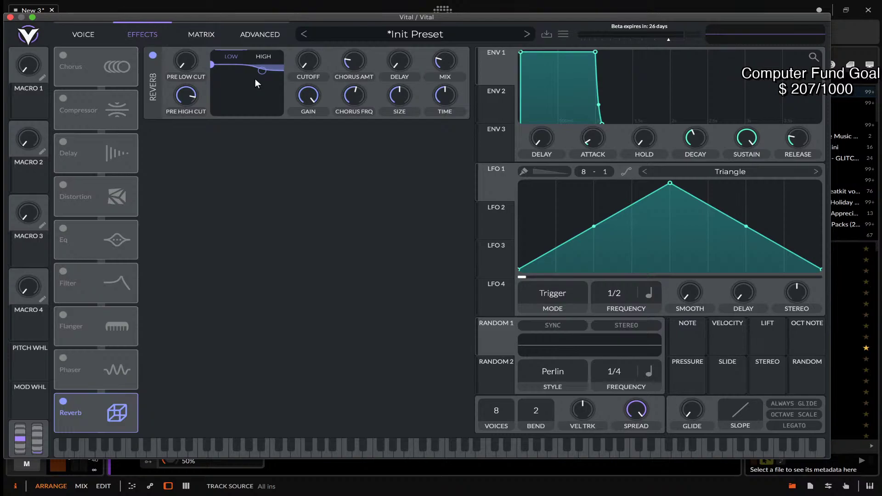
pyautogui.moveTo(263, 70); pyautogui.dragTo(263, 64)
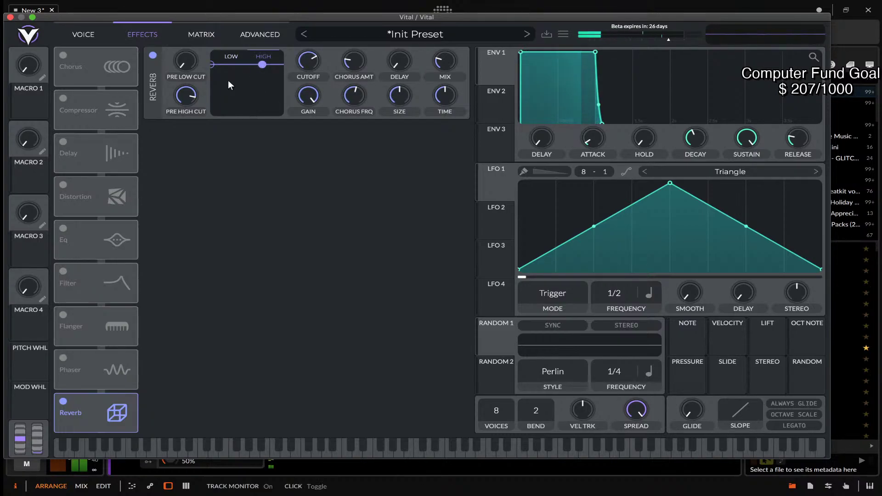
pyautogui.press('super+Tab')
pyautogui.press('super+Tab')
# Raise the reverb's mix and cutoff to maximum, increase both chorus controls, and set the size to about 75%.
pyautogui.scroll(5, 477, 66)
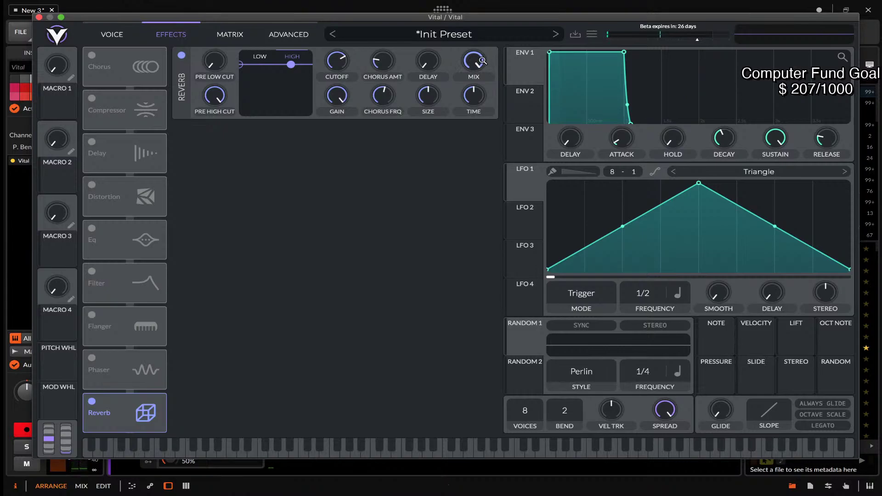
pyautogui.scroll(5, 382, 60)
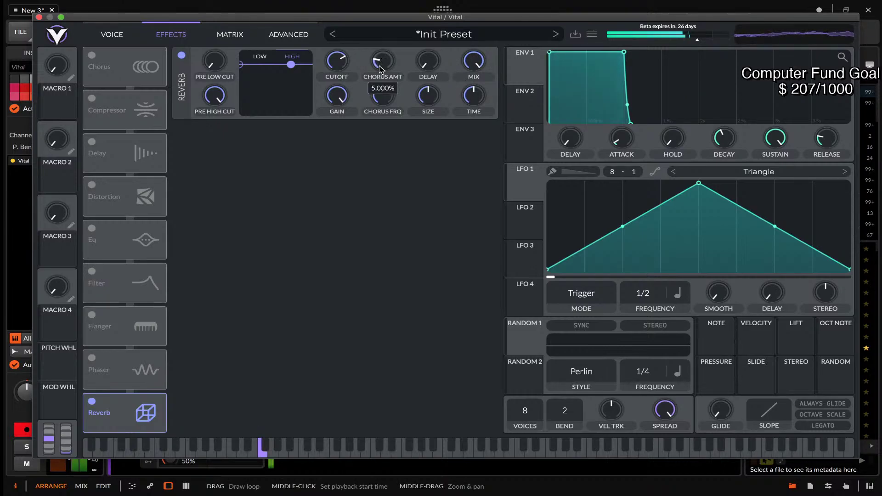
pyautogui.moveTo(338, 64); pyautogui.dragTo(334, 33)
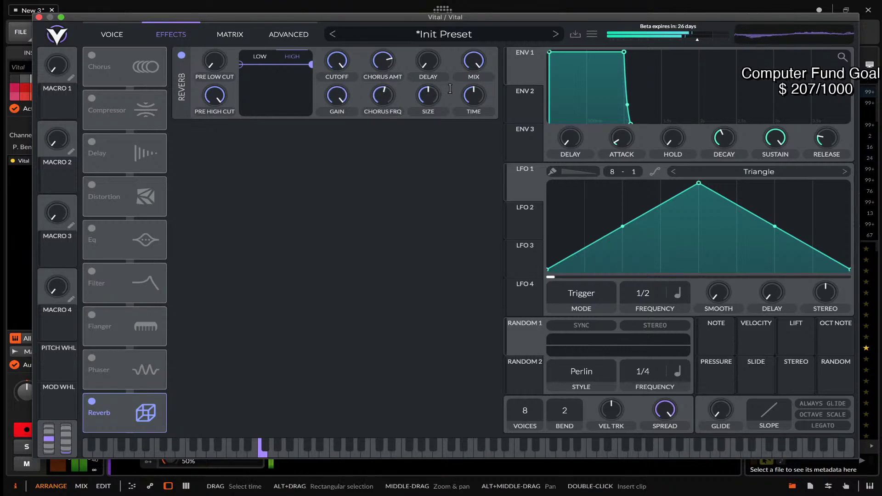
pyautogui.scroll(3, 390, 92)
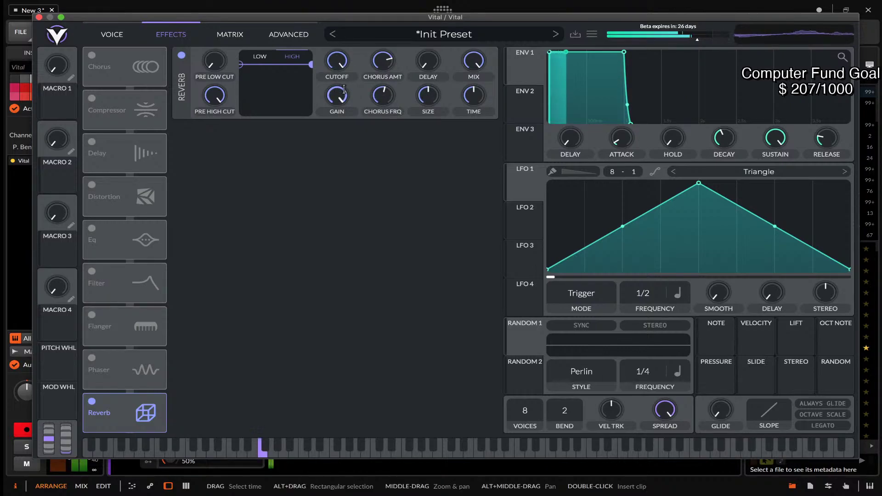
pyautogui.scroll(3, 428, 95)
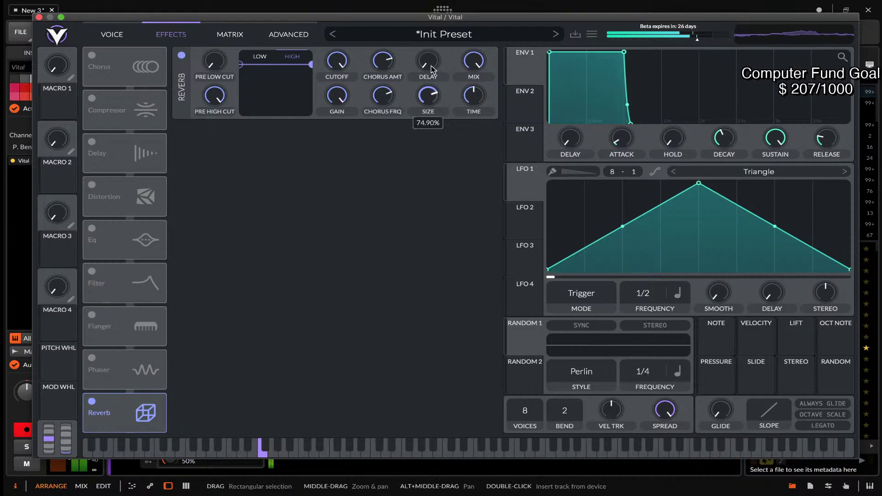
# Lower the reverb's chorus frequency and chorus amount, and raise its time and delay.
pyautogui.moveTo(383, 96); pyautogui.dragTo(389, 148)
pyautogui.moveTo(466, 106); pyautogui.dragTo(464, 70)
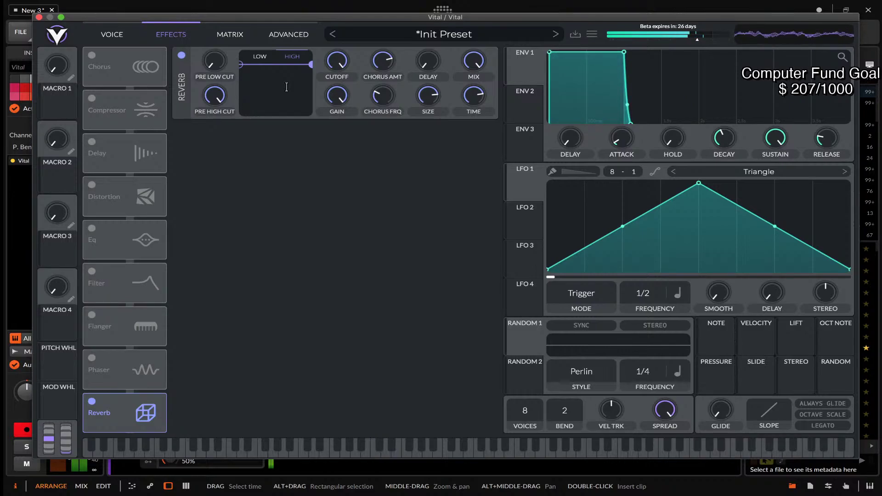
pyautogui.moveTo(383, 60); pyautogui.dragTo(385, 114)
pyautogui.moveTo(429, 61); pyautogui.dragTo(429, 18)
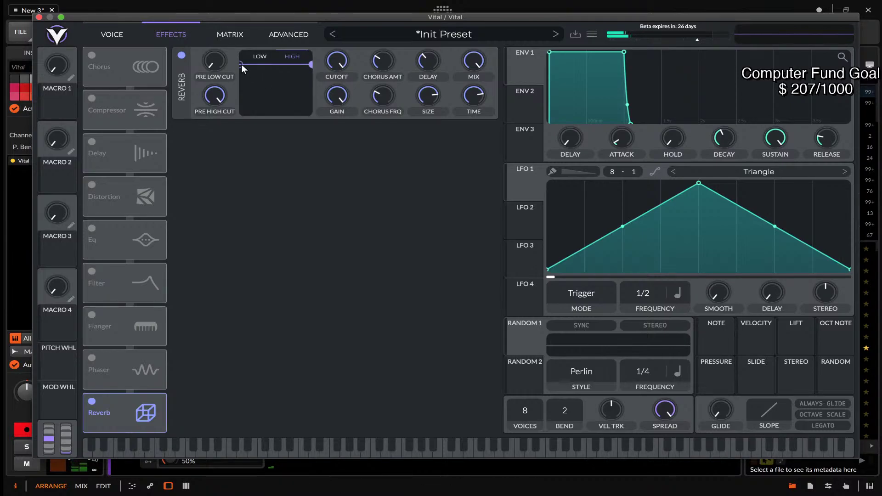
# Shape the reverb's response into a hump by cutting both the low and high shelves, easing the high cut slightly.
pyautogui.moveTo(241, 65); pyautogui.dragTo(259, 99)
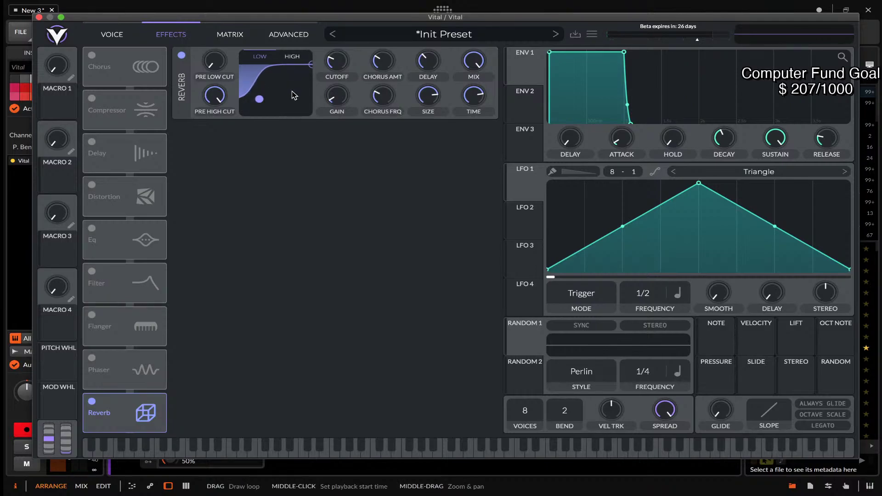
pyautogui.moveTo(310, 64); pyautogui.dragTo(265, 105)
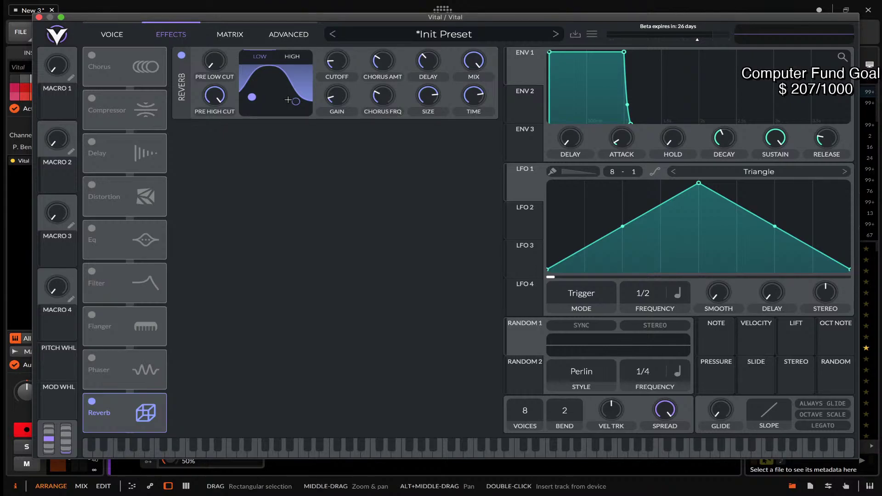
pyautogui.moveTo(296, 101); pyautogui.dragTo(297, 91)
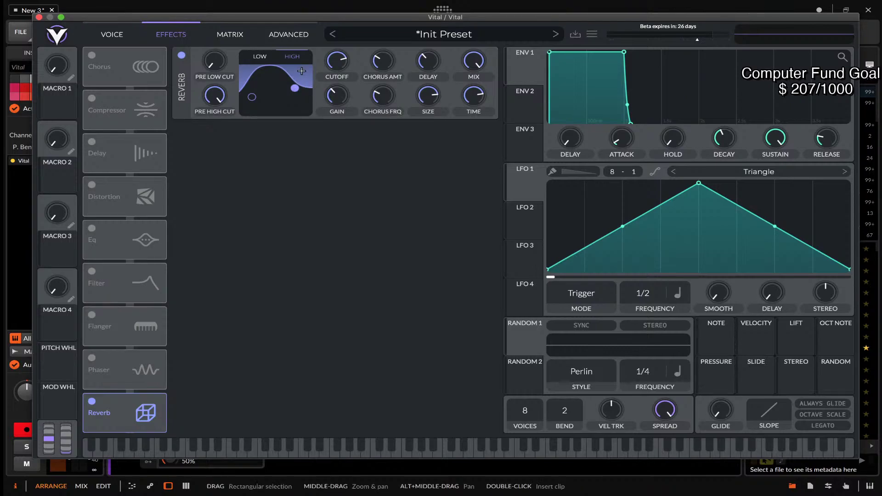
# Turn off the Reverb effect and return to the oscillator and filter page.
pyautogui.click(92, 401)
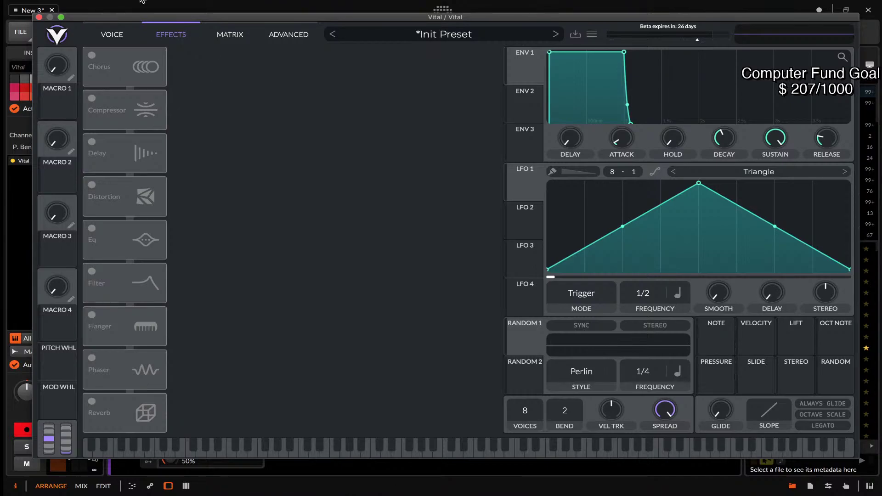
pyautogui.click(118, 43)
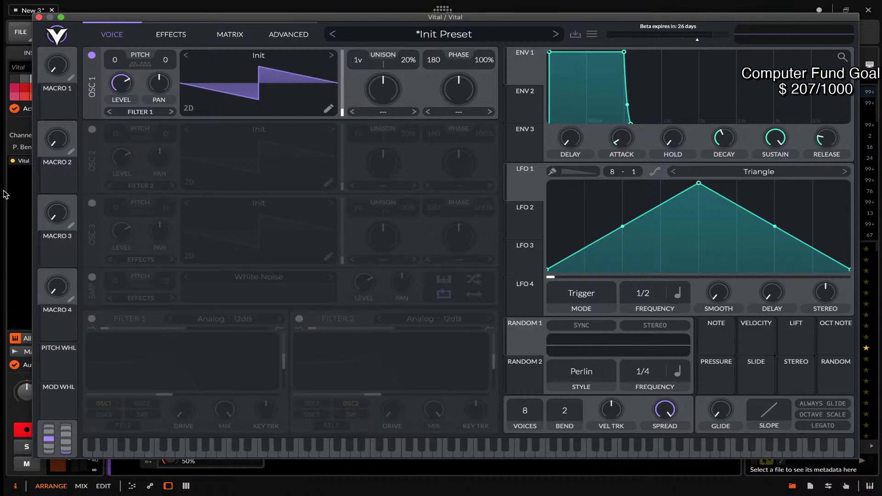
# Switch to Chrome and load vital.com.
pyautogui.moveTo(5, 193)
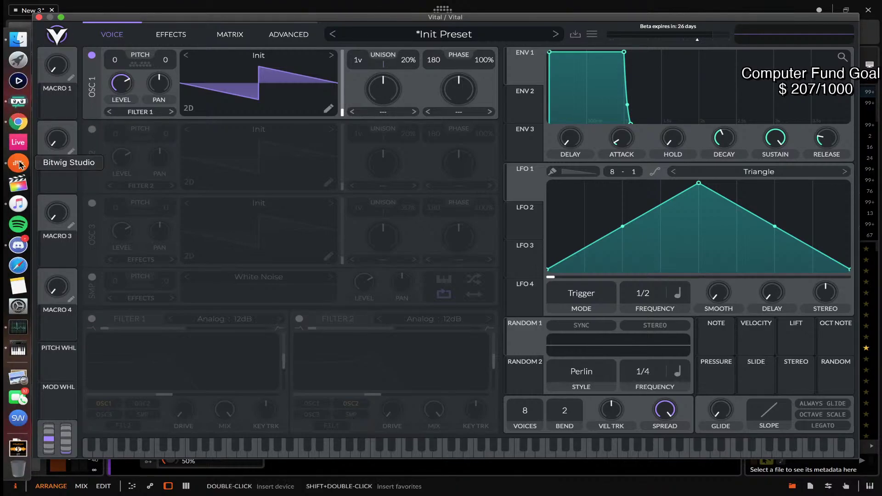
pyautogui.click(10, 122)
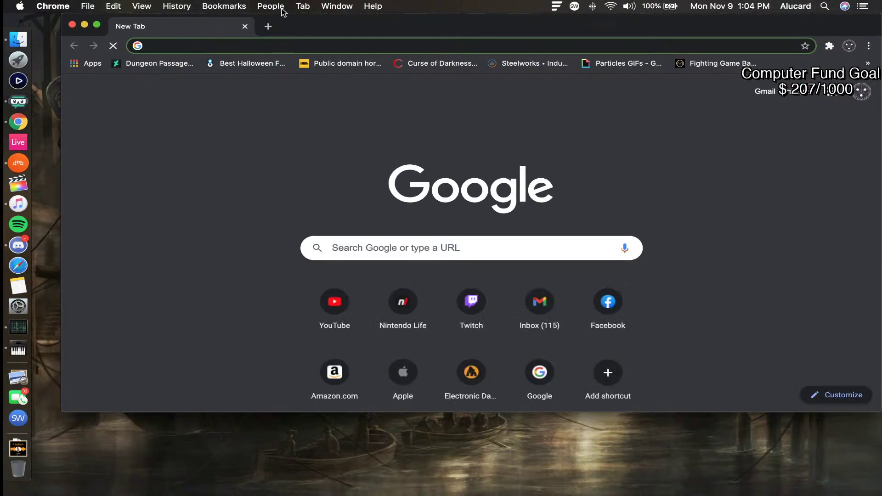
pyautogui.write('VITAL.COM')
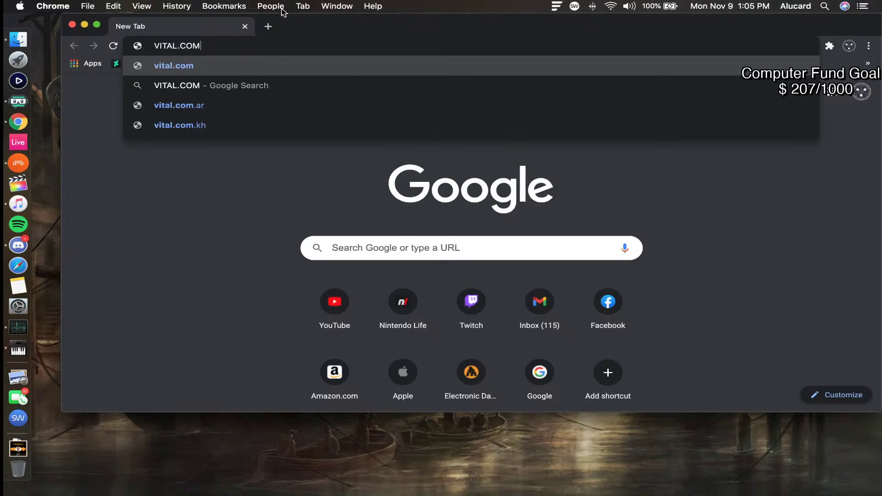
pyautogui.press('Return')
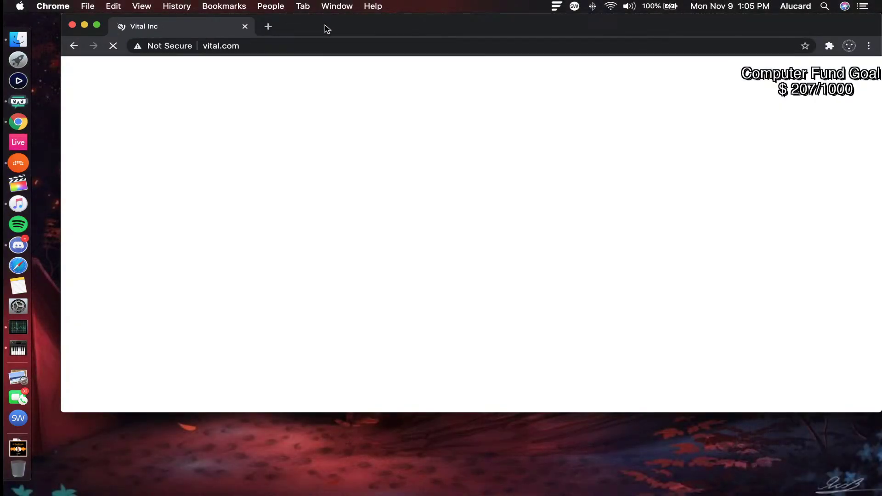
# Open a new Chrome window and load vital.audio.
pyautogui.press('F11')
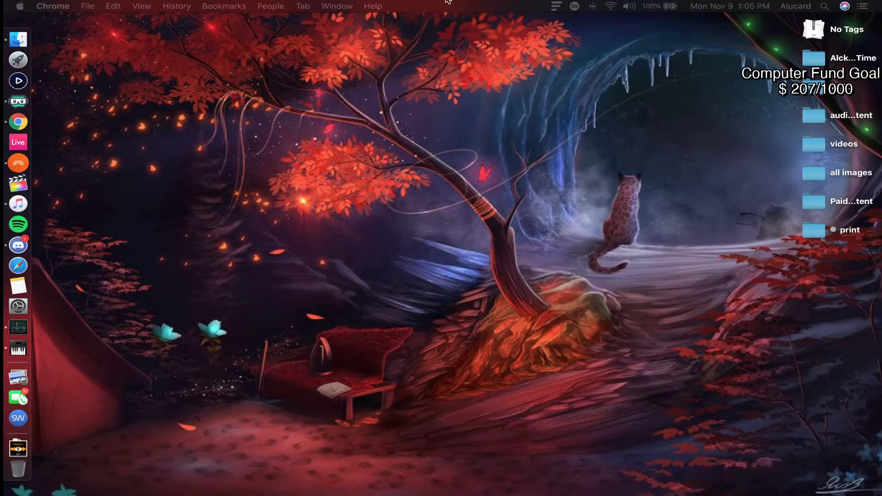
pyautogui.click(18, 107)
pyautogui.click(18, 122)
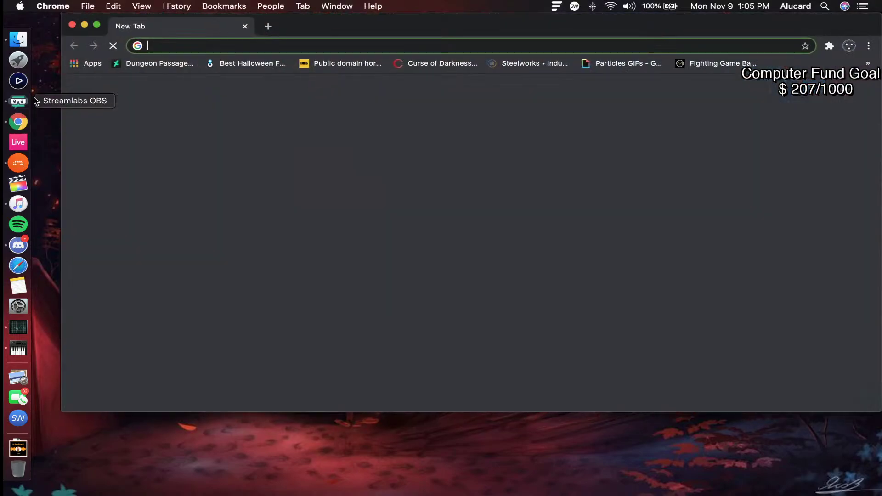
pyautogui.write('VITAL.')
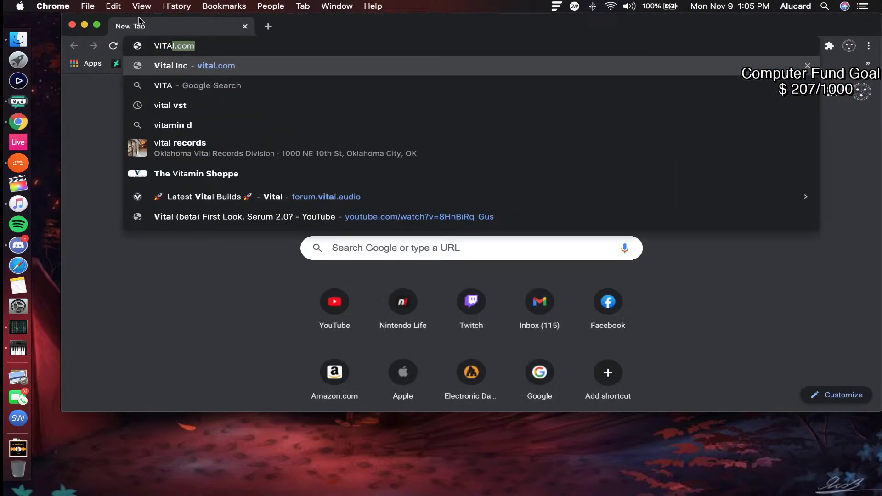
pyautogui.write('AUDIO')
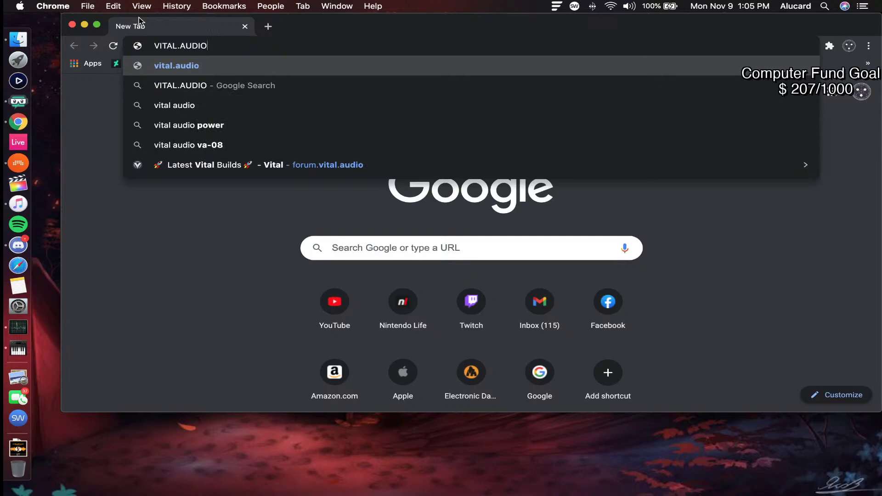
pyautogui.press('Return')
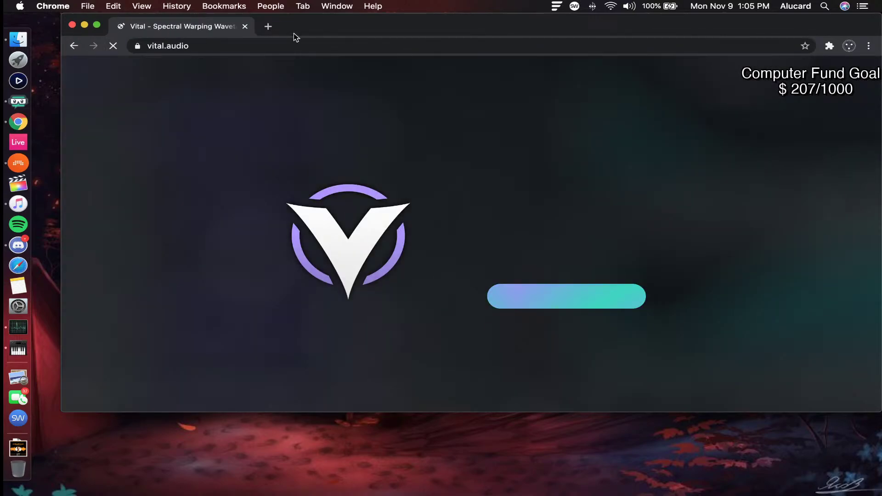
# Move the browser window lower, look over the Vital homepage and its address, and close the window.
pyautogui.moveTo(294, 27); pyautogui.dragTo(297, 48)
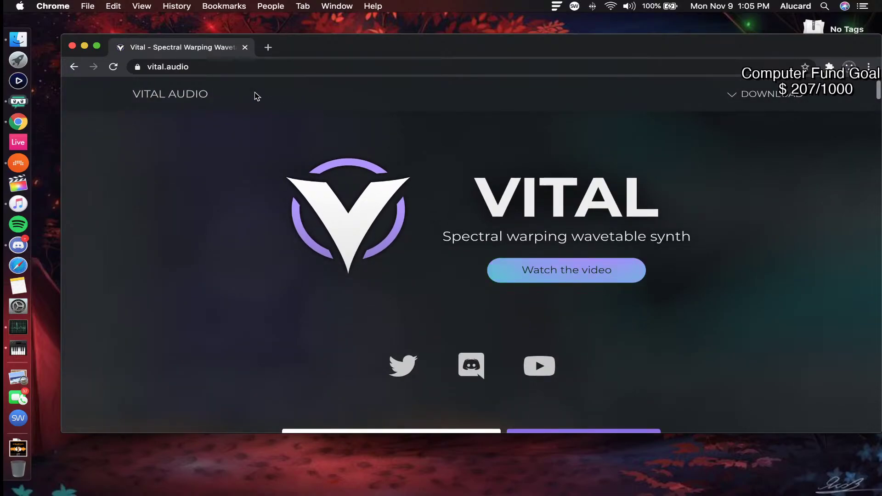
pyautogui.click(206, 67)
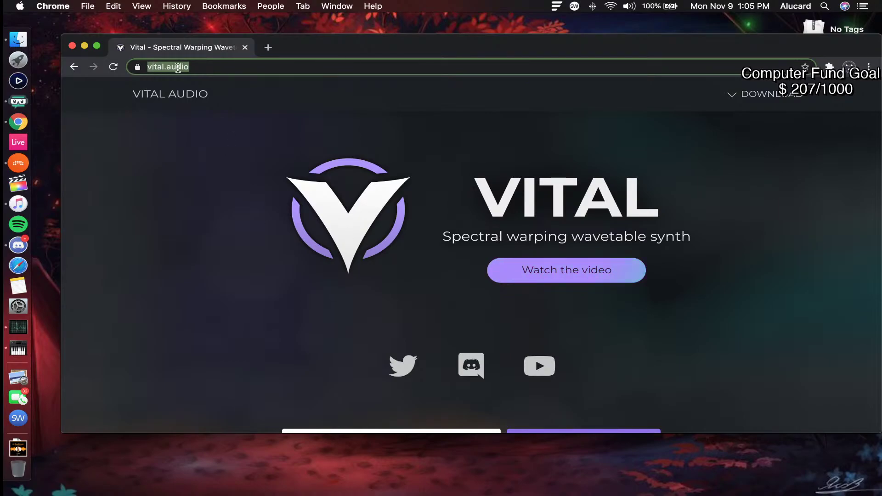
pyautogui.scroll(-3, 470, 175)
pyautogui.scroll(3, 470, 176)
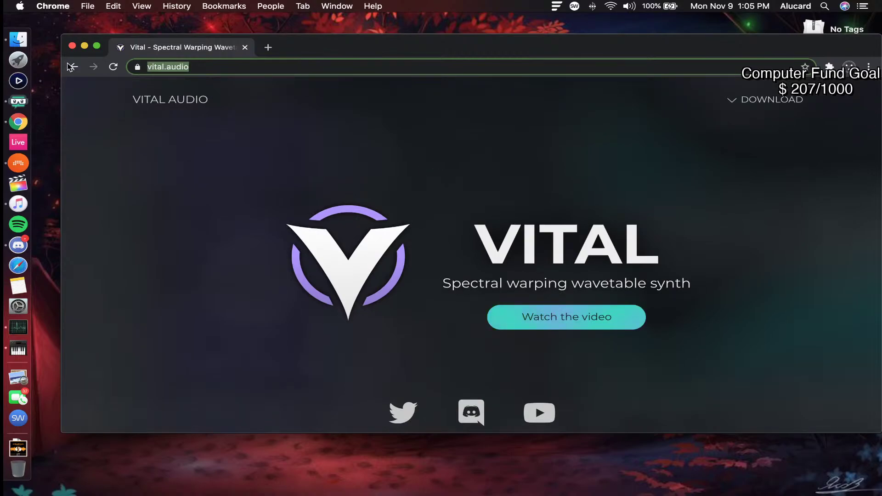
pyautogui.click(72, 45)
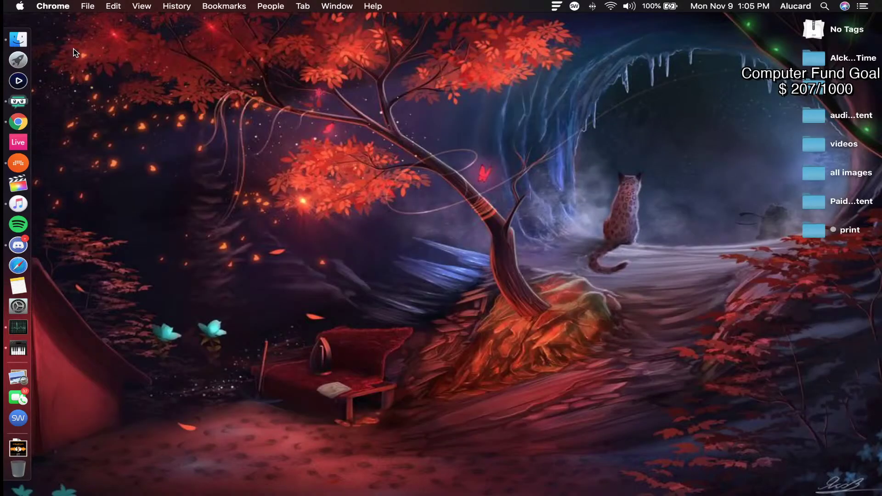
# Switch to Bitwig Studio and close the Vital plug-in window to reveal the track's device chain.
pyautogui.click(18, 164)
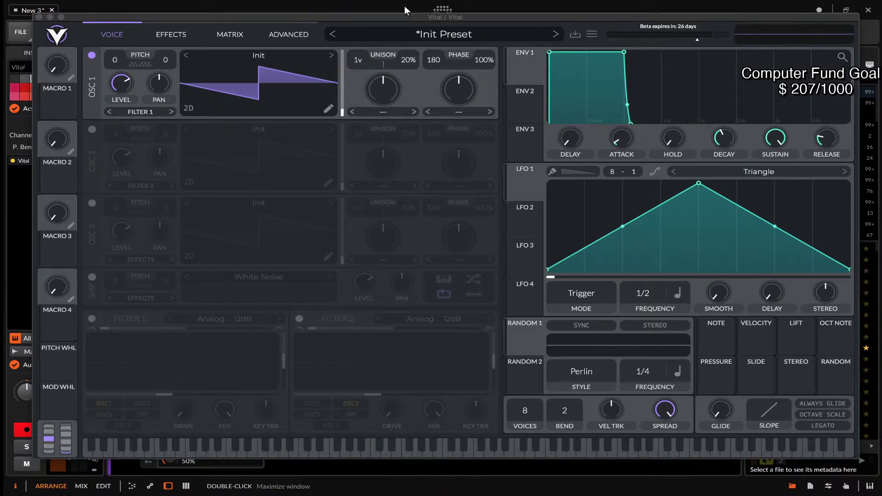
pyautogui.moveTo(300, 16); pyautogui.dragTo(297, 16)
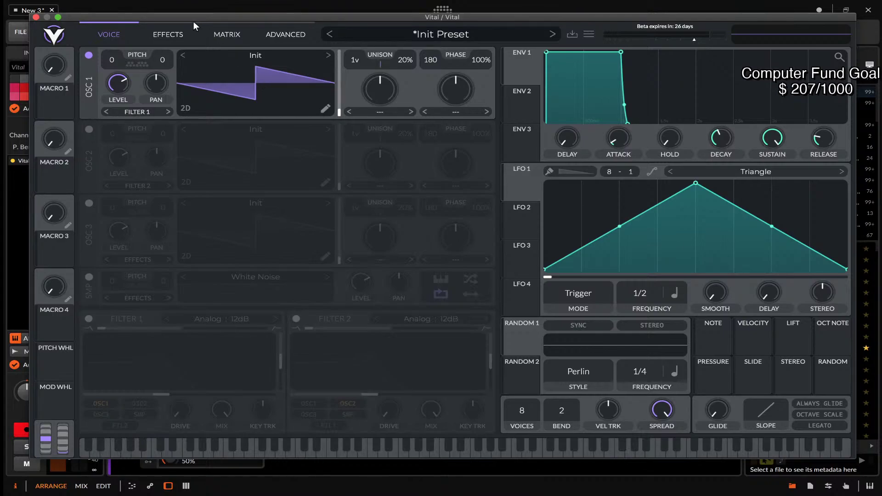
pyautogui.click(37, 17)
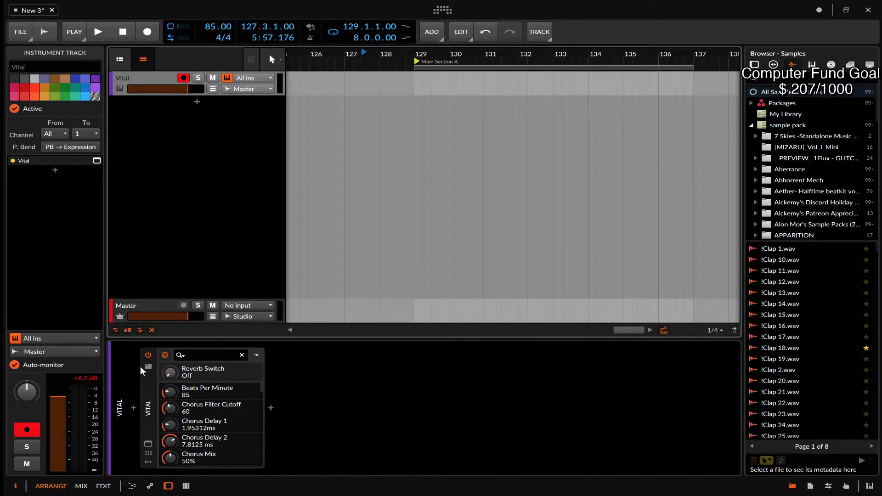
# Search the devices for VITAL and try inserting the VST-3 VitalFX after Vital in the device chain.
pyautogui.click(153, 390)
pyautogui.click(271, 408)
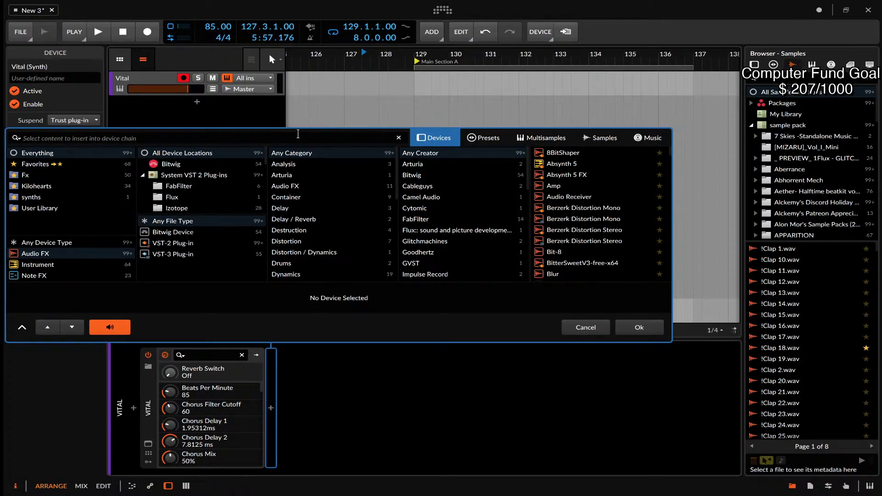
pyautogui.write('VITAL')
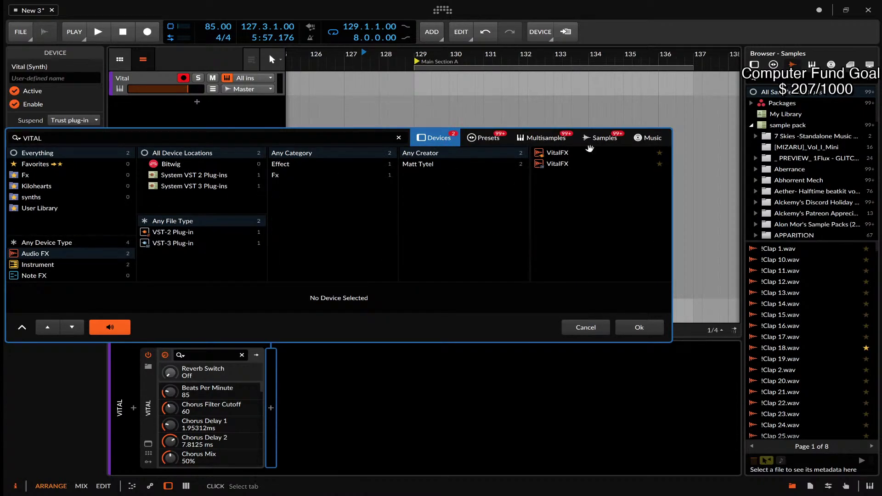
pyautogui.click(557, 163)
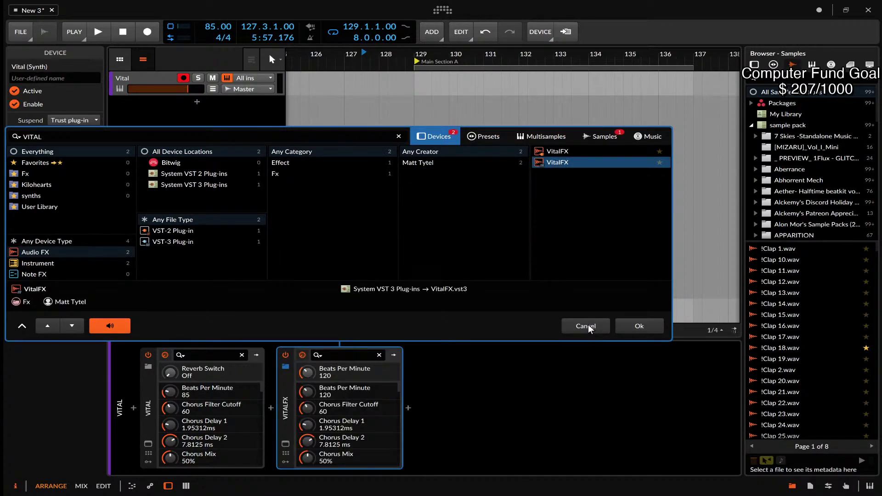
pyautogui.click(595, 326)
# Open the Vital plug-in window, look at its Effects and Voice pages, and close and reopen the window.
pyautogui.click(148, 444)
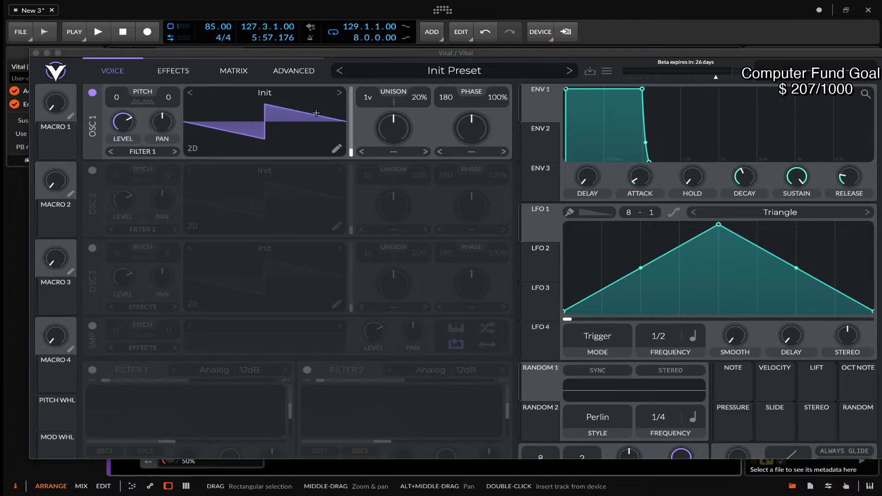
pyautogui.click(164, 72)
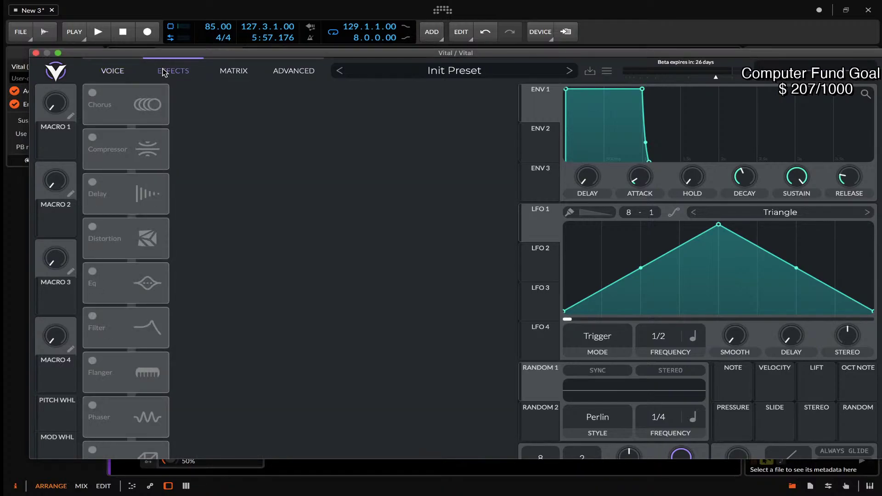
pyautogui.click(113, 71)
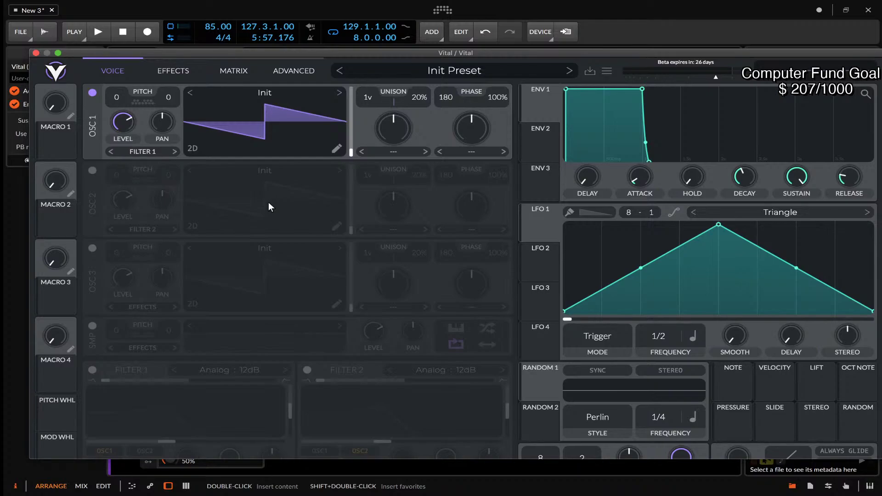
pyautogui.click(36, 53)
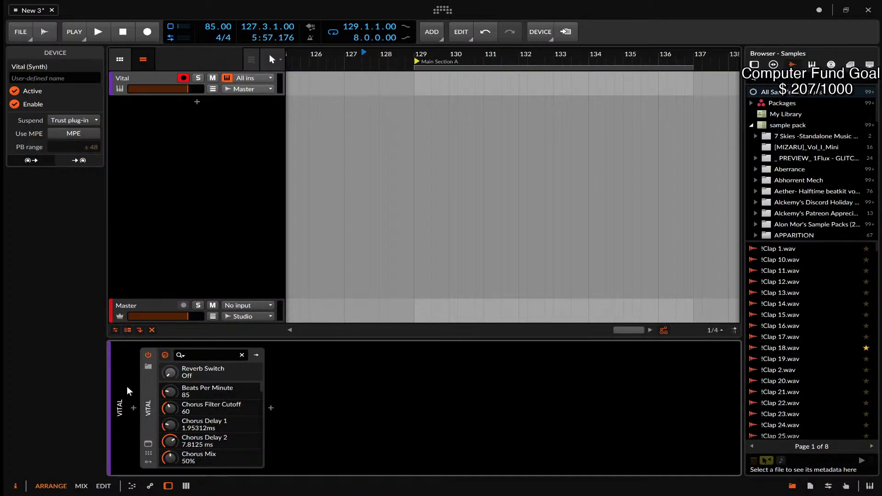
pyautogui.click(149, 444)
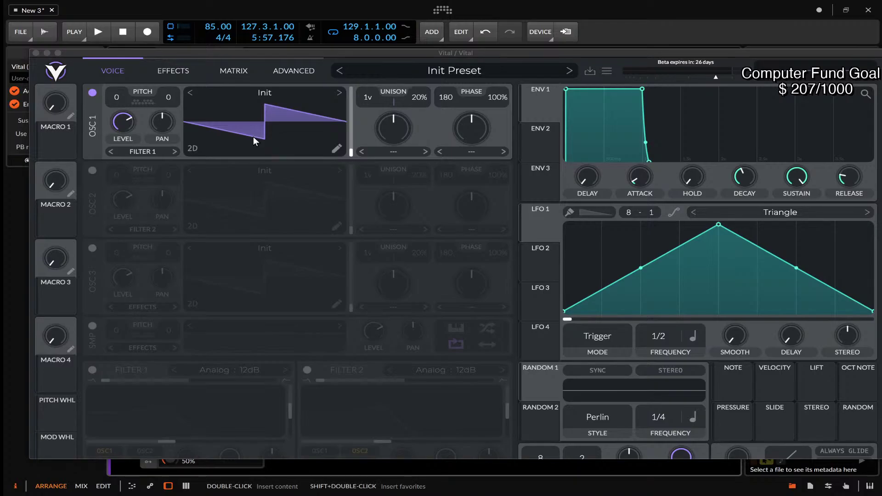
# Switch to Discord and find the Vital server in the server list.
pyautogui.moveTo(4, 189)
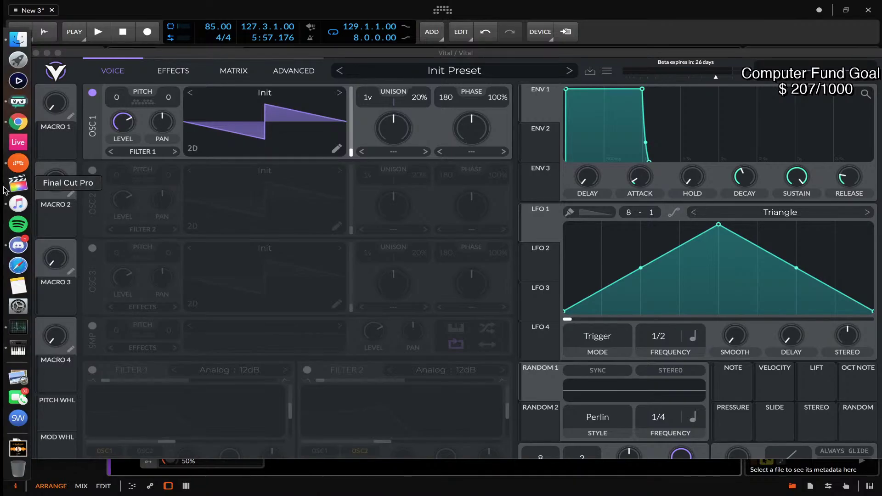
pyautogui.click(18, 245)
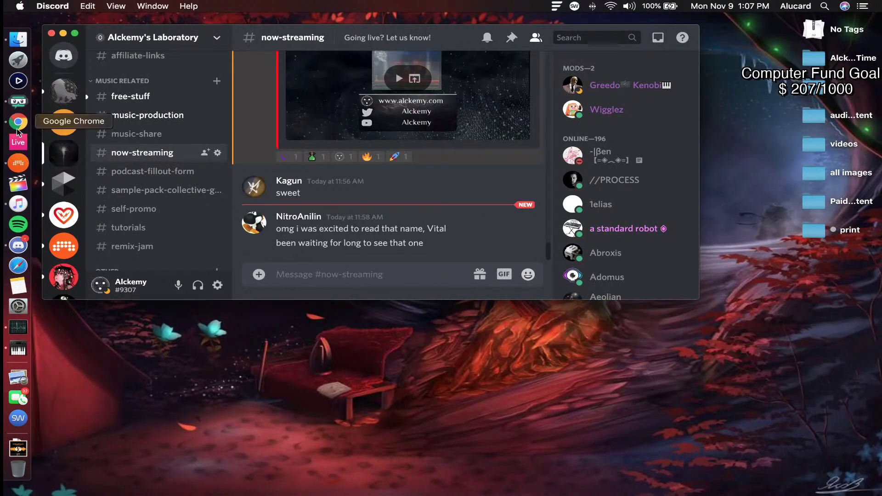
pyautogui.scroll(-5, 64, 124)
pyautogui.scroll(-5, 67, 138)
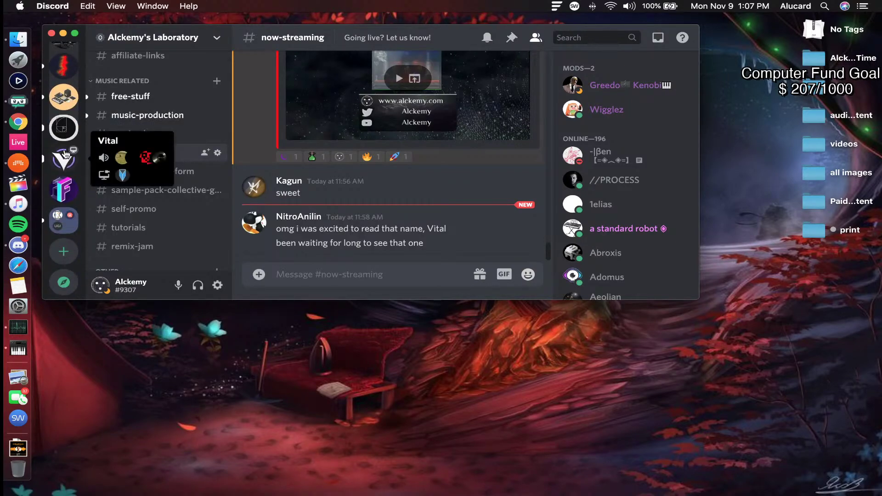
pyautogui.click(18, 124)
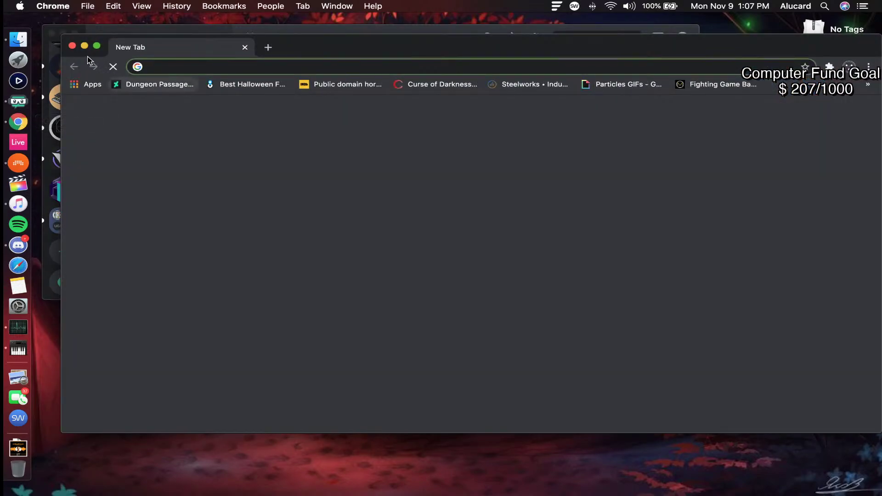
pyautogui.click(73, 45)
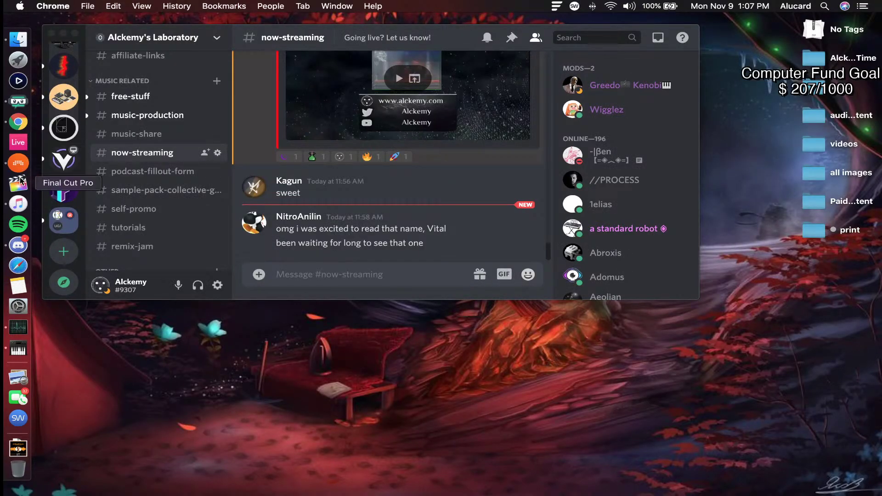
pyautogui.click(18, 247)
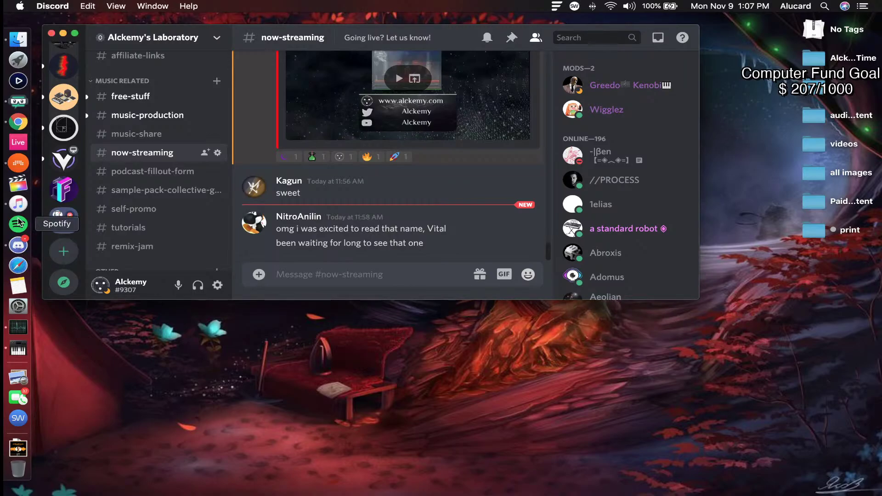
# Switch back to Bitwig Studio and generate a text-to-wavetable from "I LIKE POTATOES" on Vital's oscillator 1.
pyautogui.click(19, 162)
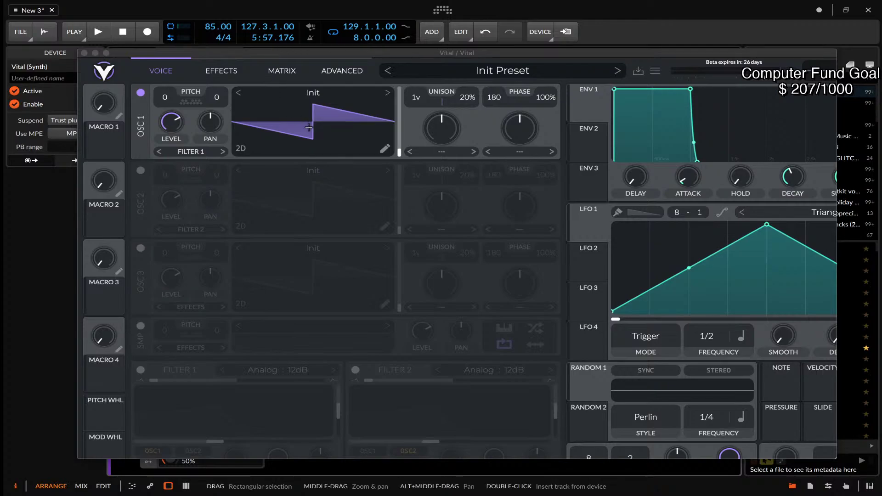
pyautogui.rightClick(347, 133)
pyautogui.click(381, 194)
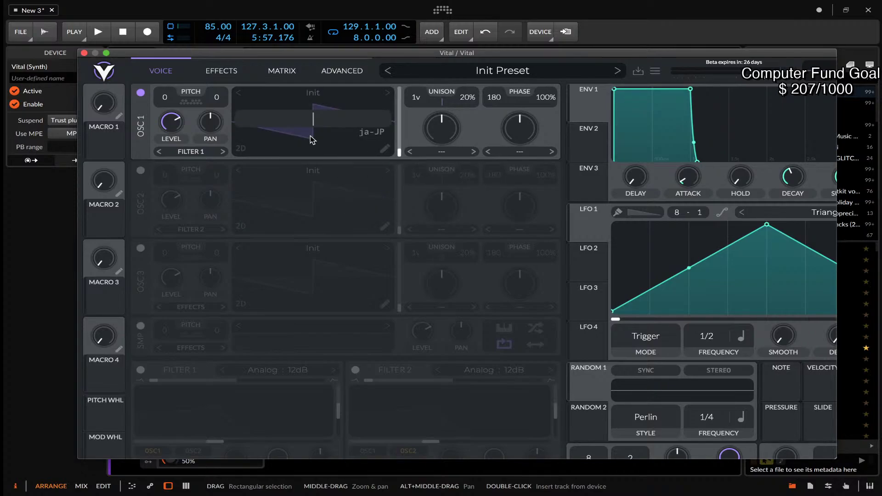
pyautogui.write('I LIKE POTATOES')
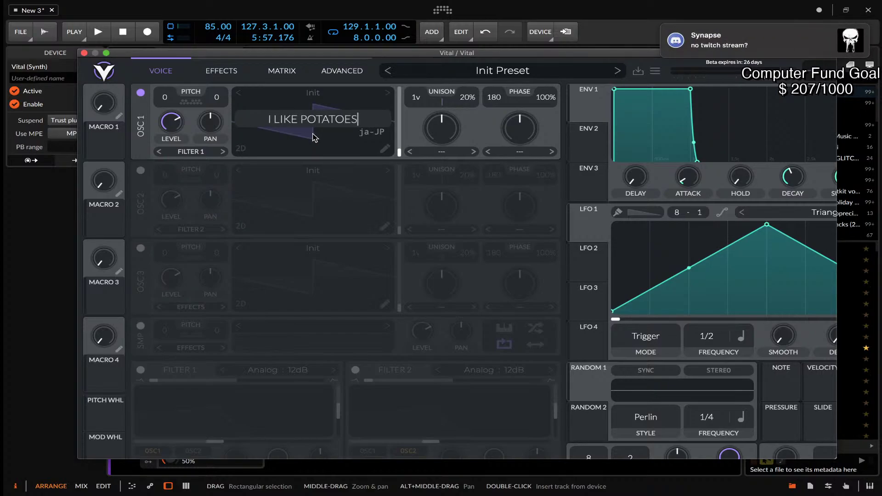
pyautogui.press('Return')
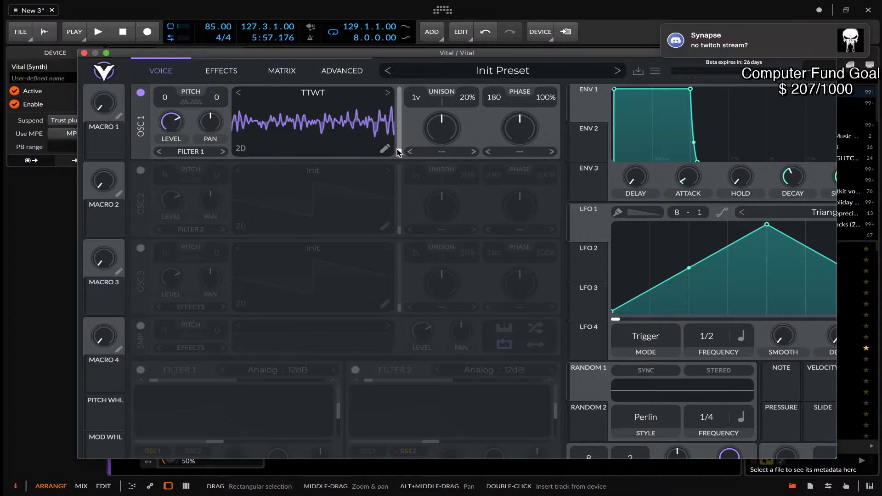
# Sweep oscillator 1's wavetable position up and back to the start, and view its spectral warp and phase warp options.
pyautogui.moveTo(401, 153)
pyautogui.mouseDown()
pyautogui.moveTo(397, 86)
pyautogui.moveTo(401, 161)
pyautogui.mouseUp()
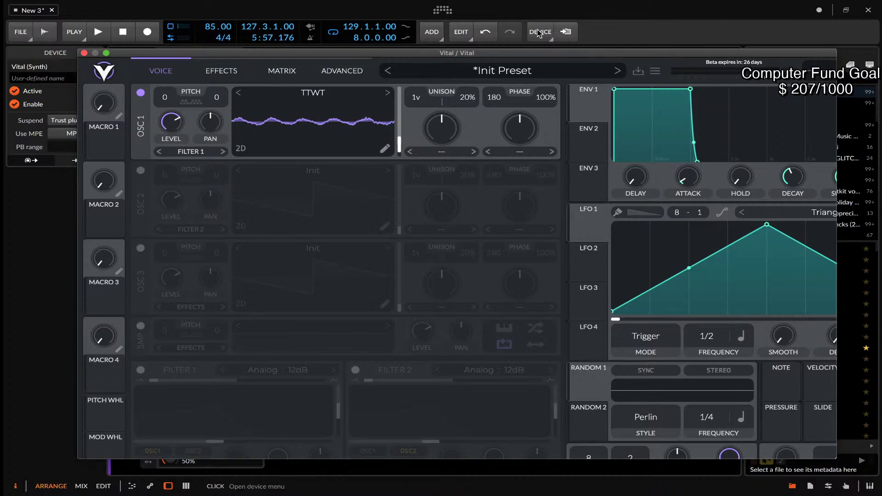
pyautogui.moveTo(400, 145)
pyautogui.mouseDown()
pyautogui.moveTo(402, 158)
pyautogui.moveTo(401, 106)
pyautogui.moveTo(413, 156)
pyautogui.mouseUp()
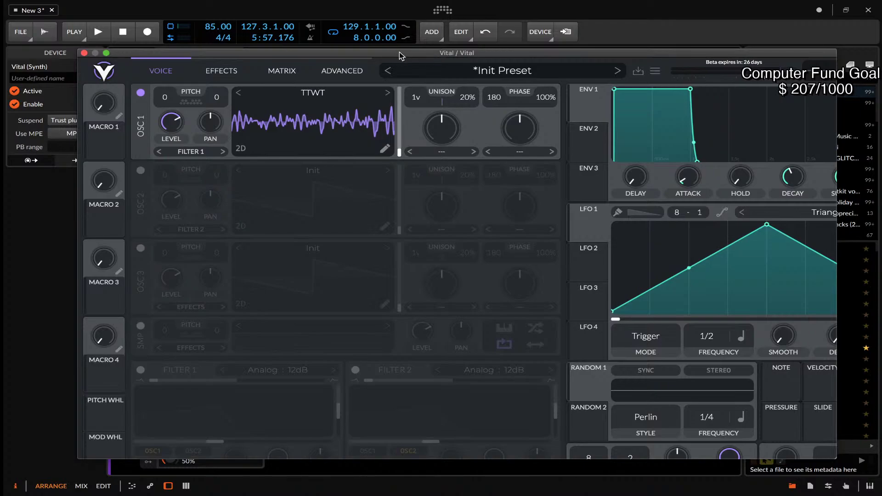
pyautogui.click(441, 152)
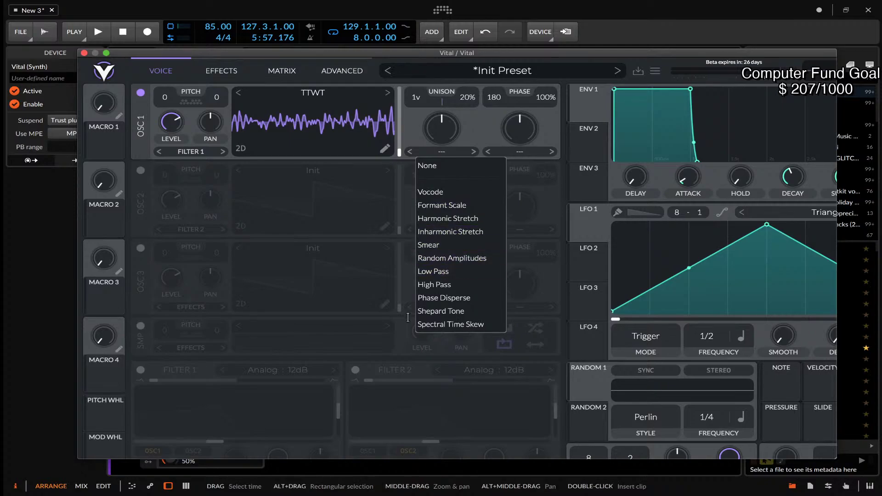
pyautogui.click(411, 125)
pyautogui.click(519, 151)
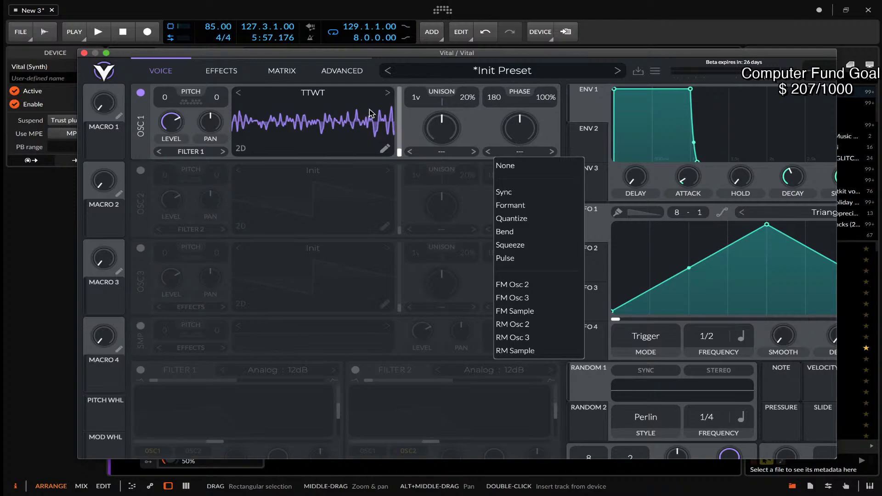
pyautogui.click(441, 128)
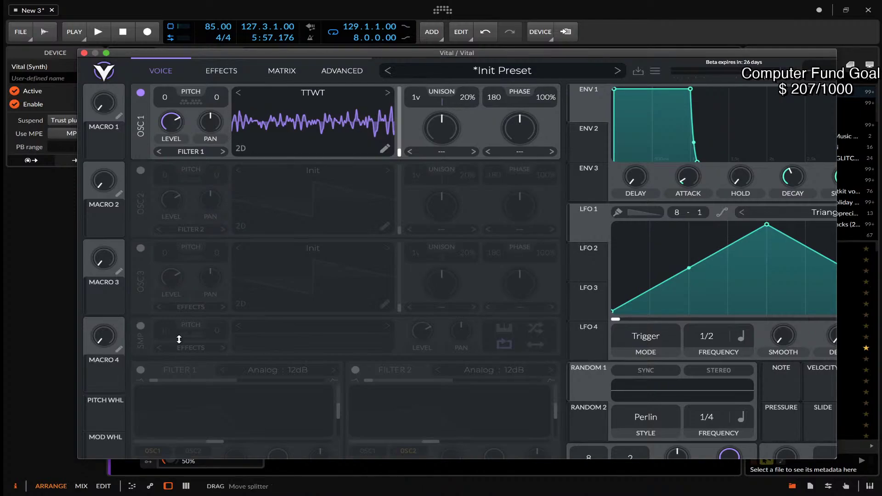
# Look through Vital's Effects, Matrix and Advanced pages, return to the Voice page, and view oscillator 1's output routing options.
pyautogui.click(221, 73)
pyautogui.click(278, 72)
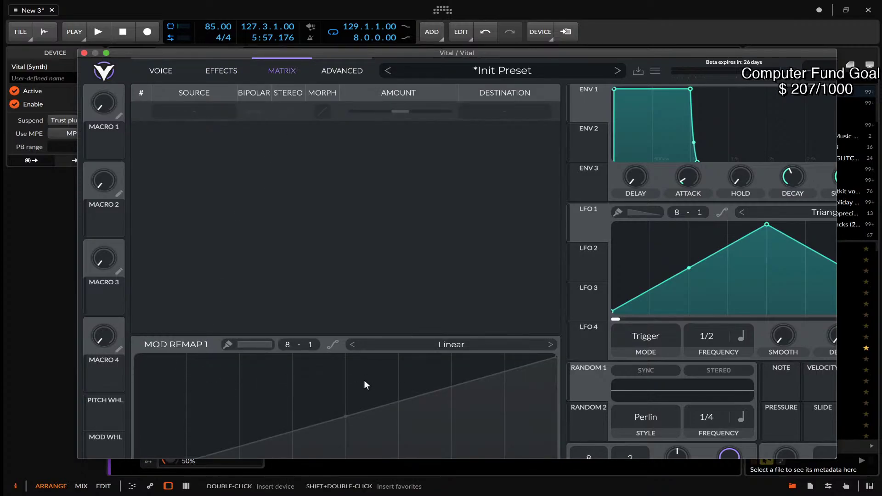
pyautogui.click(328, 75)
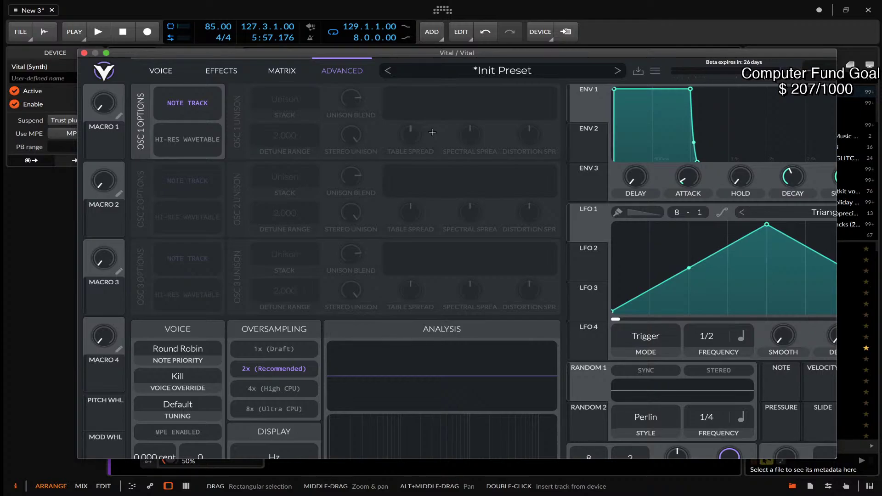
pyautogui.click(162, 70)
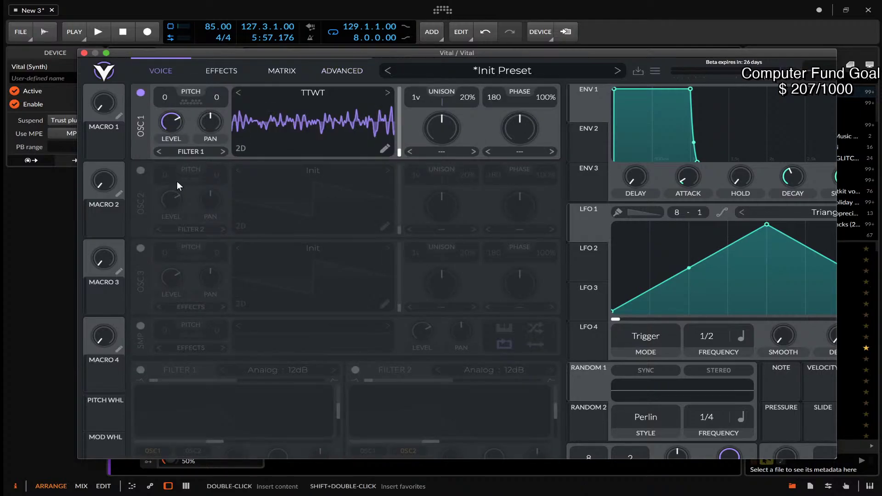
pyautogui.click(175, 150)
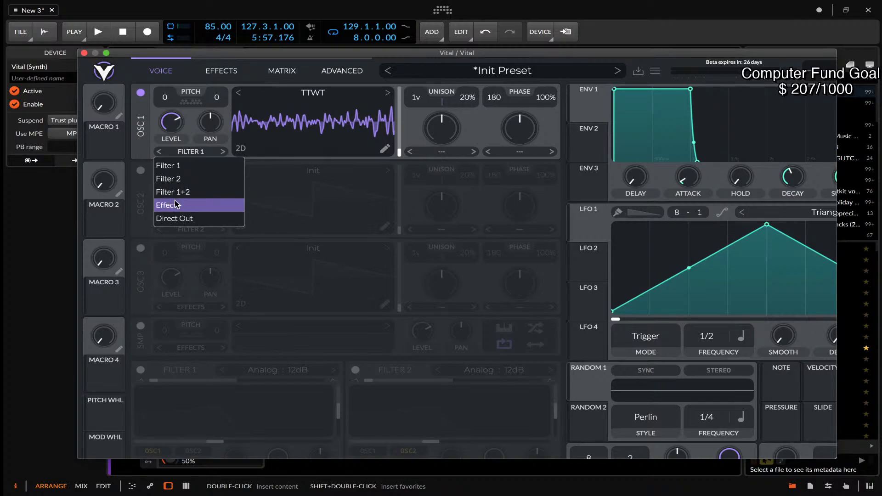
pyautogui.click(319, 231)
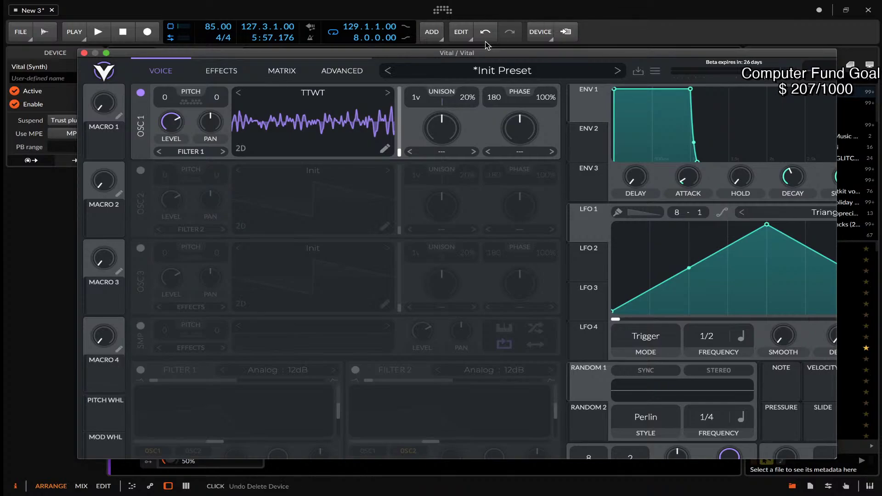
# Browse the preset list, load the Jaw Squelch preset, and return to the Voice page.
pyautogui.click(511, 73)
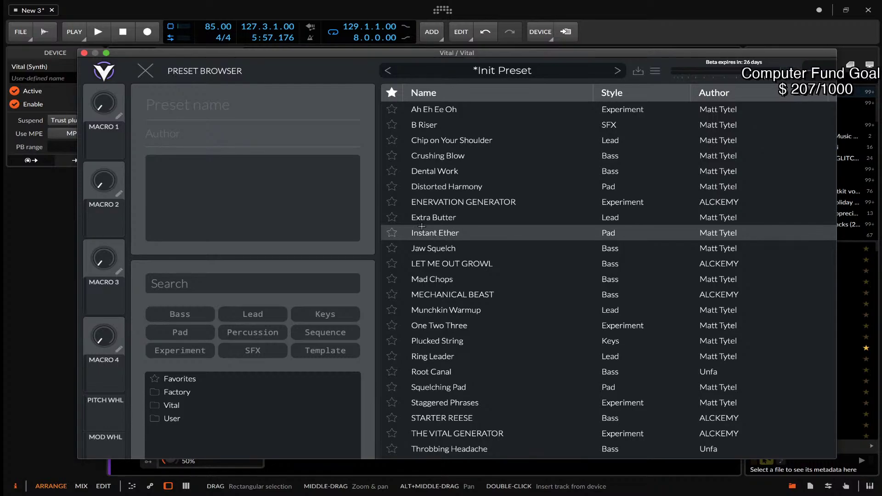
pyautogui.click(146, 71)
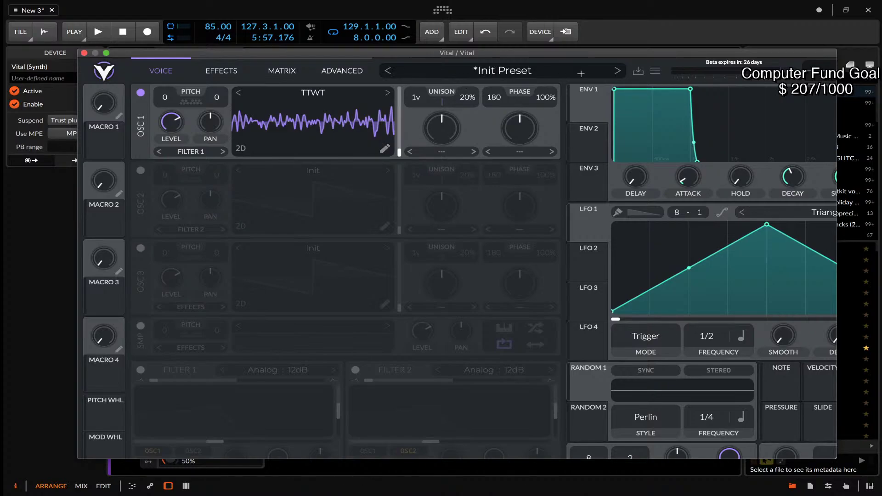
pyautogui.click(555, 71)
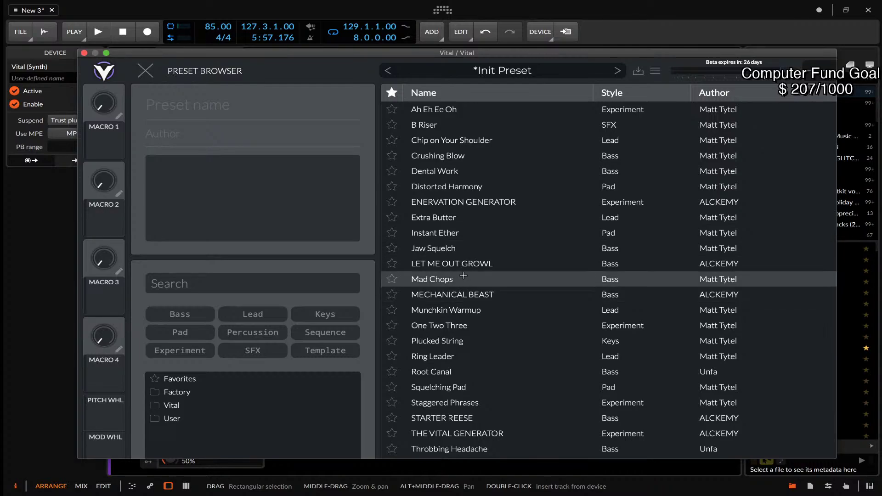
pyautogui.click(440, 248)
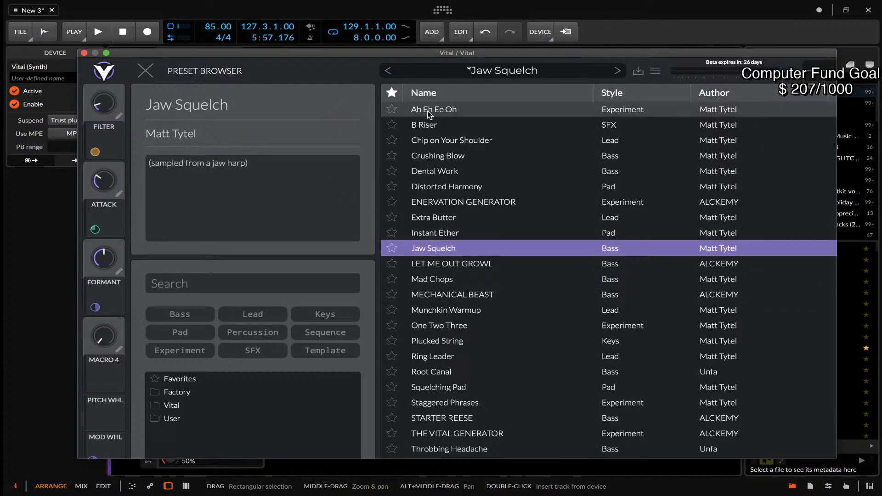
pyautogui.click(145, 71)
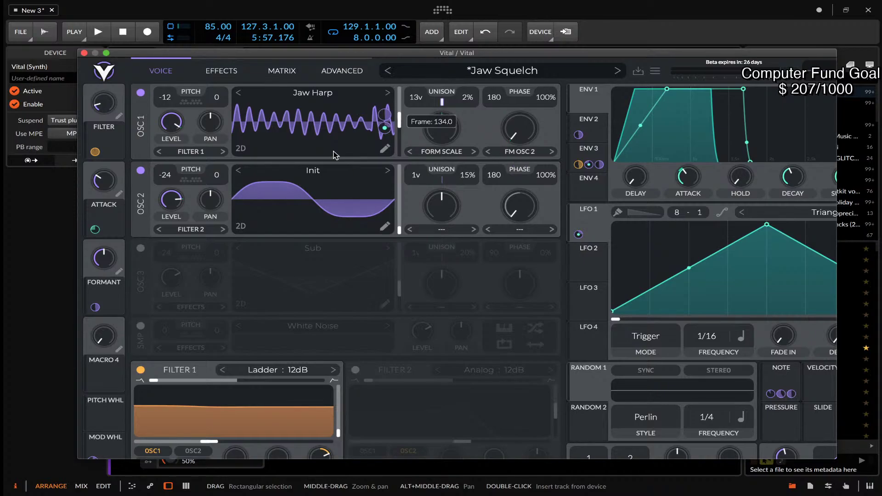
# View oscillator 1's wavetable commands and its phase warp options, leaving both unchanged.
pyautogui.rightClick(301, 148)
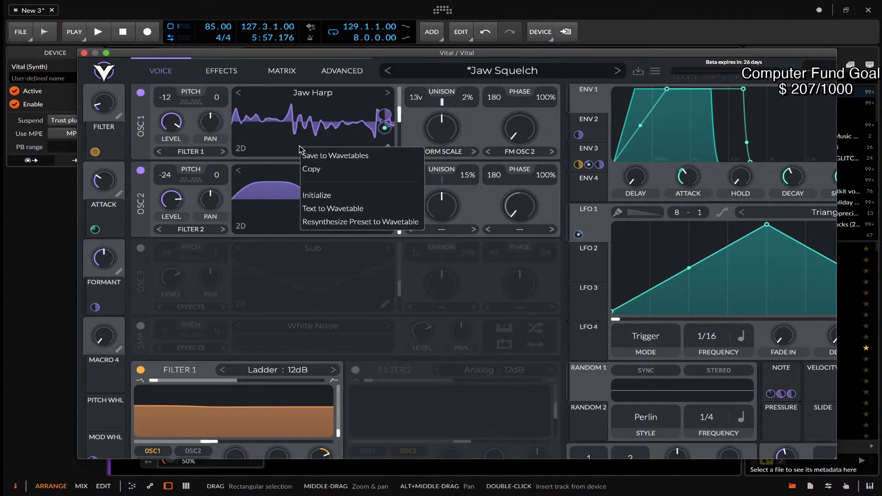
pyautogui.click(300, 146)
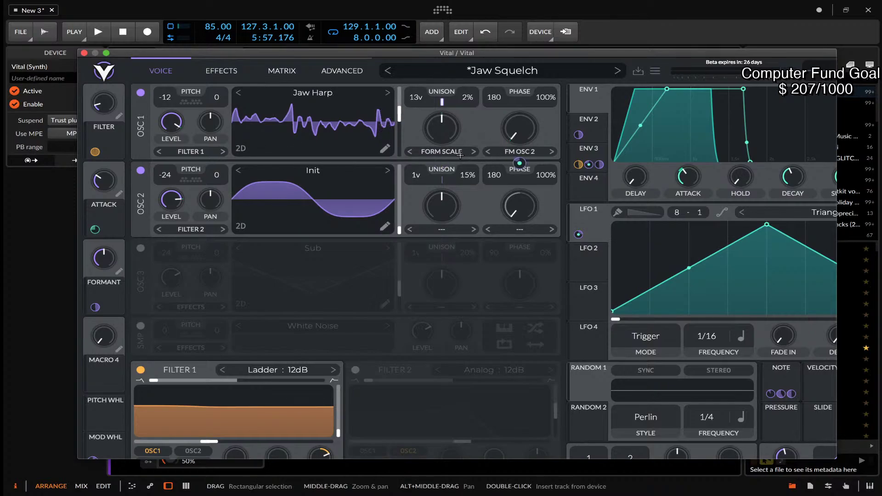
pyautogui.click(512, 152)
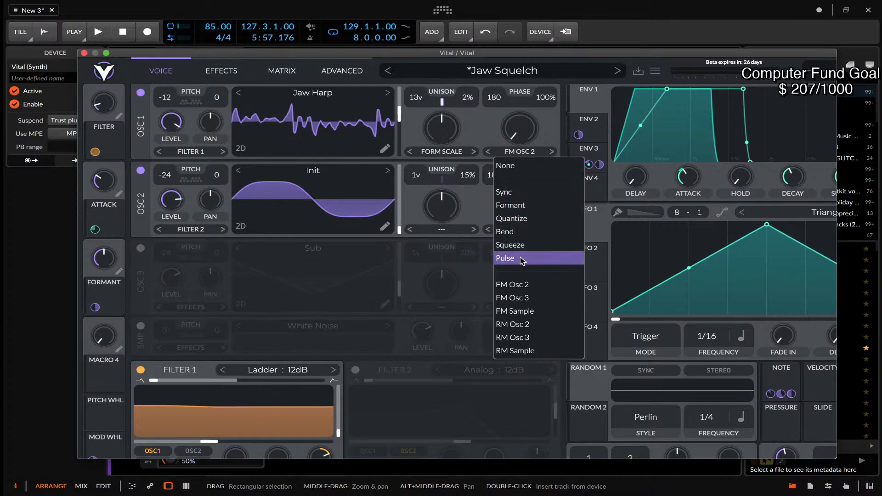
pyautogui.click(348, 141)
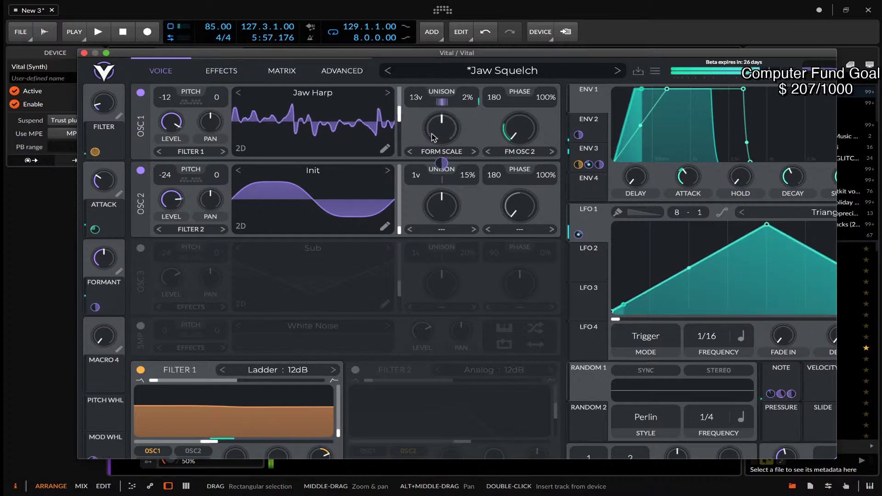
pyautogui.click(518, 152)
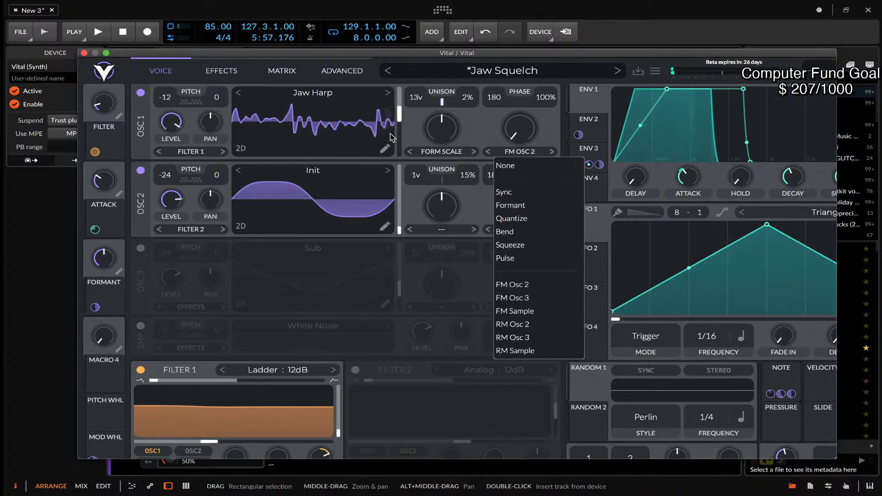
pyautogui.click(348, 111)
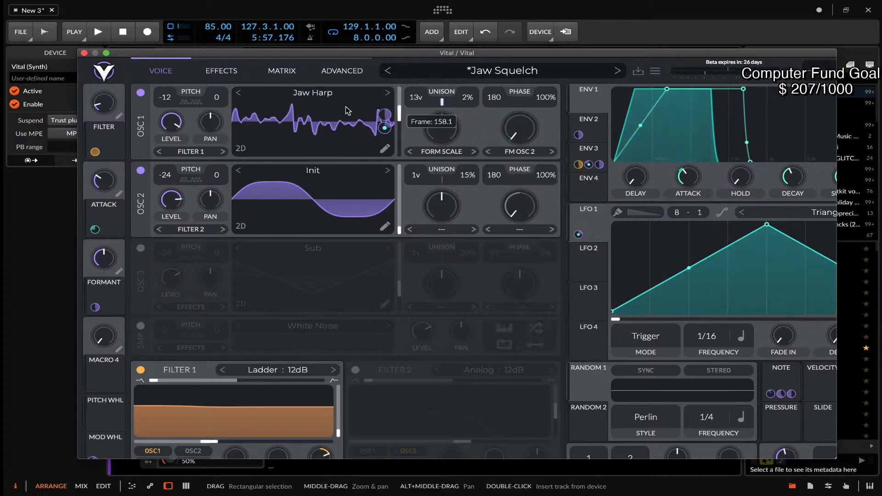
# Step forward through the presets to Mad Chops and load MECHANICAL BEAST.
pyautogui.click(618, 72)
pyautogui.click(618, 71)
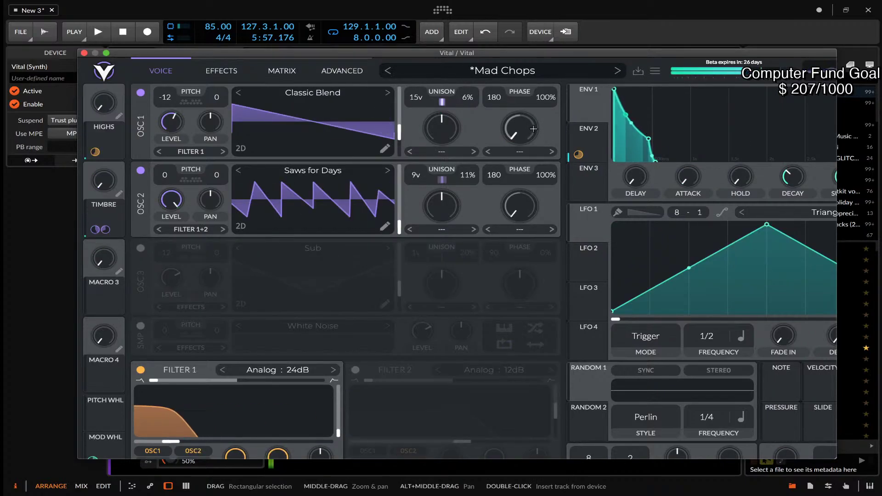
pyautogui.click(608, 73)
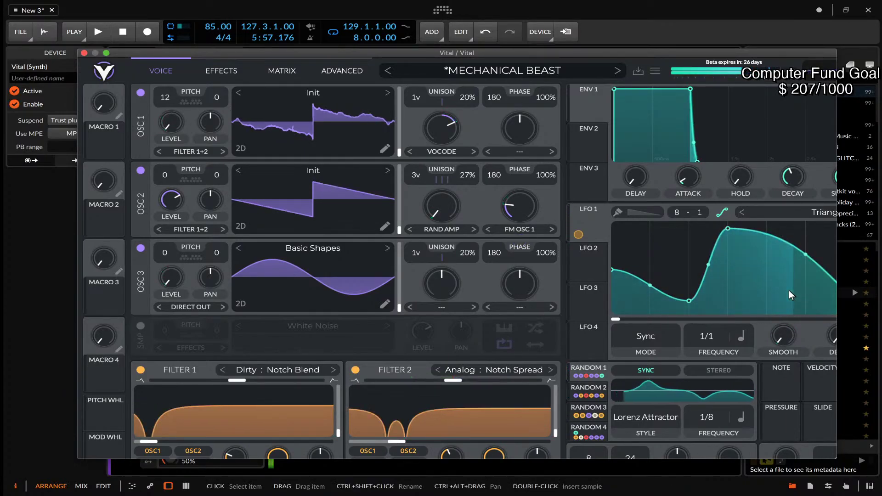
# Resize the Vital window so its whole interface is visible, and nudge the pitch wheel.
pyautogui.moveTo(754, 392); pyautogui.dragTo(795, 432)
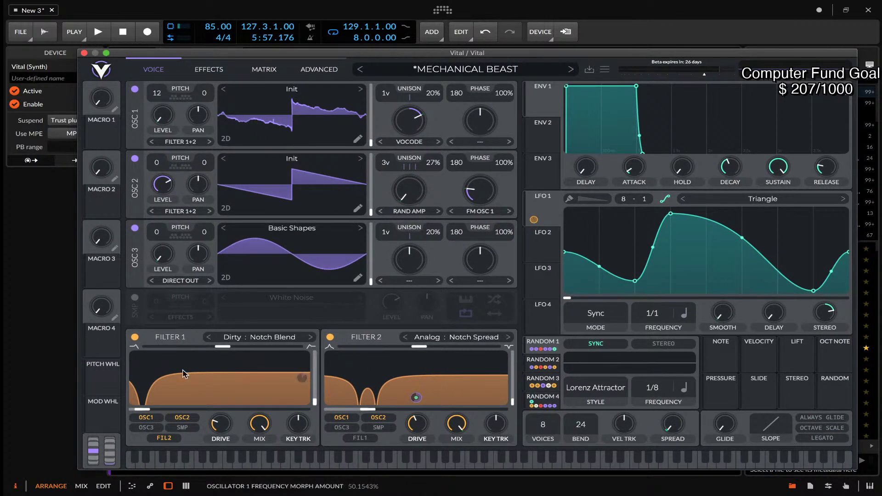
pyautogui.moveTo(93, 450)
pyautogui.moveTo(93, 451)
pyautogui.mouseDown()
pyautogui.moveTo(103, 494)
pyautogui.moveTo(93, 450)
pyautogui.mouseUp()
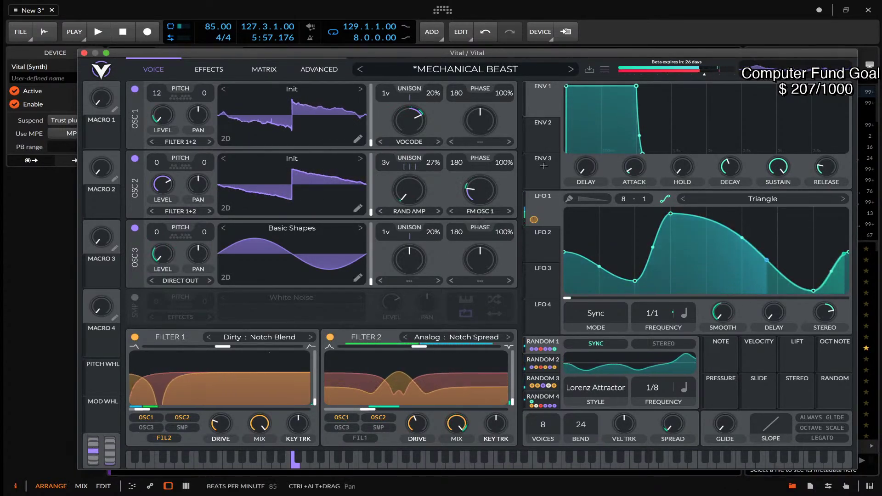
# Load the Munchkin Warmup preset and examine Random 1's style and stereo options.
pyautogui.click(571, 69)
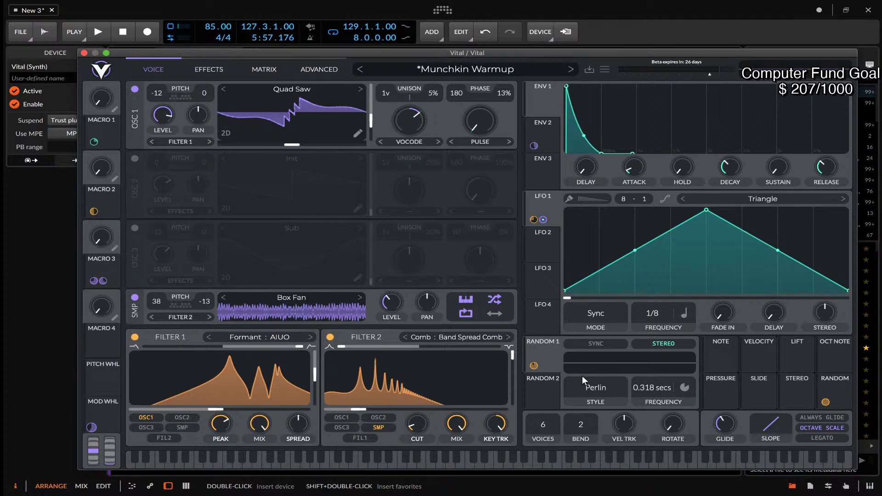
pyautogui.click(594, 387)
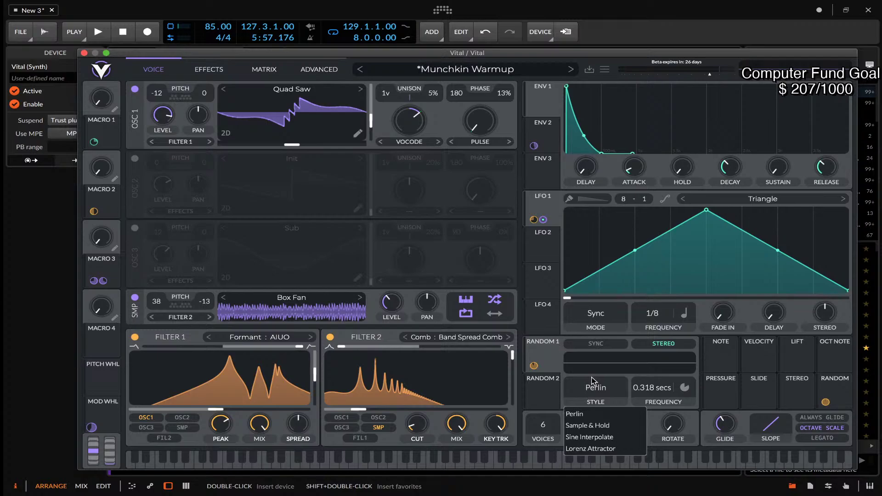
pyautogui.click(660, 346)
pyautogui.click(661, 346)
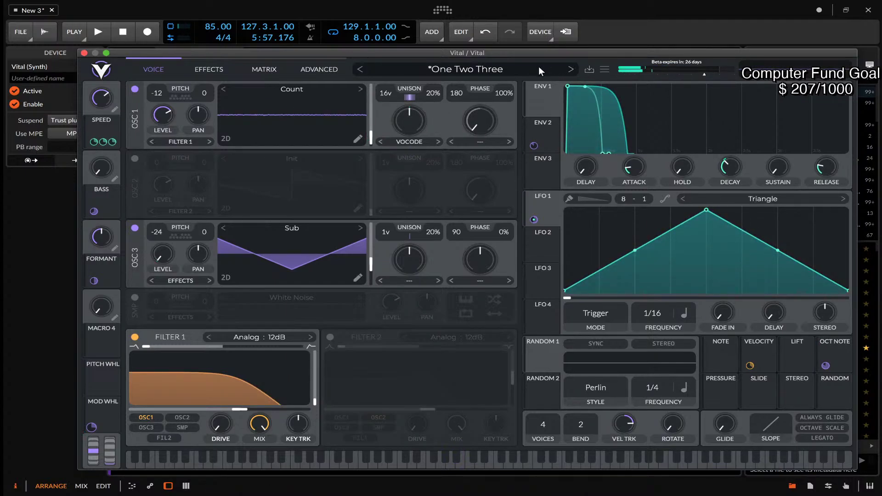
# Step forward through the Plucked String and Ring Leader presets and load Root Canal.
pyautogui.click(571, 70)
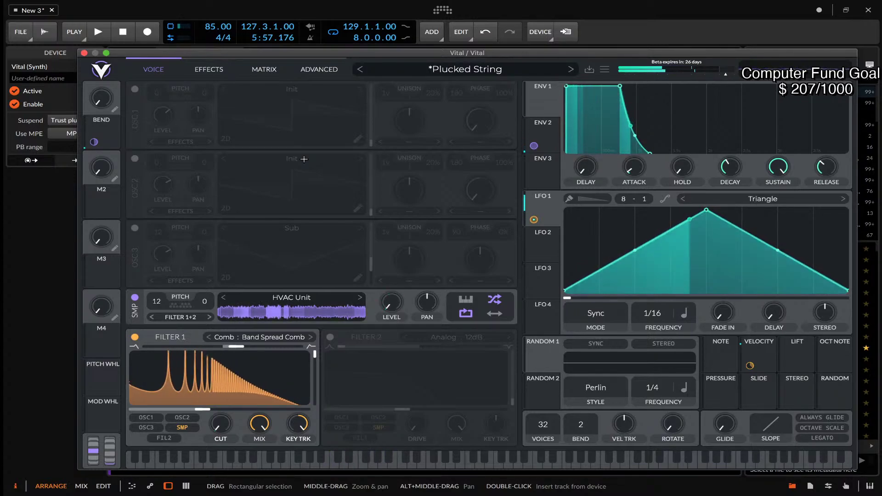
pyautogui.click(571, 69)
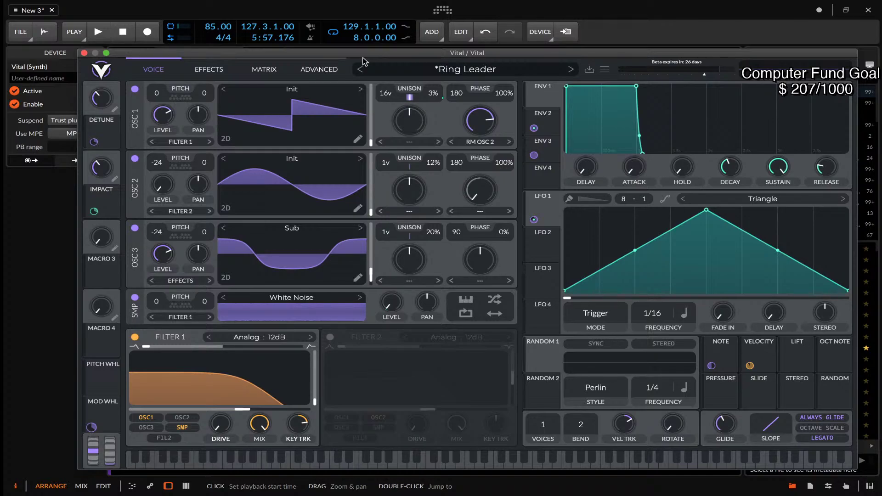
pyautogui.click(571, 70)
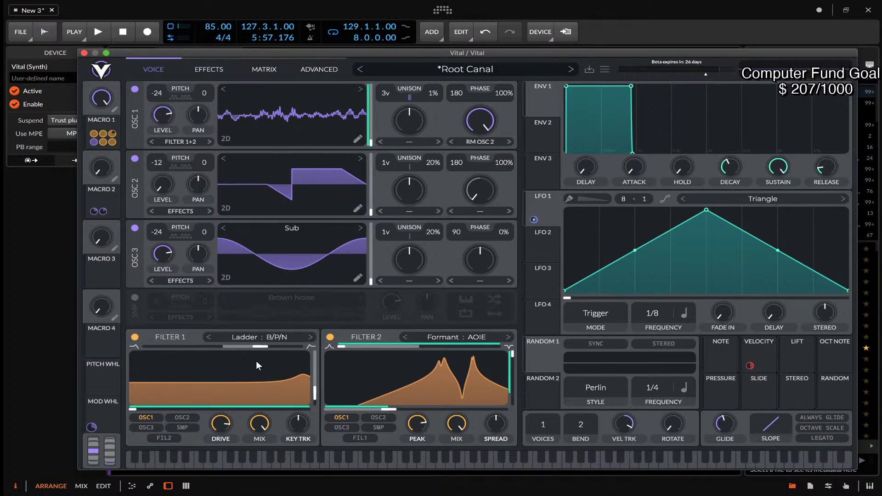
# Try each Filter 1 model from Dirty, Ladder and Digital through Diode, Formant, Comb and Phaser, ending on Analog 12dB.
pyautogui.click(241, 337)
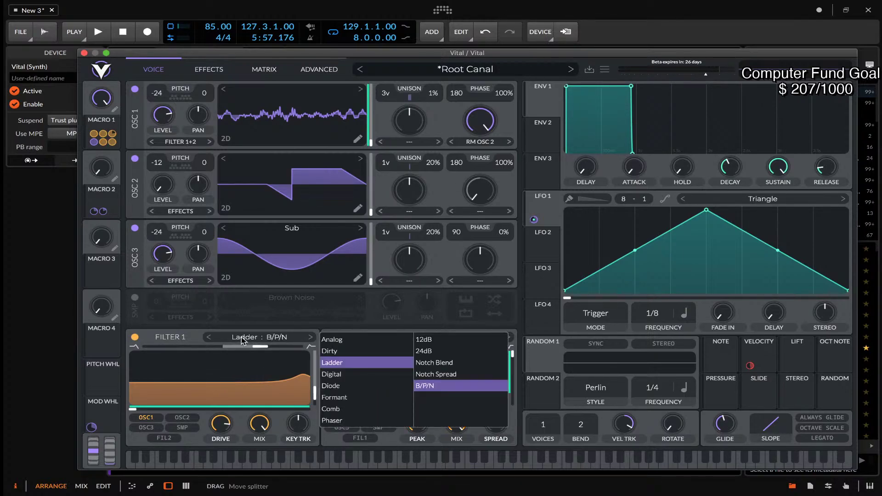
pyautogui.click(339, 340)
pyautogui.click(330, 351)
pyautogui.click(331, 363)
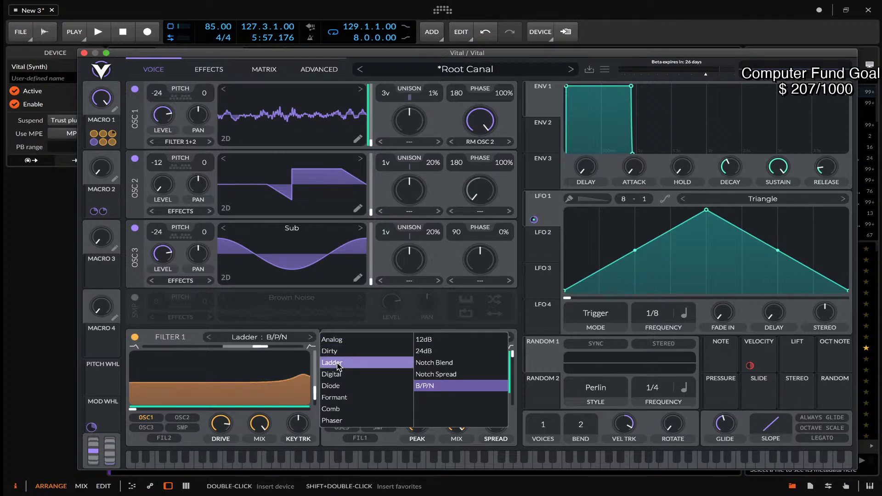
pyautogui.click(336, 375)
pyautogui.click(335, 386)
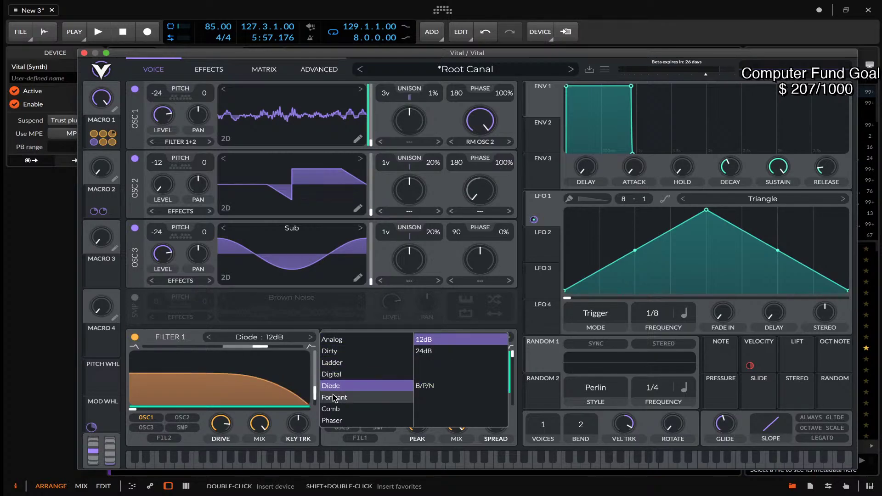
pyautogui.click(334, 398)
pyautogui.click(335, 408)
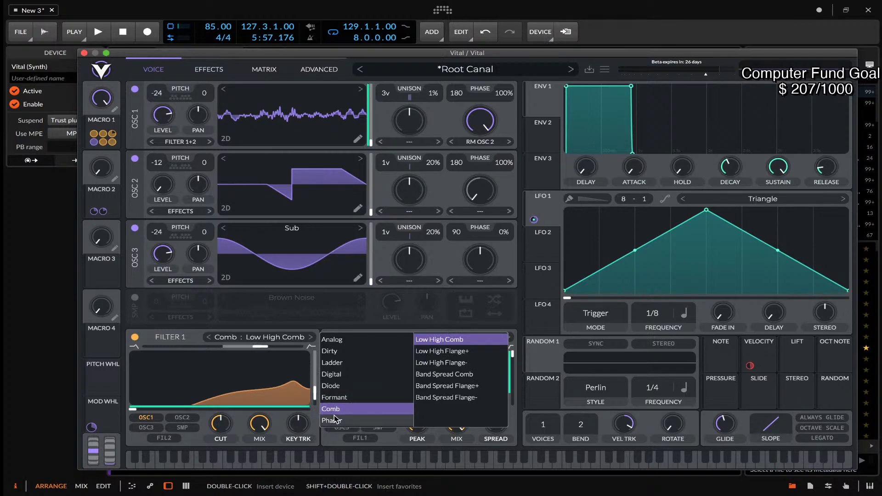
pyautogui.click(334, 420)
pyautogui.click(340, 351)
pyautogui.click(332, 339)
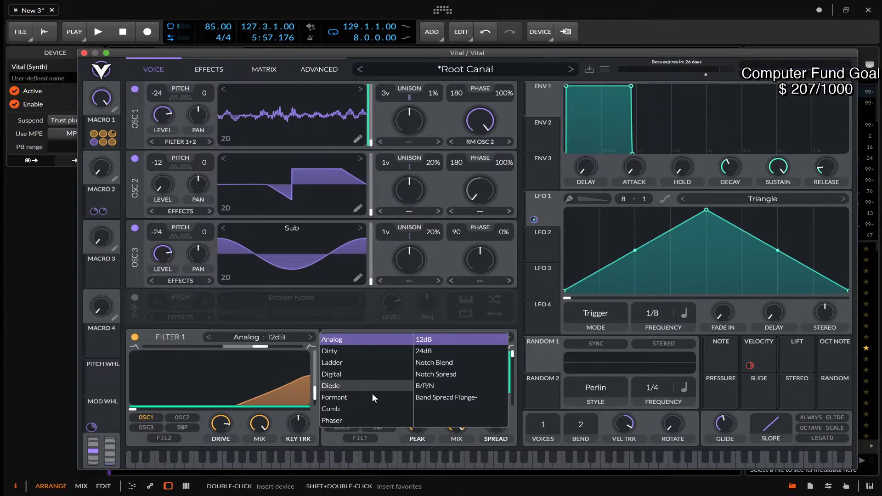
pyautogui.click(175, 335)
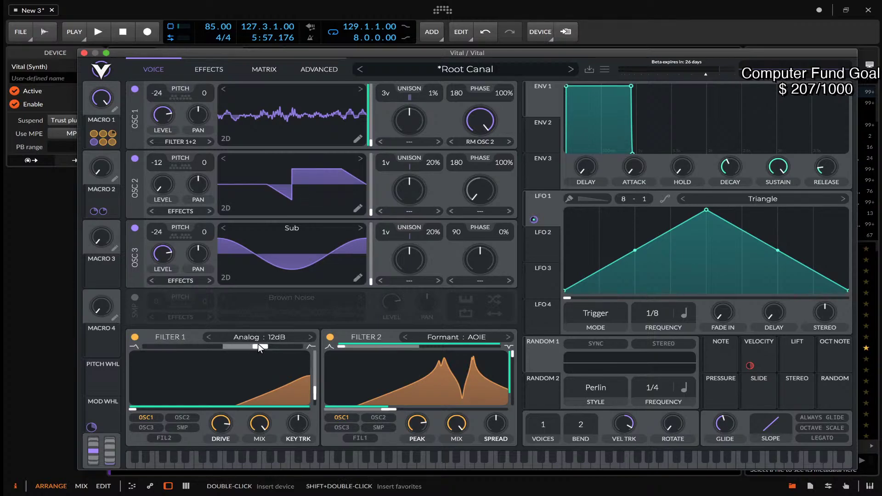
# Set Filter 1's blend to its midpoint and load the next preset, Squelching Pad.
pyautogui.moveTo(258, 345)
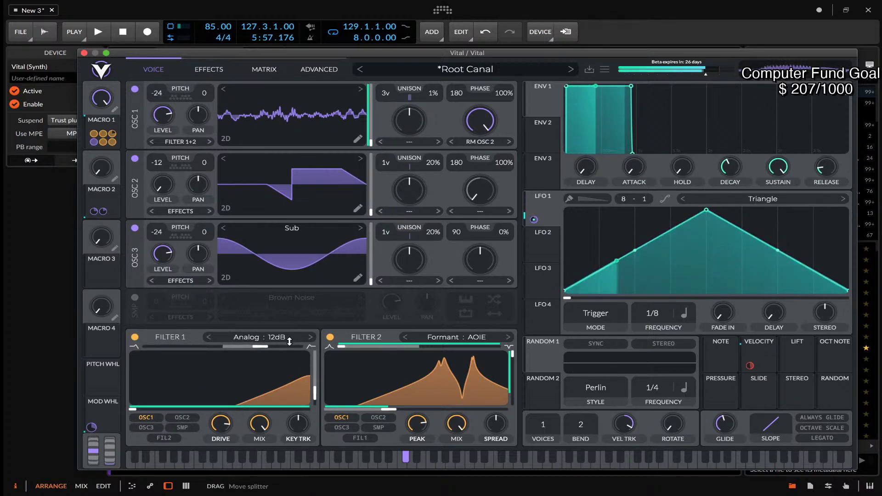
pyautogui.moveTo(261, 345); pyautogui.dragTo(226, 355)
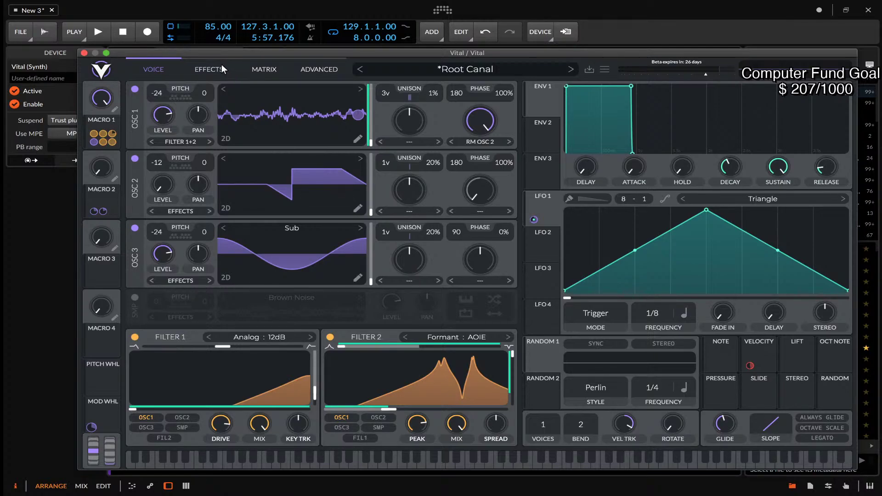
pyautogui.click(570, 69)
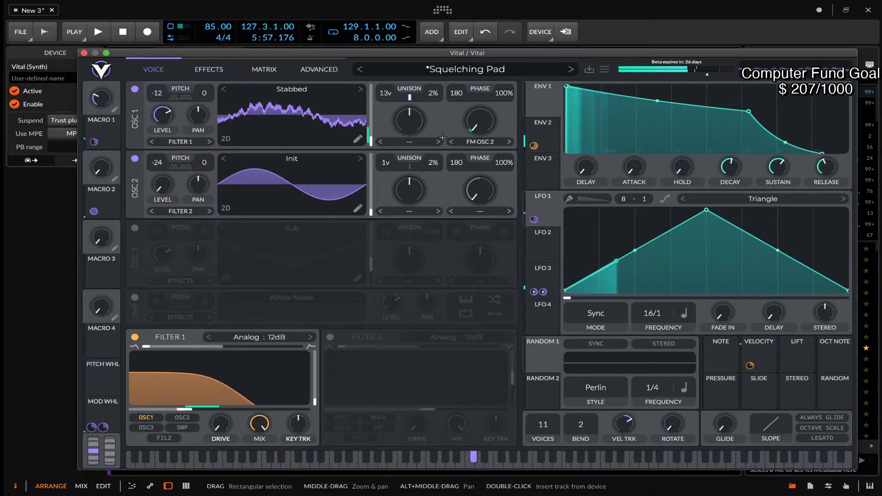
# Load the Starter Reese preset and bend its pitch down with the pitch wheel.
pyautogui.click(571, 70)
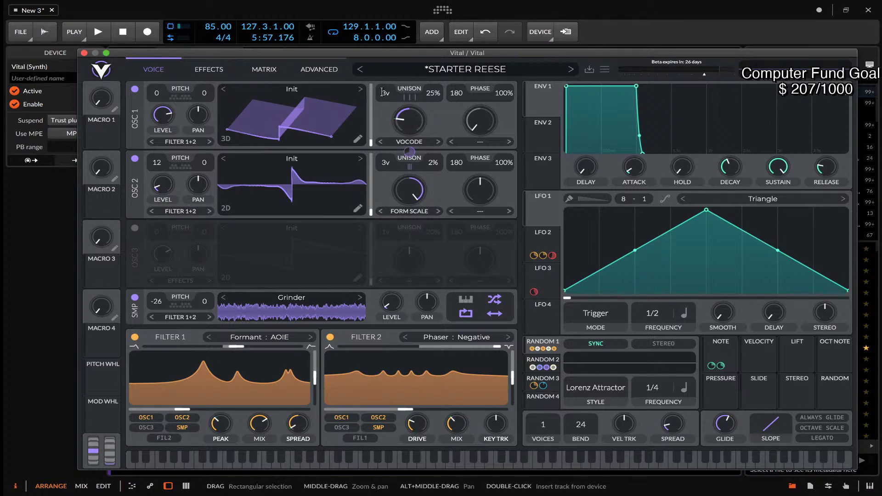
pyautogui.moveTo(362, 55); pyautogui.dragTo(352, 46)
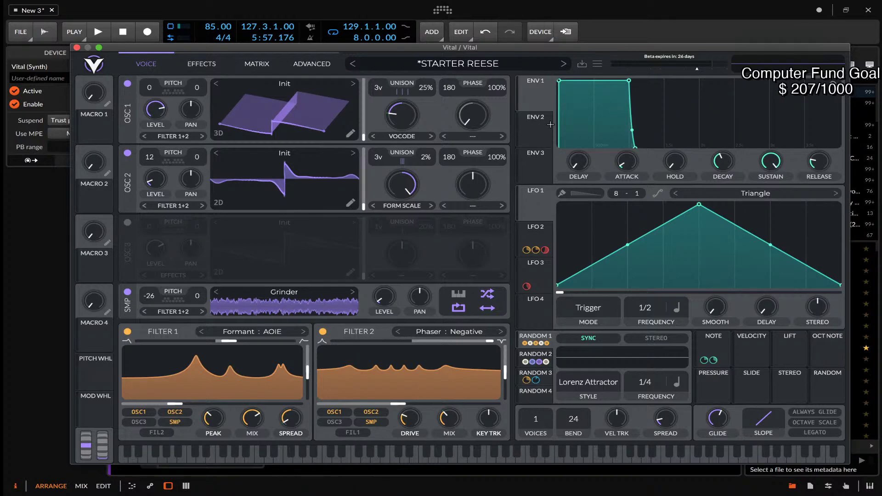
pyautogui.moveTo(534, 195); pyautogui.dragTo(550, 208)
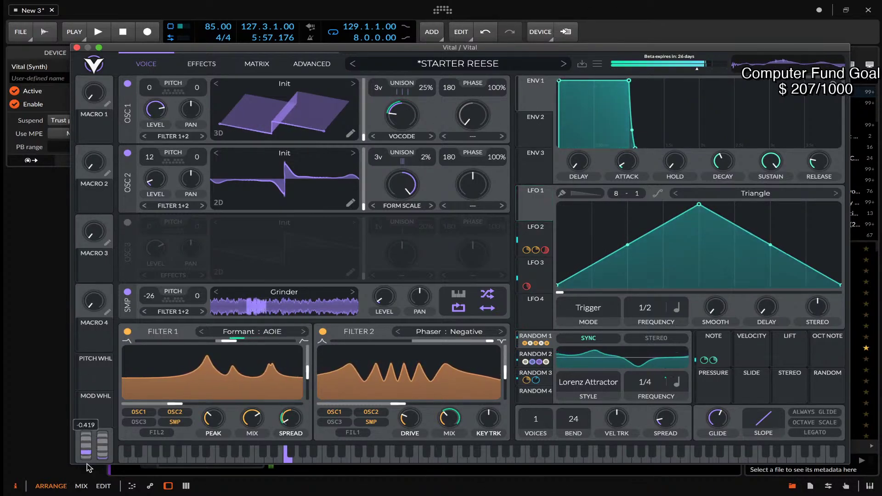
pyautogui.moveTo(89, 433)
pyautogui.moveTo(88, 433); pyautogui.dragTo(87, 450)
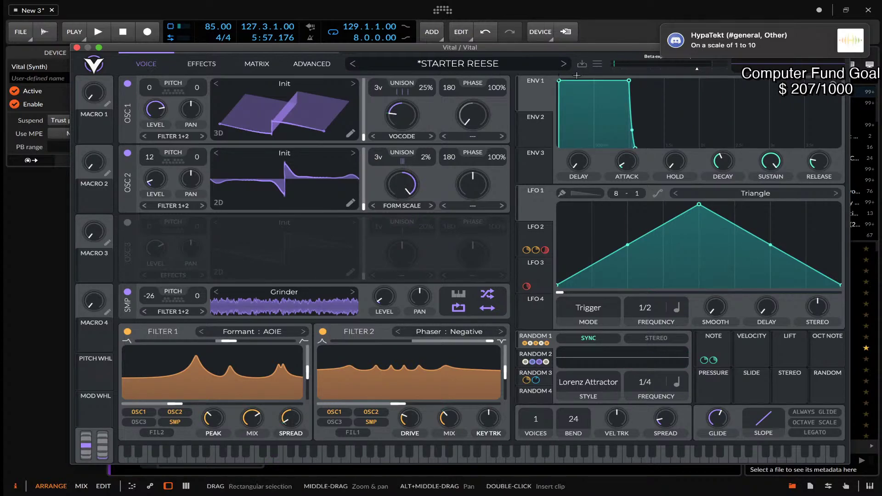
# Step forward through The Vital Generator to Throbbing Headache and bend its pitch wheel up to 1.000.
pyautogui.click(564, 65)
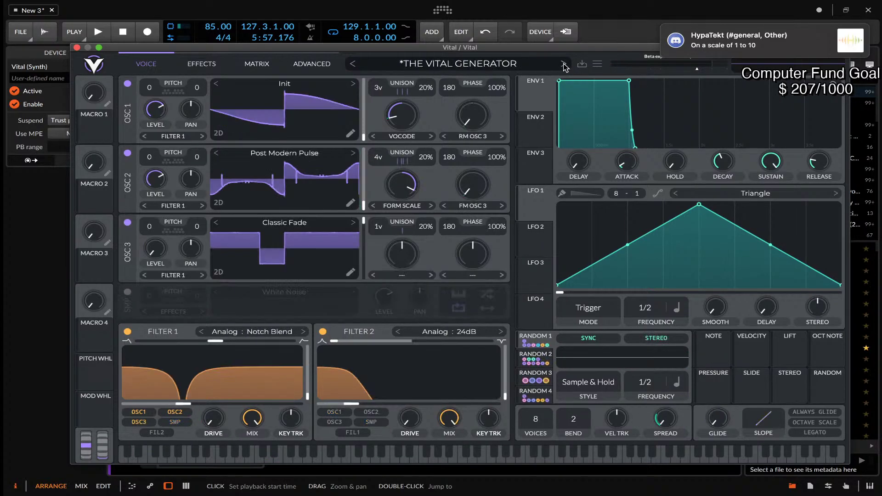
pyautogui.click(563, 64)
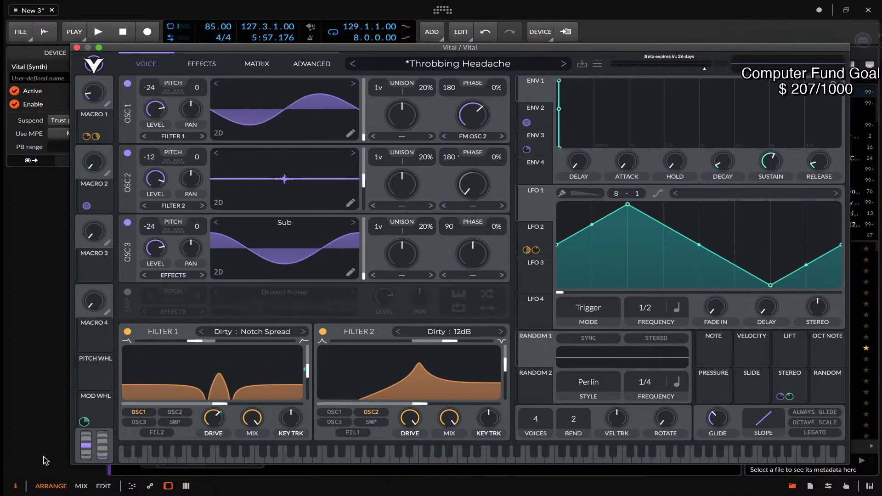
pyautogui.moveTo(93, 454); pyautogui.dragTo(85, 434)
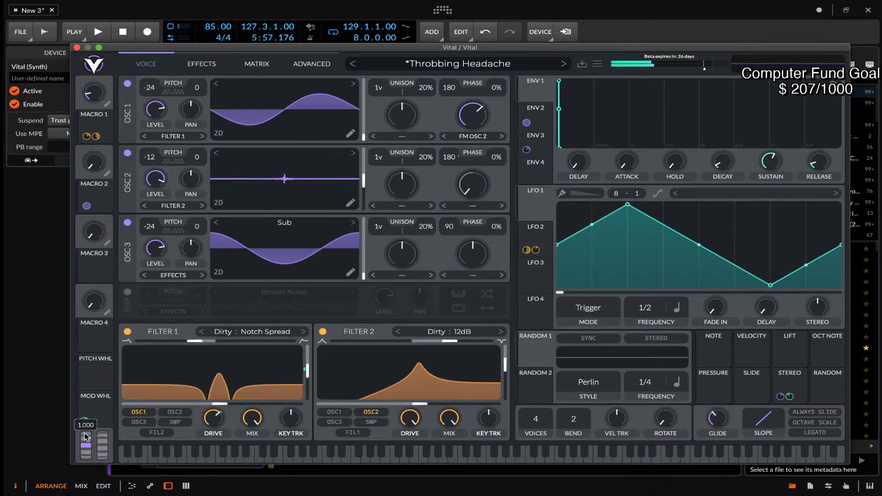
# Load the Touch Tone preset and enable the Compressor effect on it.
pyautogui.click(566, 66)
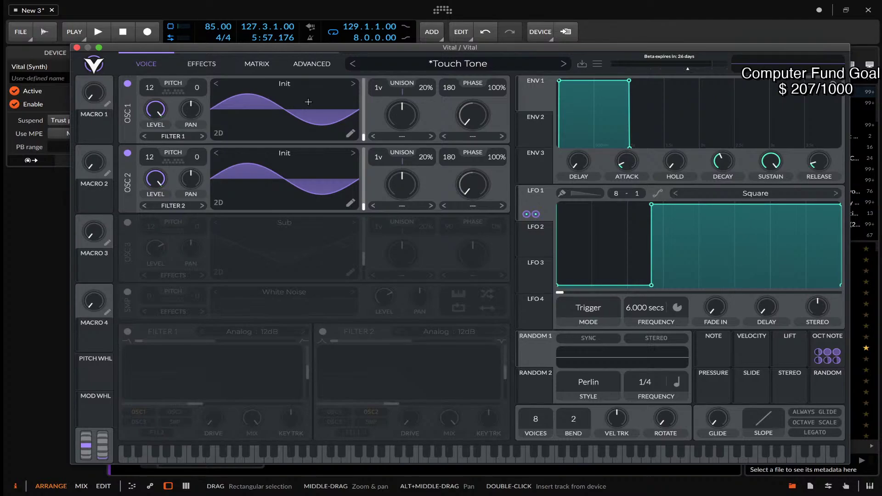
pyautogui.click(206, 67)
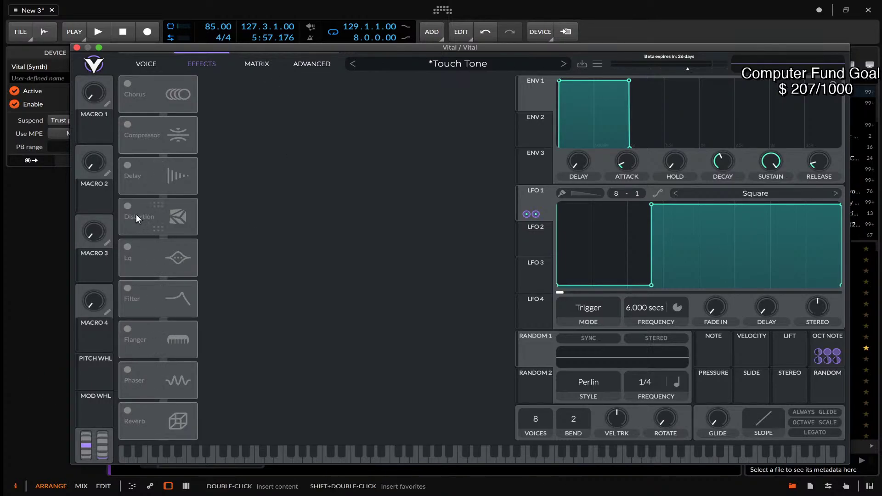
pyautogui.click(127, 124)
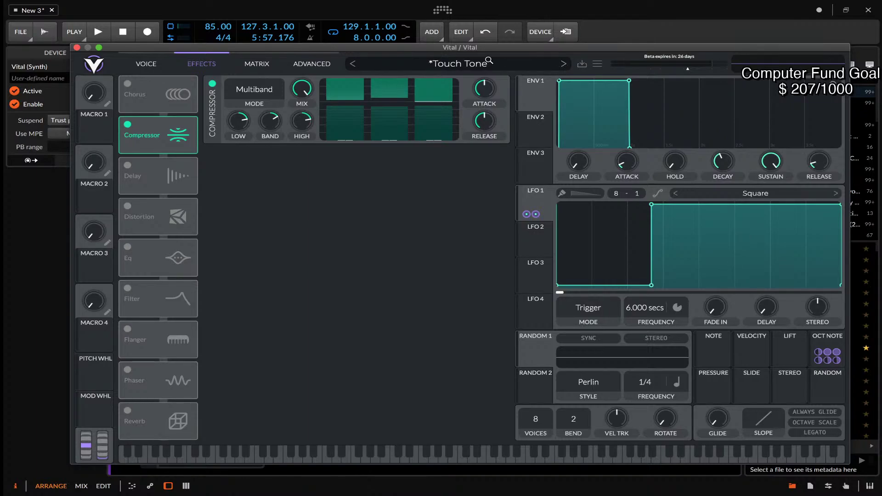
# Load the Ah Eh Ee Oh preset, enable its sampler and look through the available samples.
pyautogui.click(563, 64)
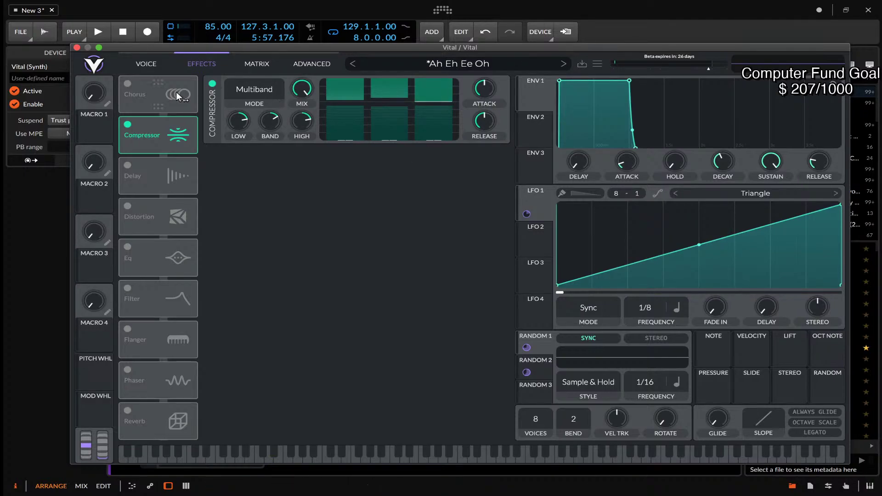
pyautogui.click(148, 66)
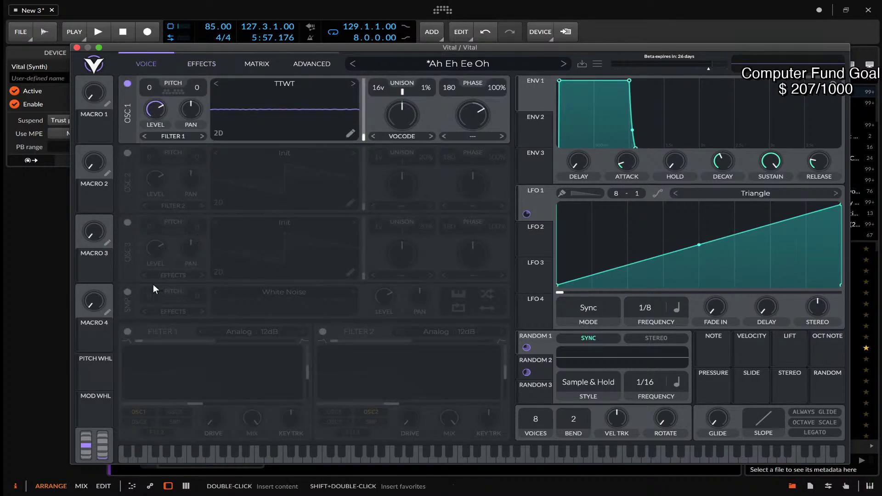
pyautogui.click(127, 292)
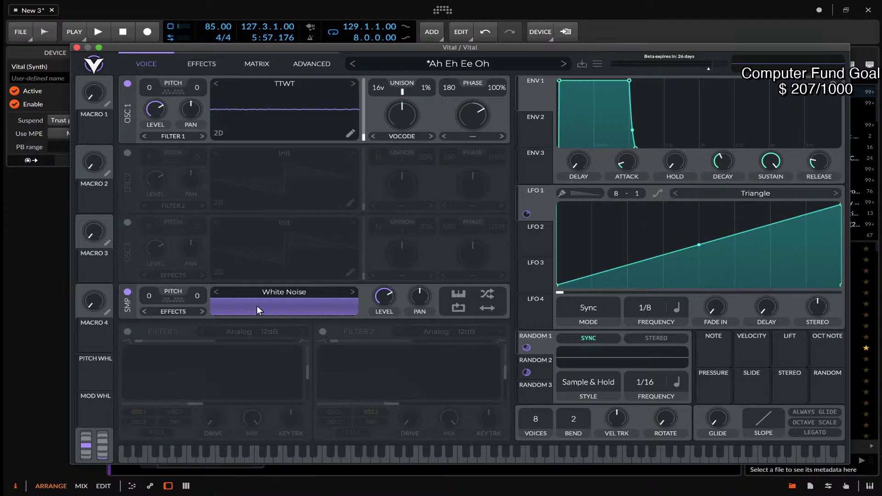
pyautogui.click(278, 293)
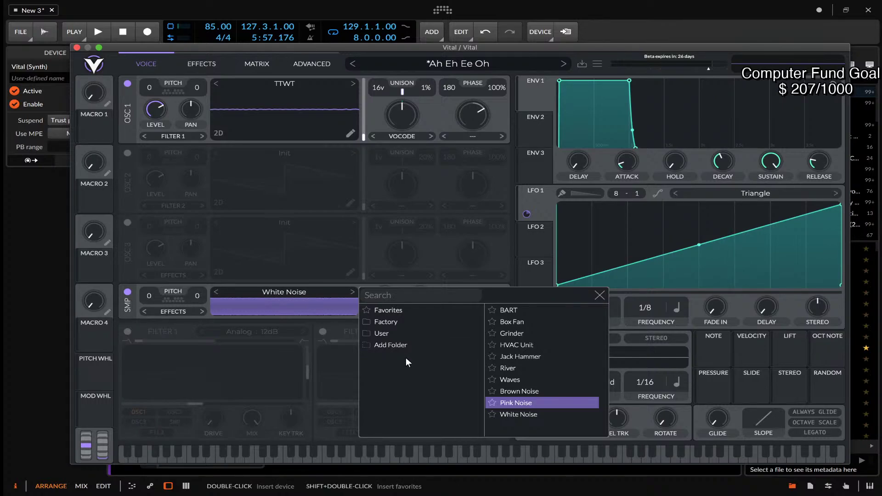
pyautogui.click(241, 301)
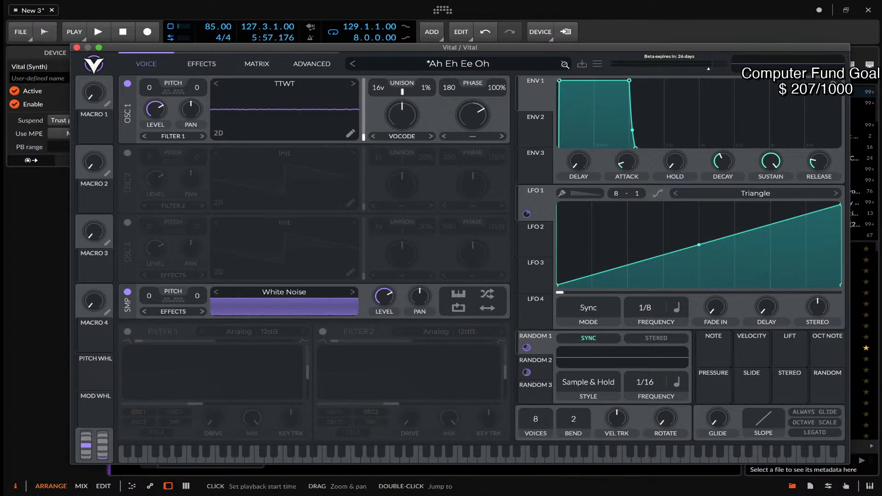
# Step forward through B Riser to Chip on Your Shoulder and enable its sampler with looping on.
pyautogui.click(568, 65)
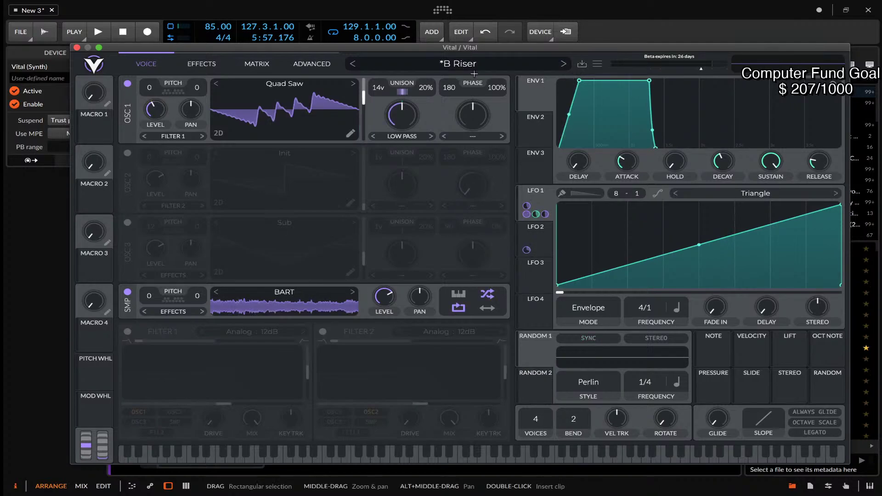
pyautogui.click(563, 64)
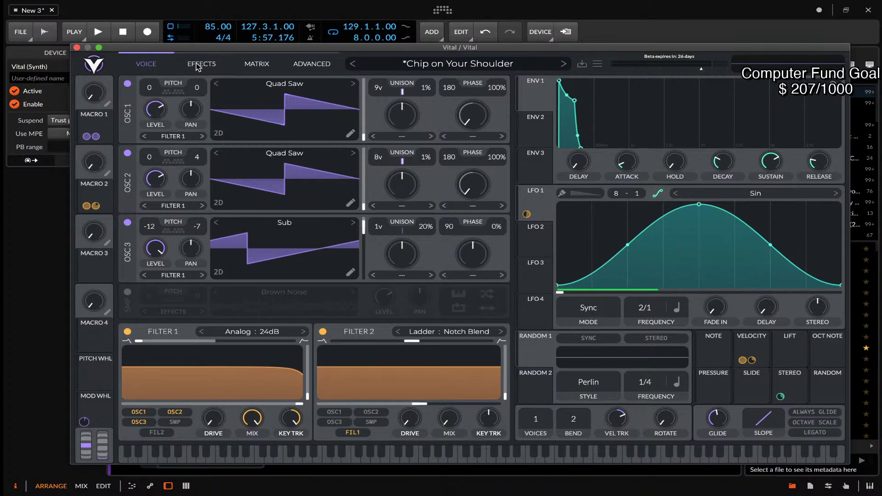
pyautogui.click(127, 292)
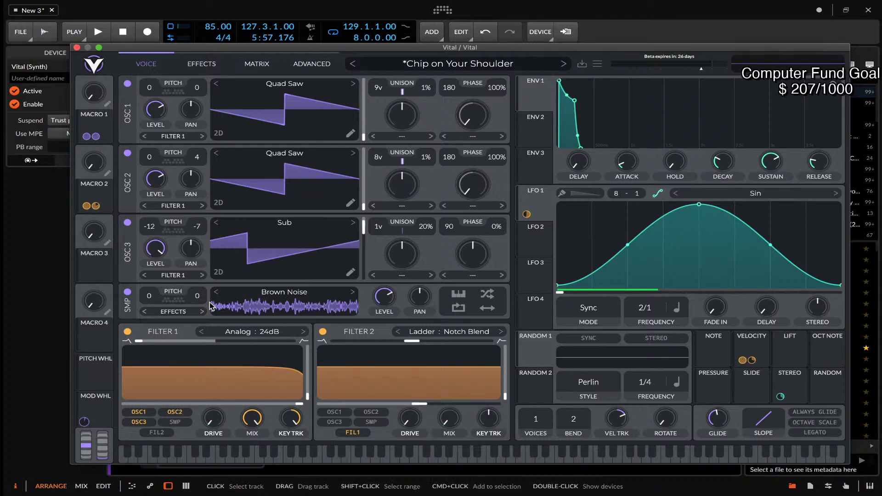
pyautogui.click(459, 308)
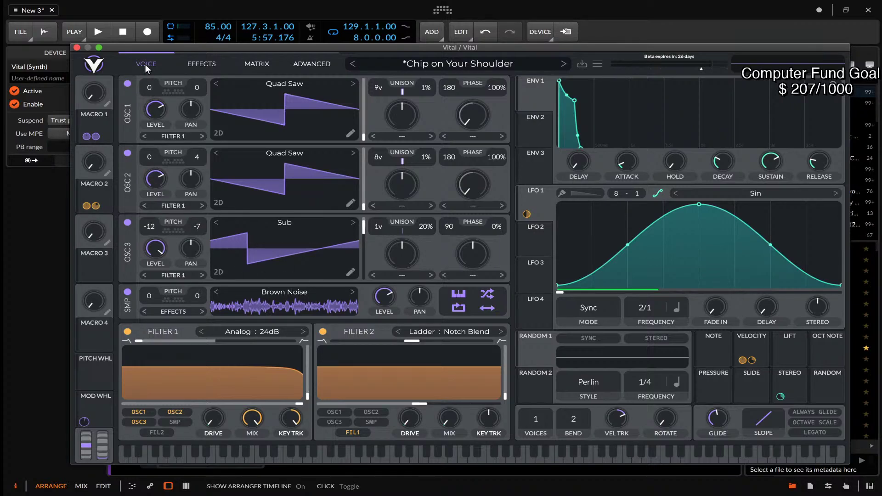
# Reveal the Factory sample folder in Finder, check its parent folders, and return to Vital with the sample browser closed.
pyautogui.click(260, 294)
pyautogui.rightClick(394, 322)
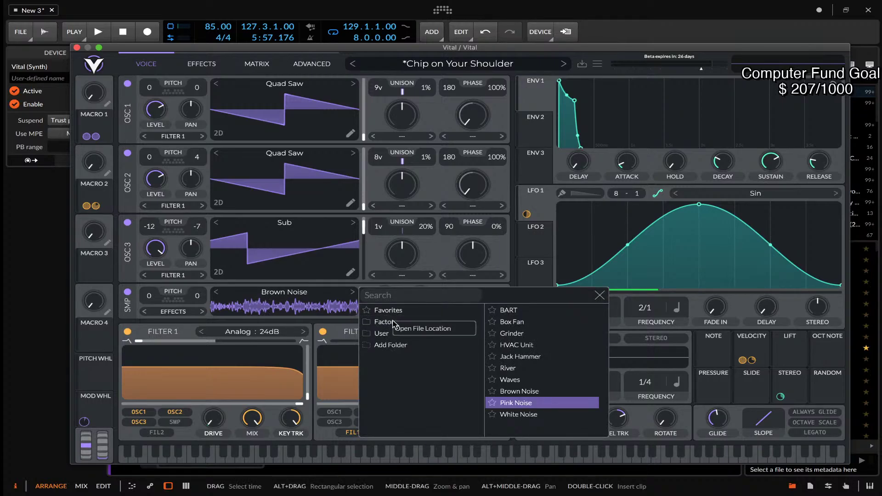
pyautogui.click(401, 327)
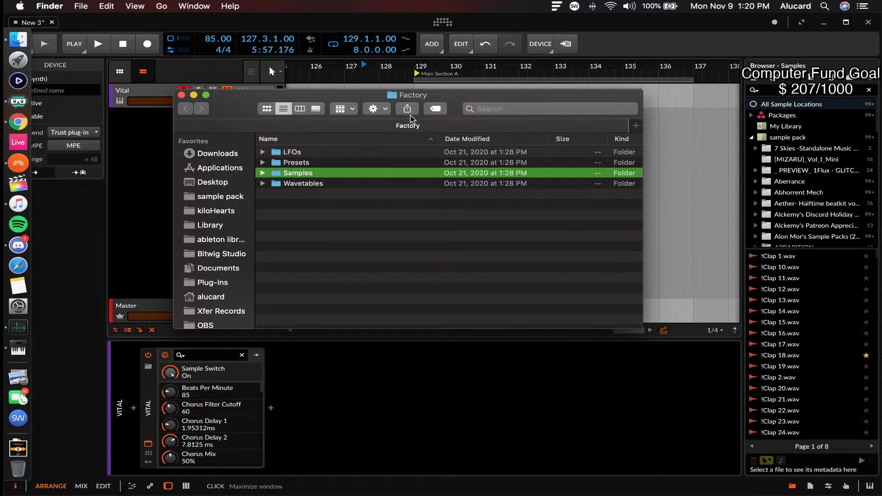
pyautogui.rightClick(398, 105)
pyautogui.click(398, 94)
pyautogui.rightClick(399, 94)
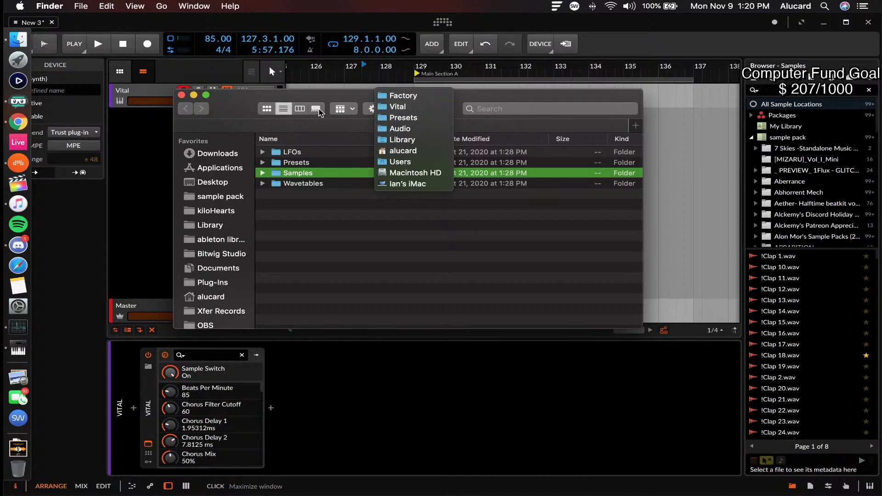
pyautogui.click(297, 104)
pyautogui.click(182, 95)
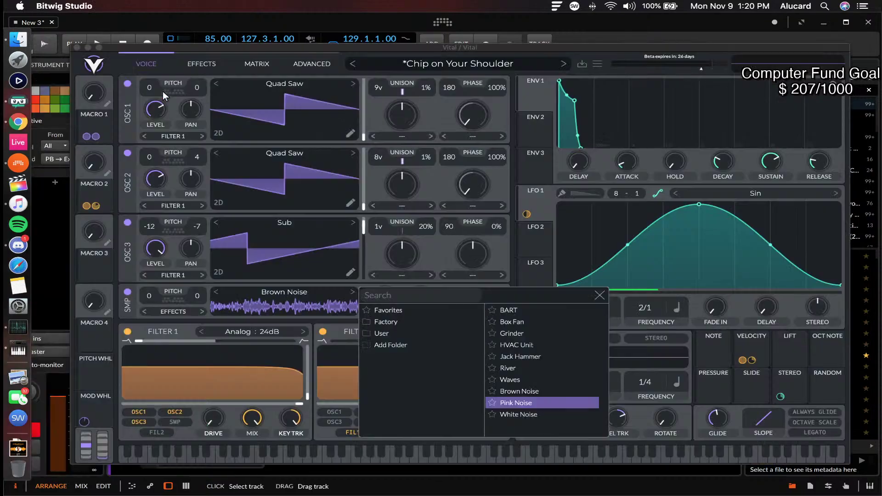
pyautogui.click(800, 23)
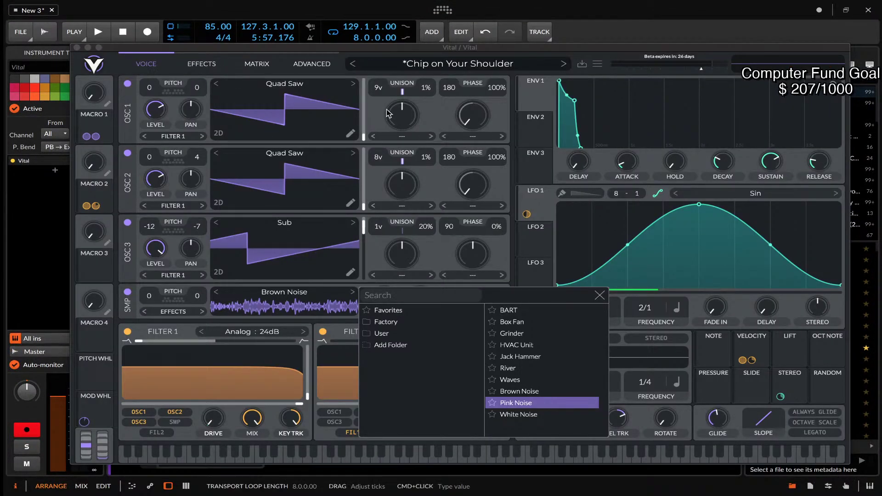
pyautogui.click(402, 116)
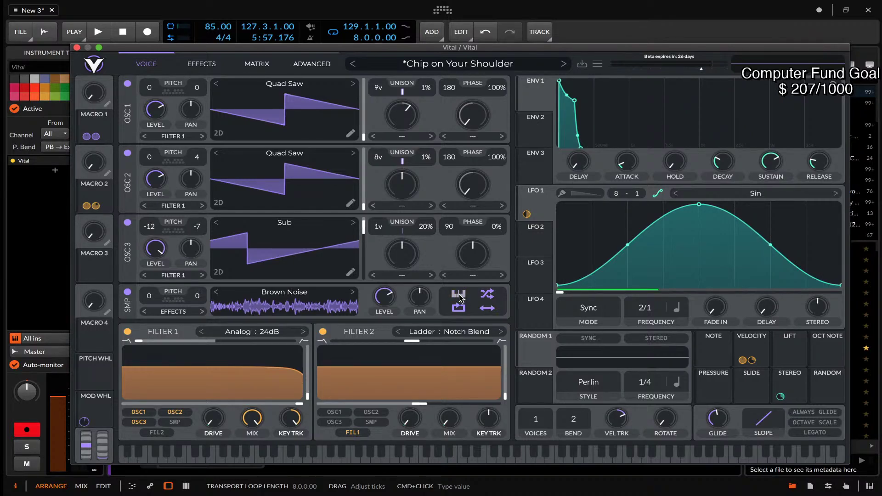
# Load the River sample into the sampler.
pyautogui.click(298, 294)
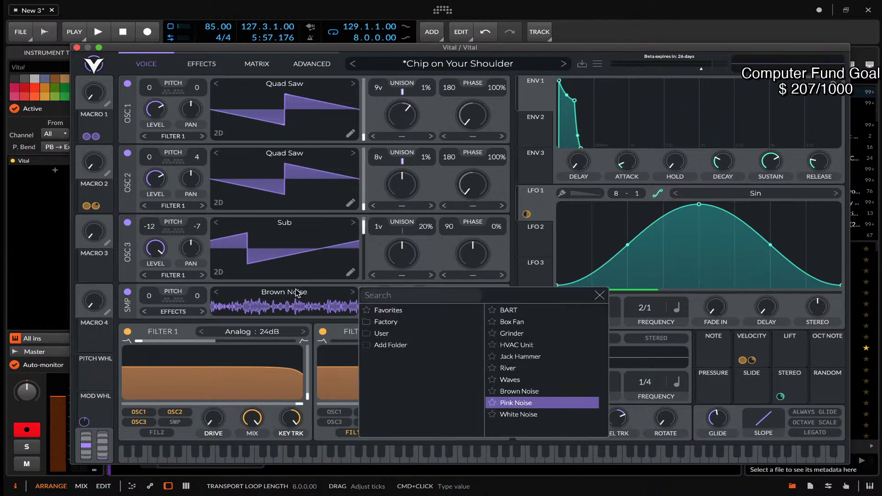
pyautogui.click(523, 369)
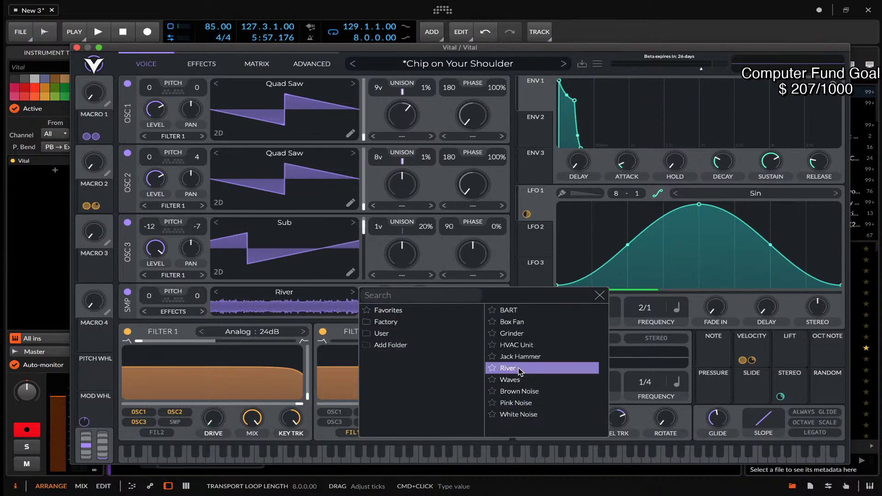
pyautogui.click(133, 221)
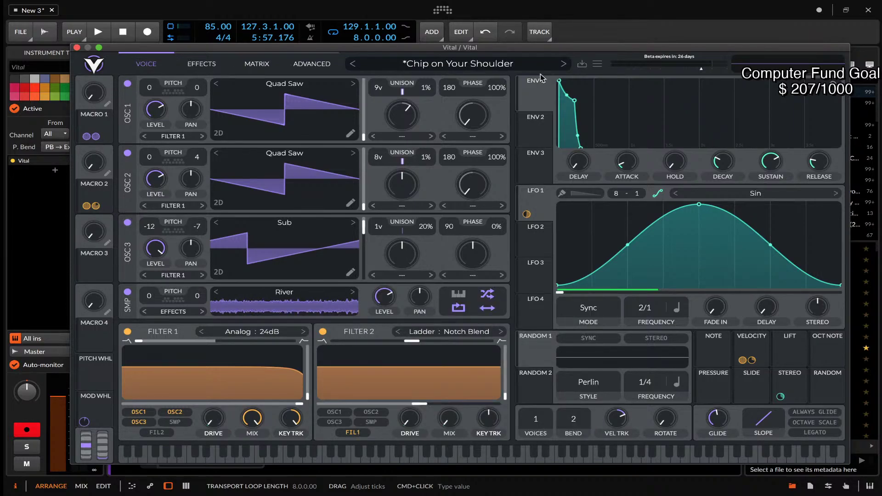
# Initialize the preset, switch off Oscillator 1 and enable the sampler.
pyautogui.click(598, 64)
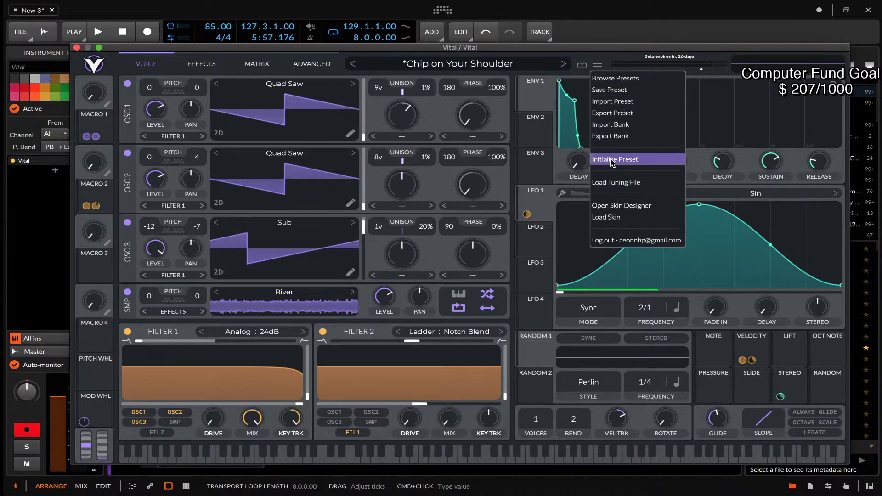
pyautogui.click(593, 166)
pyautogui.click(127, 83)
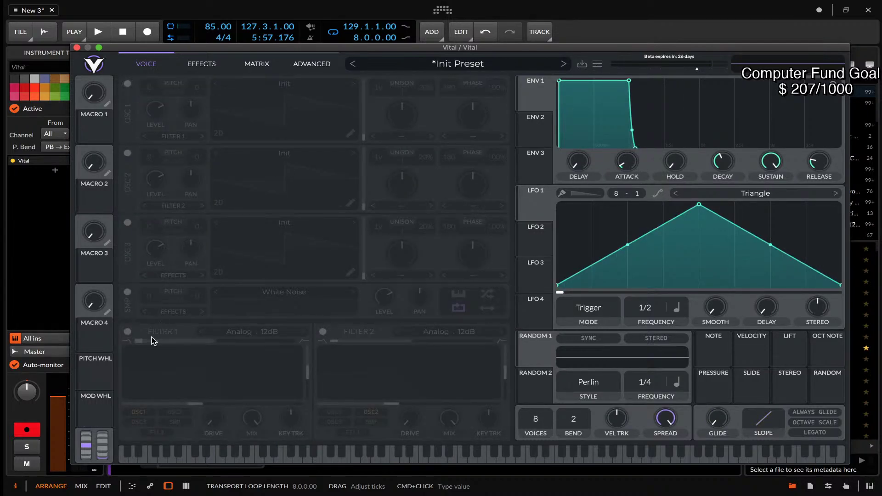
pyautogui.click(127, 291)
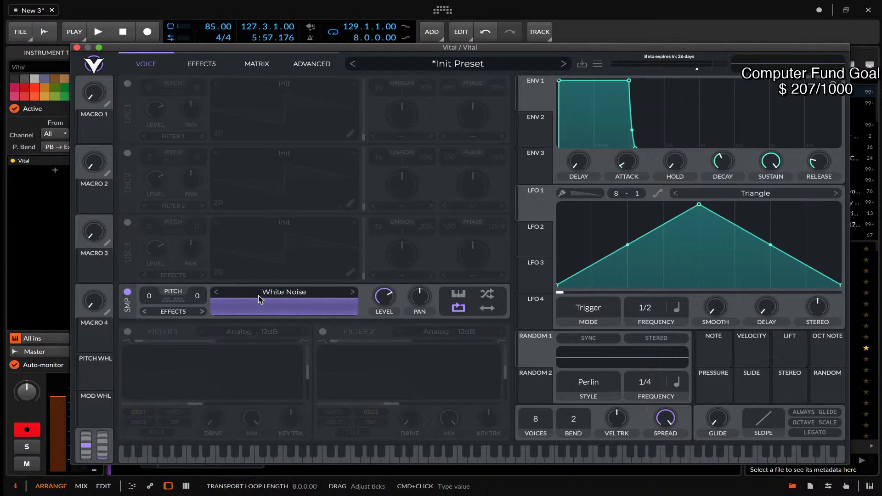
# Browse the Factory sample folder and load the Waves sample into the sampler.
pyautogui.click(260, 299)
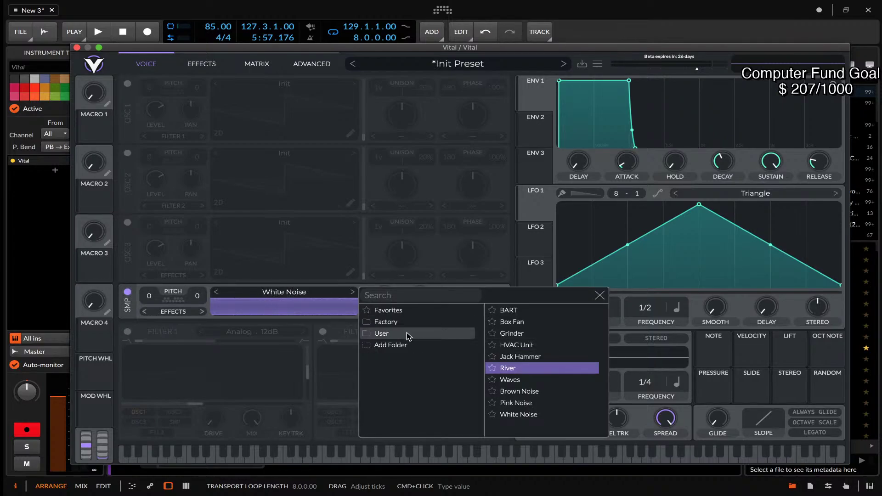
pyautogui.click(429, 322)
pyautogui.click(400, 322)
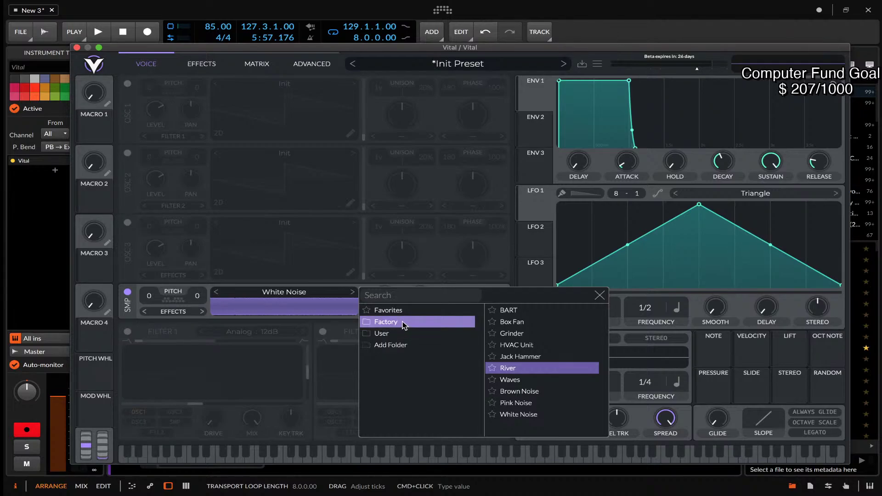
pyautogui.click(386, 334)
pyautogui.click(386, 324)
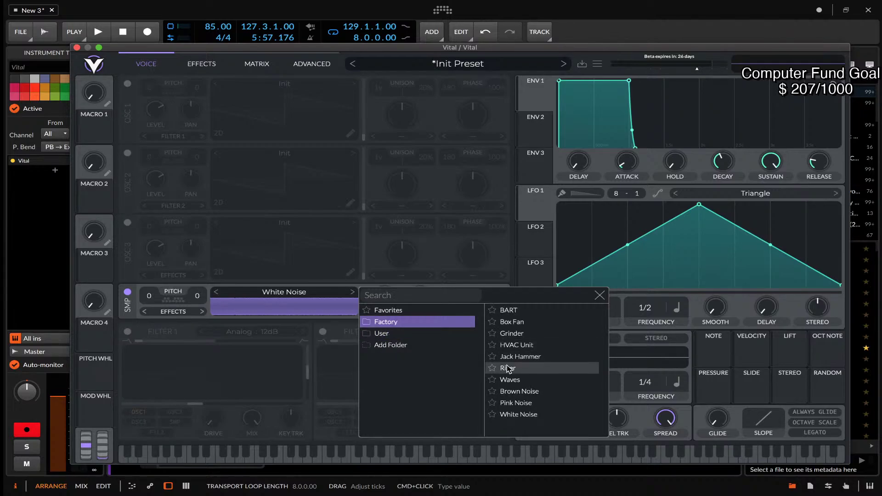
pyautogui.click(510, 379)
pyautogui.click(317, 330)
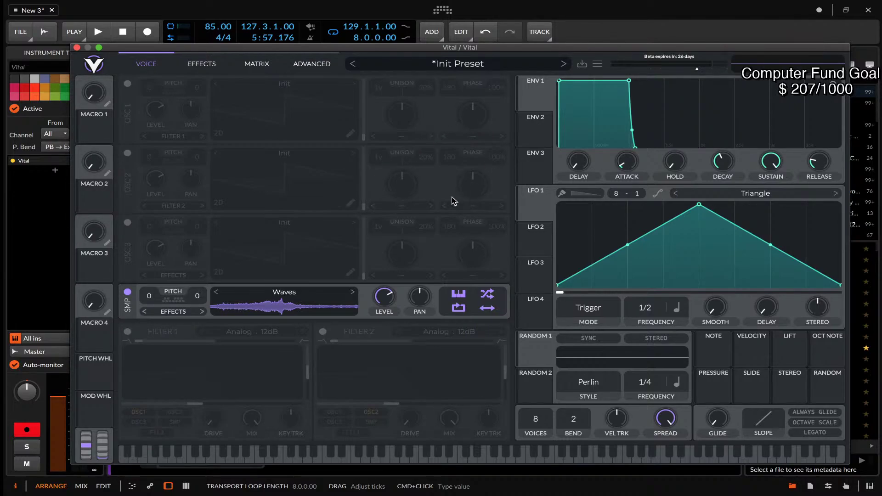
pyautogui.scroll(8, 197, 296)
pyautogui.scroll(-8, 199, 296)
pyautogui.moveTo(160, 298); pyautogui.dragTo(155, 345)
pyautogui.moveTo(154, 304); pyautogui.dragTo(153, 299)
pyautogui.moveTo(766, 308); pyautogui.dragTo(772, 339)
# Enable Oscillator 1 with phase 177 and phase randomization 91%, and modulate the randomization with Random 1.
pyautogui.click(127, 84)
pyautogui.moveTo(496, 89); pyautogui.dragTo(449, 94)
pyautogui.moveTo(526, 361); pyautogui.dragTo(496, 110)
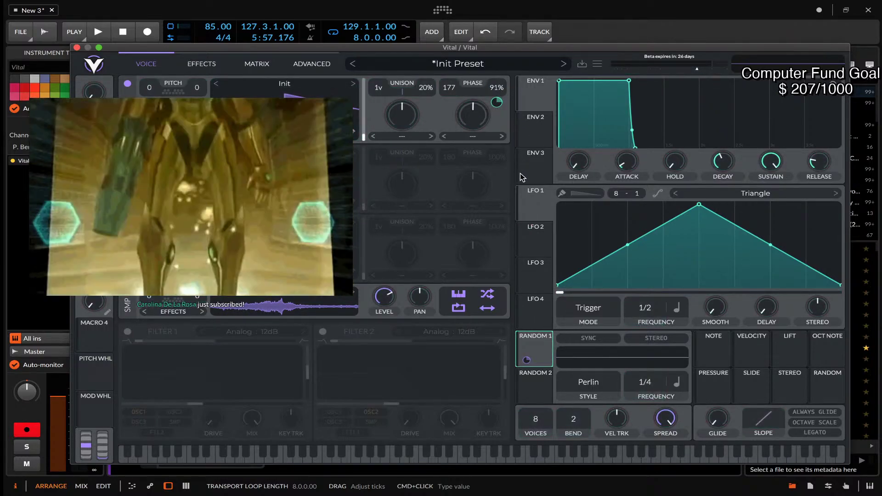
# Try the Loop Point, Sync and Sustain Envelope modes on LFO 1.
pyautogui.click(585, 312)
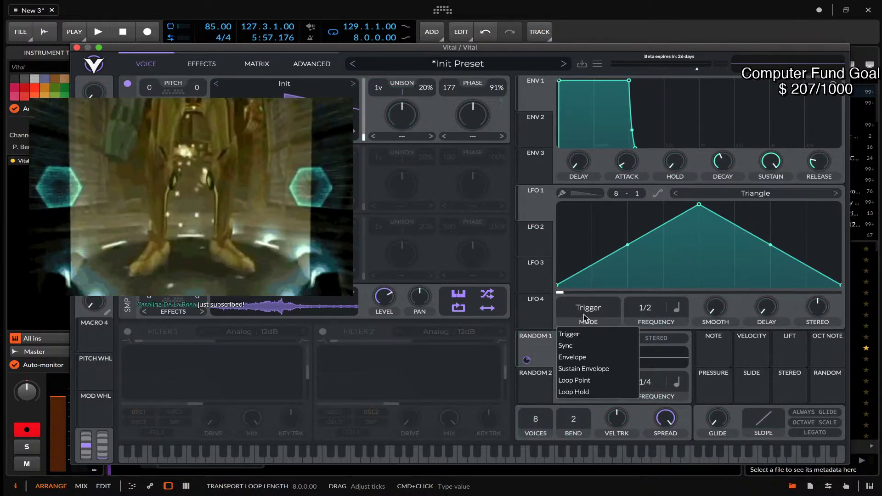
pyautogui.click(588, 384)
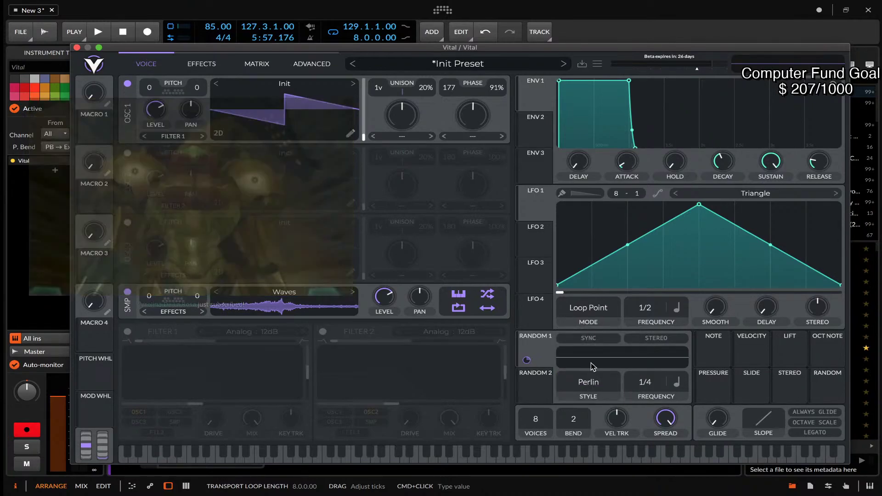
pyautogui.click(585, 308)
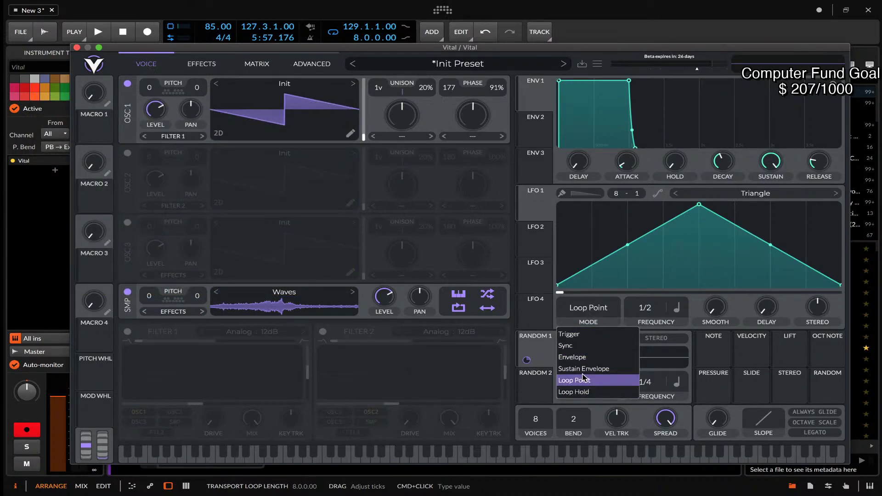
pyautogui.click(579, 345)
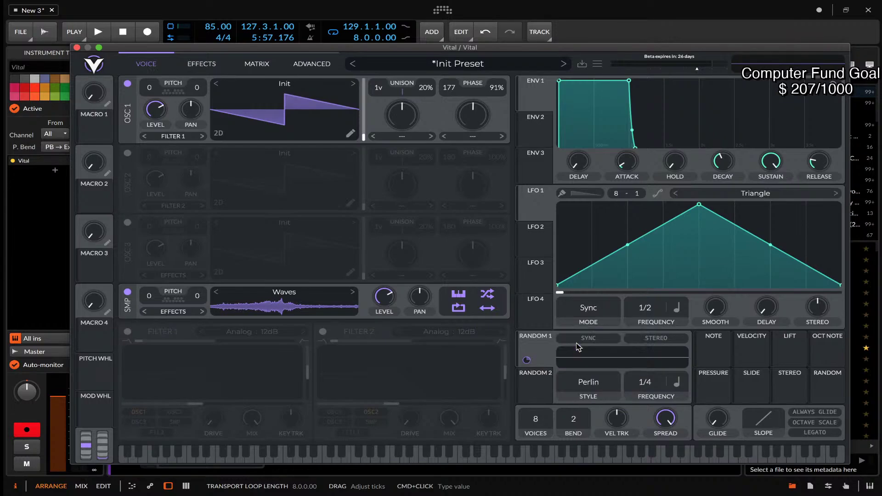
pyautogui.click(595, 315)
pyautogui.click(591, 370)
pyautogui.click(587, 312)
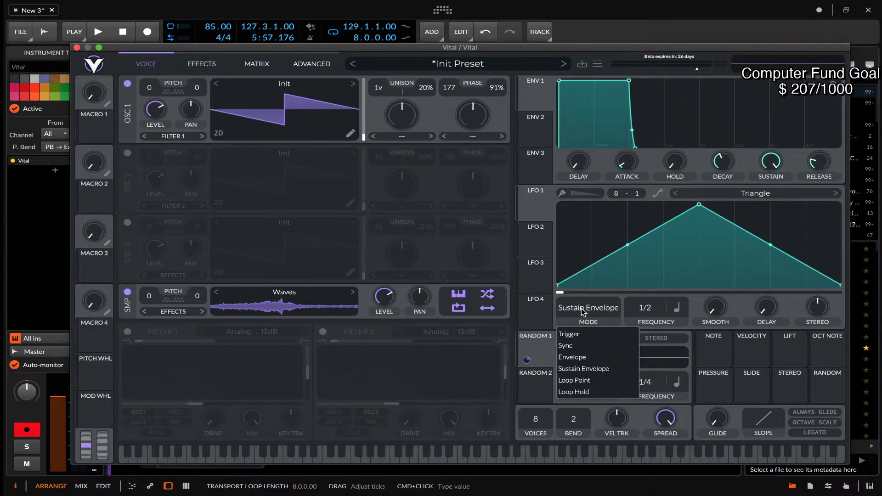
pyautogui.click(583, 370)
pyautogui.click(580, 326)
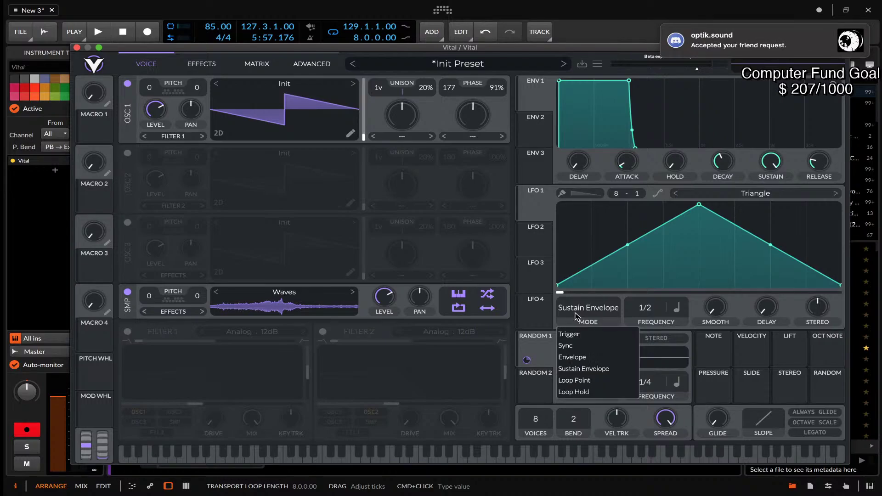
pyautogui.click(582, 381)
# Set LFO 1 to Loop Hold mode and move its phase to about a quarter of the cycle.
pyautogui.click(581, 321)
pyautogui.click(580, 392)
pyautogui.moveTo(566, 292); pyautogui.dragTo(569, 270)
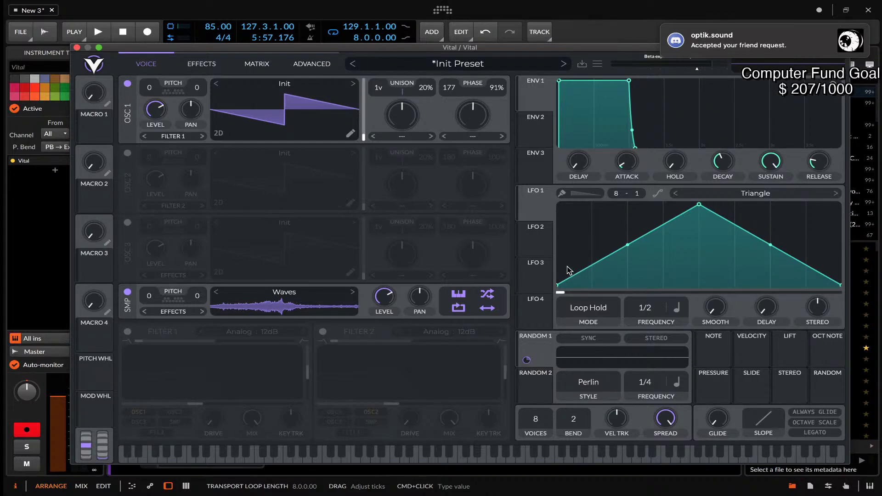
pyautogui.moveTo(565, 292); pyautogui.dragTo(629, 285)
# Enable Filter 1, raise its resonance, lower its cutoff slightly and test its blend control.
pyautogui.click(127, 332)
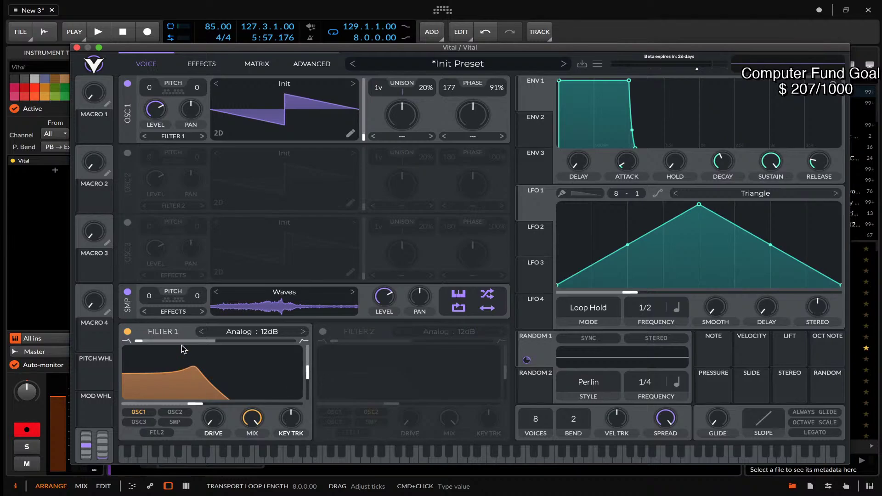
pyautogui.moveTo(142, 341)
pyautogui.mouseDown()
pyautogui.moveTo(165, 342)
pyautogui.moveTo(140, 342)
pyautogui.mouseUp()
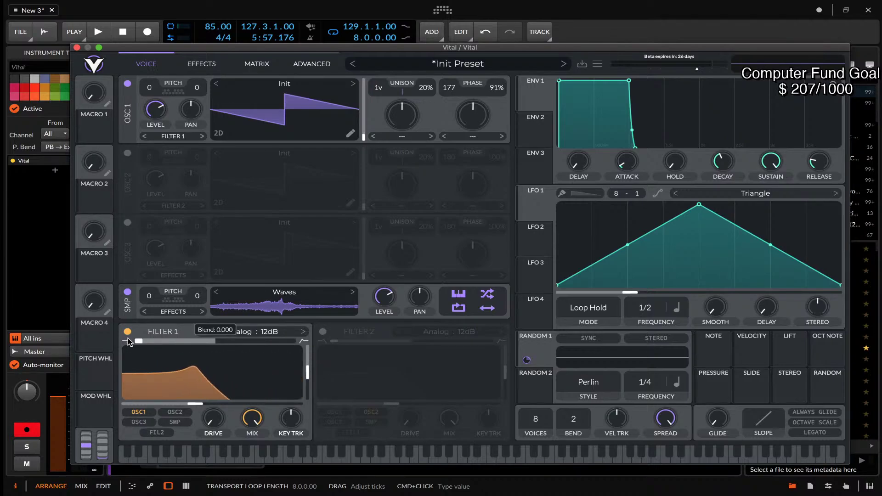
pyautogui.moveTo(307, 372); pyautogui.dragTo(307, 356)
pyautogui.moveTo(196, 404)
pyautogui.mouseDown()
pyautogui.moveTo(265, 403)
pyautogui.moveTo(193, 403)
pyautogui.moveTo(189, 393)
pyautogui.mouseUp()
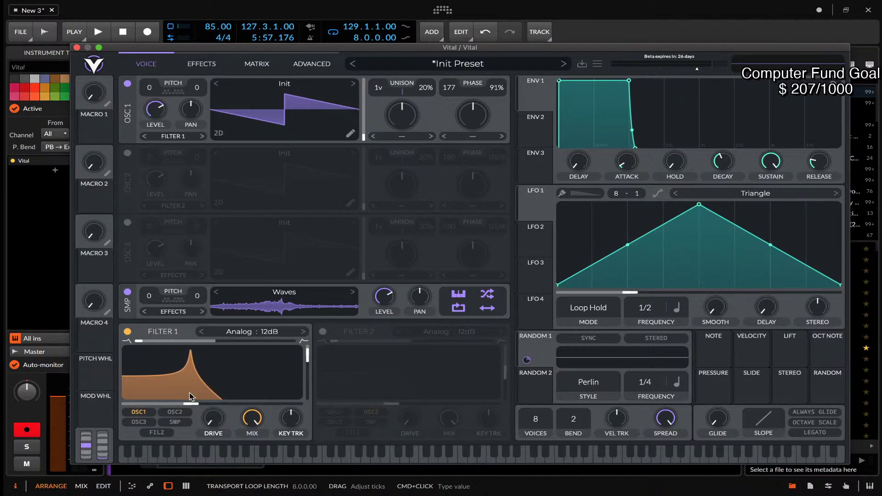
pyautogui.moveTo(139, 342); pyautogui.dragTo(271, 345)
pyautogui.doubleClick(271, 344)
# Display LFO 4 and assign LFO 3 to modulate LFO 4's phase.
pyautogui.click(534, 303)
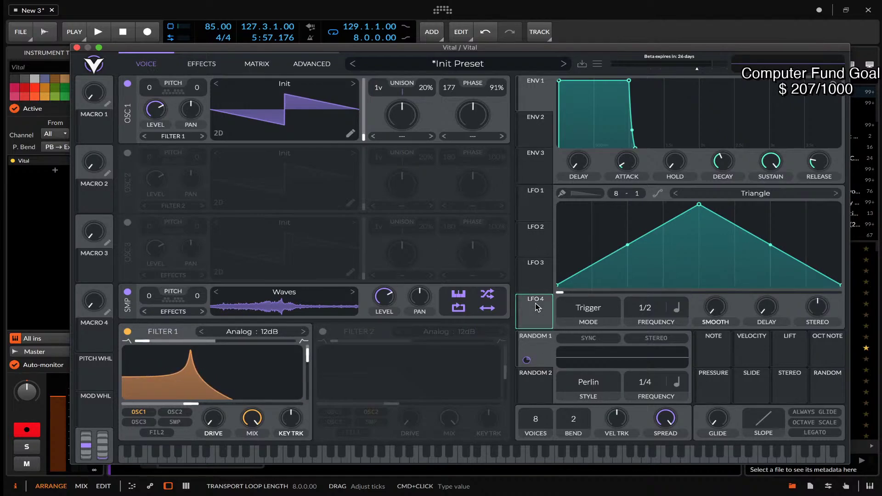
pyautogui.moveTo(531, 300); pyautogui.dragTo(567, 299)
pyautogui.moveTo(535, 273); pyautogui.dragTo(538, 315)
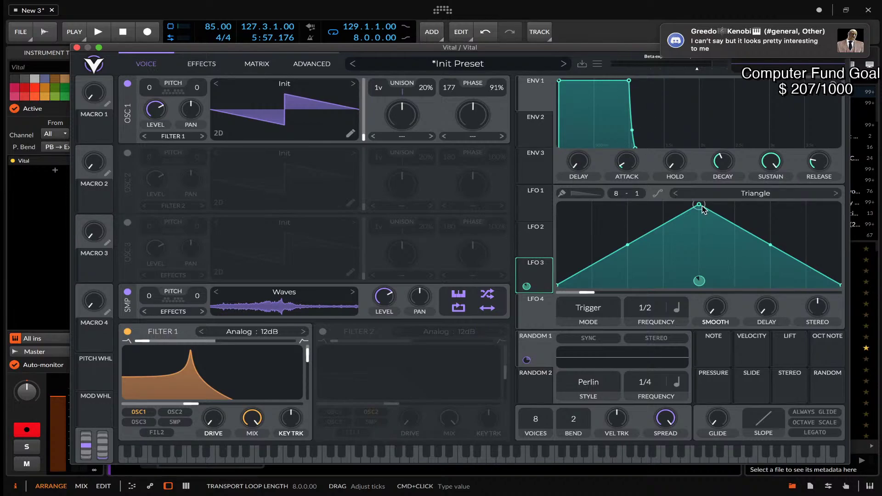
# Reshape LFO 4's triangle by adding alternating high and low points to form three peaks and a short tail.
pyautogui.doubleClick(595, 220)
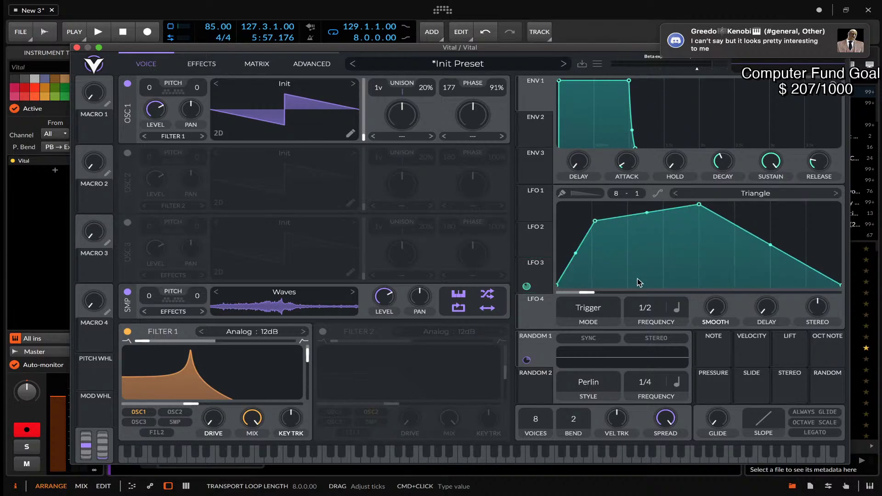
pyautogui.doubleClick(638, 277)
pyautogui.doubleClick(783, 220)
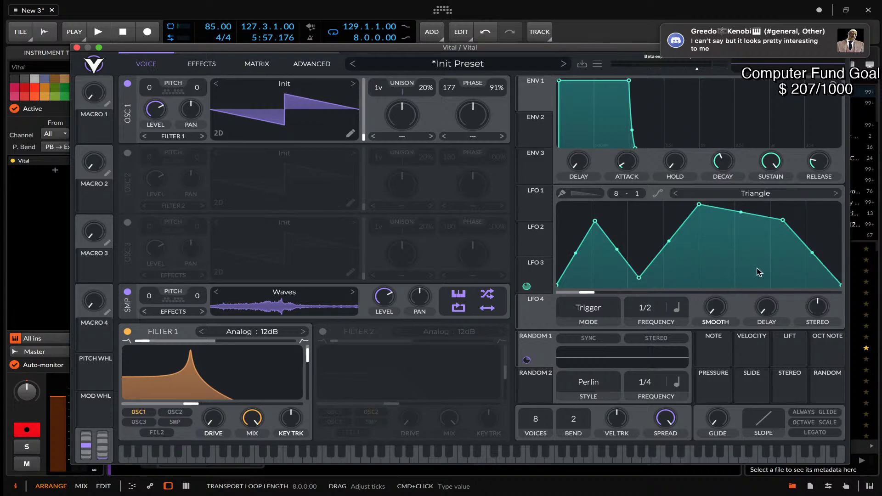
pyautogui.doubleClick(750, 274)
pyautogui.doubleClick(806, 274)
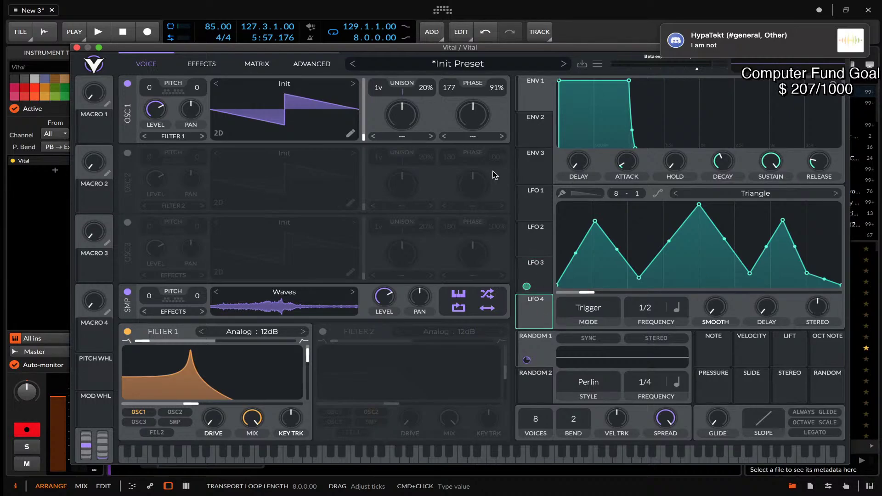
# In the modulation matrix, reshape the LFO 3 to LFO 4 Phase remap curve into three peaks that fall to zero at the end.
pyautogui.click(258, 65)
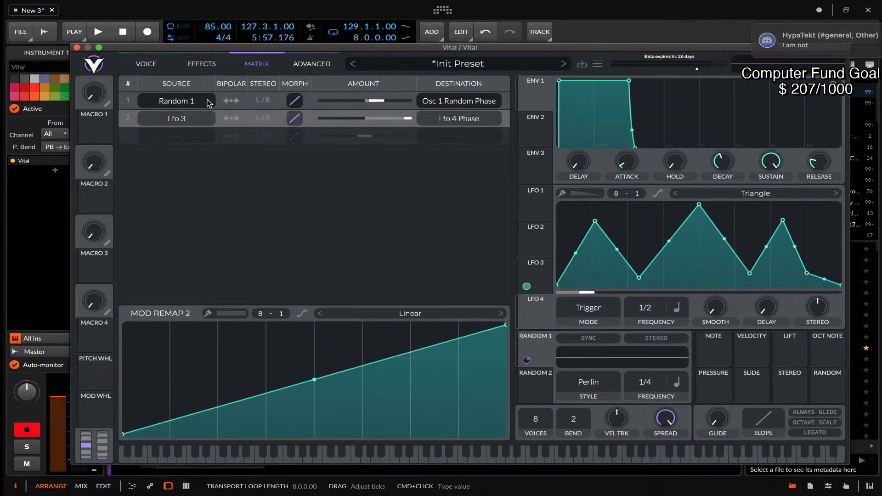
pyautogui.doubleClick(176, 347)
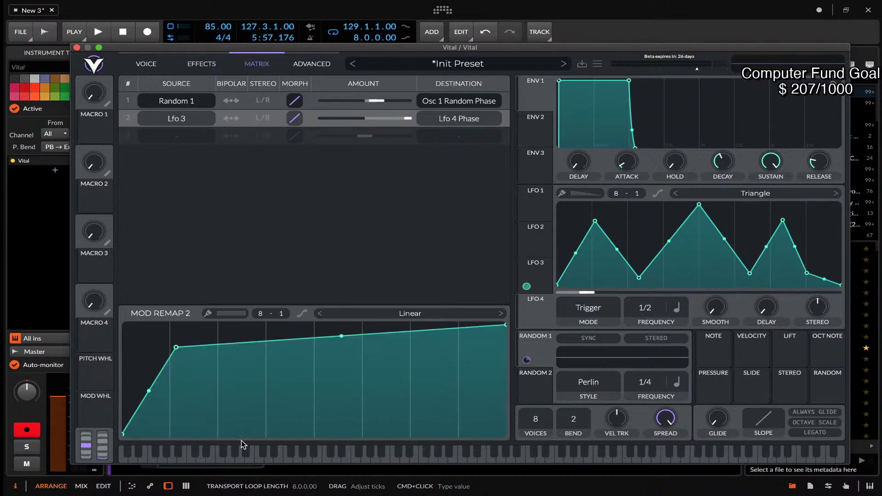
pyautogui.doubleClick(253, 417)
pyautogui.doubleClick(307, 336)
pyautogui.doubleClick(368, 412)
pyautogui.doubleClick(367, 411)
pyautogui.doubleClick(398, 388)
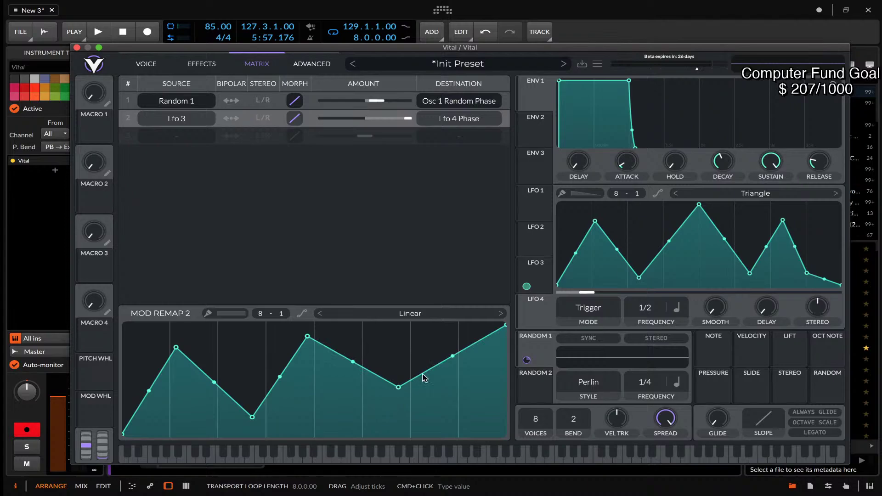
pyautogui.doubleClick(452, 325)
pyautogui.moveTo(504, 325); pyautogui.dragTo(506, 433)
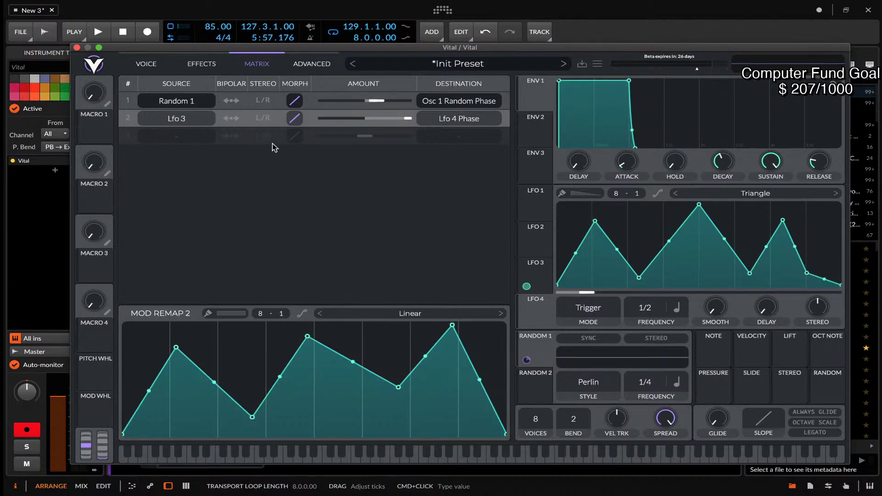
# Enable the Distortion effect and review its available distortion types, keeping Soft Clip.
pyautogui.click(202, 66)
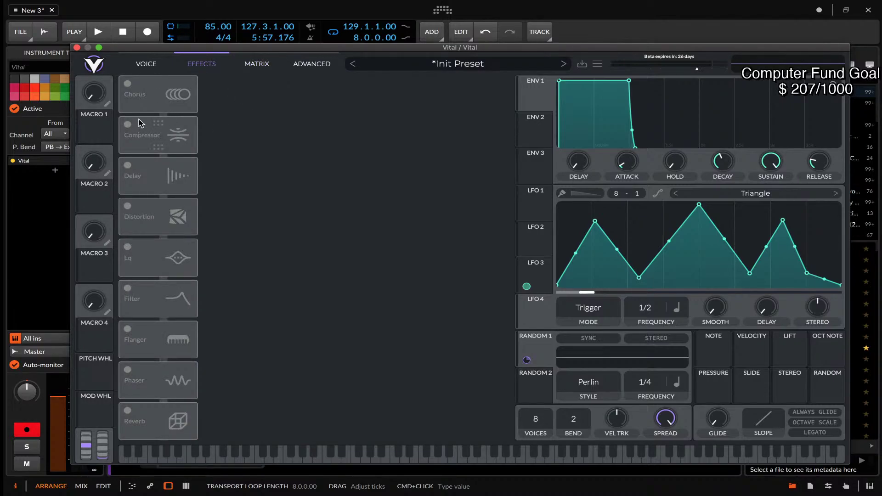
pyautogui.click(129, 207)
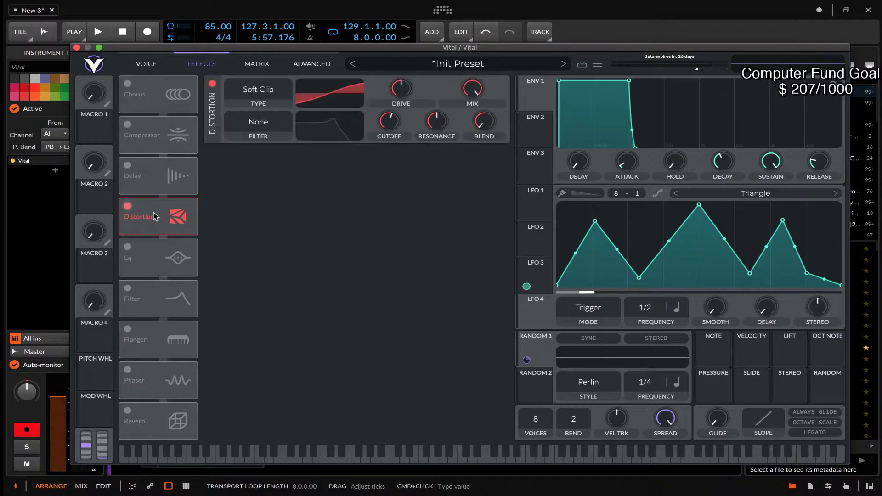
pyautogui.click(273, 90)
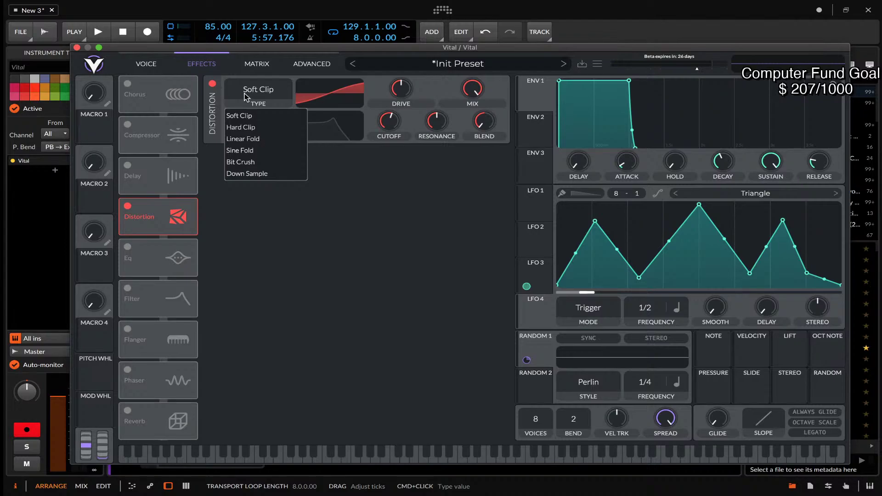
pyautogui.click(260, 229)
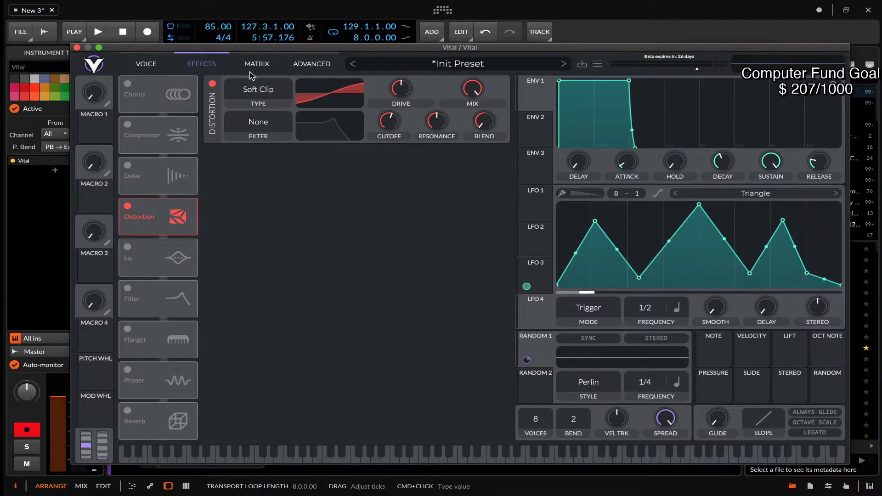
# Return to the voice page and switch off the sampler and Filter 1.
pyautogui.click(158, 67)
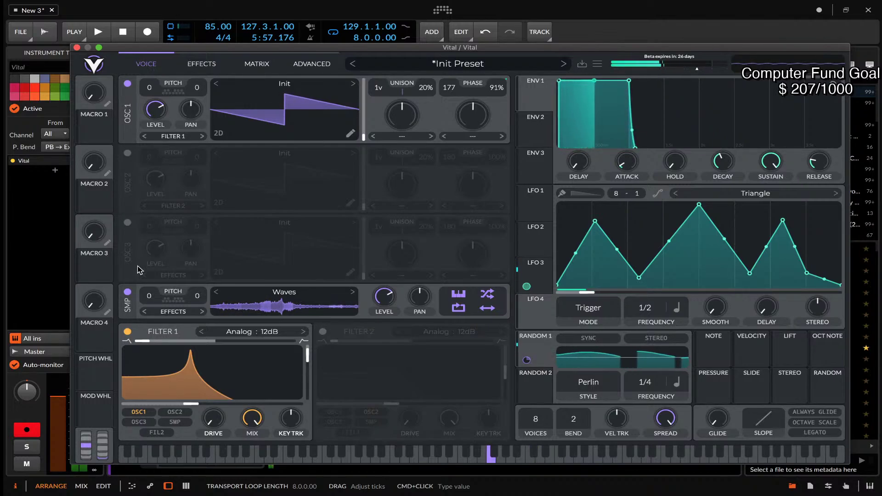
pyautogui.click(128, 292)
pyautogui.click(127, 331)
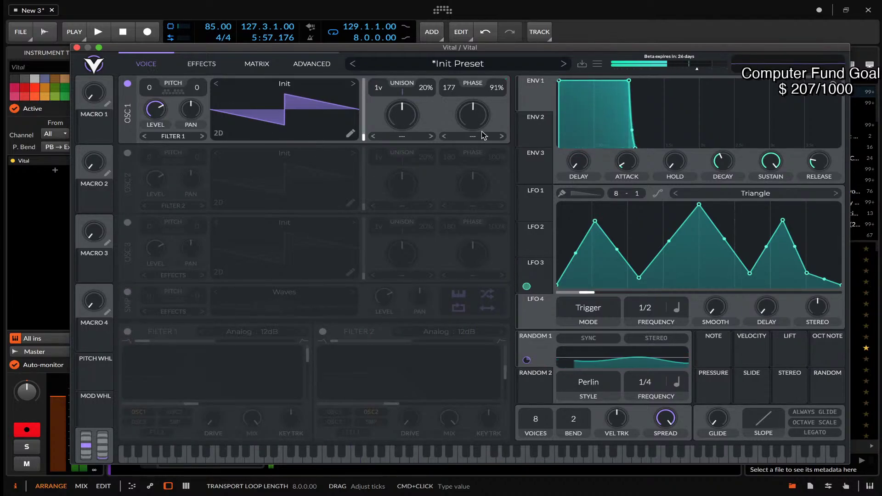
# Modulate Oscillator 1's unison detune with LFO 4, using 6 unison voices and an LFO 4 frequency of 32/1.
pyautogui.moveTo(542, 310); pyautogui.dragTo(430, 94)
pyautogui.moveTo(374, 90); pyautogui.dragTo(377, 58)
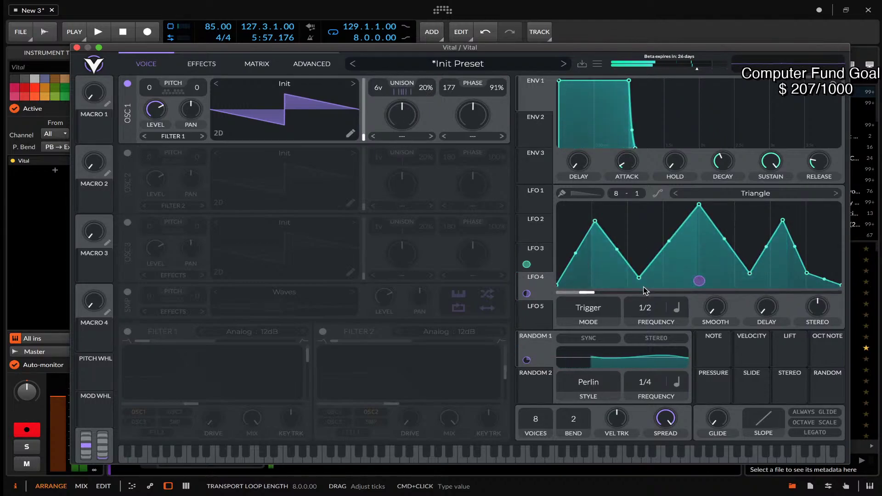
pyautogui.moveTo(648, 309); pyautogui.dragTo(642, 398)
# Set LFO 3's frequency to 16/1 and Oscillator 1's unison to 3 voices with 18% detune.
pyautogui.click(535, 255)
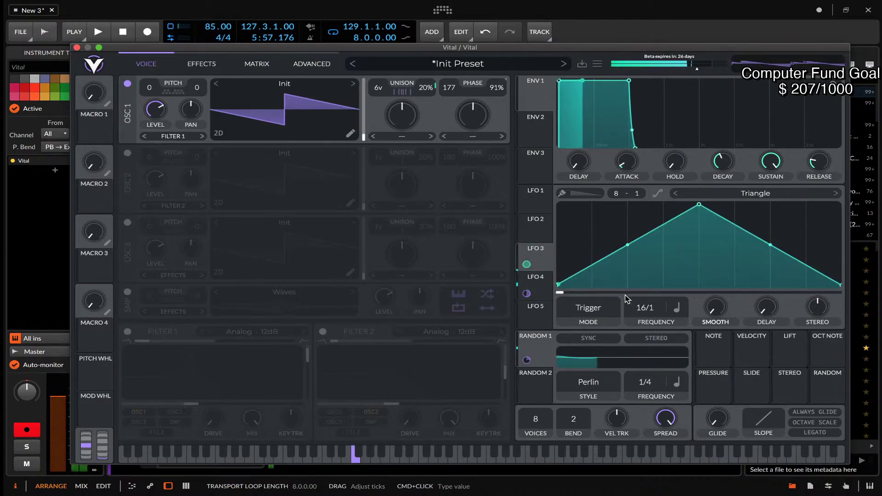
pyautogui.scroll(-2, 422, 92)
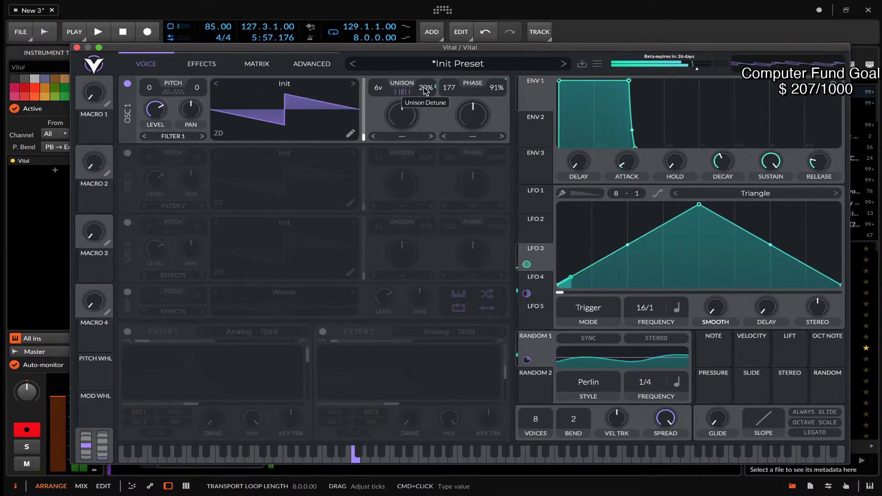
pyautogui.moveTo(378, 88); pyautogui.dragTo(381, 111)
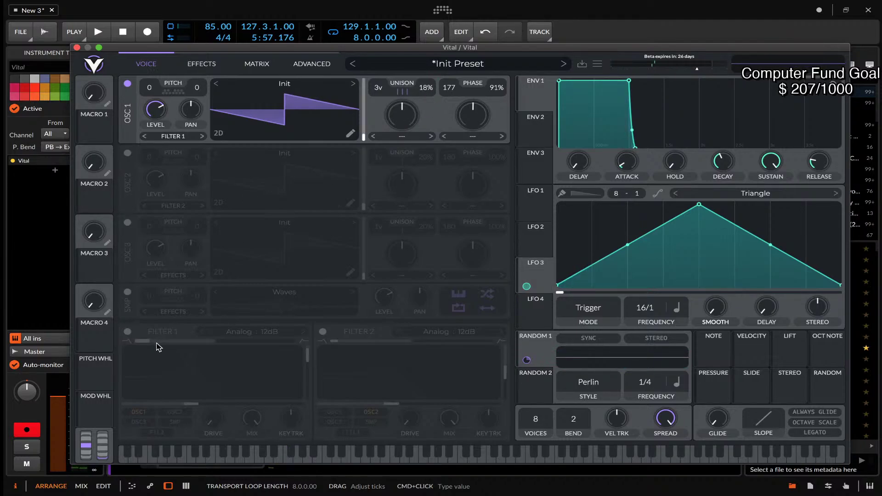
# Switch Filter 1 back on and modulate its cutoff with LFO 4.
pyautogui.click(128, 332)
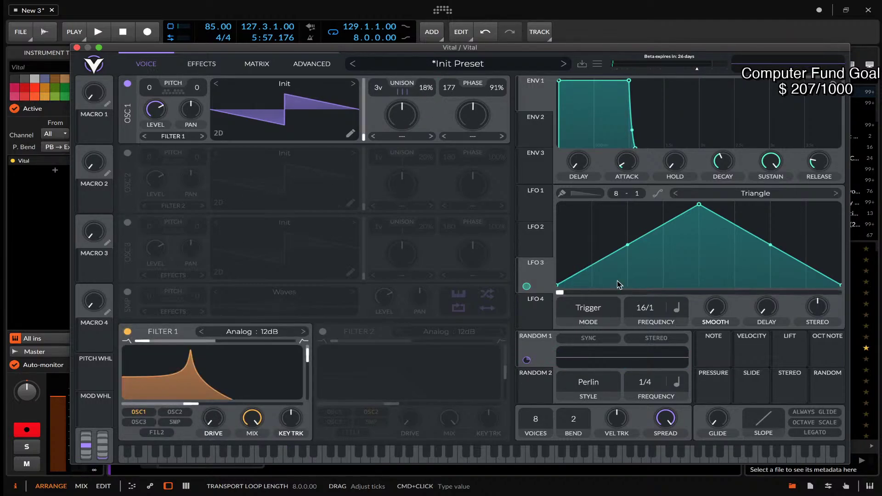
pyautogui.click(537, 309)
pyautogui.moveTo(526, 286)
pyautogui.mouseDown()
pyautogui.moveTo(197, 392)
pyautogui.moveTo(192, 404)
pyautogui.mouseUp()
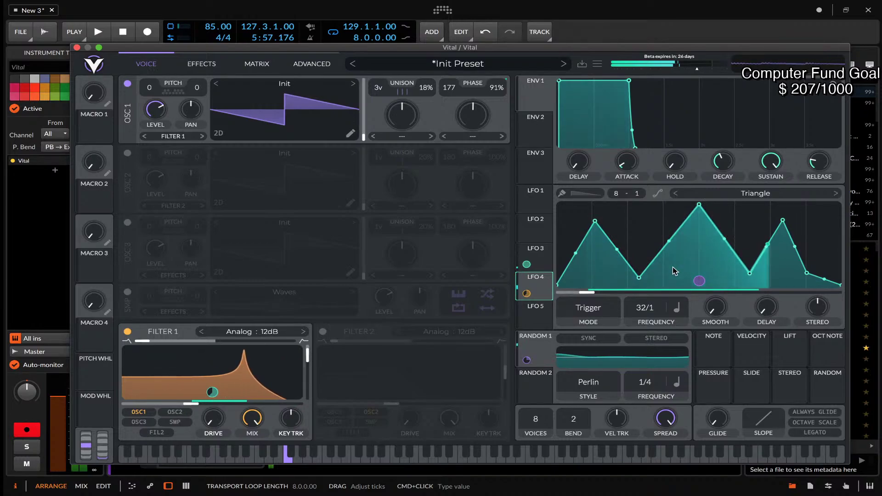
# Display LFO 3 and move its phase to about a fifth of the cycle.
pyautogui.click(538, 259)
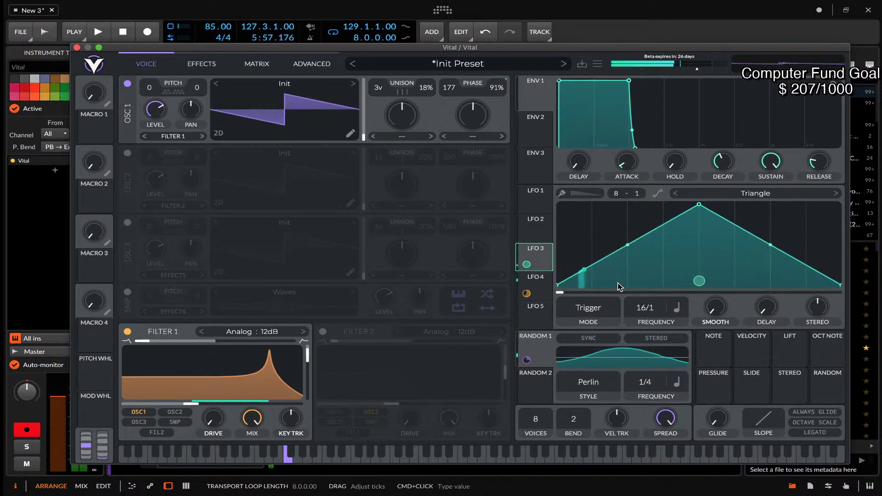
pyautogui.moveTo(560, 293)
pyautogui.mouseDown()
pyautogui.moveTo(699, 294)
pyautogui.moveTo(750, 312)
pyautogui.moveTo(596, 293)
pyautogui.moveTo(685, 284)
pyautogui.moveTo(757, 251)
pyautogui.moveTo(561, 251)
pyautogui.moveTo(564, 242)
pyautogui.mouseUp()
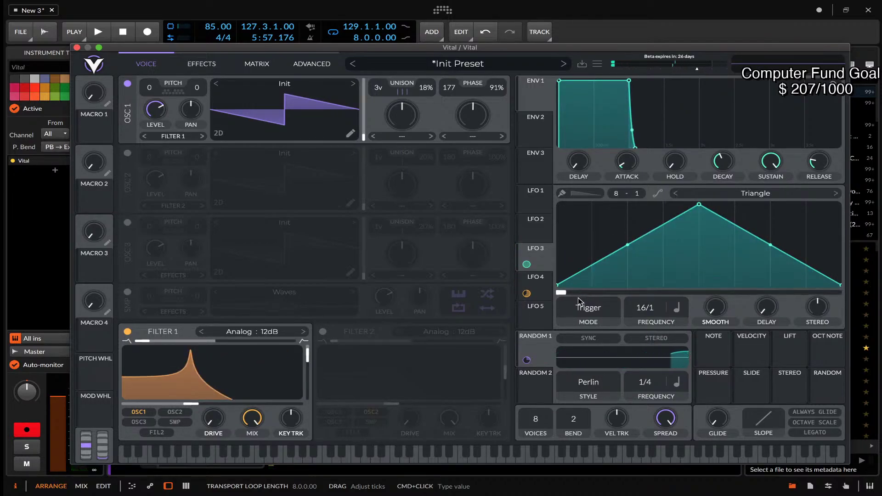
pyautogui.moveTo(570, 297); pyautogui.dragTo(763, 312)
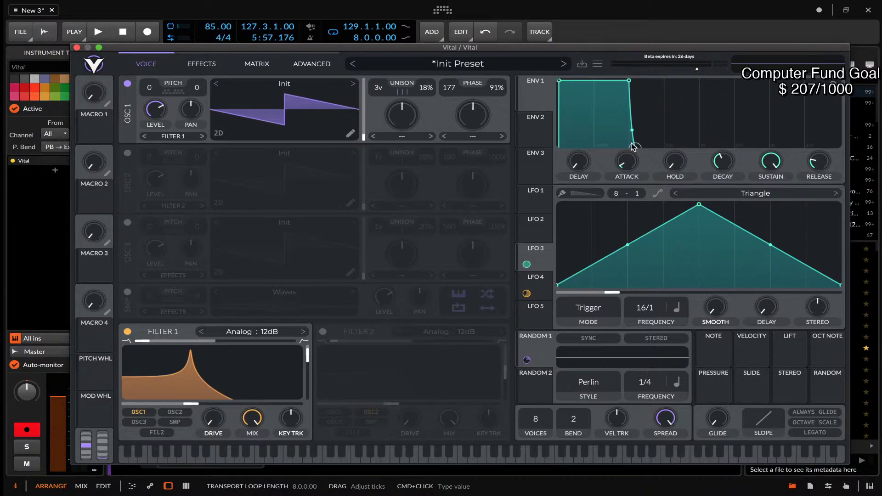
# Display the advanced settings, load the Mad Chops bass preset, and show its Random 2 modulator.
pyautogui.click(316, 64)
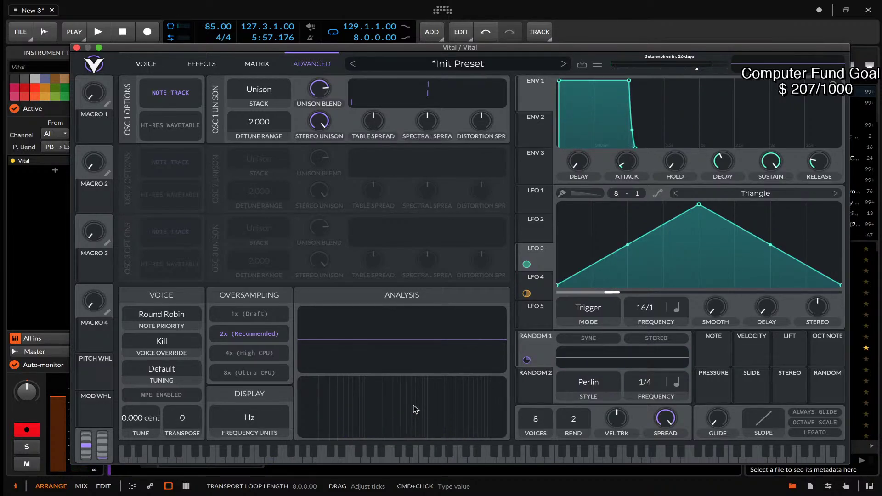
pyautogui.click(457, 67)
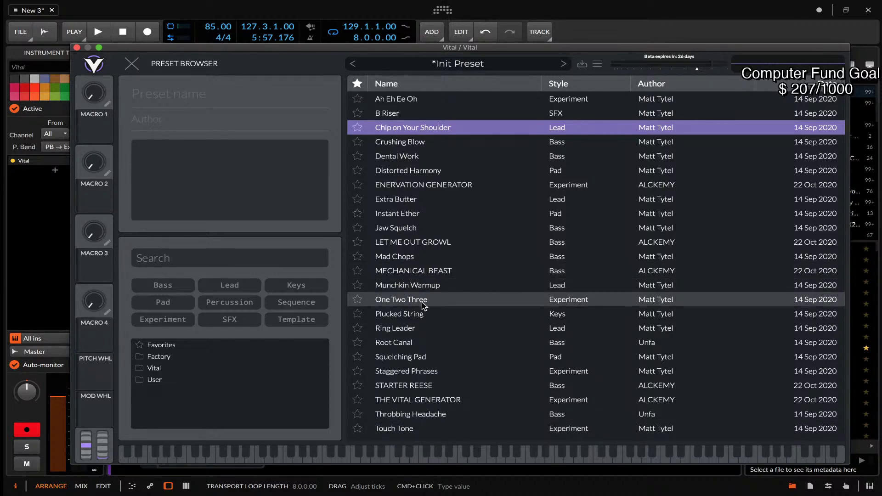
pyautogui.click(412, 258)
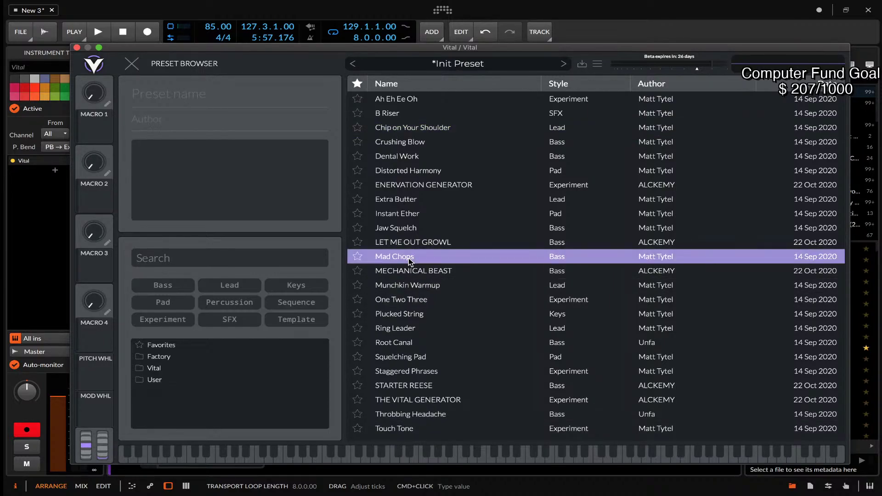
pyautogui.click(132, 64)
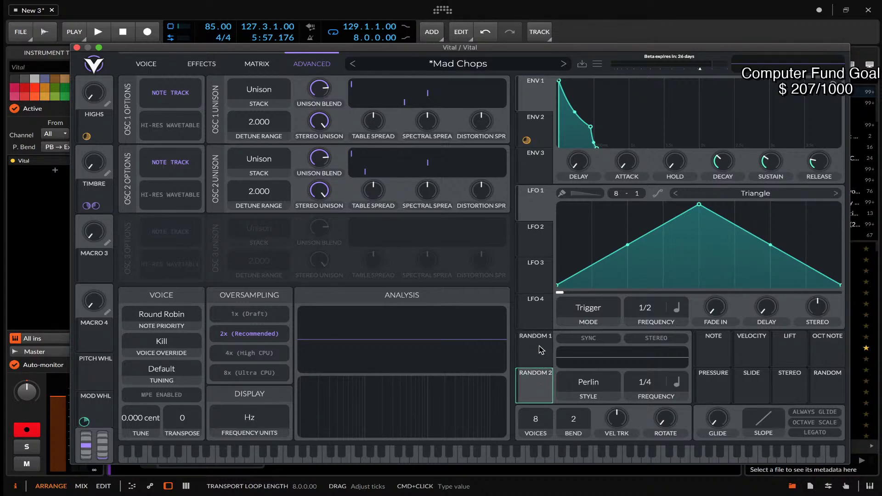
pyautogui.click(537, 376)
# Load the ENERVATION GENERATOR preset and display its oscillators and filters.
pyautogui.click(481, 66)
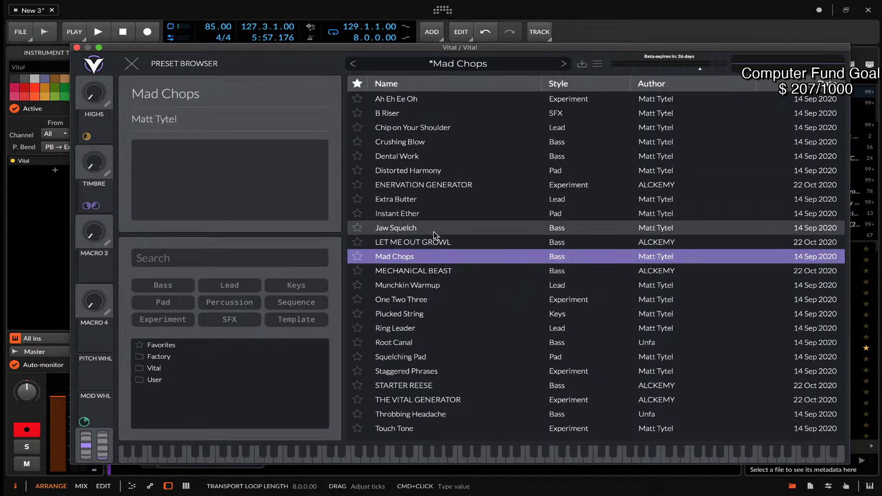
pyautogui.click(412, 186)
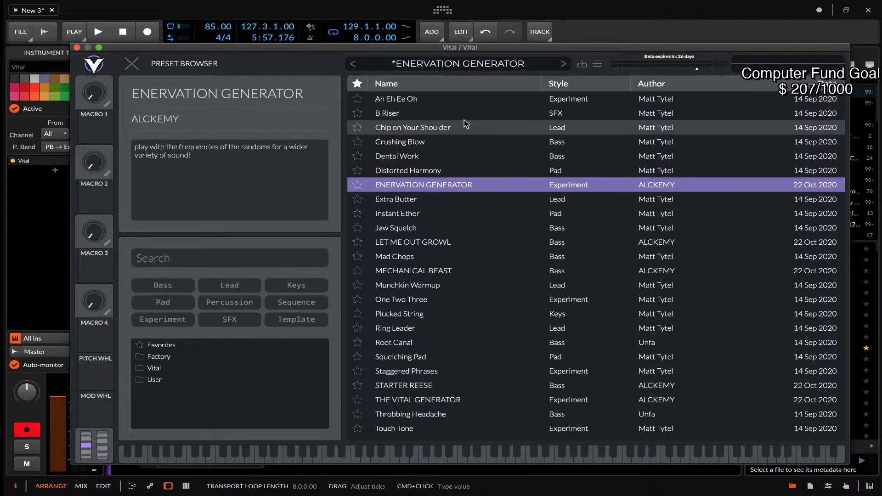
pyautogui.click(406, 187)
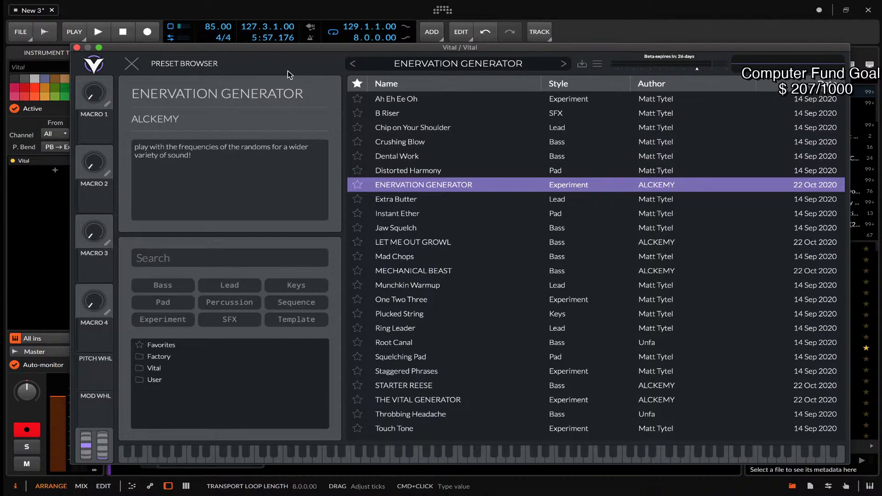
pyautogui.click(131, 64)
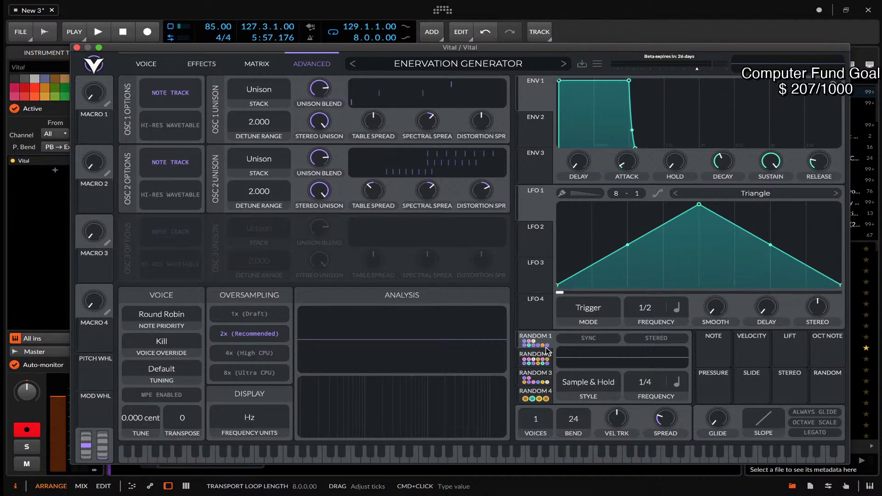
pyautogui.moveTo(551, 346)
pyautogui.click(149, 61)
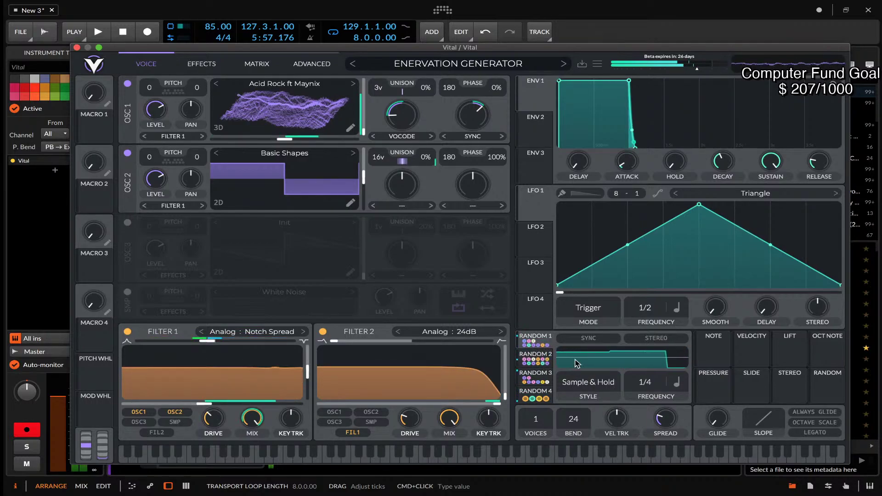
# Review Random 1's style and frequency-mode choices, then show Random 2's modulation targets and the OCT NOTE source.
pyautogui.click(588, 384)
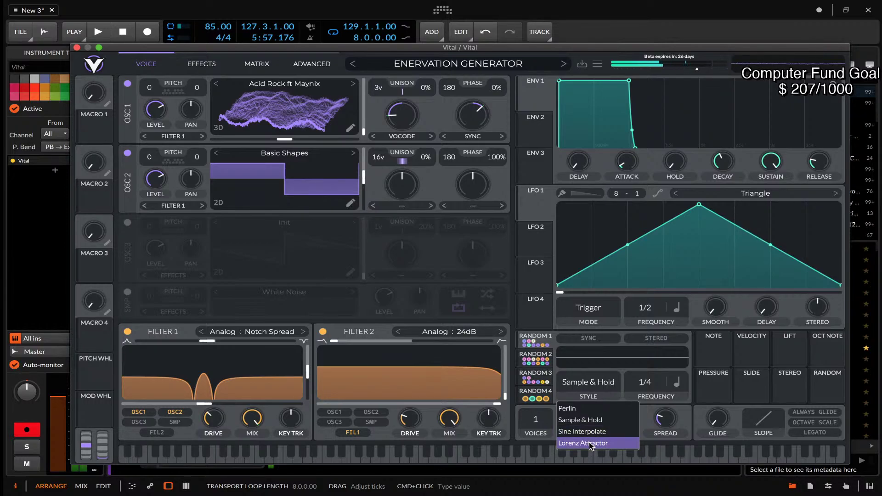
pyautogui.click(583, 345)
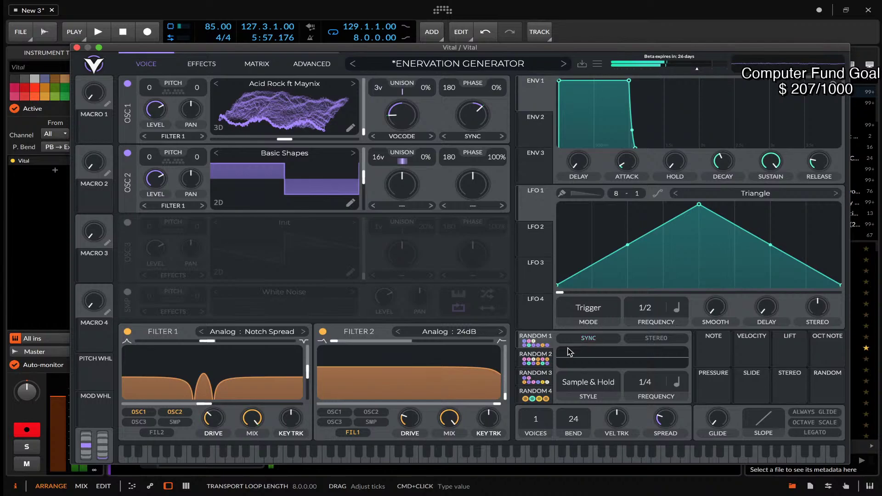
pyautogui.click(677, 383)
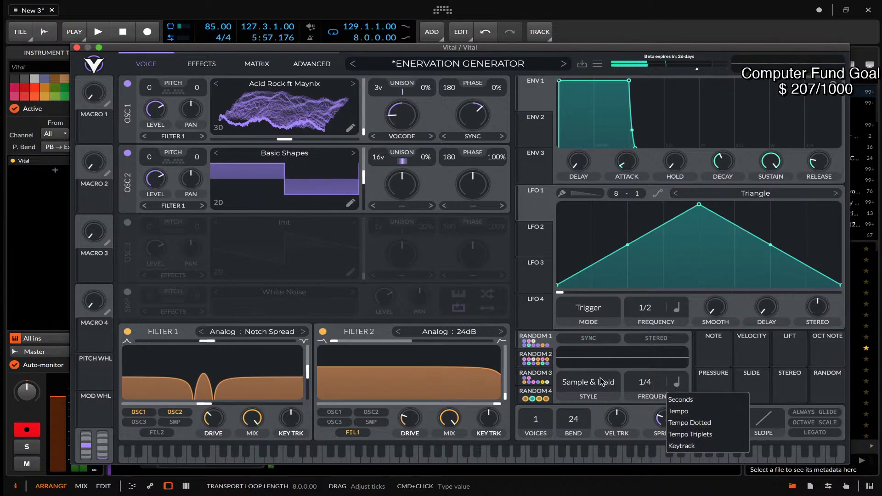
pyautogui.click(581, 382)
pyautogui.click(537, 362)
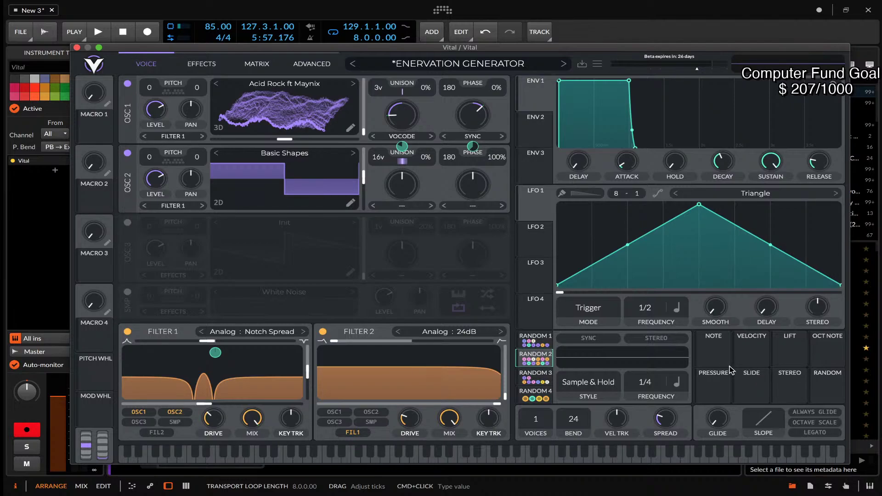
pyautogui.moveTo(828, 350); pyautogui.dragTo(823, 392)
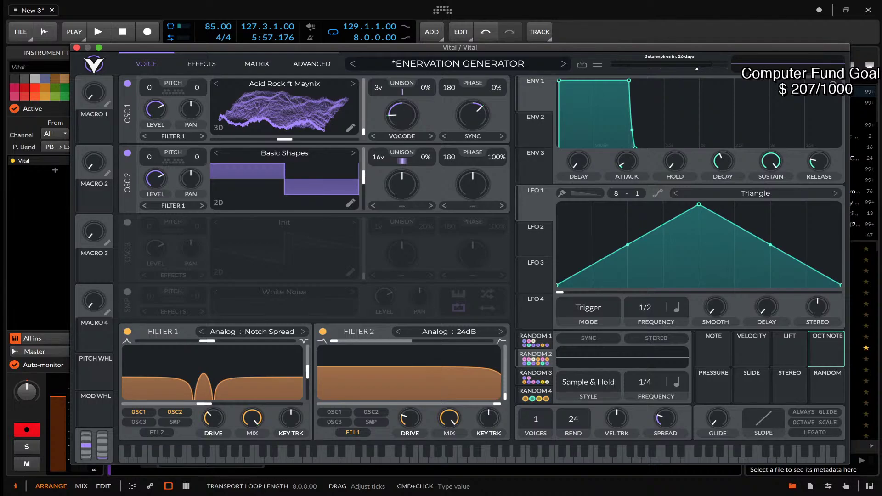
# Close the synth window and add a new instrument track with the Phase Plant plug-in.
pyautogui.click(76, 47)
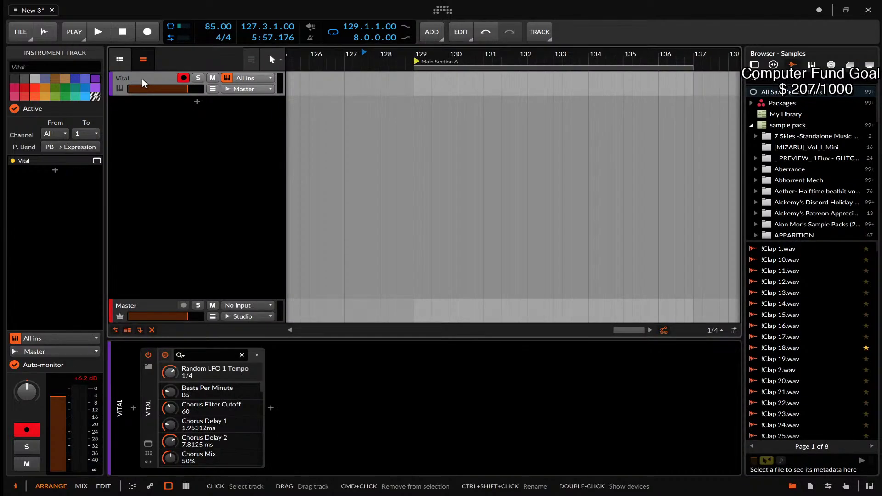
pyautogui.hotkey('ctrl', 't')
pyautogui.click(133, 408)
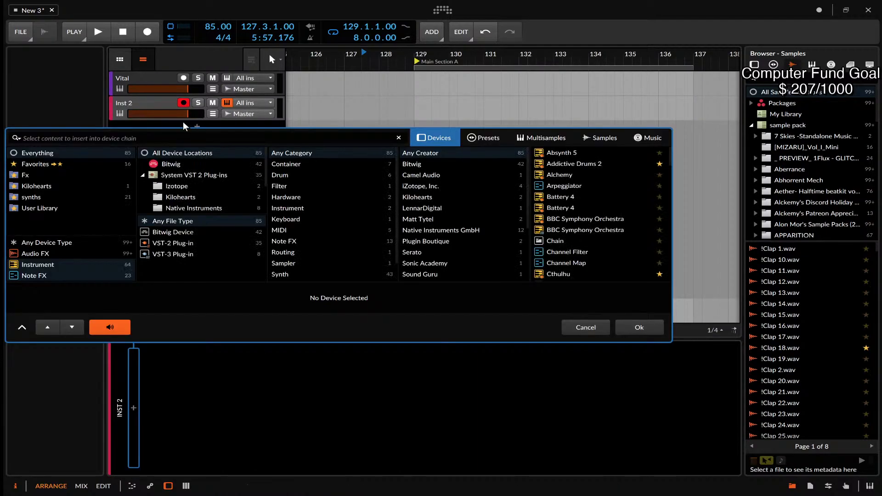
pyautogui.write('PHASE')
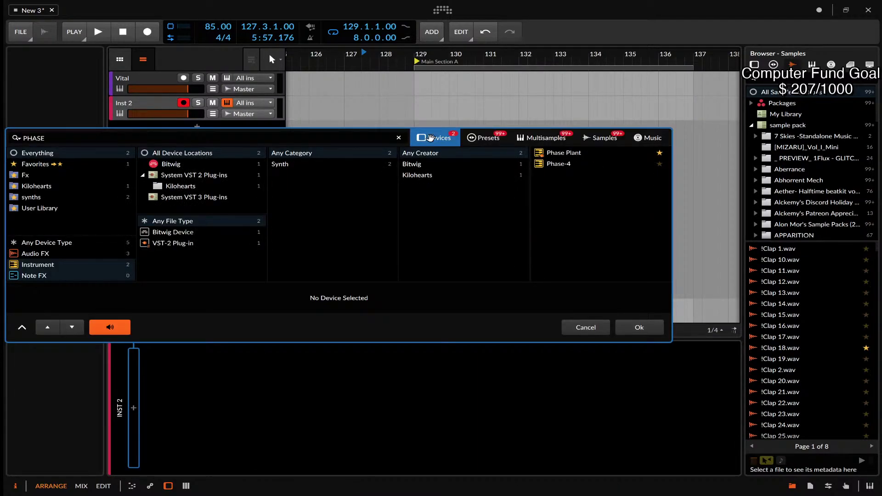
pyautogui.click(558, 152)
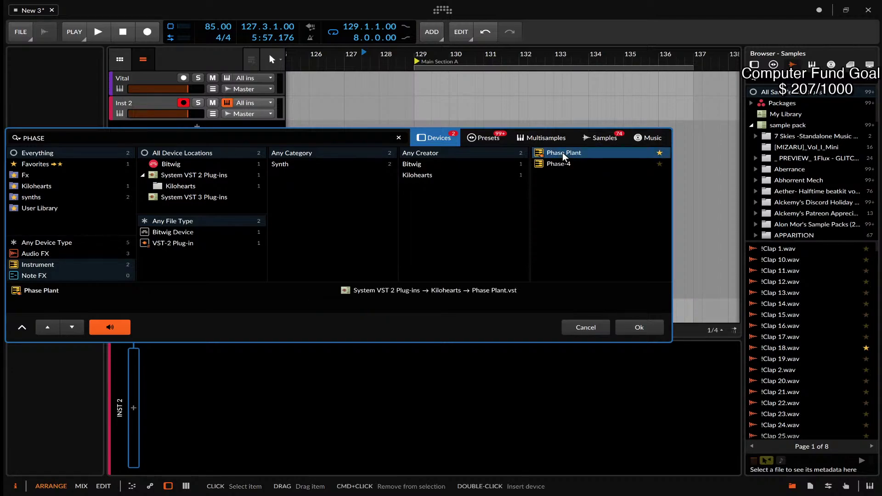
pyautogui.click(638, 326)
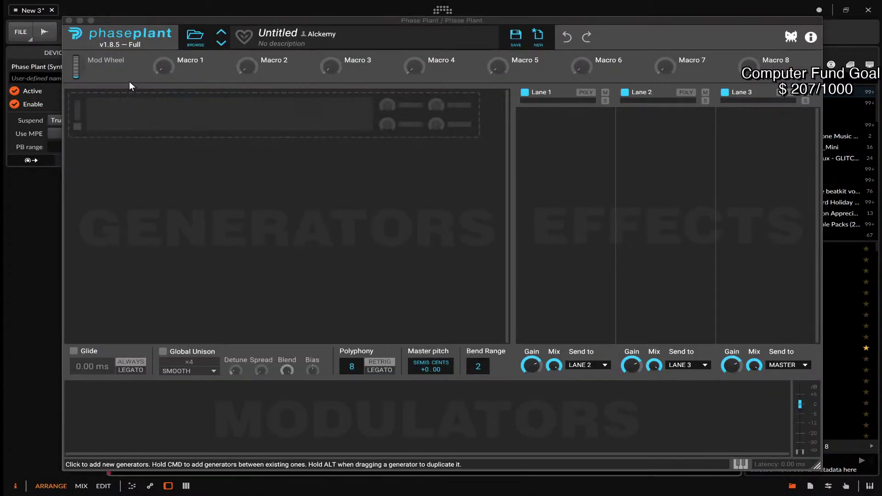
# Load the GHOST WHALE GENERATOR preset from Phase Plant's favorites.
pyautogui.click(193, 37)
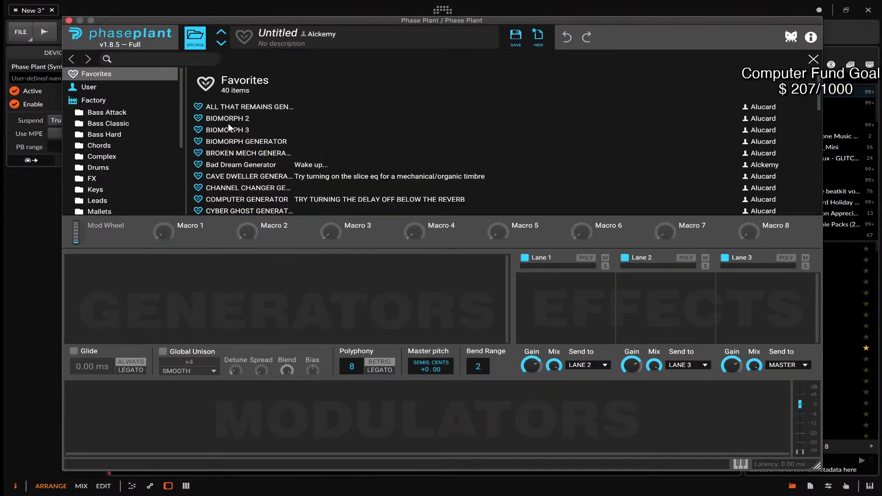
pyautogui.scroll(-2, 232, 141)
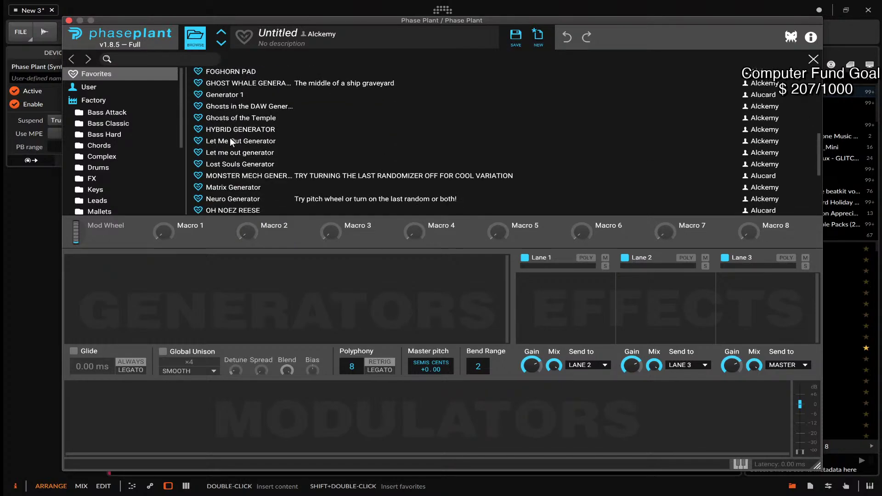
pyautogui.scroll(2, 230, 141)
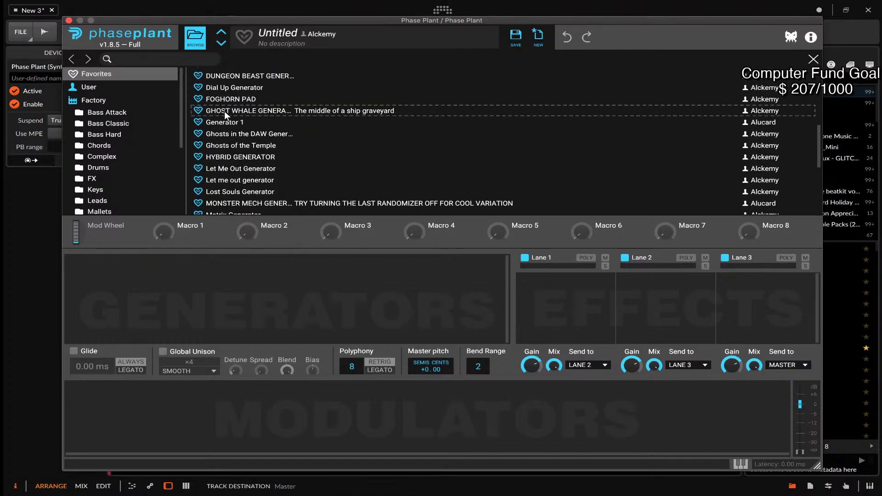
pyautogui.click(224, 111)
pyautogui.click(814, 59)
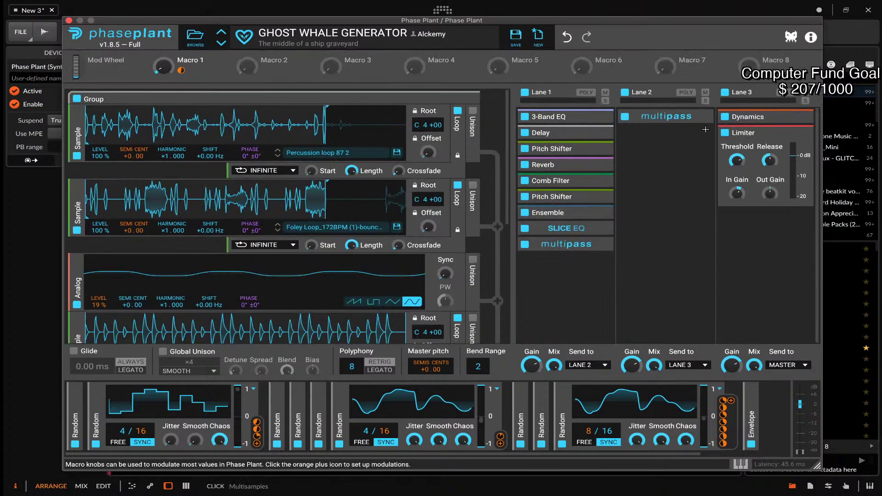
# Examine the preset's chain of sample, analog, distortion and wavetable generators.
pyautogui.scroll(-4, 206, 192)
pyautogui.scroll(4, 205, 192)
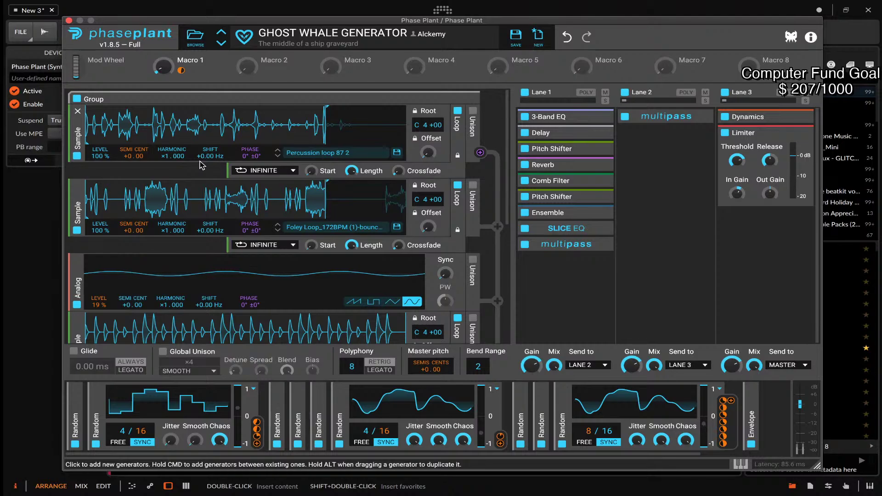
pyautogui.scroll(-5, 200, 165)
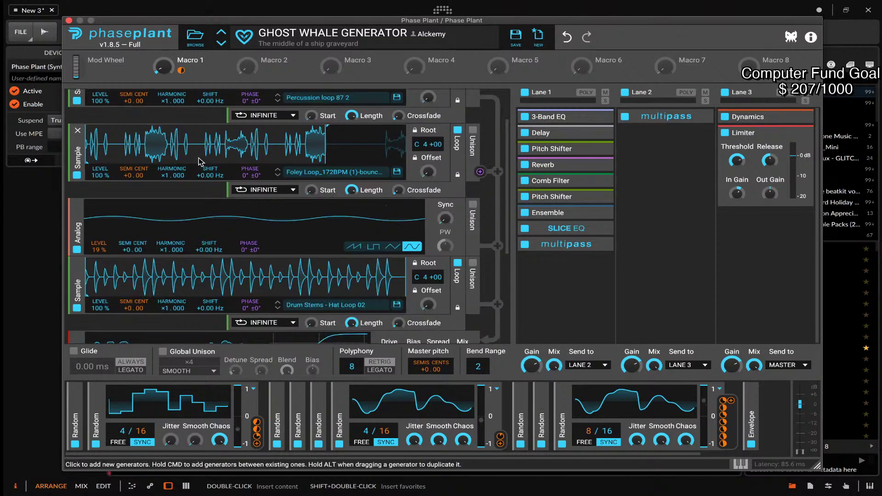
pyautogui.scroll(-1, 200, 162)
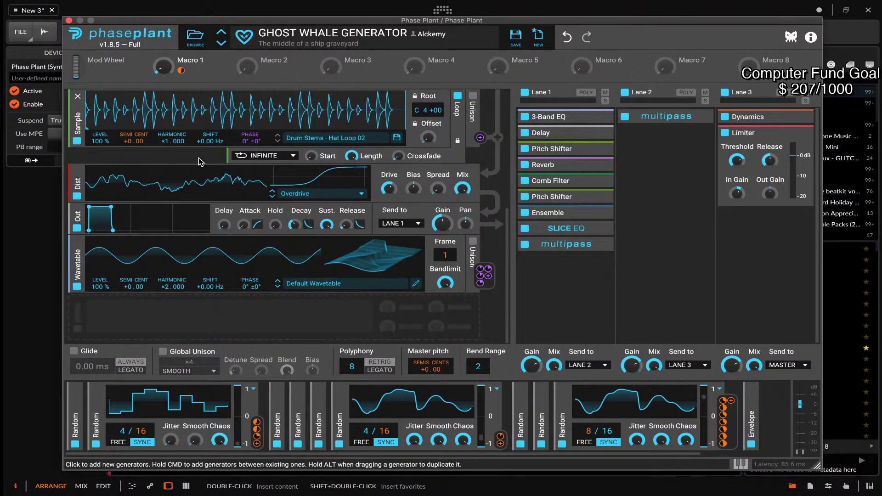
pyautogui.scroll(6, 200, 162)
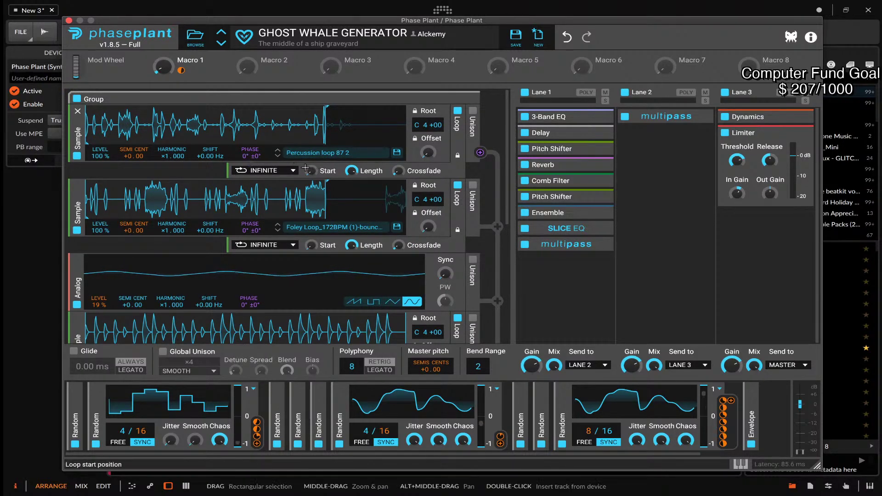
# Return to Vital on its own track and remove the modulation from Oscillator 1's sync amount.
pyautogui.click(69, 20)
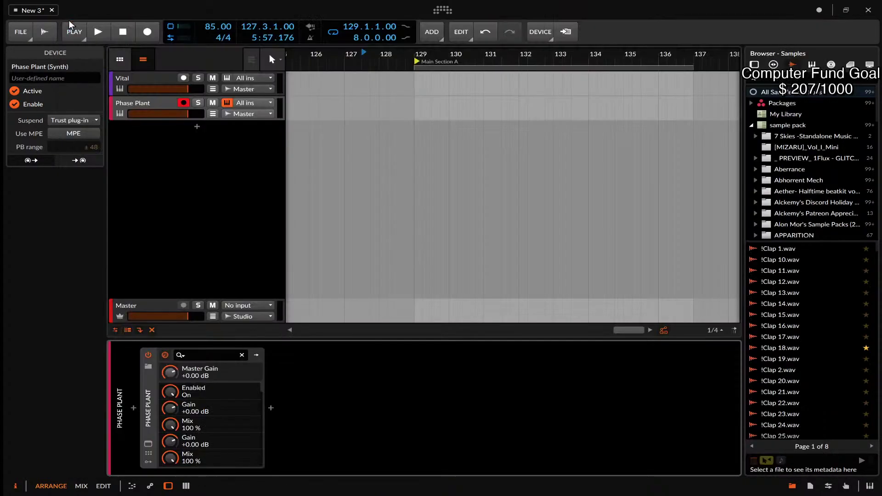
pyautogui.click(138, 83)
pyautogui.click(148, 444)
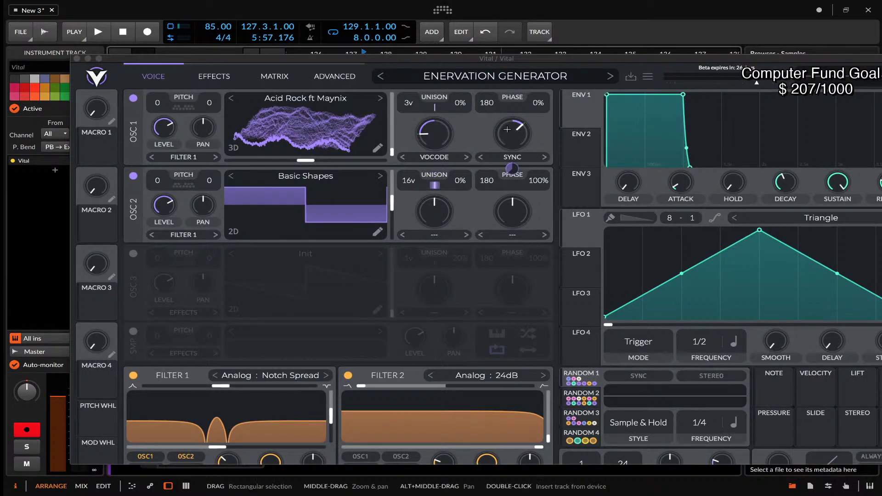
pyautogui.rightClick(513, 166)
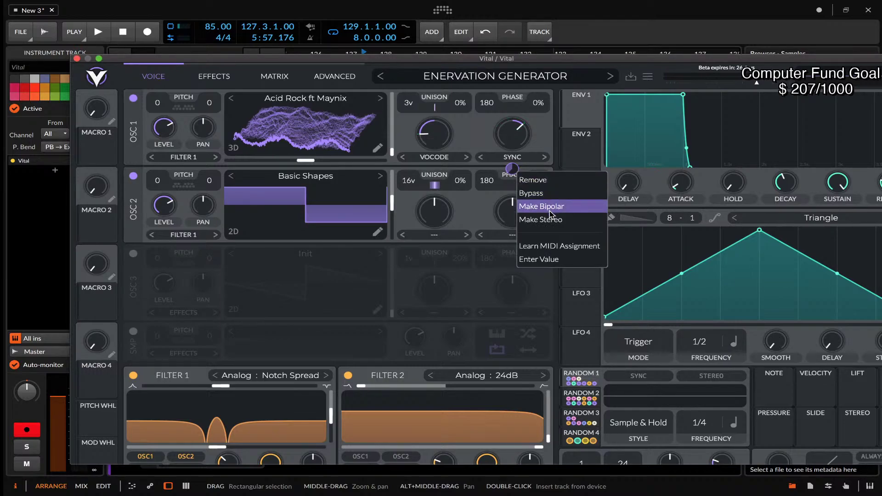
pyautogui.click(534, 180)
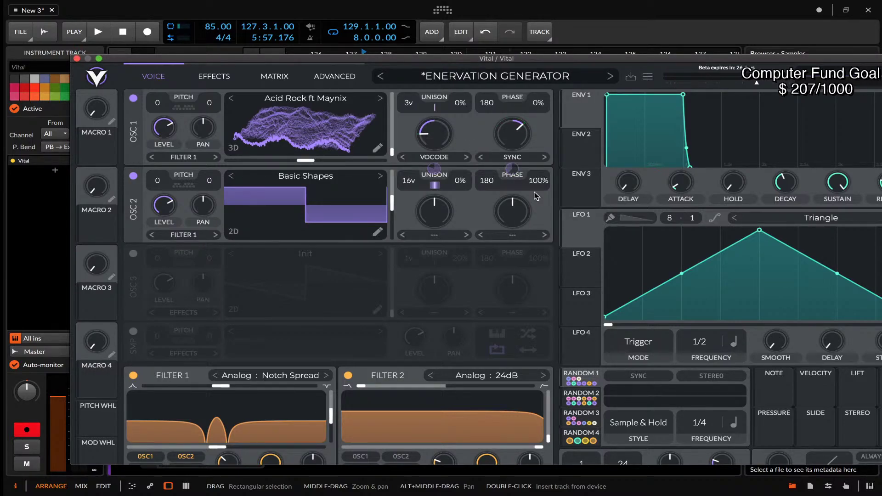
# Check the modulation options on Oscillator 1's wavetable position, which is driven by Random 1.
pyautogui.moveTo(621, 60); pyautogui.dragTo(555, 32)
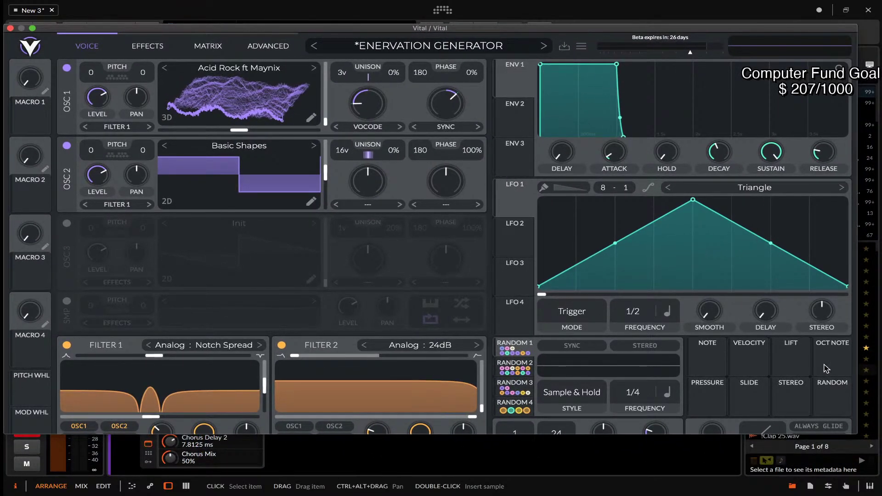
pyautogui.rightClick(245, 132)
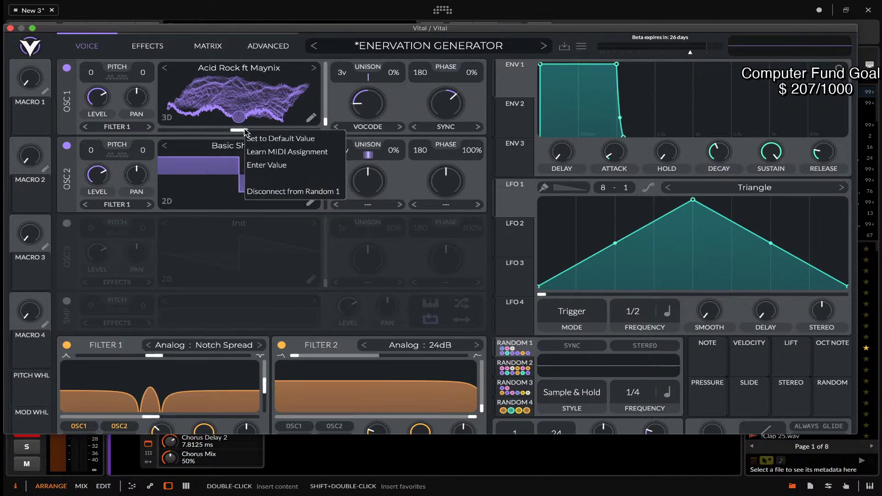
pyautogui.click(236, 116)
pyautogui.rightClick(237, 118)
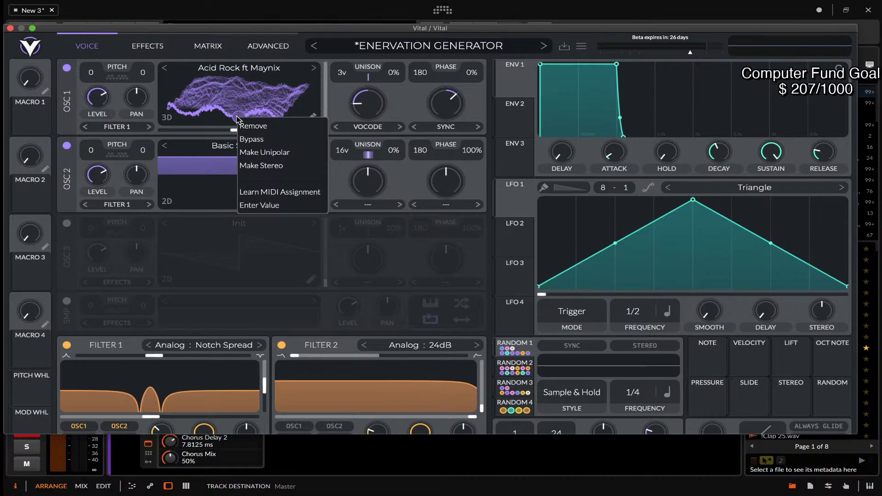
# Set LFO 1's frequency mode to Keytrack and assign LFO 1 to Oscillator 1's sync amount.
pyautogui.rightClick(665, 392)
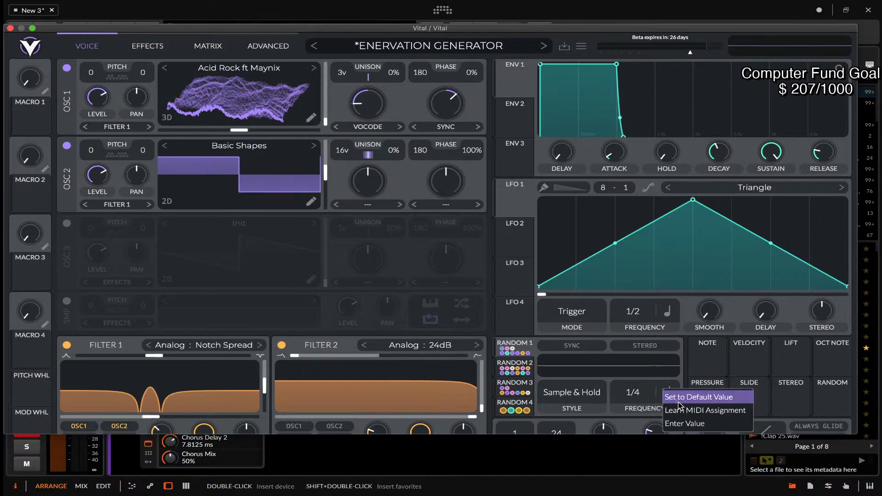
pyautogui.click(646, 359)
pyautogui.click(670, 393)
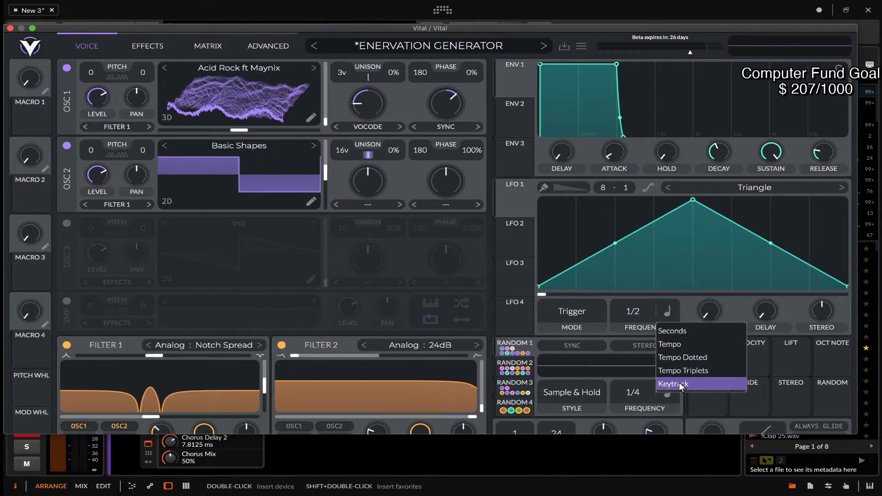
pyautogui.click(679, 385)
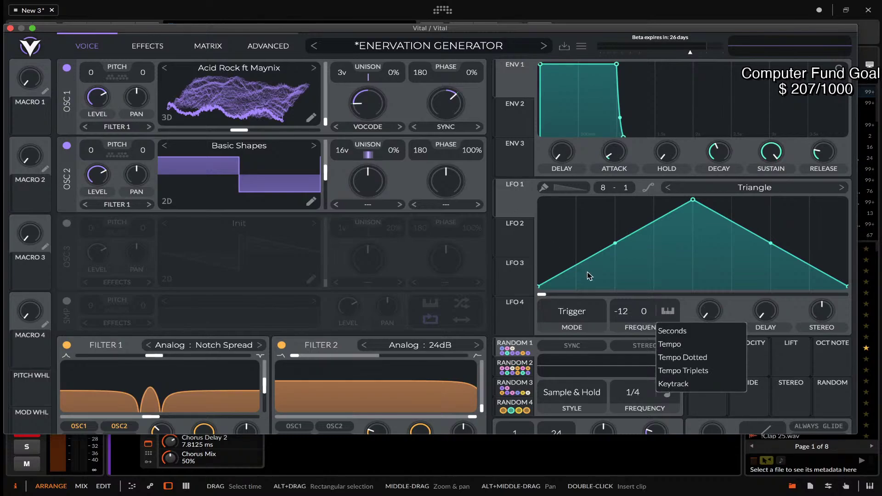
pyautogui.moveTo(517, 203); pyautogui.dragTo(446, 108)
pyautogui.moveTo(445, 109)
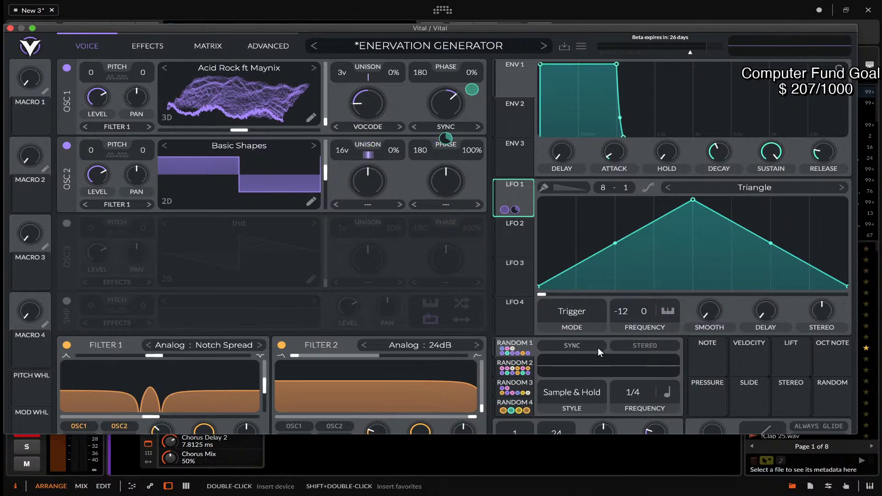
# Try the Perlin style on Random 1 and return it to Sample & Hold.
pyautogui.click(573, 390)
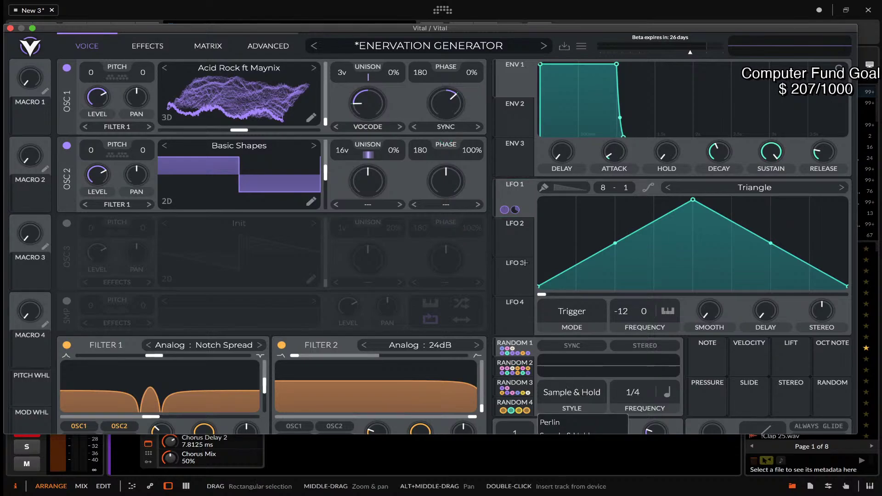
pyautogui.moveTo(711, 30); pyautogui.dragTo(677, 19)
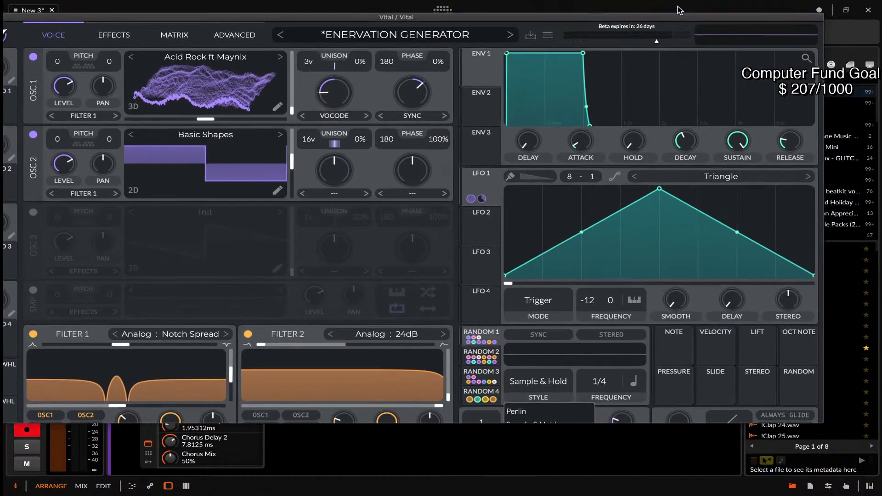
pyautogui.click(522, 412)
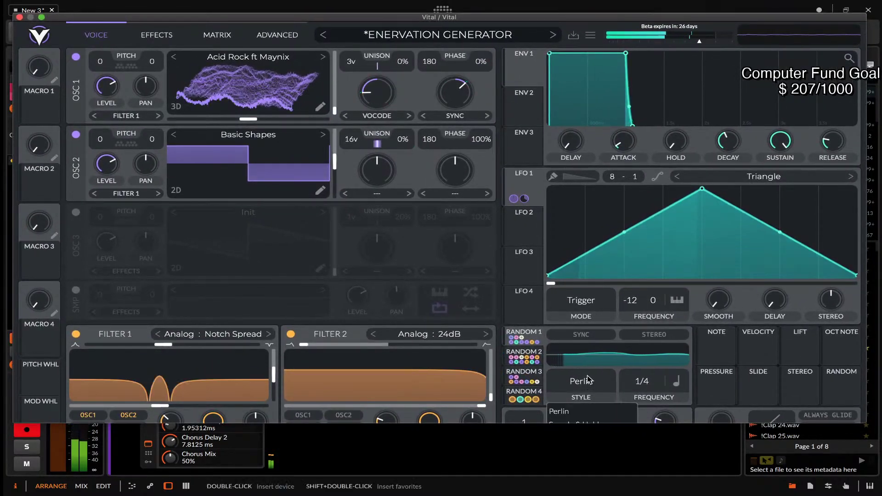
pyautogui.click(578, 388)
pyautogui.click(574, 421)
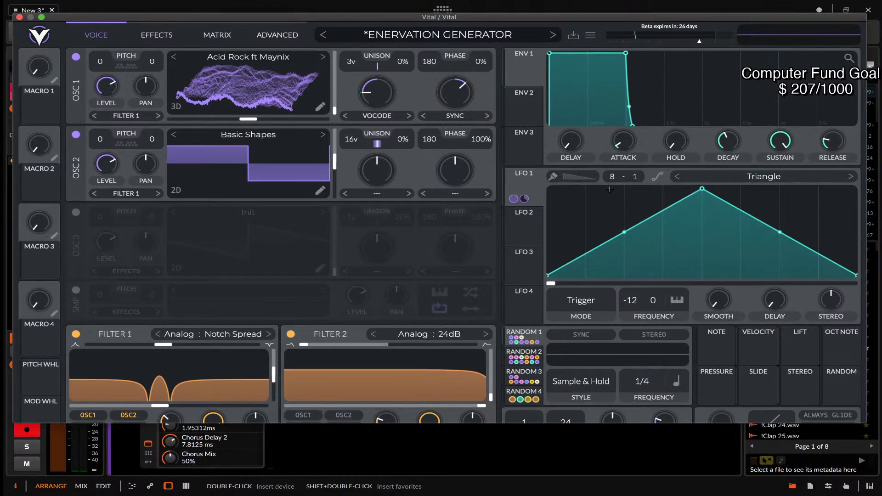
# Shrink the Vital window to fit the whole interface and try the Sine Interpolate style on Random 1.
pyautogui.moveTo(537, 19)
pyautogui.mouseDown()
pyautogui.moveTo(531, 6)
pyautogui.moveTo(547, 6)
pyautogui.mouseUp()
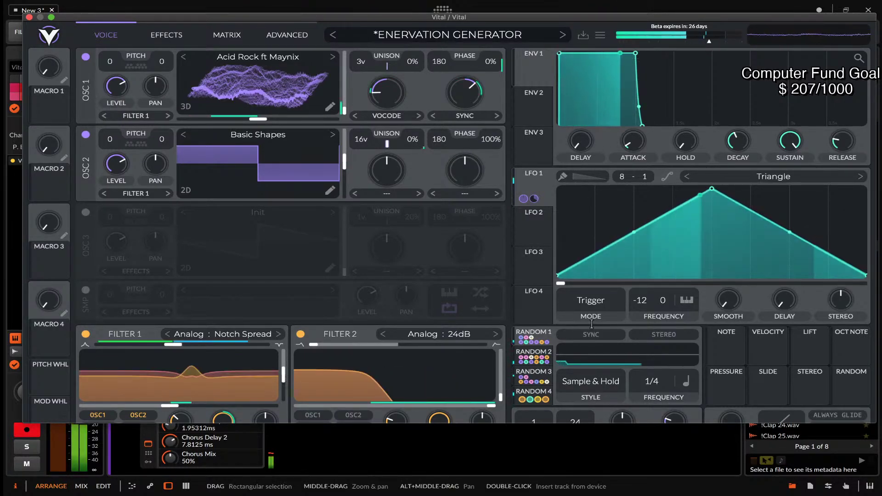
pyautogui.click(596, 390)
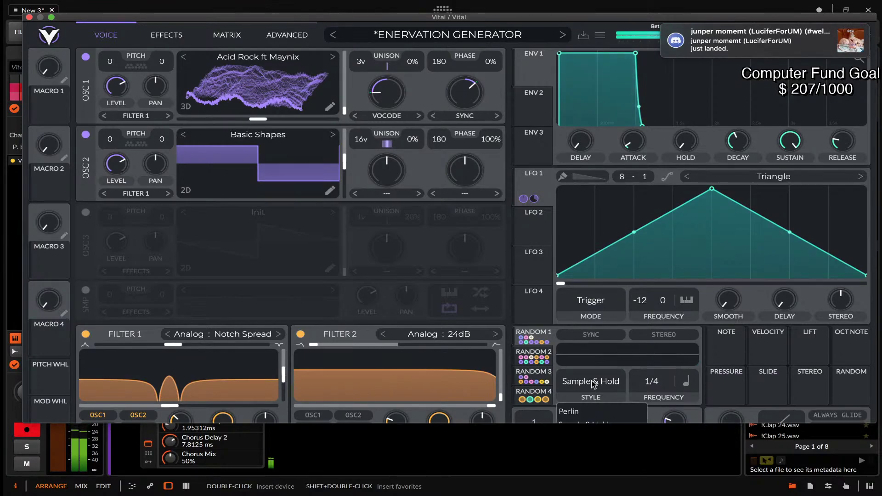
pyautogui.click(516, 26)
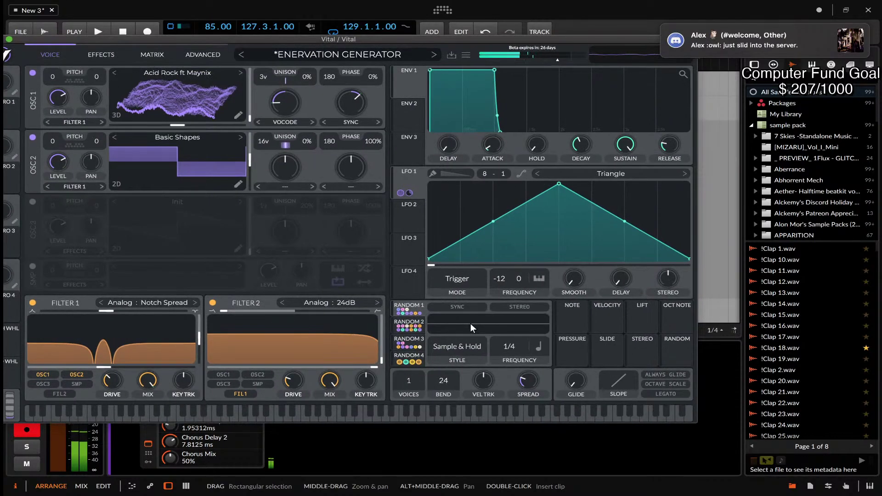
pyautogui.click(458, 348)
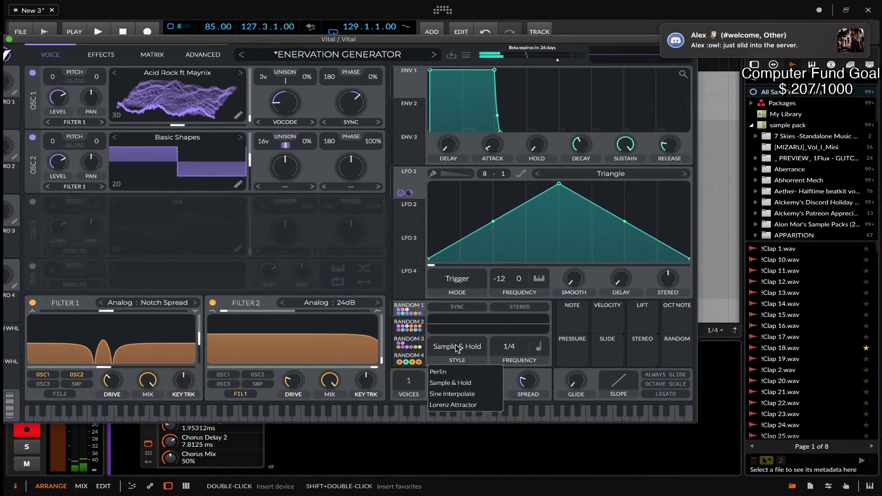
pyautogui.click(453, 394)
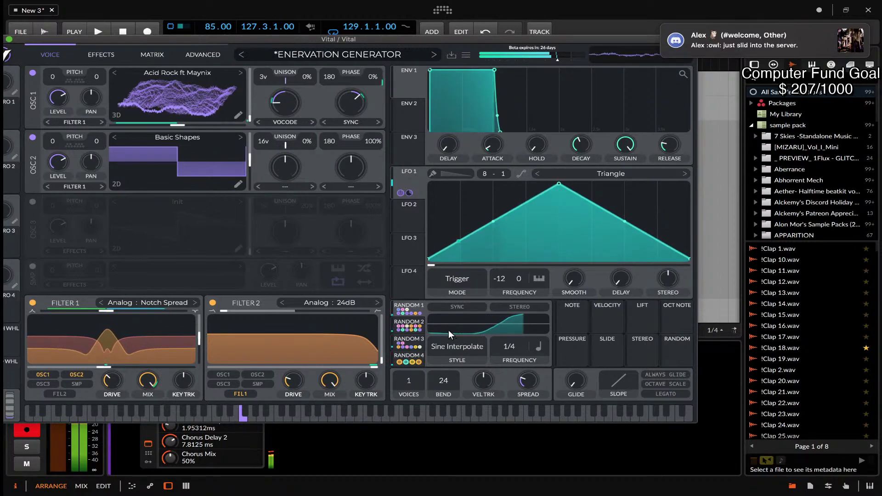
# Set Random 1's style to Lorenz Attractor and play a note to audition it.
pyautogui.click(450, 347)
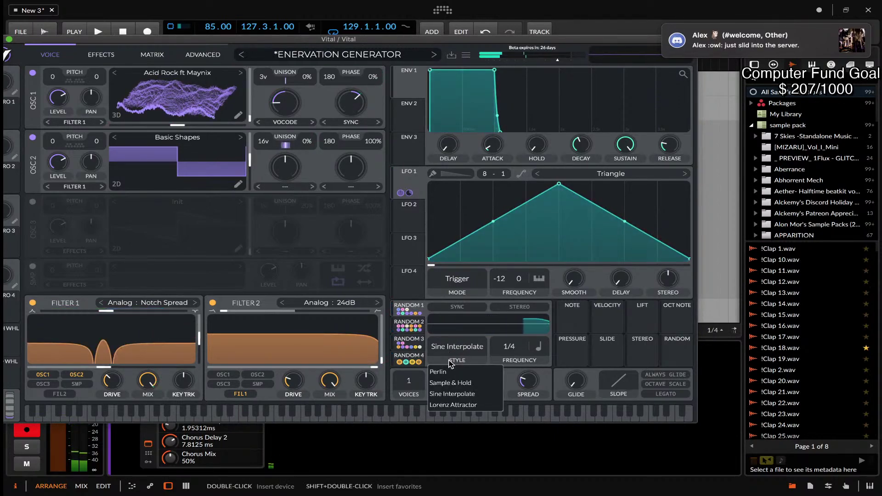
pyautogui.click(450, 405)
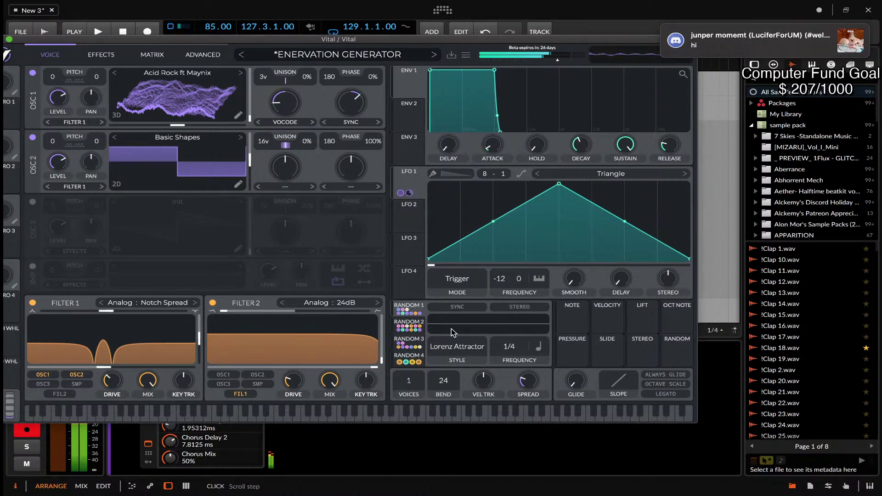
pyautogui.press('a')
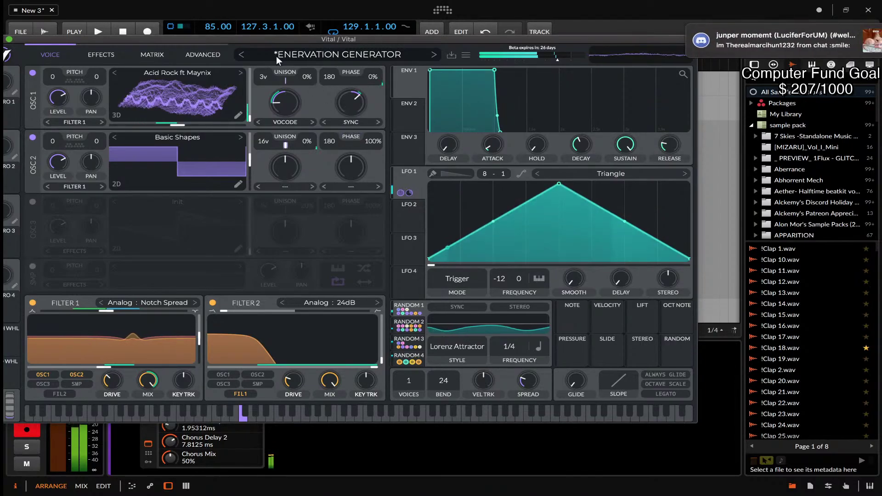
# Look over the patch's effects chain and return to the oscillator and filter page.
pyautogui.moveTo(257, 40); pyautogui.dragTo(325, 43)
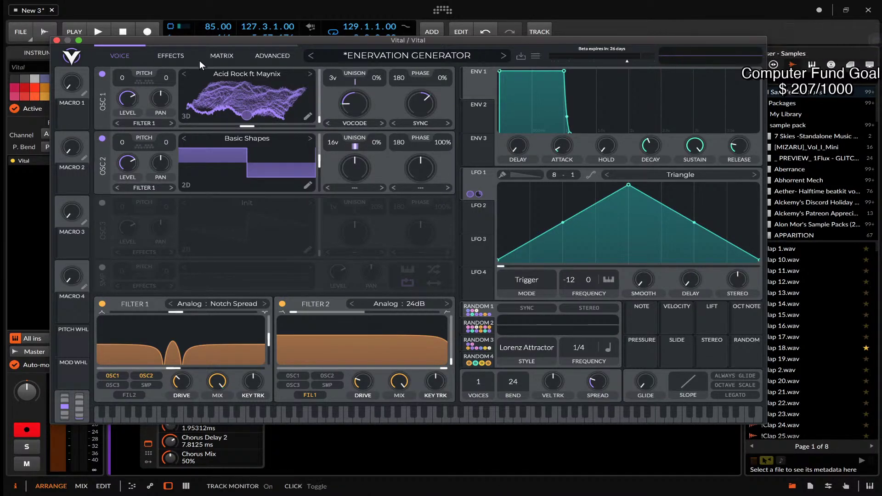
pyautogui.click(175, 59)
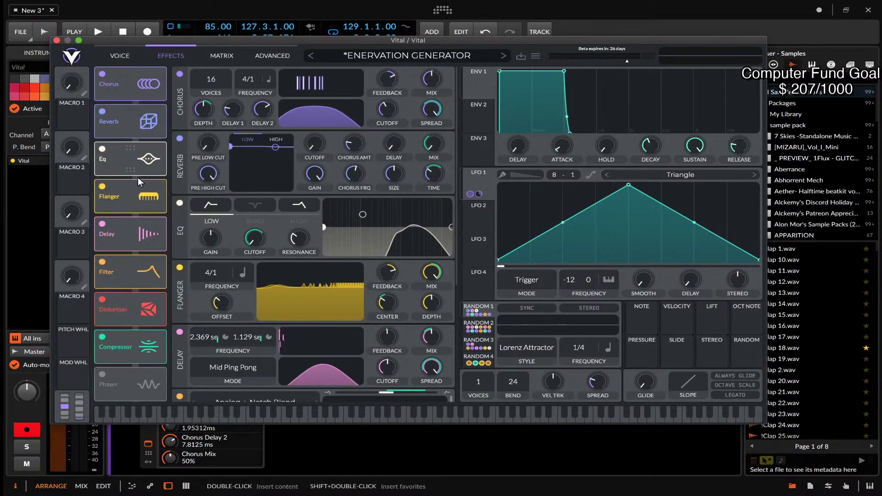
pyautogui.click(118, 59)
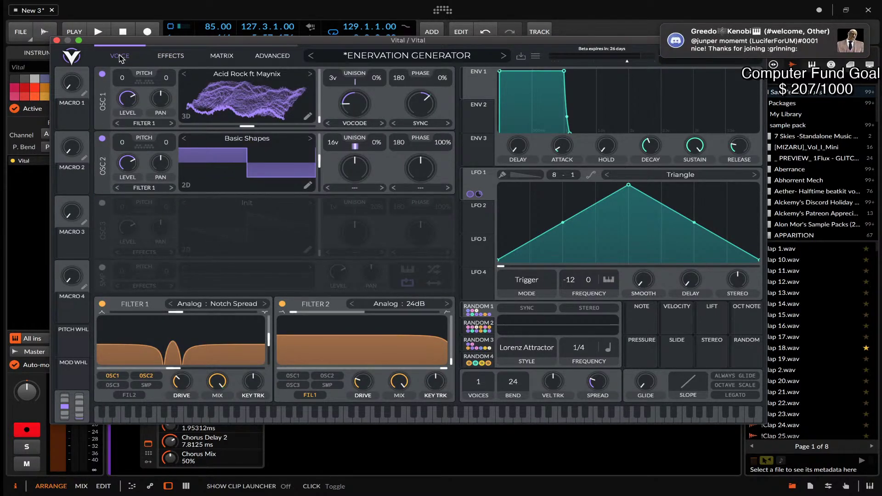
# Close the Vital window and show the modulator slots on the Vital device.
pyautogui.click(57, 39)
pyautogui.click(150, 387)
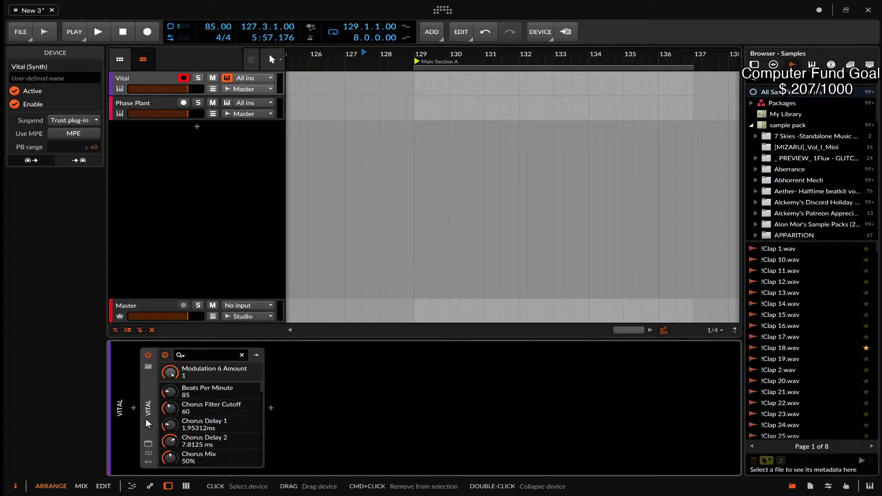
pyautogui.click(148, 461)
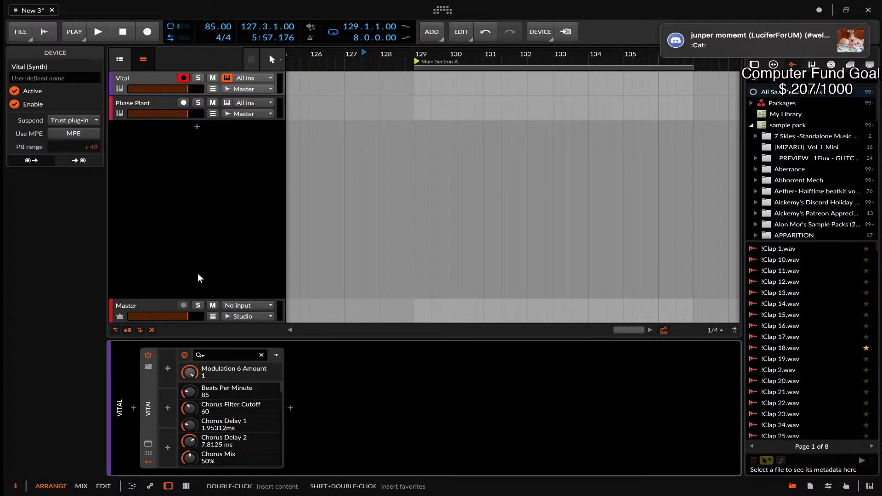
# View the GHOST WHALE GENERATOR patch on the Phase Plant track for comparison and close its window.
pyautogui.click(149, 106)
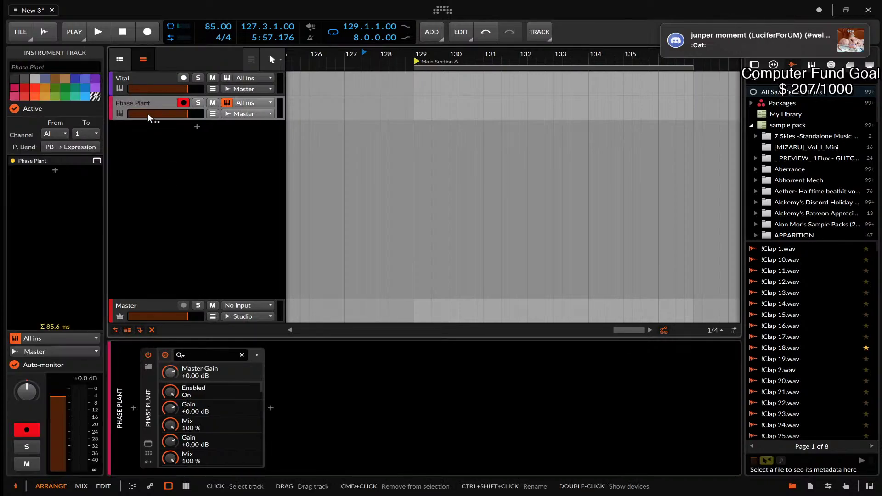
pyautogui.click(147, 452)
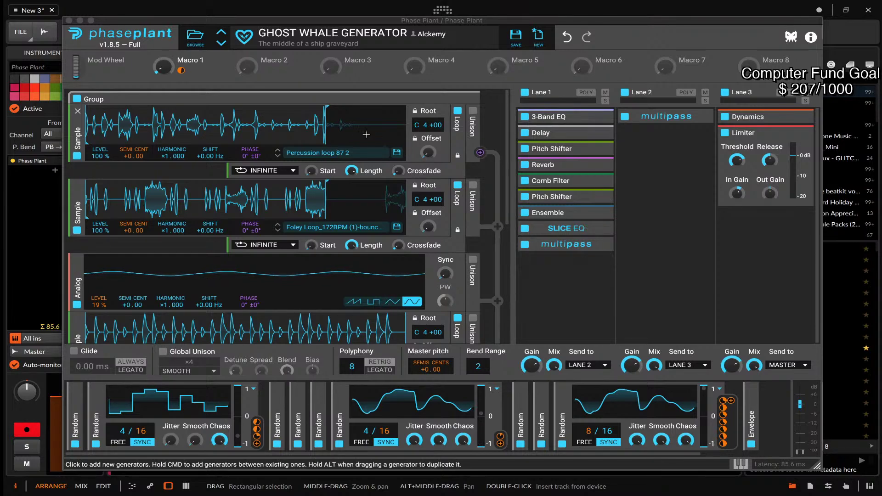
pyautogui.click(70, 21)
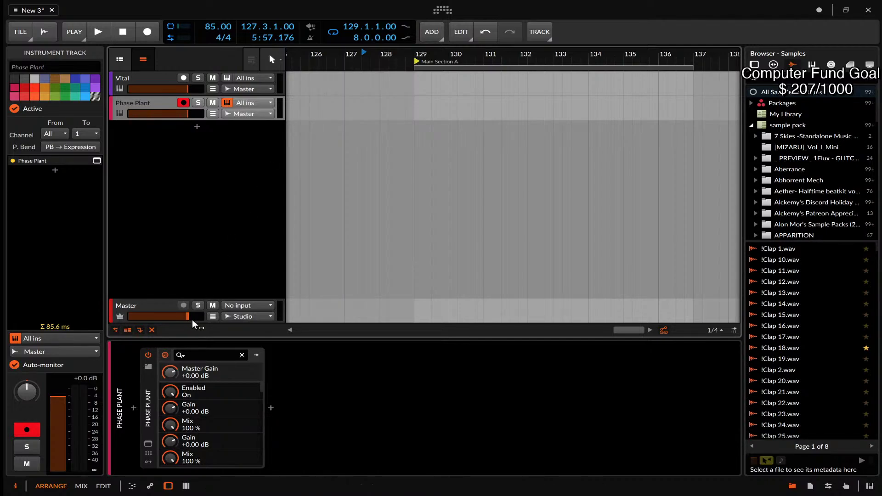
pyautogui.click(148, 444)
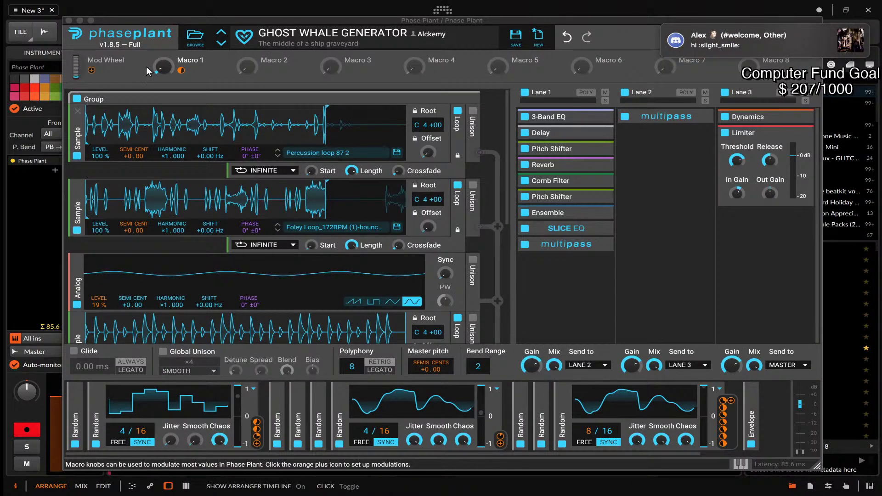
pyautogui.click(71, 20)
# Reopen Vital from its own track and examine the ENERVATION GENERATOR preset's effects chain.
pyautogui.click(156, 77)
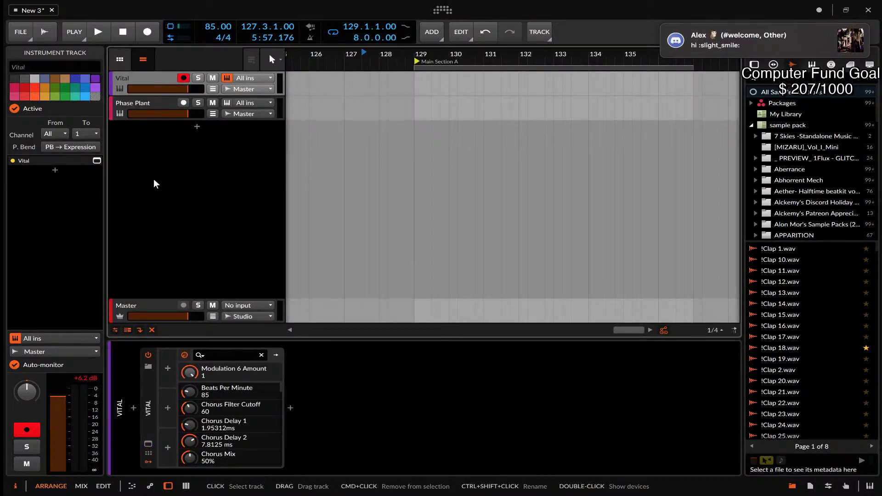
pyautogui.click(148, 444)
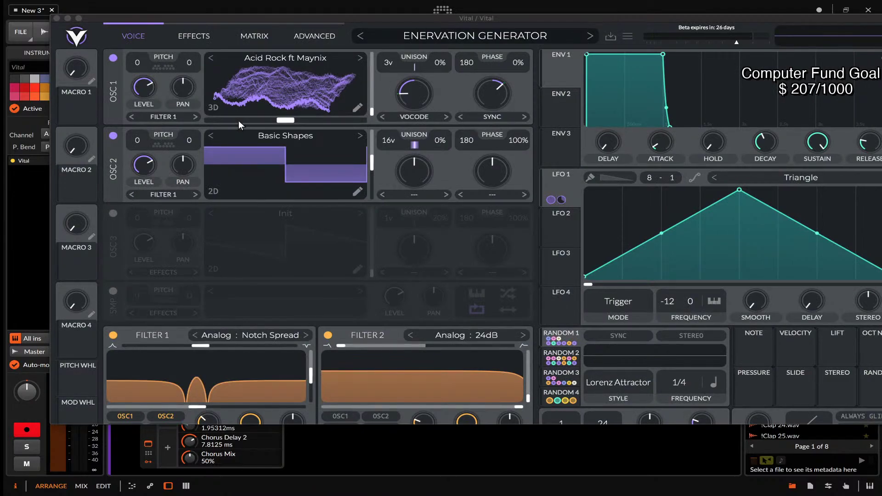
pyautogui.click(194, 35)
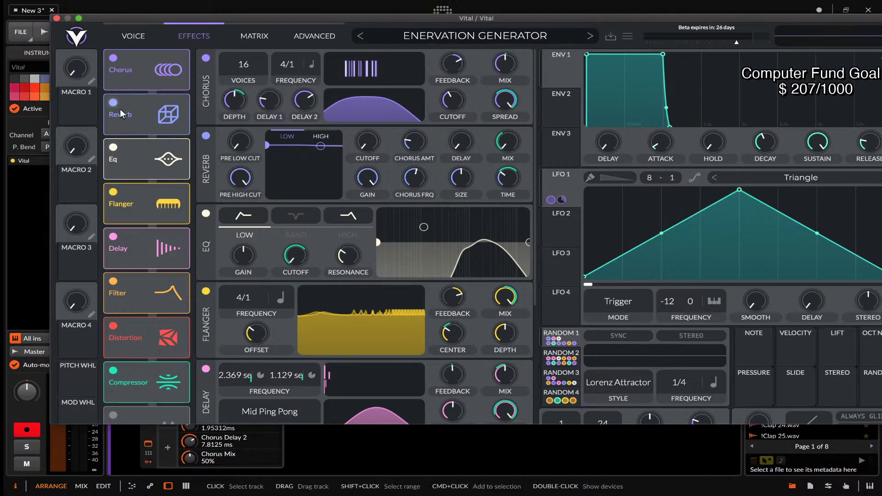
pyautogui.moveTo(169, 20); pyautogui.dragTo(204, 33)
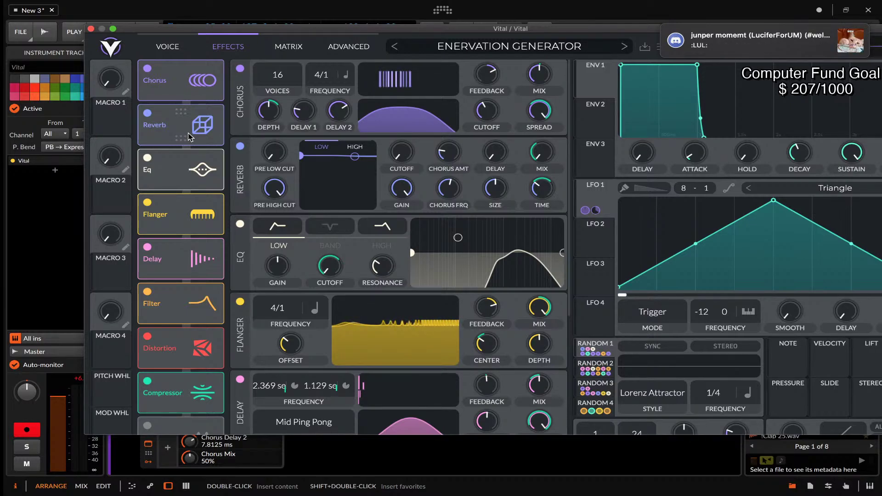
# Close the Vital window, select the Vital device in the track and show its interface again.
pyautogui.click(91, 29)
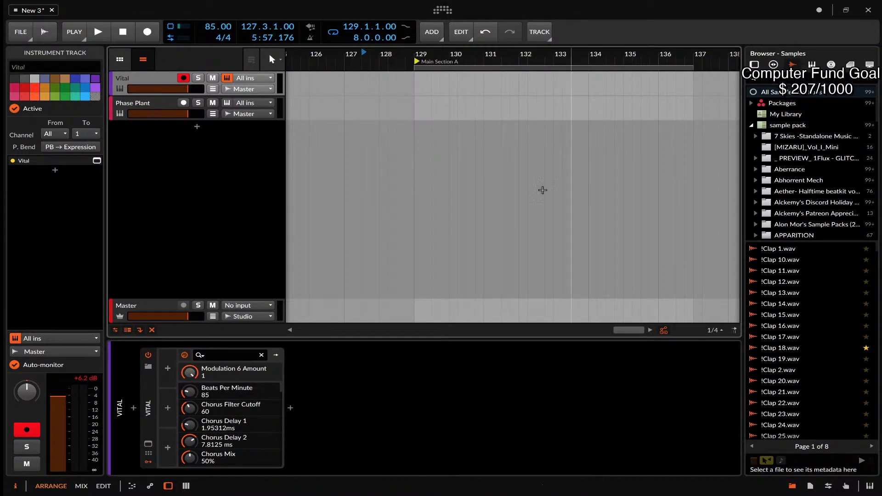
pyautogui.click(149, 405)
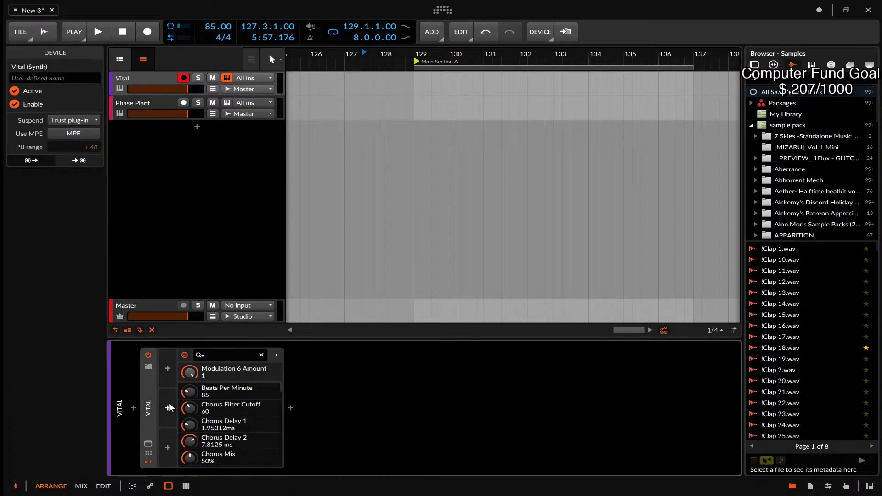
pyautogui.click(147, 445)
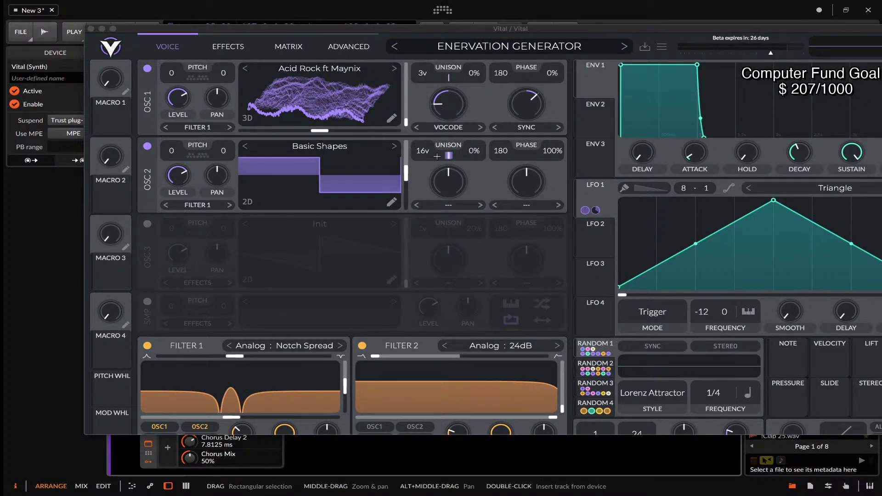
# Close the Vital window and show the modulators that can be added to the Vital device.
pyautogui.click(91, 29)
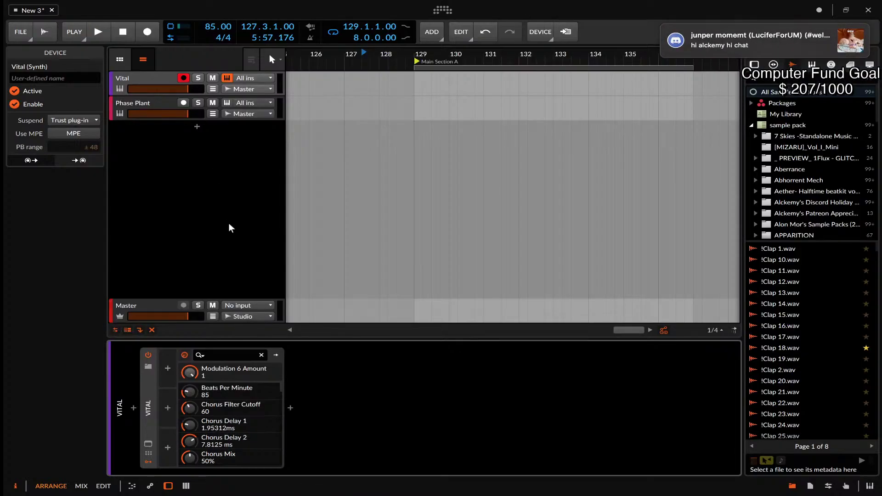
pyautogui.click(168, 369)
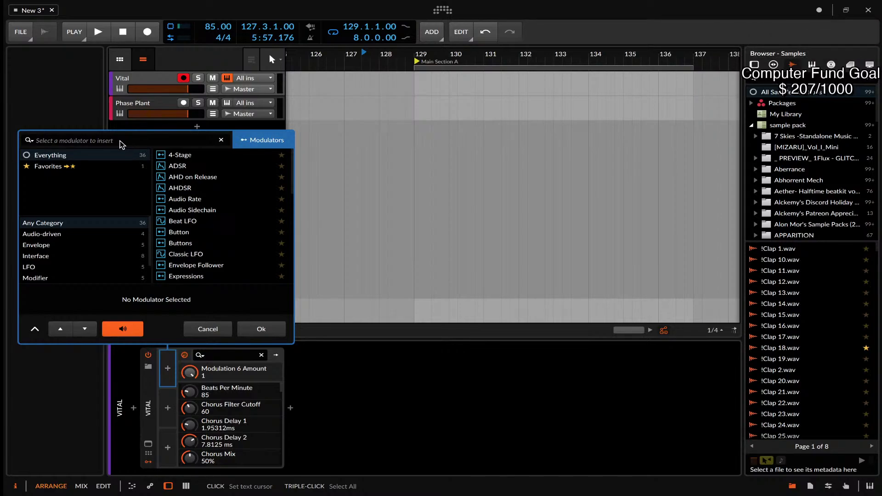
# Search the device browser for VITAL and insert the VST 3 VitalFX effect after the Vital device.
pyautogui.click(291, 408)
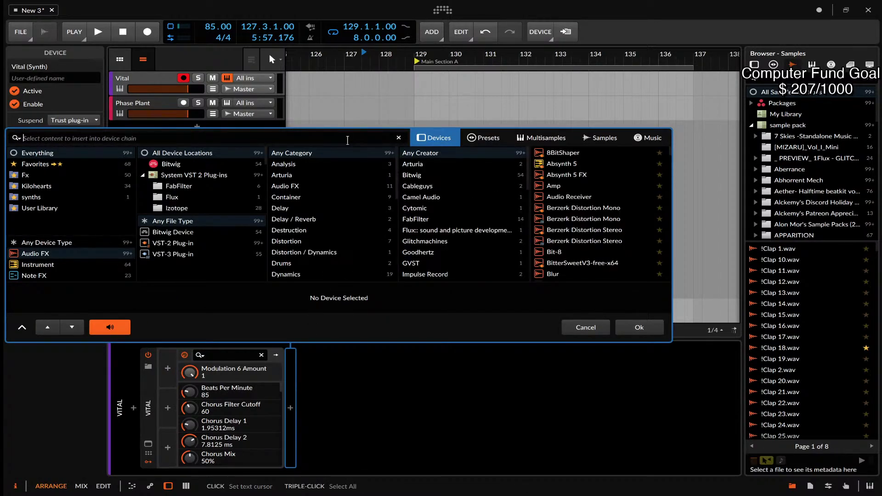
pyautogui.write('VITAL')
pyautogui.click(551, 164)
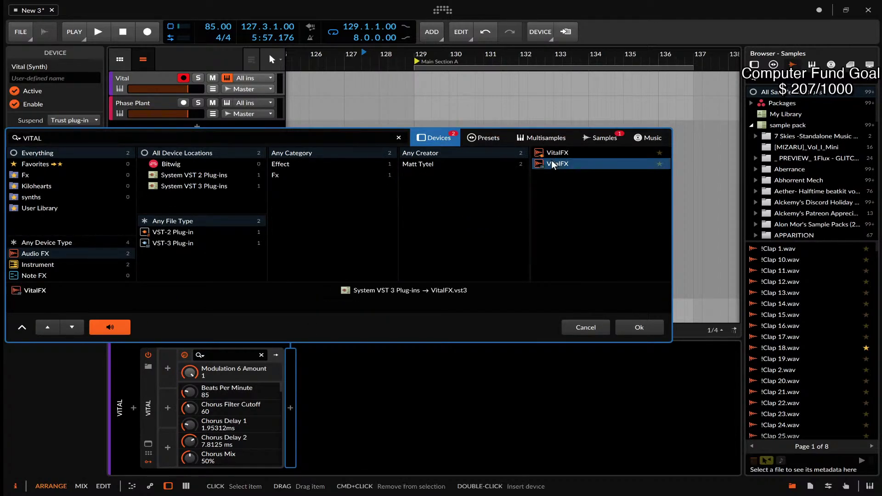
pyautogui.click(638, 326)
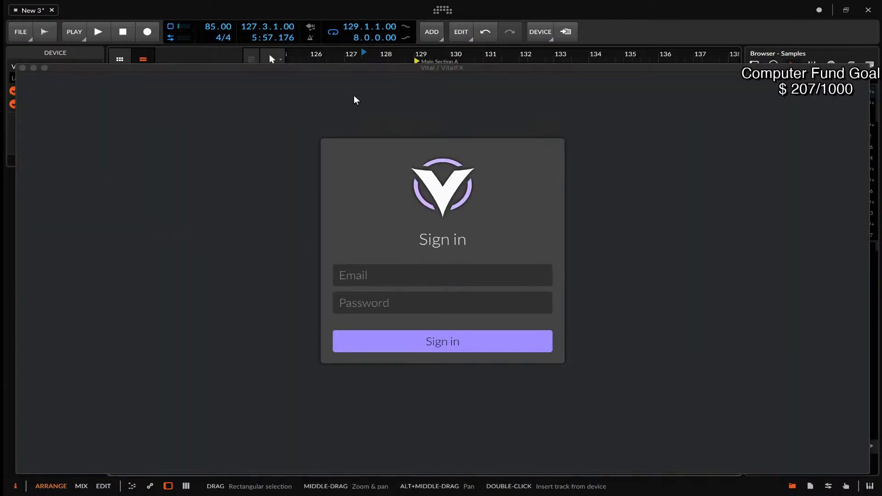
# Close the VitalFX sign-in window, switch back to Bitwig Studio and delete the VitalFX device.
pyautogui.click(22, 67)
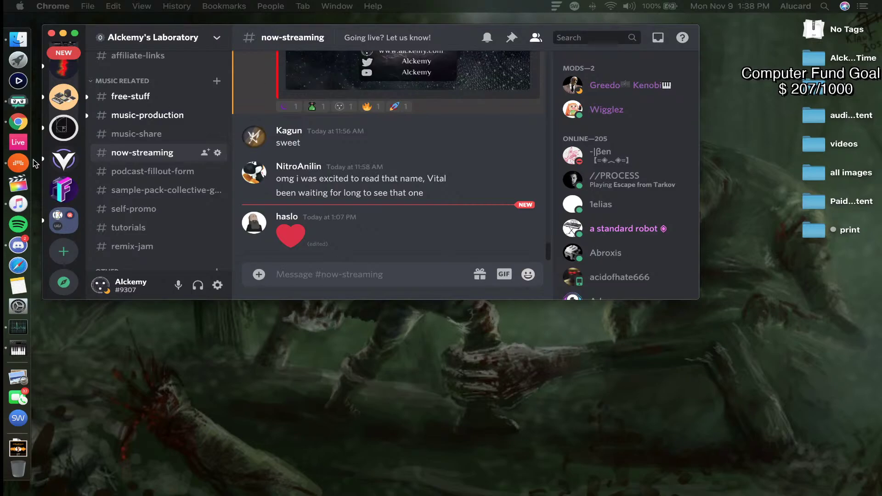
pyautogui.click(18, 163)
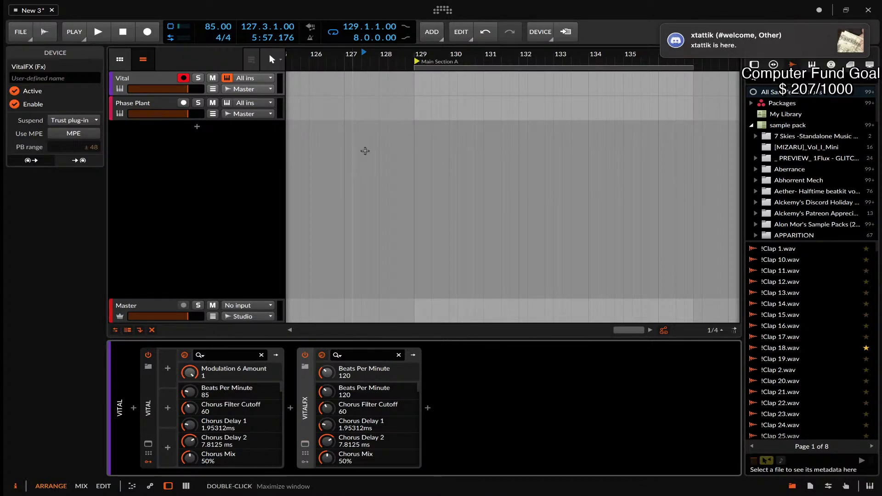
pyautogui.press('Delete')
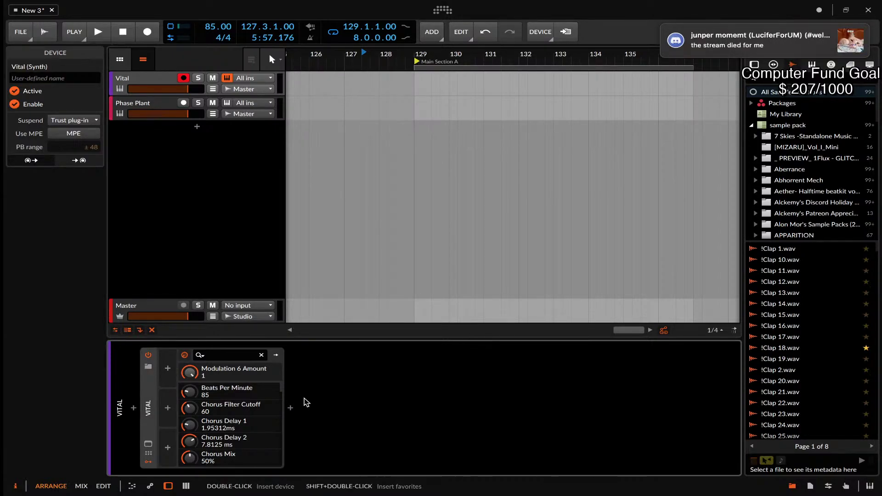
# Search the device browser for serum fx and insert SerumFX after the Vital device.
pyautogui.click(290, 407)
pyautogui.write('serum')
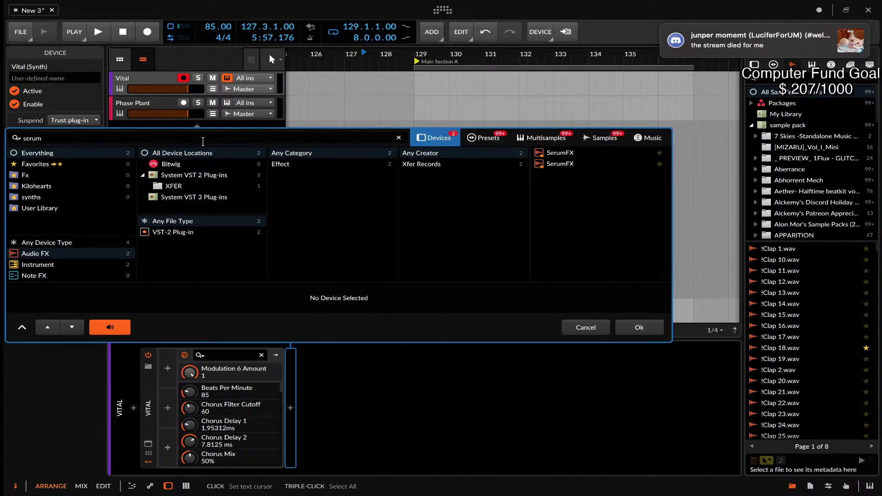
pyautogui.write(' fx')
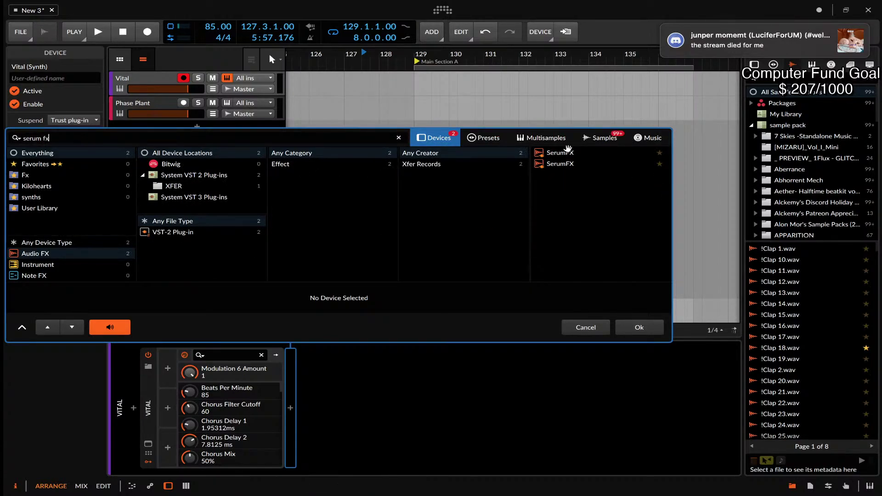
pyautogui.click(560, 152)
pyautogui.click(646, 323)
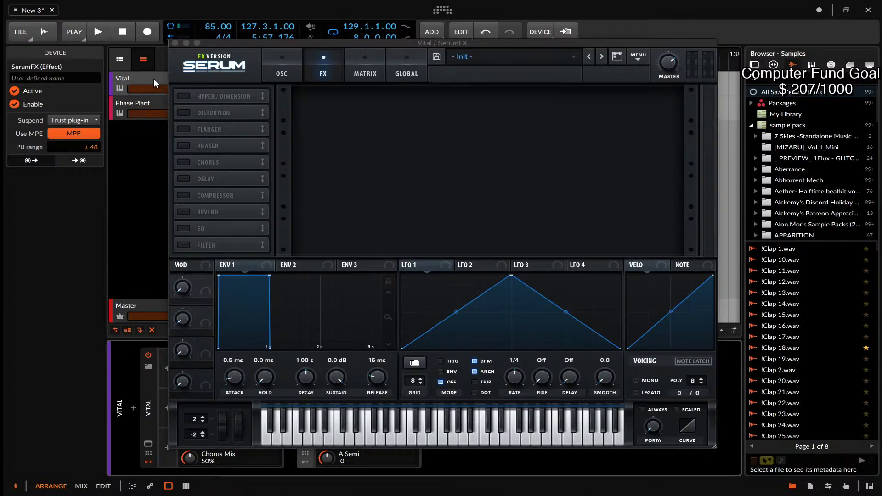
# Enable SerumFX's Hyper/Dimension, Distortion, Flanger, Phaser, Chorus, Delay and Compressor effects and close its window.
pyautogui.click(183, 96)
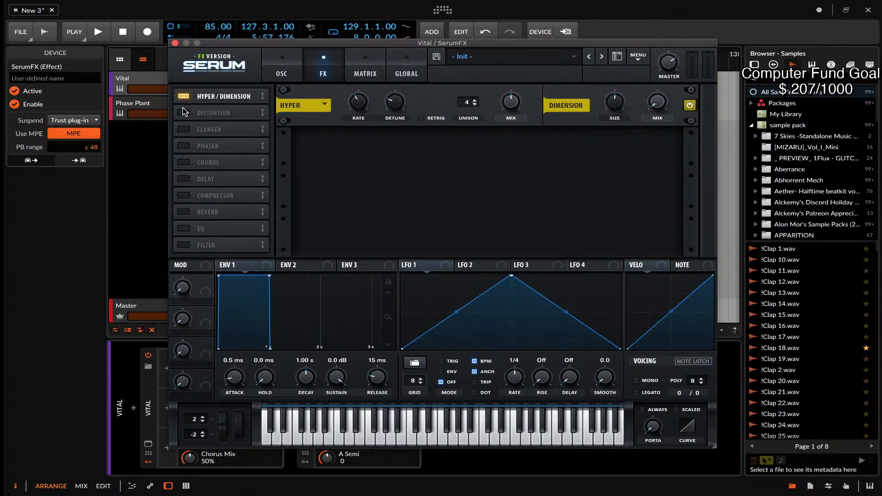
pyautogui.click(184, 113)
pyautogui.click(183, 129)
pyautogui.click(183, 146)
pyautogui.click(181, 162)
pyautogui.click(181, 179)
pyautogui.click(181, 195)
pyautogui.click(174, 42)
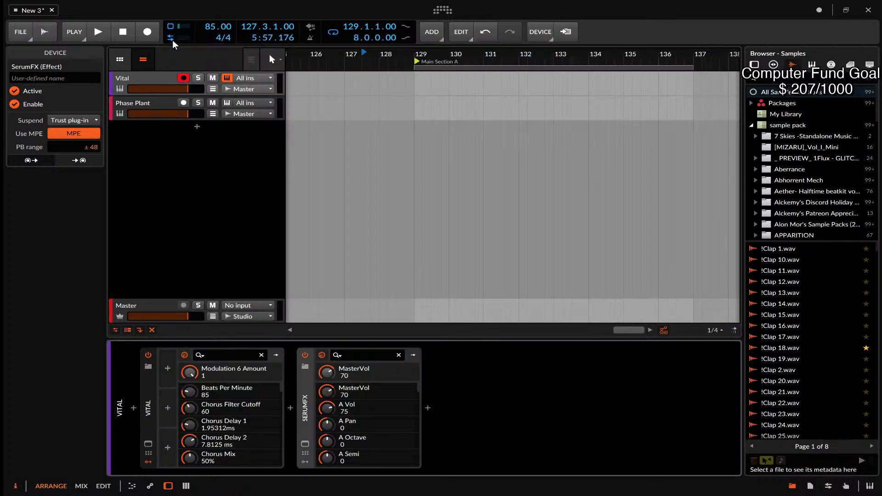
# Expand the Vital device's nested FX chain and move SerumFX into it.
pyautogui.click(142, 391)
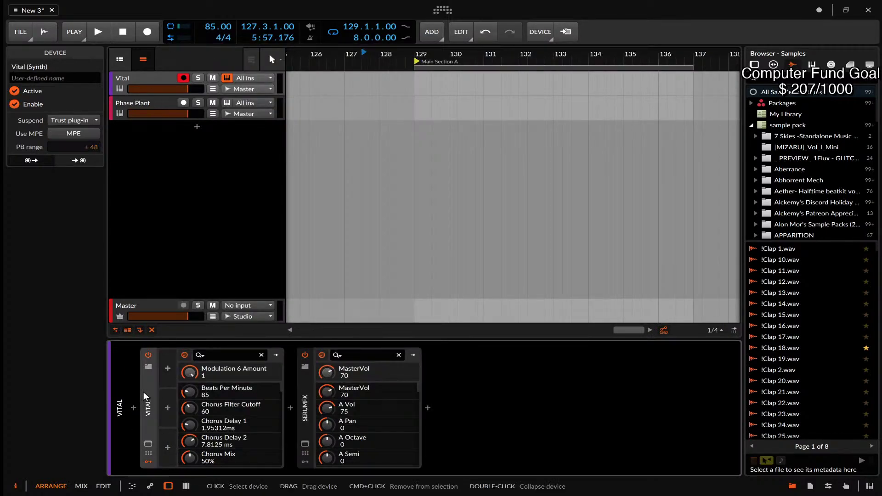
pyautogui.rightClick(303, 379)
pyautogui.click(278, 363)
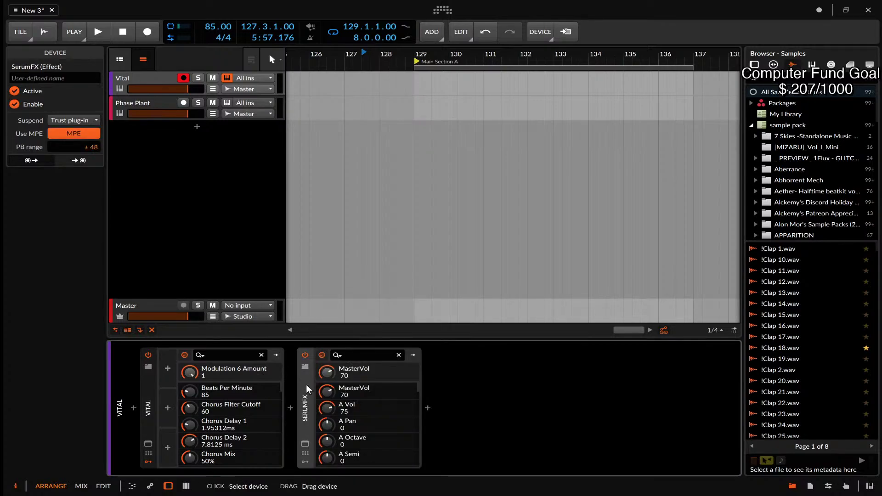
pyautogui.click(276, 355)
pyautogui.moveTo(317, 399); pyautogui.dragTo(292, 399)
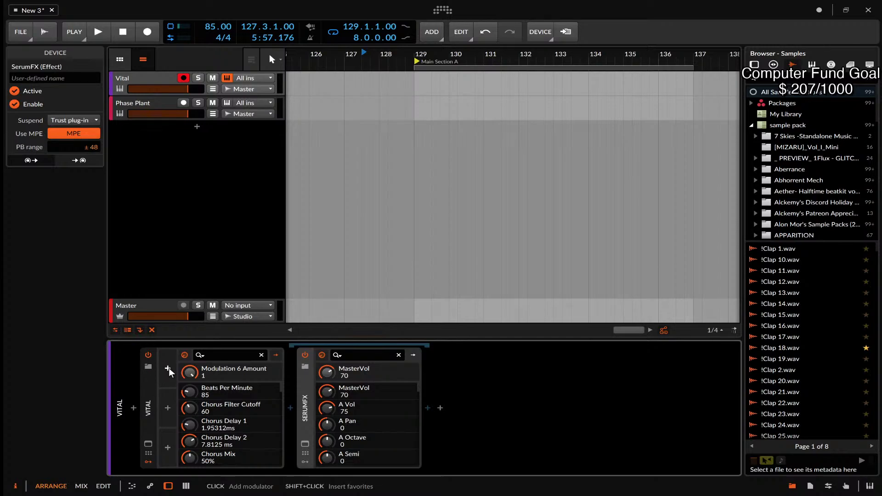
# Add a Random modulator to the first modulator slot of the Vital device.
pyautogui.click(168, 368)
pyautogui.write('random')
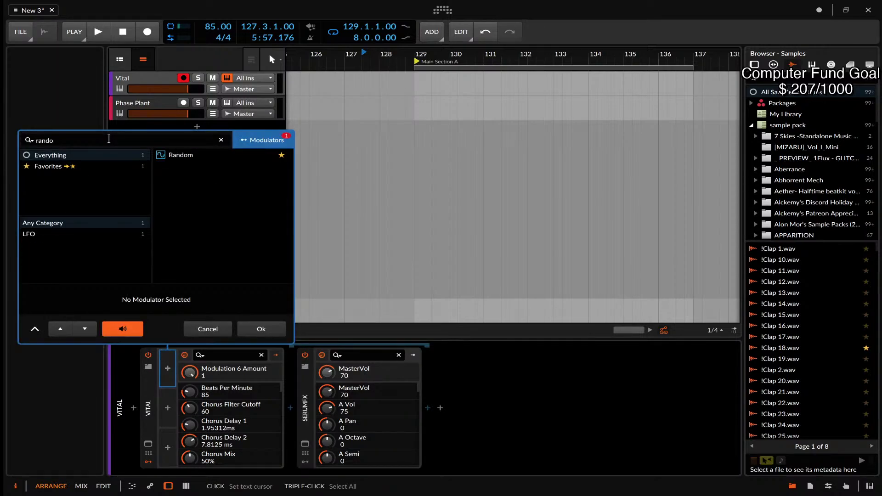
pyautogui.click(186, 154)
pyautogui.click(263, 326)
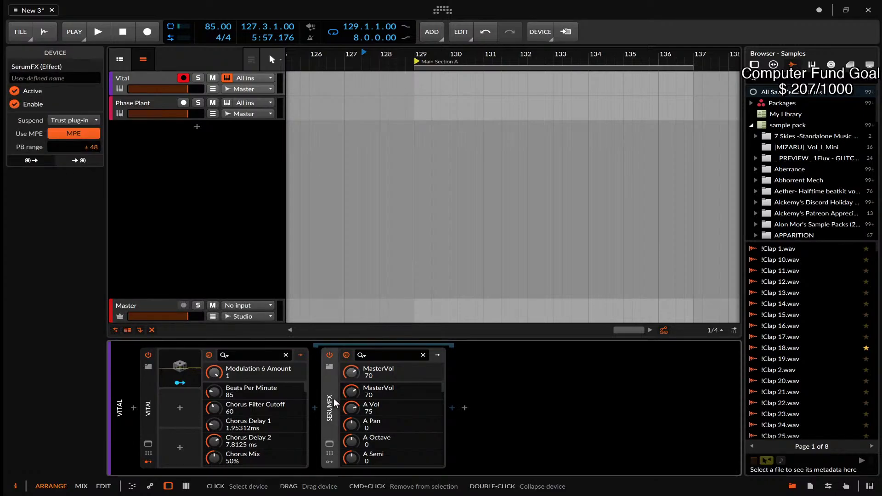
# Map the Random modulator to SerumFX's A Vol at -0.790 and Vital's Chorus Filter Cutoff at +1.000.
pyautogui.click(180, 383)
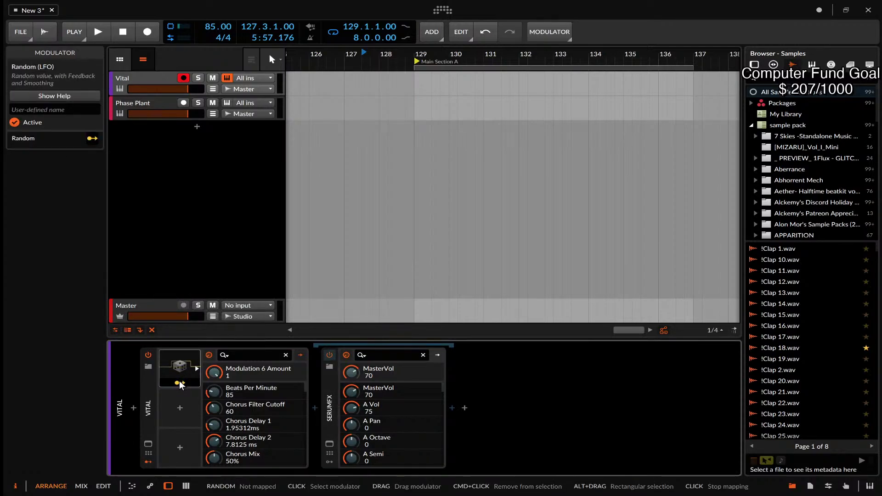
pyautogui.moveTo(352, 408); pyautogui.dragTo(352, 431)
pyautogui.moveTo(214, 408); pyautogui.dragTo(214, 363)
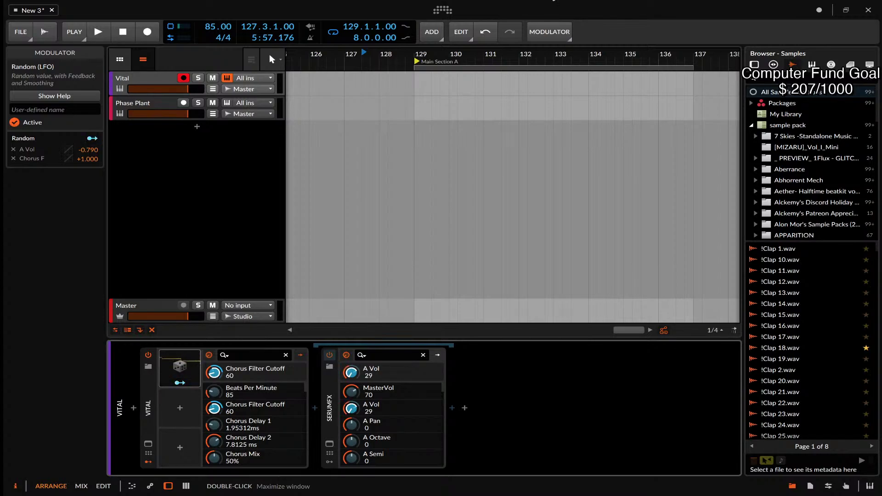
# Open the Vital synth on the Vital track and load the sample !Clap 15.wav into oscillator 1.
pyautogui.click(136, 100)
pyautogui.click(133, 77)
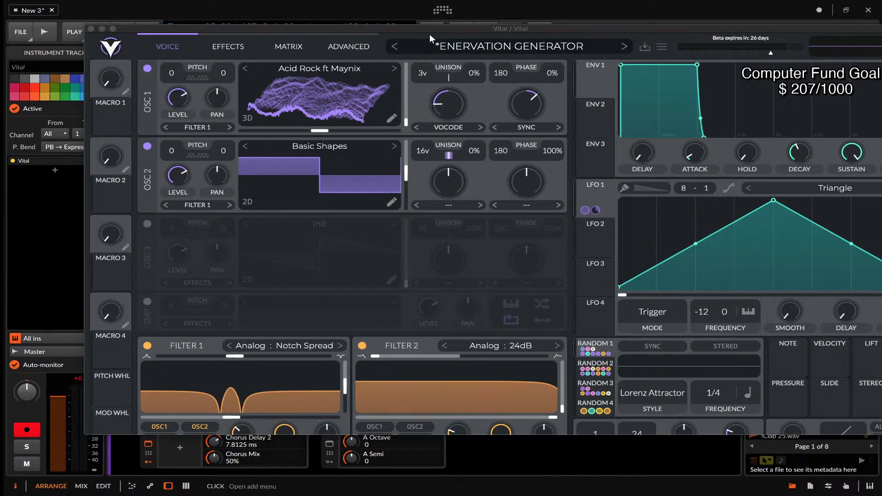
pyautogui.moveTo(429, 32); pyautogui.dragTo(213, 53)
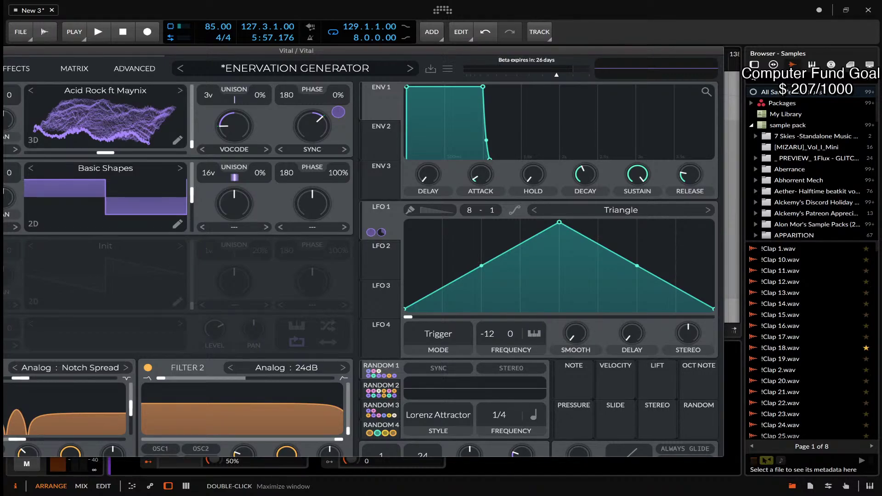
pyautogui.moveTo(590, 54); pyautogui.dragTo(605, 43)
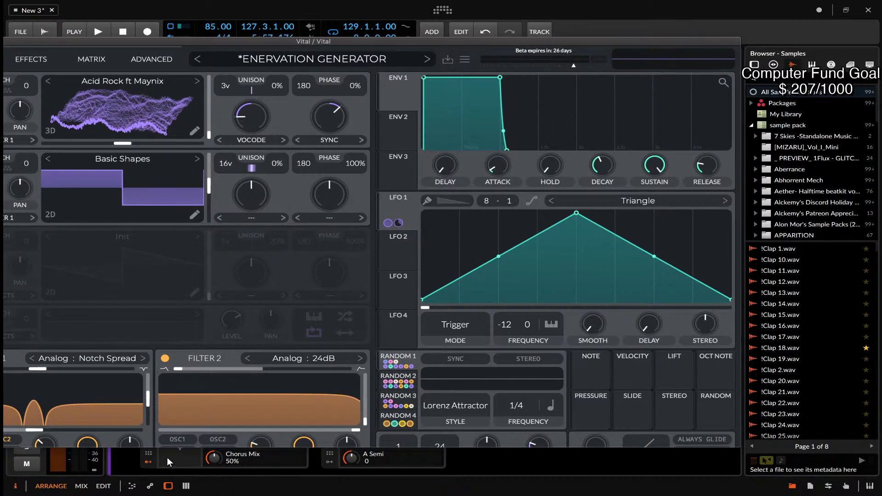
pyautogui.moveTo(776, 314); pyautogui.dragTo(133, 99)
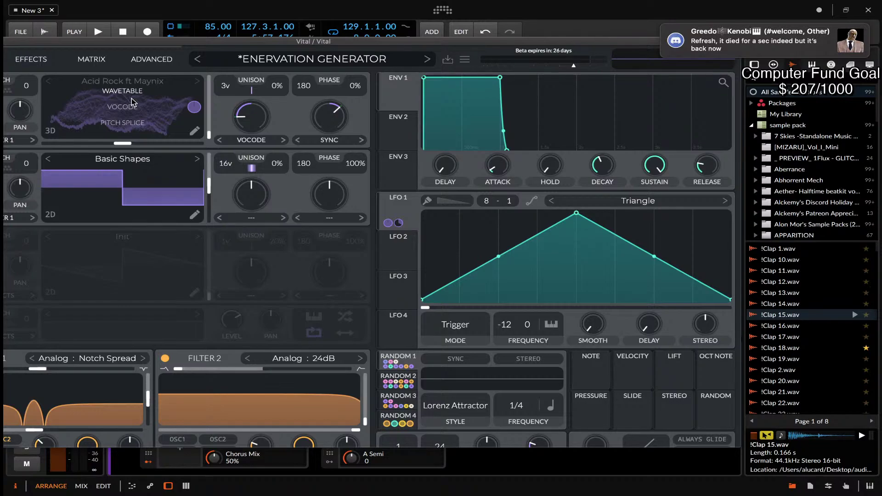
pyautogui.moveTo(132, 95); pyautogui.dragTo(129, 128)
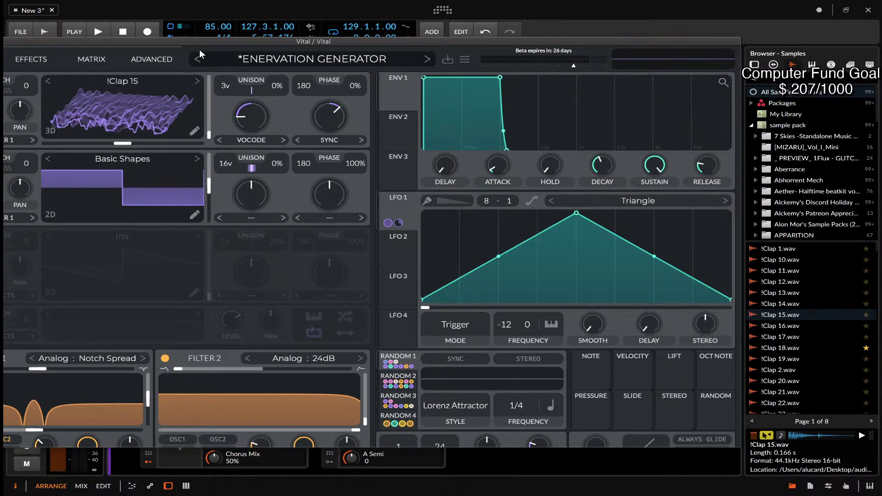
# Initialize Vital's preset, reload !Clap 15.wav as oscillator 1's wavetable, and close the synth window.
pyautogui.click(465, 60)
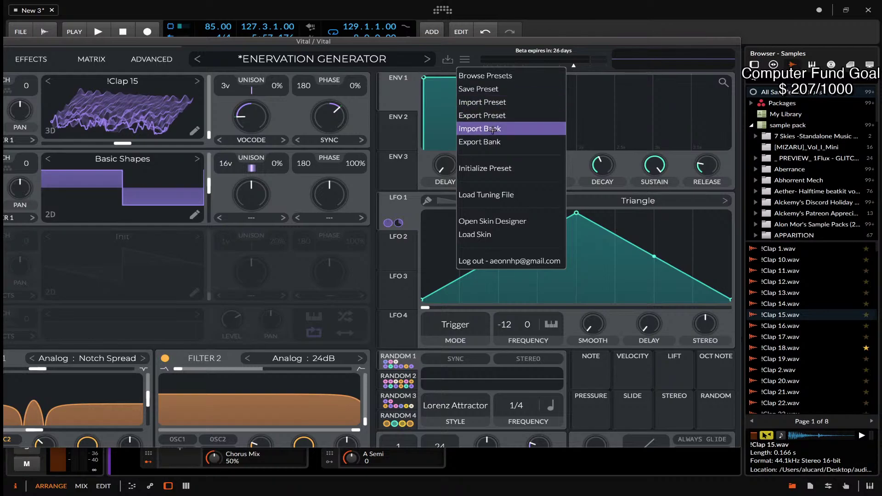
pyautogui.click(487, 169)
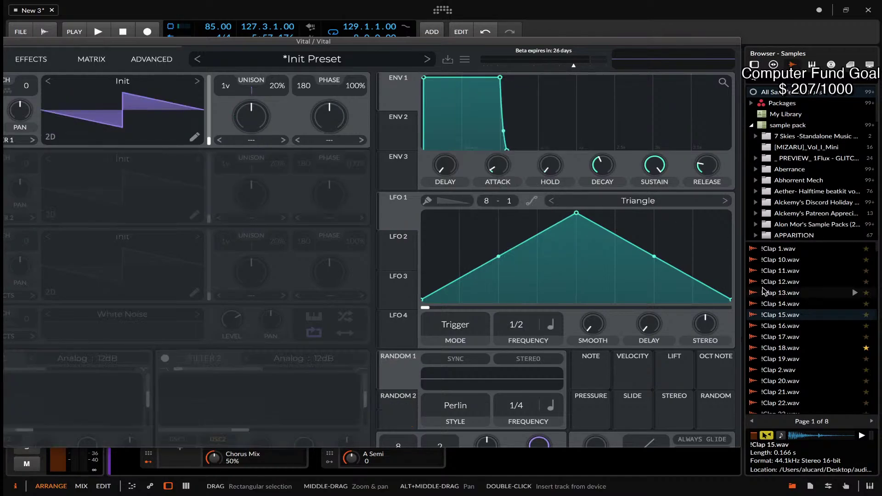
pyautogui.click(791, 317)
pyautogui.moveTo(365, 212); pyautogui.dragTo(146, 105)
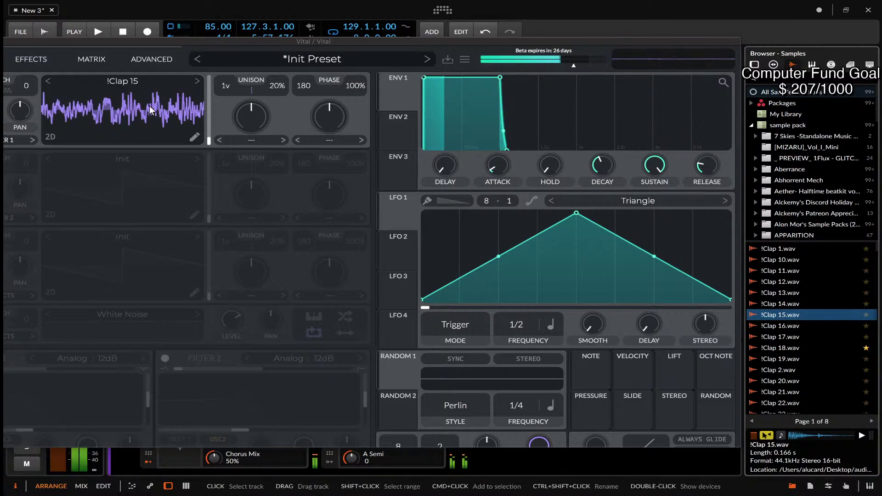
pyautogui.moveTo(210, 138); pyautogui.dragTo(207, 197)
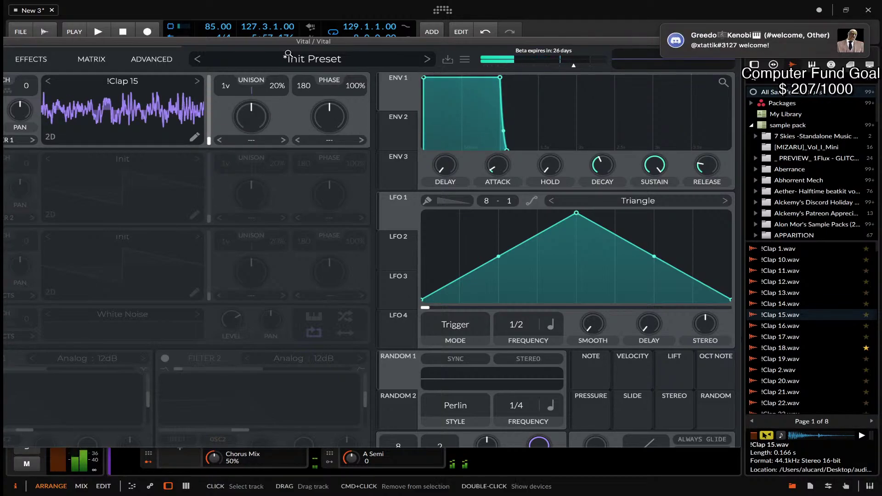
pyautogui.moveTo(352, 42); pyautogui.dragTo(482, 37)
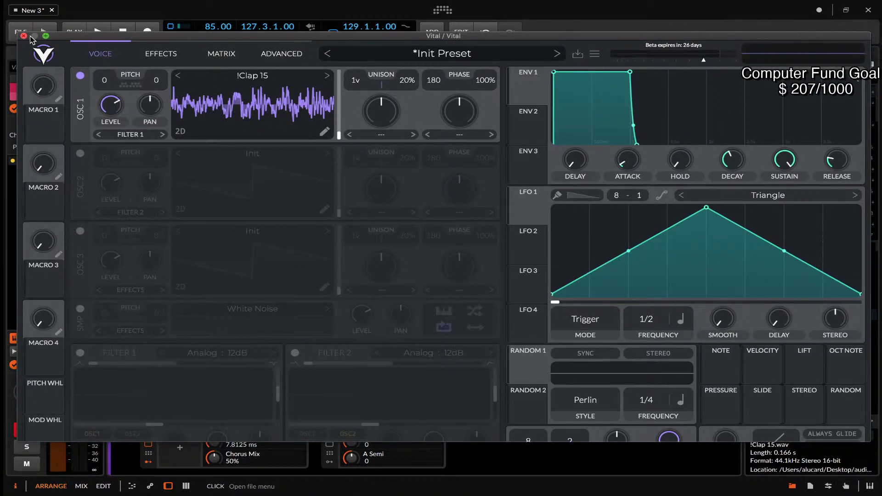
pyautogui.click(24, 36)
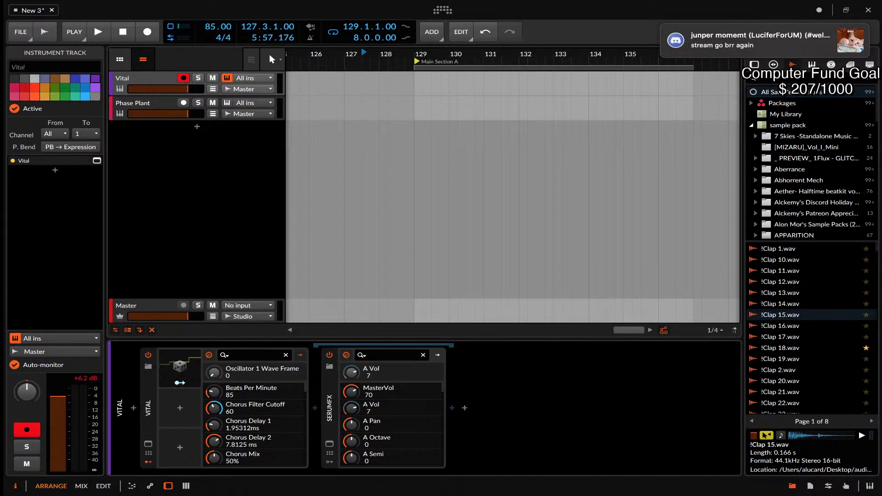
pyautogui.click(305, 108)
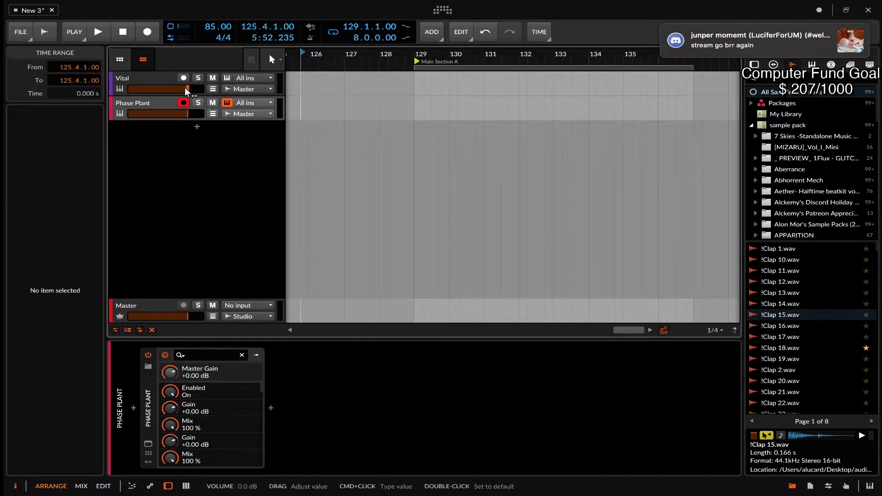
pyautogui.click(163, 83)
pyautogui.click(148, 444)
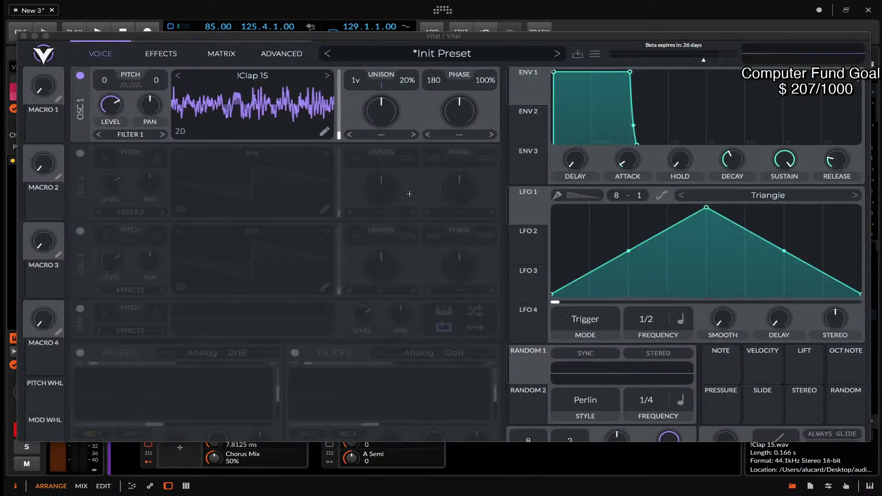
pyautogui.moveTo(367, 39); pyautogui.dragTo(514, 78)
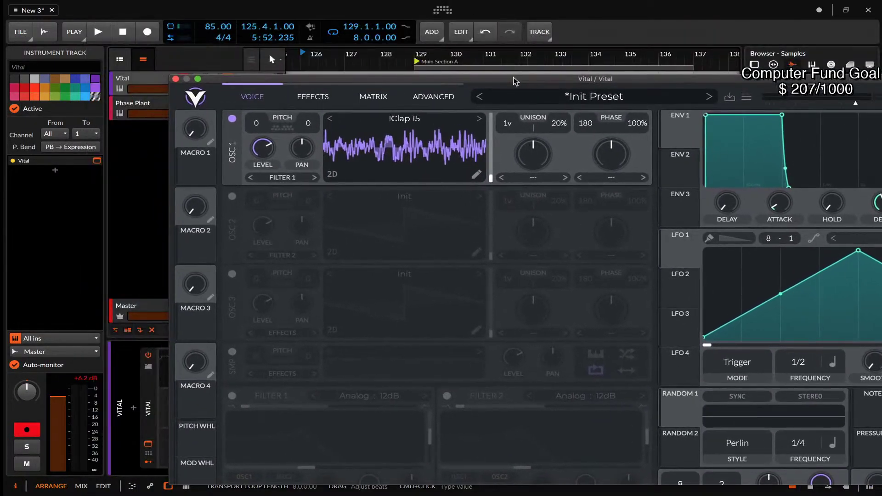
pyautogui.click(176, 78)
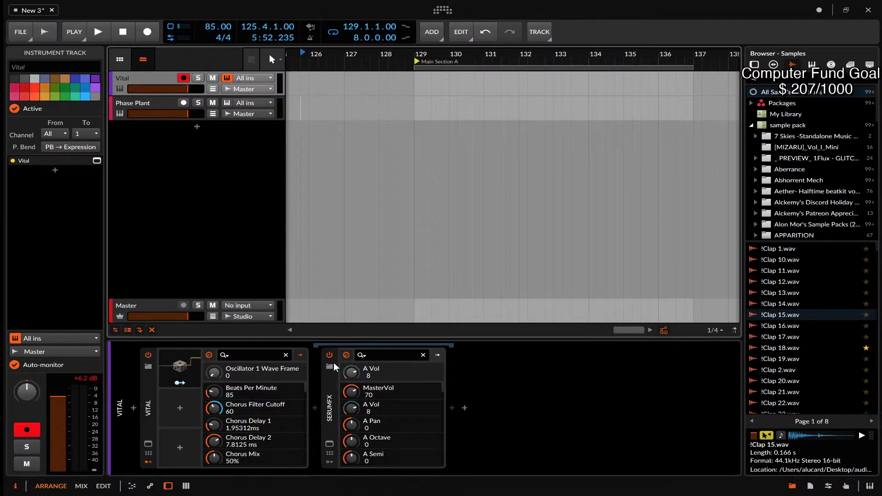
pyautogui.click(150, 390)
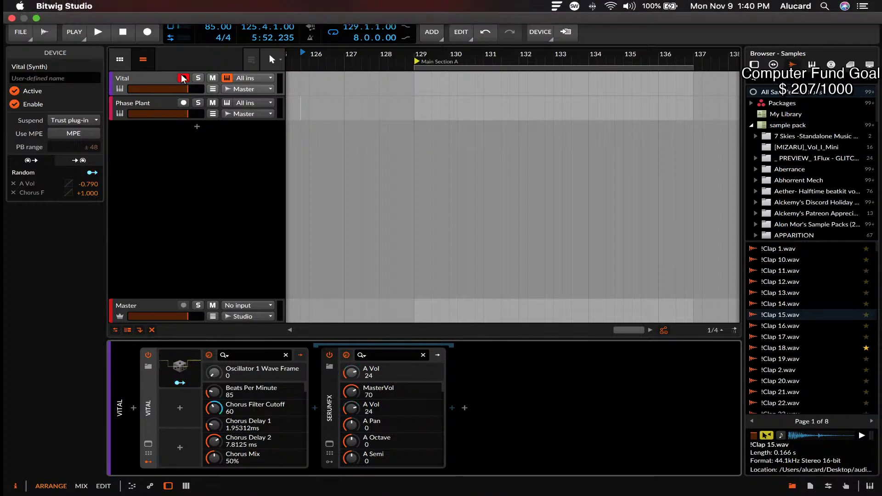
# Take the project window out of full screen and check the stream's performance metrics in Streamlabs OBS.
pyautogui.click(846, 10)
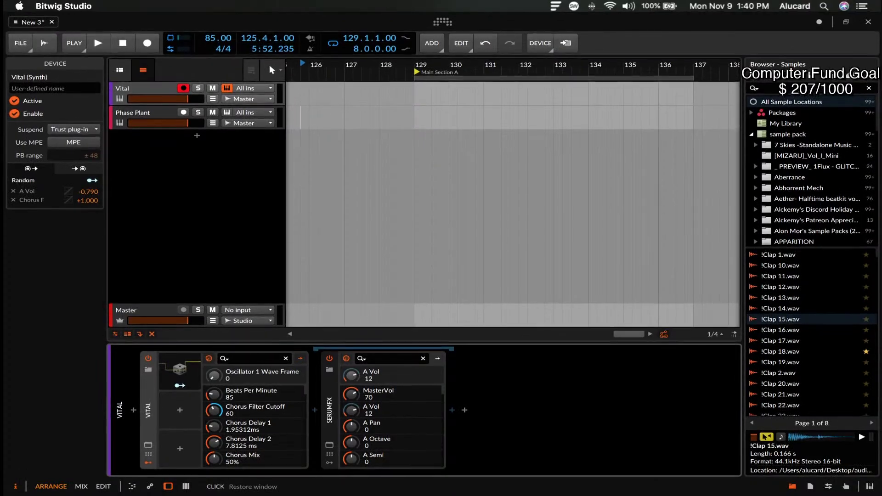
pyautogui.press('super+Tab')
pyautogui.doubleClick(379, 228)
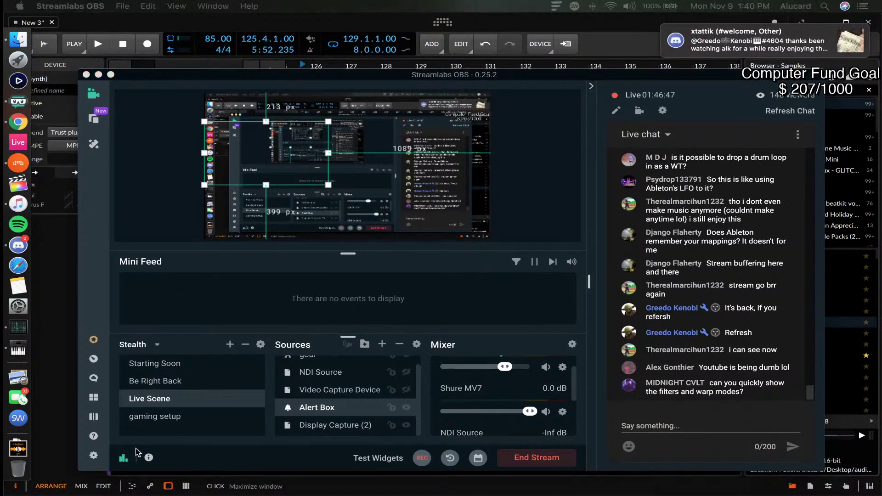
pyautogui.click(123, 458)
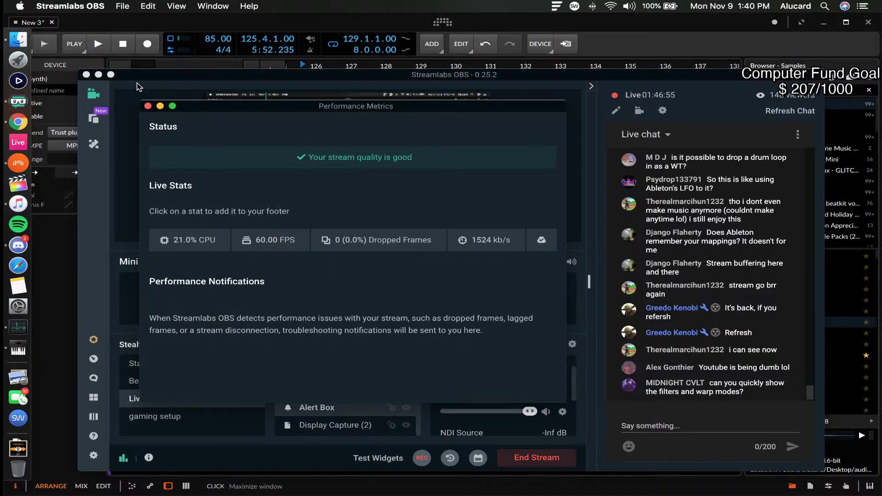
pyautogui.click(147, 106)
pyautogui.press('super+h')
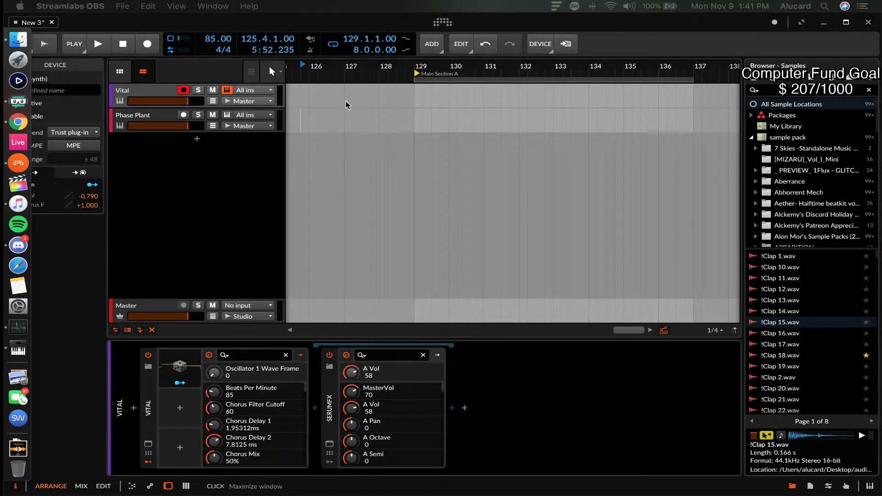
# Examine Vital's editor, the Random modulator's settings and the SerumFX parameter list on the Vital track.
pyautogui.click(139, 95)
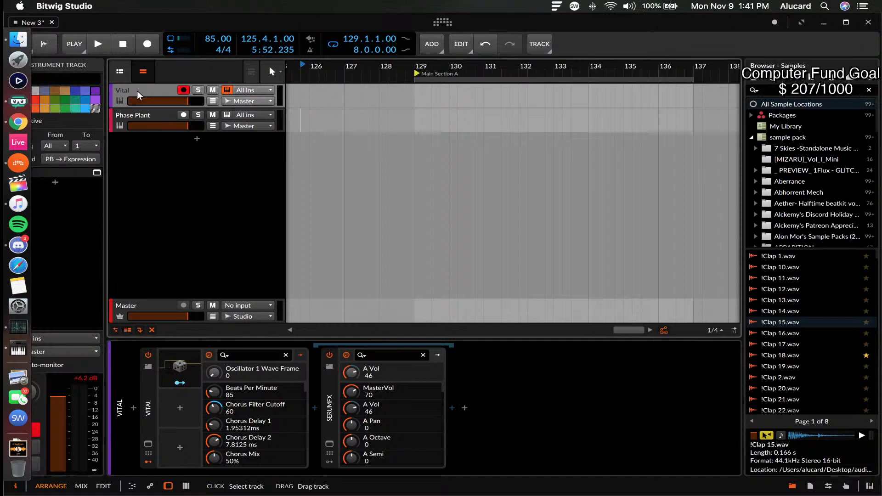
pyautogui.click(148, 444)
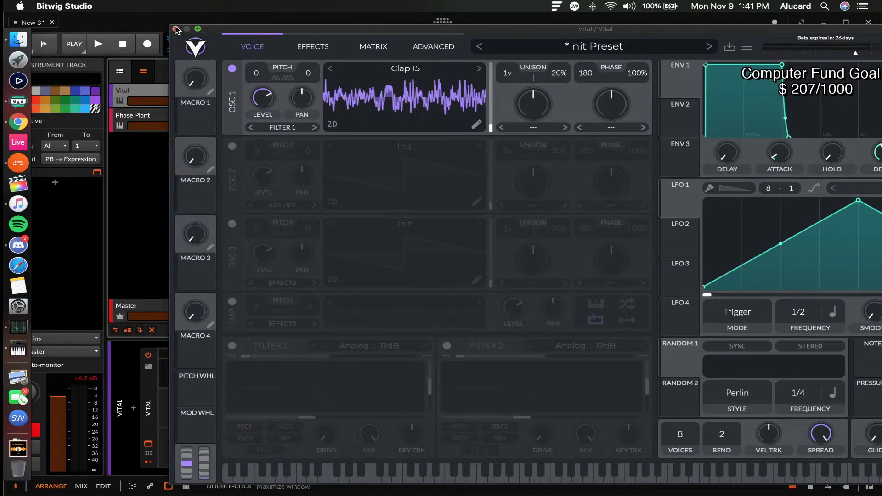
pyautogui.click(175, 29)
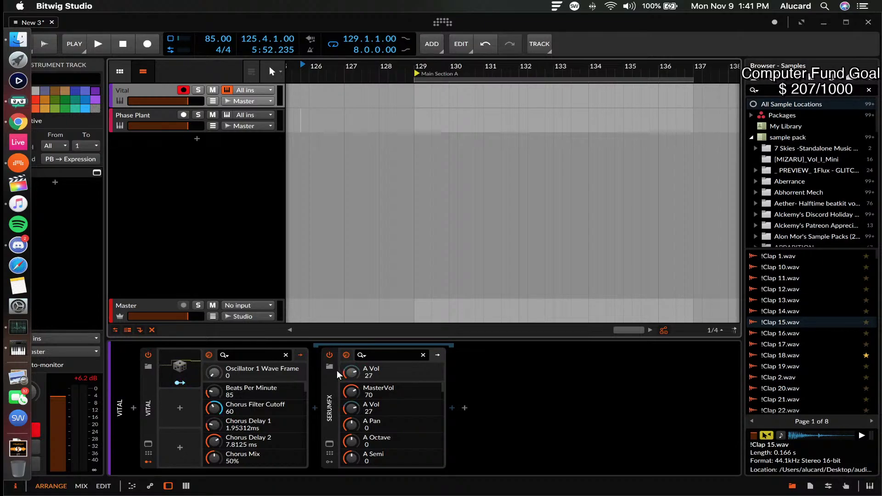
pyautogui.click(177, 367)
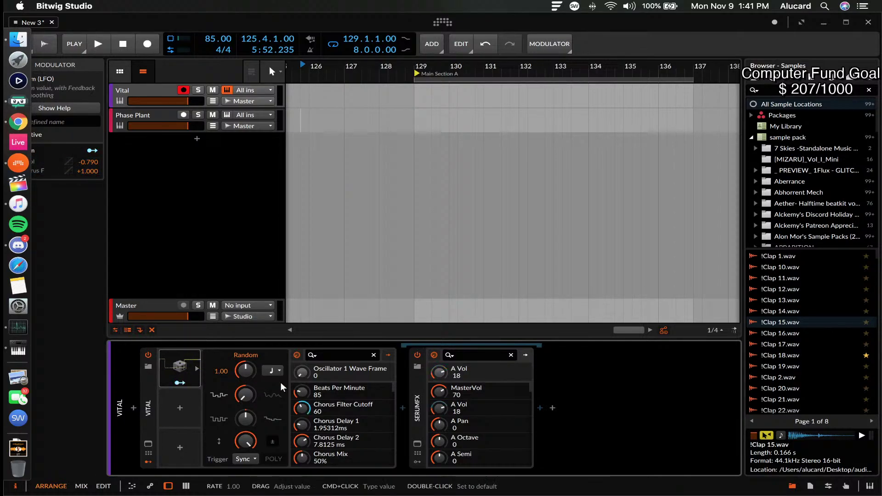
pyautogui.scroll(-8, 459, 414)
pyautogui.scroll(-8, 454, 428)
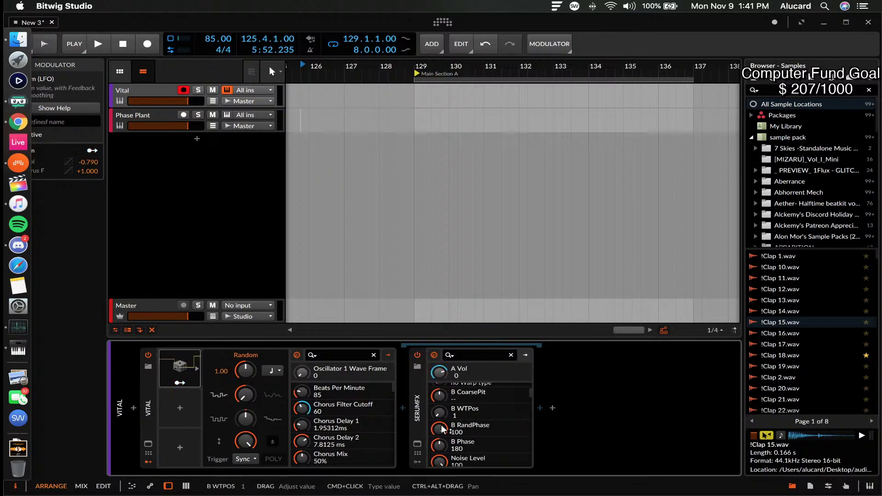
pyautogui.scroll(-2, 441, 428)
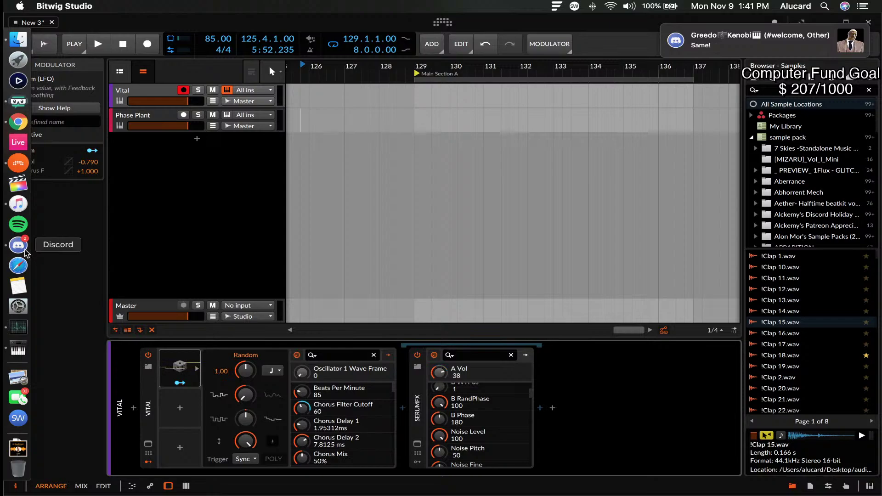
# Quit Discord and put the Bitwig Studio window back in full screen.
pyautogui.rightClick(18, 245)
pyautogui.click(64, 250)
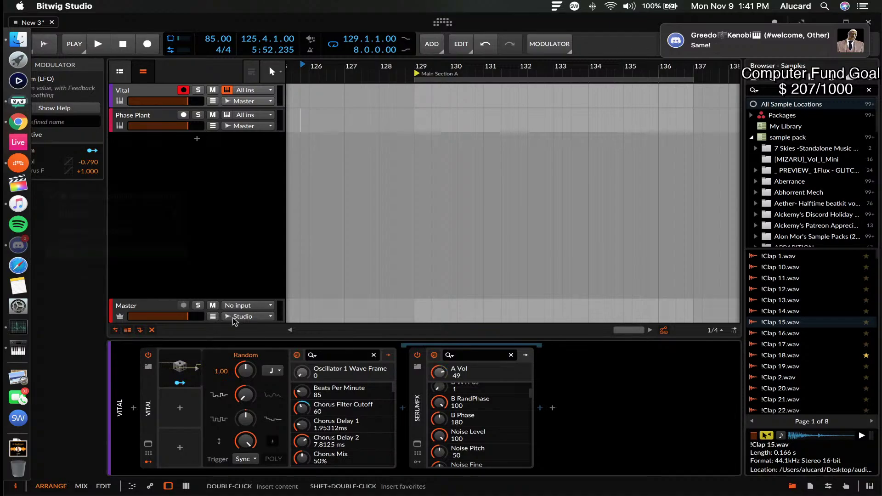
pyautogui.click(419, 383)
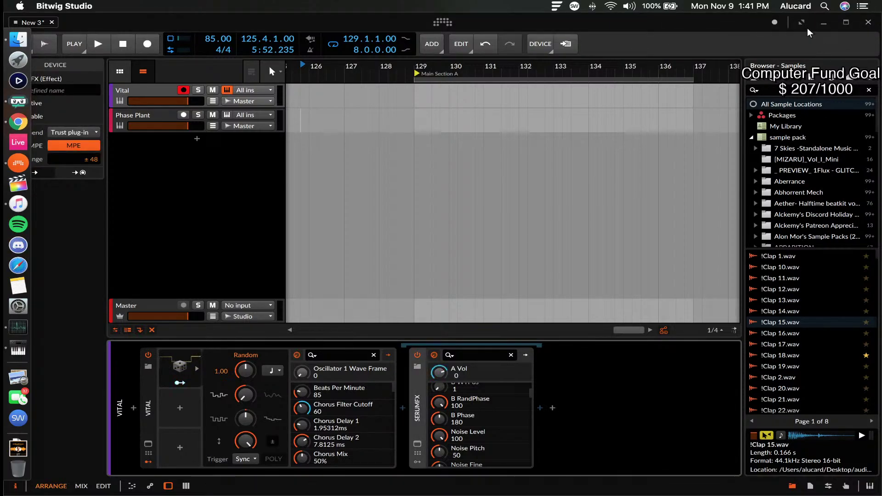
pyautogui.click(802, 22)
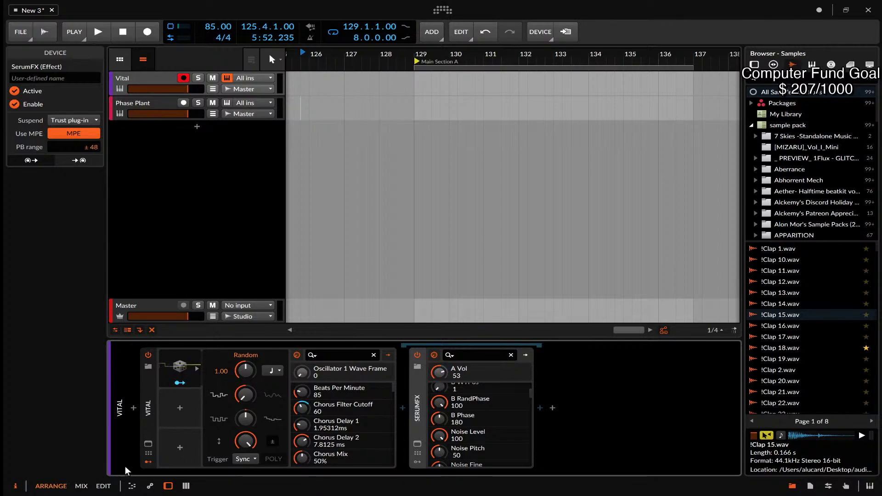
# Delete the SerumFX effect and Vital's Random modulator from the Vital track's device chain.
pyautogui.click(148, 453)
pyautogui.rightClick(553, 392)
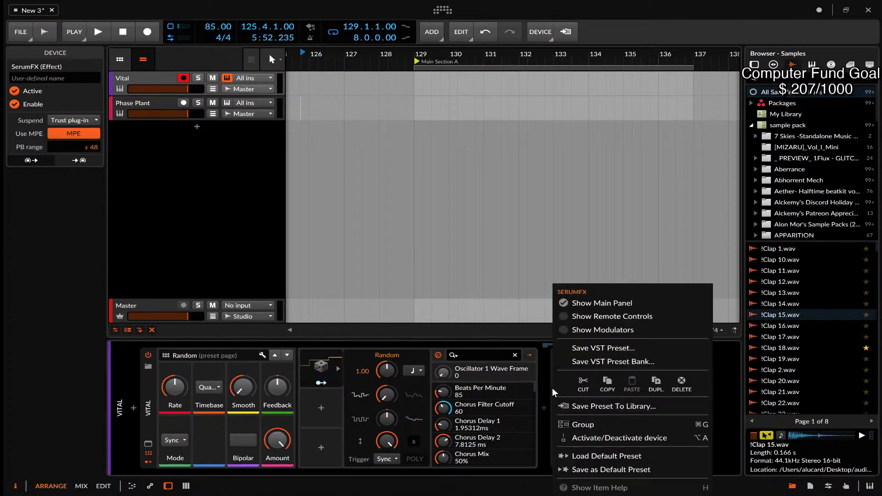
pyautogui.press('Escape')
pyautogui.press('Delete')
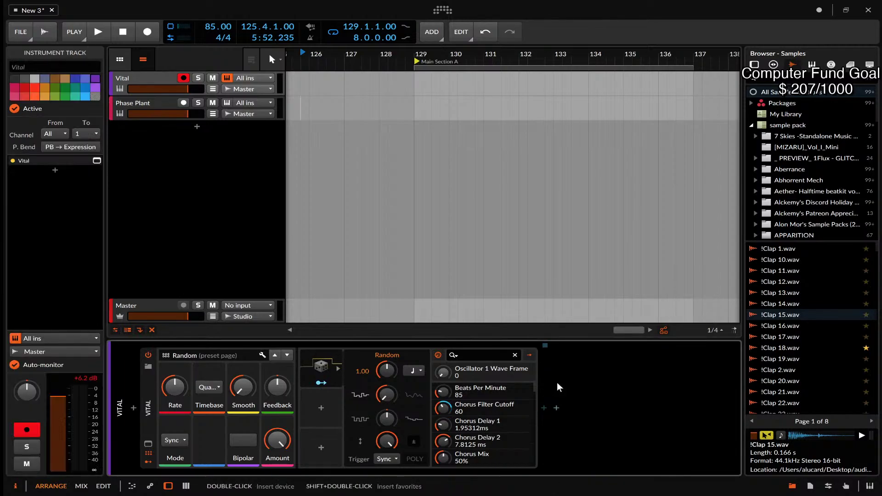
pyautogui.click(319, 376)
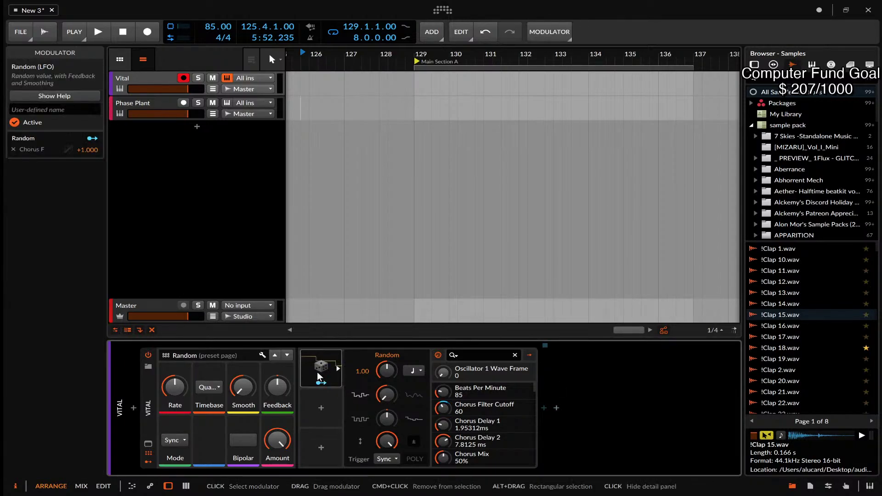
pyautogui.press('Delete')
# Reopen Vital's editor, move it up so its controls fit the screen, and initialize the preset.
pyautogui.click(148, 444)
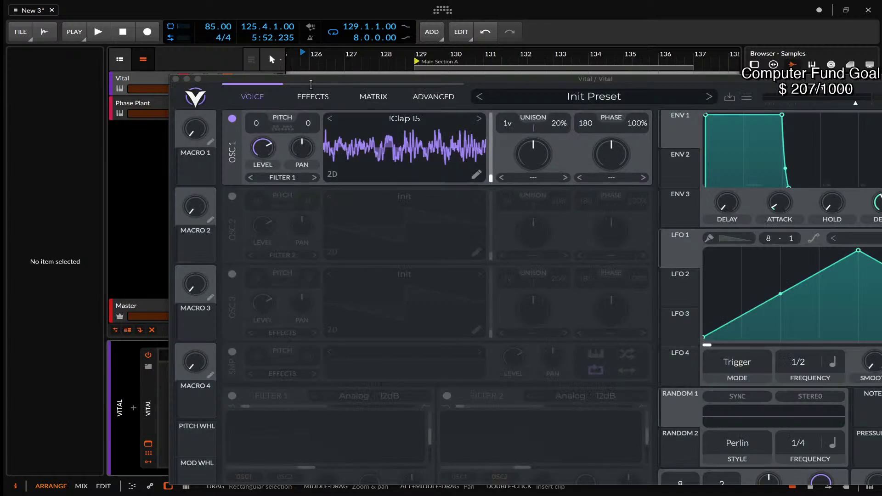
pyautogui.moveTo(311, 85); pyautogui.dragTo(188, 26)
pyautogui.click(624, 39)
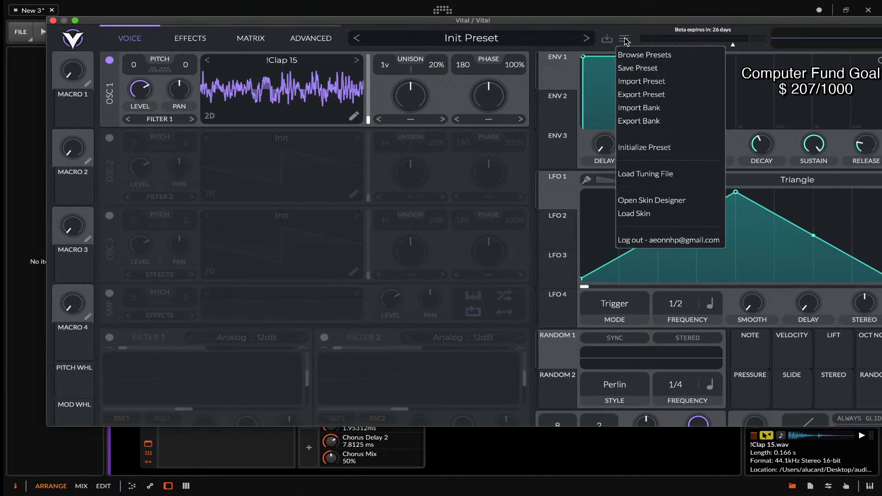
pyautogui.click(645, 146)
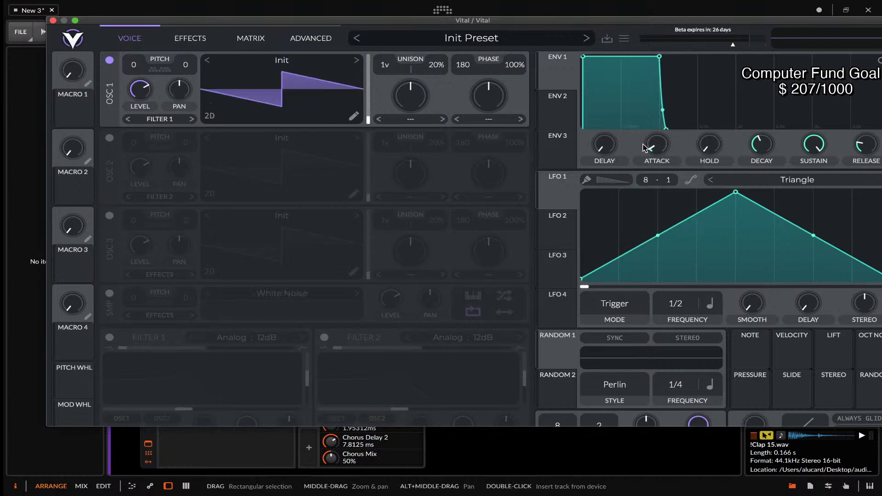
# Enable Filter 1 and step its model through Dirty, Ladder, Digital, Diode and Formant, ending on Comb with the Low High Comb style.
pyautogui.click(109, 337)
pyautogui.click(221, 338)
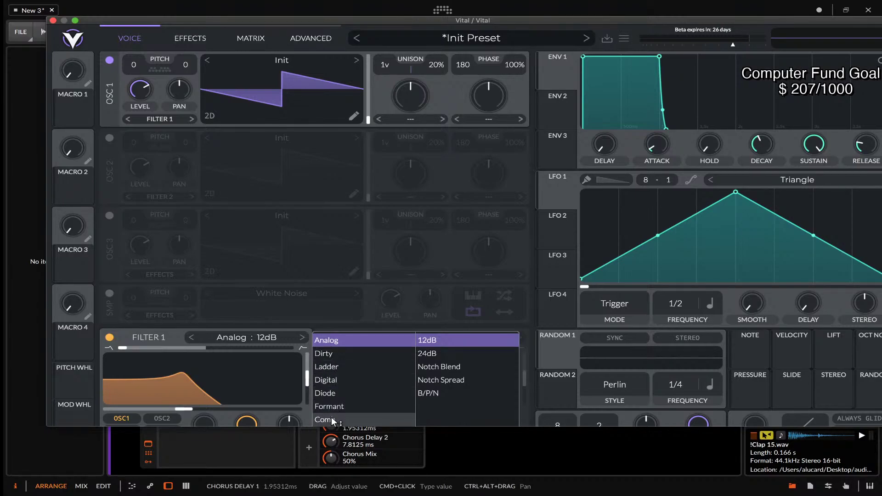
pyautogui.click(329, 354)
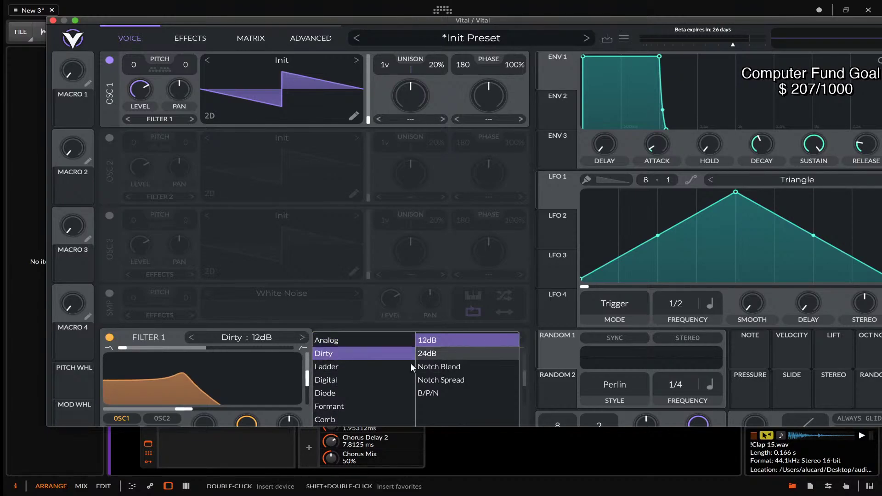
pyautogui.click(327, 367)
pyautogui.click(328, 380)
pyautogui.click(327, 393)
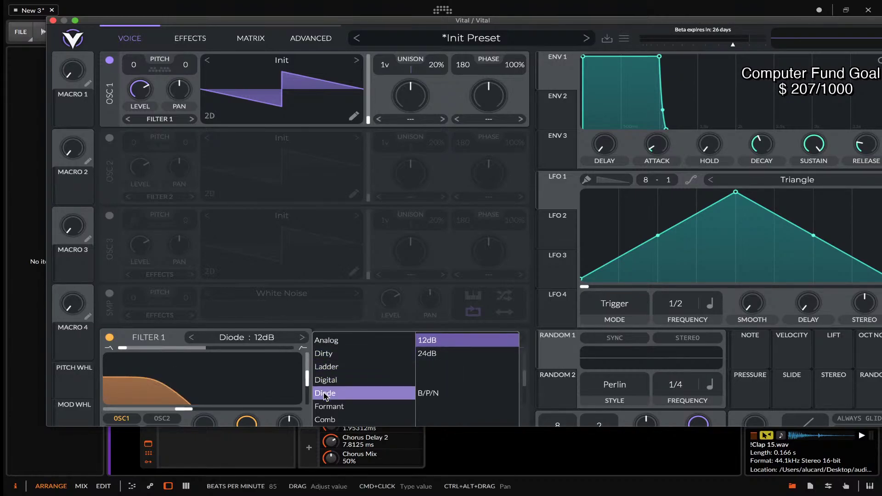
pyautogui.click(329, 407)
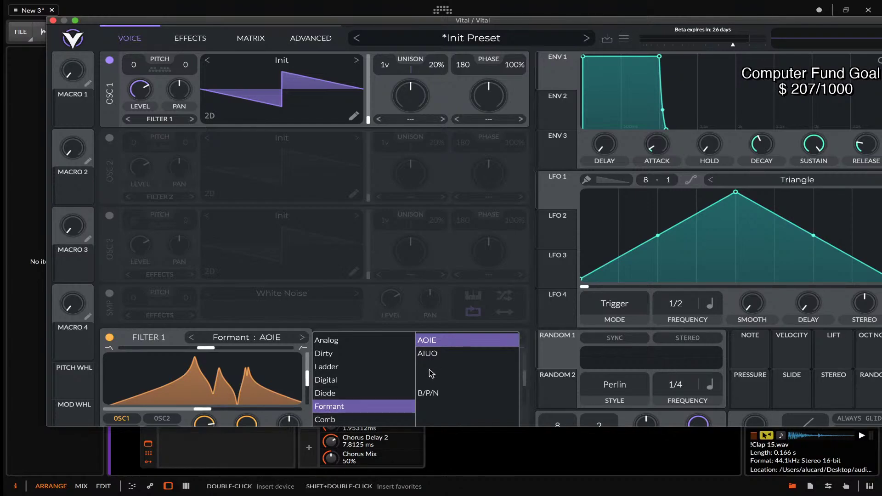
pyautogui.click(332, 419)
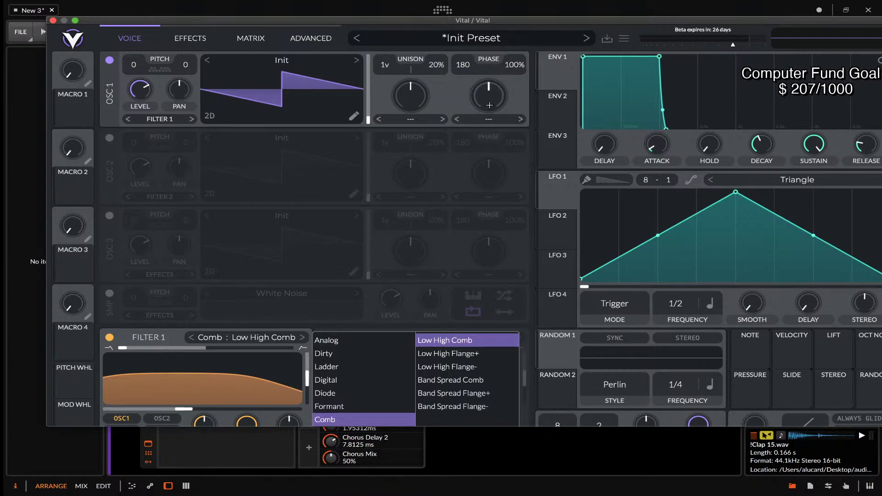
# Set Osc 1's wave morph type to Sync and sweep the wave morph amount down and up.
pyautogui.click(489, 119)
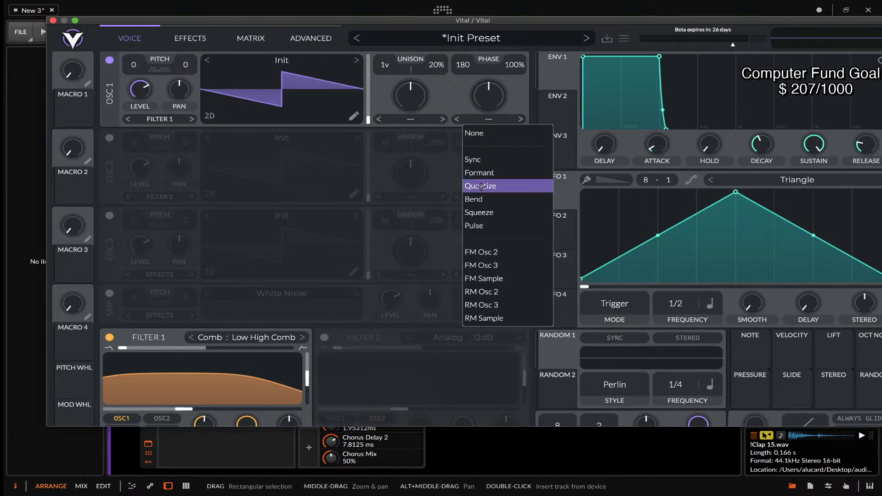
pyautogui.click(477, 161)
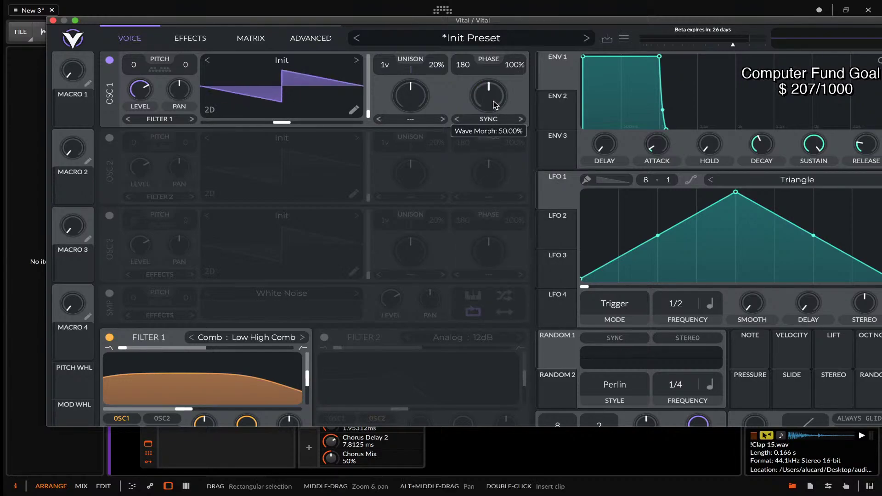
pyautogui.moveTo(491, 106); pyautogui.dragTo(490, 129)
pyautogui.moveTo(486, 98); pyautogui.dragTo(485, 46)
# Switch Osc 1's wave morph to Formant, then vary its amount and the phase slider under the waveform in both directions.
pyautogui.click(489, 118)
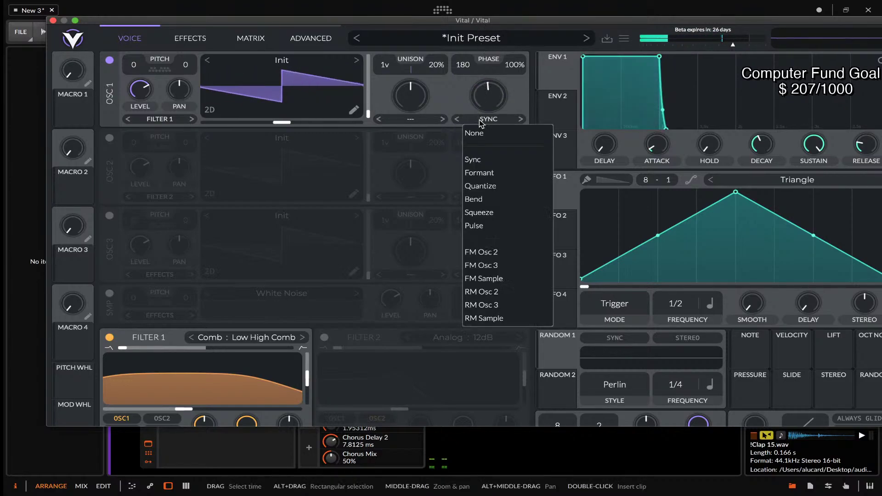
pyautogui.click(489, 173)
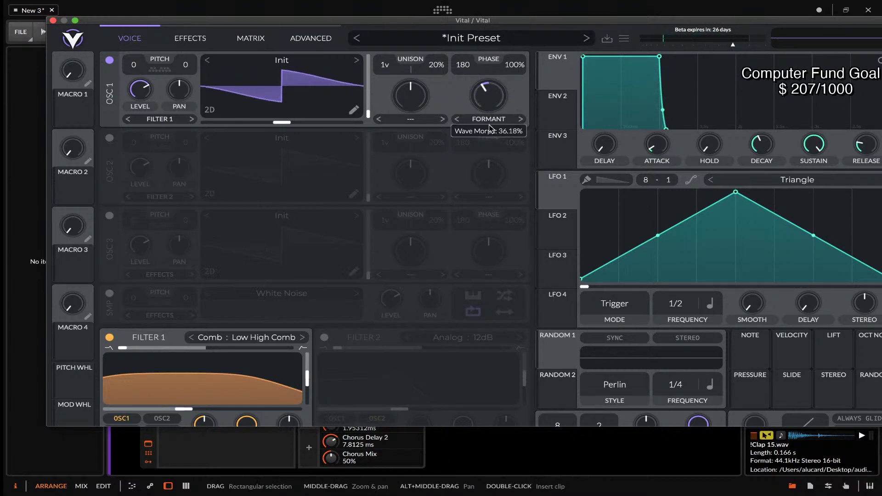
pyautogui.scroll(-3, 489, 140)
pyautogui.moveTo(490, 140); pyautogui.dragTo(479, 86)
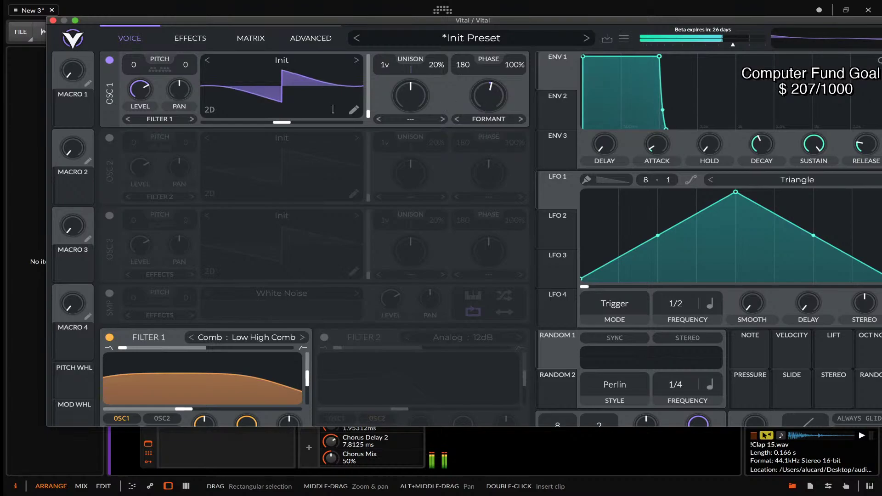
pyautogui.moveTo(288, 122); pyautogui.dragTo(342, 131)
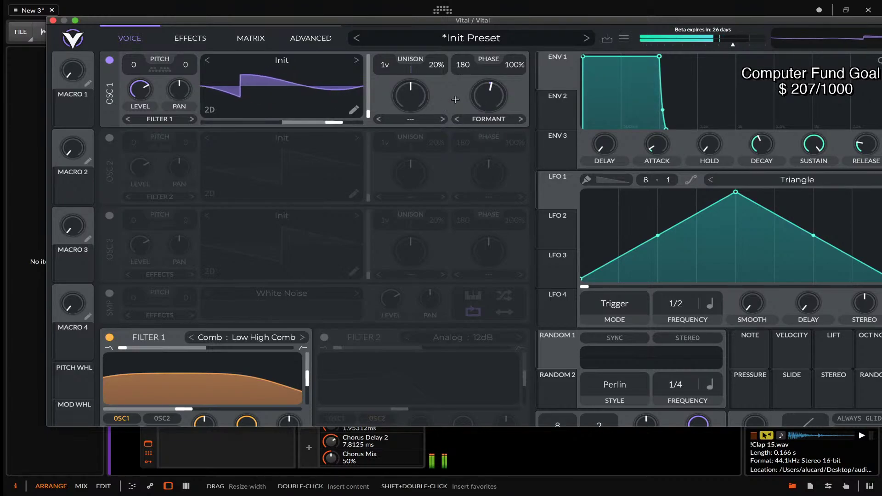
pyautogui.moveTo(484, 85); pyautogui.dragTo(483, 49)
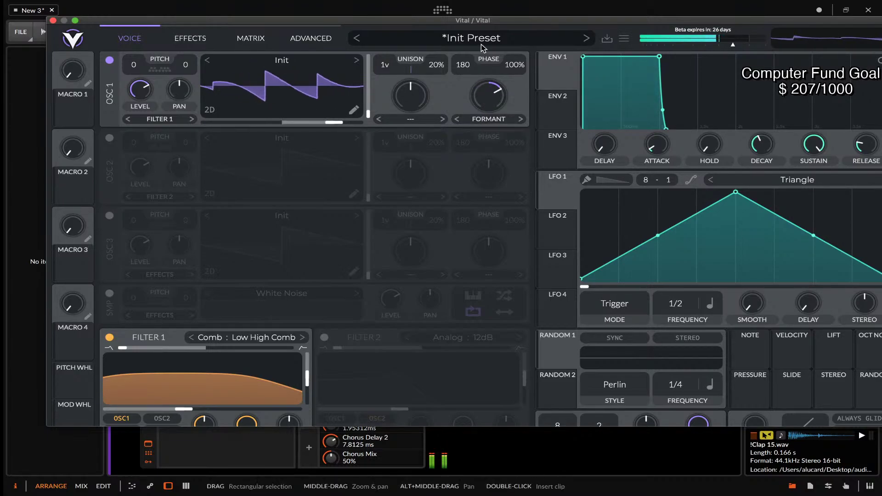
pyautogui.moveTo(334, 122); pyautogui.dragTo(226, 124)
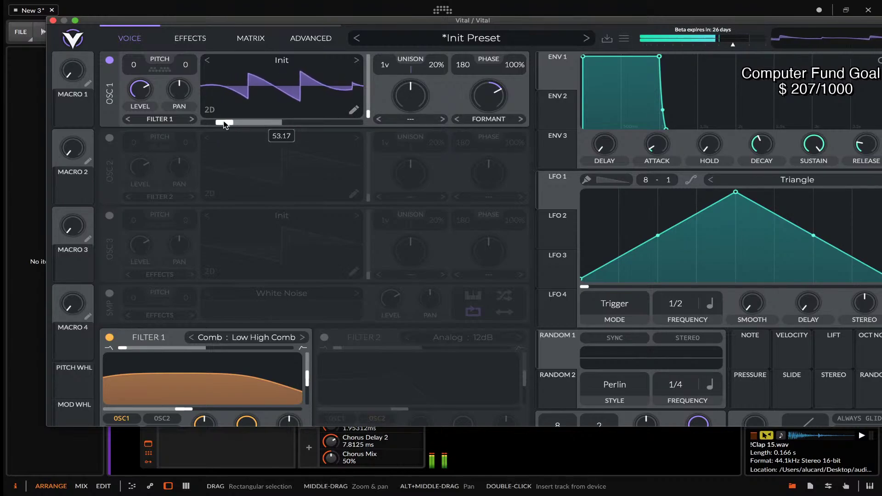
# Switch Osc 1's wave morph to Bend, raise the phase slider under the waveform and sweep the morph amount.
pyautogui.click(488, 119)
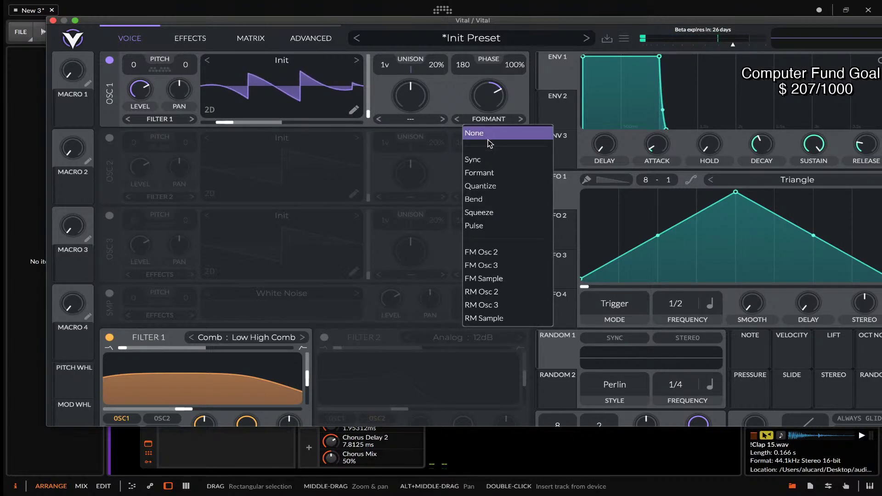
pyautogui.click(483, 204)
pyautogui.moveTo(222, 122); pyautogui.dragTo(322, 123)
pyautogui.moveTo(488, 95); pyautogui.dragTo(478, 202)
# Try Pulse briefly, switch Osc 1's wave morph to Squeeze, sweep its amount to minimum and reset the waveform's phase slider to centre.
pyautogui.click(487, 119)
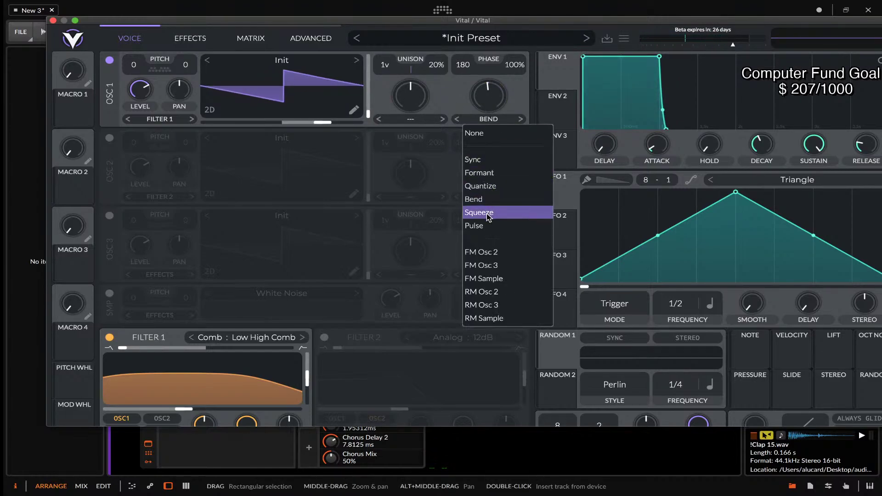
pyautogui.click(483, 224)
pyautogui.click(489, 119)
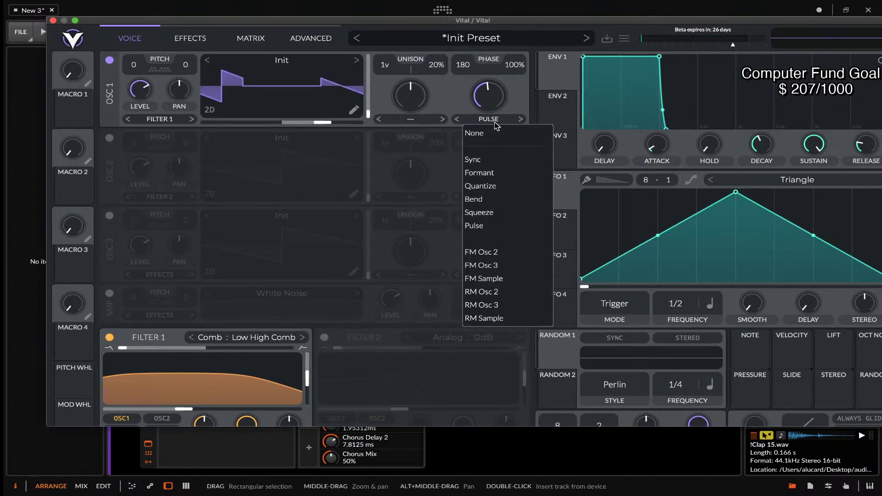
pyautogui.click(479, 213)
pyautogui.moveTo(488, 95); pyautogui.dragTo(460, 197)
pyautogui.doubleClick(325, 124)
# Set Osc 1's wave morph to Pulse, then adjust its amount and raise the phase slider under the waveform.
pyautogui.click(482, 119)
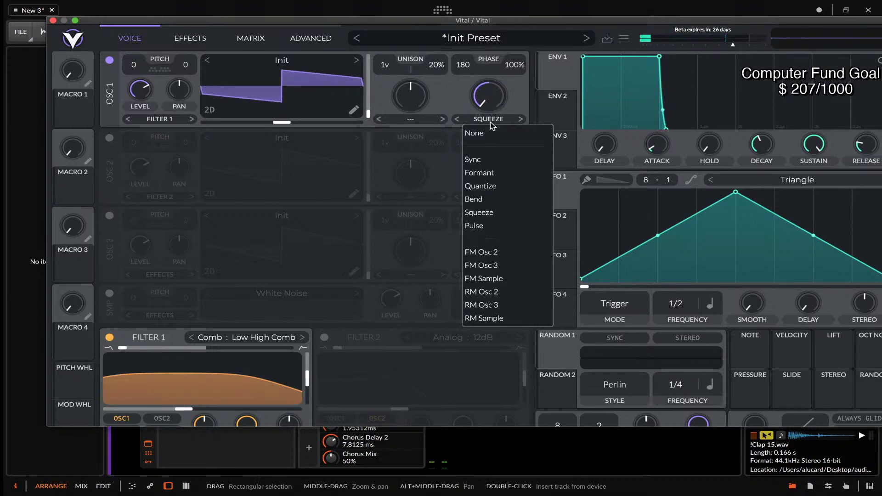
pyautogui.click(473, 225)
pyautogui.moveTo(489, 101); pyautogui.dragTo(490, 69)
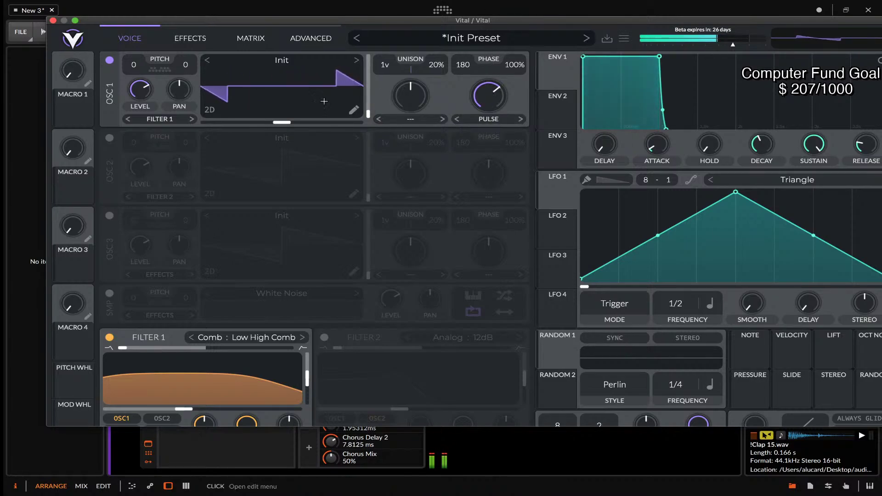
pyautogui.moveTo(282, 122); pyautogui.dragTo(333, 123)
pyautogui.moveTo(486, 104); pyautogui.dragTo(483, 113)
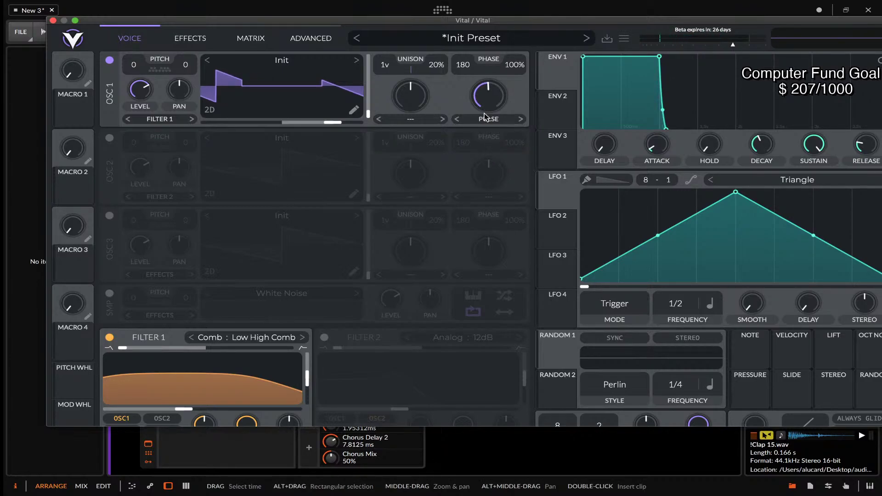
# Set Osc 1's wave morph to FM Osc 2, audition its amount with Osc 2 enabled at zero level, and switch Osc 2 off again.
pyautogui.click(487, 117)
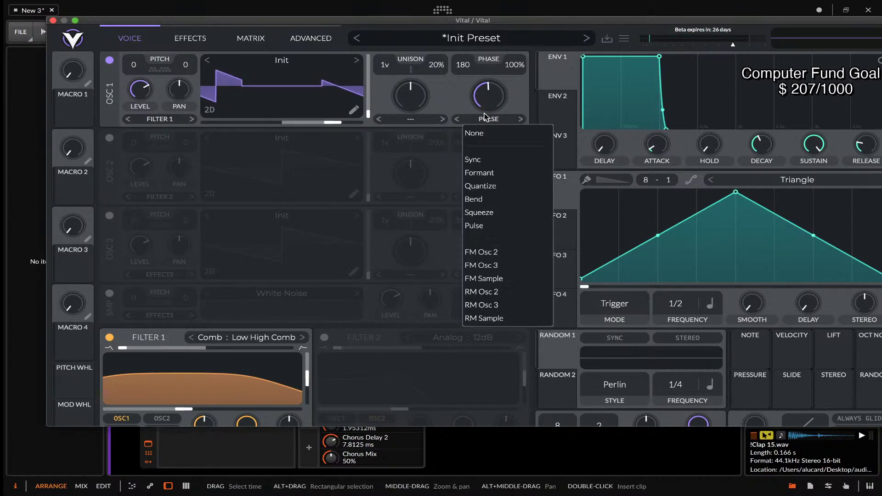
pyautogui.click(487, 253)
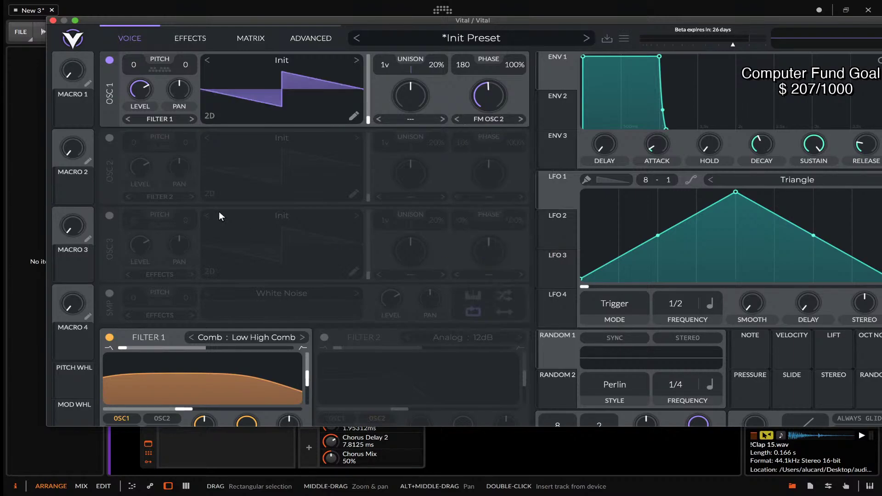
pyautogui.click(109, 138)
pyautogui.moveTo(140, 168); pyautogui.dragTo(140, 196)
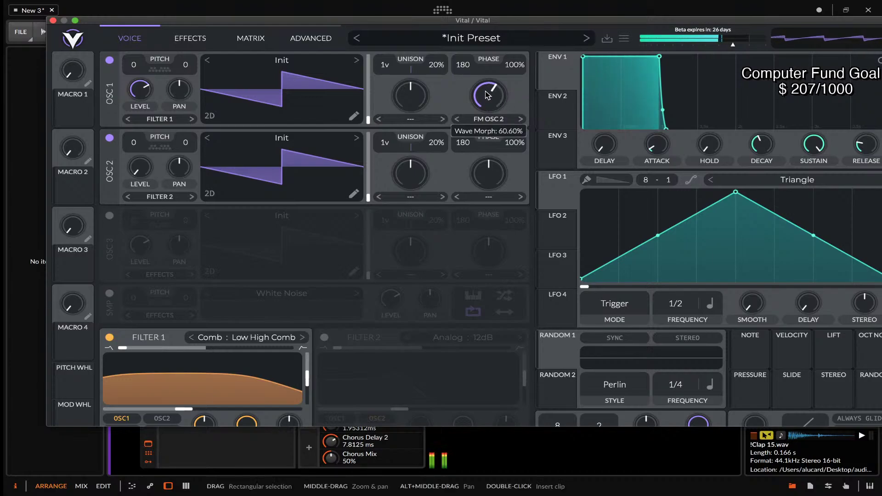
pyautogui.moveTo(501, 105)
pyautogui.mouseDown()
pyautogui.moveTo(494, 94)
pyautogui.moveTo(487, 102)
pyautogui.mouseUp()
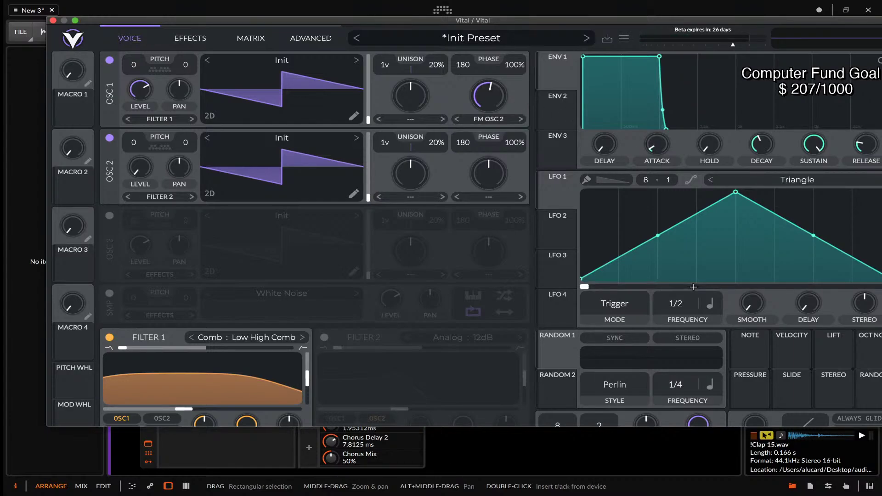
pyautogui.moveTo(481, 102)
pyautogui.mouseDown()
pyautogui.moveTo(478, 115)
pyautogui.moveTo(476, 95)
pyautogui.mouseUp()
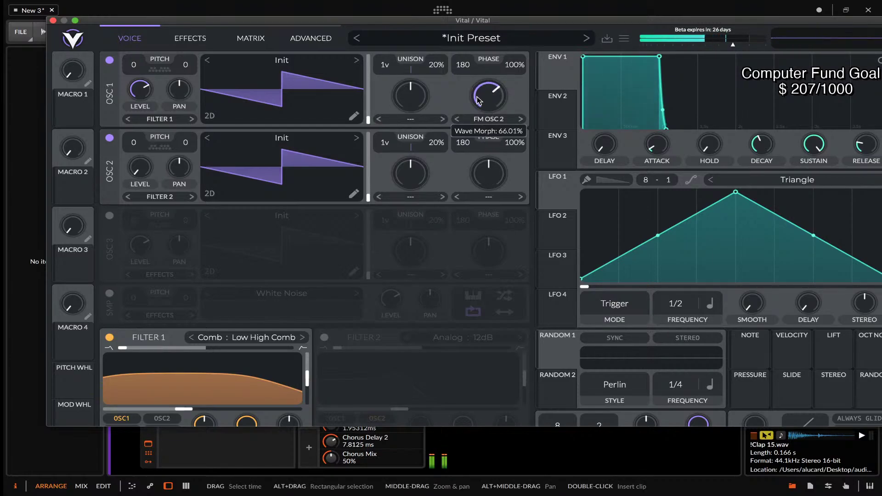
pyautogui.click(109, 137)
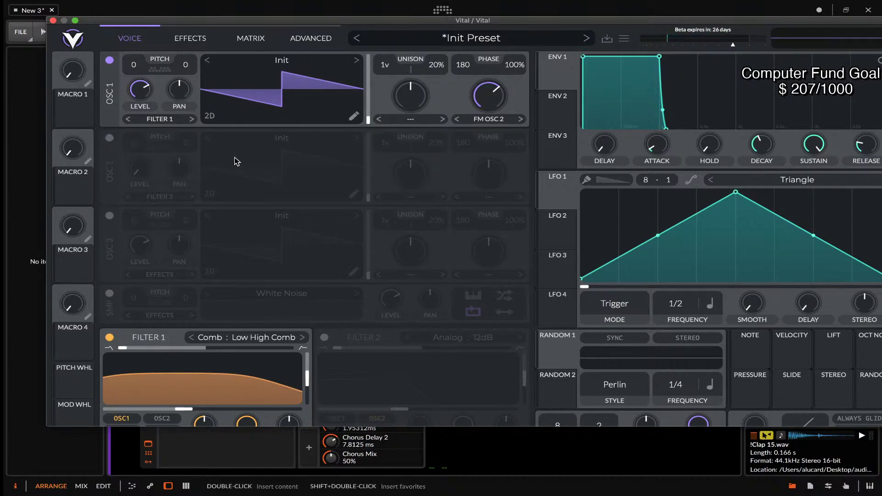
# Set Osc 1's spectral morph to Vocode, sweep its amount up to maximum, and lower the wave morph amount to minimum.
pyautogui.click(410, 119)
pyautogui.click(410, 161)
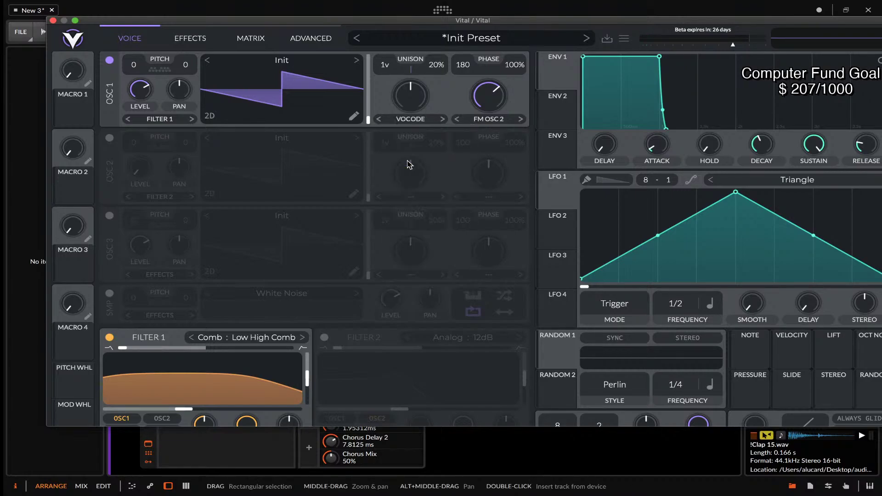
pyautogui.moveTo(403, 102); pyautogui.dragTo(416, 166)
pyautogui.moveTo(488, 95); pyautogui.dragTo(477, 251)
pyautogui.scroll(5, 406, 115)
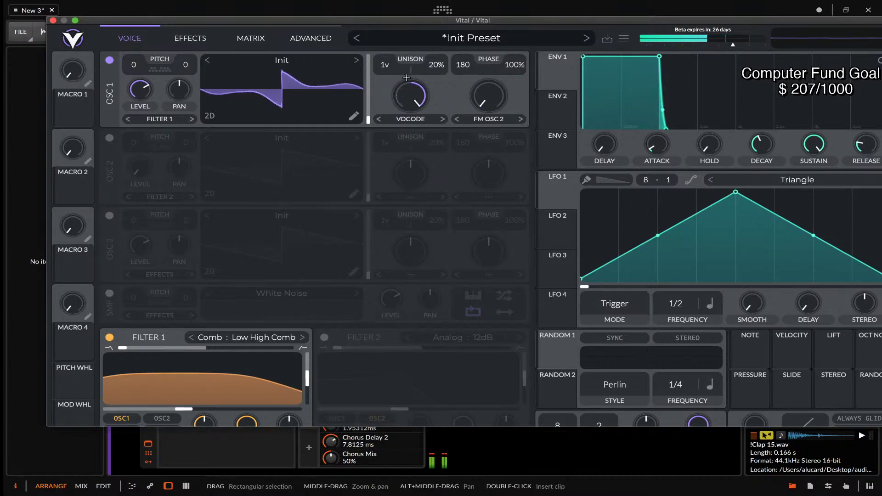
# Switch Osc 1's spectral morph to Formant Scale and sweep its amount, ending at 100%.
pyautogui.click(407, 118)
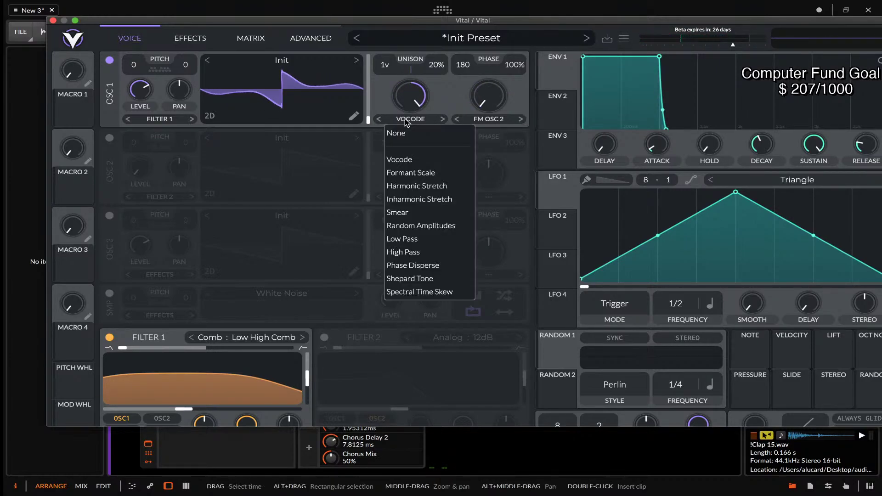
pyautogui.click(410, 173)
pyautogui.moveTo(421, 138); pyautogui.dragTo(411, 115)
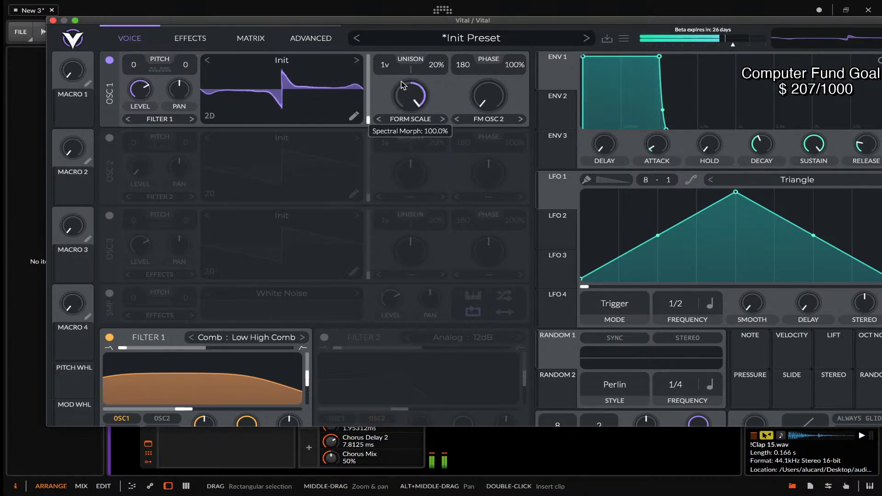
# Change Osc 1's spectral morph to Harmonic Stretch and sweep its amount, ending slightly above centre.
pyautogui.click(410, 118)
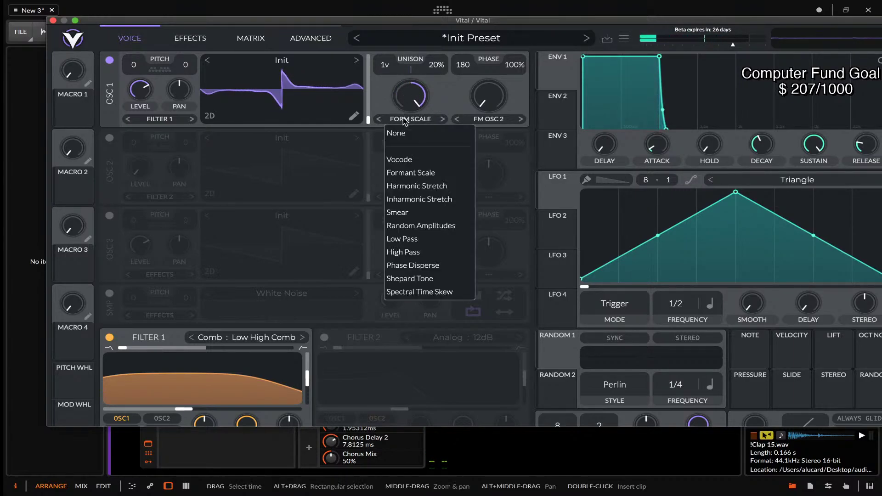
pyautogui.click(423, 185)
pyautogui.moveTo(424, 175); pyautogui.dragTo(412, 112)
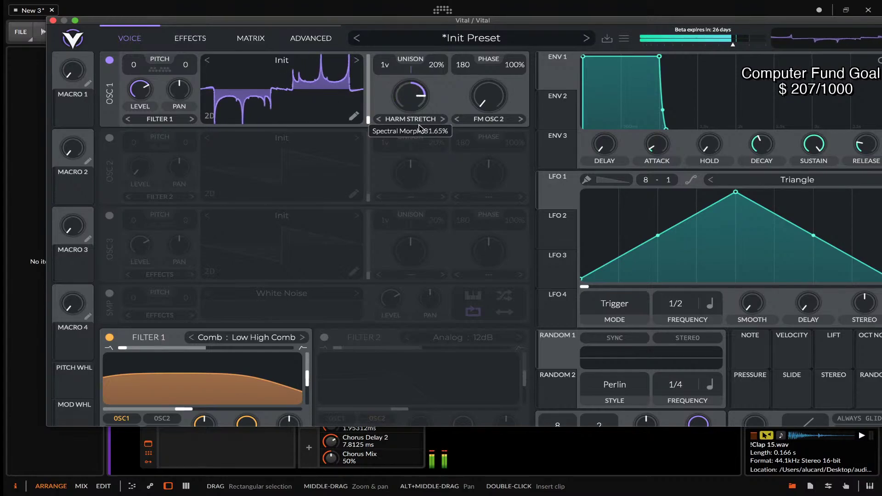
pyautogui.moveTo(418, 105)
pyautogui.mouseDown()
pyautogui.moveTo(420, 157)
pyautogui.moveTo(421, 108)
pyautogui.mouseUp()
# Change Osc 1's spectral morph to Inharmonic Stretch and vary its amount.
pyautogui.click(410, 118)
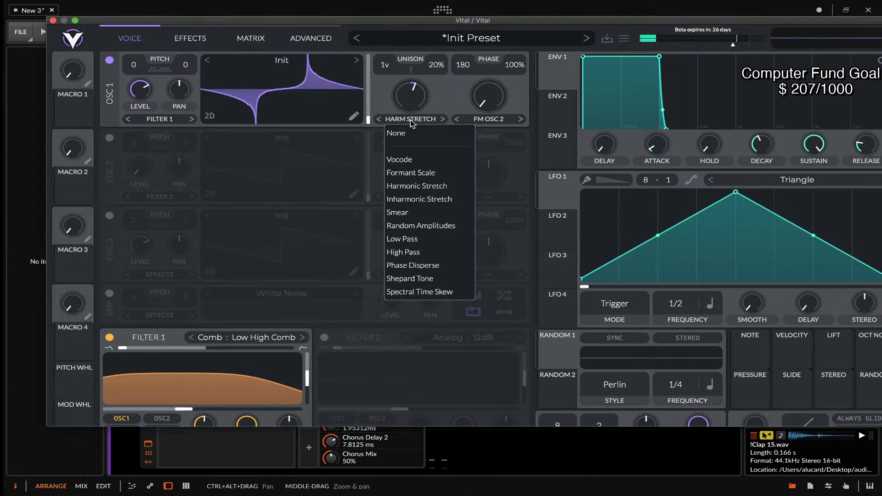
pyautogui.click(449, 201)
pyautogui.moveTo(428, 110); pyautogui.dragTo(406, 71)
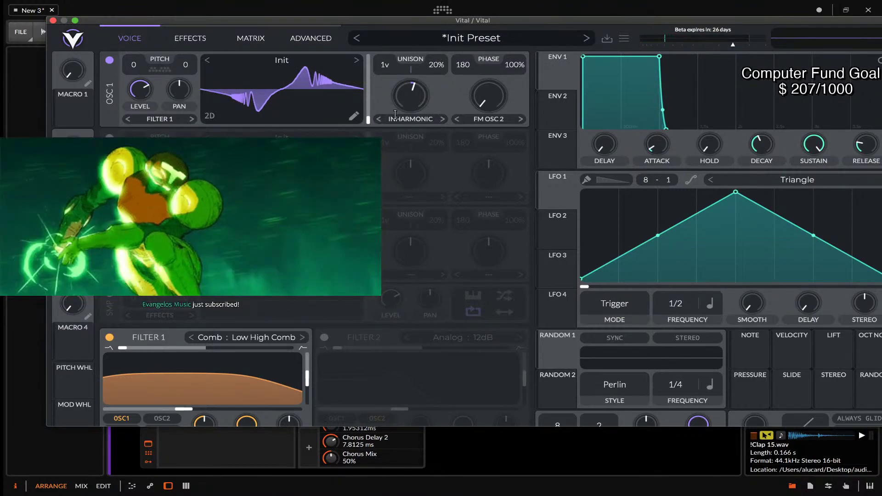
# Set Osc 1's spectral morph to Smear and lower its amount below centre.
pyautogui.click(396, 116)
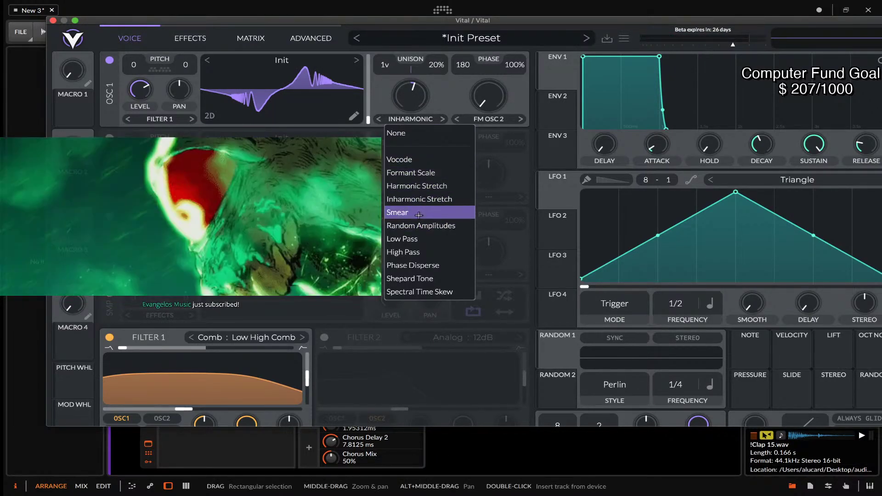
pyautogui.click(419, 213)
pyautogui.moveTo(415, 90)
pyautogui.moveTo(414, 90); pyautogui.dragTo(421, 191)
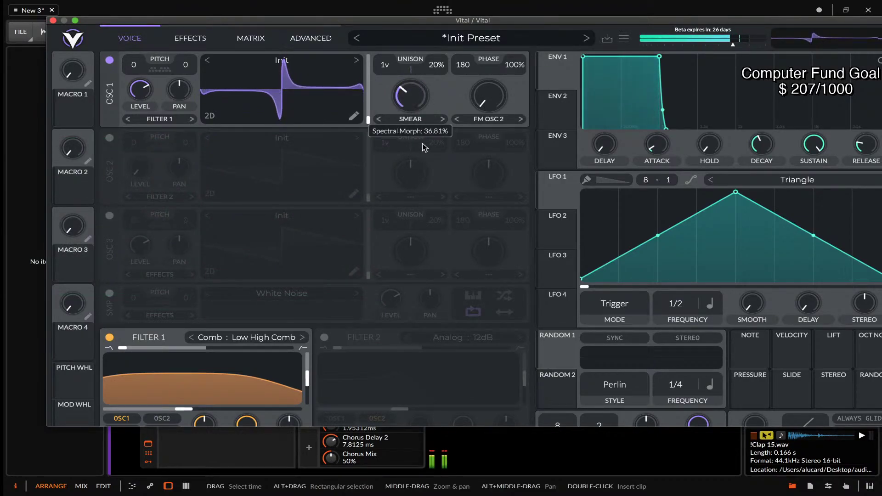
# Switch Osc 1's spectral morph to Random Amplitudes, vary its amount below centre and raise the unison to 2 voices.
pyautogui.click(411, 118)
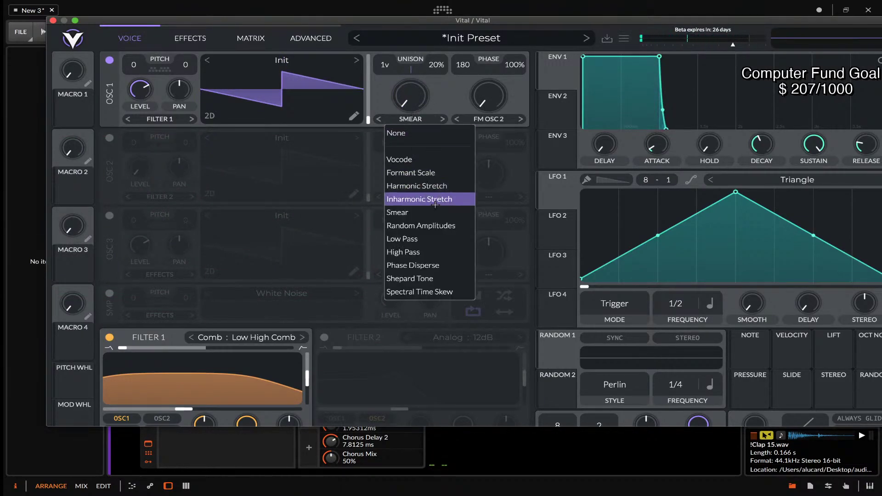
pyautogui.click(432, 225)
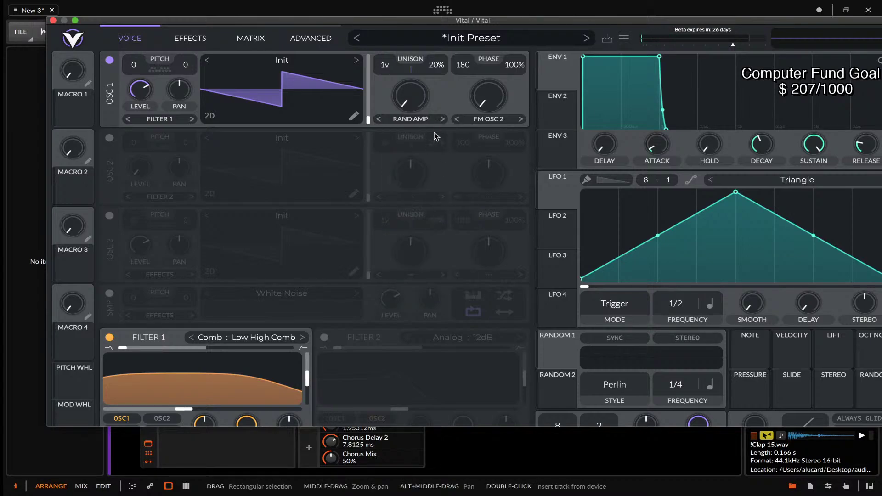
pyautogui.moveTo(412, 99)
pyautogui.mouseDown()
pyautogui.moveTo(413, 52)
pyautogui.moveTo(415, 99)
pyautogui.moveTo(411, 75)
pyautogui.moveTo(404, 114)
pyautogui.moveTo(398, 80)
pyautogui.moveTo(405, 107)
pyautogui.moveTo(403, 78)
pyautogui.moveTo(412, 103)
pyautogui.mouseUp()
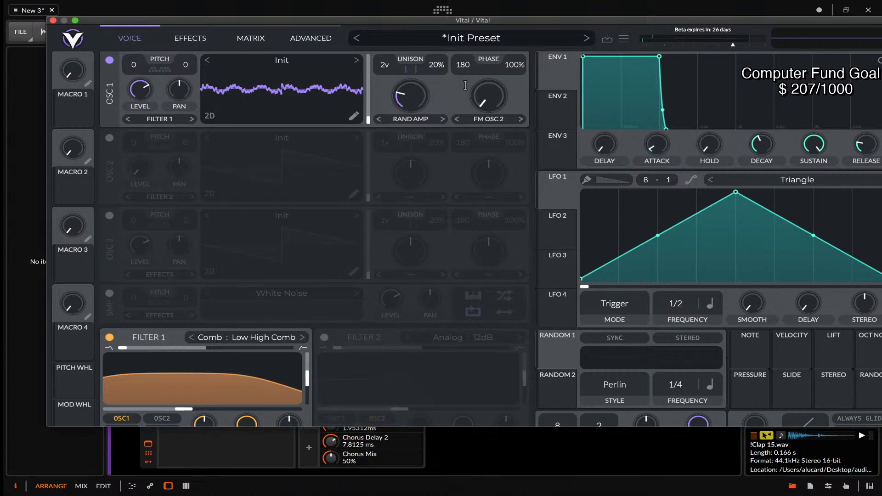
pyautogui.click(494, 118)
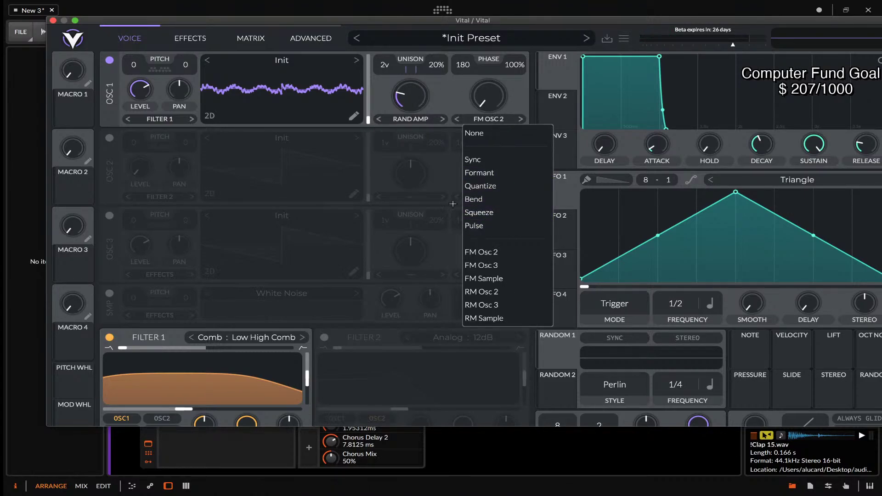
pyautogui.click(407, 96)
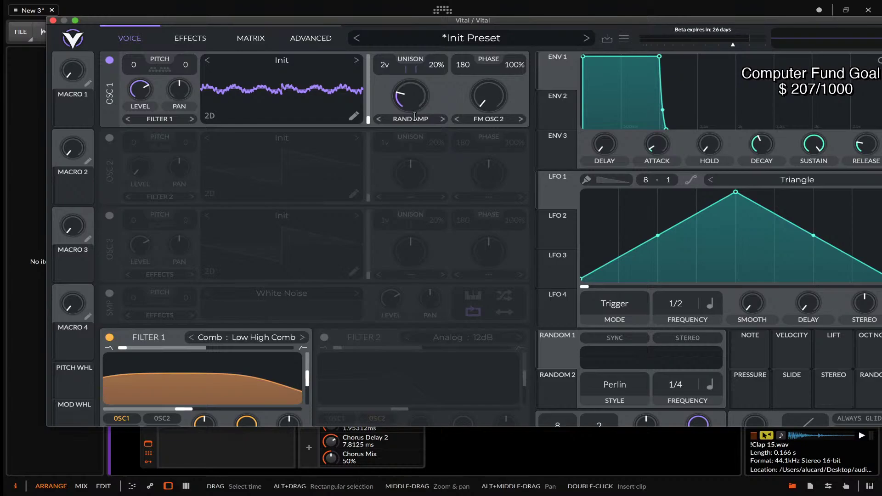
# Change Osc 1's spectral morph to Low Pass and sweep its amount, ending below centre.
pyautogui.click(416, 119)
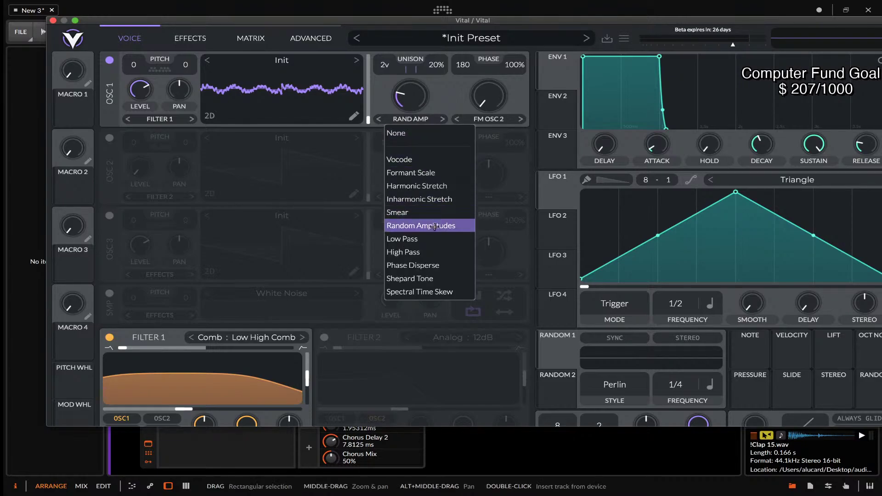
pyautogui.click(429, 238)
pyautogui.moveTo(433, 103); pyautogui.dragTo(403, 138)
# Set Osc 1's spectral morph to Phase Disperse and sweep its amount, ending at about 61%.
pyautogui.click(410, 119)
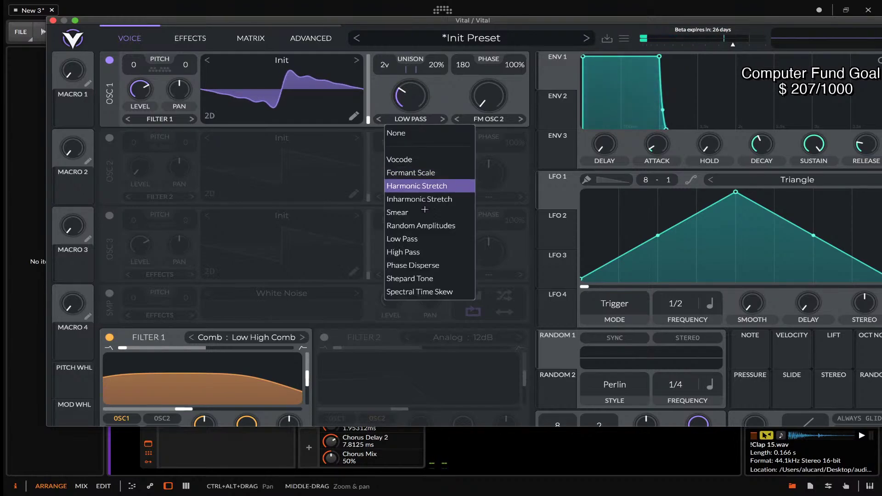
pyautogui.click(423, 265)
pyautogui.moveTo(422, 113); pyautogui.dragTo(407, 93)
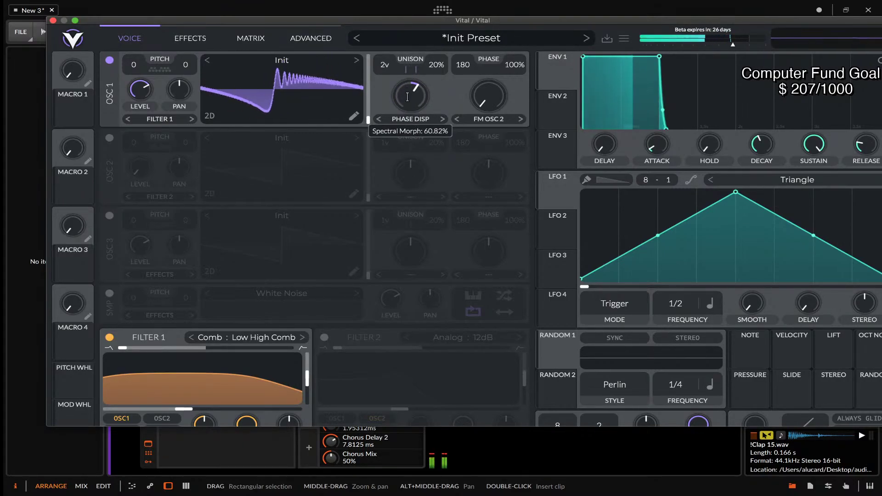
# Switch Osc 1's spectral morph to Shepard Tone and sweep its amount, ending well below centre.
pyautogui.click(411, 119)
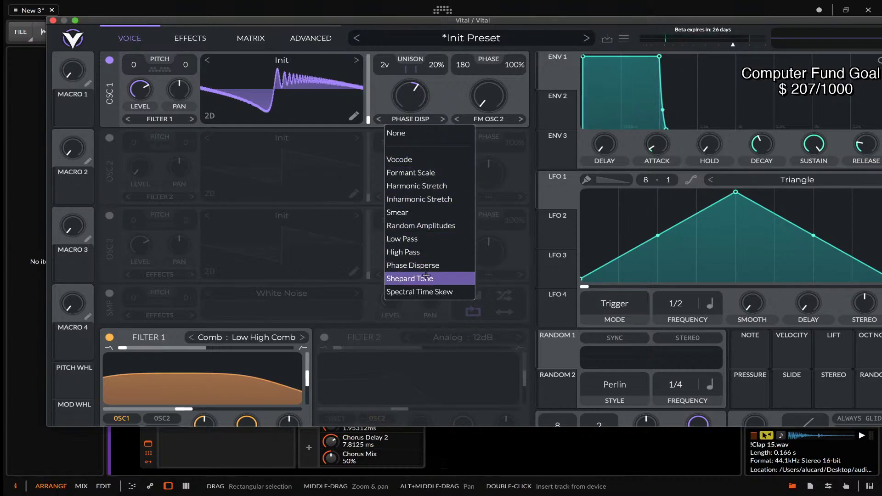
pyautogui.click(426, 278)
pyautogui.moveTo(412, 103); pyautogui.dragTo(412, 164)
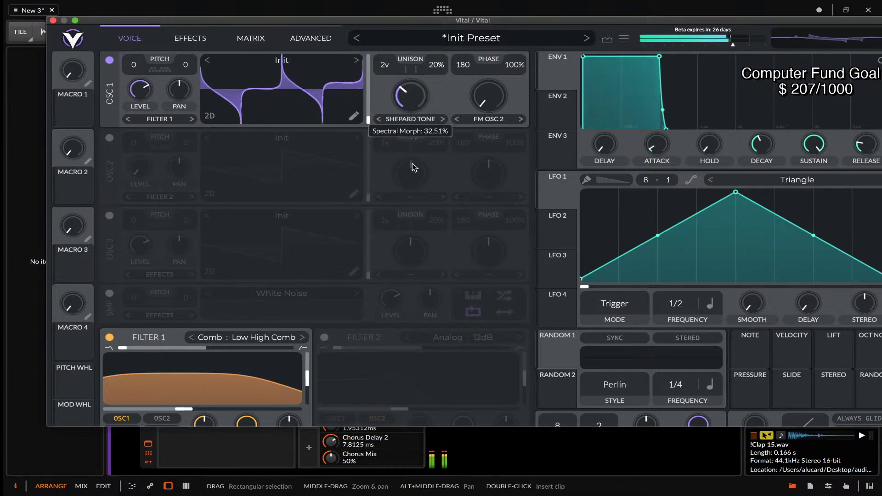
# Change Osc 1's spectral morph to Spectral Time Skew and raise its amount to the maximum.
pyautogui.click(406, 121)
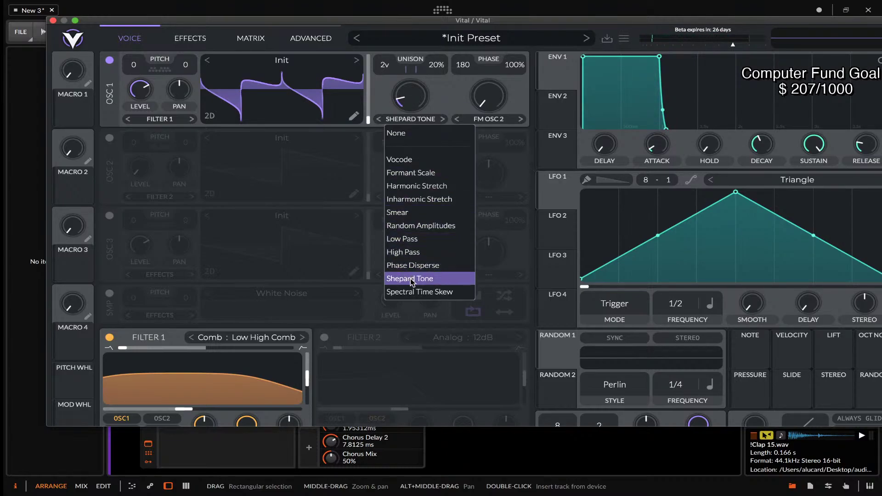
pyautogui.click(412, 293)
pyautogui.moveTo(411, 115); pyautogui.dragTo(406, 27)
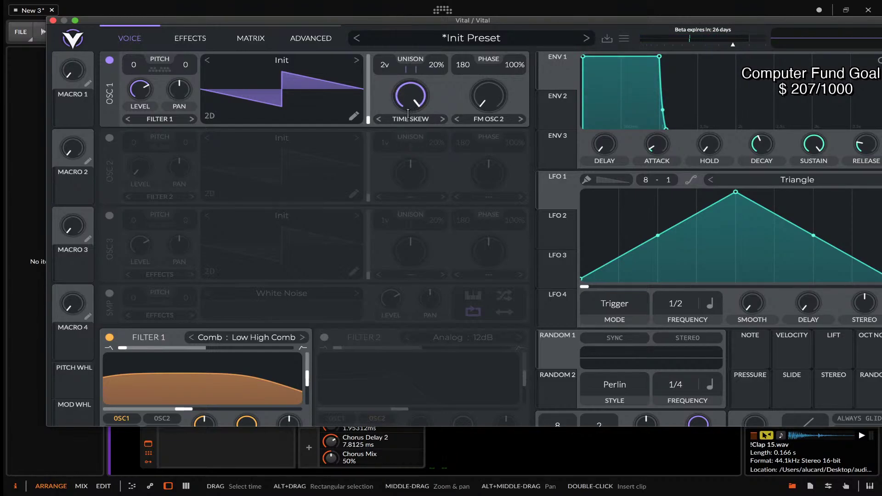
pyautogui.click(403, 117)
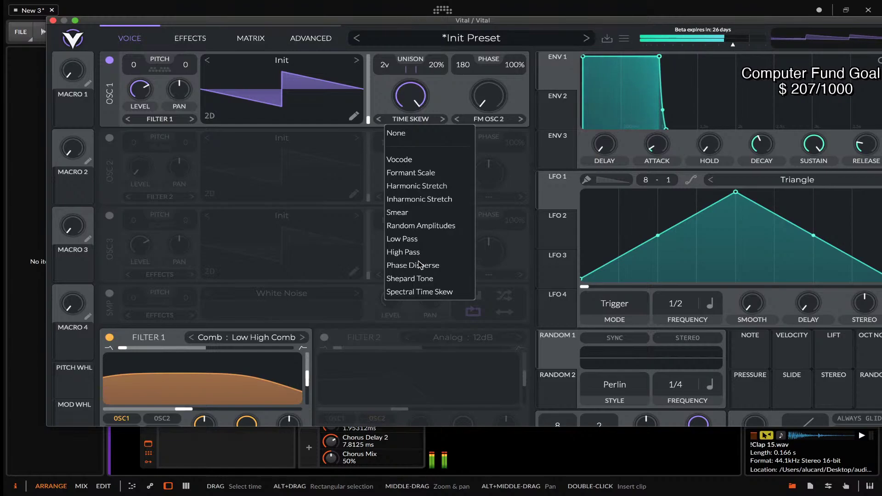
pyautogui.click(497, 107)
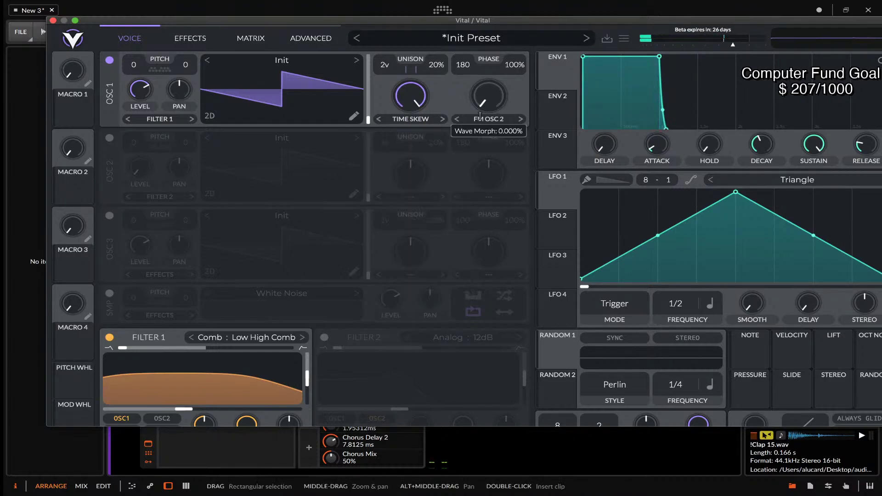
# Enable Osc 2 and try moving the wavetable frame of Osc 1.
pyautogui.click(110, 138)
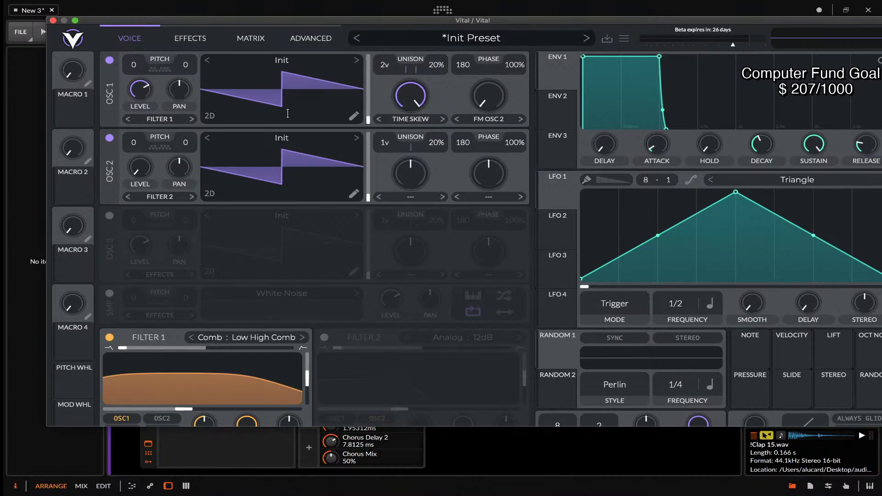
pyautogui.rightClick(367, 114)
pyautogui.click(286, 105)
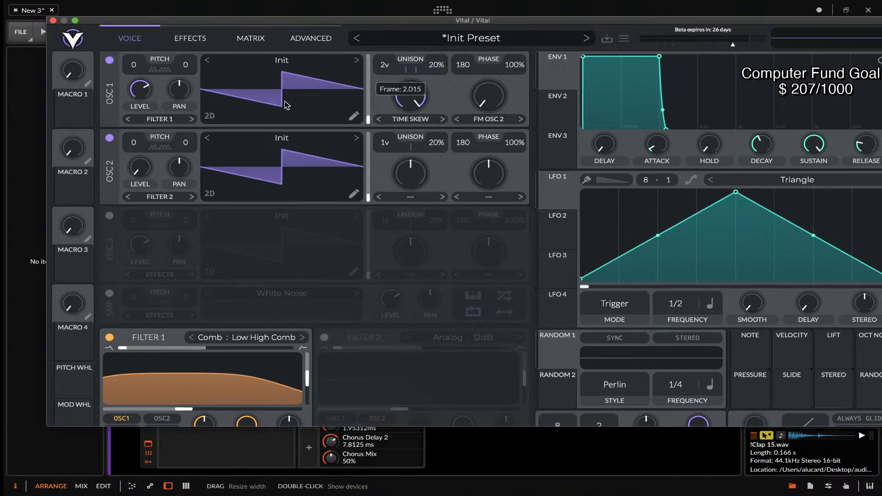
pyautogui.rightClick(285, 105)
pyautogui.click(286, 105)
# Load the Basic Shapes wavetable into Osc 1 and close the wavetable browser.
pyautogui.click(278, 62)
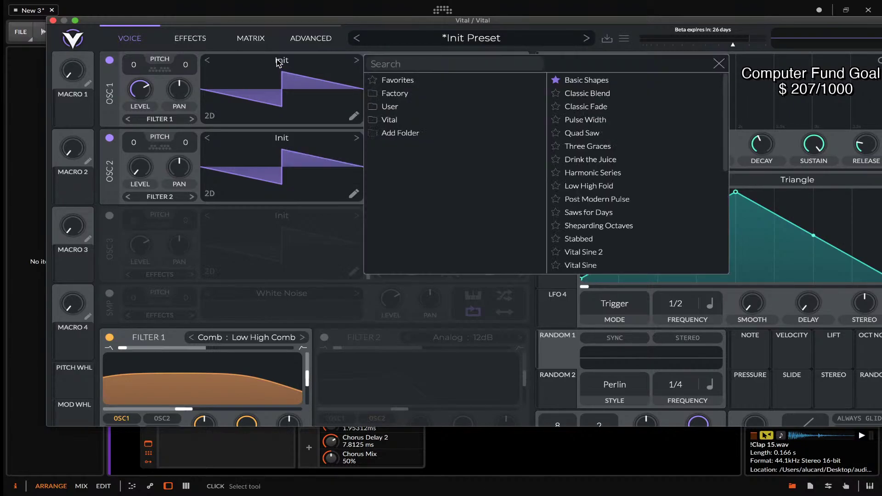
pyautogui.click(597, 81)
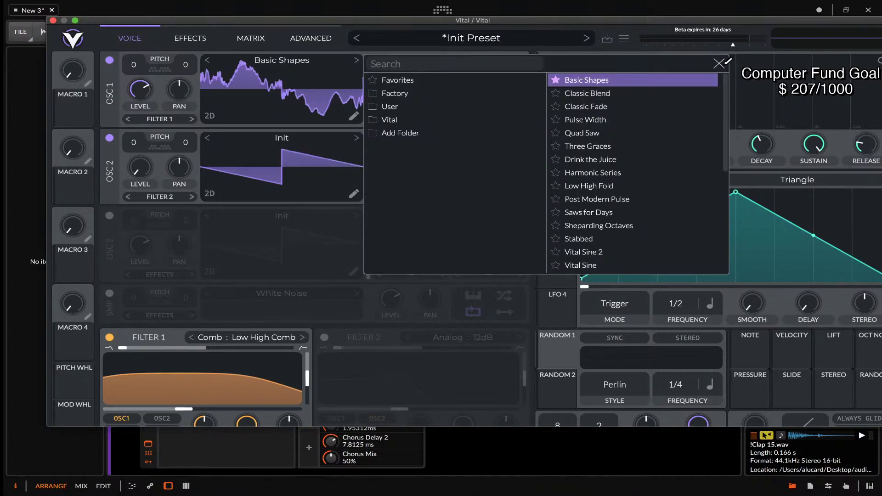
pyautogui.click(722, 64)
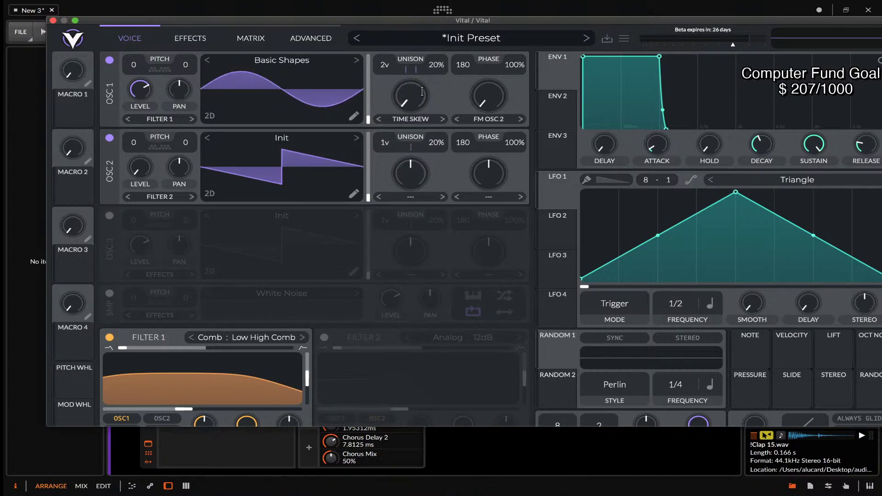
# Vary Osc 1's Time Skew and FM Osc 2 amounts together, ending with both near centre.
pyautogui.moveTo(409, 101); pyautogui.dragTo(439, 91)
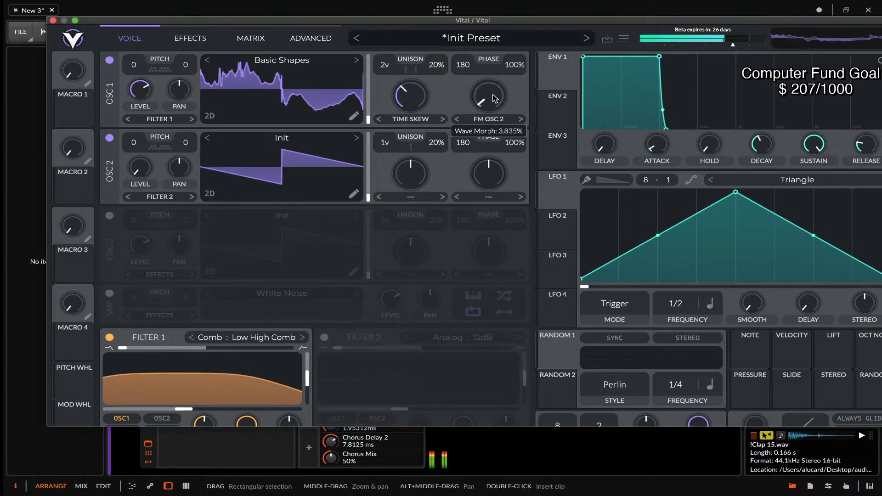
pyautogui.moveTo(491, 62); pyautogui.dragTo(489, 53)
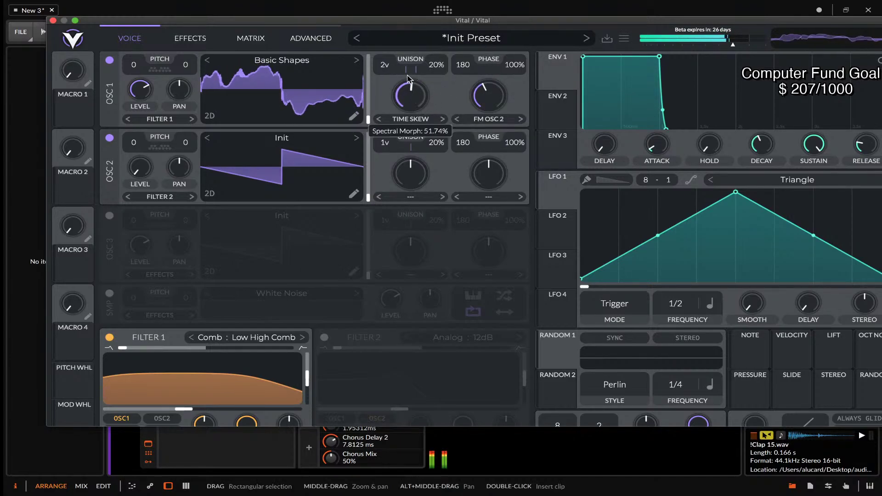
pyautogui.moveTo(404, 60); pyautogui.dragTo(404, 59)
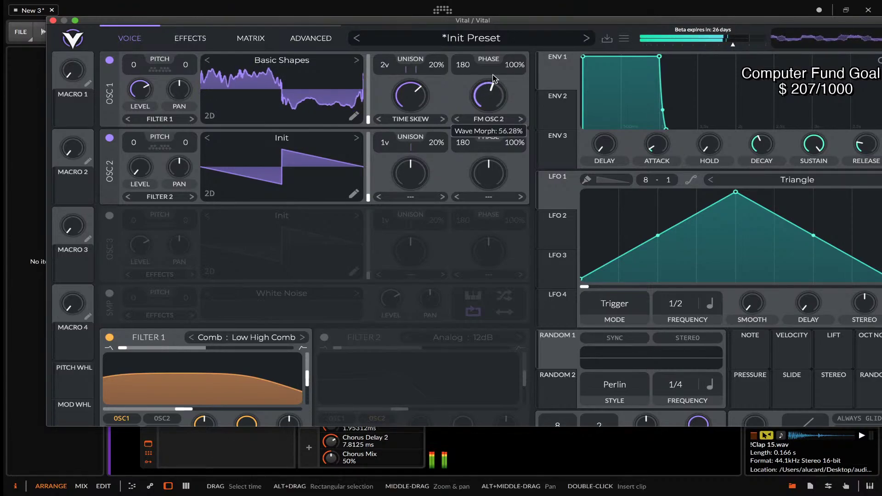
pyautogui.moveTo(409, 97); pyautogui.dragTo(409, 120)
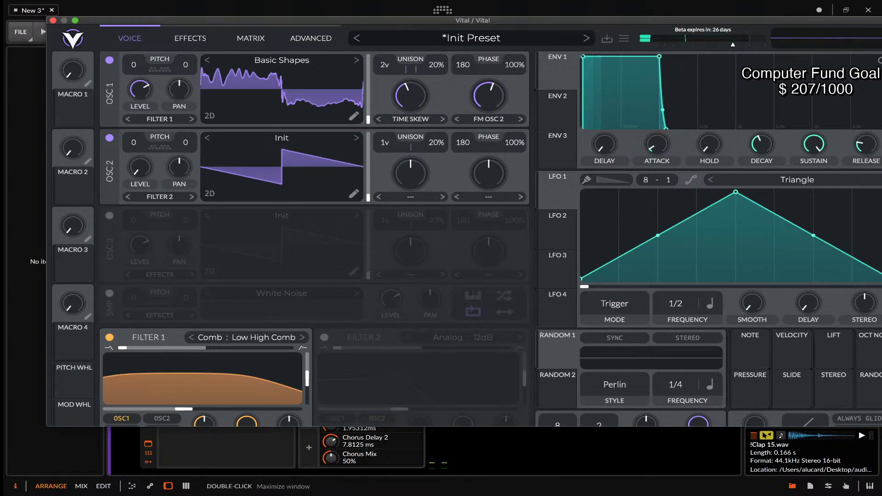
pyautogui.moveTo(411, 107)
pyautogui.mouseDown()
pyautogui.moveTo(417, 124)
pyautogui.moveTo(404, 64)
pyautogui.moveTo(422, 78)
pyautogui.moveTo(423, 95)
pyautogui.mouseUp()
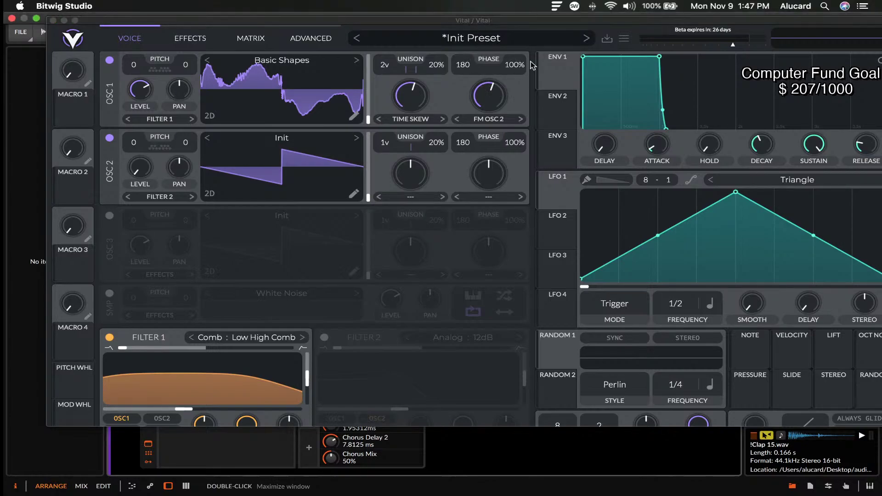
pyautogui.moveTo(486, 105)
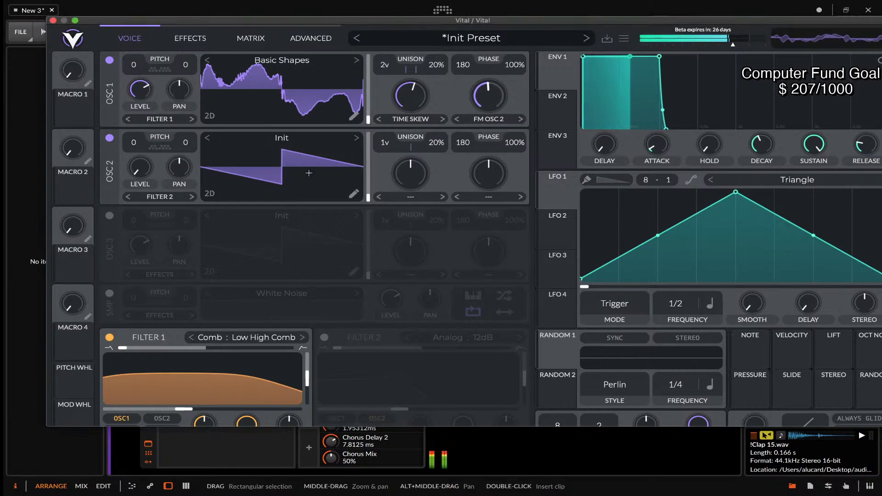
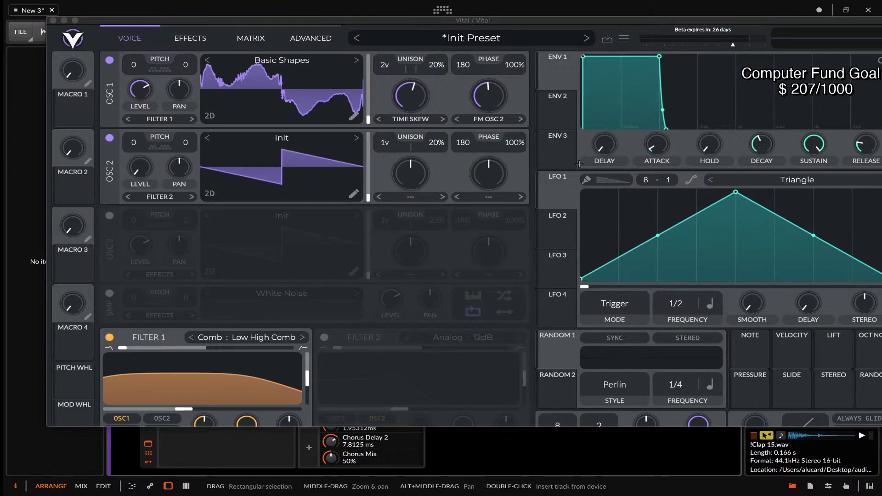
# Set Osc 2's pitch to 12 semitones and sweep Osc 1's Time Skew amount, ending at about 45%.
pyautogui.moveTo(410, 95); pyautogui.dragTo(389, 135)
pyautogui.moveTo(134, 142); pyautogui.dragTo(135, 77)
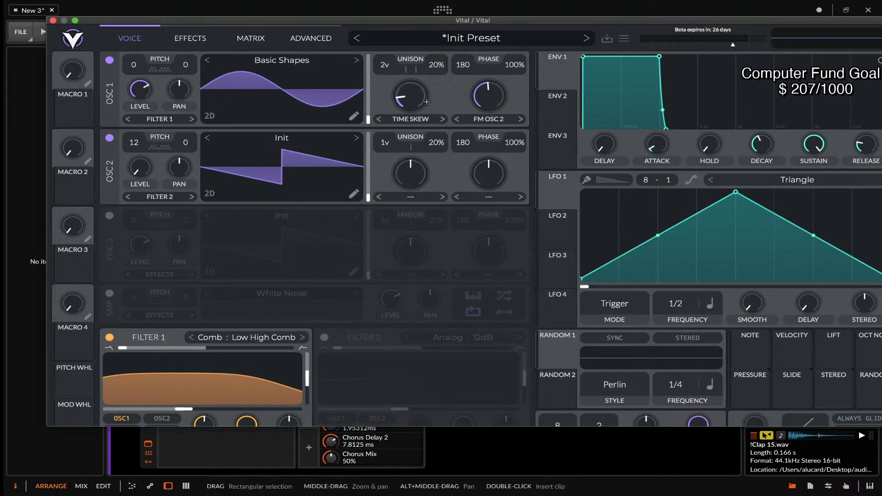
pyautogui.moveTo(415, 99); pyautogui.dragTo(416, 75)
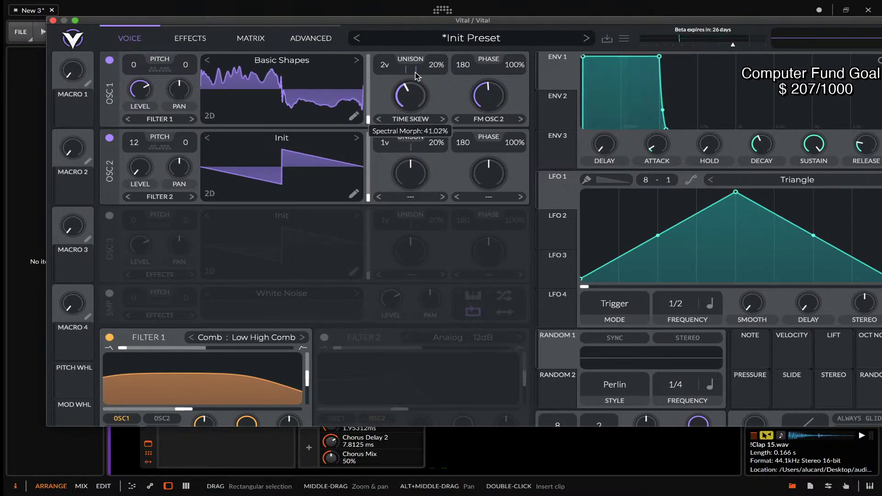
pyautogui.moveTo(416, 75); pyautogui.dragTo(419, 71)
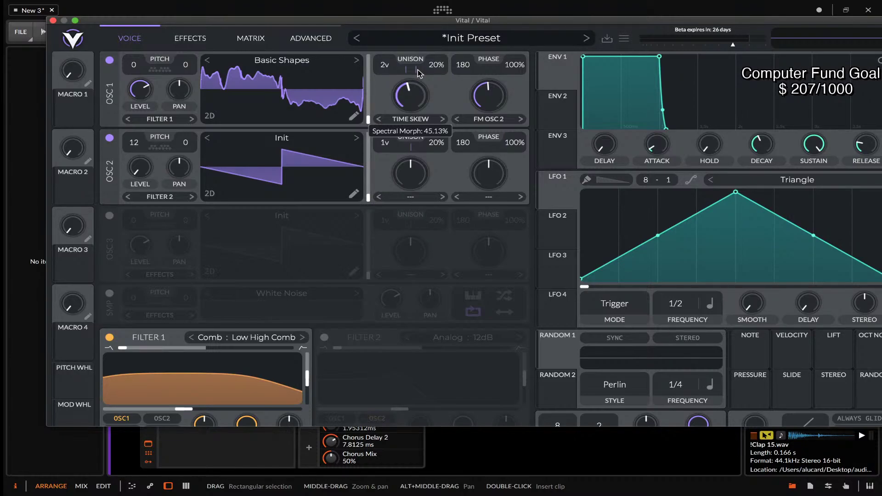
pyautogui.moveTo(417, 70); pyautogui.dragTo(418, 69)
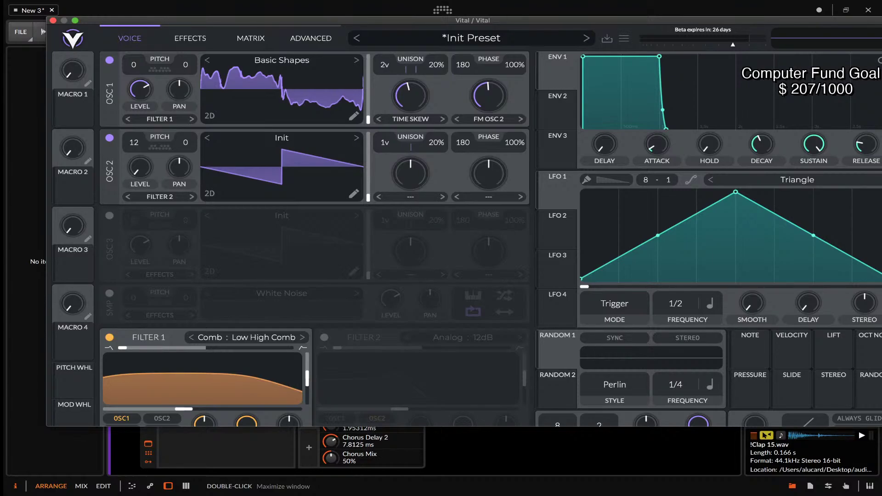
# Look over the effects page and the empty modulation matrix, then return to the voice page.
pyautogui.click(191, 38)
pyautogui.click(245, 39)
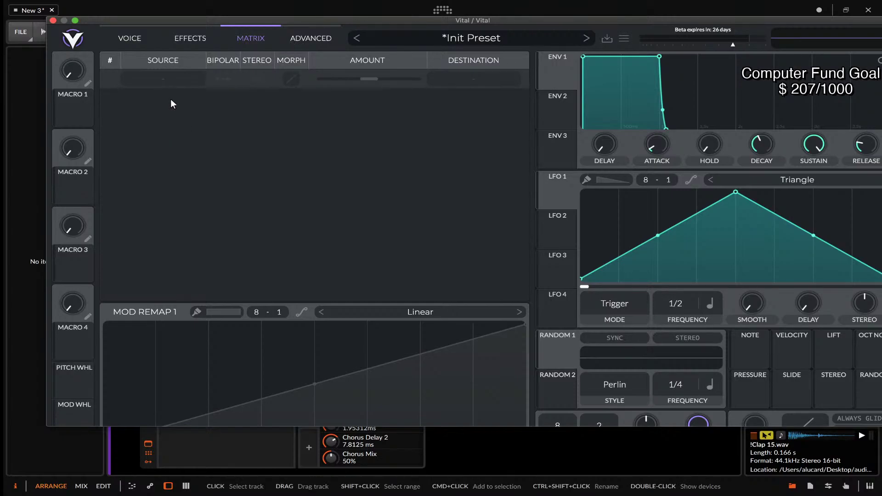
pyautogui.click(159, 78)
pyautogui.click(268, 60)
pyautogui.click(131, 39)
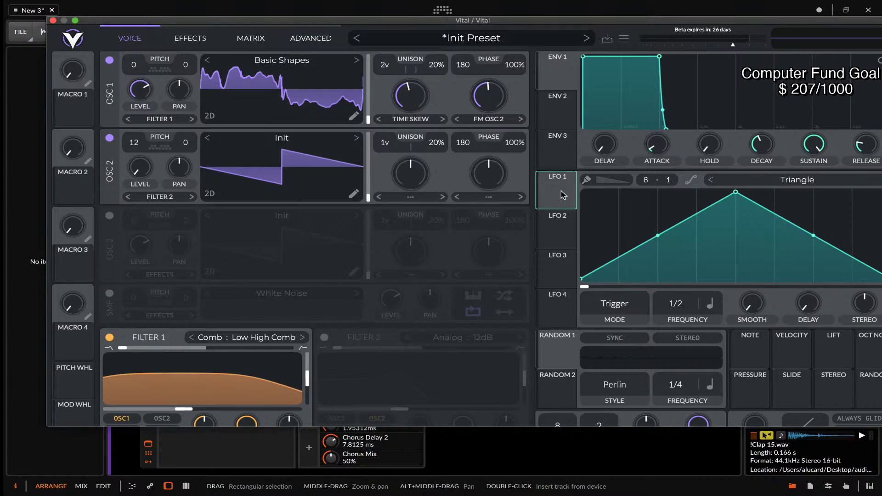
# Modulate Osc 1's Time Skew amount with LFO 1 and reshape its remap curve into a four-point zigzag, deepening the first dip.
pyautogui.moveTo(547, 202); pyautogui.dragTo(414, 107)
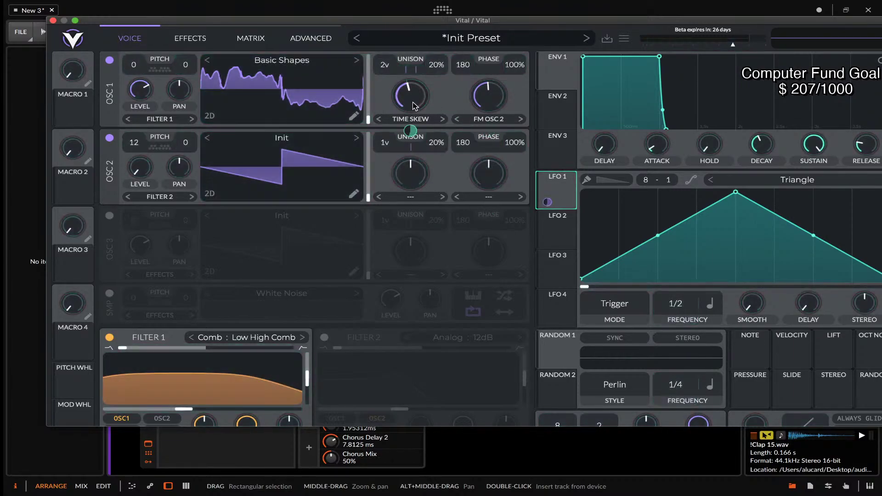
pyautogui.click(251, 37)
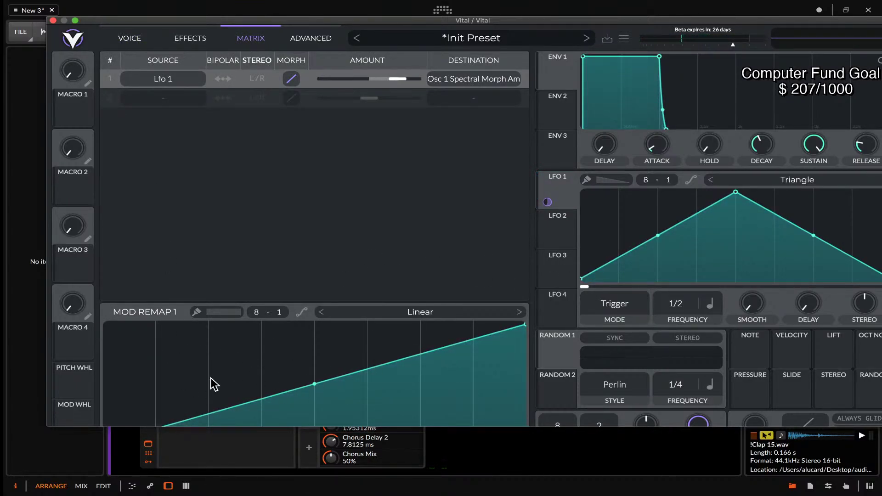
pyautogui.doubleClick(165, 340)
pyautogui.doubleClick(220, 401)
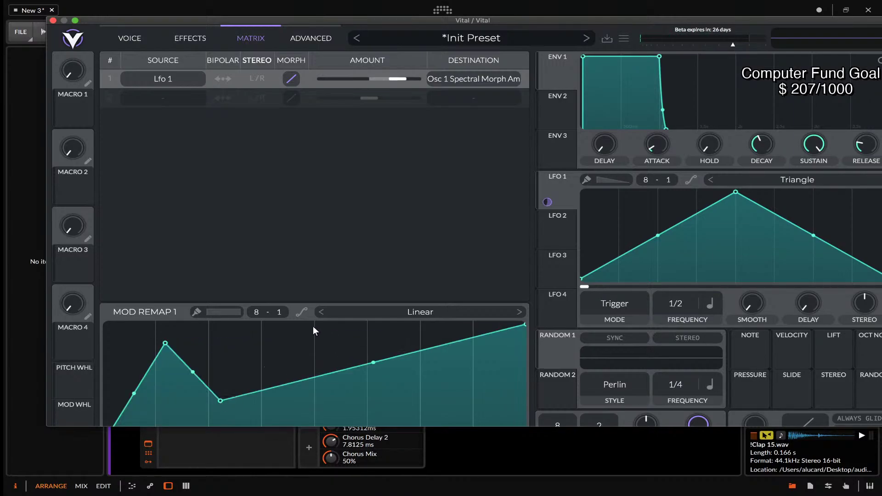
pyautogui.doubleClick(302, 334)
pyautogui.doubleClick(373, 401)
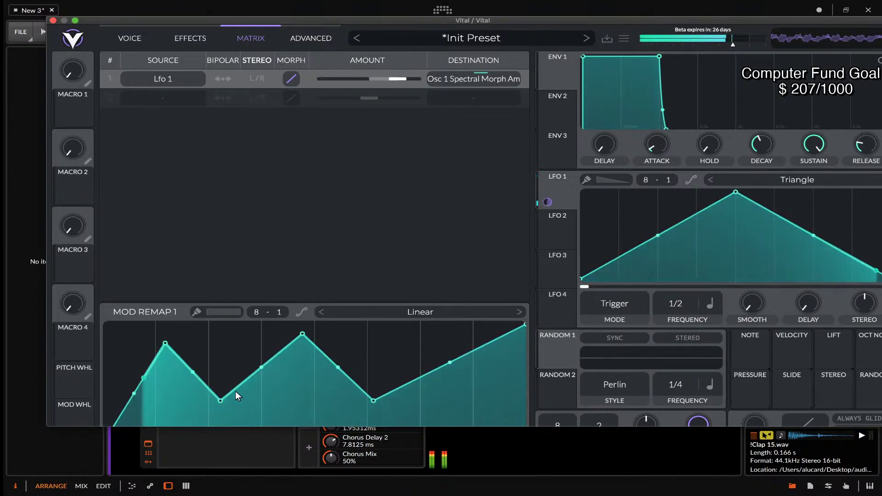
pyautogui.moveTo(221, 400); pyautogui.dragTo(219, 422)
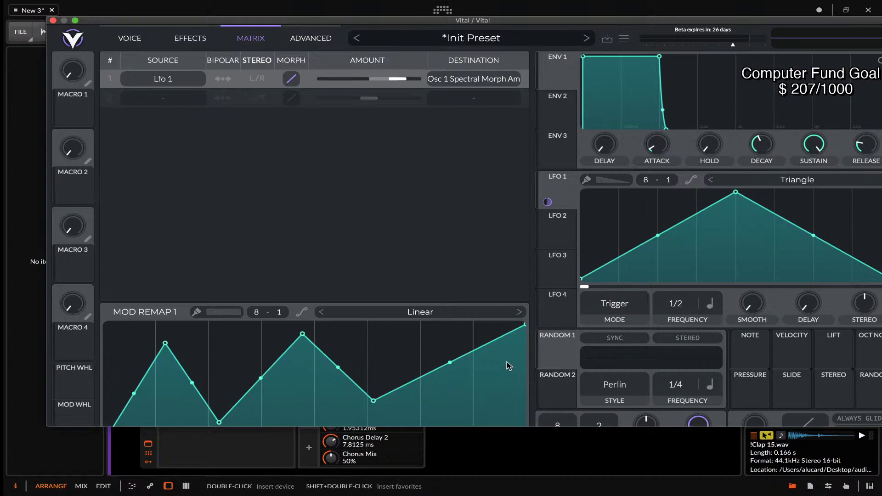
# Look over the Advanced page's unison, voice, oversampling and analysis options, resizing and moving the plugin window to fit the whole interface.
pyautogui.click(310, 38)
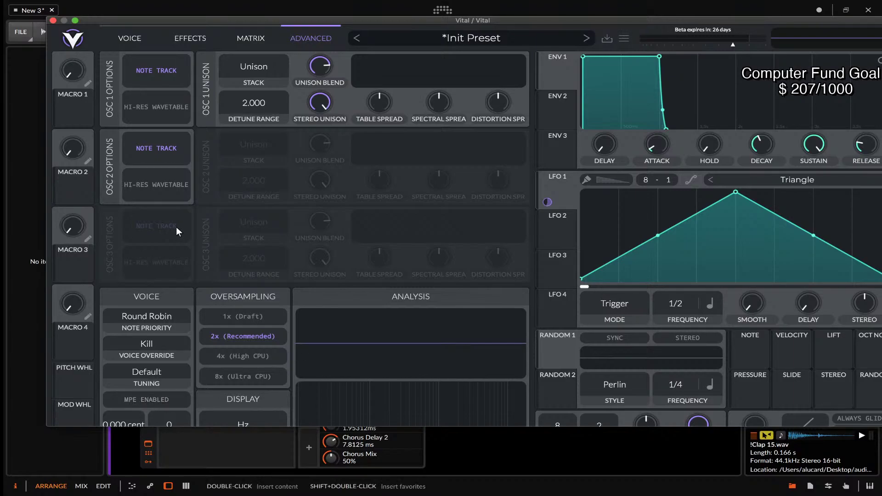
pyautogui.click(129, 37)
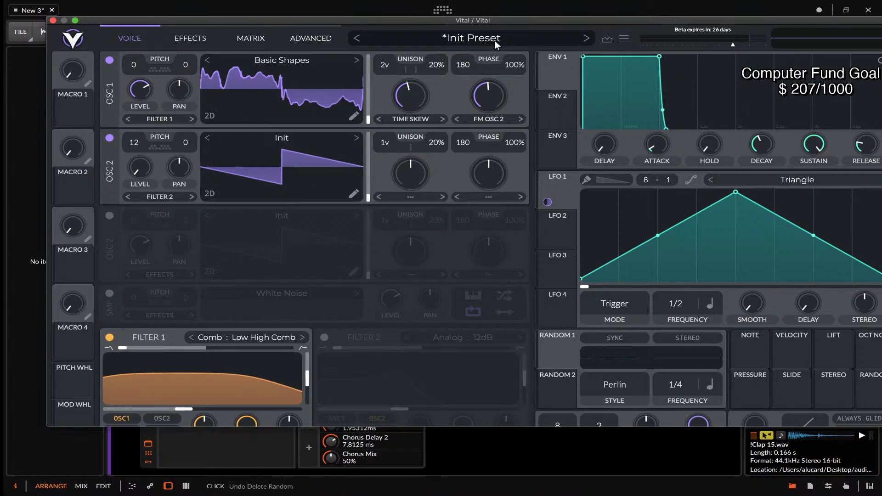
pyautogui.moveTo(525, 21); pyautogui.dragTo(507, 19)
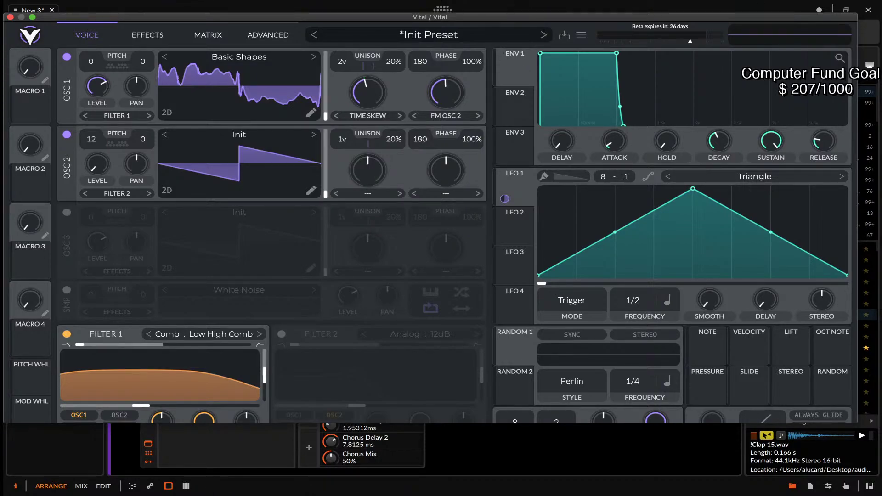
pyautogui.click(268, 35)
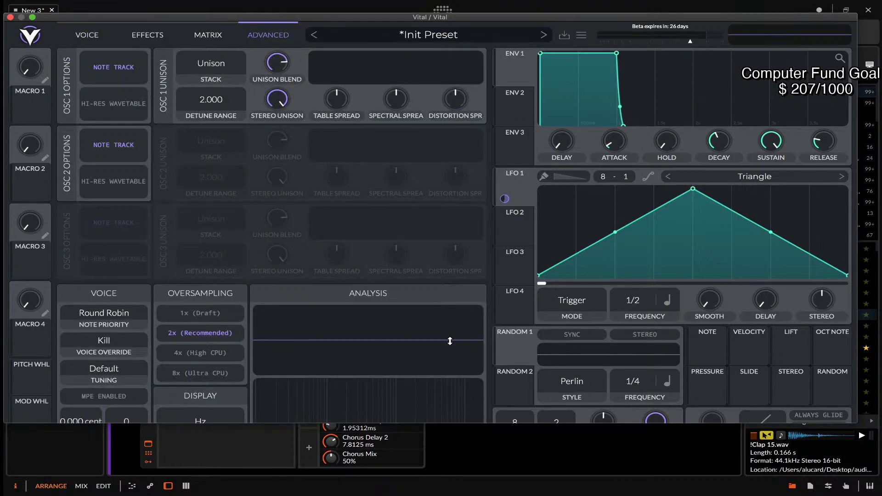
pyautogui.moveTo(855, 422); pyautogui.dragTo(825, 434)
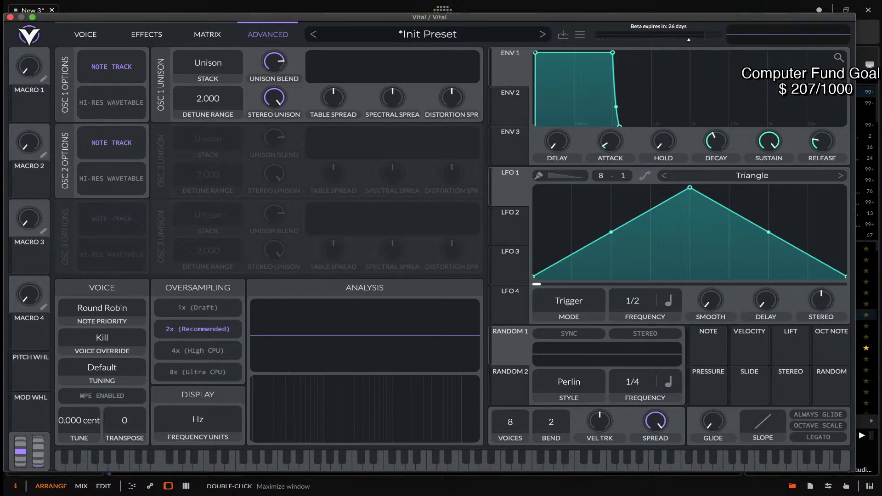
pyautogui.moveTo(58, 21); pyautogui.dragTo(110, 40)
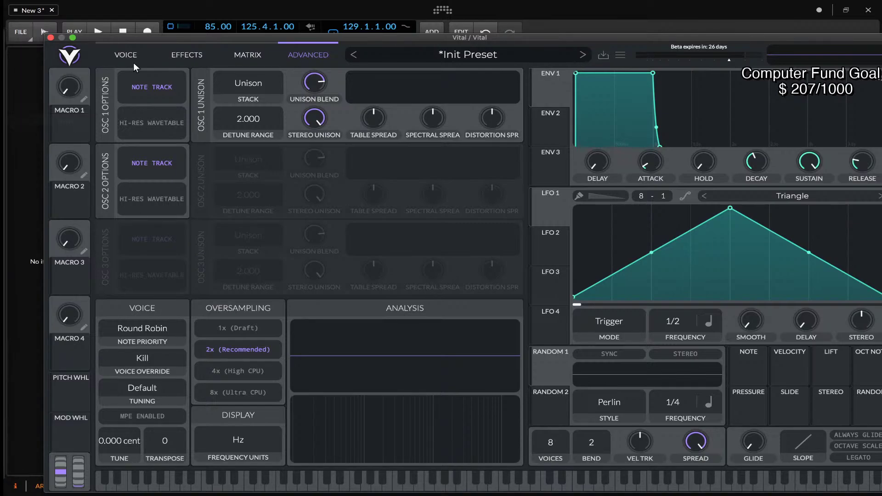
# Check the modulation matrix and its available sources, and return to the voice page.
pyautogui.click(247, 56)
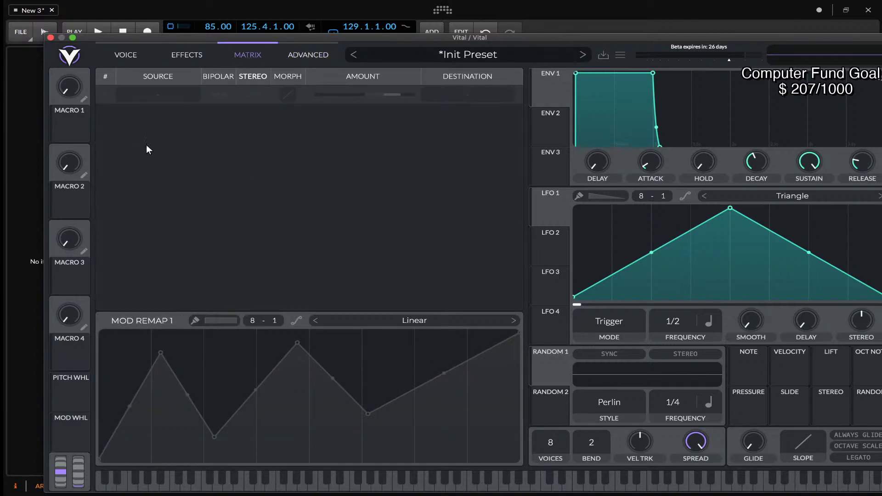
pyautogui.click(145, 97)
pyautogui.click(288, 222)
pyautogui.click(131, 56)
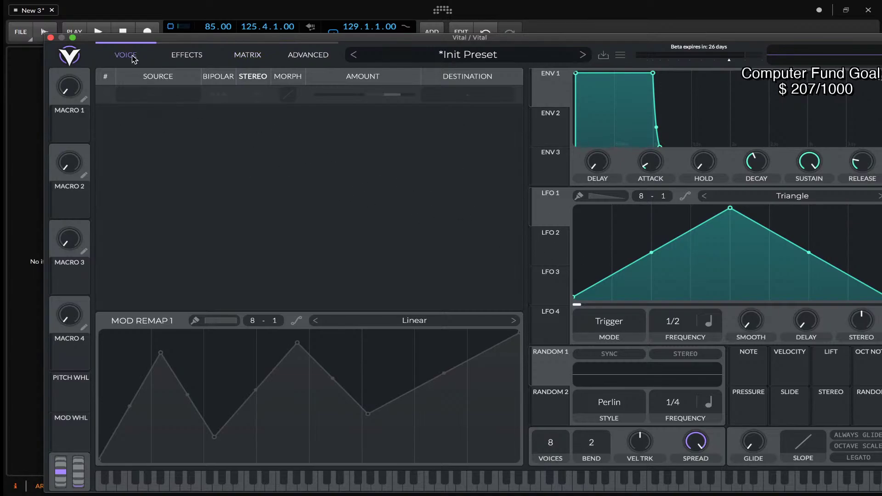
# Assign LFO 1 to Osc 1's Time Skew amount and add four points to Mod Remap 1, alternating peaks and dips.
pyautogui.moveTo(551, 209); pyautogui.dragTo(398, 114)
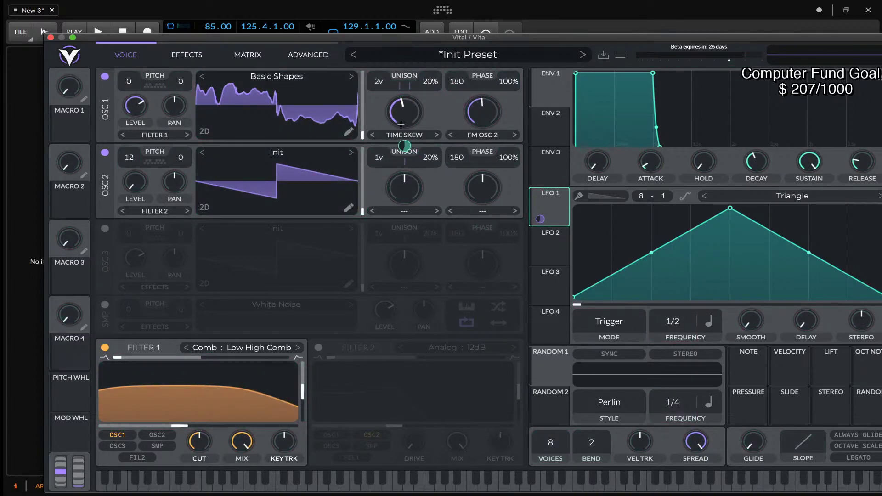
pyautogui.click(248, 55)
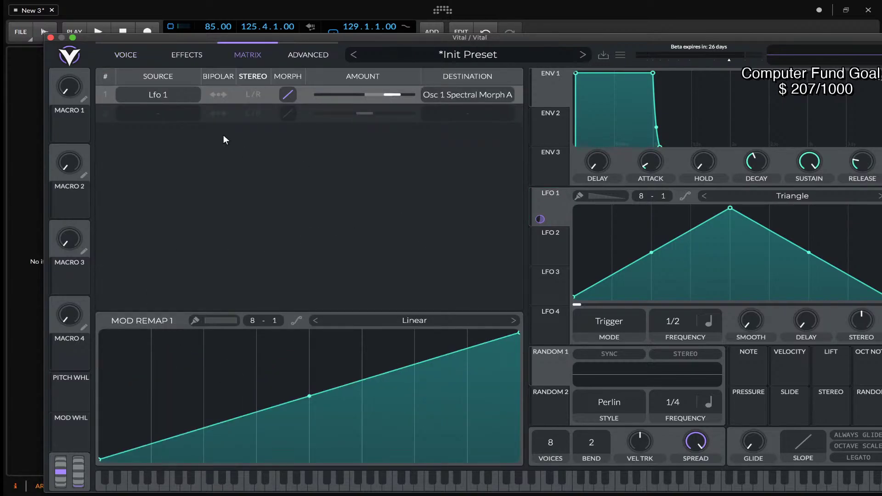
pyautogui.click(130, 111)
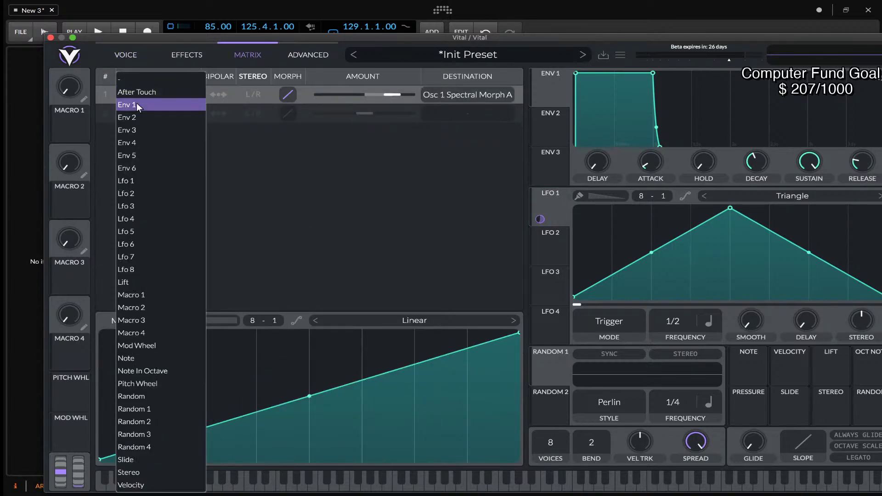
pyautogui.click(232, 90)
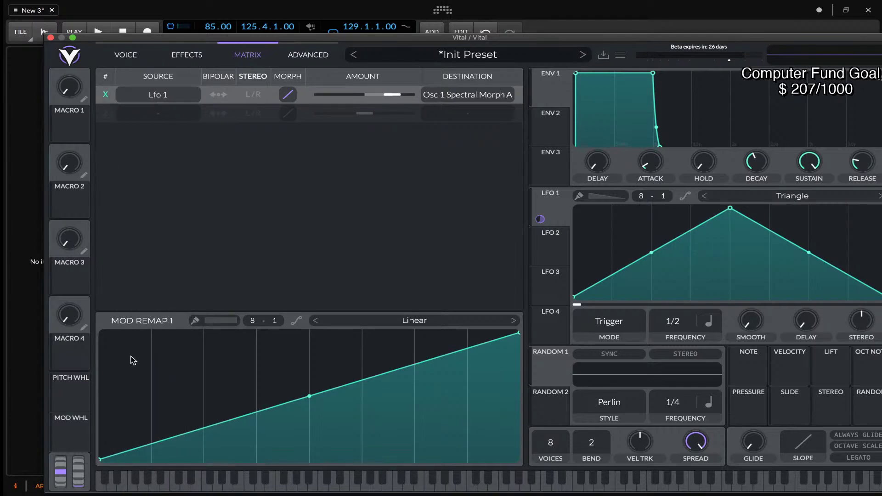
pyautogui.doubleClick(134, 383)
pyautogui.doubleClick(219, 438)
pyautogui.doubleClick(323, 356)
pyautogui.doubleClick(440, 436)
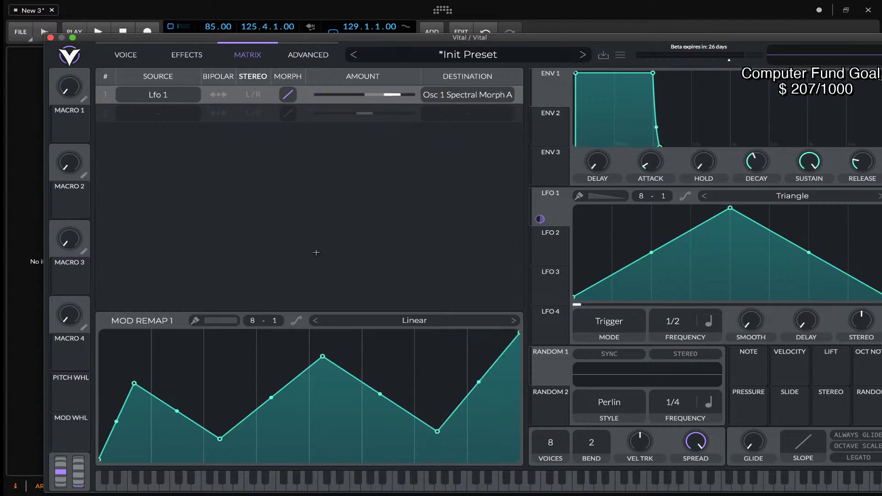
# Add a modulation route to Osc 2's Distortion Amount and set its source in the matrix to Env 2.
pyautogui.click(125, 54)
pyautogui.moveTo(540, 219); pyautogui.dragTo(494, 197)
pyautogui.click(187, 54)
pyautogui.click(247, 56)
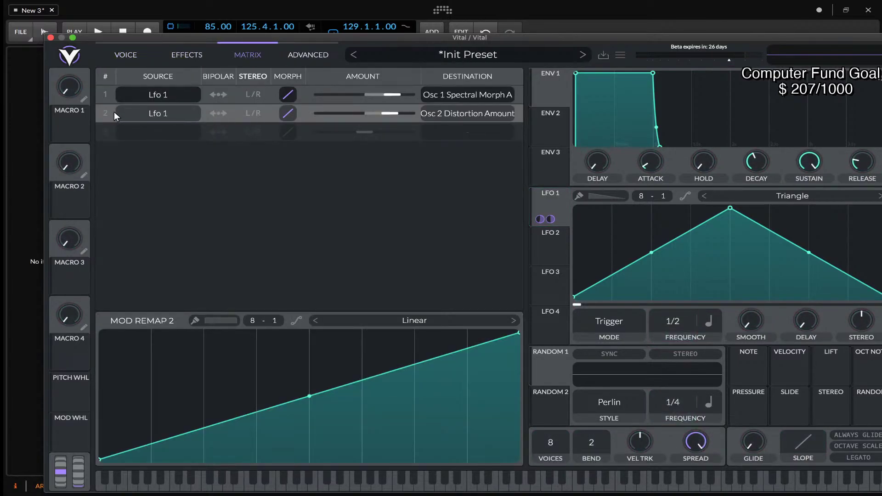
pyautogui.click(129, 114)
pyautogui.click(168, 114)
# Add four alternating high and low points to the Env 2 route's remap curve.
pyautogui.doubleClick(133, 348)
pyautogui.doubleClick(248, 446)
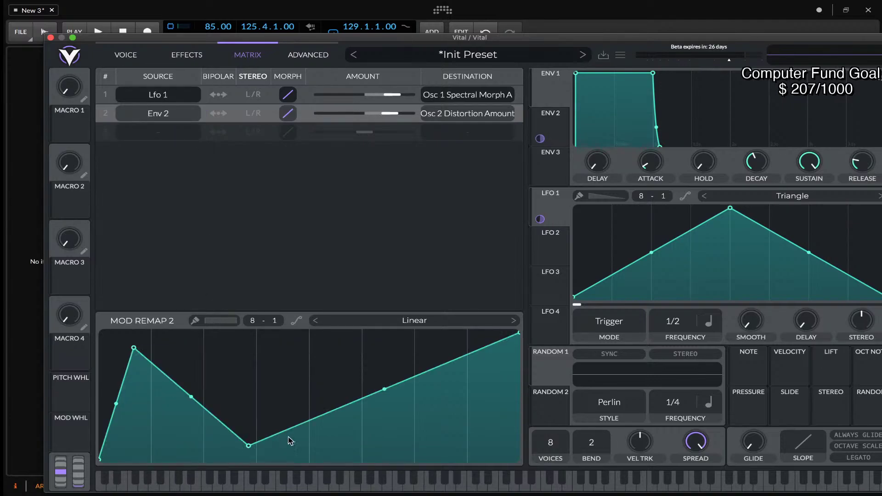
pyautogui.doubleClick(313, 361)
pyautogui.doubleClick(388, 411)
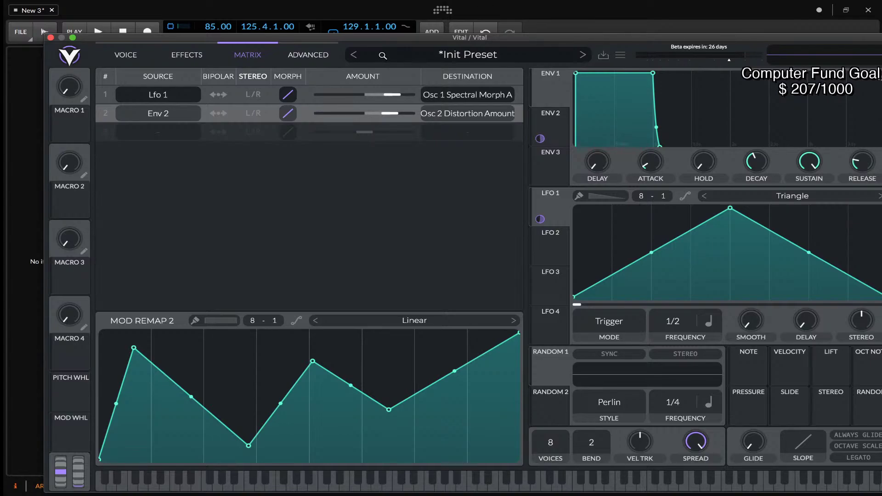
# Load the !Clap 19 sample from the Bitwig browser into Osc 1 as its wavetable, moving the plugin window aside for access.
pyautogui.moveTo(374, 37); pyautogui.dragTo(226, 39)
pyautogui.click(121, 58)
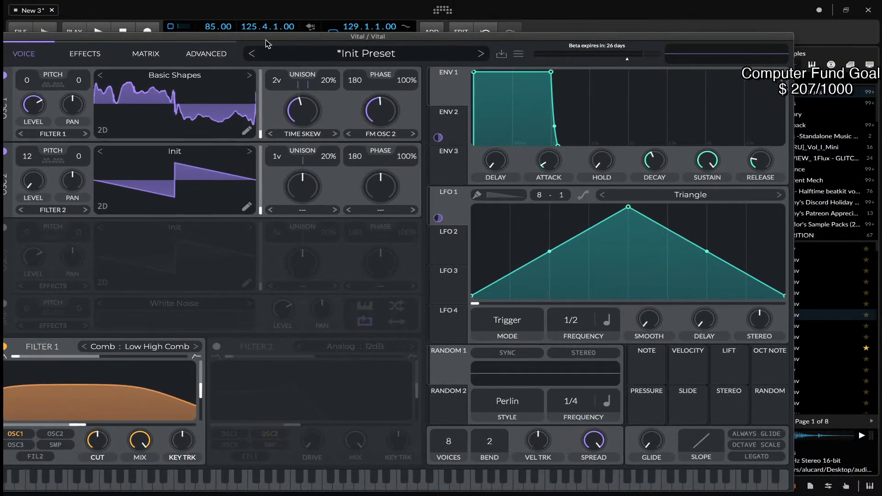
pyautogui.click(818, 269)
pyautogui.click(824, 357)
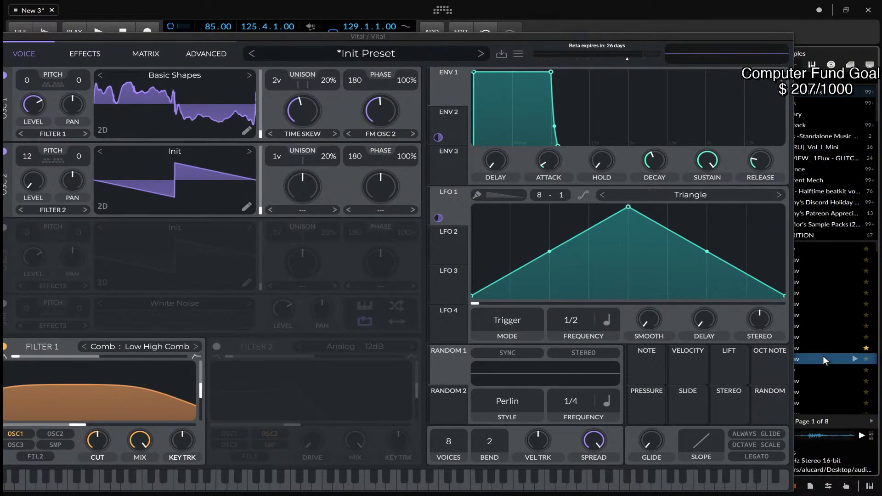
pyautogui.moveTo(824, 355); pyautogui.dragTo(180, 121)
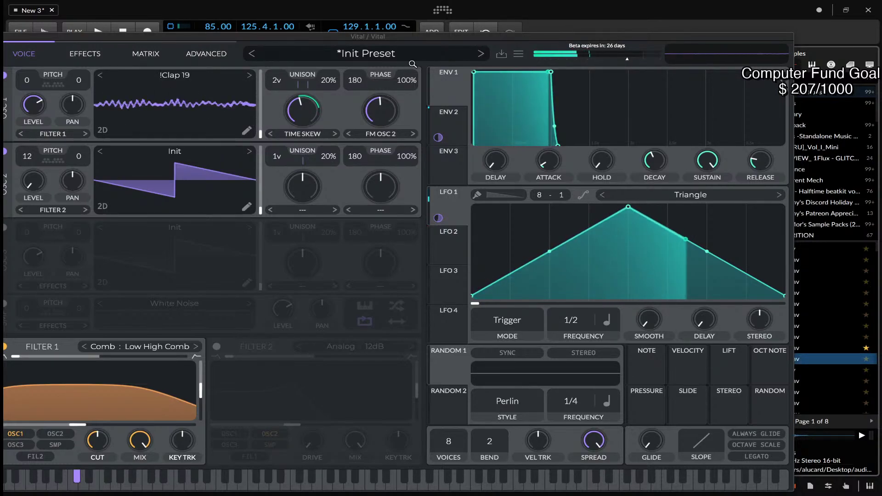
# Initialize the preset and reposition the plugin window so the whole synth is visible.
pyautogui.click(519, 54)
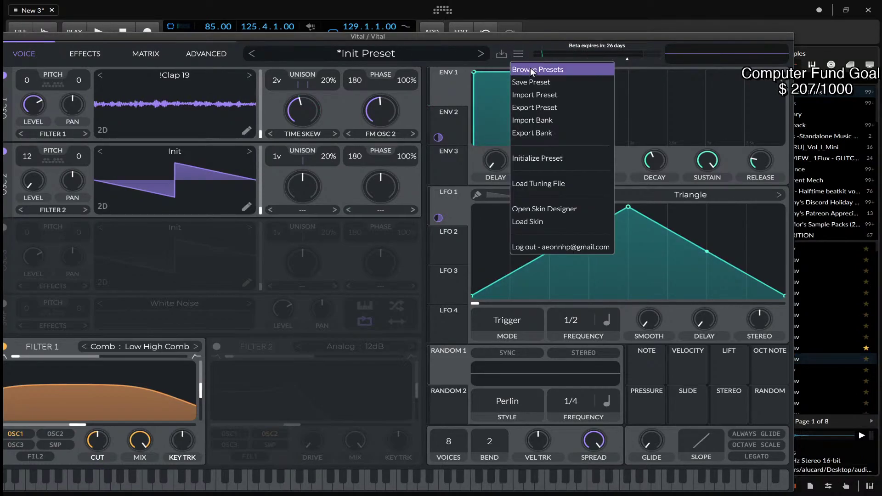
pyautogui.click(544, 158)
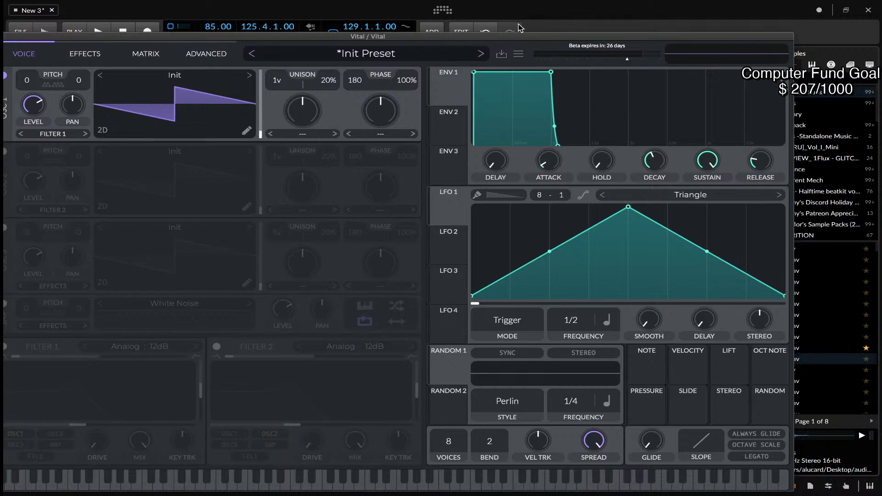
pyautogui.moveTo(476, 39); pyautogui.dragTo(543, 14)
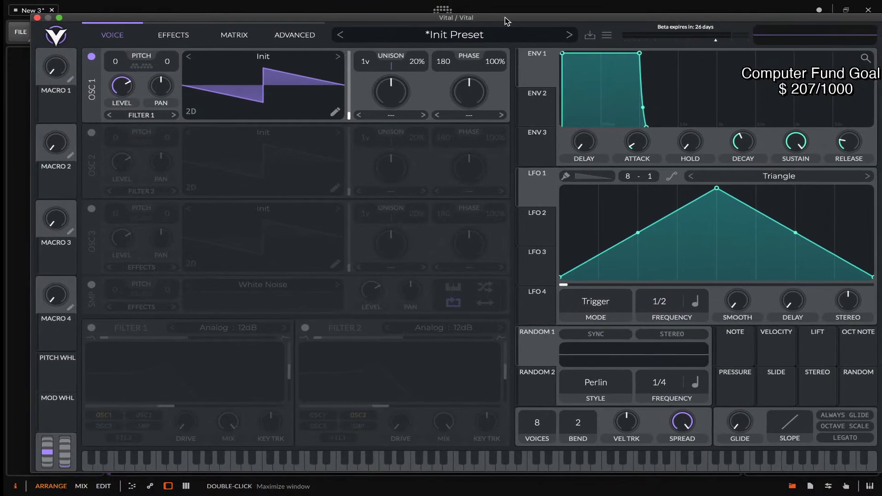
pyautogui.moveTo(506, 18); pyautogui.dragTo(483, 19)
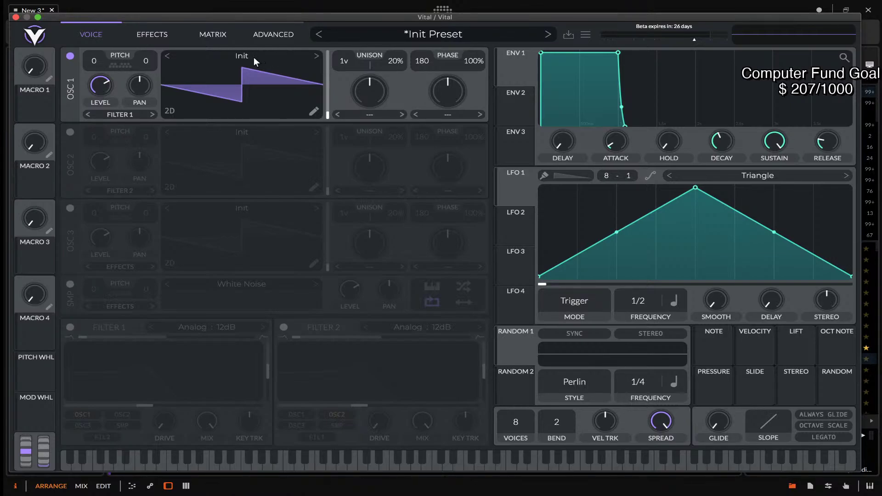
# Open Osc 1's wavetable editor and add a second Wave Source keyframe at the end of the timeline, leaving the first keyframe selected.
pyautogui.click(313, 112)
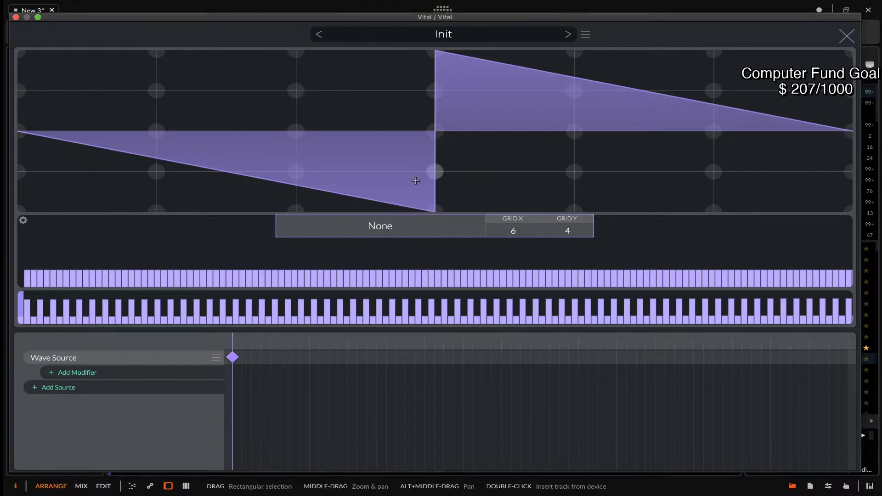
pyautogui.doubleClick(256, 357)
pyautogui.moveTo(255, 357); pyautogui.dragTo(863, 373)
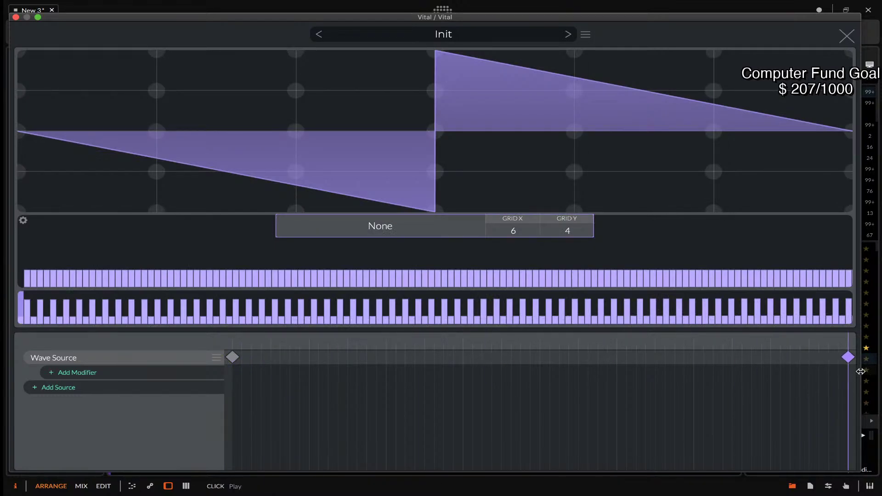
pyautogui.click(232, 357)
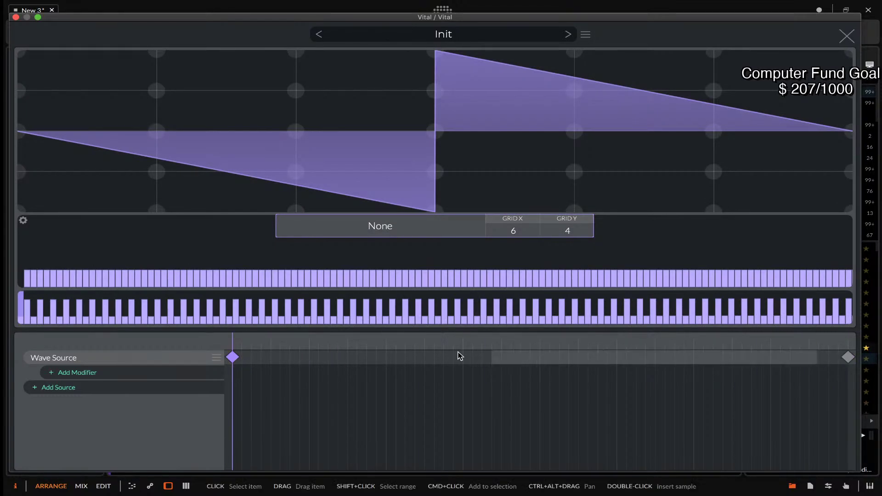
pyautogui.click(426, 354)
pyautogui.click(232, 357)
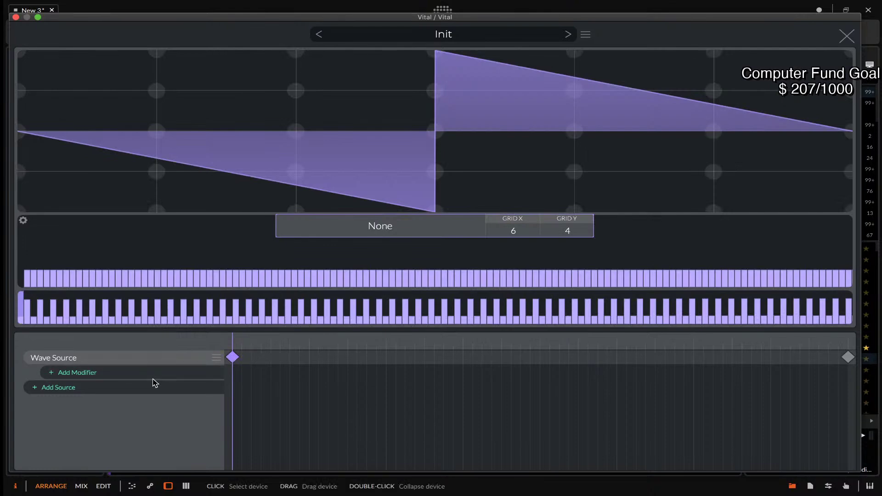
# Add a Wave Window modifier to the Wave Source, move its keyframe slightly later, and shift its left position later and right position slightly earlier.
pyautogui.click(75, 372)
pyautogui.click(76, 400)
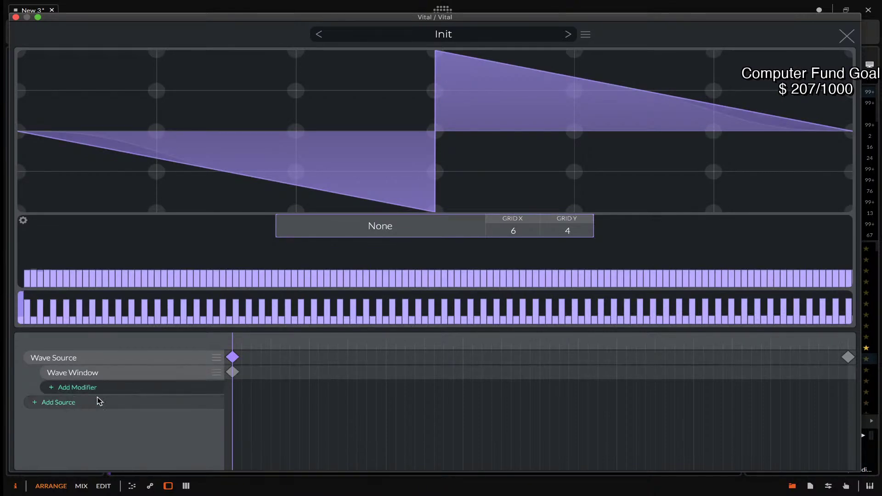
pyautogui.moveTo(233, 372); pyautogui.dragTo(304, 372)
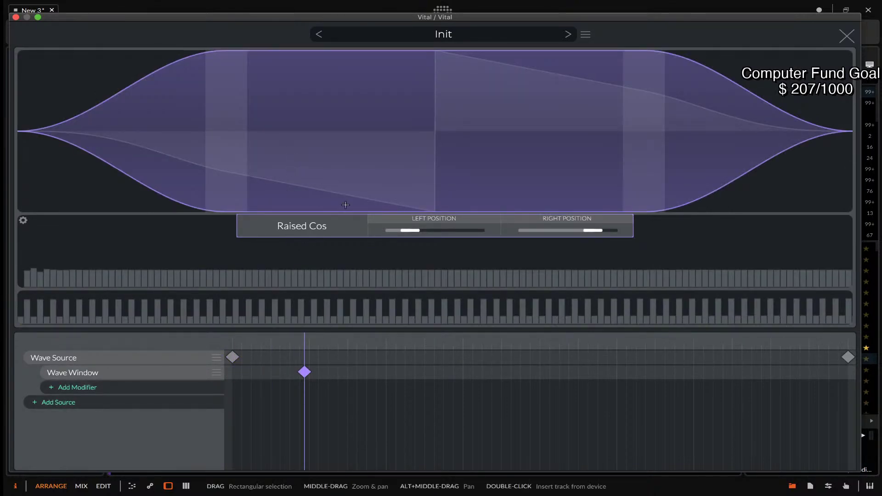
pyautogui.moveTo(410, 230); pyautogui.dragTo(451, 230)
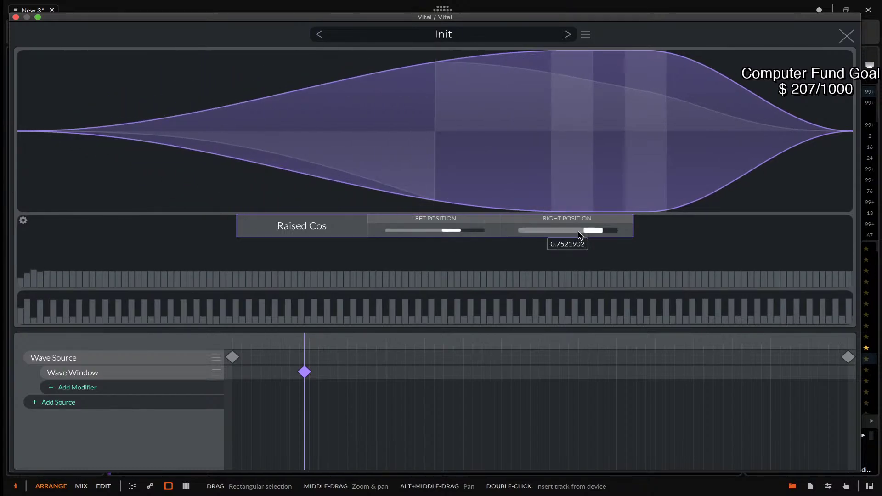
pyautogui.moveTo(592, 230); pyautogui.dragTo(584, 230)
# Add a second Wave Window keyframe about two-thirds along the timeline, moving its left and right positions earlier.
pyautogui.moveTo(552, 372); pyautogui.dragTo(621, 373)
pyautogui.moveTo(452, 231); pyautogui.dragTo(402, 231)
pyautogui.moveTo(575, 235)
pyautogui.mouseDown()
pyautogui.moveTo(530, 232)
pyautogui.moveTo(593, 236)
pyautogui.moveTo(573, 234)
pyautogui.mouseUp()
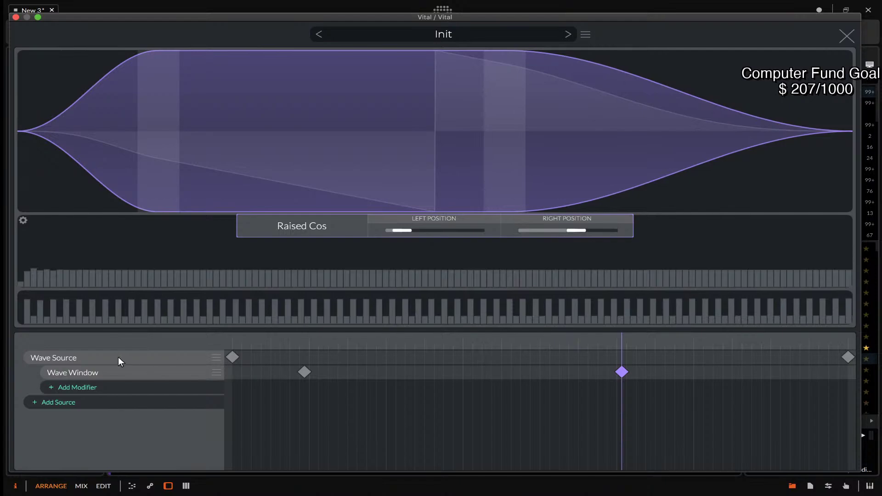
# Add a second Wave Window modifier and give it an additional keyframe near the middle of the timeline.
pyautogui.click(38, 403)
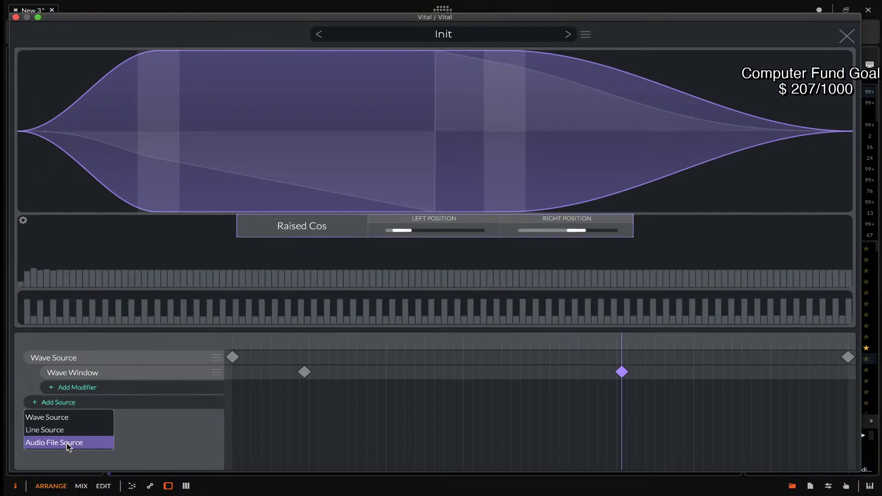
pyautogui.click(57, 388)
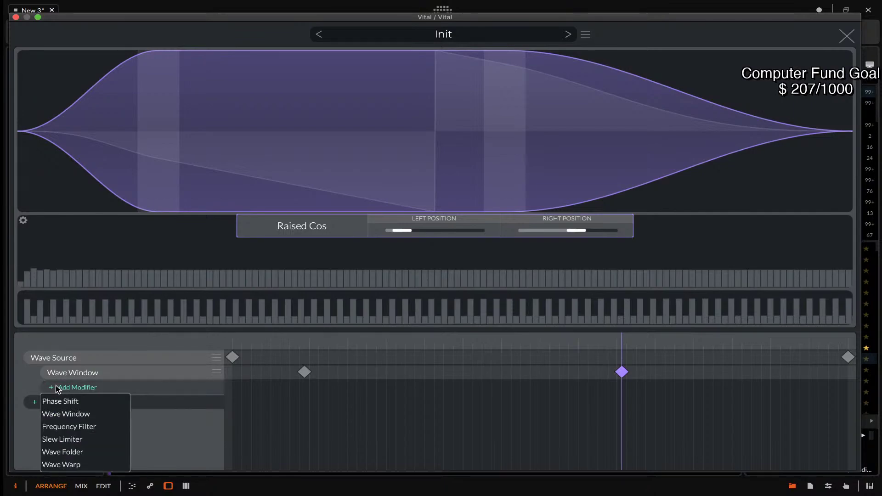
pyautogui.click(62, 414)
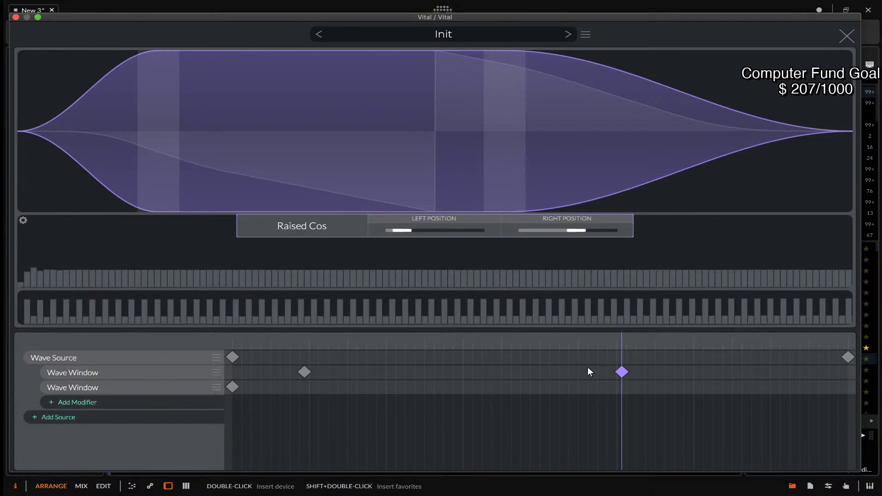
pyautogui.doubleClick(331, 388)
pyautogui.moveTo(332, 387); pyautogui.dragTo(536, 387)
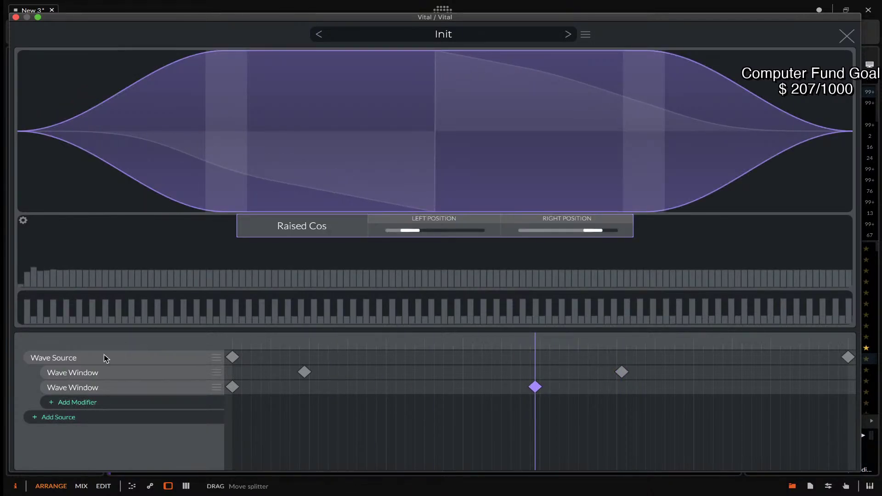
# Reshape the first Wave Source keyframe with a raised opening segment and a ramp climbing from the second third to the centre peak.
pyautogui.click(232, 357)
pyautogui.moveTo(232, 335); pyautogui.dragTo(169, 333)
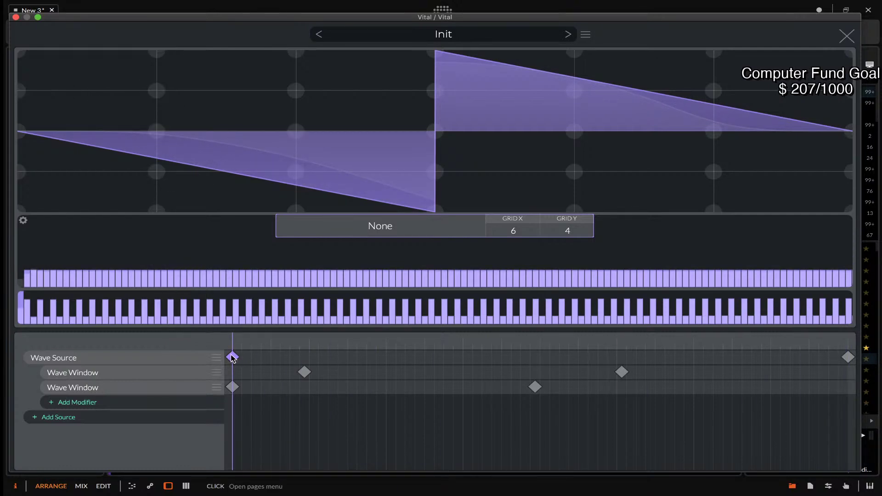
pyautogui.moveTo(97, 83); pyautogui.dragTo(158, 90)
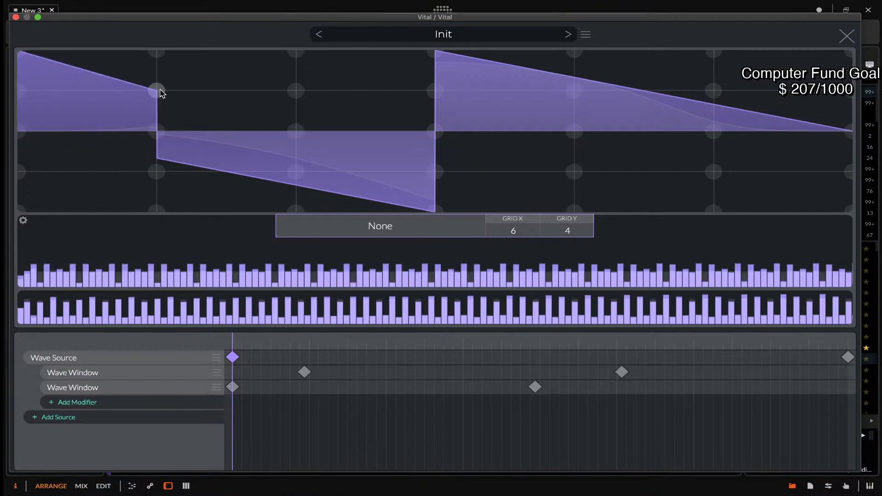
pyautogui.moveTo(296, 173)
pyautogui.mouseDown()
pyautogui.moveTo(414, 83)
pyautogui.moveTo(434, 55)
pyautogui.mouseUp()
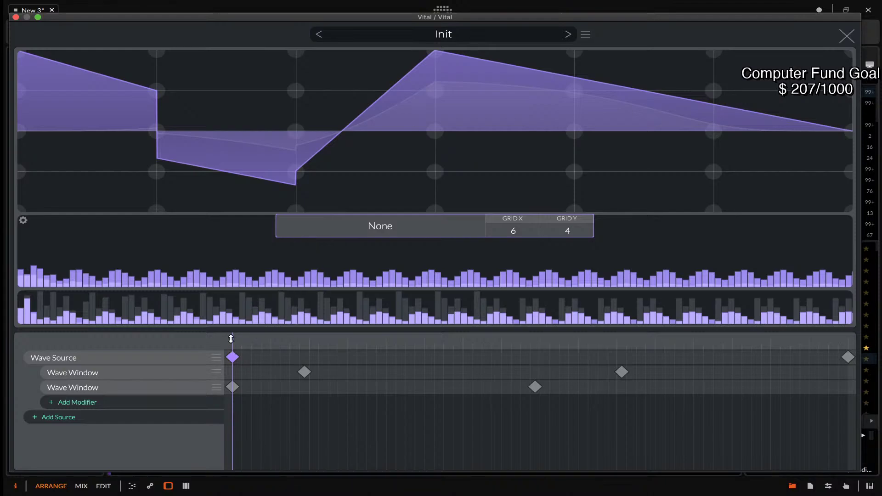
# Close the wavetable editor and sweep Osc 1's wavetable position from the first frame to the last.
pyautogui.moveTo(234, 340); pyautogui.dragTo(252, 286)
pyautogui.click(847, 36)
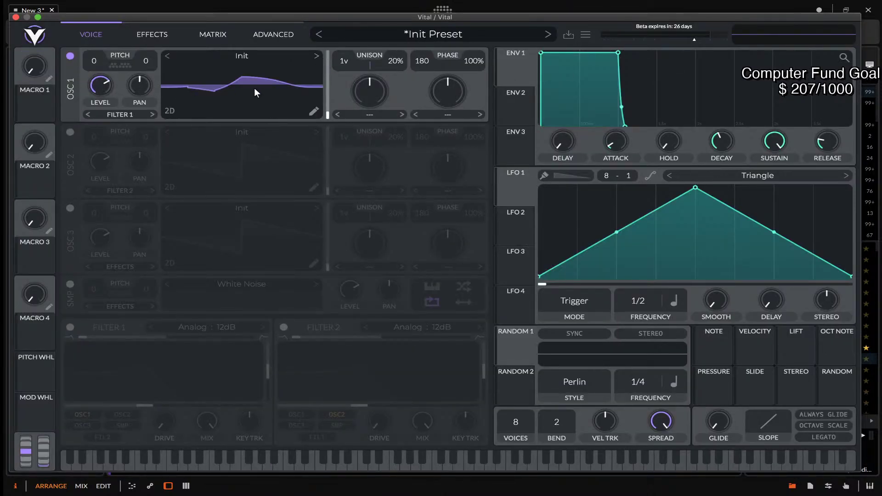
pyautogui.moveTo(327, 115); pyautogui.dragTo(364, 55)
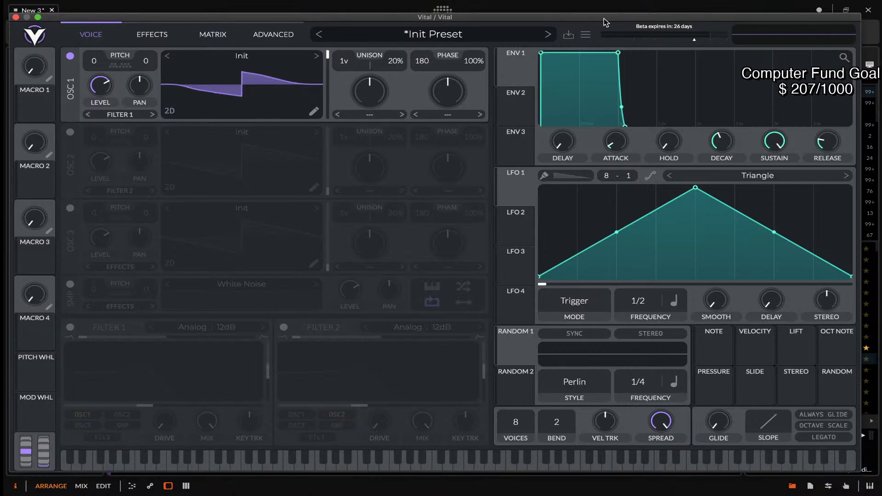
# Shift the plugin window to expose the browser, load the !Clap 13 sample as Osc 1's wavetable, and sweep its frames.
pyautogui.moveTo(604, 19); pyautogui.dragTo(532, 25)
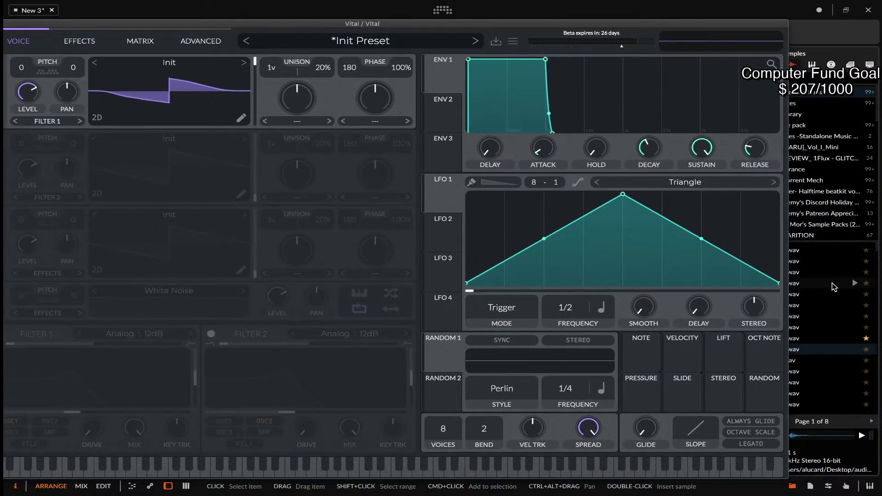
pyautogui.click(824, 279)
pyautogui.moveTo(807, 284); pyautogui.dragTo(171, 89)
pyautogui.moveTo(256, 62); pyautogui.dragTo(260, 160)
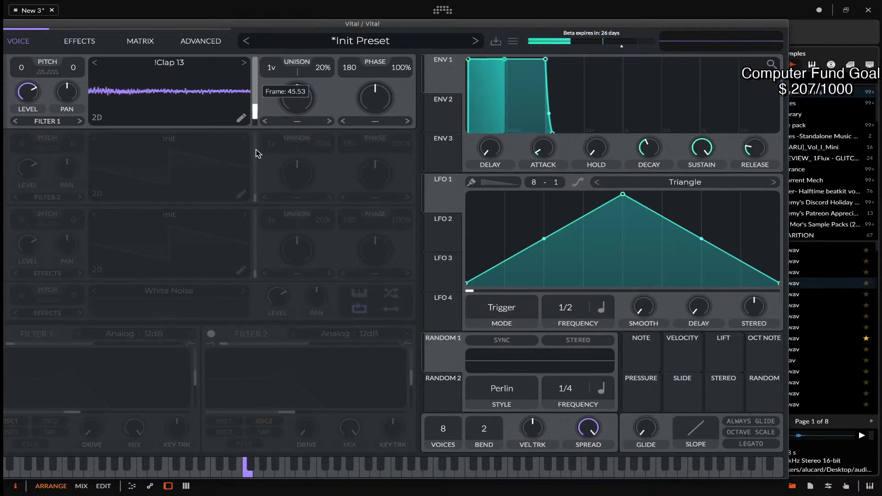
# Search the browser samples for "loop" and load Loop 10 as Osc 1's wavetable.
pyautogui.click(817, 81)
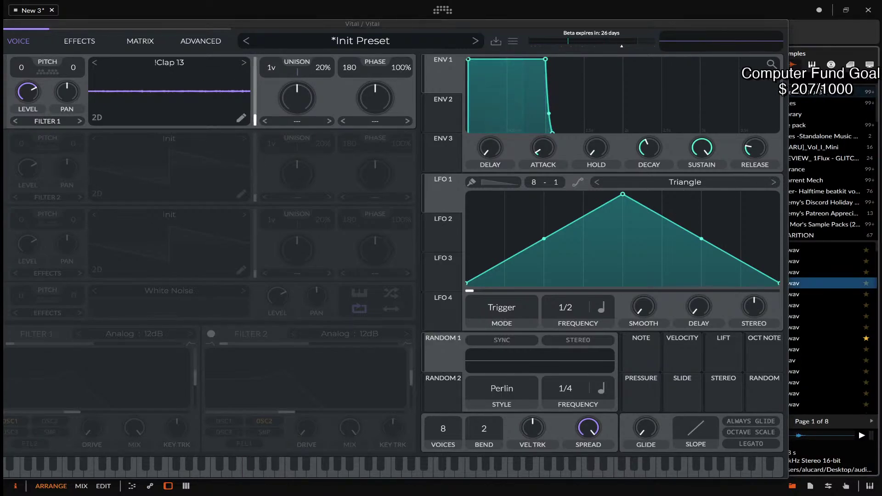
pyautogui.write('loop')
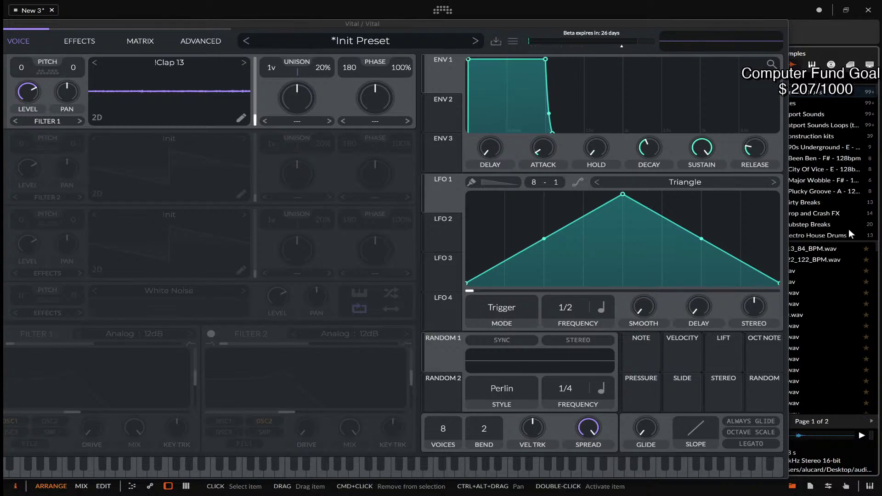
pyautogui.click(823, 291)
pyautogui.moveTo(823, 290); pyautogui.dragTo(213, 108)
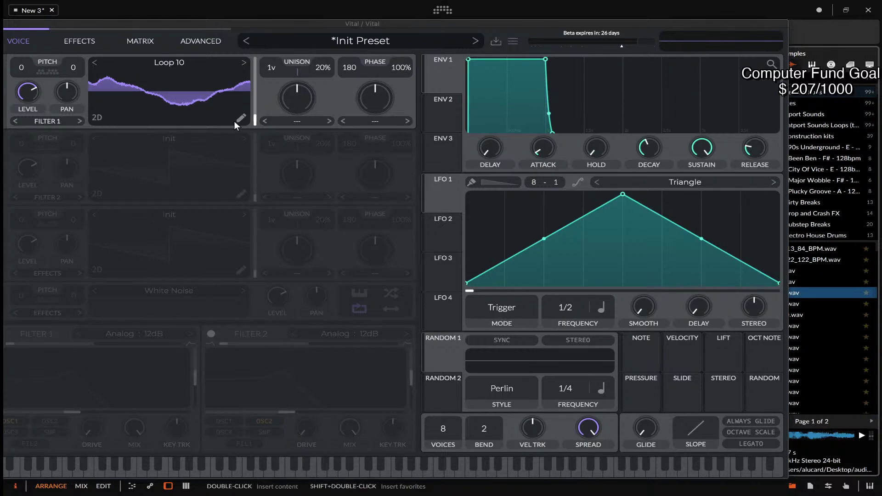
# Sweep through the Loop 10 wavetable's frames, moving the plugin window so the whole oscillator section is visible.
pyautogui.moveTo(255, 121); pyautogui.dragTo(255, 82)
pyautogui.moveTo(251, 26); pyautogui.dragTo(386, 26)
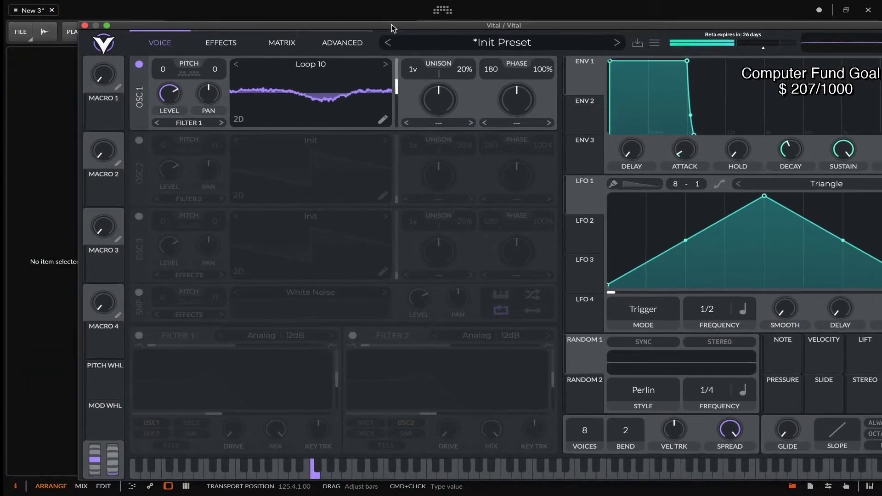
pyautogui.moveTo(391, 85); pyautogui.dragTo(389, 109)
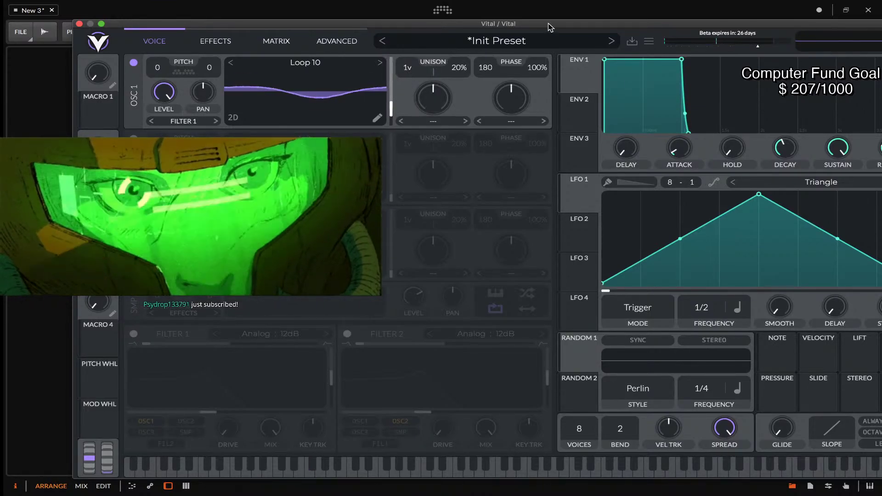
# Uncover the browser, load [KICK]_8_G_48.5Hz as Osc 1's wavetable, and set its frame position to about 54.78.
pyautogui.moveTo(543, 21); pyautogui.dragTo(434, 22)
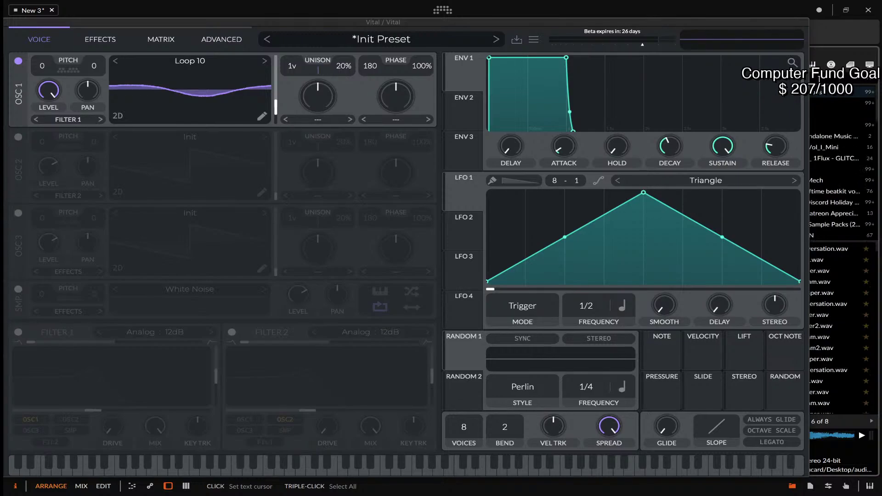
pyautogui.click(836, 251)
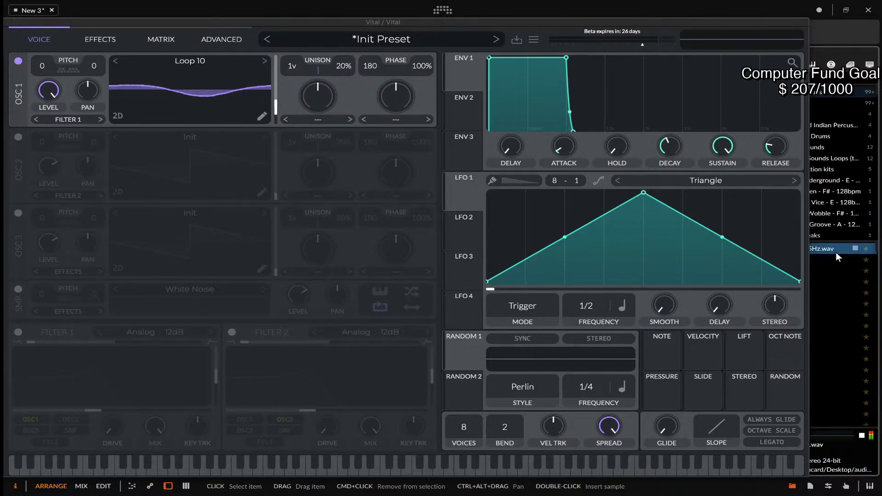
pyautogui.moveTo(837, 250); pyautogui.dragTo(190, 73)
pyautogui.moveTo(277, 105)
pyautogui.mouseDown()
pyautogui.moveTo(275, 98)
pyautogui.moveTo(273, 157)
pyautogui.moveTo(277, 111)
pyautogui.mouseUp()
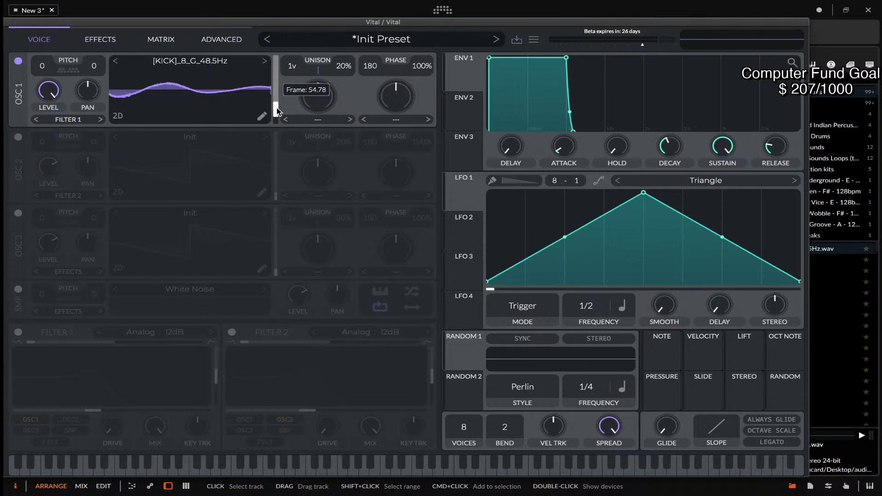
# Shrink and reposition the plugin window beside the browser, load Kick (29).wav as Osc 1's wavetable, and sweep its frames.
pyautogui.moveTo(807, 18); pyautogui.dragTo(586, 83)
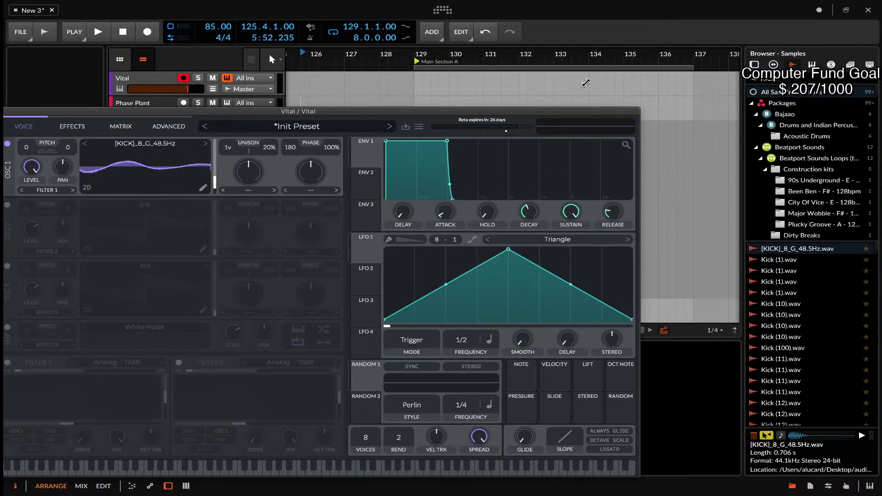
pyautogui.moveTo(302, 142); pyautogui.dragTo(392, 58)
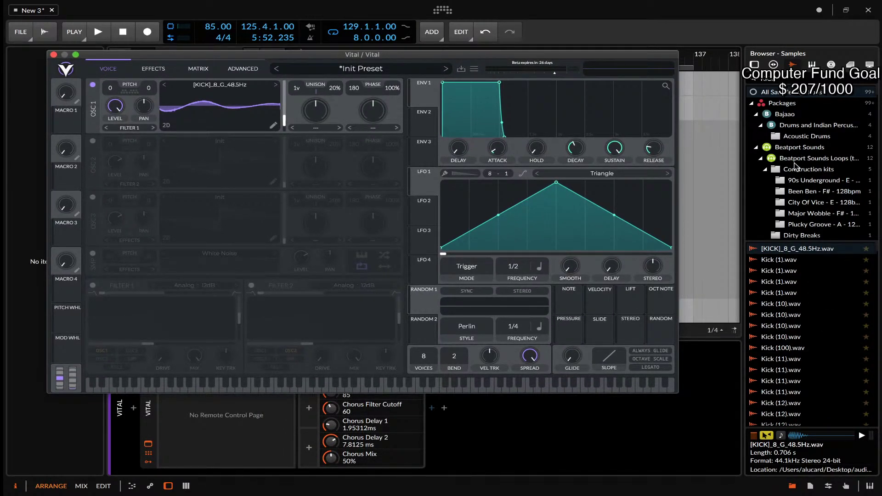
pyautogui.scroll(-4, 797, 333)
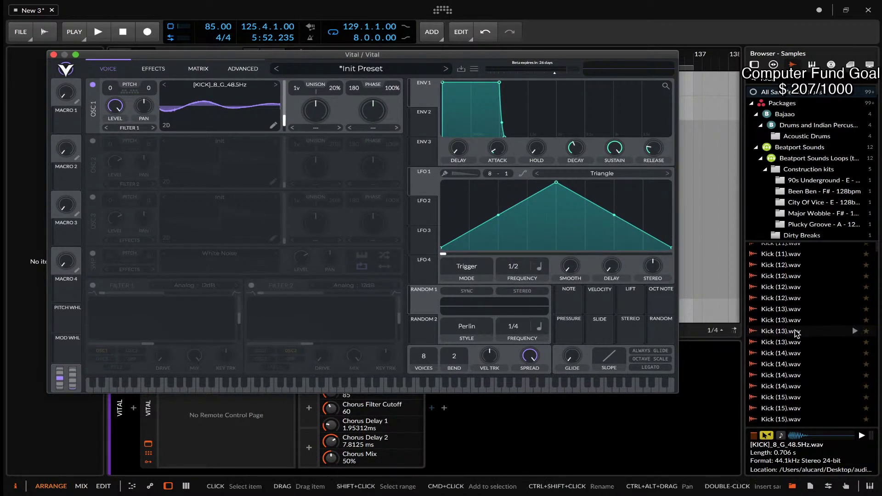
pyautogui.scroll(-15, 807, 315)
pyautogui.scroll(-3, 798, 276)
pyautogui.click(774, 338)
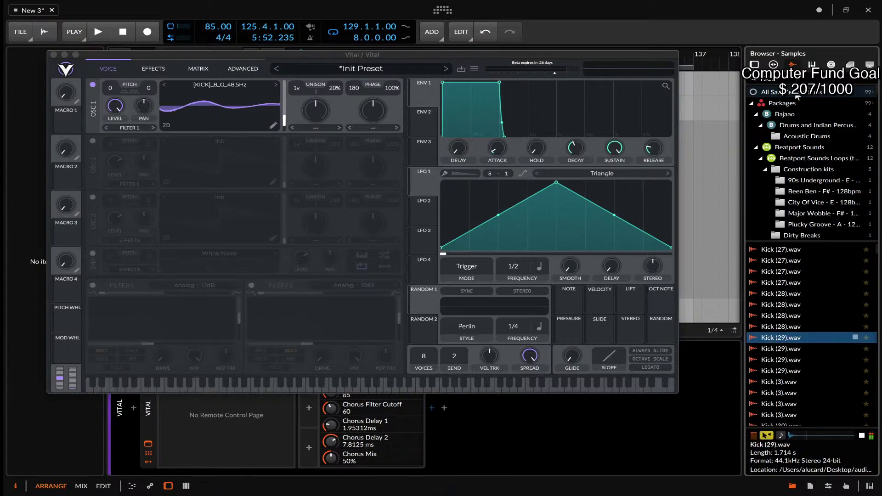
pyautogui.moveTo(779, 336); pyautogui.dragTo(214, 119)
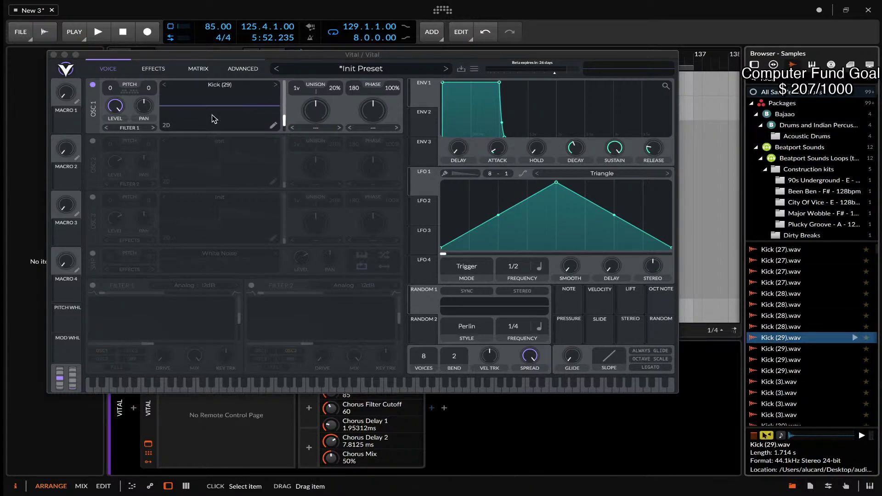
pyautogui.moveTo(286, 139); pyautogui.dragTo(285, 114)
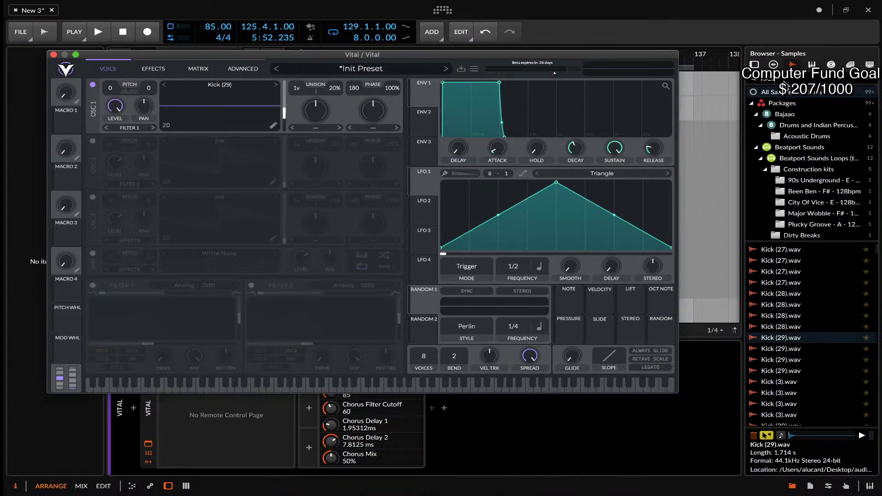
# Replace the kick search with a loop search in the sample browser and audition the samples from Loop 1 to Loop 11.
pyautogui.moveTo(776, 79); pyautogui.dragTo(668, 81)
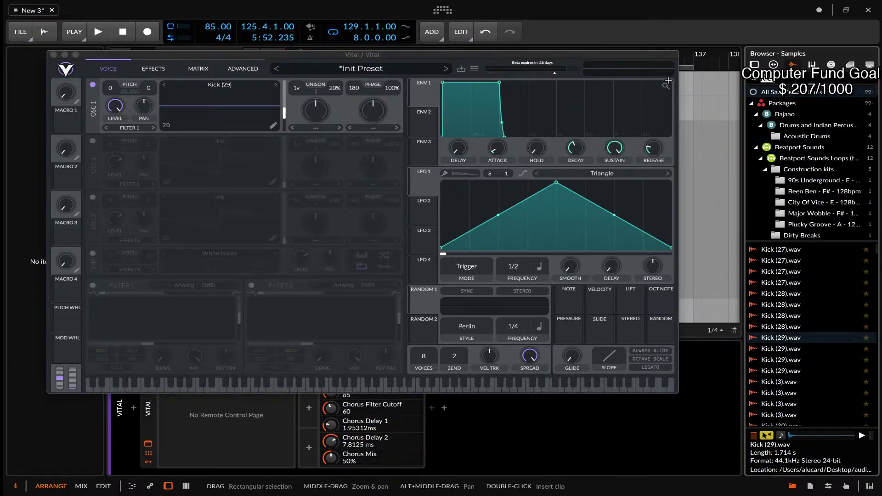
pyautogui.press('BackSpace')
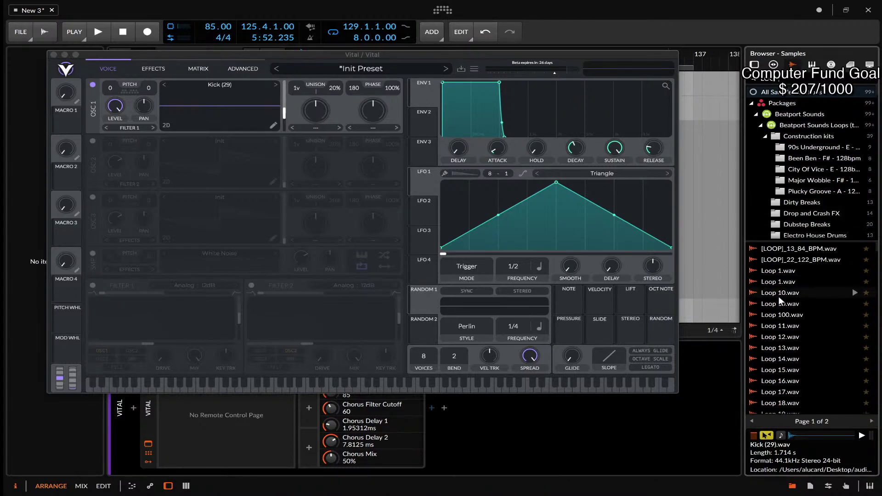
pyautogui.click(795, 280)
pyautogui.click(784, 271)
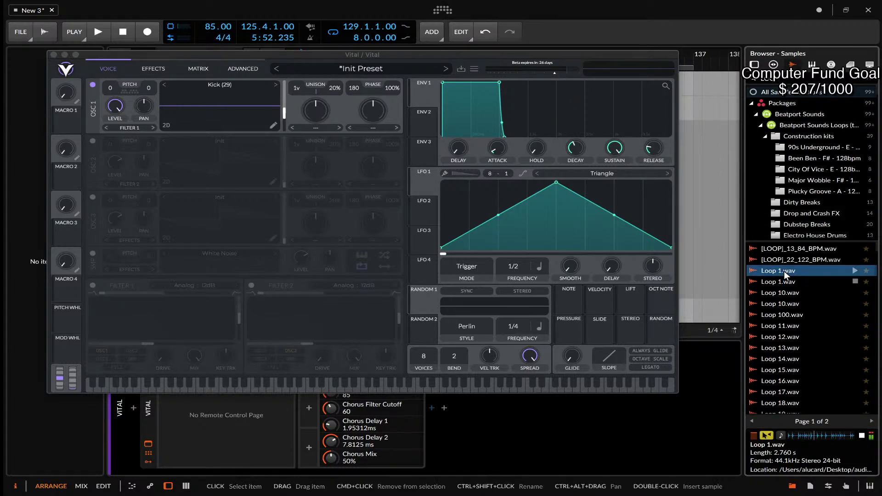
pyautogui.click(782, 281)
pyautogui.click(778, 294)
pyautogui.click(783, 305)
pyautogui.click(780, 315)
pyautogui.click(780, 324)
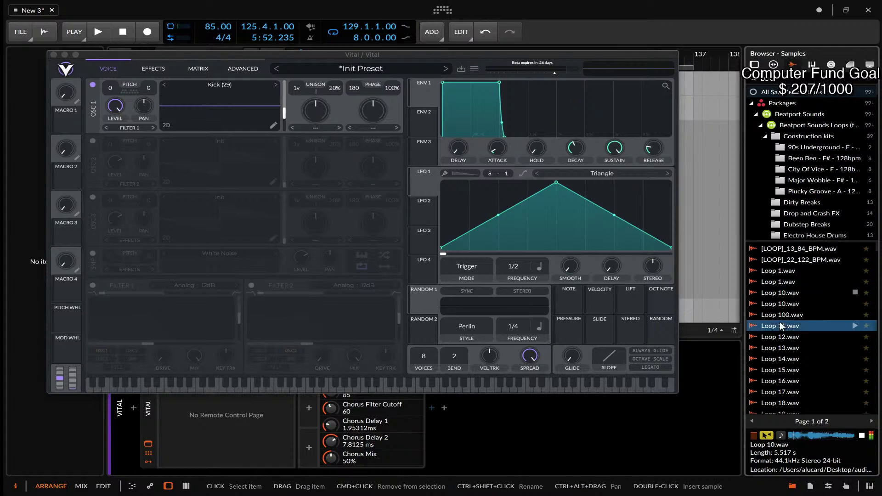
# Audition [LOOP]_22_122_BPM.wav and load it as Osc 1's wavetable.
pyautogui.rightClick(800, 260)
pyautogui.click(798, 259)
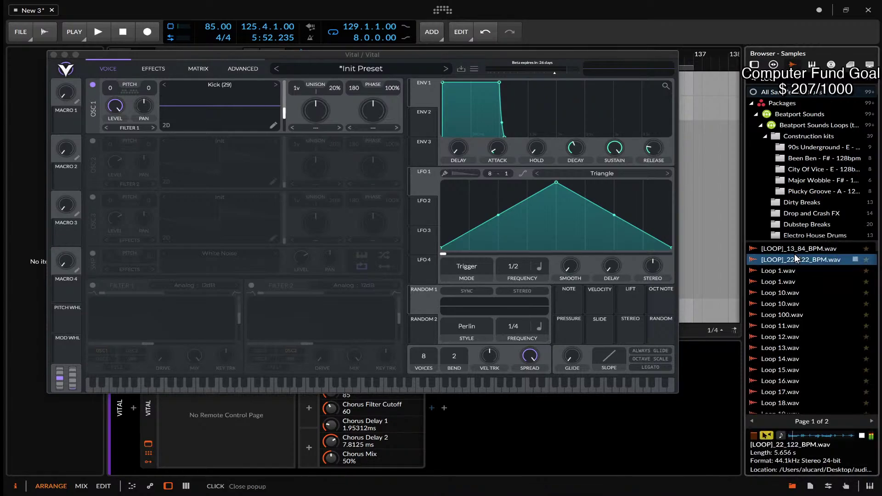
pyautogui.moveTo(812, 257); pyautogui.dragTo(239, 118)
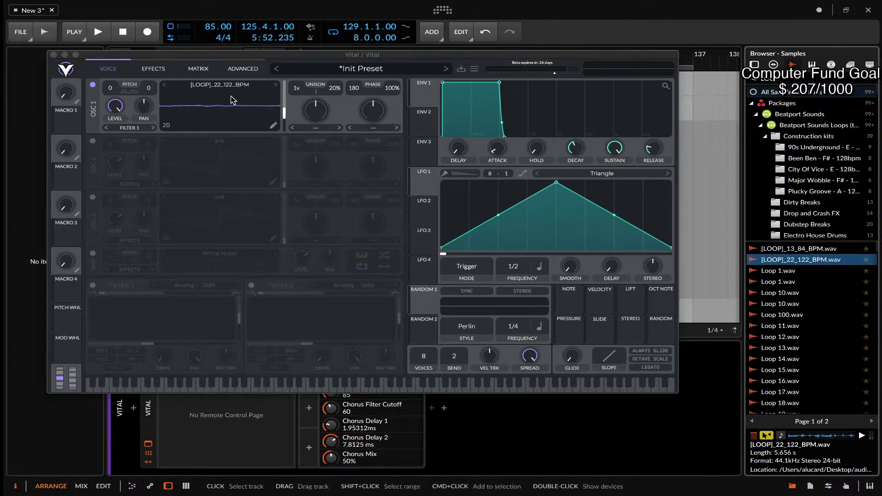
# Set Osc 1's frame position to about 129.1 and open its wavetable editor to examine the modifiers available for the audio file source.
pyautogui.moveTo(288, 112)
pyautogui.mouseDown()
pyautogui.moveTo(294, 149)
pyautogui.moveTo(286, 98)
pyautogui.moveTo(284, 110)
pyautogui.mouseUp()
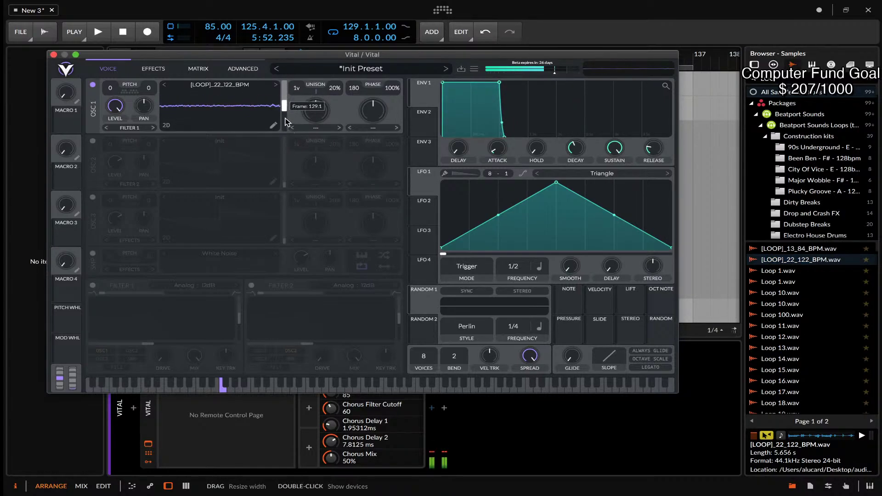
pyautogui.click(274, 126)
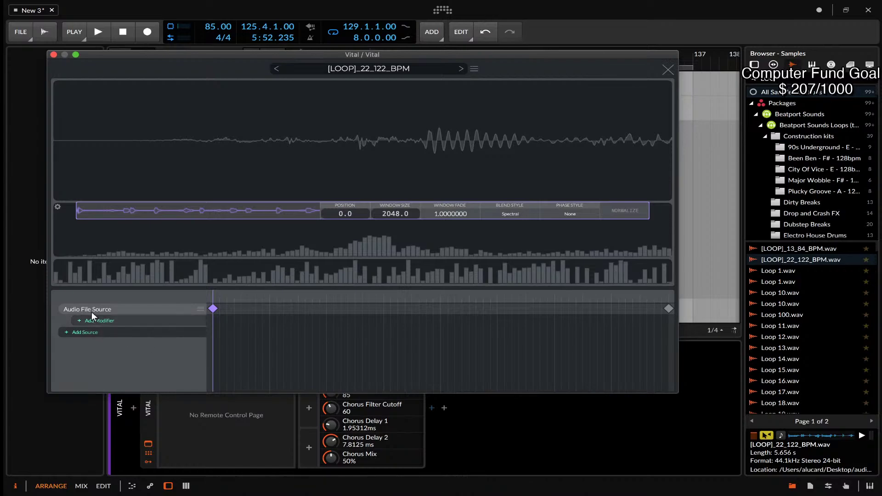
pyautogui.rightClick(213, 309)
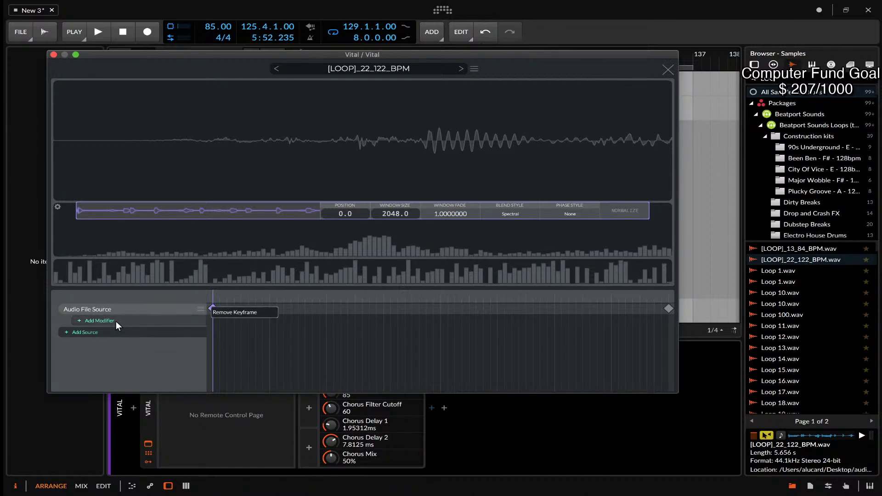
pyautogui.click(87, 320)
pyautogui.click(88, 320)
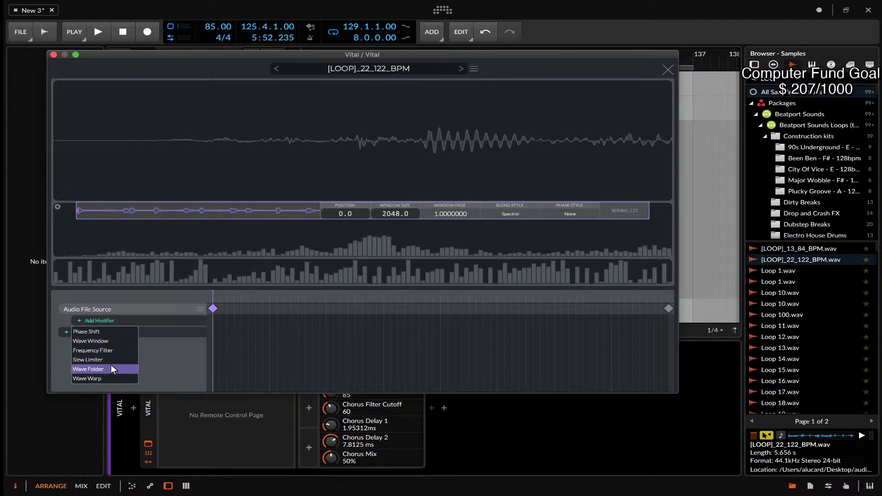
pyautogui.click(126, 285)
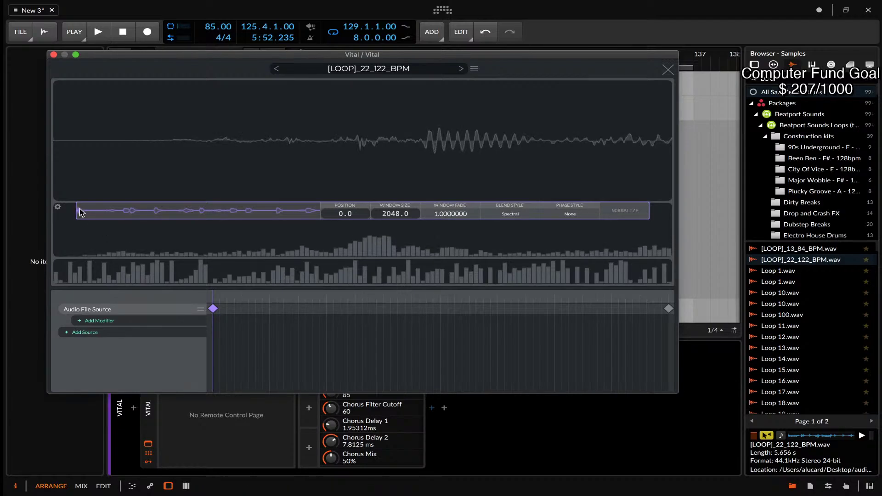
# Enable Normalize for the loop's audio file source and set its phase style to Vocode with the Spectral blend style.
pyautogui.click(509, 215)
pyautogui.click(543, 214)
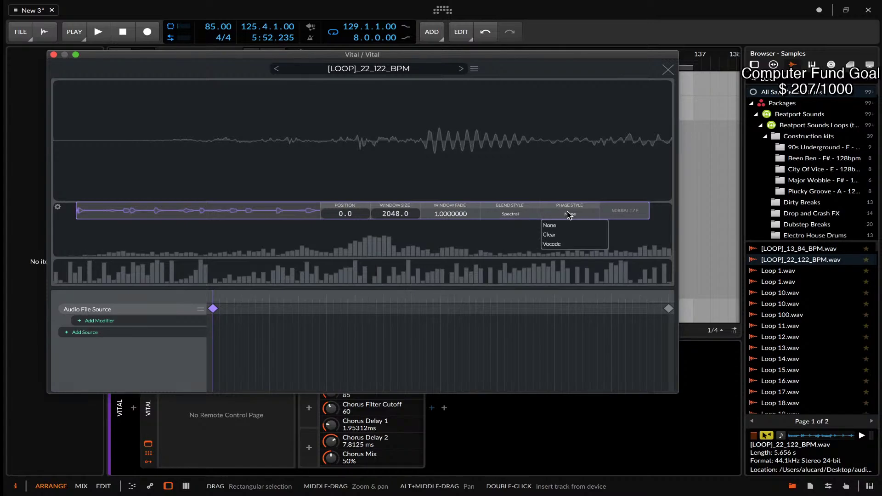
pyautogui.click(624, 212)
pyautogui.click(624, 213)
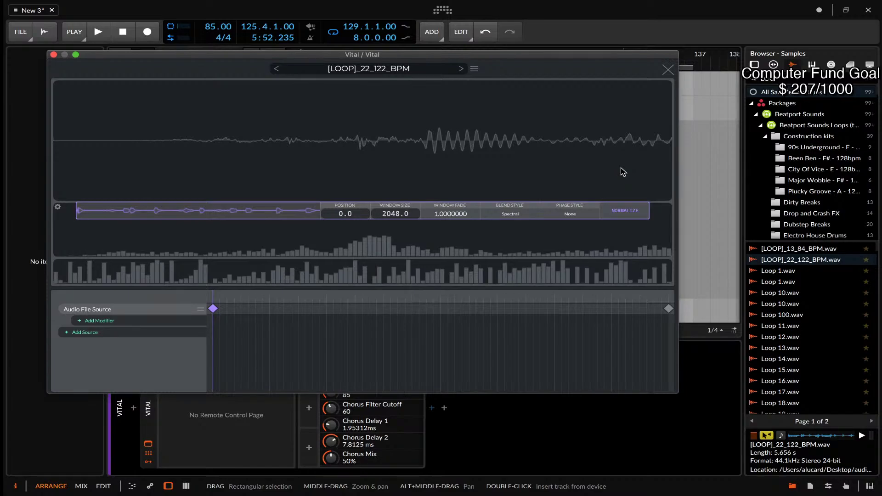
pyautogui.click(571, 214)
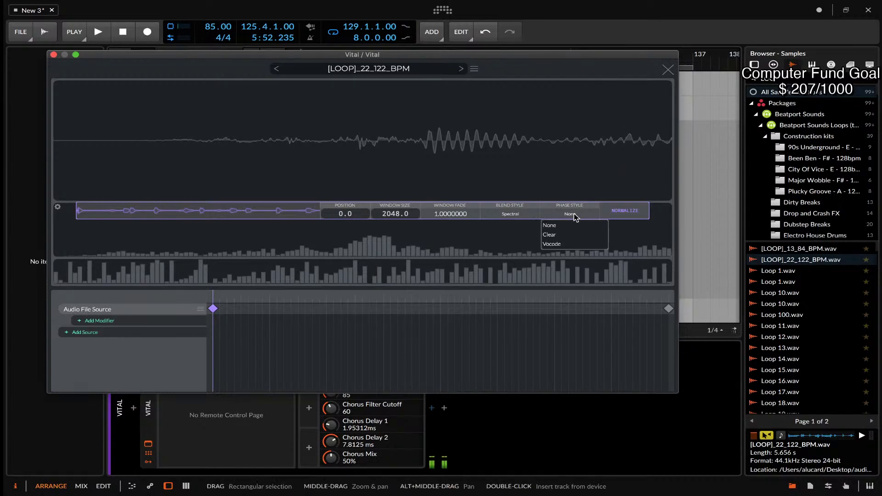
pyautogui.click(557, 244)
pyautogui.click(511, 214)
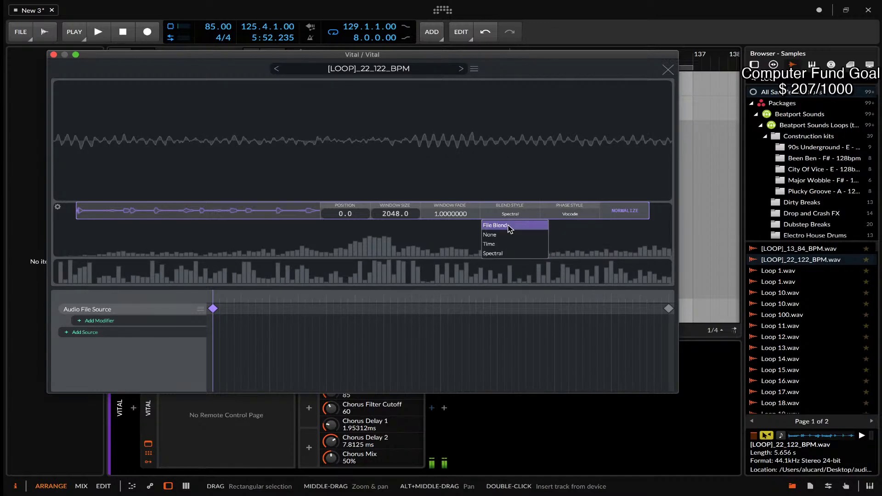
pyautogui.click(493, 253)
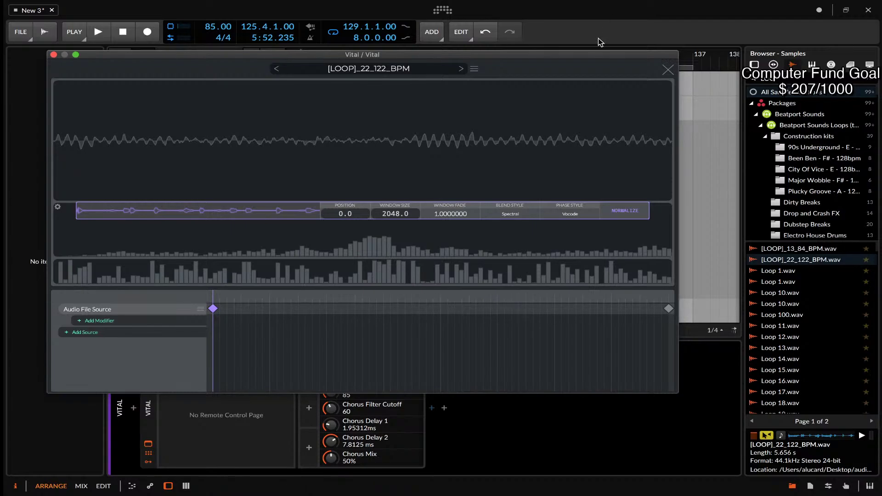
# Close the wavetable editor and sweep Osc 1's frame position through the loop wavetable.
pyautogui.click(653, 1)
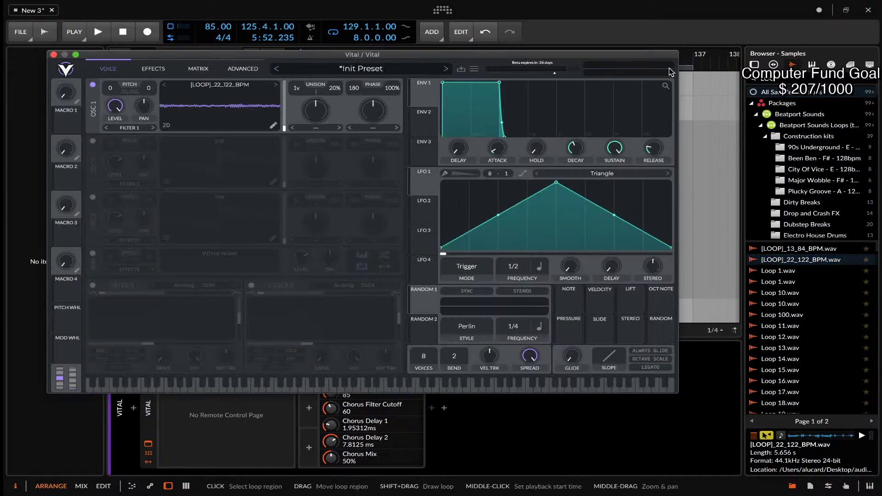
pyautogui.click(668, 69)
pyautogui.moveTo(284, 128); pyautogui.dragTo(282, 79)
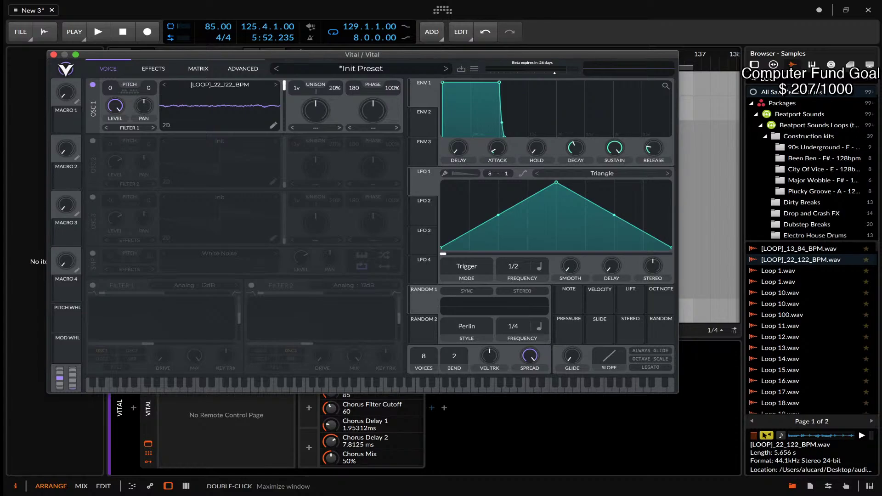
# Initialize Osc 1's wavetable and generate a text-to-wavetable from "IKEA" with the language set to Swedish.
pyautogui.rightClick(253, 115)
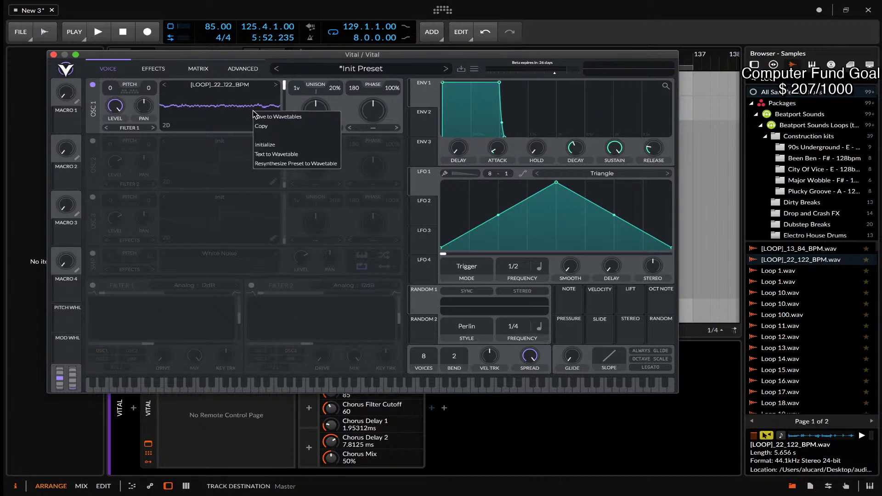
pyautogui.click(261, 145)
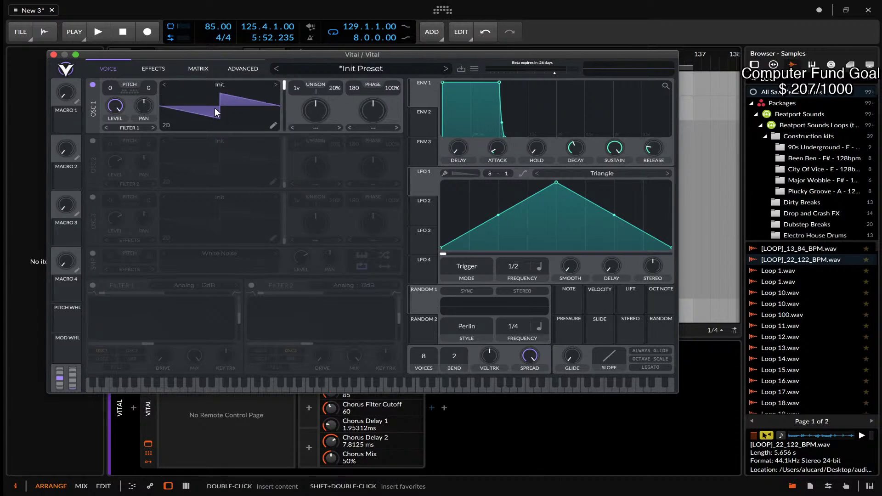
pyautogui.rightClick(214, 109)
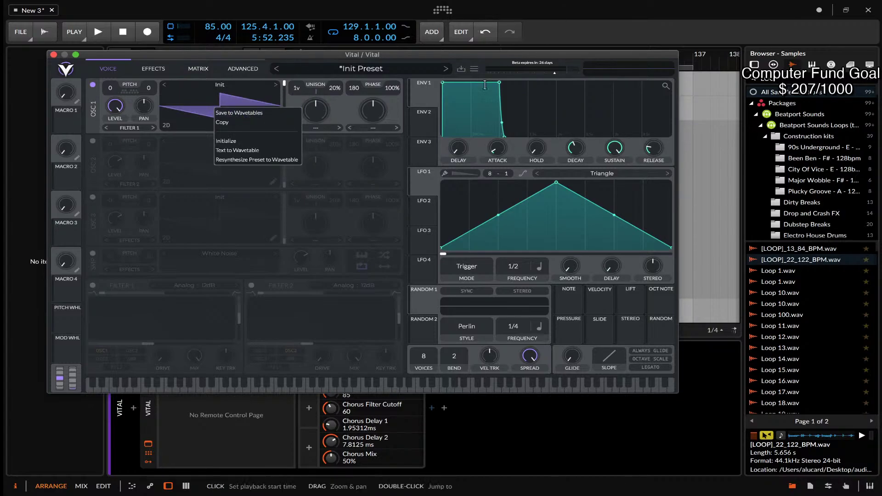
pyautogui.click(259, 150)
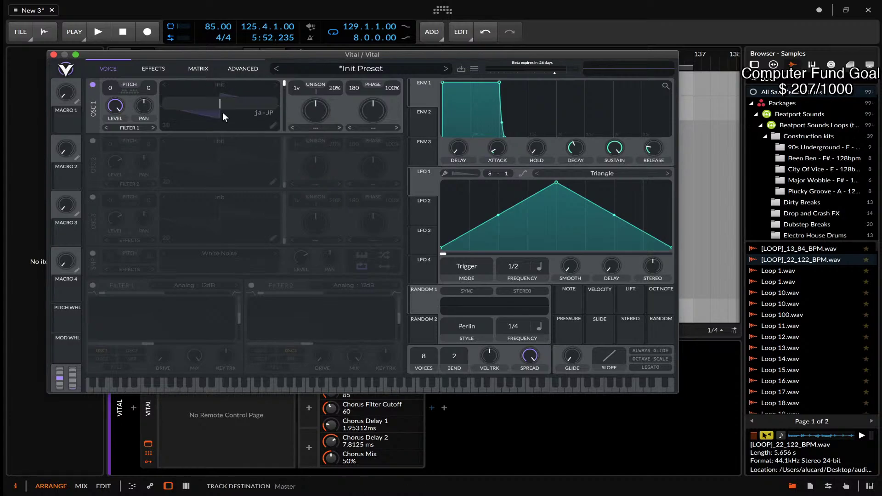
pyautogui.click(262, 113)
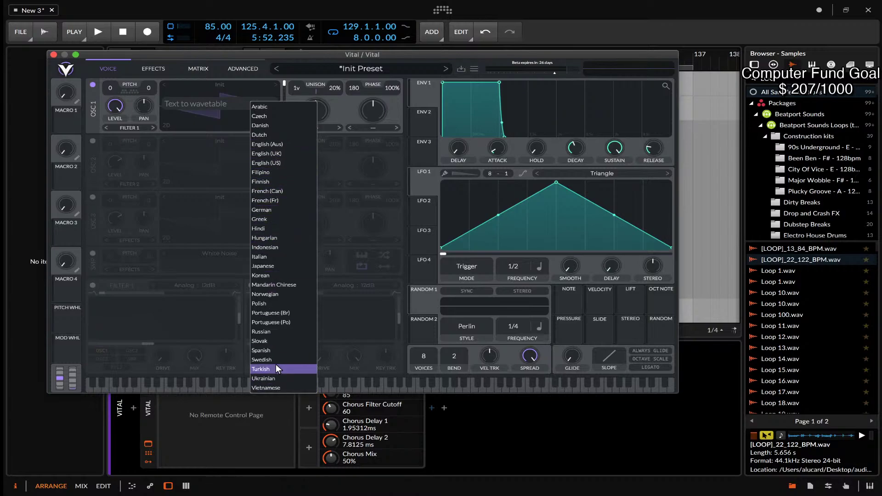
pyautogui.click(272, 210)
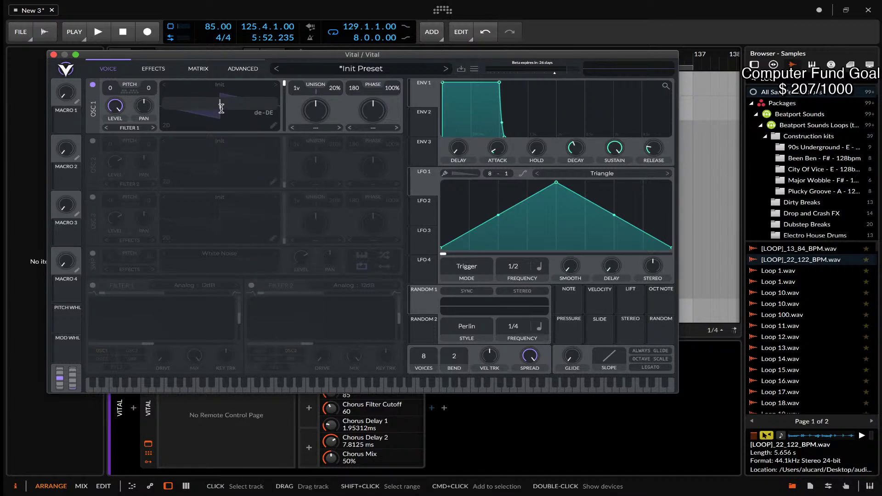
pyautogui.click(262, 113)
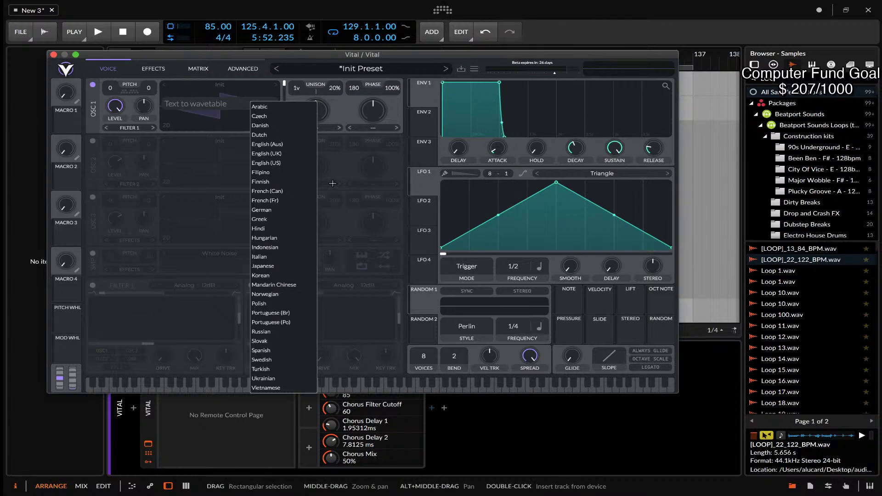
pyautogui.click(258, 357)
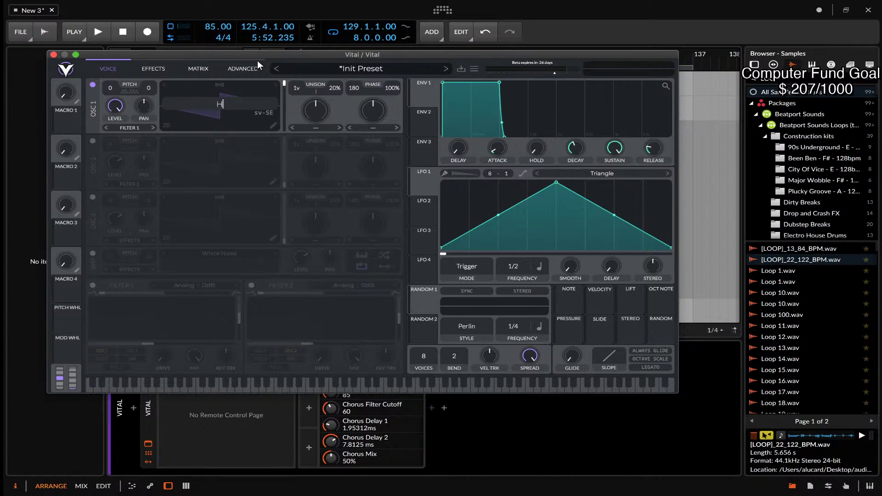
pyautogui.write('IKEA')
pyautogui.press('Return')
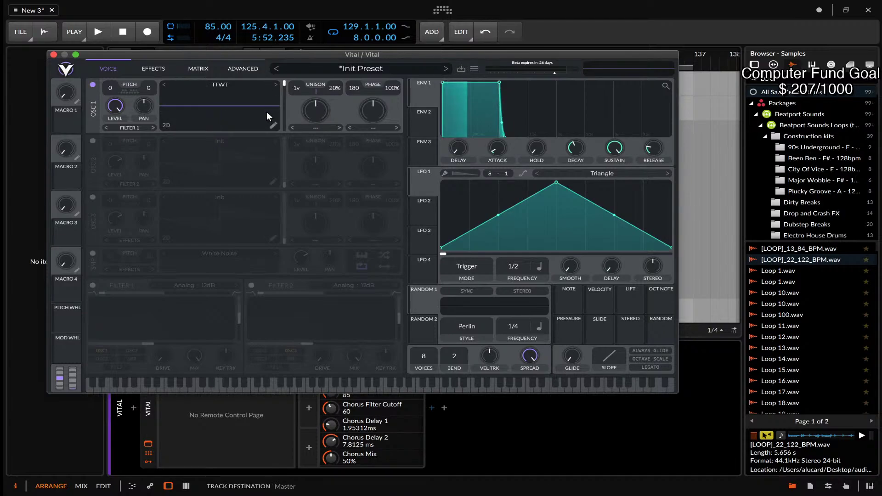
# Sweep the frames of Osc 1's text-generated wavetable and examine its audio file source in the wavetable editor.
pyautogui.moveTo(283, 84); pyautogui.dragTo(265, 405)
pyautogui.moveTo(225, 100)
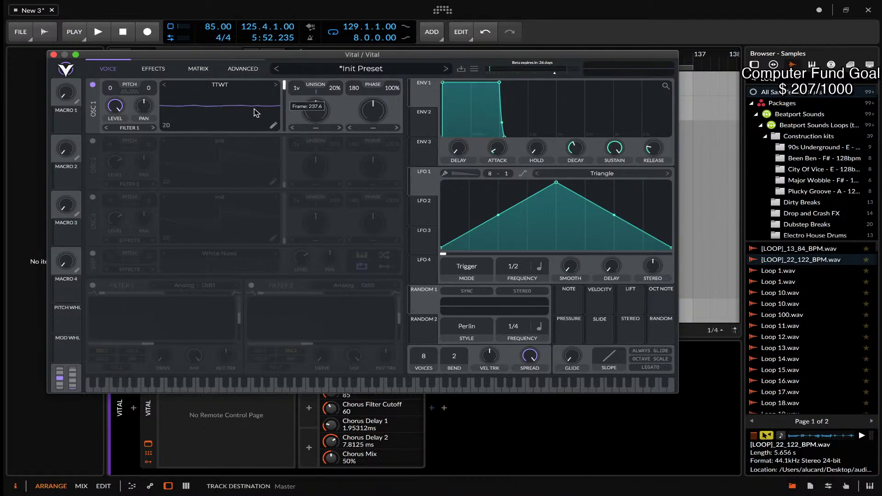
pyautogui.click(274, 127)
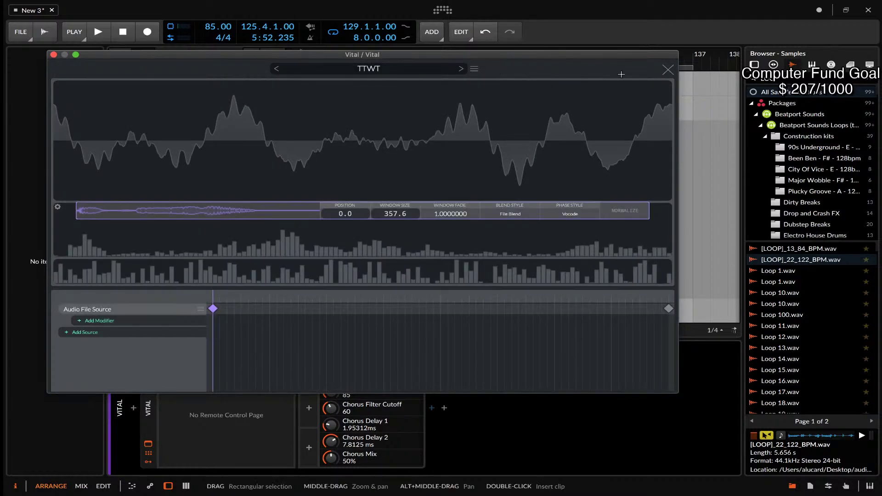
pyautogui.click(668, 71)
# Replace Osc 1's wavetable with one generated from the text "LOOK AT MY SEXY BODY" and sweep its frames.
pyautogui.rightClick(225, 99)
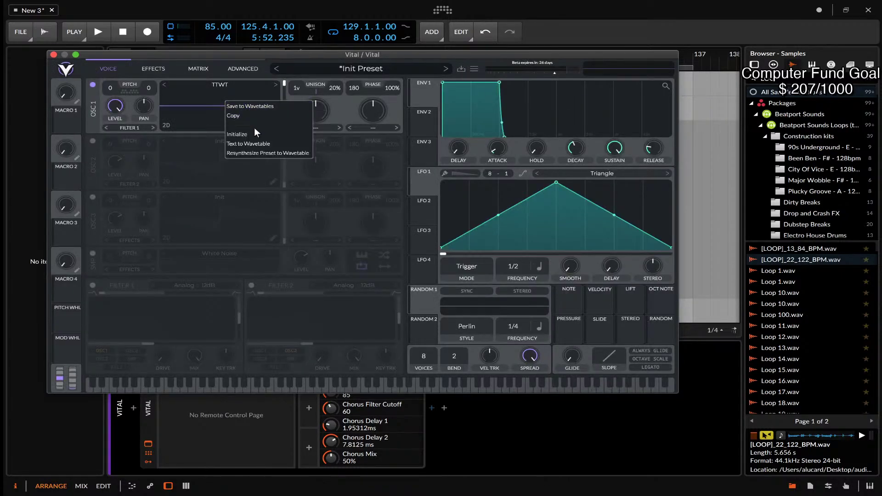
pyautogui.click(255, 144)
pyautogui.click(254, 147)
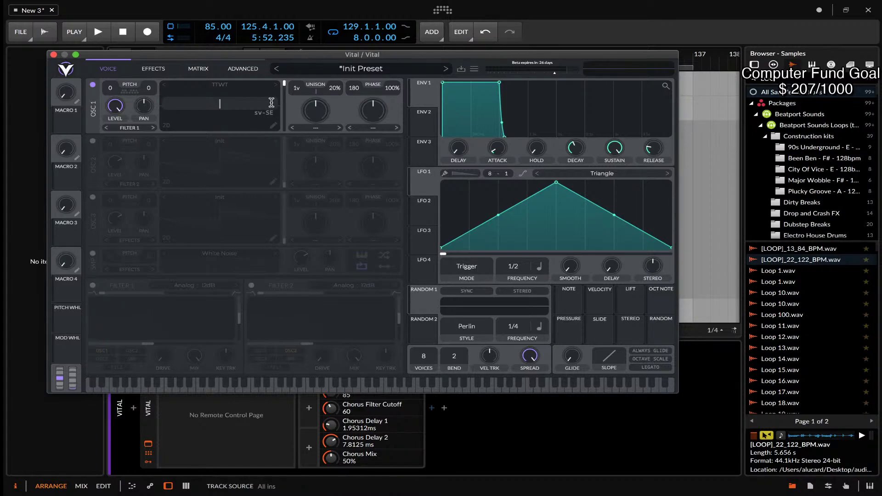
pyautogui.write('LOOK AT MY SEXY BODY')
pyautogui.press('Return')
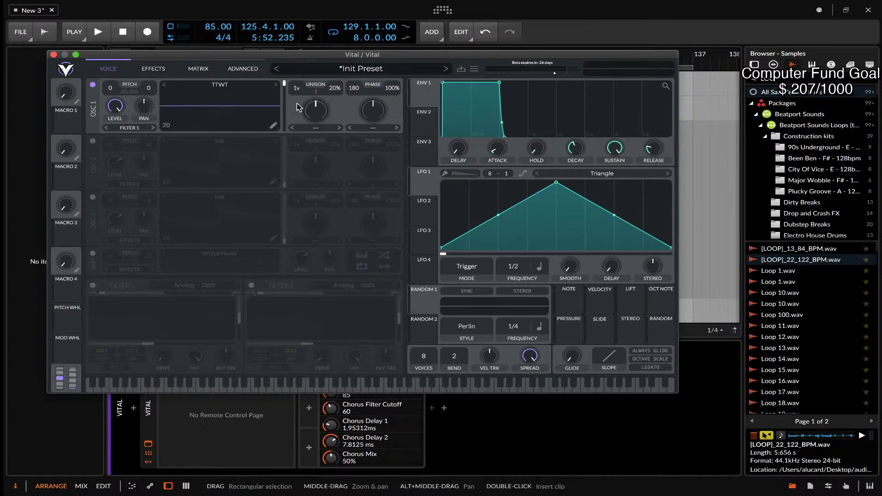
pyautogui.moveTo(286, 84)
pyautogui.mouseDown()
pyautogui.moveTo(288, 132)
pyautogui.moveTo(288, 94)
pyautogui.mouseUp()
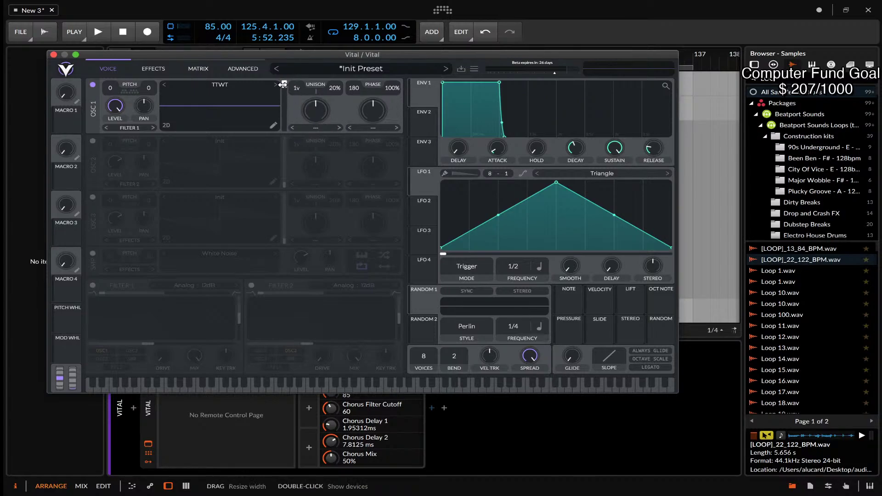
pyautogui.moveTo(284, 84); pyautogui.dragTo(300, 263)
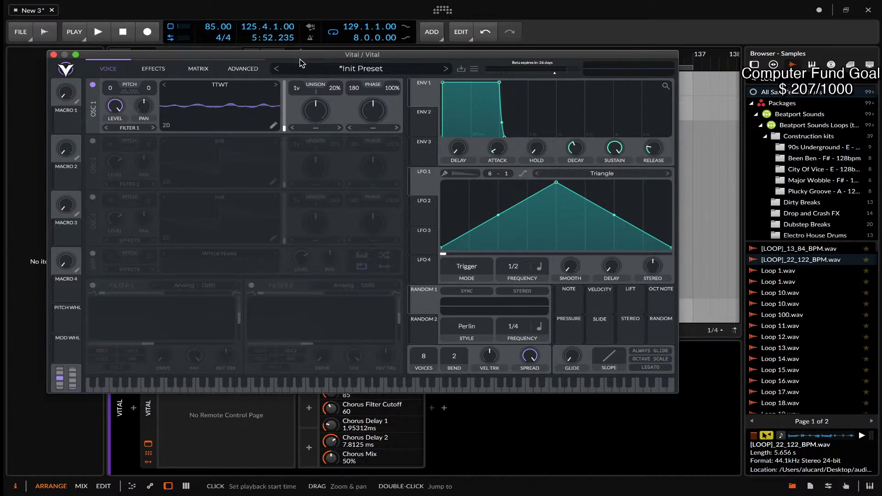
# Generate a new Osc 1 wavetable from the text "HARD BASS" with the language set to Russian, and sweep its frames.
pyautogui.rightClick(251, 100)
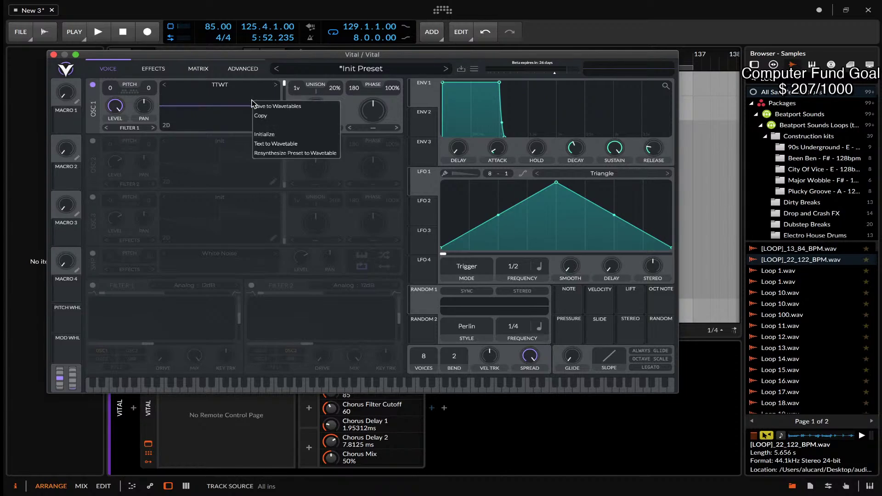
pyautogui.click(280, 145)
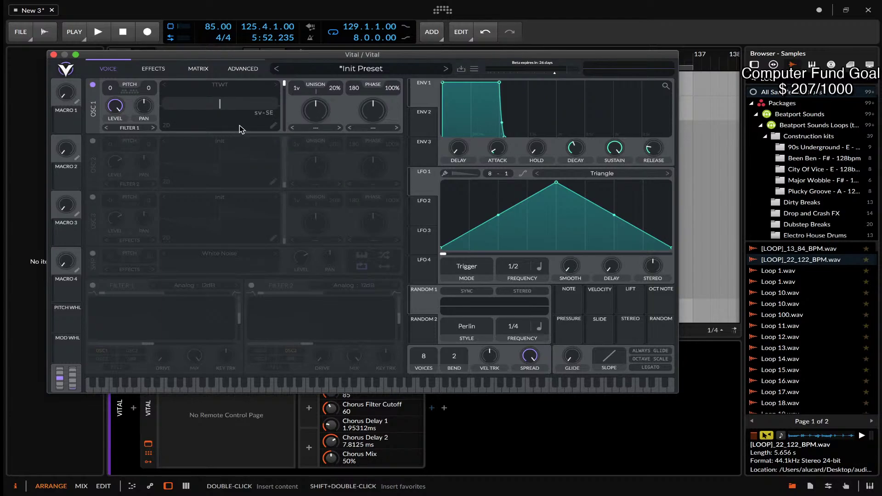
pyautogui.write('HARDBASS')
pyautogui.press('BackSpace')
pyautogui.press('BackSpace')
pyautogui.press('BackSpace')
pyautogui.press('BackSpace')
pyautogui.write('BASS')
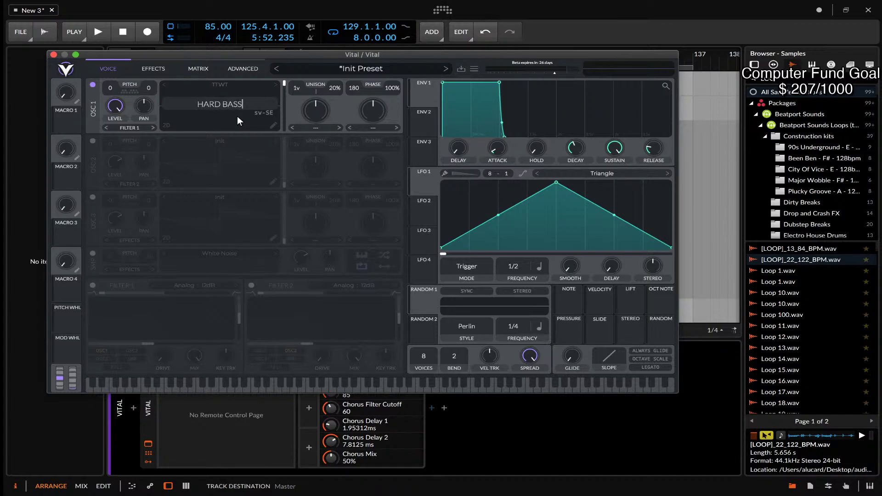
pyautogui.click(257, 114)
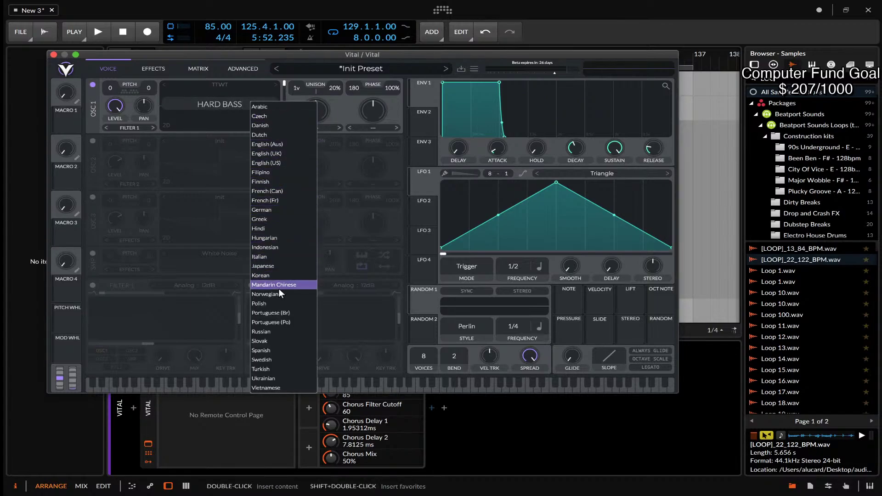
pyautogui.click(282, 330)
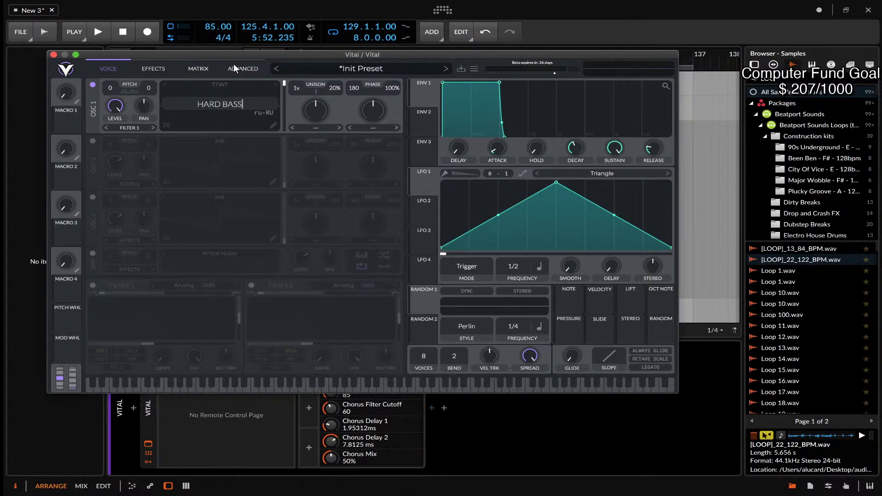
pyautogui.press('Return')
pyautogui.moveTo(285, 83); pyautogui.dragTo(295, 191)
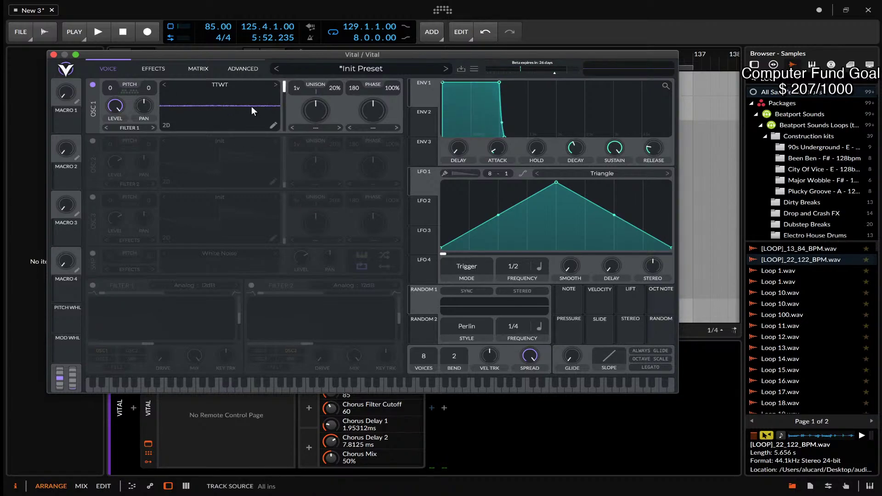
pyautogui.moveTo(278, 94); pyautogui.dragTo(276, 120)
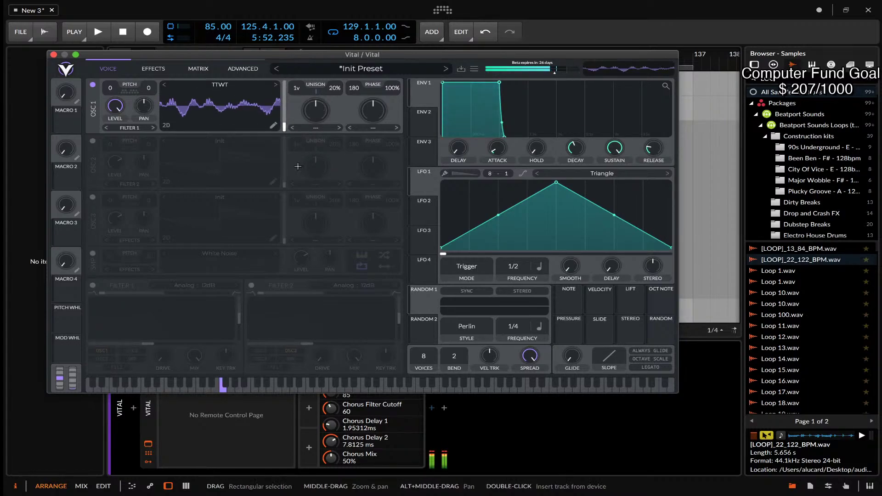
# Open Osc 1's text-to-wavetable entry, try English (US) as the language, and set it back to Russian.
pyautogui.rightClick(244, 107)
pyautogui.click(259, 140)
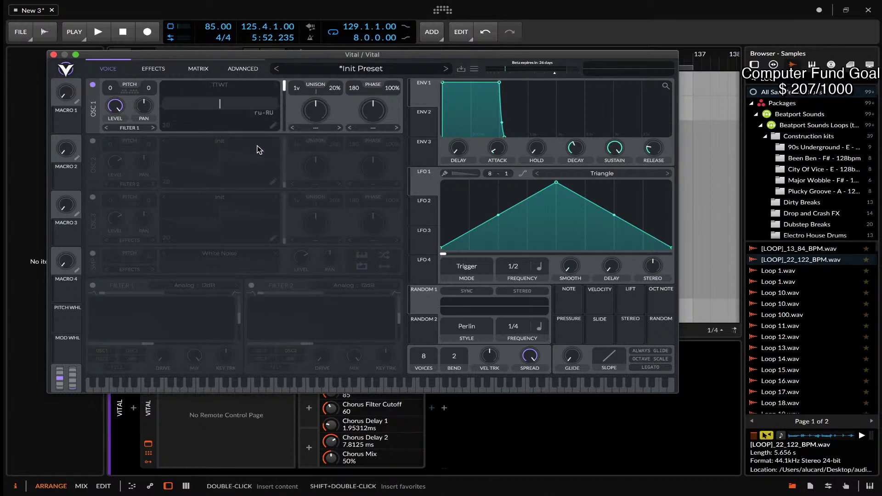
pyautogui.click(259, 113)
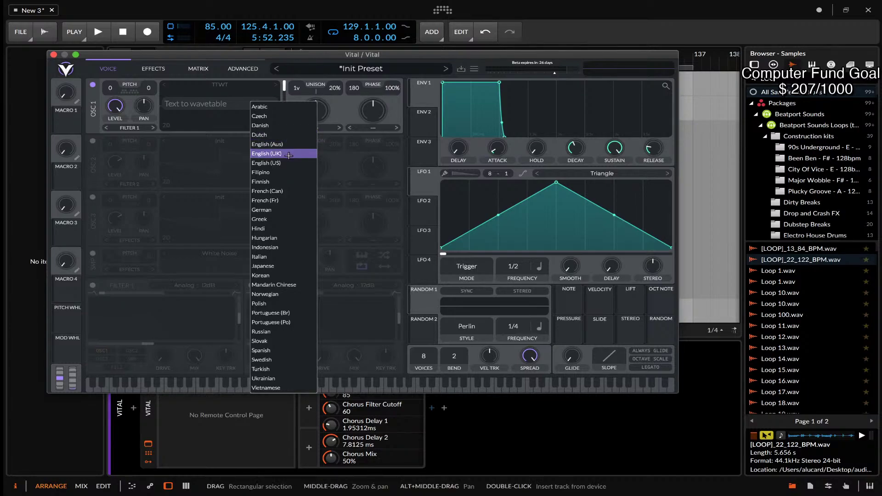
pyautogui.click(235, 125)
pyautogui.click(257, 114)
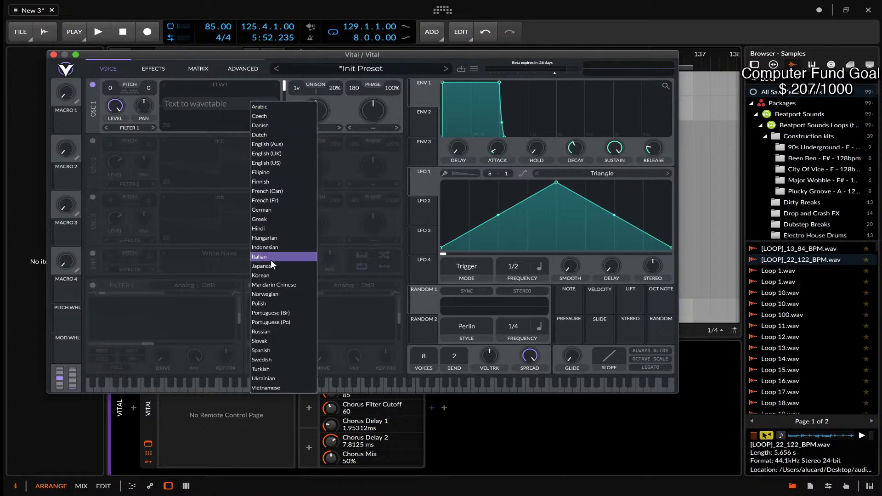
pyautogui.click(257, 161)
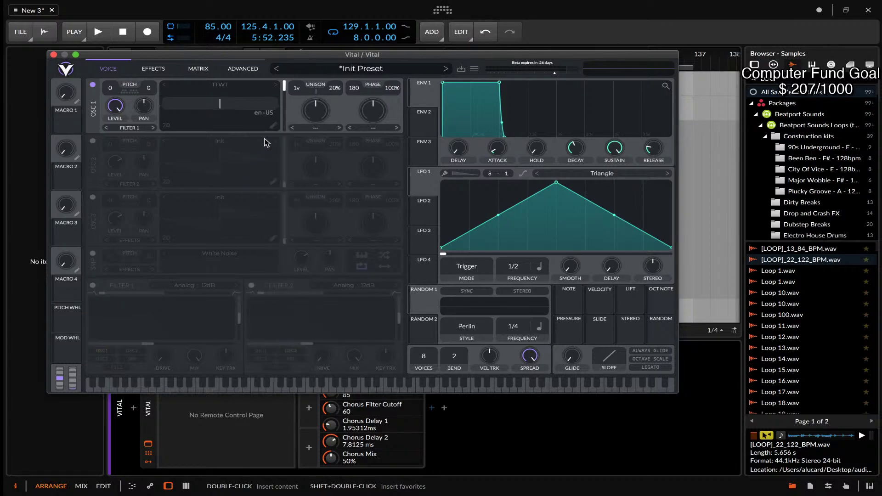
pyautogui.click(263, 112)
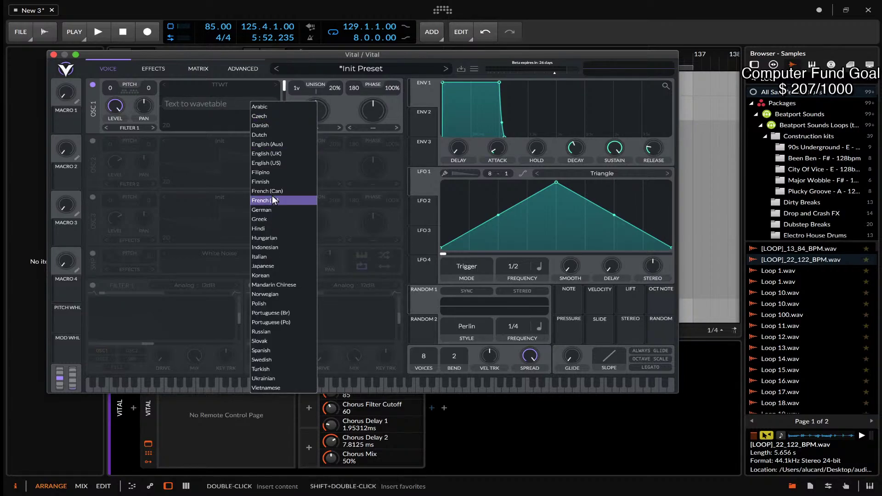
pyautogui.click(272, 331)
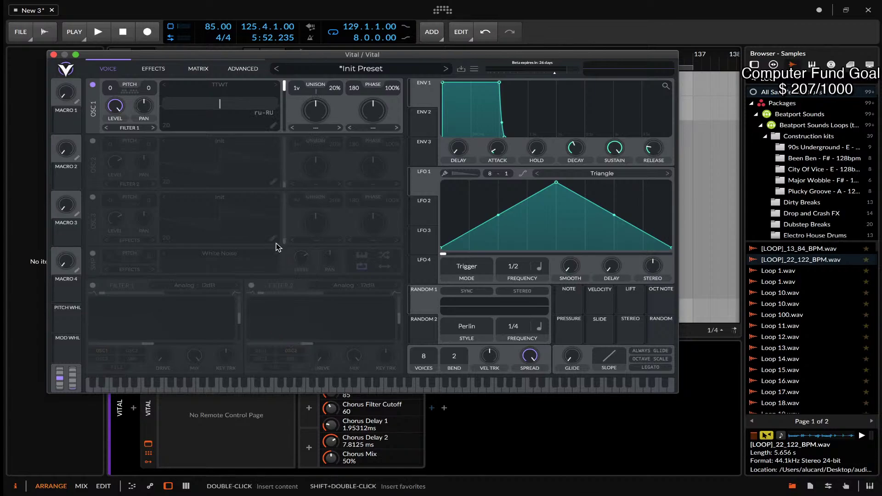
# Review the languages available for Osc 1's text-to-wavetable and select Russian again.
pyautogui.click(262, 113)
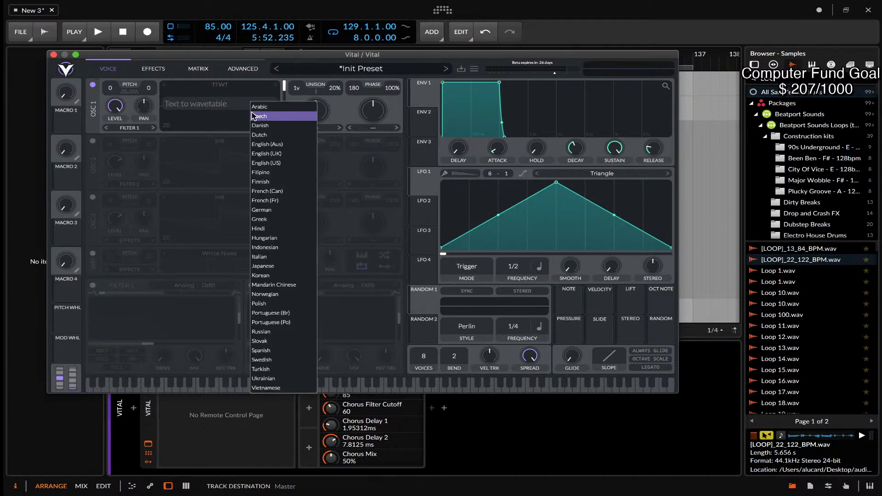
pyautogui.click(228, 113)
pyautogui.click(217, 105)
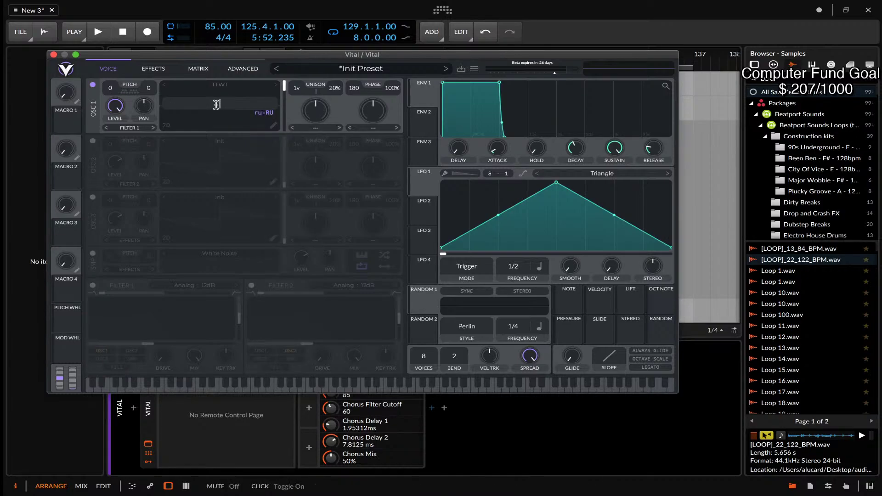
pyautogui.click(257, 113)
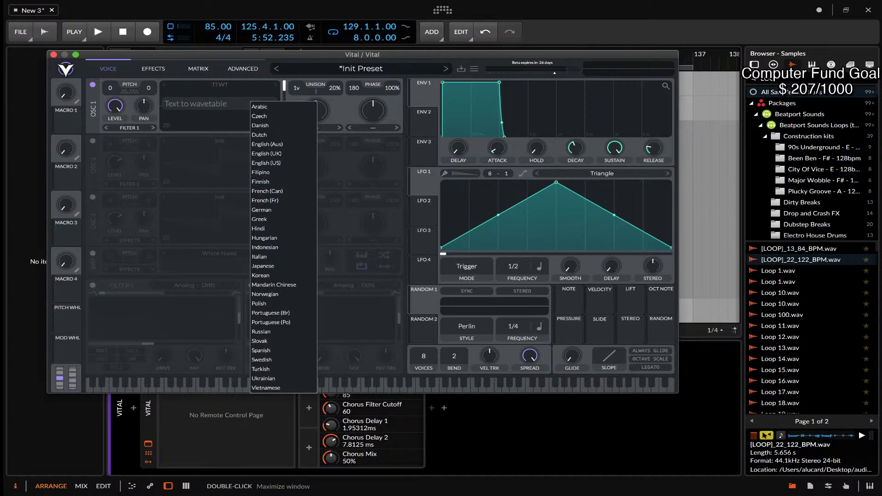
pyautogui.click(261, 331)
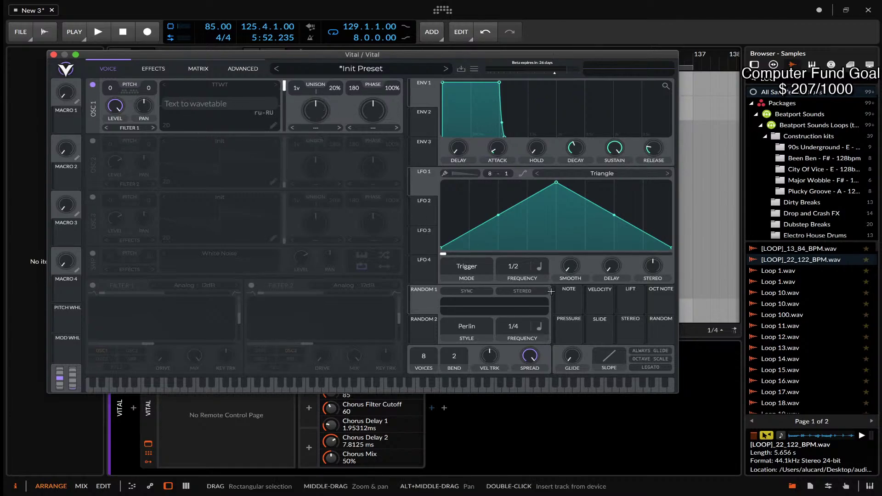
# Set LFO 1's frequency mode to Seconds and its rate to 128.0 secs.
pyautogui.click(540, 269)
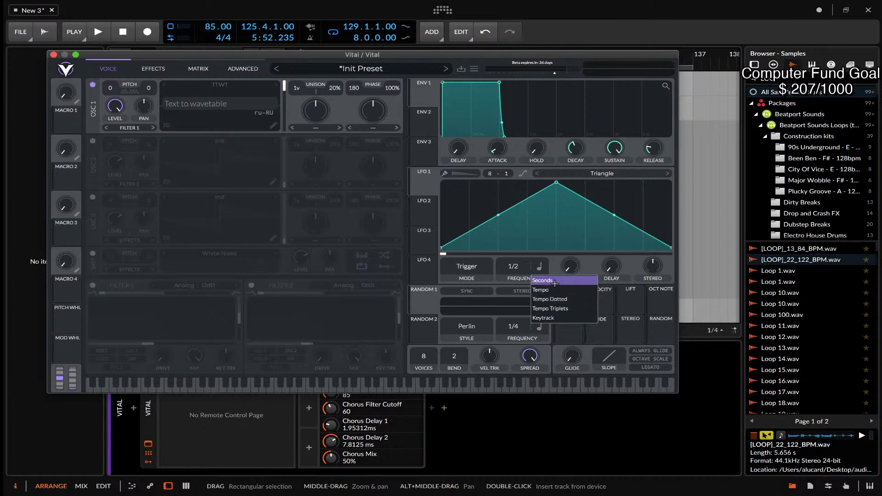
pyautogui.click(553, 280)
pyautogui.moveTo(514, 268); pyautogui.dragTo(491, 274)
# Return LFO 1's frequency to Tempo at 1/64, and switch its mode to Keytrack.
pyautogui.click(540, 266)
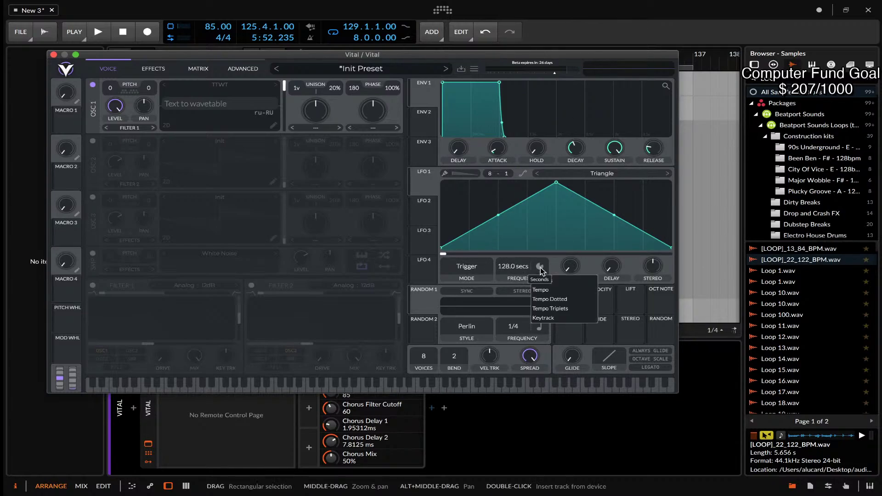
pyautogui.click(557, 291)
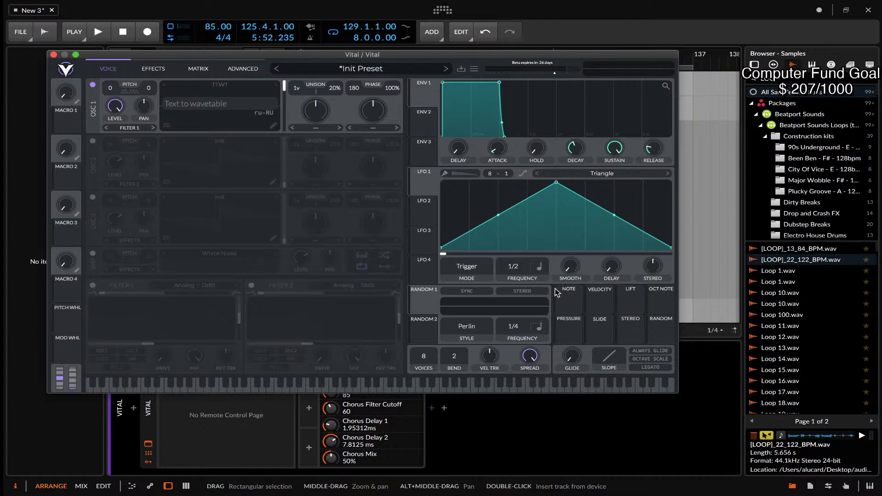
pyautogui.moveTo(520, 269); pyautogui.dragTo(544, 242)
pyautogui.click(533, 274)
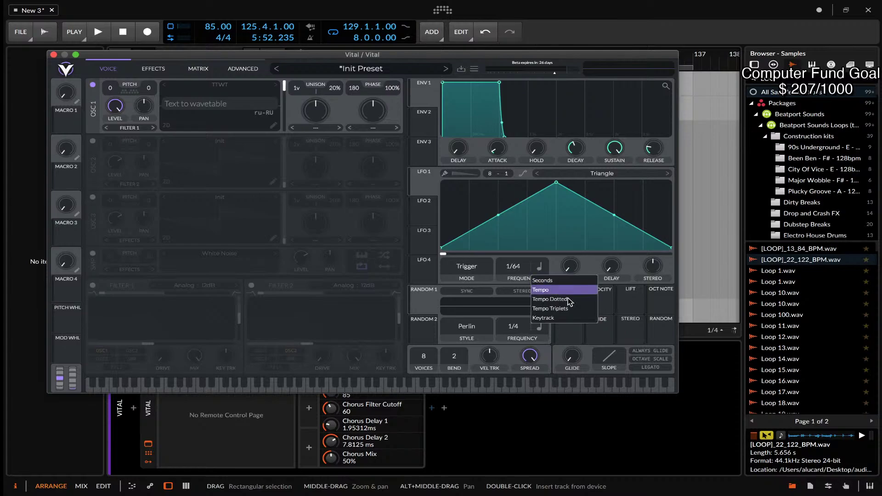
pyautogui.click(549, 318)
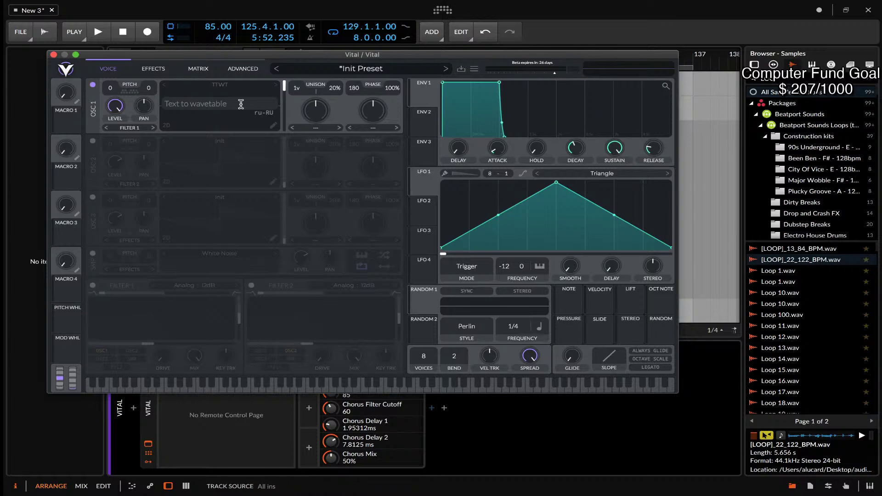
# Generate an Osc 1 wavetable from the text ":)" in Russian and sweep its position to the highest frame, 256.
pyautogui.click(219, 106)
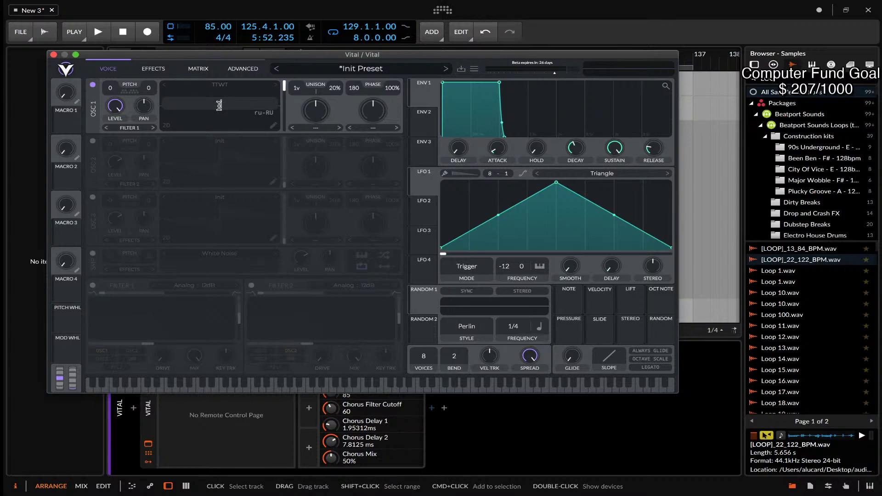
pyautogui.write(':)')
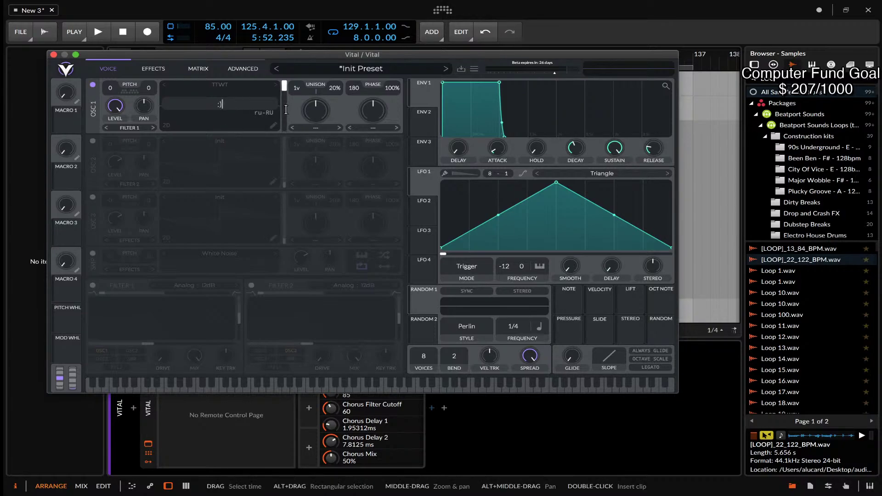
pyautogui.press('Return')
pyautogui.moveTo(286, 87)
pyautogui.moveTo(285, 87)
pyautogui.mouseDown()
pyautogui.moveTo(290, 129)
pyautogui.moveTo(289, 84)
pyautogui.mouseUp()
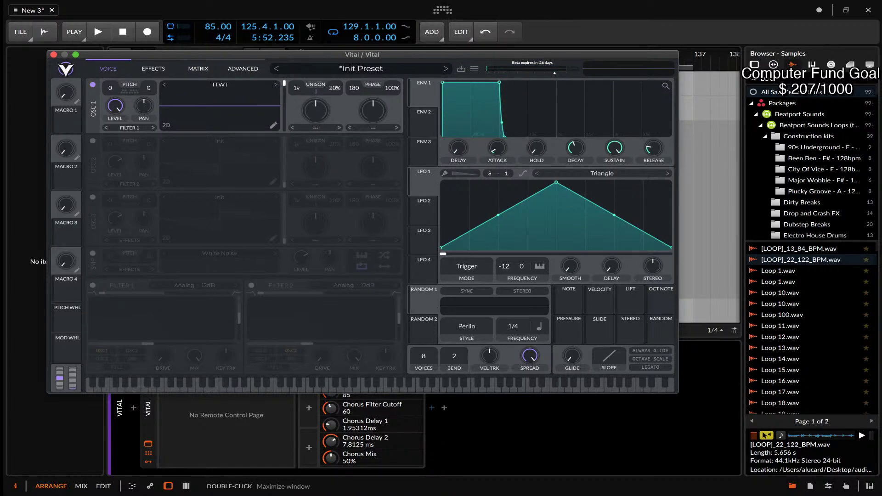
# Close and reopen the Vital window, and examine the audio file source of Osc 1's wavetable in the wavetable editor.
pyautogui.press('super+w')
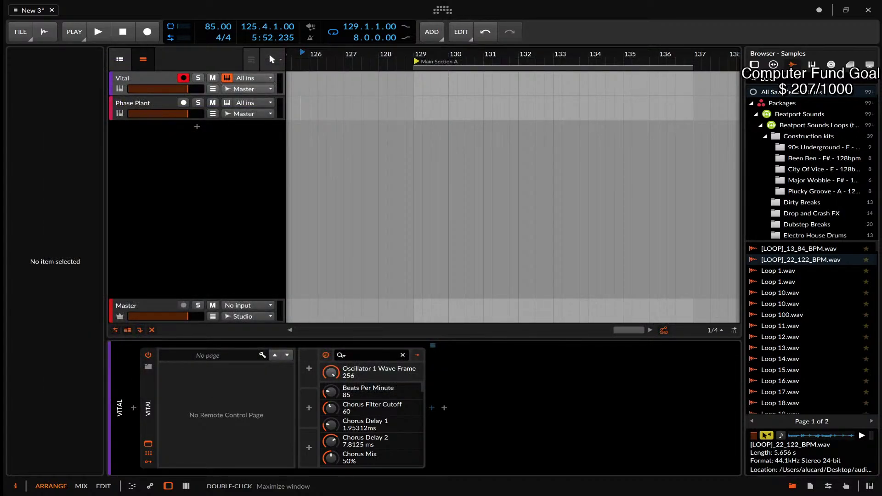
pyautogui.click(166, 83)
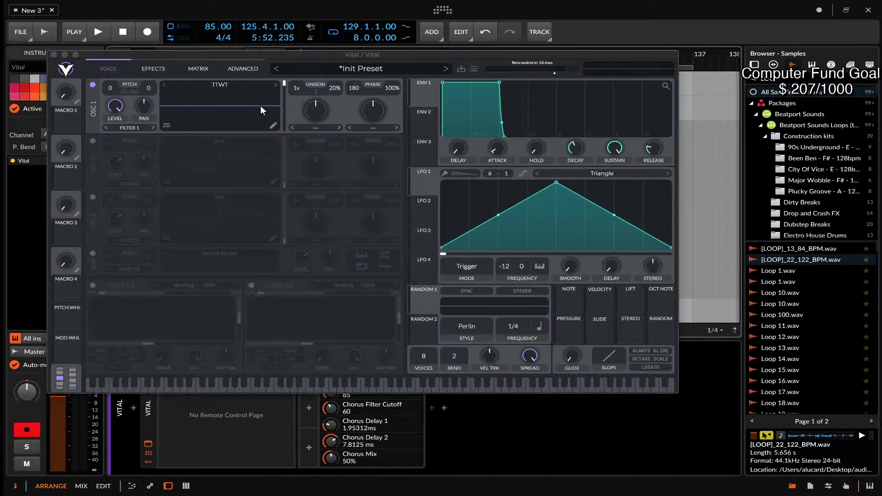
pyautogui.click(272, 123)
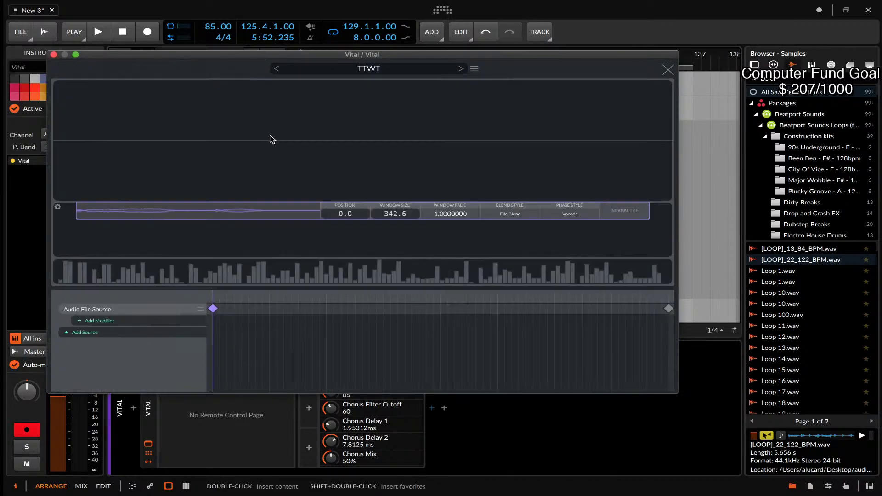
pyautogui.click(668, 71)
# Generate another text-based wavetable in Russian for Osc 1, and inspect its frames and audio file source.
pyautogui.rightClick(245, 95)
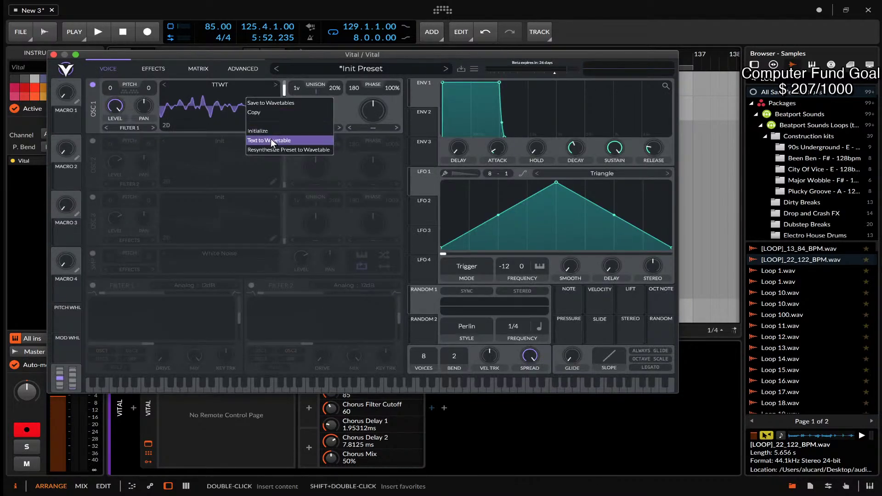
pyautogui.click(271, 140)
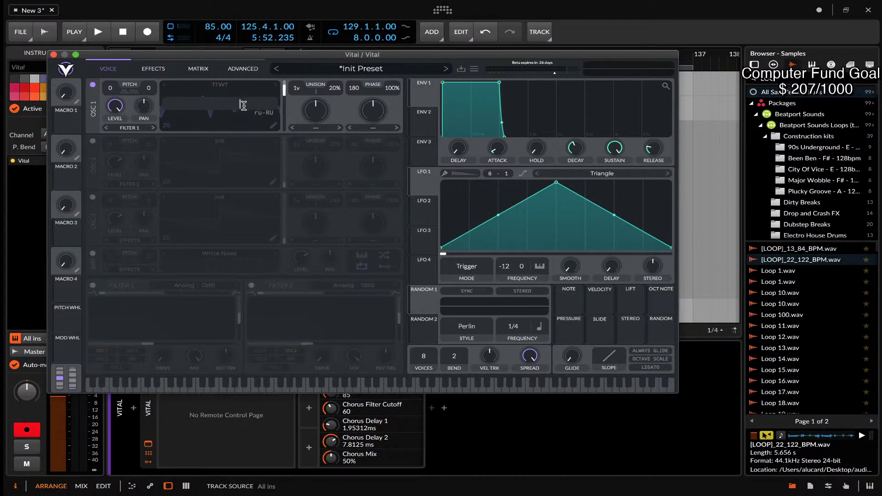
pyautogui.press('Return')
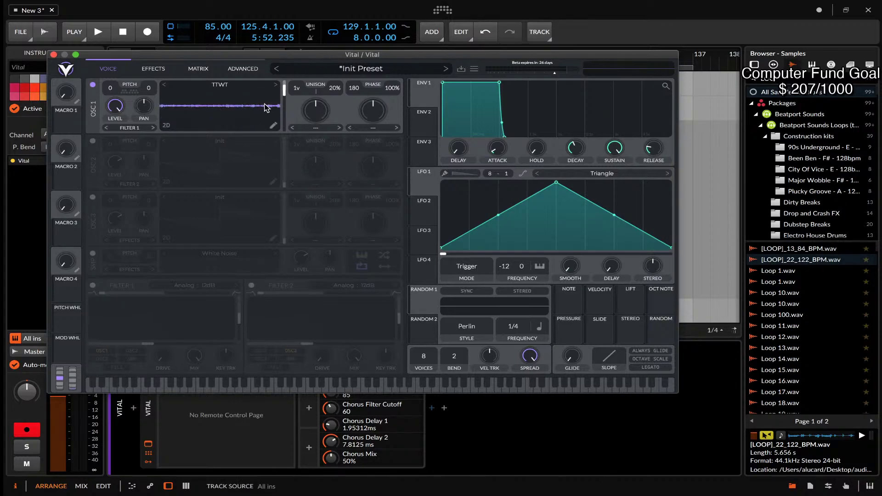
pyautogui.moveTo(283, 92); pyautogui.dragTo(310, 184)
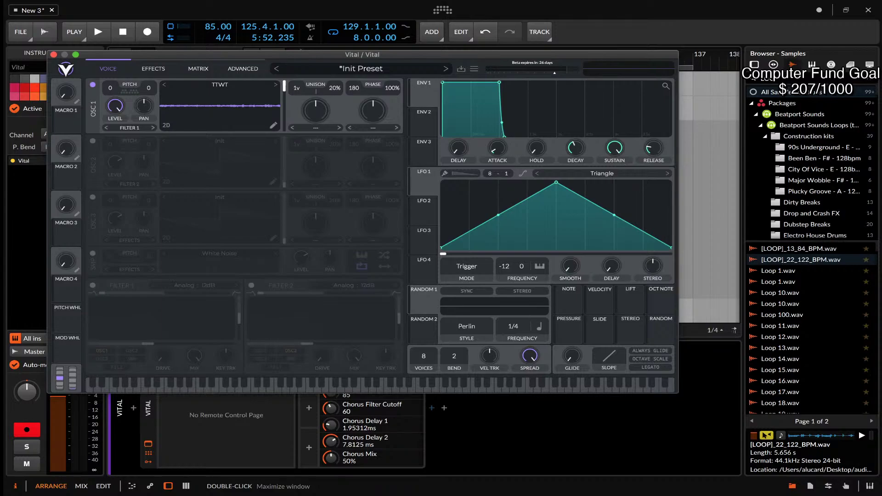
pyautogui.click(273, 126)
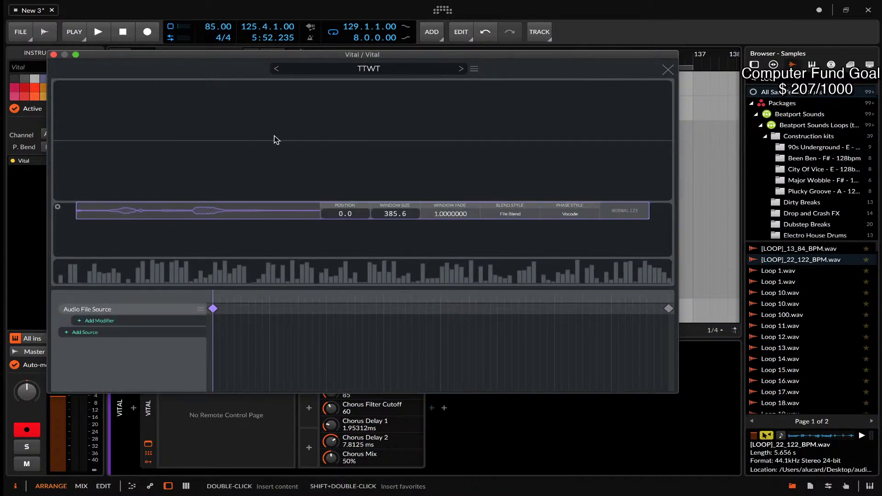
pyautogui.click(667, 71)
# Generate a new Osc 1 wavetable from the text "KAWAII" with the language set to Japanese.
pyautogui.rightClick(231, 116)
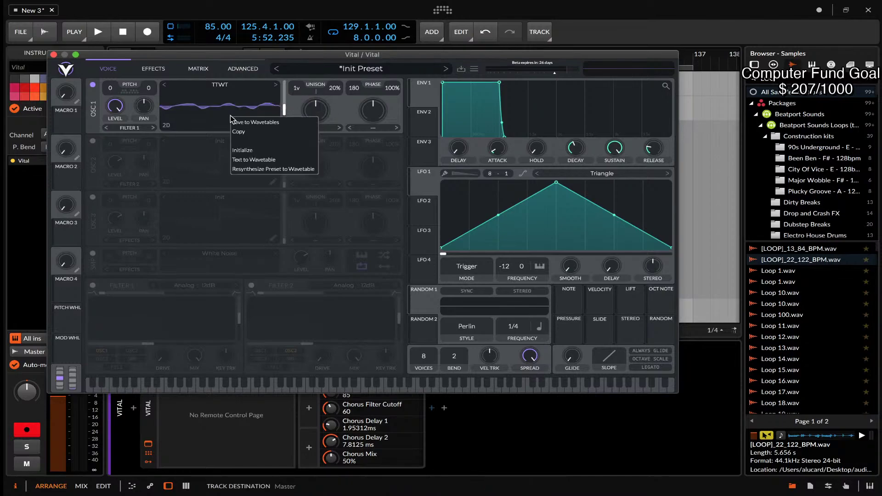
pyautogui.click(254, 160)
pyautogui.write('KAWAII')
pyautogui.click(263, 120)
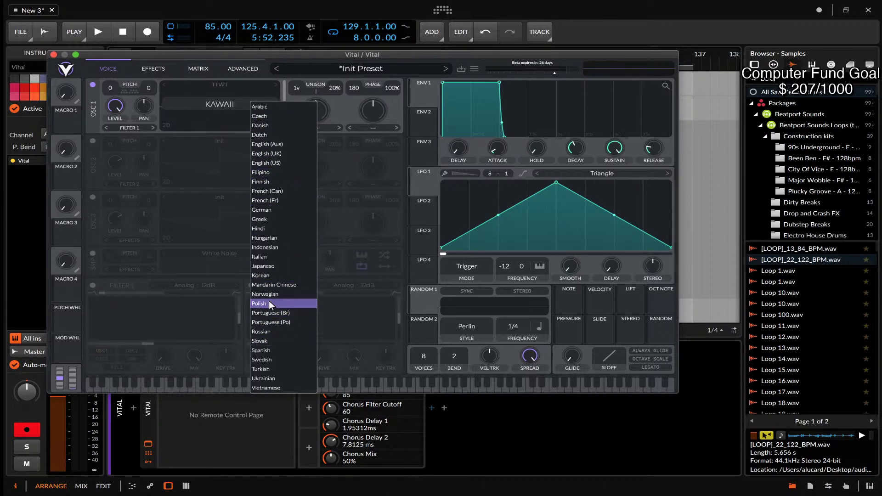
pyautogui.click(264, 266)
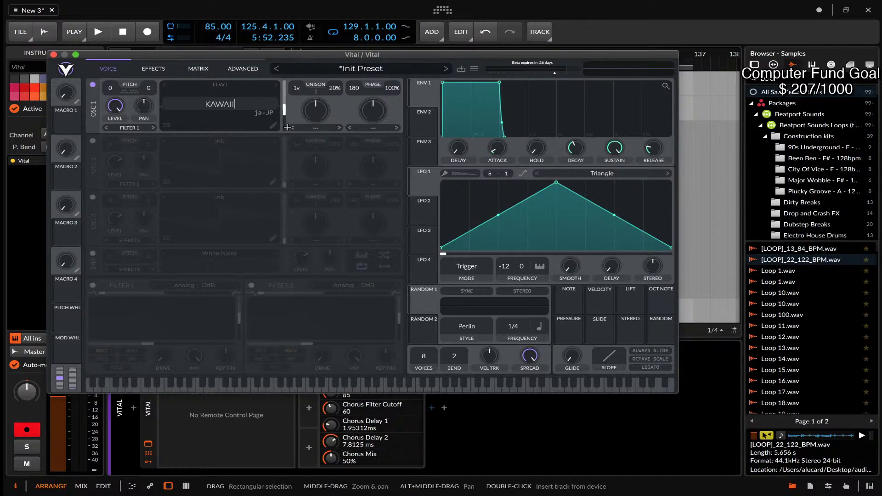
pyautogui.press('Return')
# Sweep the frames of Osc 1's "KAWAII" wavetable up and down, ending at the lowest frame.
pyautogui.moveTo(284, 111); pyautogui.dragTo(250, 97)
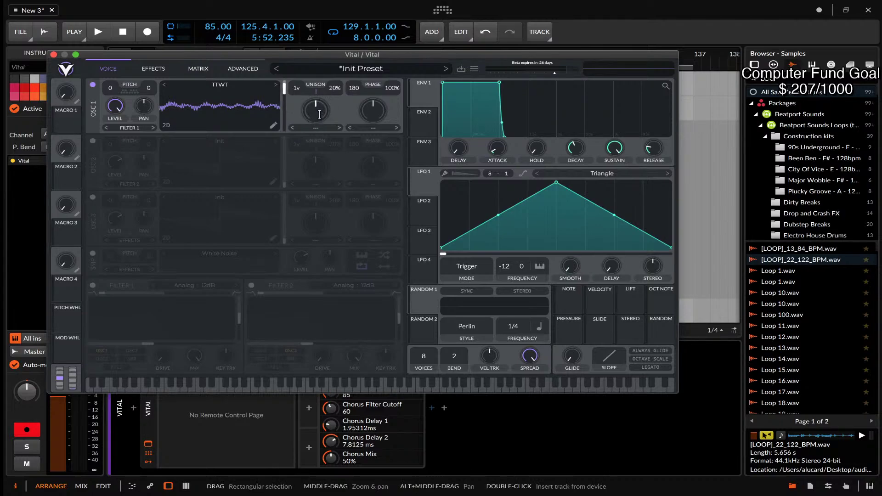
pyautogui.moveTo(263, 111)
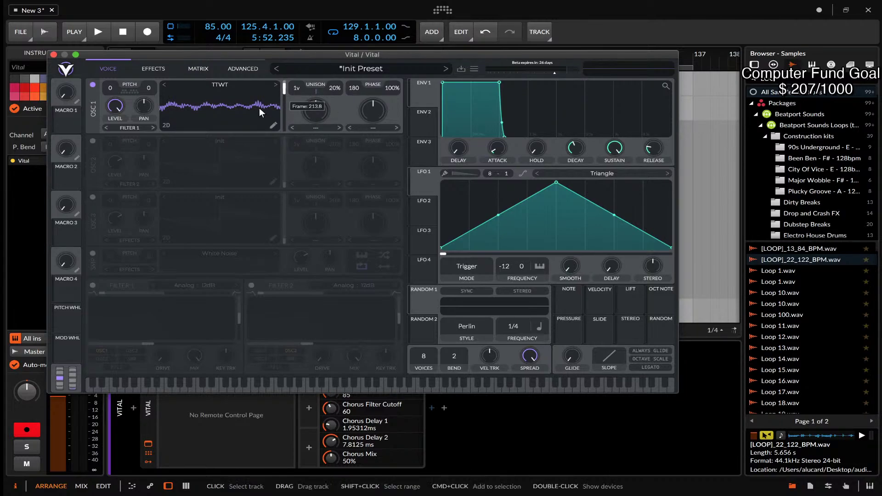
pyautogui.moveTo(284, 94); pyautogui.dragTo(284, 119)
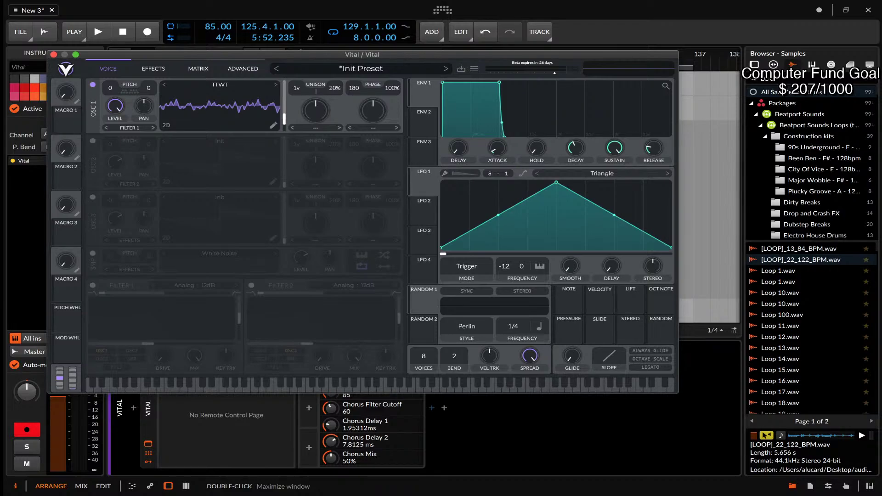
pyautogui.moveTo(195, 97)
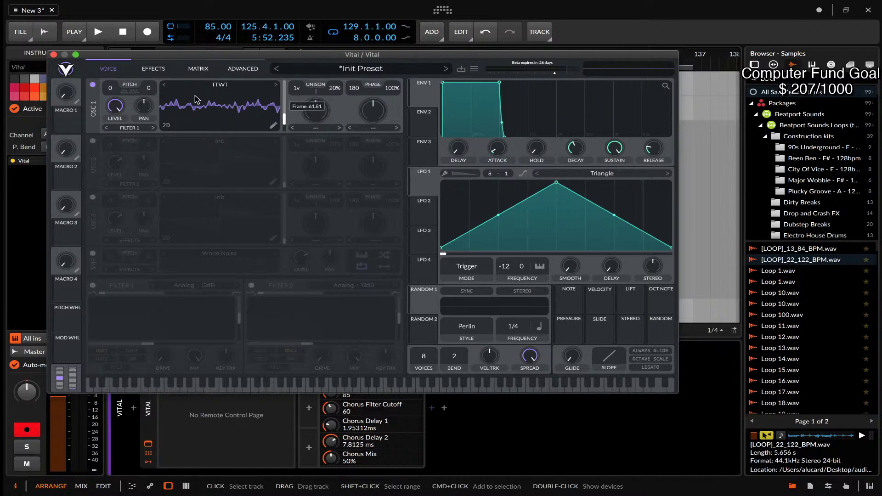
pyautogui.click(284, 125)
pyautogui.moveTo(286, 127); pyautogui.dragTo(286, 179)
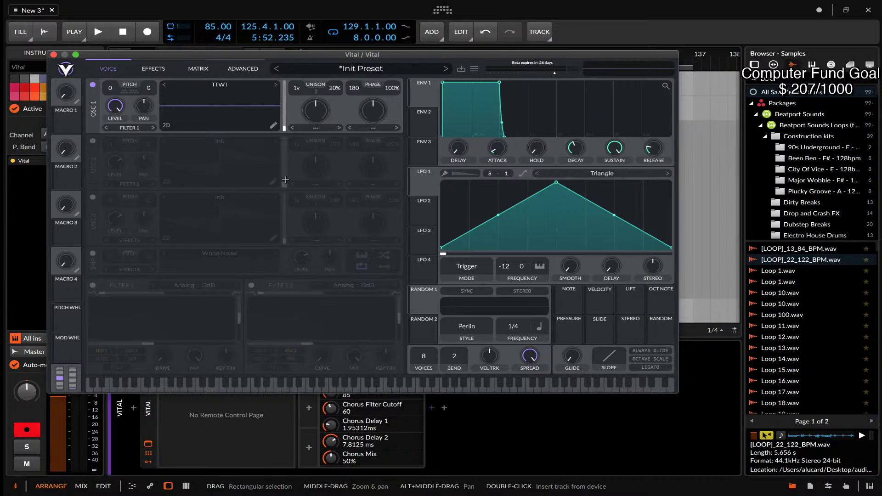
pyautogui.click(692, 47)
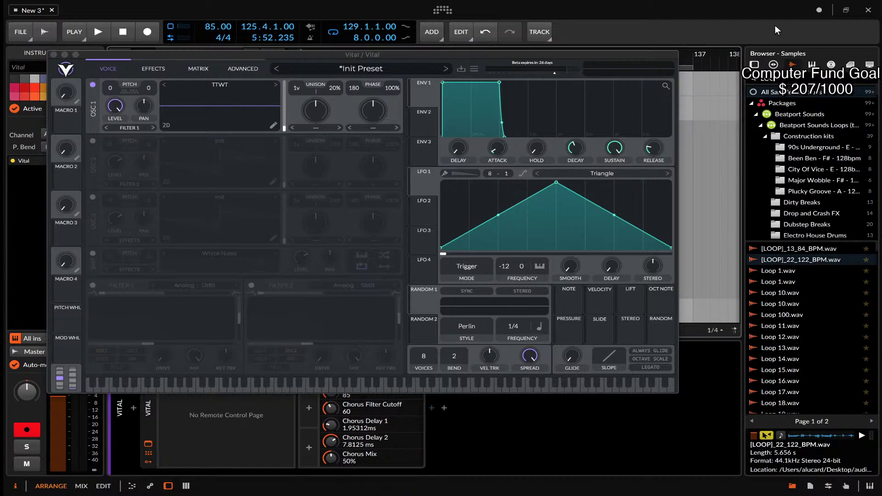
# Exit Bitwig's full screen, switch to Chrome and open youtube.com.
pyautogui.click(846, 10)
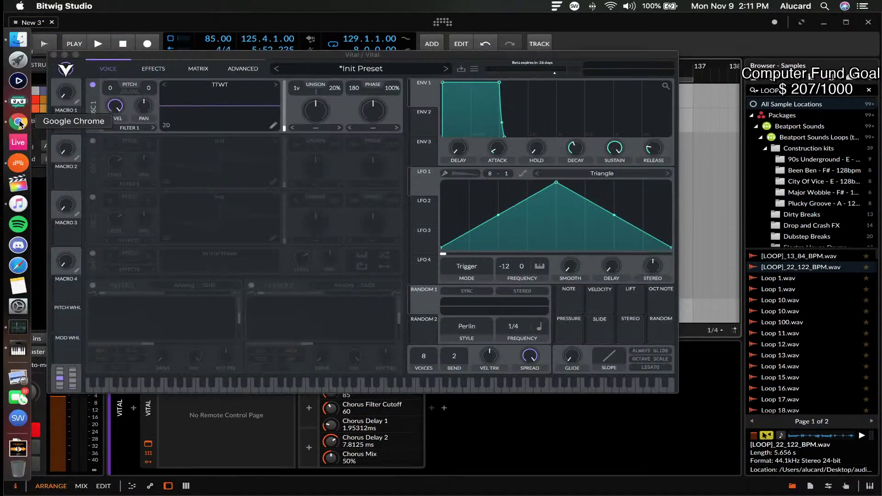
pyautogui.click(19, 122)
pyautogui.write('YOUTUBE.')
pyautogui.press('BackSpace')
pyautogui.press('BackSpace')
pyautogui.write('UBE.COM')
pyautogui.press('Return')
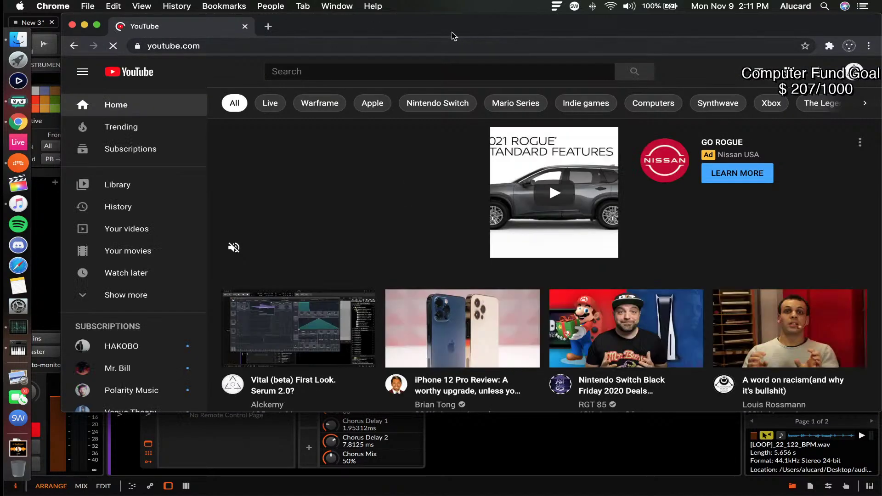
pyautogui.moveTo(455, 37); pyautogui.dragTo(436, 30)
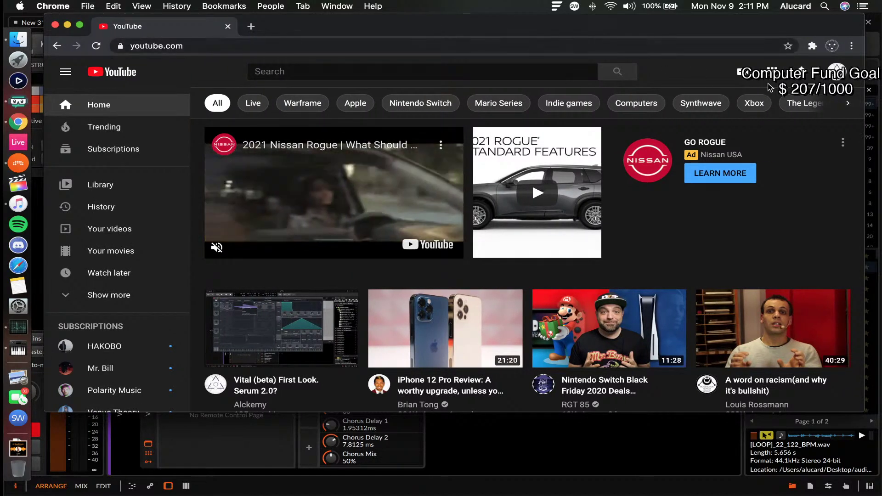
# Open the signed-in account's own YouTube channel, look through its created playlists, and close the browser window.
pyautogui.click(837, 71)
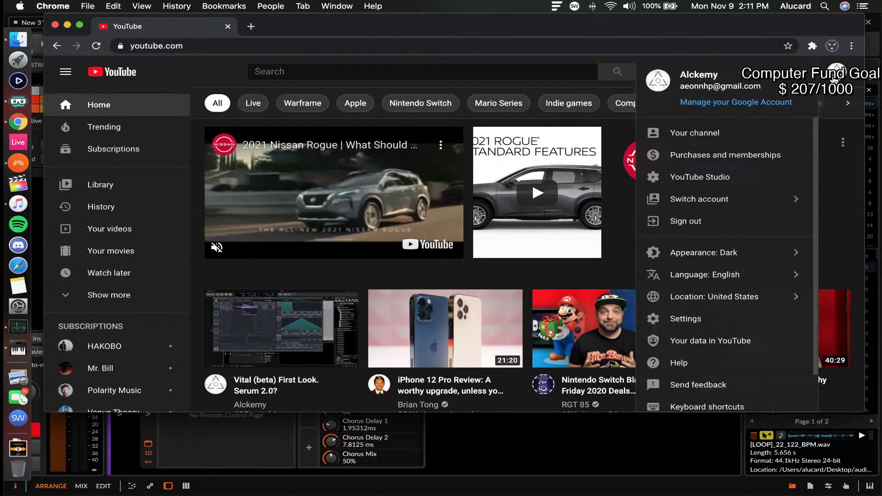
pyautogui.click(695, 132)
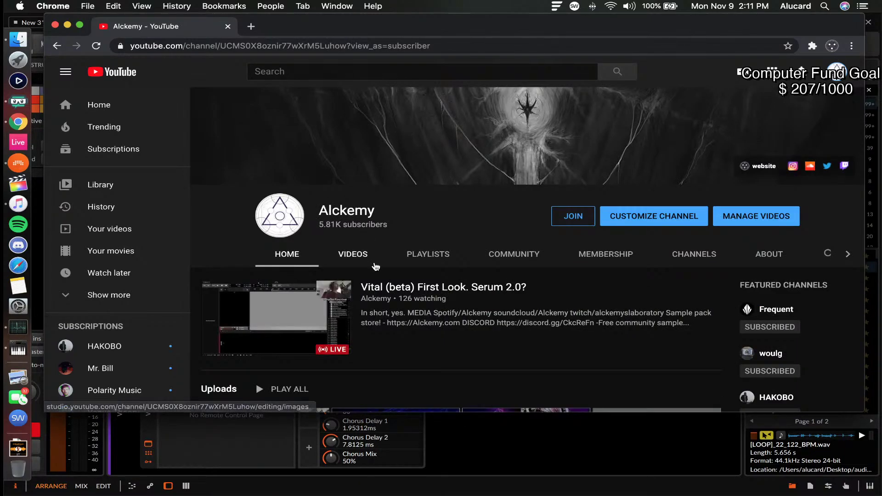
pyautogui.click(418, 257)
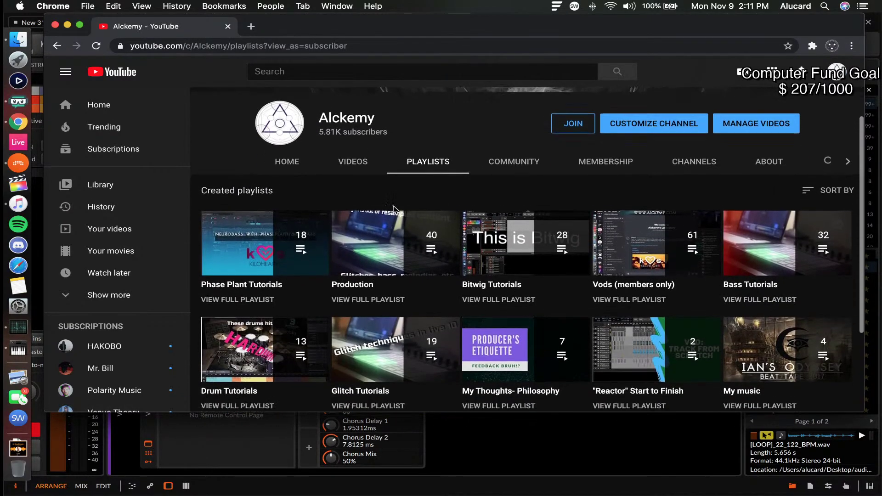
pyautogui.scroll(-2, 394, 209)
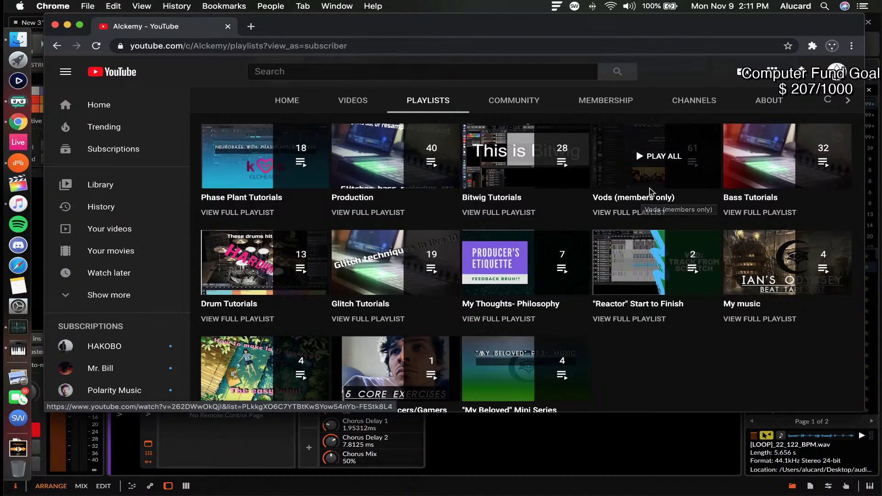
pyautogui.scroll(-1, 693, 188)
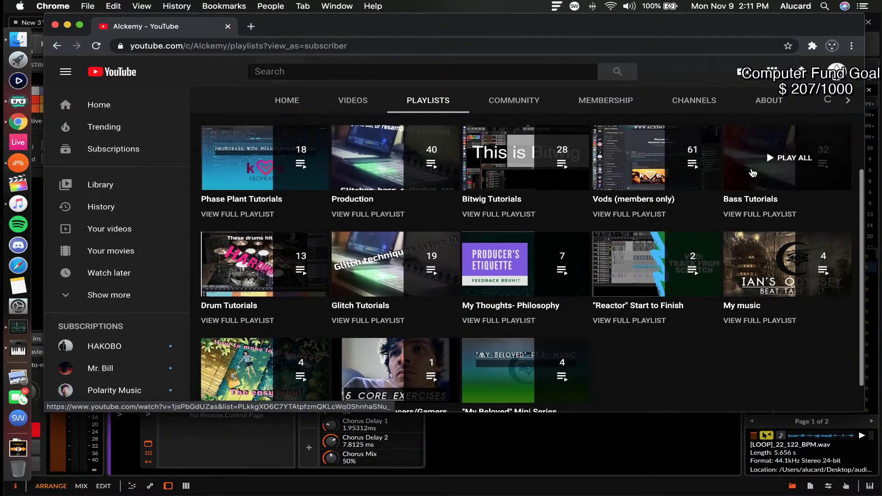
pyautogui.scroll(-1, 693, 188)
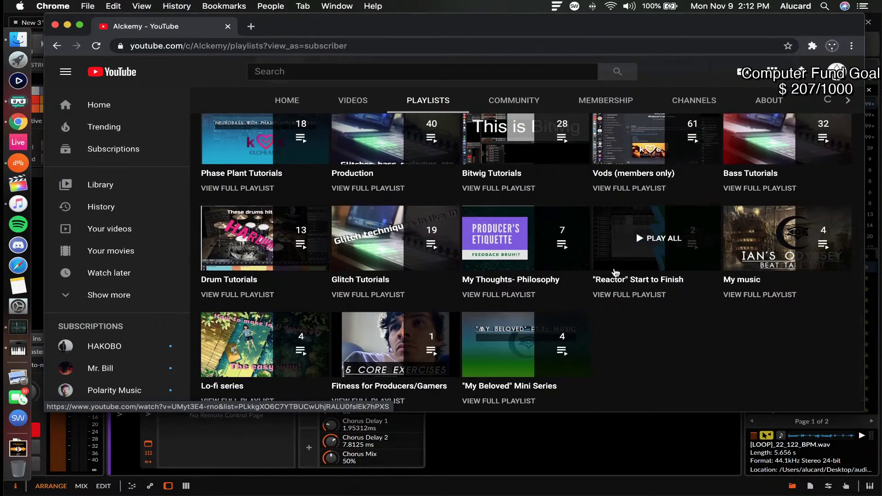
pyautogui.scroll(-1, 668, 255)
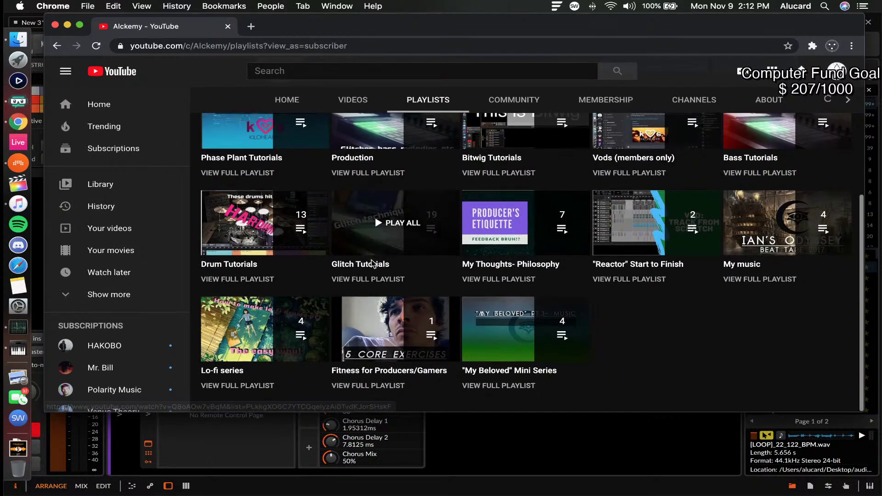
pyautogui.scroll(5, 371, 260)
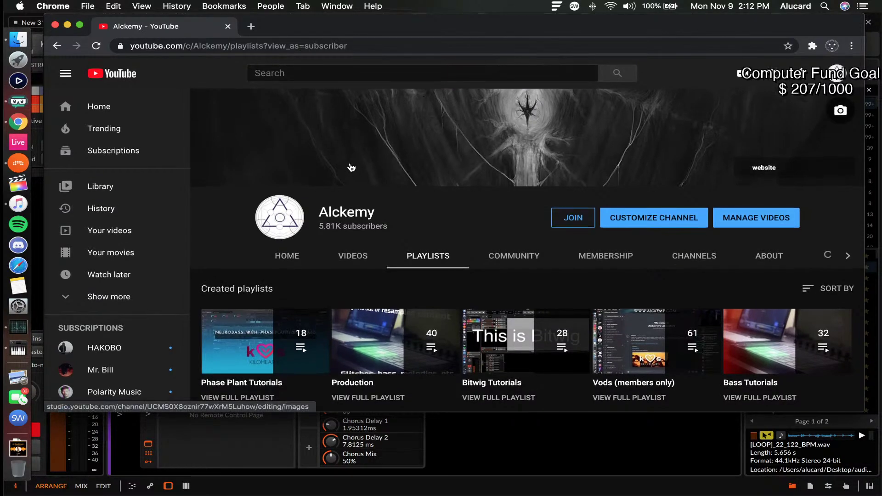
pyautogui.scroll(-1, 302, 102)
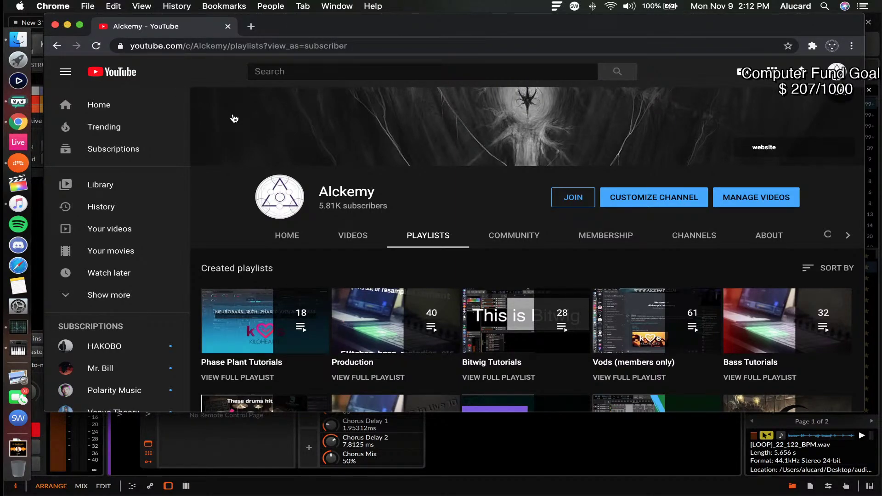
pyautogui.click(55, 25)
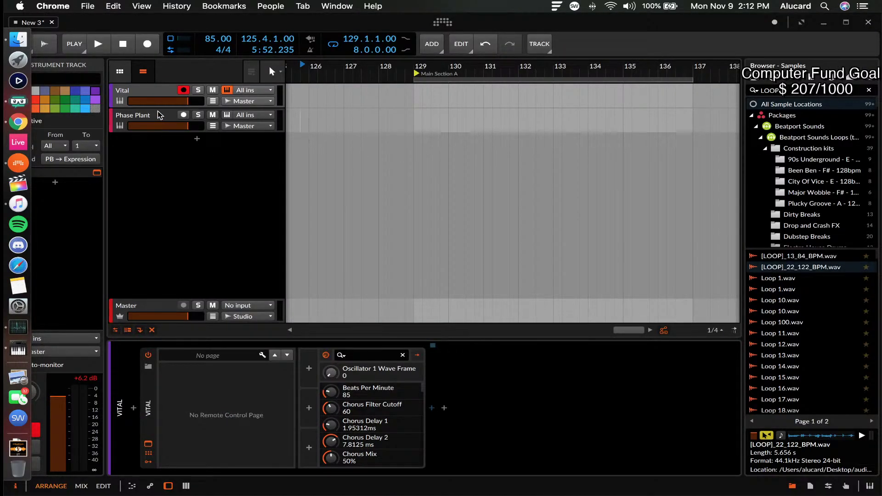
# Reopen Vital, enable Filter 1 and step through the Analog, Dirty, Ladder, Digital and Diode models, ending on Diode 24dB.
pyautogui.click(141, 96)
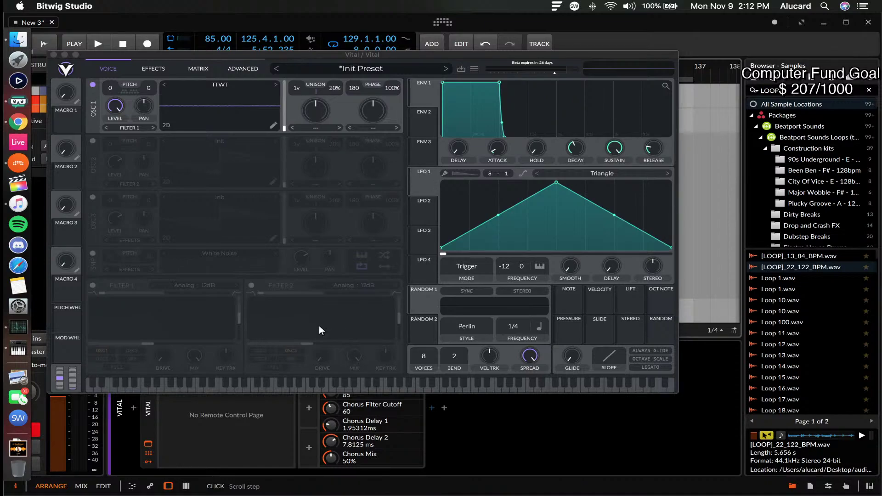
pyautogui.click(92, 286)
pyautogui.click(175, 289)
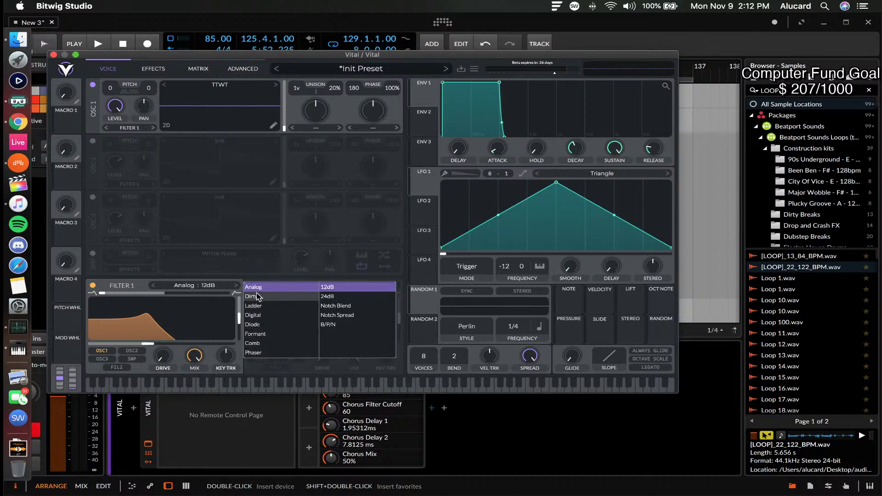
pyautogui.click(254, 325)
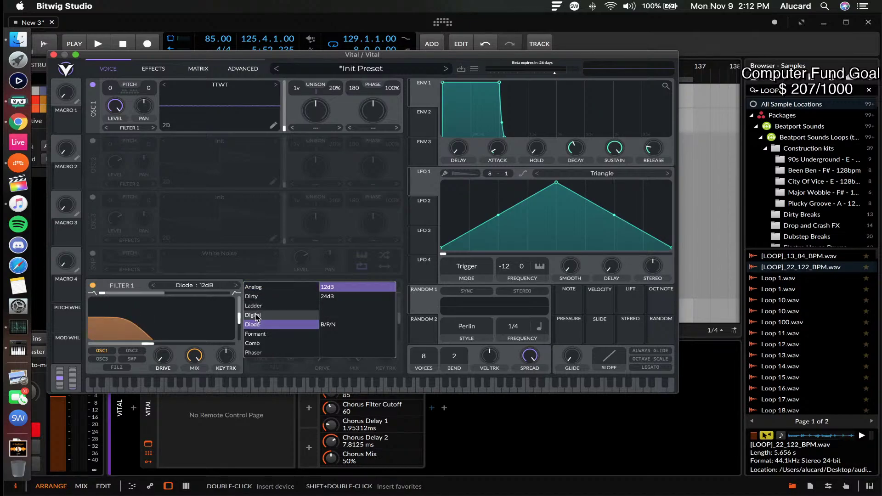
pyautogui.click(254, 315)
pyautogui.click(254, 288)
pyautogui.click(253, 297)
pyautogui.click(254, 306)
pyautogui.click(254, 315)
pyautogui.click(255, 325)
pyautogui.click(333, 297)
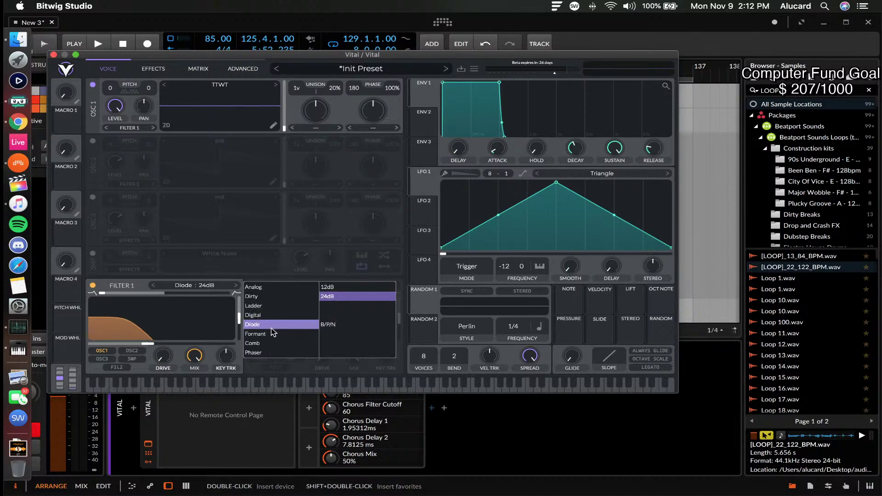
# Change Filter 1 to the Formant model and compare the AOIE and AIUO styles, ending on AIUO.
pyautogui.click(256, 335)
pyautogui.click(338, 297)
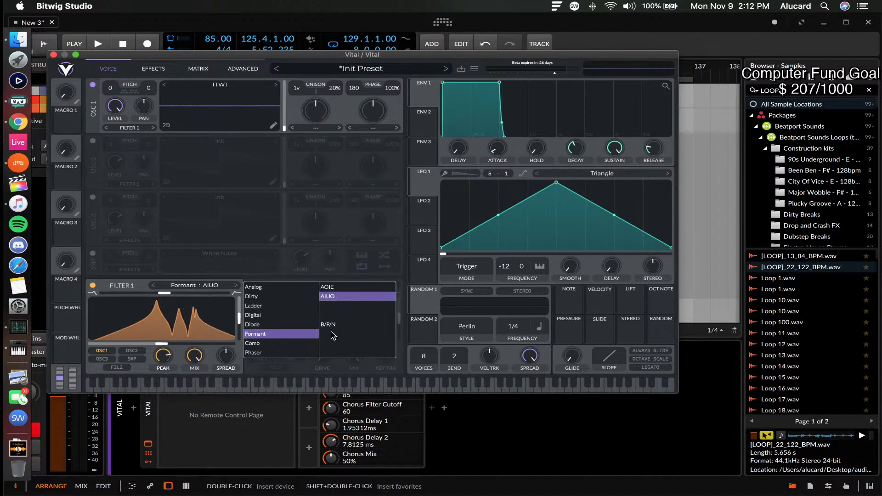
pyautogui.click(327, 287)
pyautogui.click(327, 296)
# Change Filter 1 to the Comb model and step through its styles from Low High Comb to Band Spread Flange-.
pyautogui.click(255, 344)
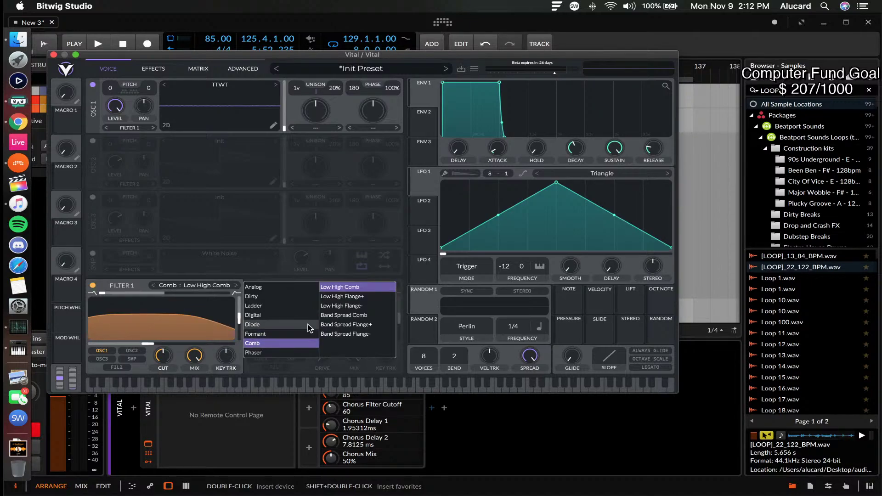
pyautogui.click(333, 296)
pyautogui.click(333, 306)
pyautogui.click(331, 315)
pyautogui.click(332, 324)
pyautogui.click(332, 334)
# Change Filter 1 to the Phaser model and compare its Positive and Negative styles.
pyautogui.click(285, 353)
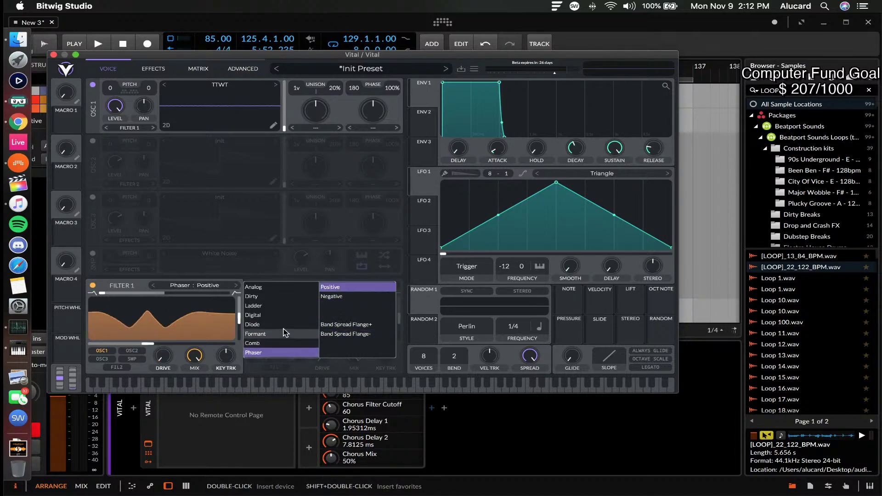
pyautogui.click(335, 297)
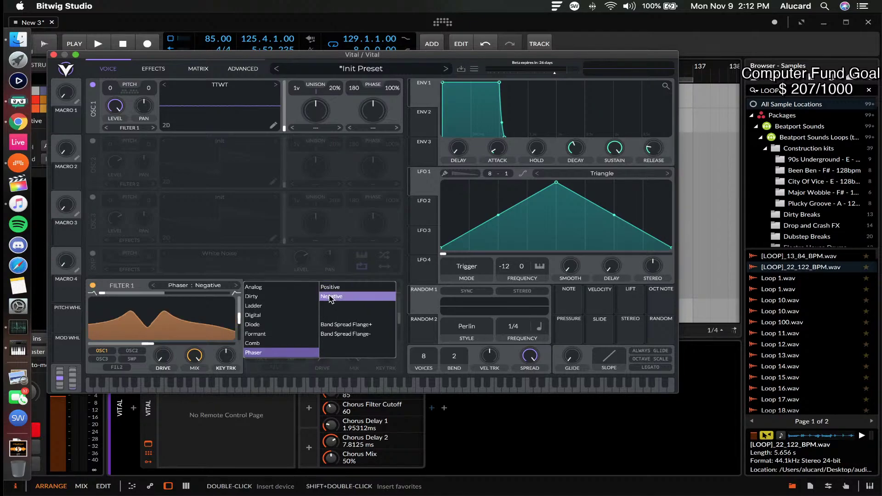
pyautogui.click(332, 287)
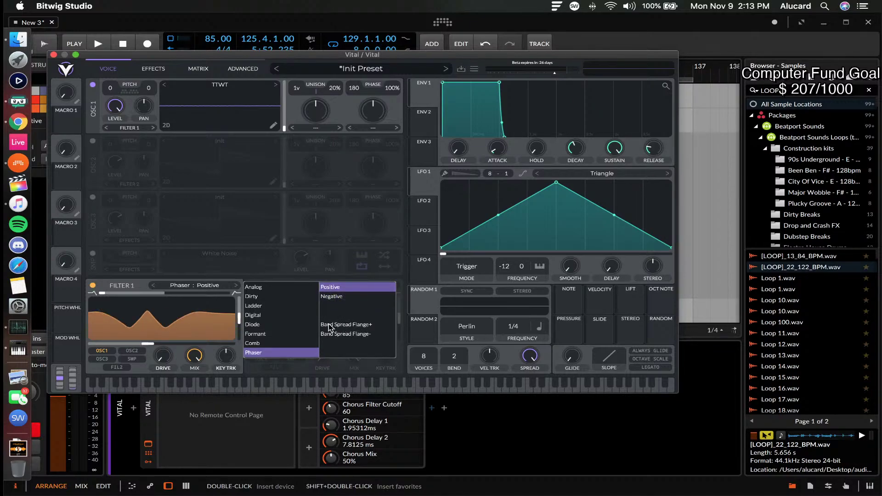
pyautogui.click(332, 296)
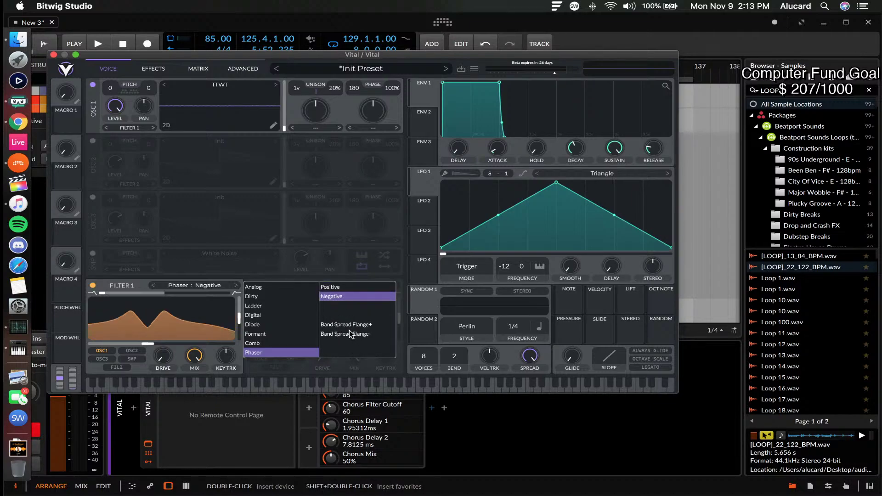
# Set Filter 1 to Comb with the Band Spread Flange- style, raise its blend slightly and lower its cutoff to about -17.3 semitones.
pyautogui.click(253, 343)
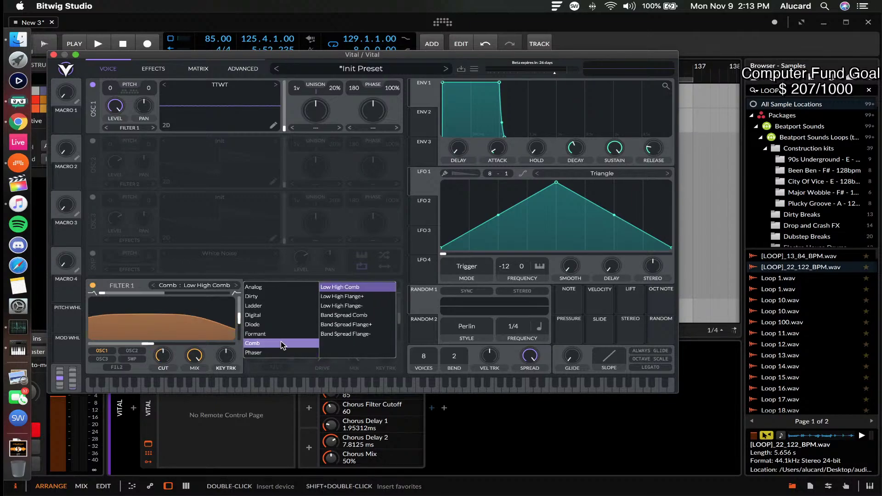
pyautogui.click(331, 335)
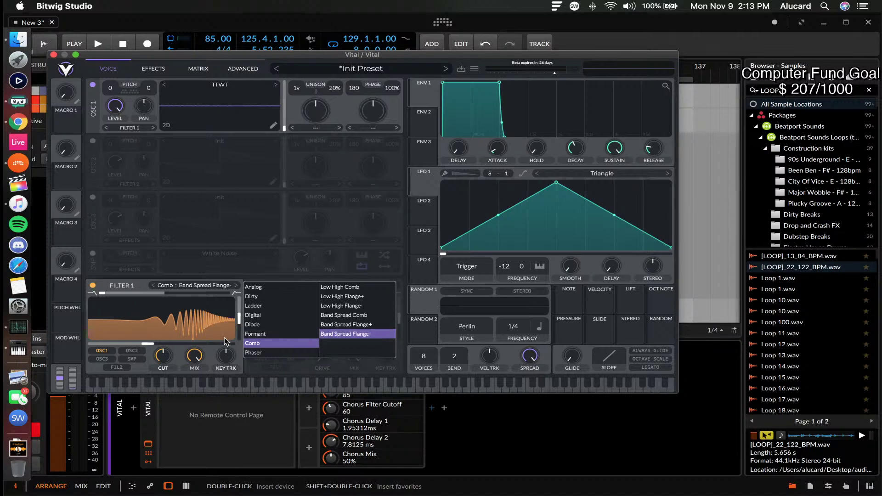
pyautogui.moveTo(103, 293)
pyautogui.mouseDown()
pyautogui.moveTo(212, 293)
pyautogui.moveTo(114, 293)
pyautogui.mouseUp()
pyautogui.moveTo(147, 343); pyautogui.dragTo(142, 342)
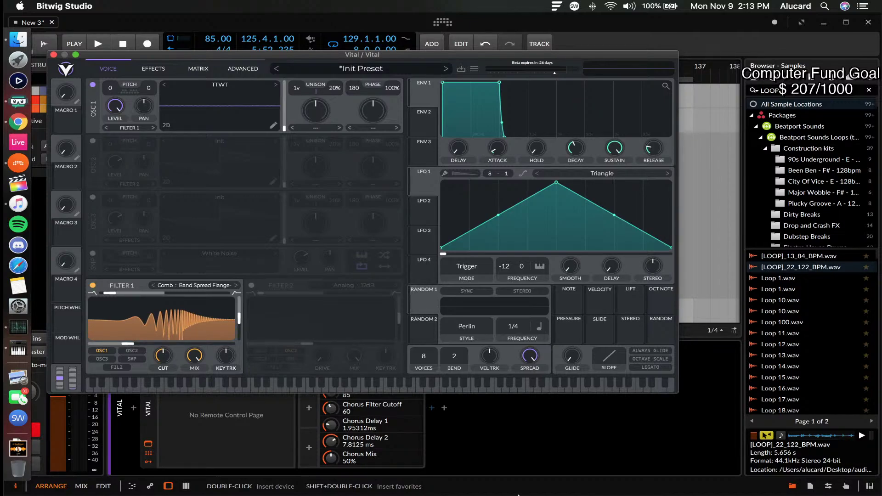
# Reposition the Vital window, reopening it from the Vital track so that its whole interface fits on screen.
pyautogui.moveTo(132, 56); pyautogui.dragTo(142, 25)
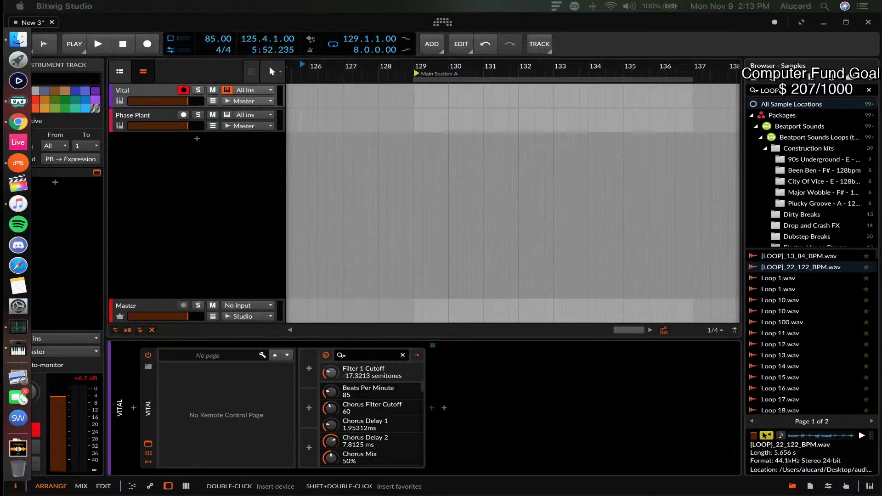
pyautogui.click(139, 91)
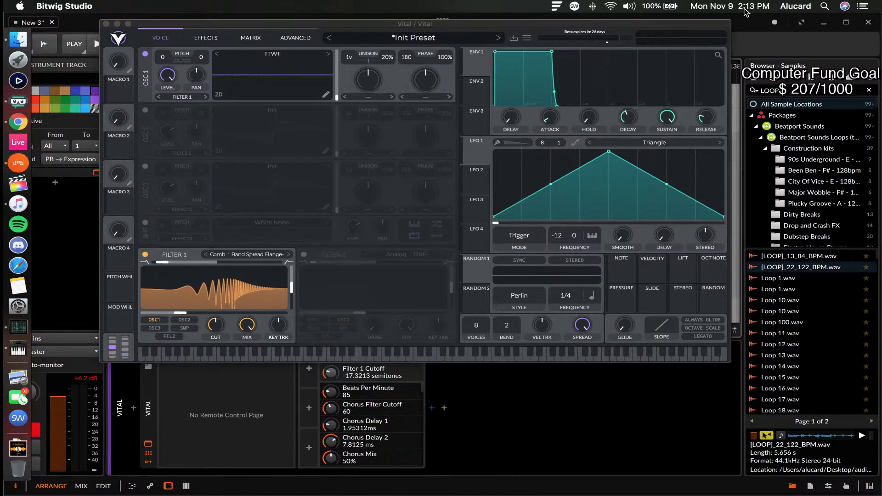
pyautogui.moveTo(566, 25); pyautogui.dragTo(567, 51)
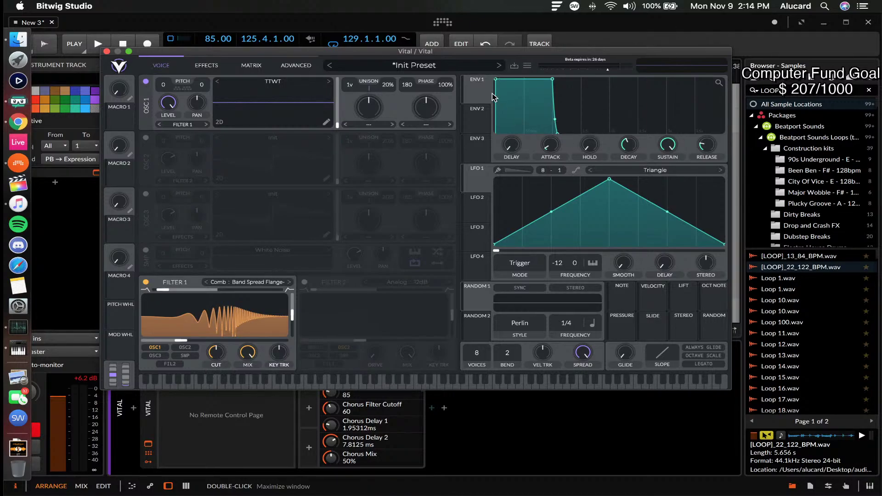
# Look through Vital's effects, modulation matrix and advanced settings.
pyautogui.click(206, 69)
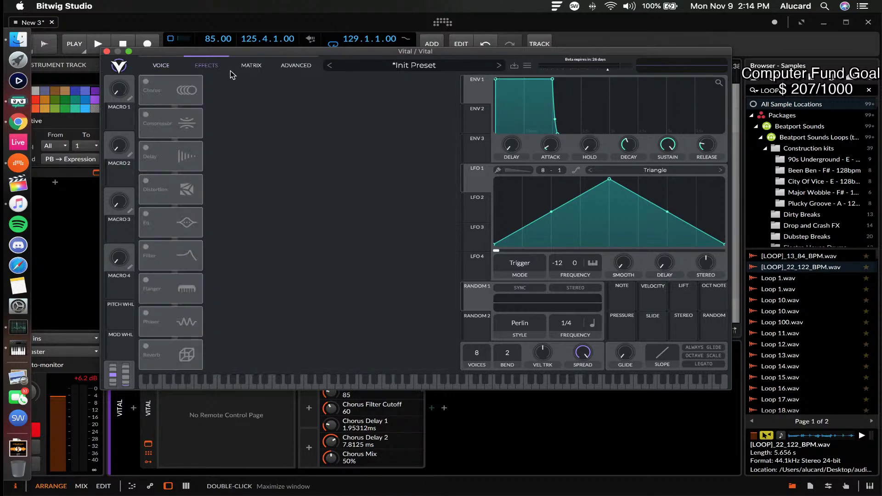
pyautogui.click(246, 69)
pyautogui.click(296, 66)
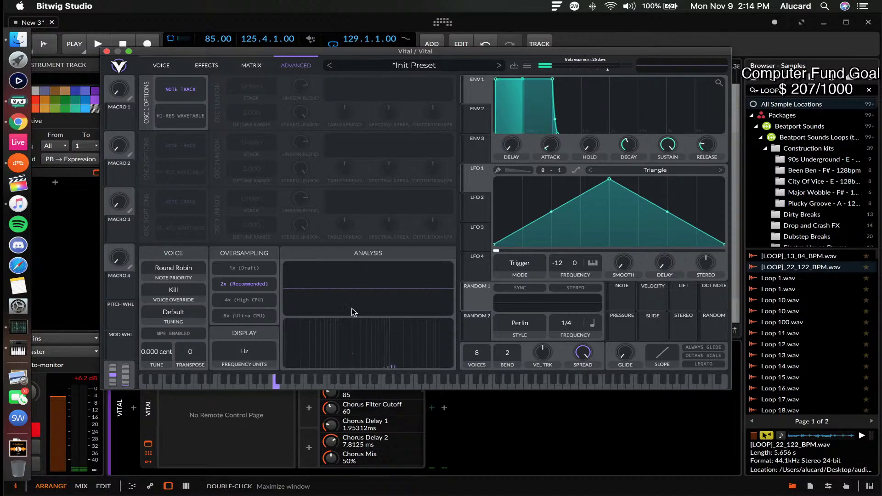
# Raise Osc 1's wavetable frame slightly and play a note to examine its waveform and spectrum in the advanced analysis display.
pyautogui.click(159, 66)
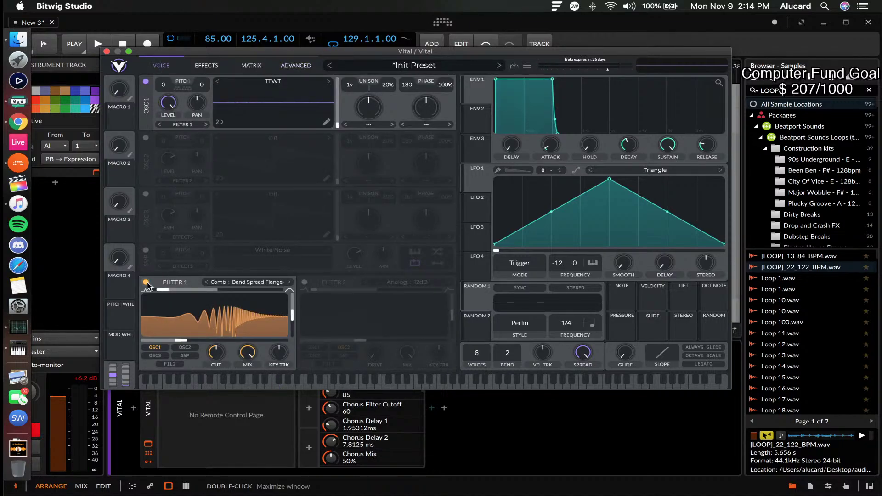
pyautogui.moveTo(336, 123); pyautogui.dragTo(338, 114)
pyautogui.click(294, 65)
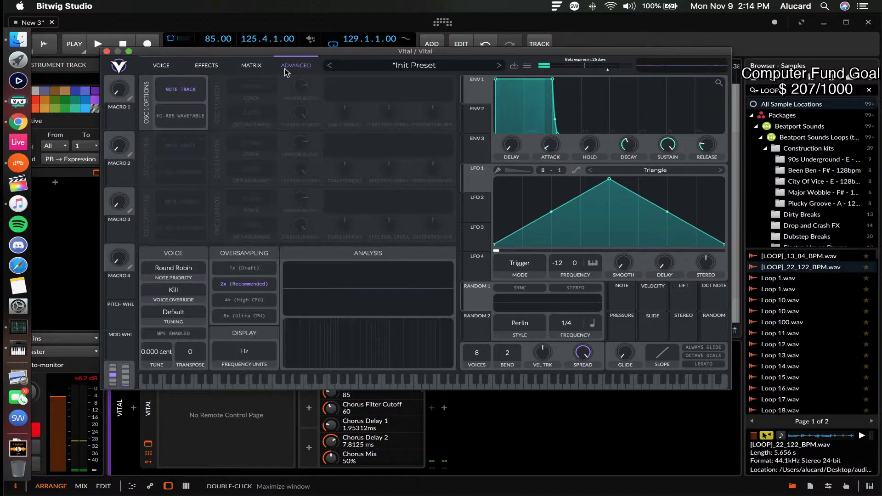
pyautogui.press('a')
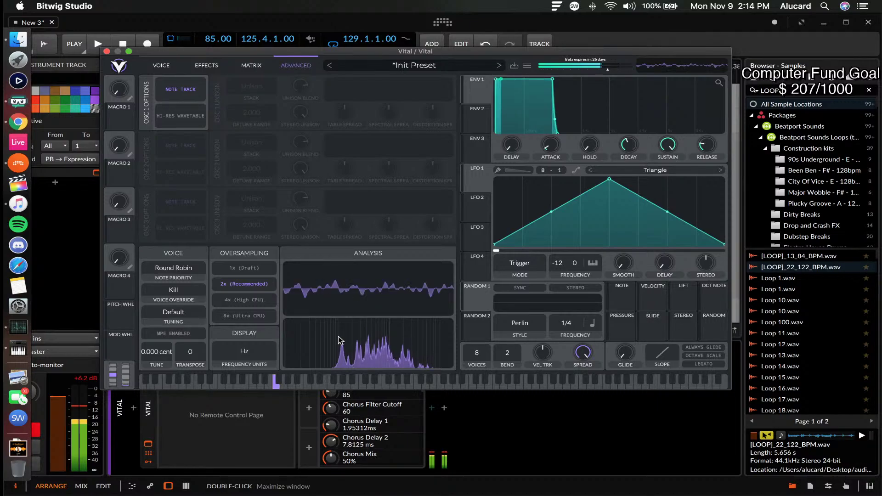
# Set Vital's display frequency units to Semitones and play a note.
pyautogui.click(244, 352)
pyautogui.click(244, 374)
pyautogui.press('a')
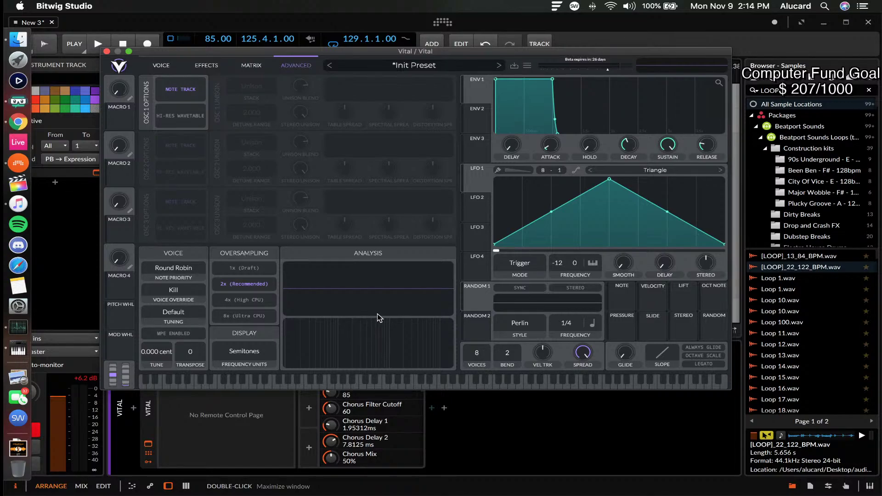
# Turn on Vital's sampler, search the sample browser for "sine", and preview Sine reese.wav, dismissing the folder chooser.
pyautogui.click(179, 66)
pyautogui.click(145, 251)
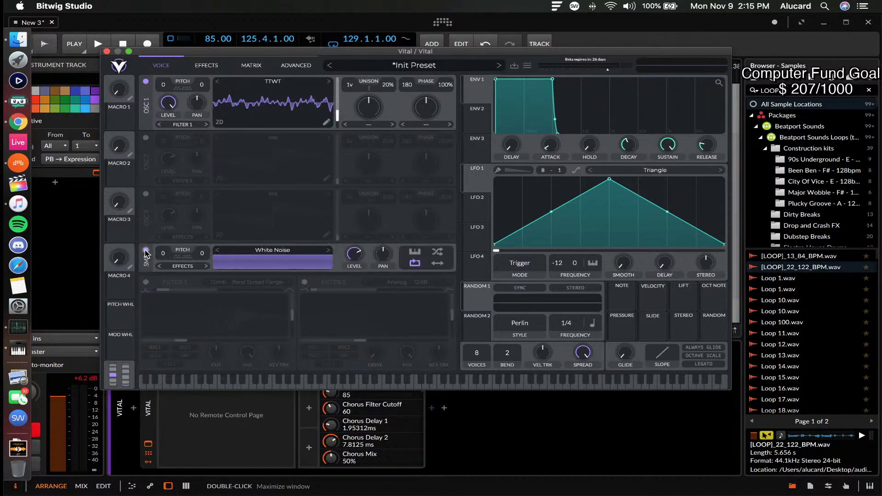
pyautogui.click(257, 251)
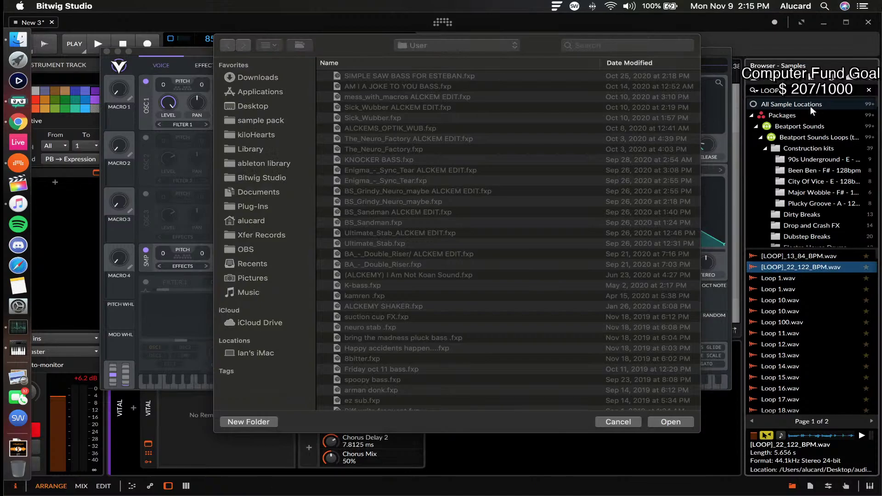
pyautogui.write('sine')
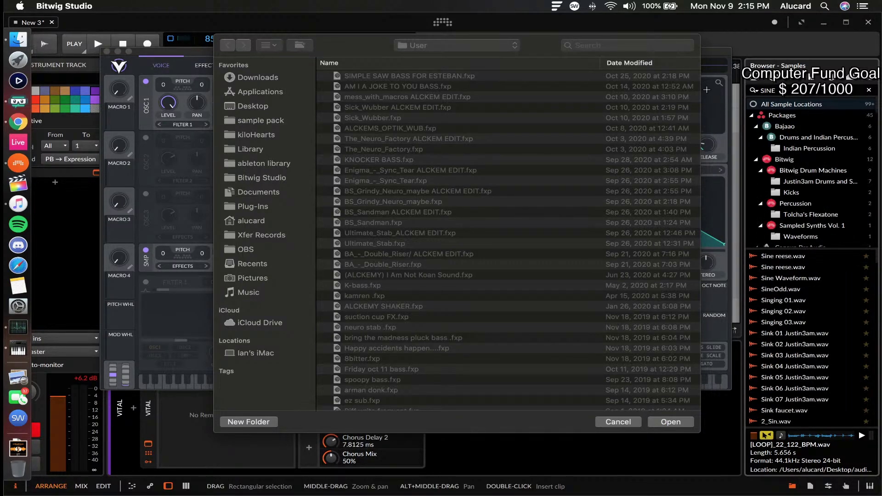
pyautogui.click(783, 267)
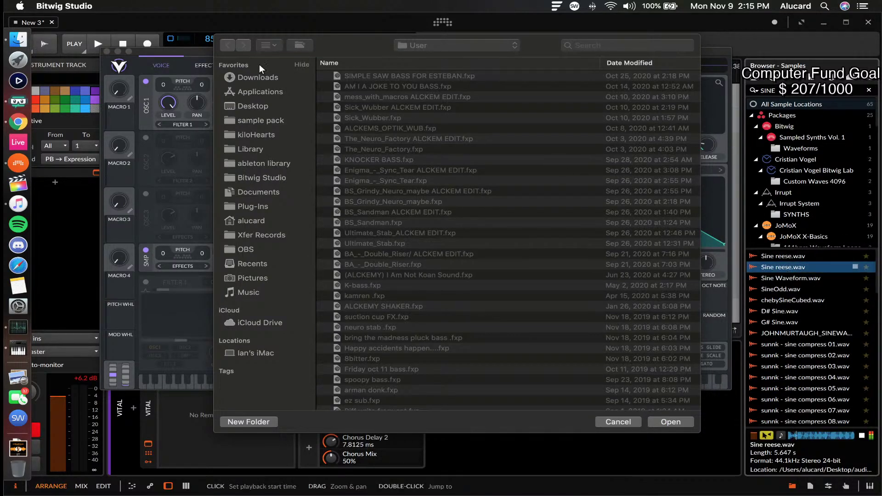
pyautogui.click(608, 424)
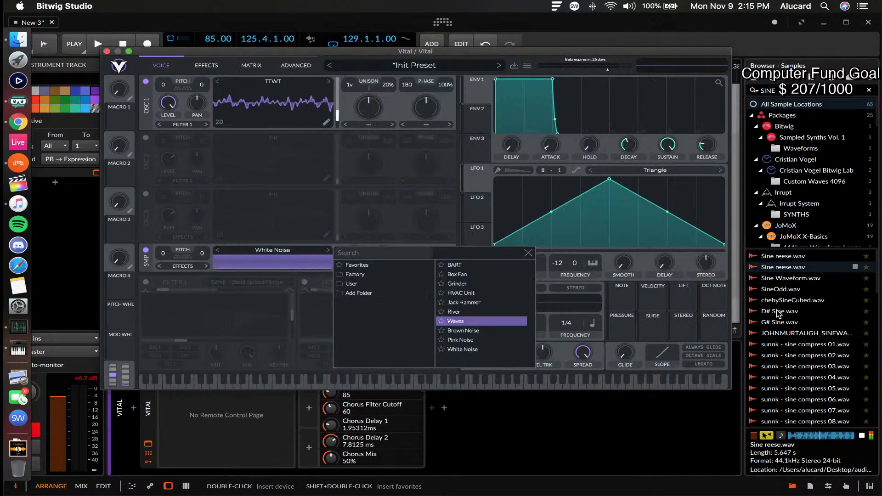
# Preview the SineOdd, D# Sine, chebySineCubed and Sine Waveform samples in the search results.
pyautogui.click(779, 289)
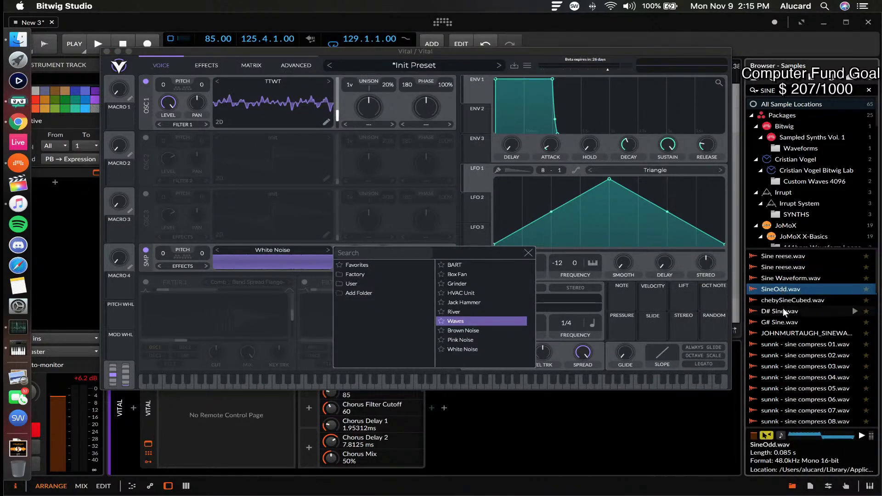
pyautogui.click(783, 312)
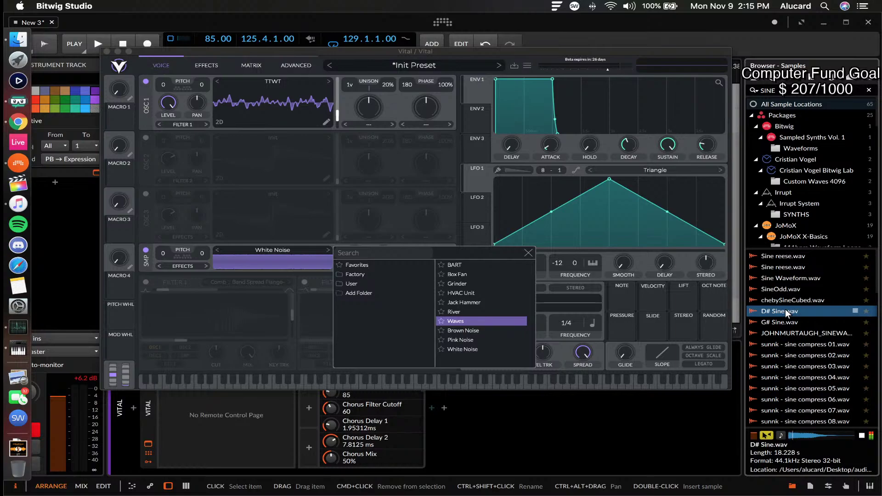
pyautogui.click(787, 301)
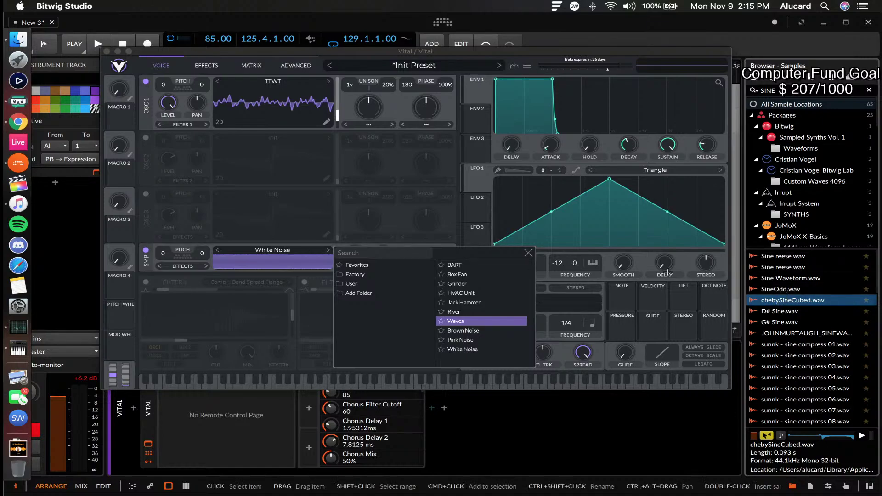
pyautogui.scroll(-5, 804, 287)
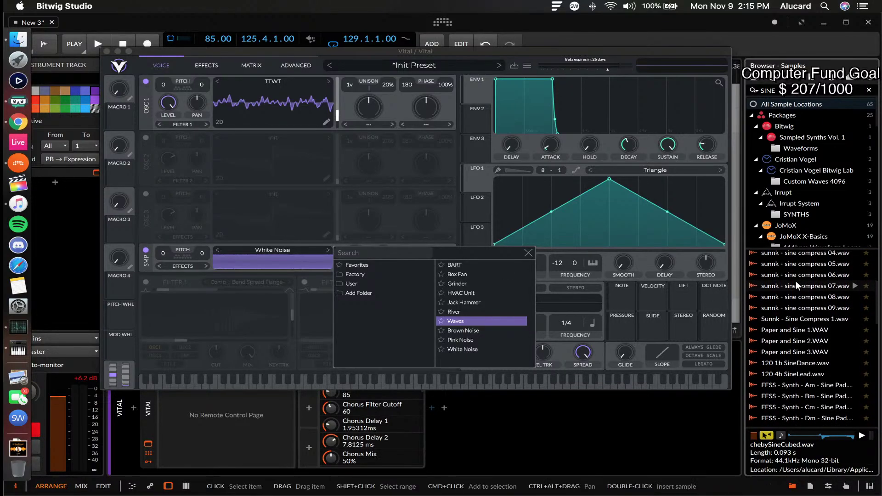
pyautogui.scroll(5, 797, 286)
pyautogui.click(794, 279)
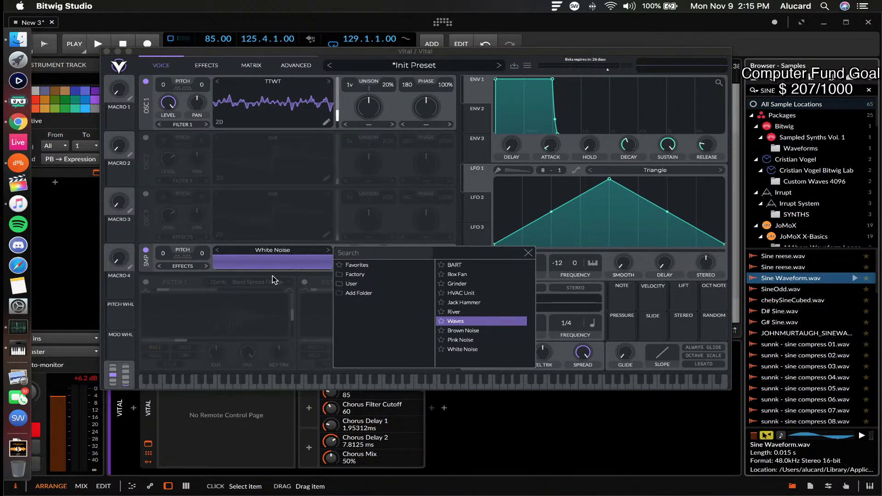
# Load Sine Waveform.wav into Vital's sampler and turn off Osc 1 so only the sample plays.
pyautogui.click(528, 252)
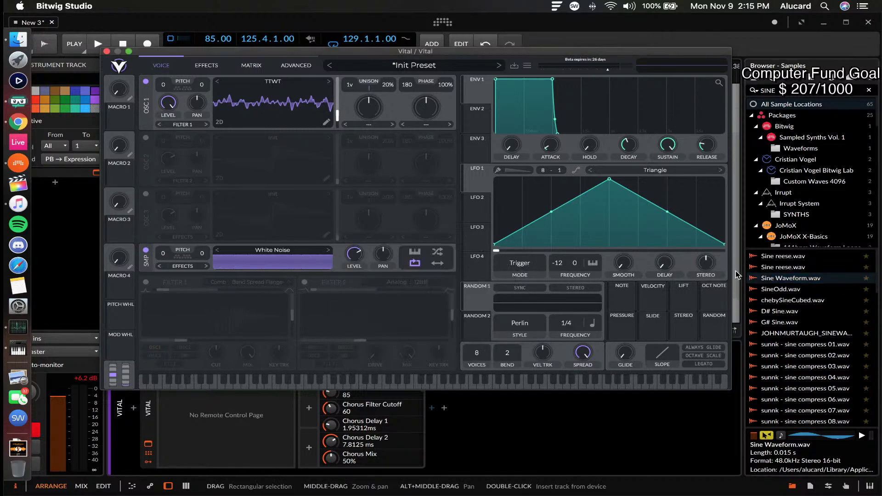
pyautogui.moveTo(792, 280); pyautogui.dragTo(283, 260)
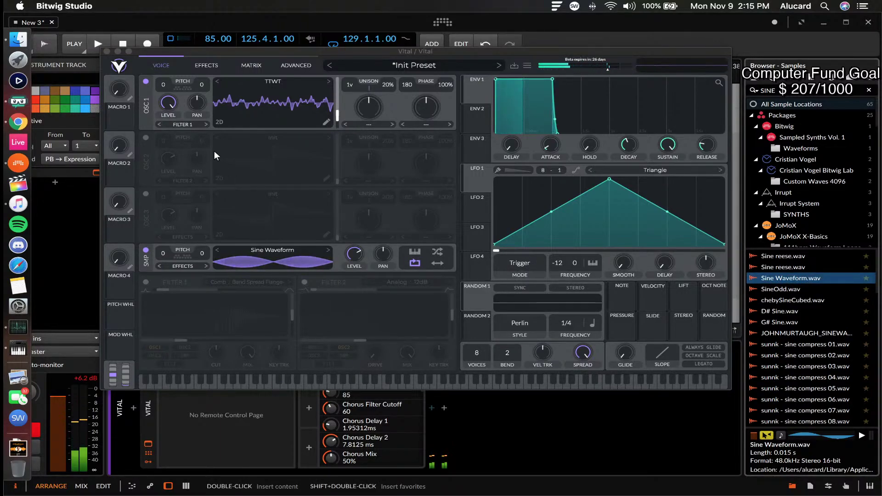
pyautogui.click(146, 82)
pyautogui.click(146, 81)
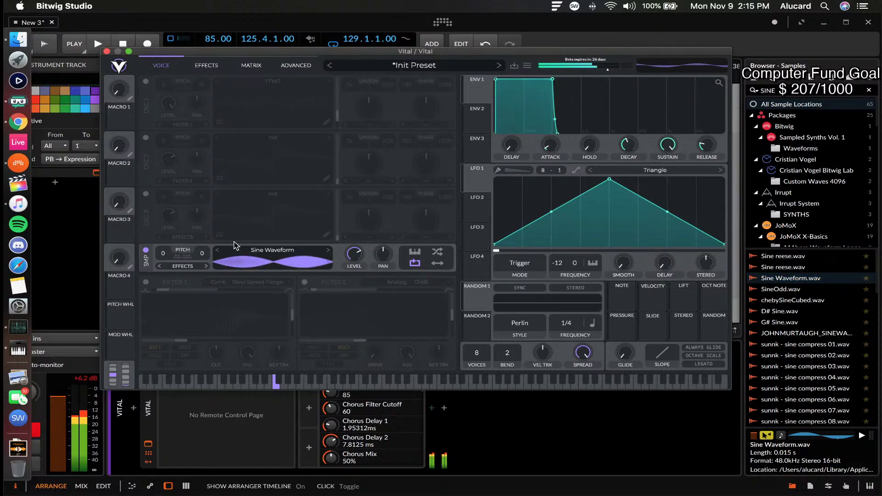
# Insert FabFilter Pro-Q 3 after Vital and add a bell band at about 65 Hz on the sine tone's peak.
pyautogui.click(107, 51)
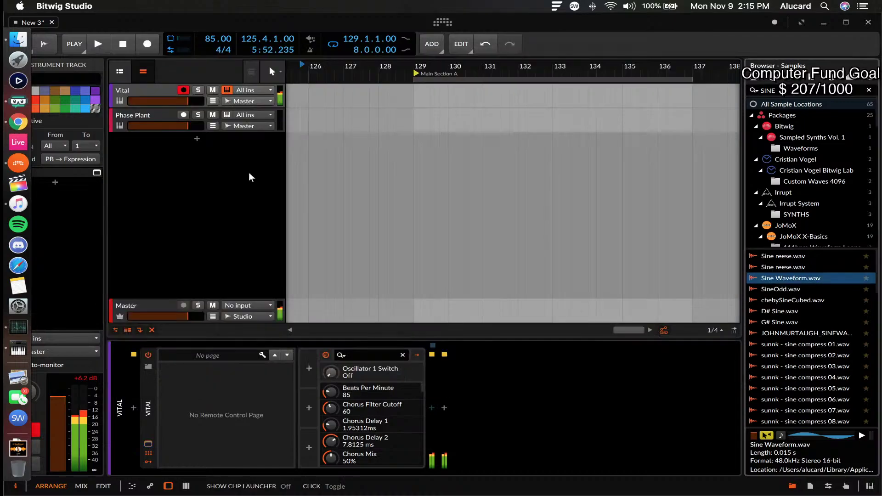
pyautogui.click(444, 408)
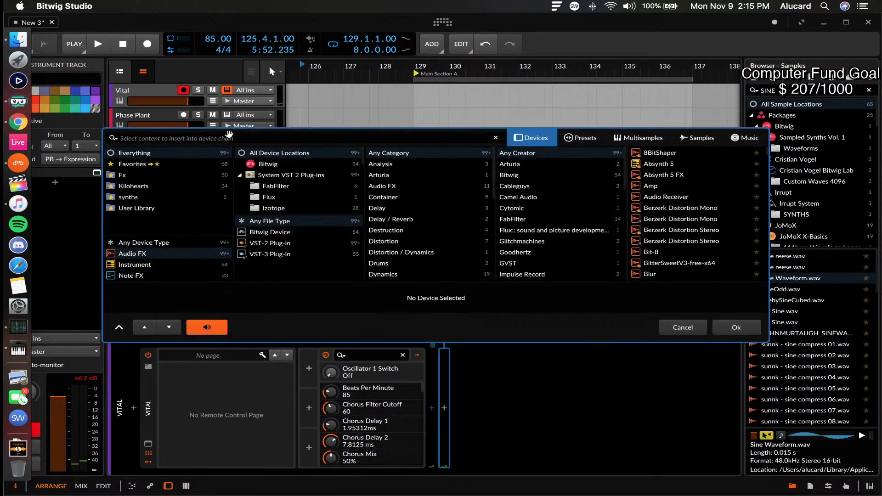
pyautogui.write('PRO')
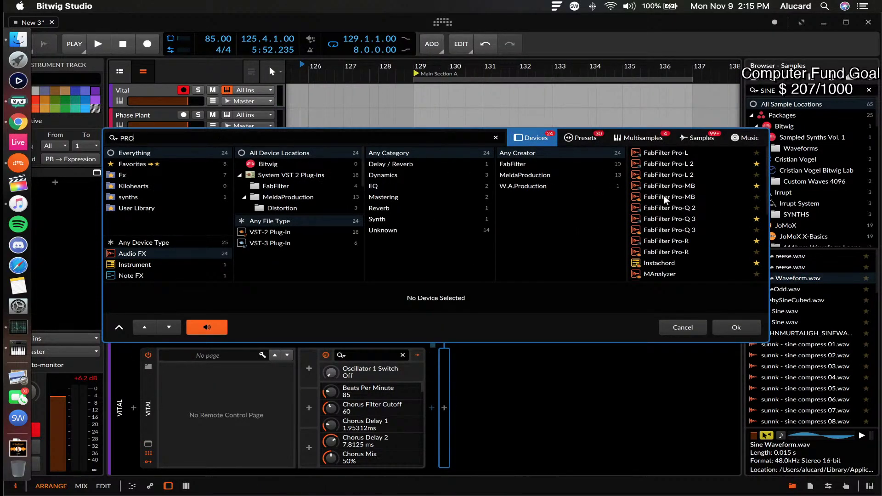
pyautogui.click(674, 220)
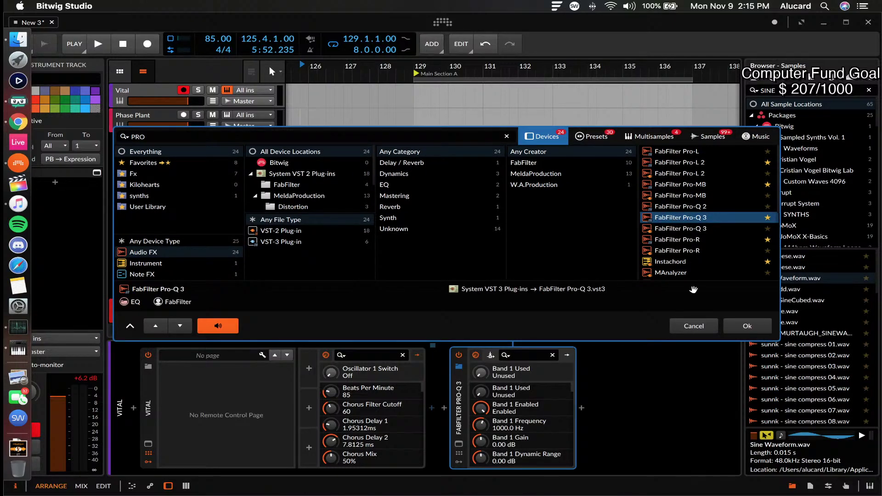
pyautogui.click(752, 331)
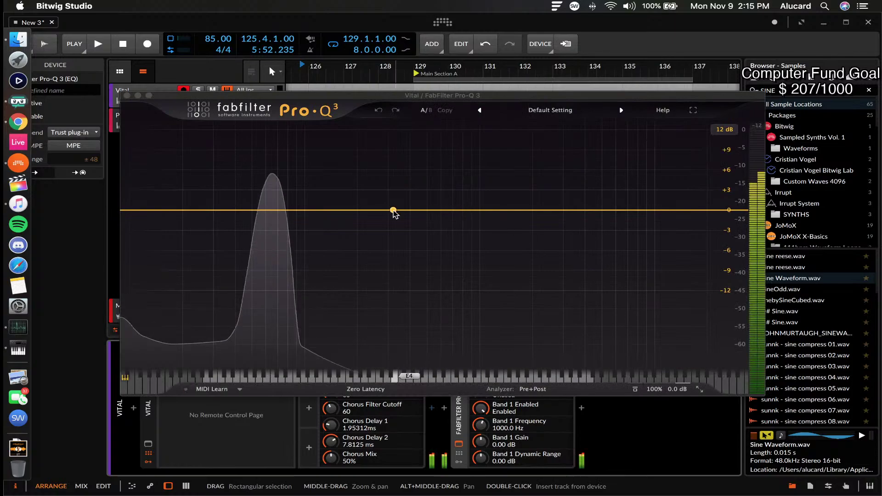
pyautogui.click(271, 210)
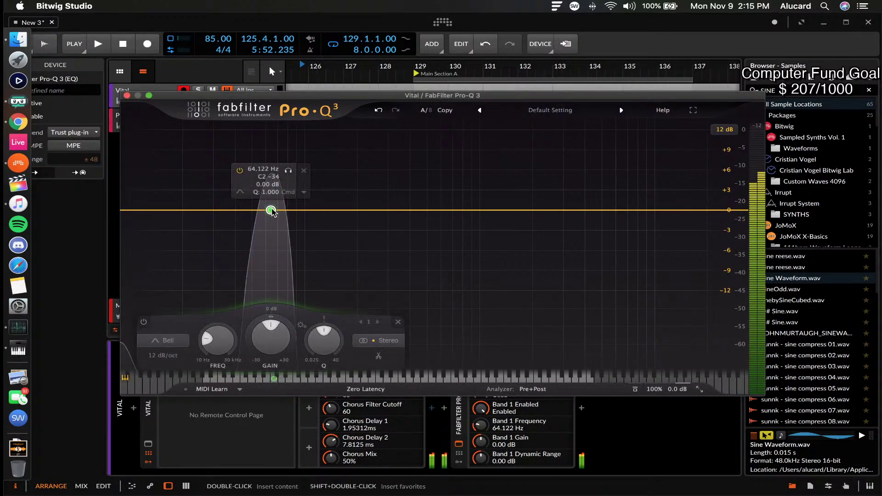
pyautogui.moveTo(272, 210); pyautogui.dragTo(272, 210)
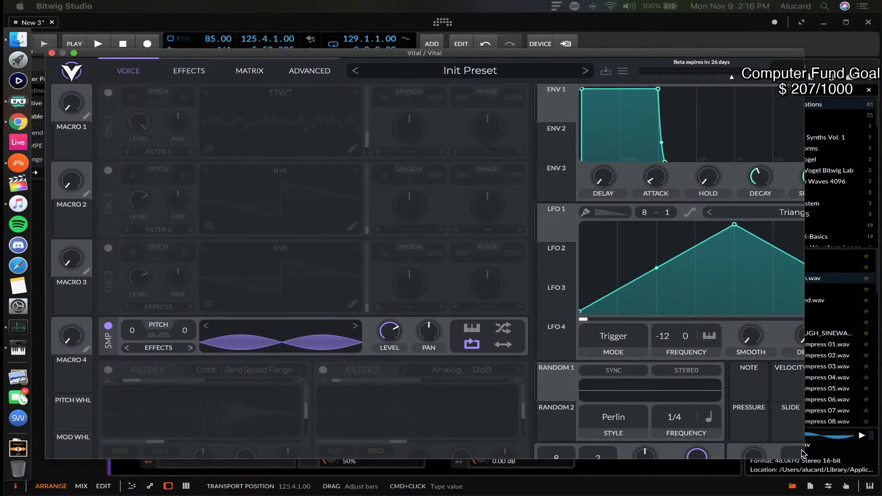
# Shrink the Vital window to fit the screen, turn on keytracking for the sampler, and close the window.
pyautogui.moveTo(801, 455); pyautogui.dragTo(756, 421)
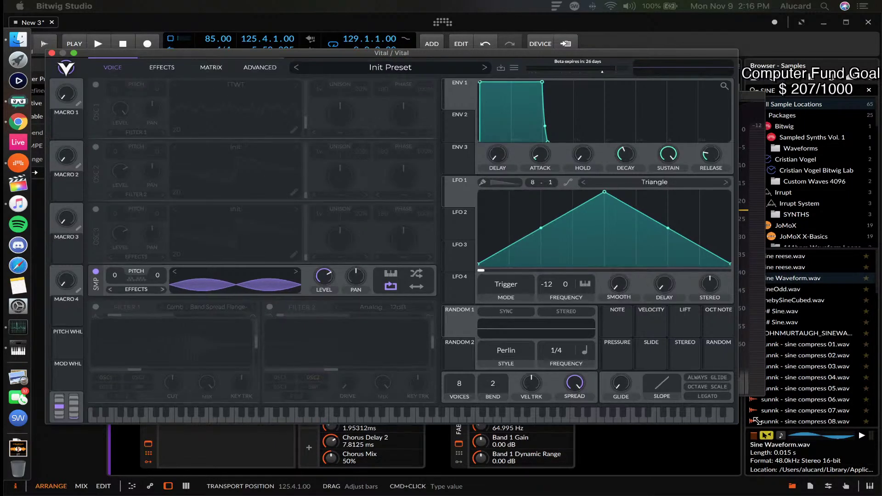
pyautogui.click(391, 275)
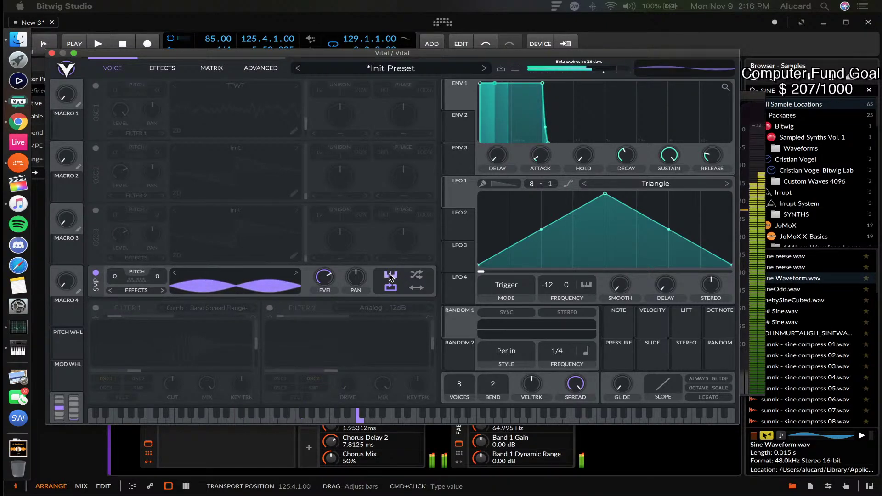
pyautogui.click(52, 53)
# Move the Pro-Q 3 bell band to about 43 Hz to match the tracked note's peak, and close the equalizer.
pyautogui.moveTo(272, 210)
pyautogui.moveTo(271, 210); pyautogui.dragTo(241, 210)
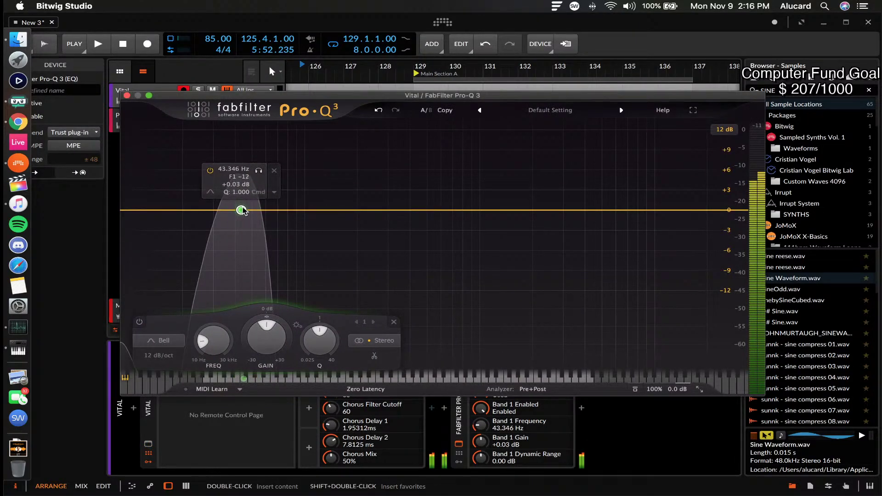
pyautogui.click(127, 95)
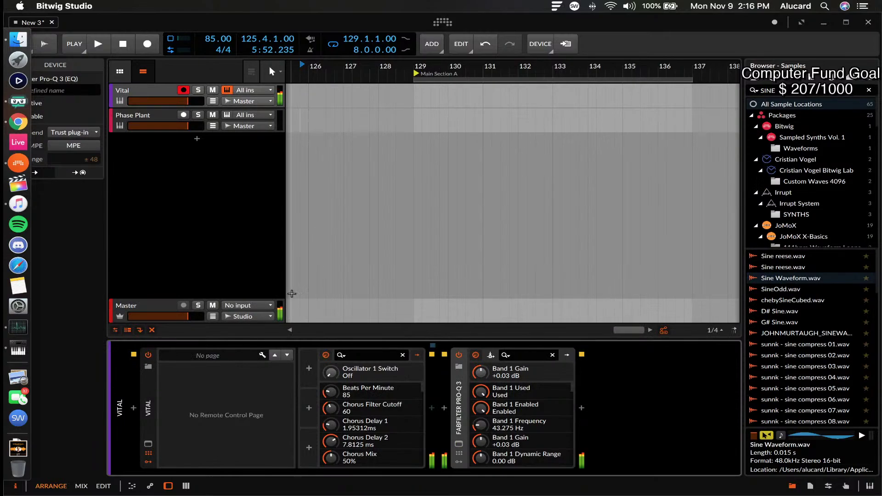
# Reopen Vital to show the keytracked sampler, shift its window across the screen, and close it.
pyautogui.click(151, 420)
pyautogui.click(150, 443)
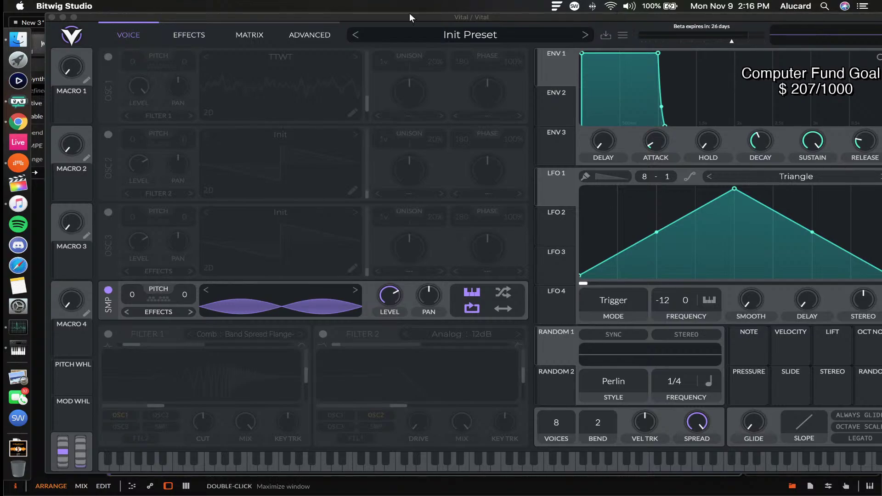
pyautogui.moveTo(95, 16); pyautogui.dragTo(81, 15)
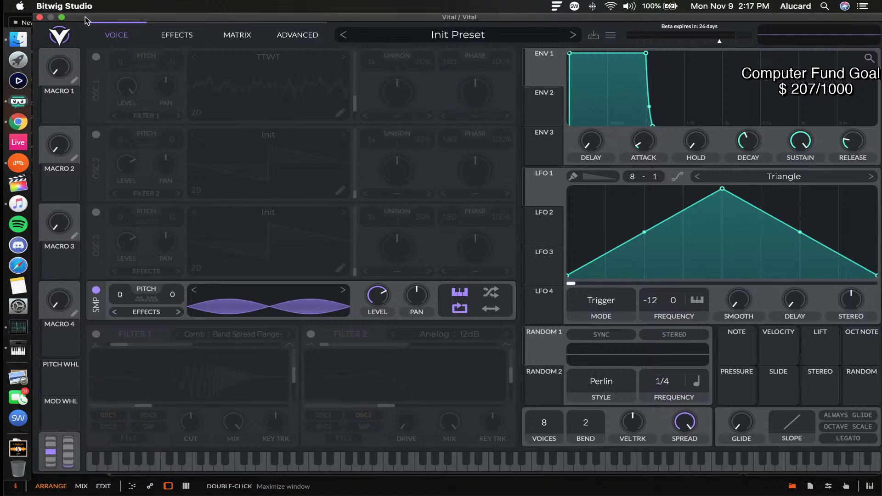
pyautogui.moveTo(140, 18)
pyautogui.mouseDown()
pyautogui.moveTo(99, 20)
pyautogui.moveTo(184, 21)
pyautogui.moveTo(115, 20)
pyautogui.moveTo(170, 20)
pyautogui.moveTo(133, 17)
pyautogui.mouseUp()
pyautogui.moveTo(614, 20)
pyautogui.mouseDown()
pyautogui.moveTo(528, 20)
pyautogui.moveTo(622, 18)
pyautogui.mouseUp()
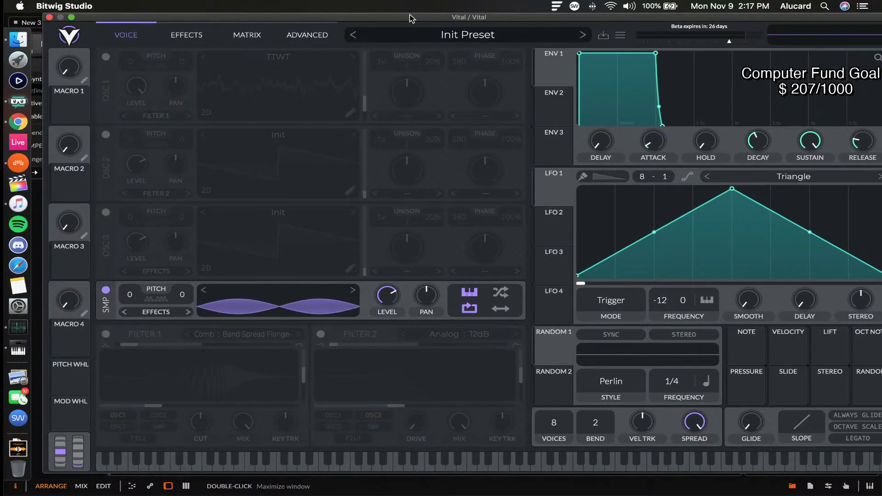
pyautogui.moveTo(411, 18); pyautogui.dragTo(458, 18)
pyautogui.click(97, 17)
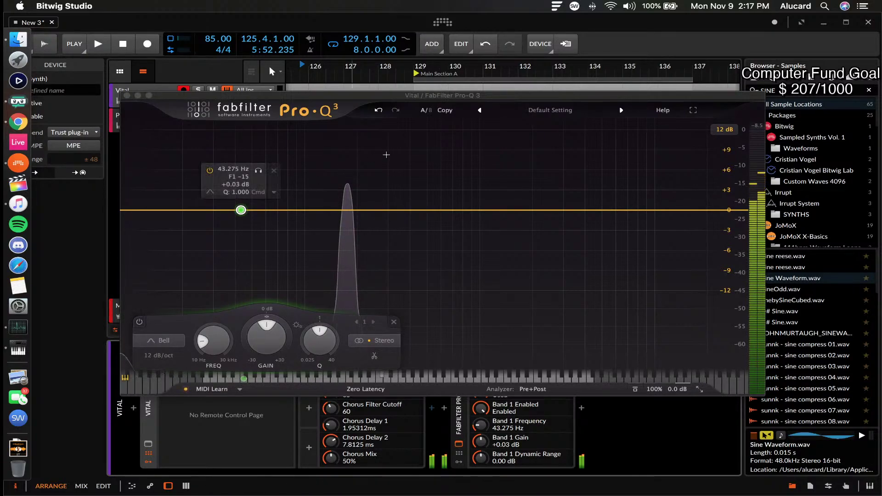
# Add a 48 dB/oct low cut in Pro-Q 3 and sweep it up to about 120 Hz below the played tone.
pyautogui.click(134, 211)
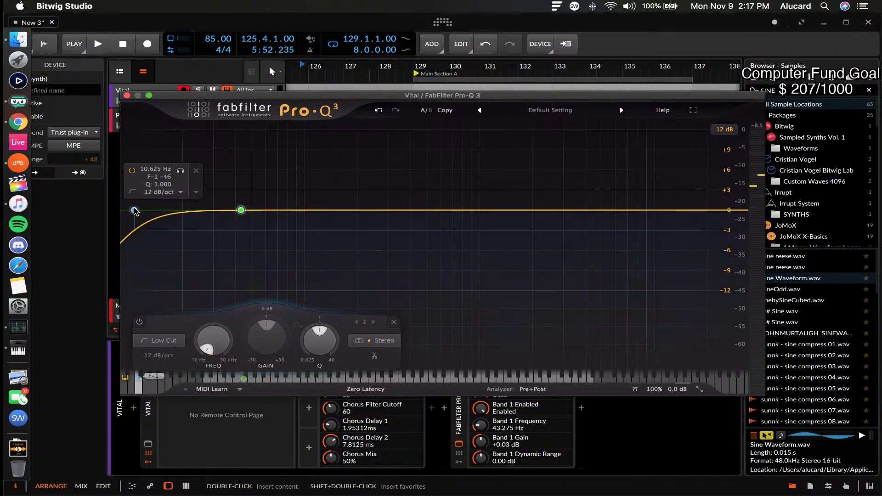
pyautogui.scroll(5, 134, 211)
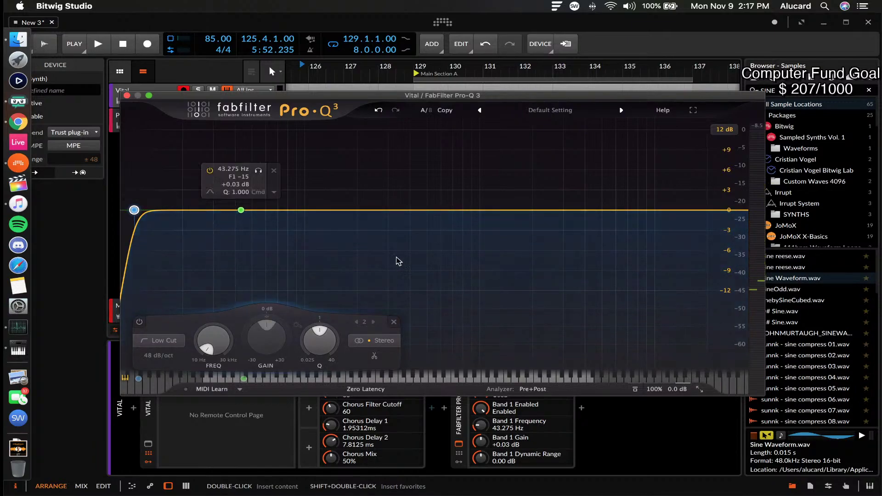
pyautogui.moveTo(134, 210); pyautogui.dragTo(208, 211)
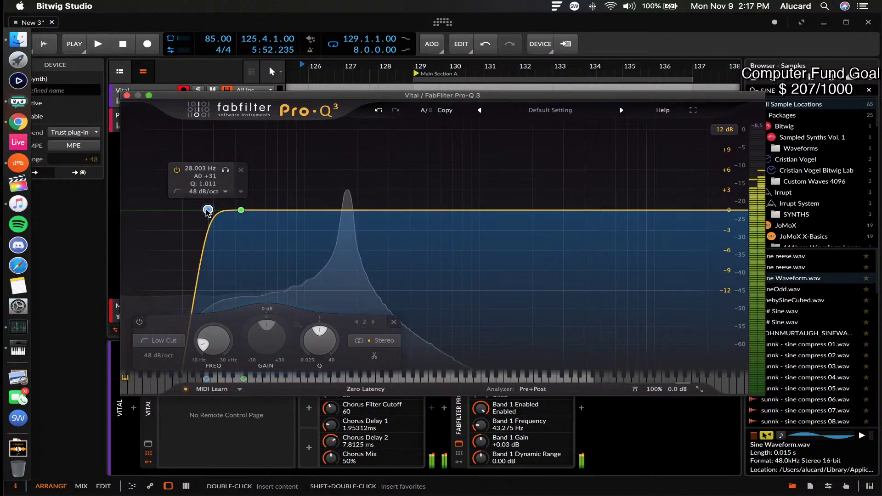
pyautogui.moveTo(296, 216); pyautogui.dragTo(319, 213)
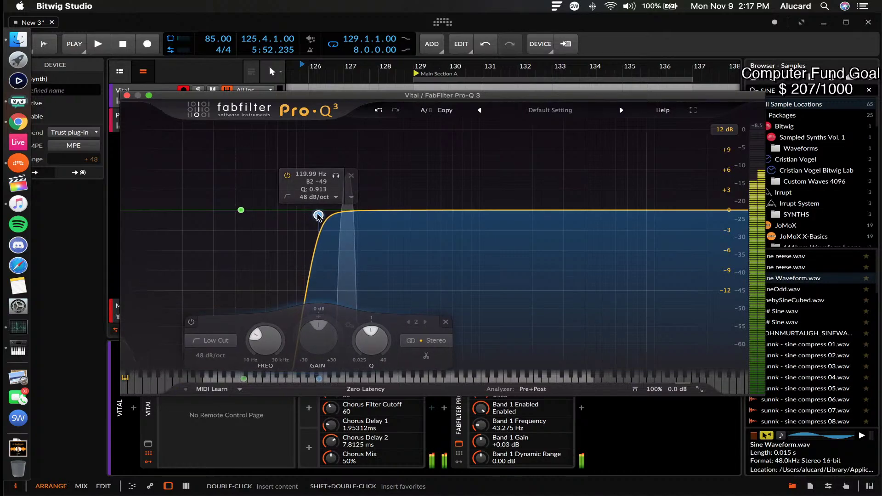
# Remove FabFilter Pro-Q 3 from the Vital track and reopen Vital's interface.
pyautogui.click(127, 95)
pyautogui.click(461, 387)
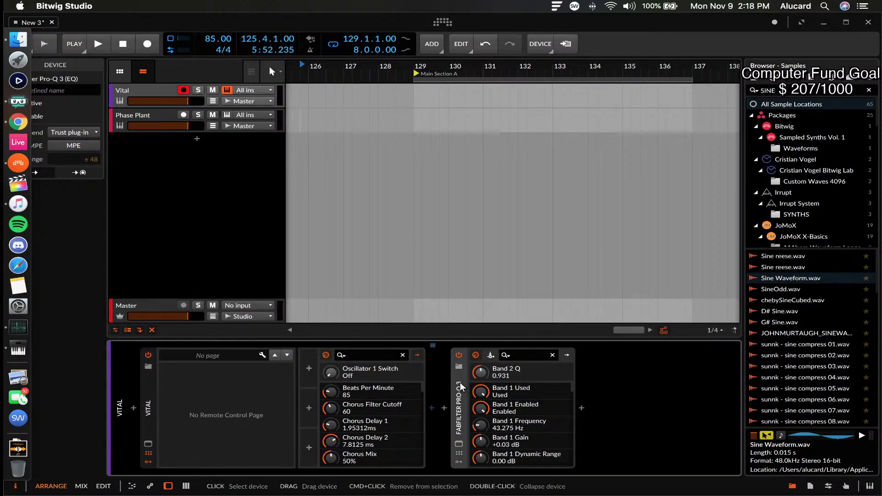
pyautogui.press('Delete')
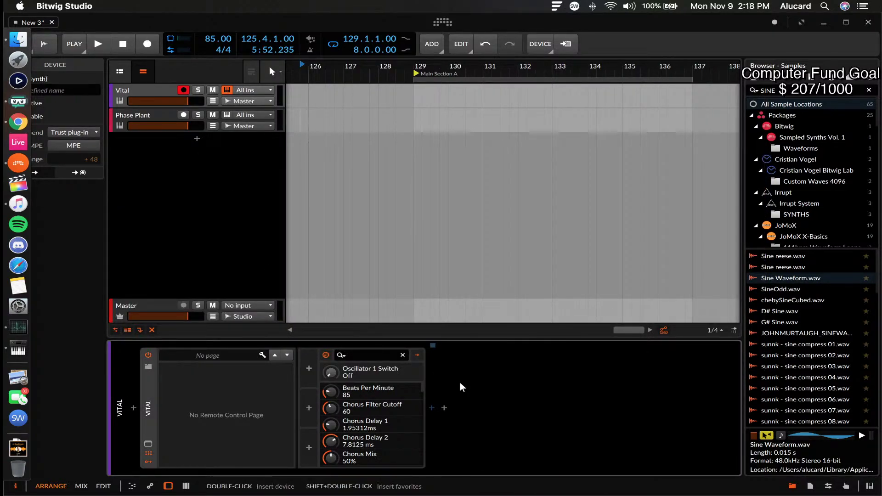
pyautogui.click(148, 444)
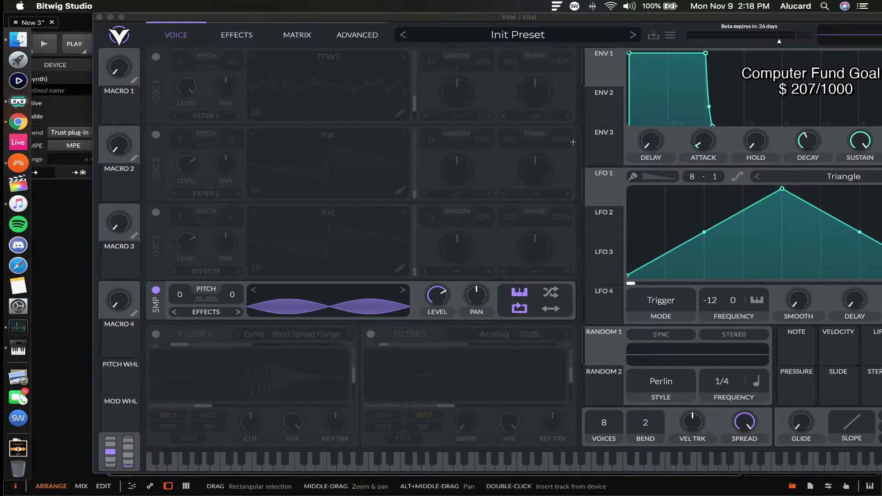
# Shift Vital's window to expose the voice settings, reset the stereo spread to 0%, raise it to full and lower it again.
pyautogui.moveTo(757, 20); pyautogui.dragTo(623, 21)
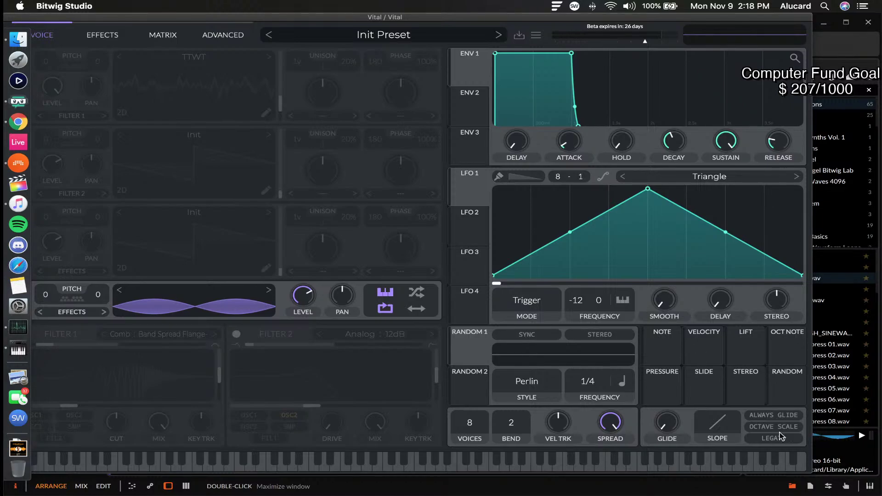
pyautogui.doubleClick(610, 423)
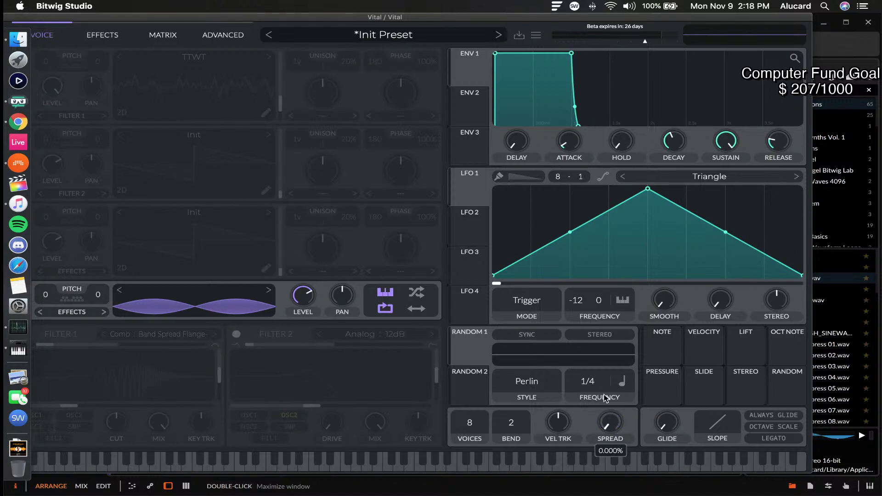
pyautogui.moveTo(607, 422); pyautogui.dragTo(603, 436)
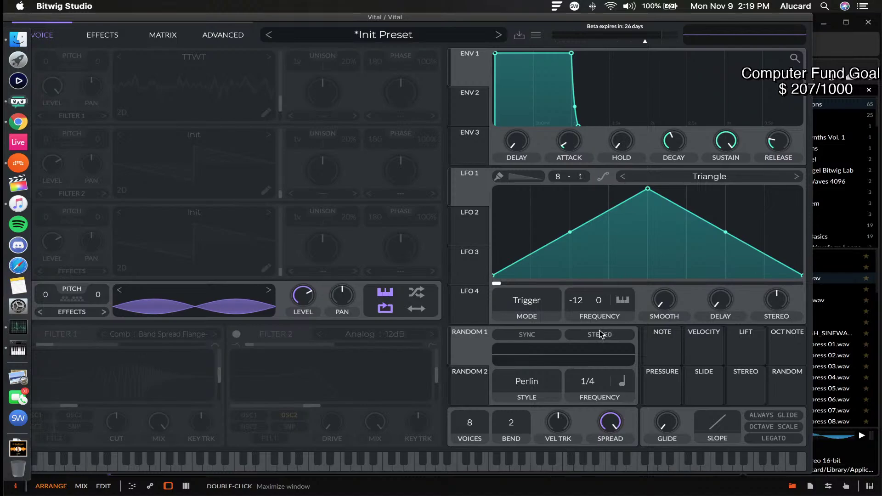
pyautogui.moveTo(610, 422); pyautogui.dragTo(615, 483)
pyautogui.scroll(-2, 607, 427)
# Assign LFO 3 as a modulation source to Macro 3, and open Macro 1's name for editing without renaming it.
pyautogui.click(475, 297)
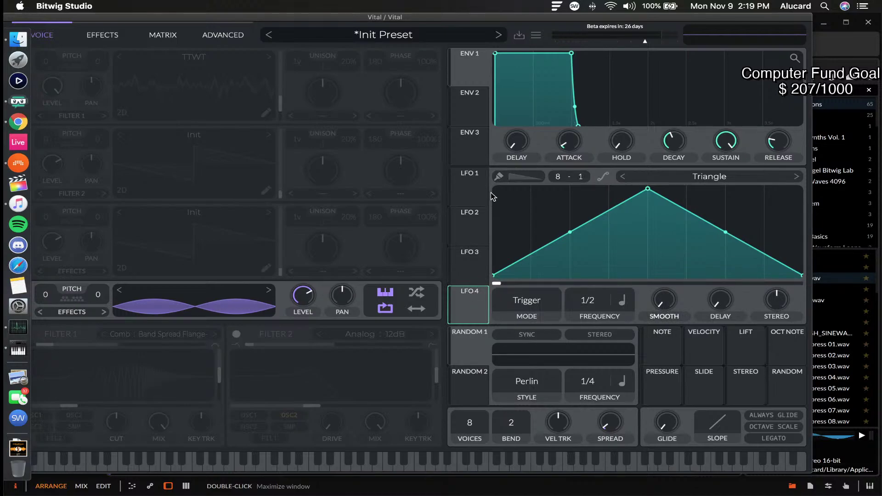
pyautogui.moveTo(392, 17); pyautogui.dragTo(466, 16)
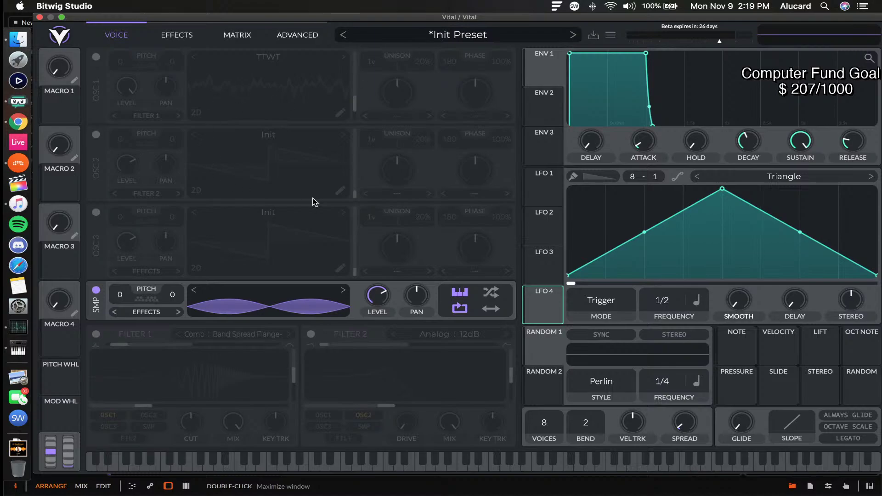
pyautogui.click(547, 266)
pyautogui.moveTo(534, 278); pyautogui.dragTo(65, 225)
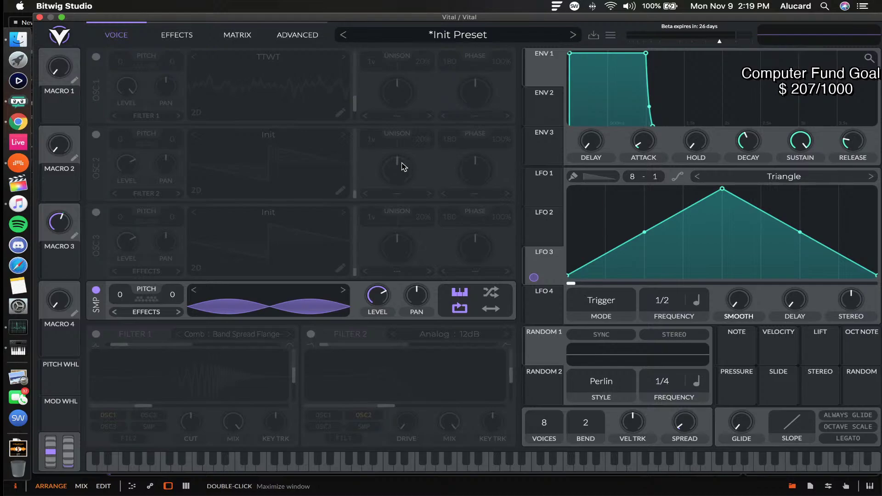
pyautogui.moveTo(67, 67)
pyautogui.click(73, 81)
pyautogui.press('Return')
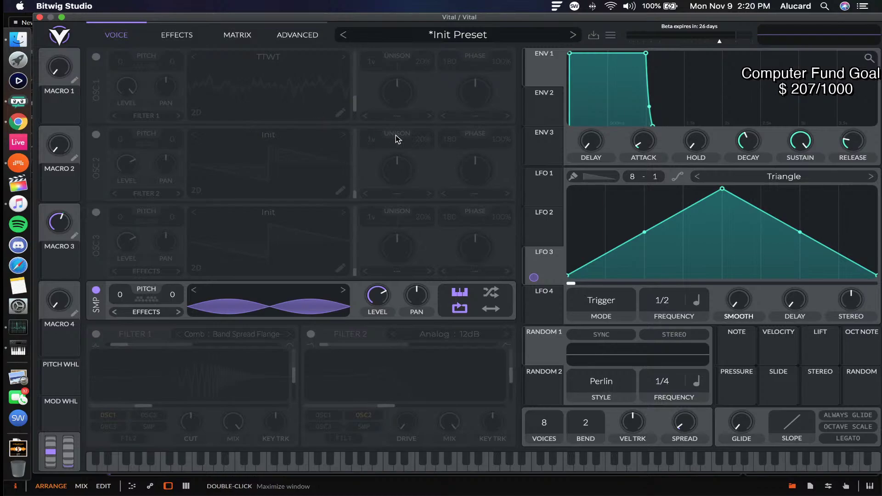
pyautogui.moveTo(592, 158)
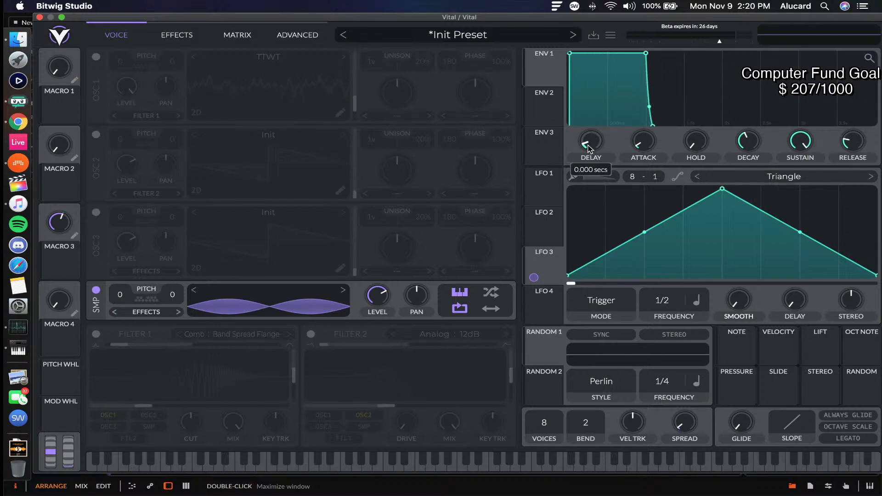
pyautogui.click(40, 17)
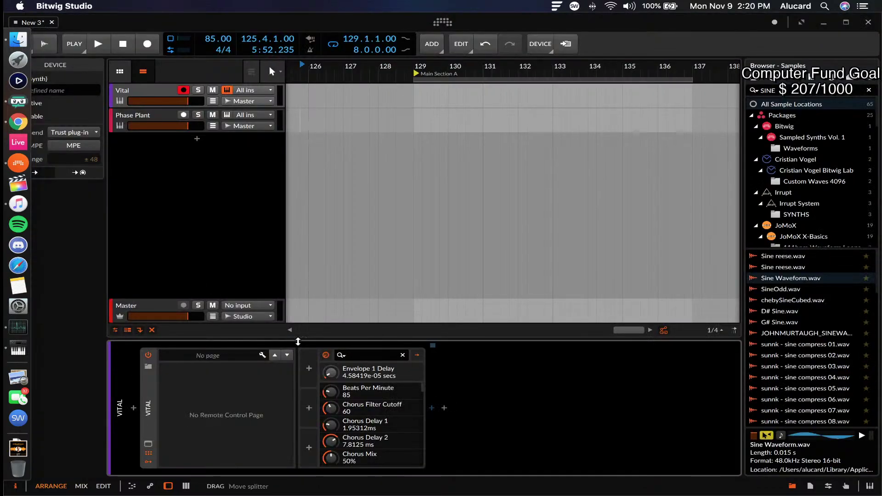
pyautogui.moveTo(335, 377)
pyautogui.mouseDown()
pyautogui.moveTo(335, 356)
pyautogui.moveTo(335, 377)
pyautogui.mouseUp()
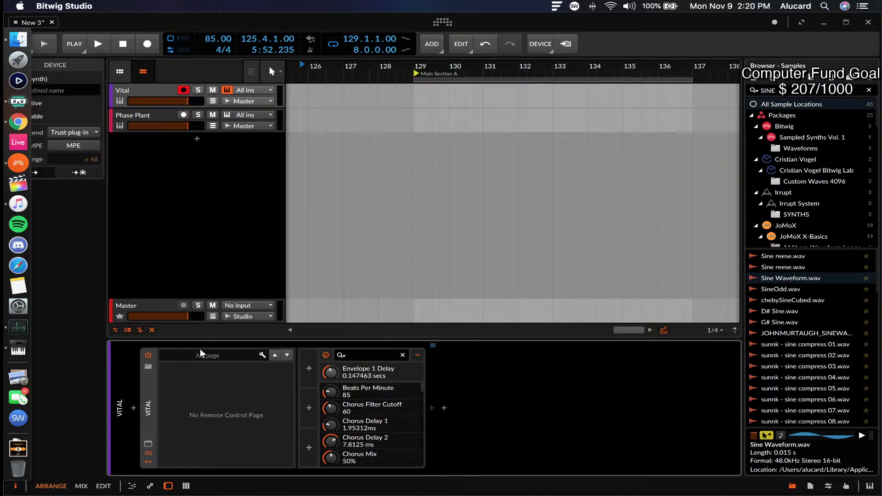
pyautogui.click(148, 444)
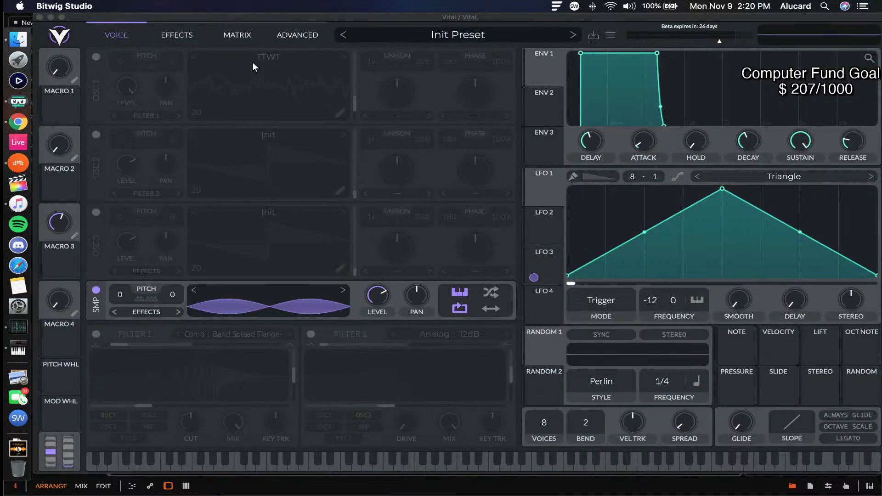
# Shrink Vital's window and park it beside the device's parameter list, and raise Envelope 1 Delay to about 0.447 secs.
pyautogui.moveTo(715, 20); pyautogui.dragTo(616, 21)
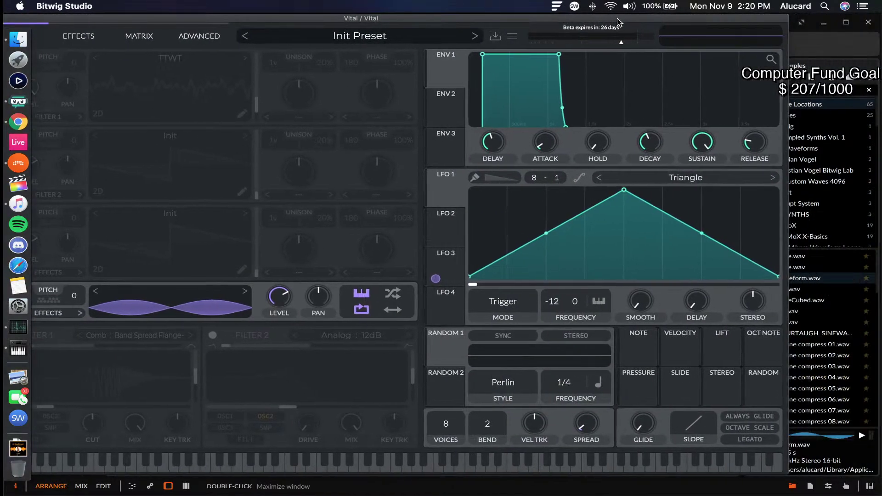
pyautogui.moveTo(599, 139); pyautogui.dragTo(577, 151)
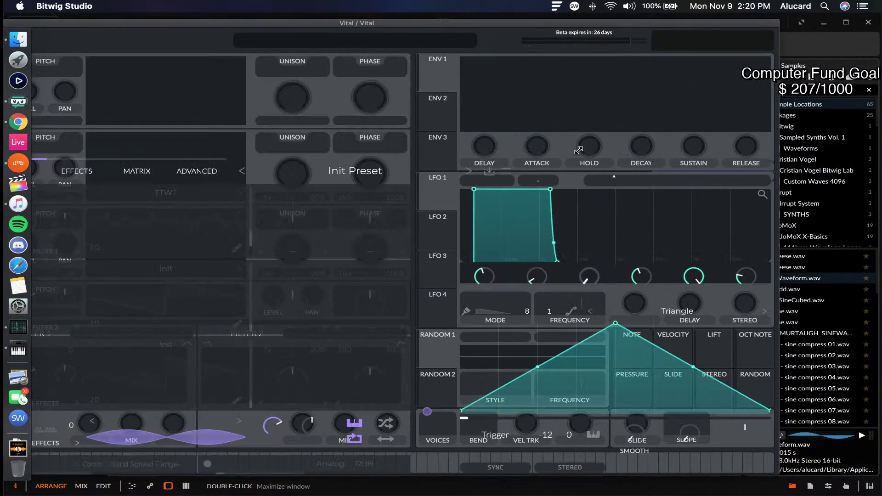
pyautogui.moveTo(361, 151); pyautogui.dragTo(800, 68)
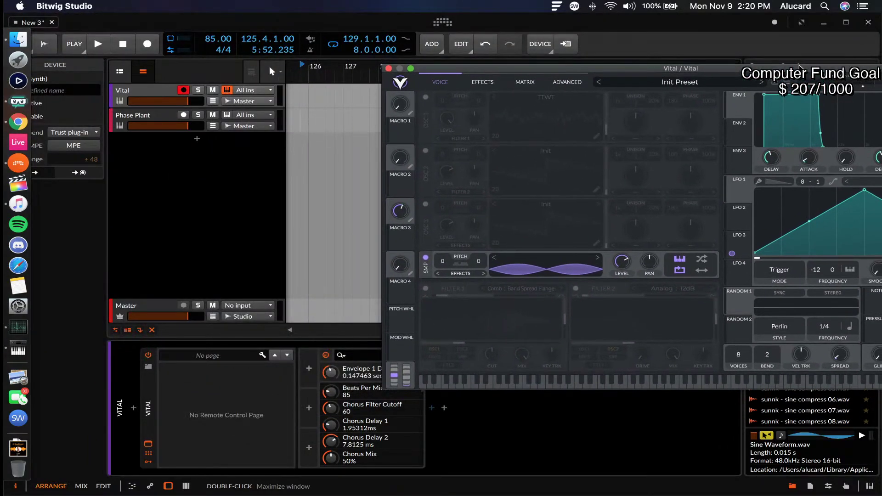
pyautogui.click(331, 373)
pyautogui.moveTo(331, 373); pyautogui.dragTo(330, 354)
# Show the Vital track's automation lane and draw an Envelope 1 Delay ramp from about 58% down to 28.9% at 126.3.1.00.
pyautogui.click(212, 101)
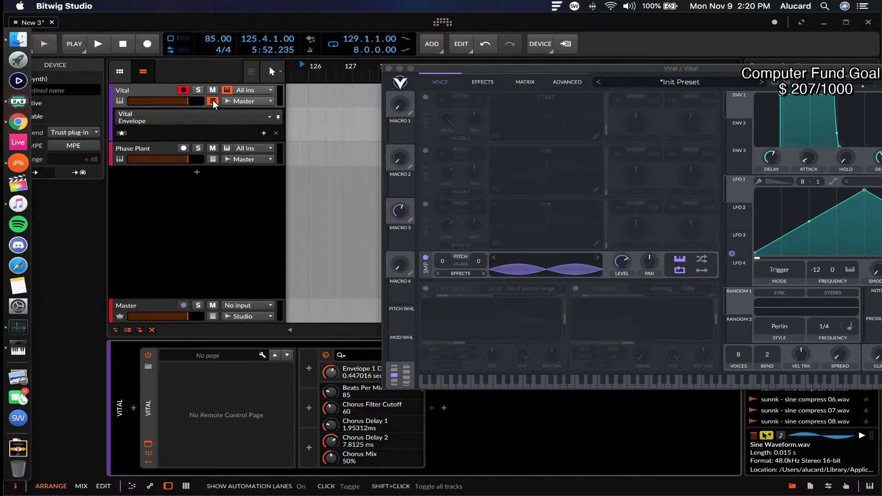
pyautogui.click(195, 116)
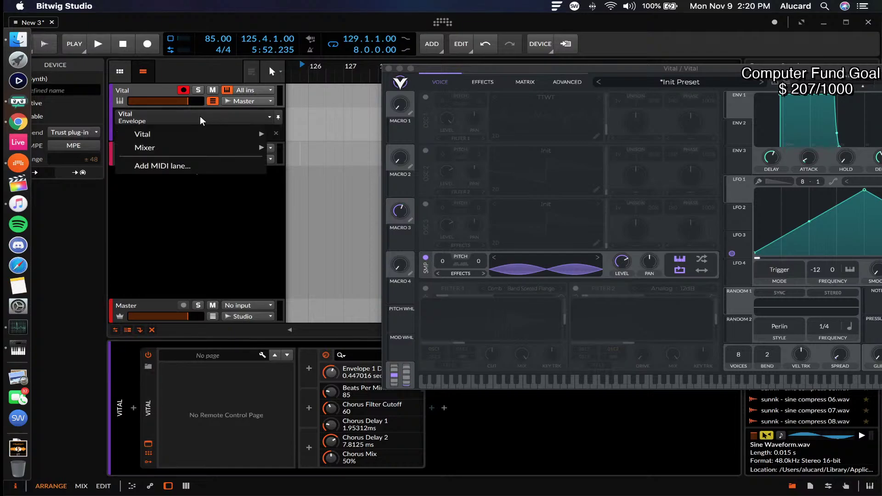
pyautogui.click(200, 116)
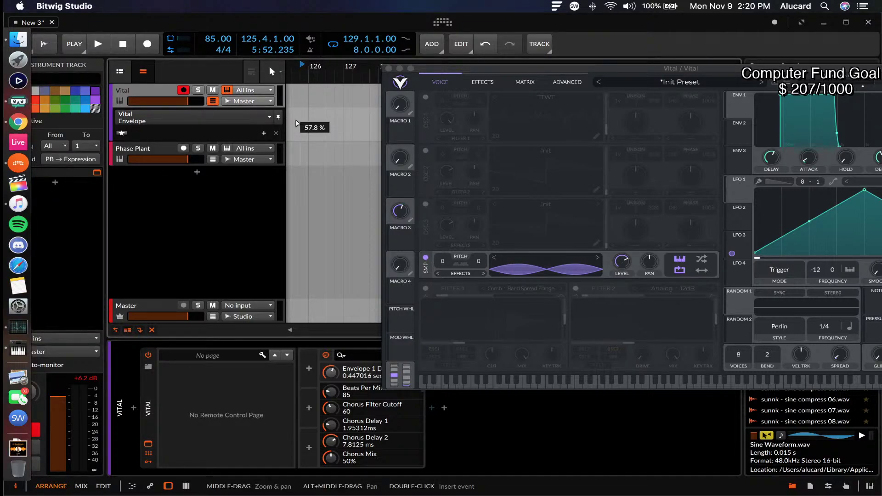
pyautogui.doubleClick(297, 123)
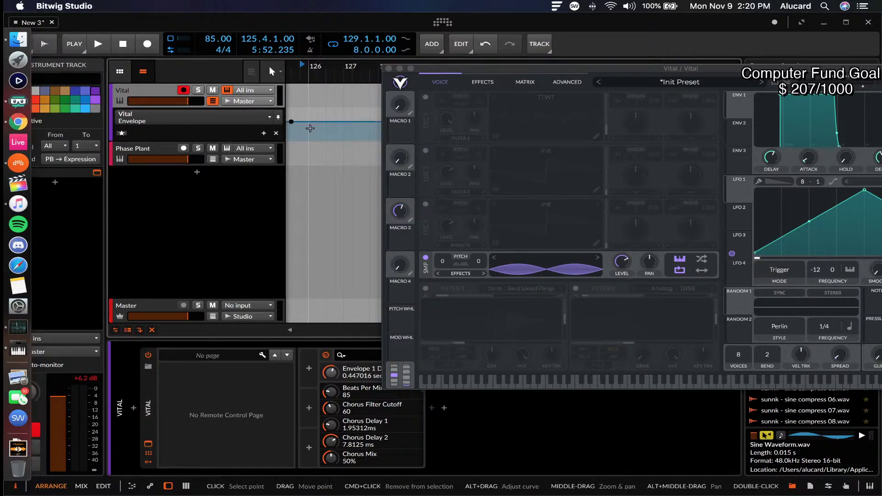
pyautogui.doubleClick(310, 128)
pyautogui.moveTo(310, 127)
pyautogui.mouseDown()
pyautogui.moveTo(326, 138)
pyautogui.moveTo(326, 113)
pyautogui.moveTo(326, 130)
pyautogui.mouseUp()
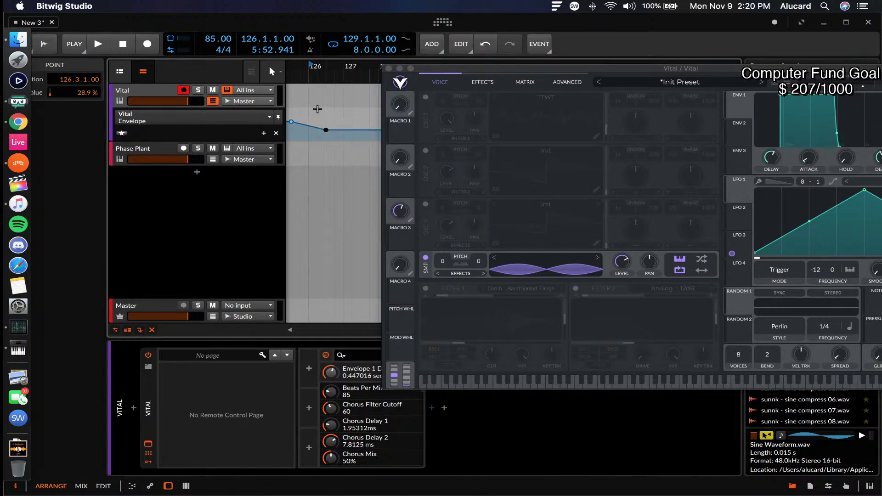
pyautogui.click(320, 112)
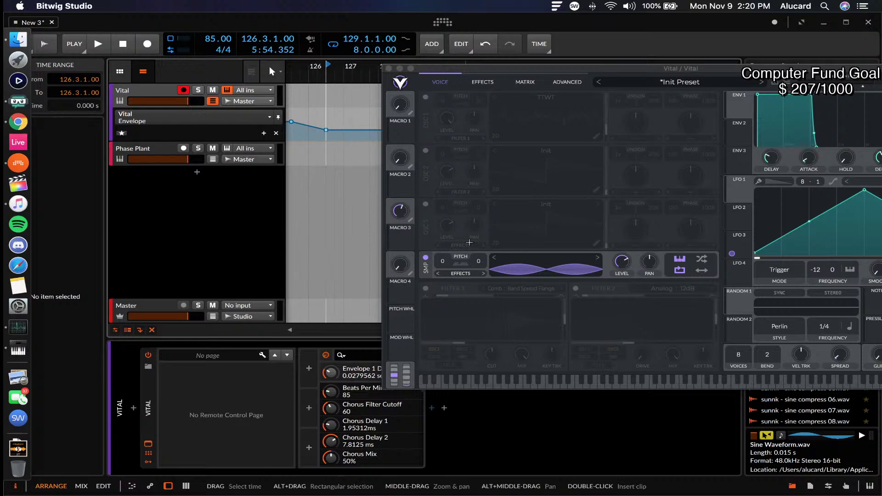
# Close Vital's interface, reopen it to view the automated envelope delay, and close it again.
pyautogui.click(388, 69)
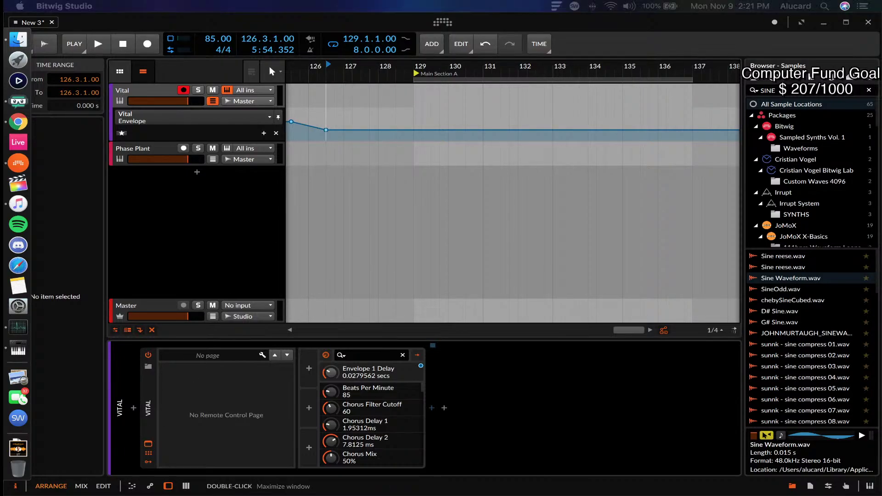
pyautogui.hotkey('alt', 'p')
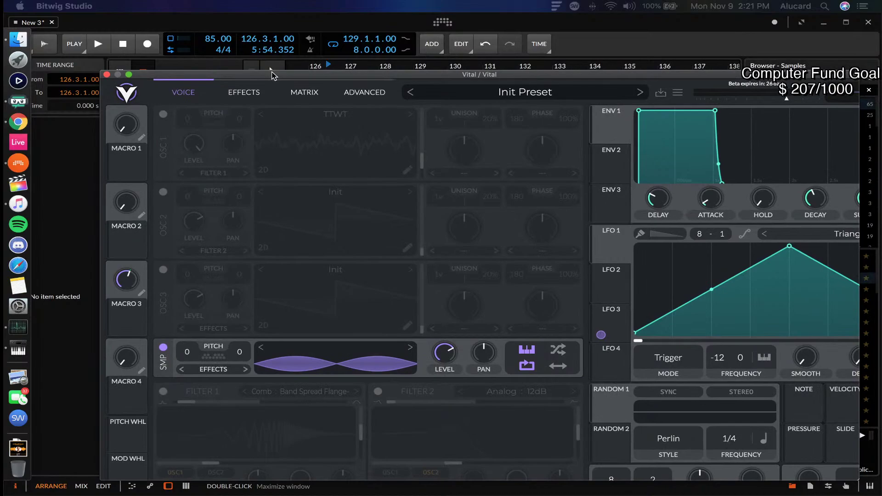
pyautogui.moveTo(272, 75); pyautogui.dragTo(237, 57)
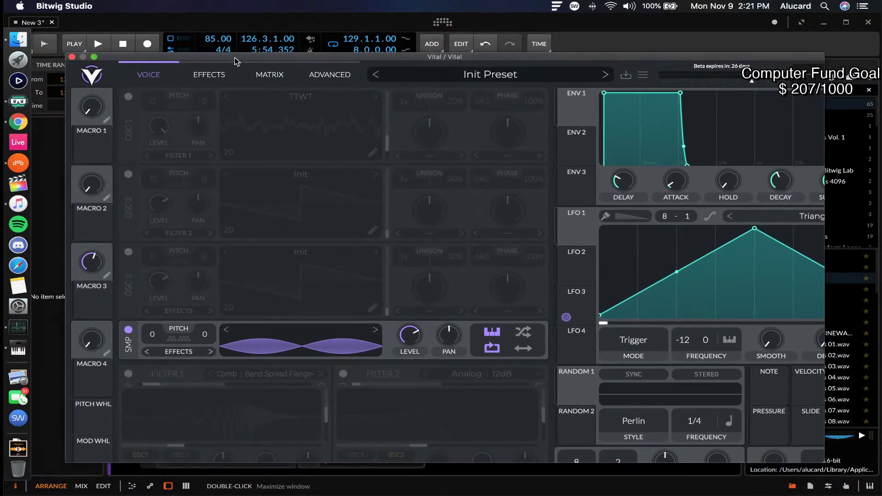
pyautogui.click(72, 57)
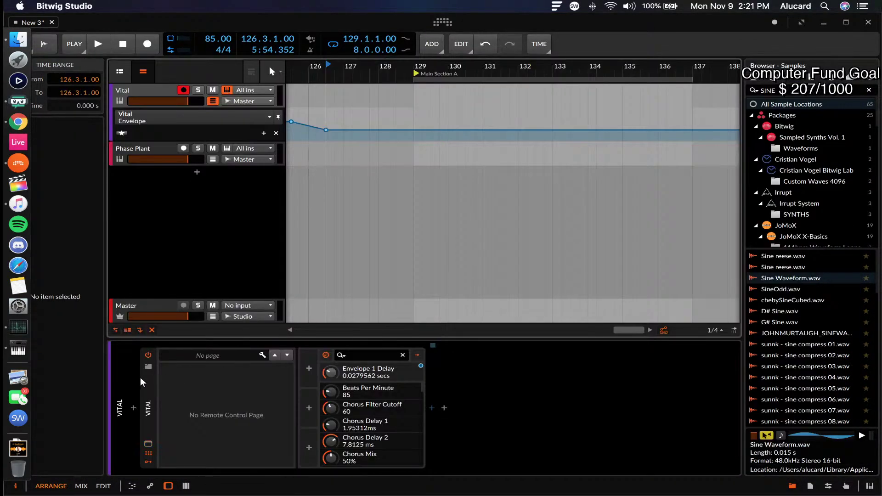
# Add a Random modulator to the Vital device's first modulator slot.
pyautogui.click(193, 405)
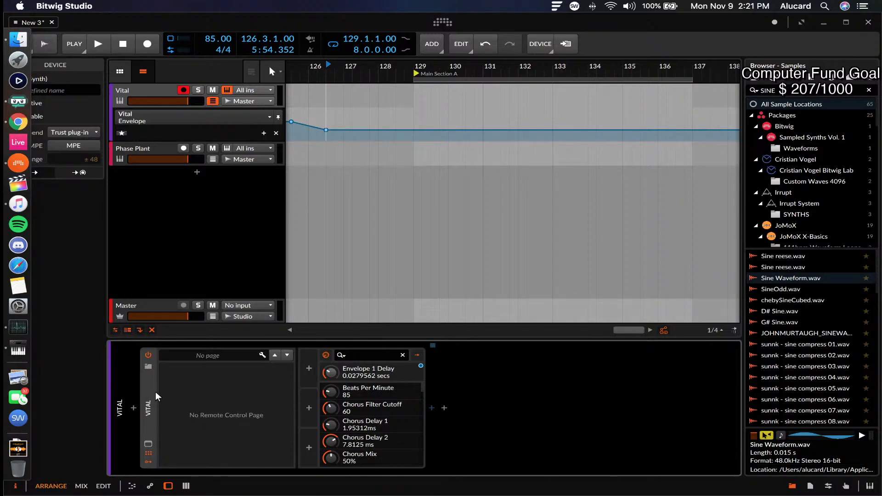
pyautogui.click(308, 368)
pyautogui.write('RANDOM')
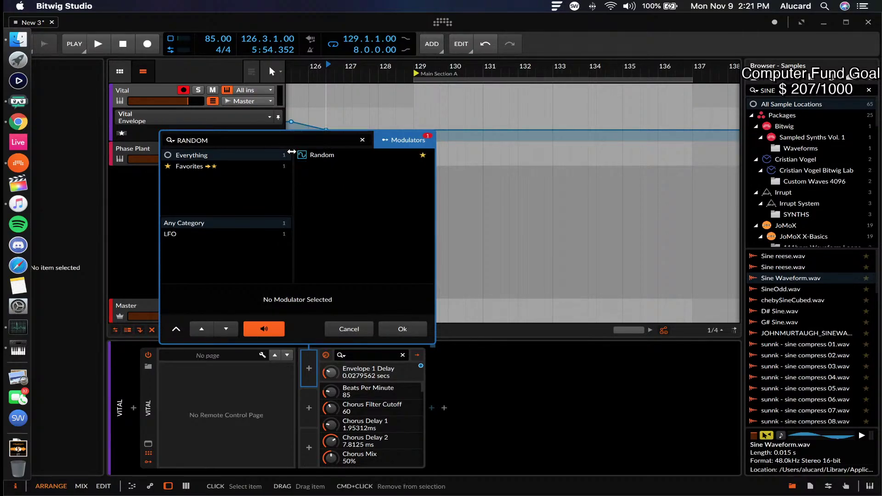
pyautogui.click(322, 155)
pyautogui.click(406, 329)
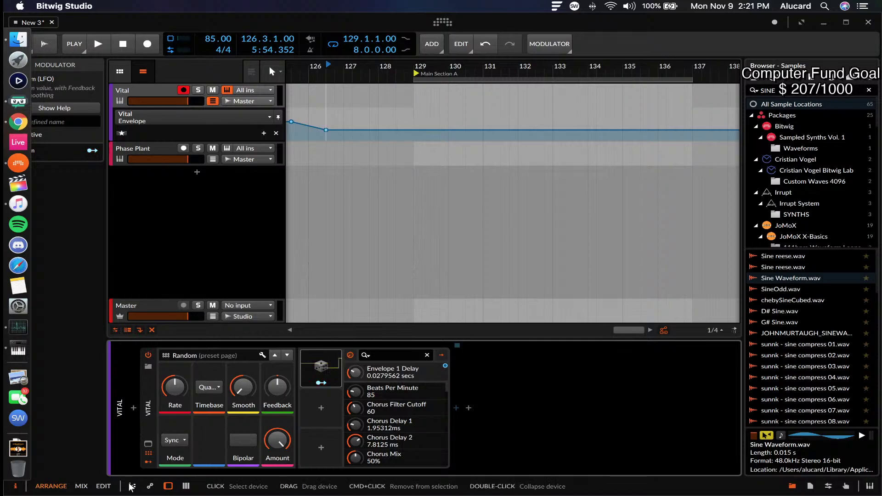
pyautogui.click(174, 435)
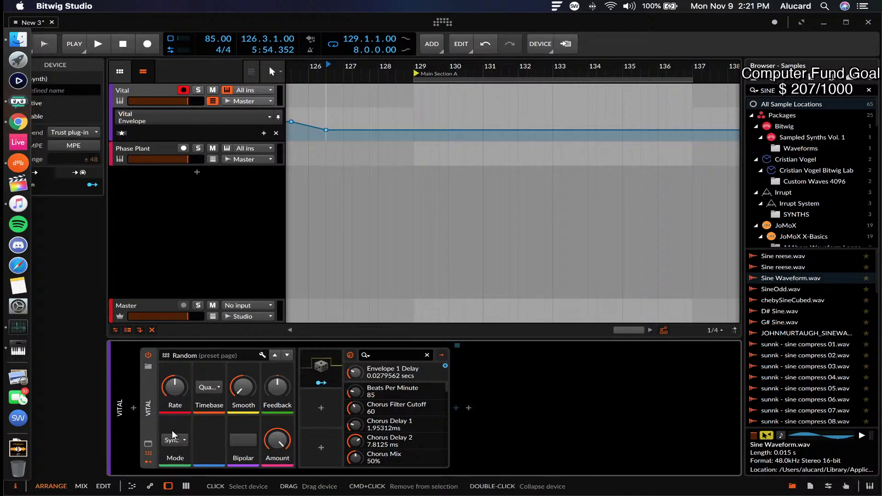
# Reopen Vital beside the device's parameter list, nudge its pitch wheel, and raise its mod wheel to about 0.244.
pyautogui.click(148, 444)
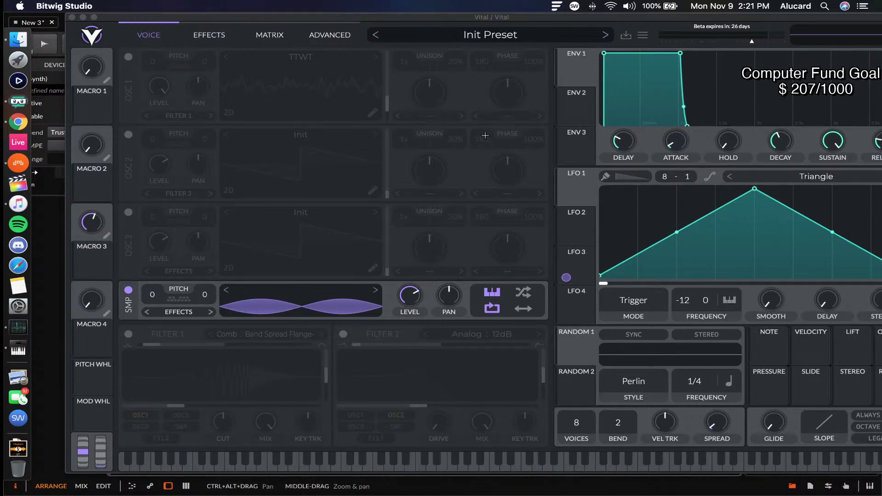
pyautogui.click(89, 456)
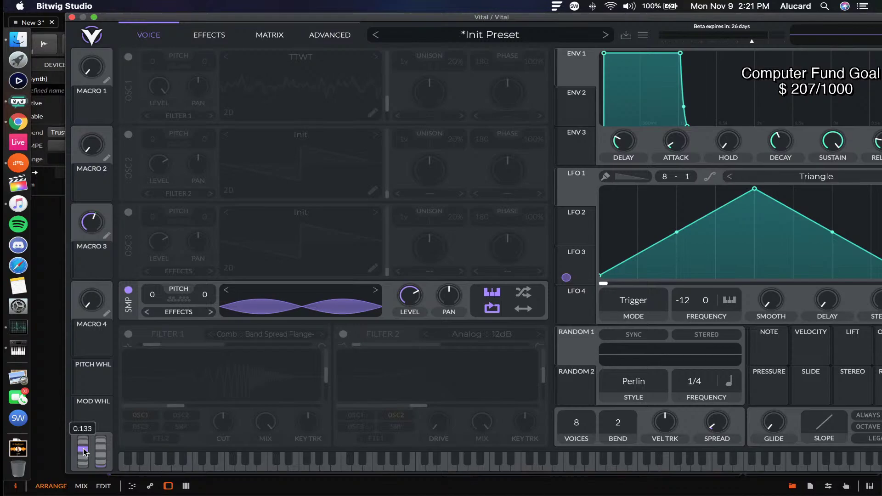
pyautogui.moveTo(140, 21); pyautogui.dragTo(557, 21)
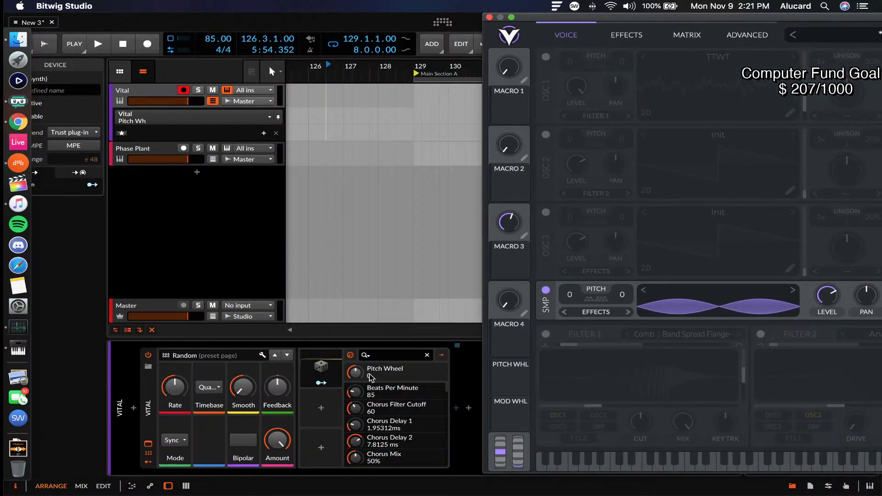
pyautogui.moveTo(521, 458)
pyautogui.mouseDown()
pyautogui.moveTo(511, 388)
pyautogui.moveTo(513, 444)
pyautogui.mouseUp()
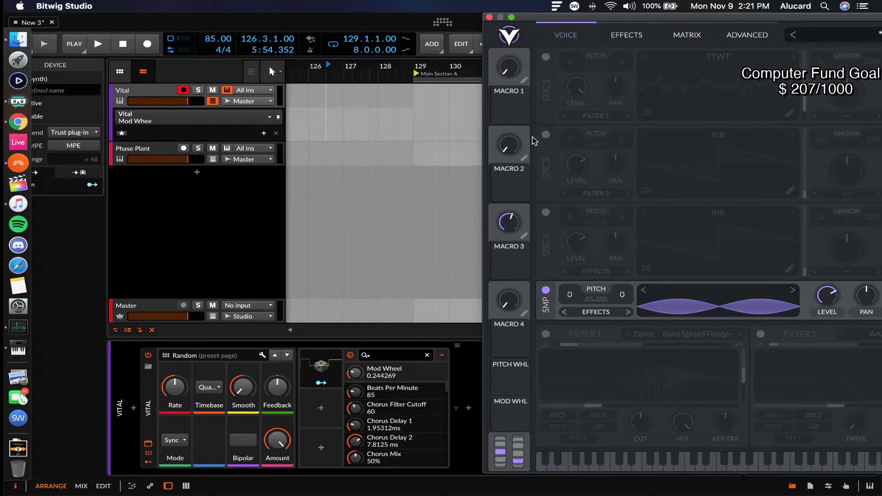
pyautogui.moveTo(645, 20); pyautogui.dragTo(547, 21)
# Select the Phase Plant track, open the synth's interface to view its patch, and close it.
pyautogui.click(141, 154)
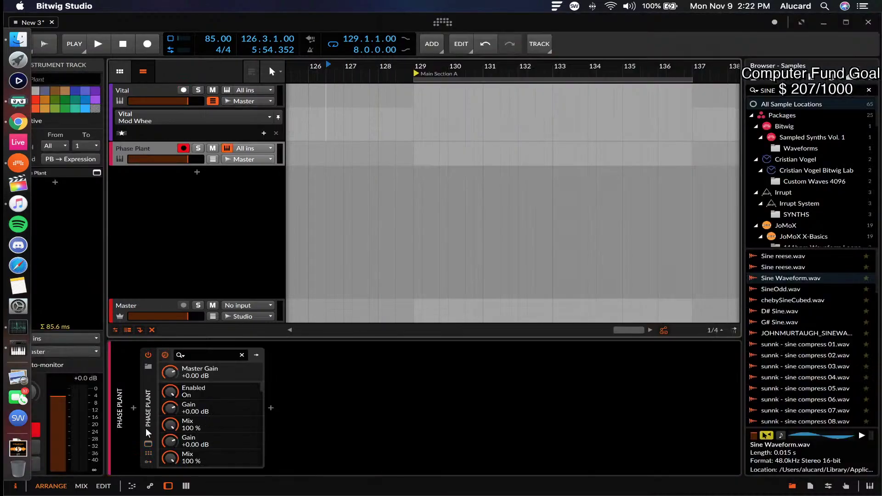
pyautogui.click(148, 444)
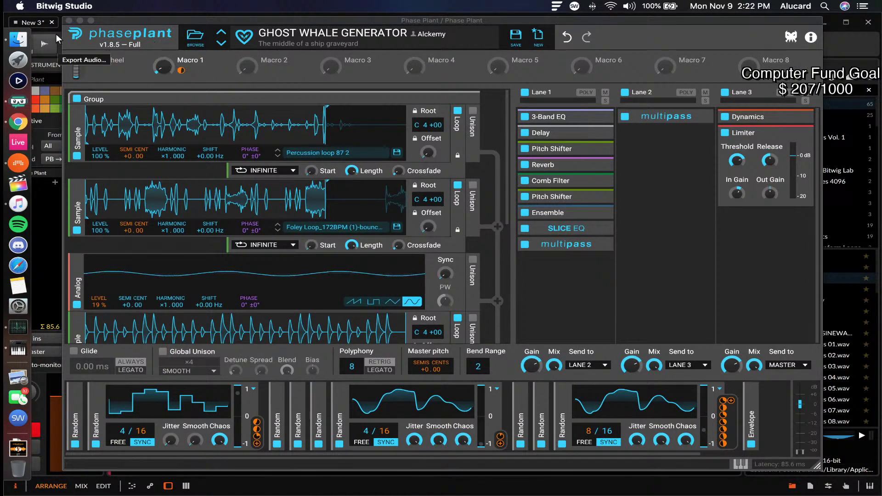
pyautogui.click(69, 20)
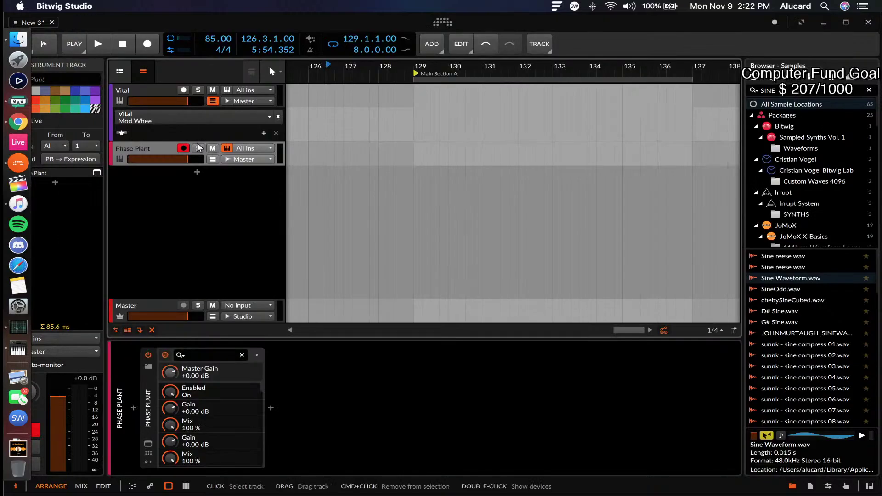
# Select the Vital track, bring up its synth interface, and reposition the floating window until nearly the whole patch is in view.
pyautogui.click(158, 93)
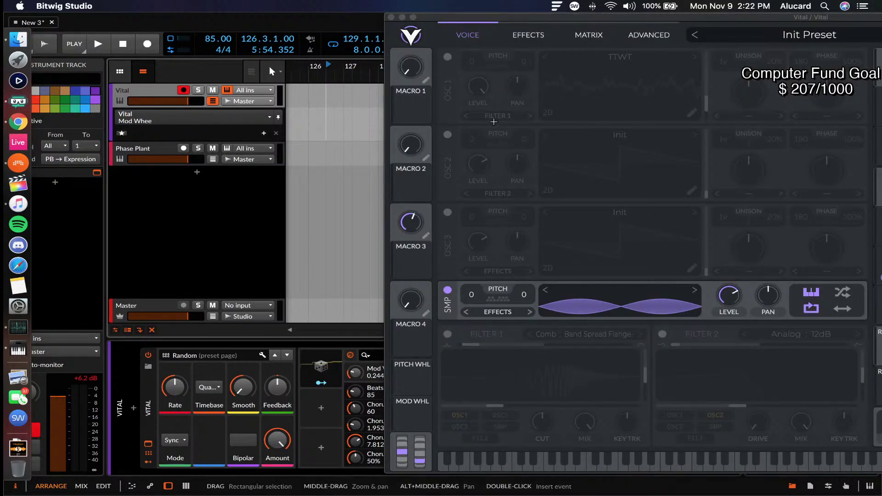
pyautogui.moveTo(608, 24); pyautogui.dragTo(416, 23)
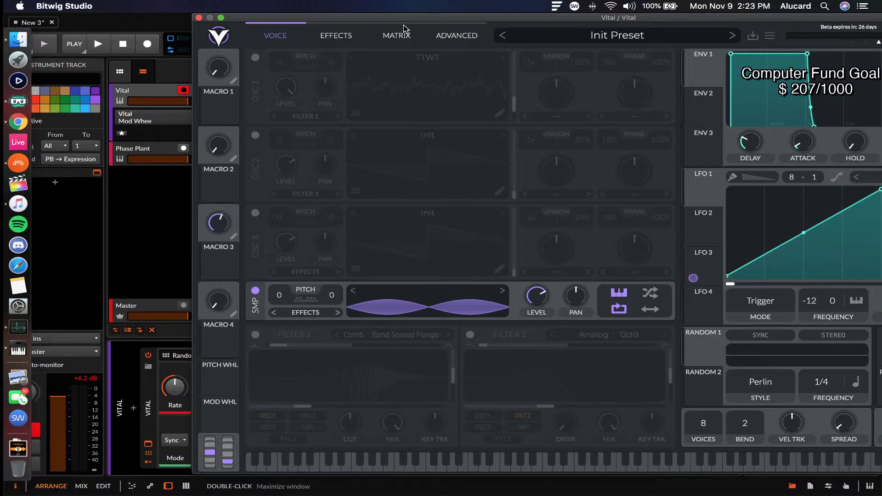
pyautogui.moveTo(413, 19); pyautogui.dragTo(280, 26)
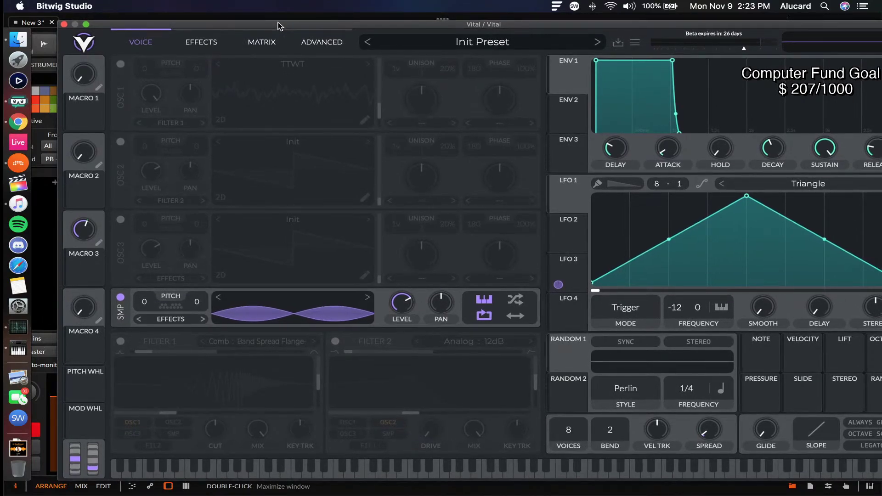
pyautogui.moveTo(404, 23); pyautogui.dragTo(382, 27)
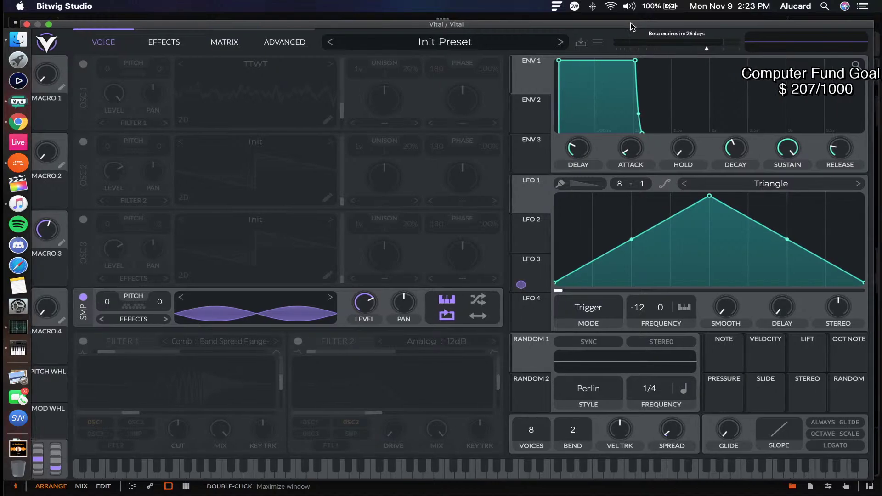
pyautogui.moveTo(579, 22)
pyautogui.mouseDown()
pyautogui.moveTo(600, 16)
pyautogui.moveTo(588, 16)
pyautogui.mouseUp()
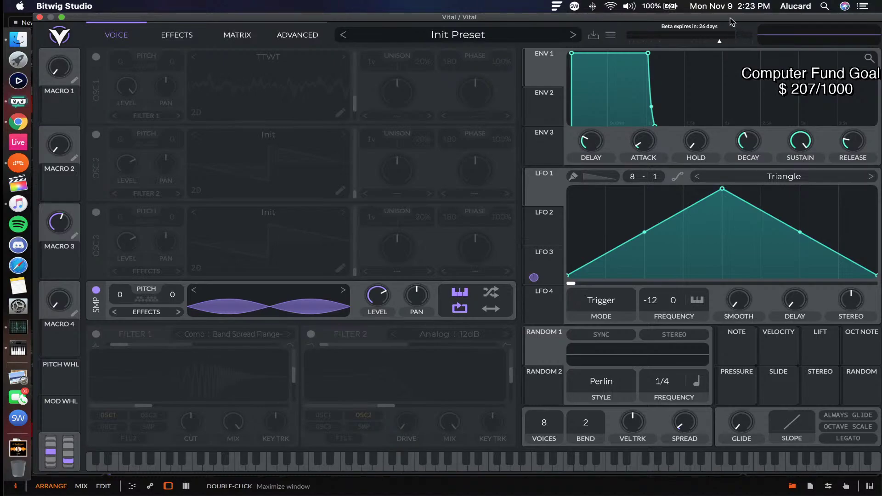
pyautogui.moveTo(730, 18); pyautogui.dragTo(739, 18)
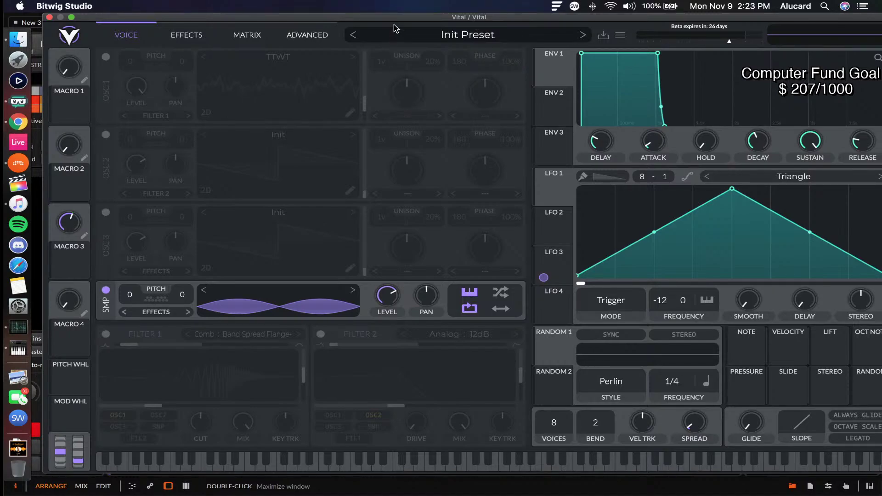
pyautogui.moveTo(385, 16); pyautogui.dragTo(387, 15)
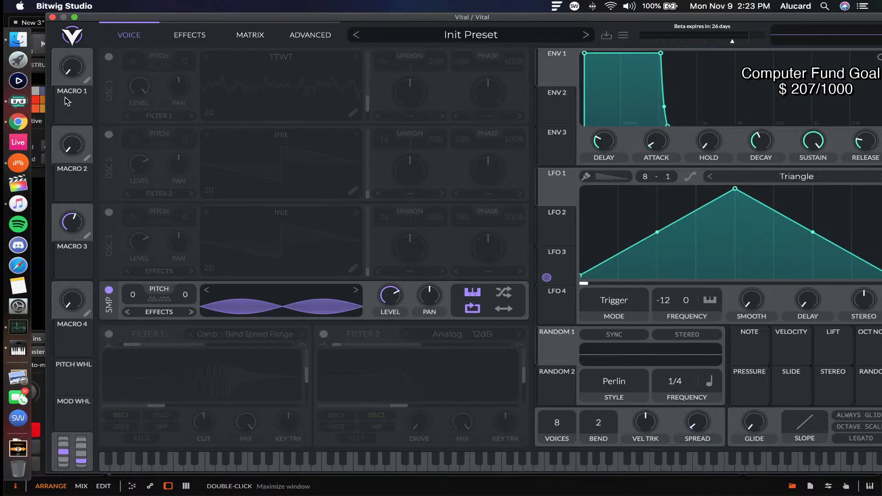
# Touch the Macro 1 knob, leaving it at 0.000, and view Vital's Effects, Matrix, and Advanced pages.
pyautogui.moveTo(70, 59); pyautogui.dragTo(72, 59)
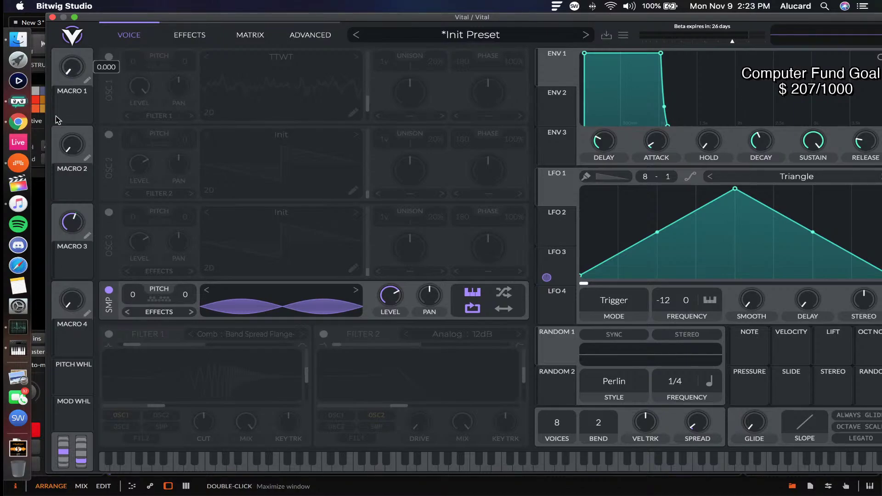
pyautogui.moveTo(68, 114); pyautogui.dragTo(89, 70)
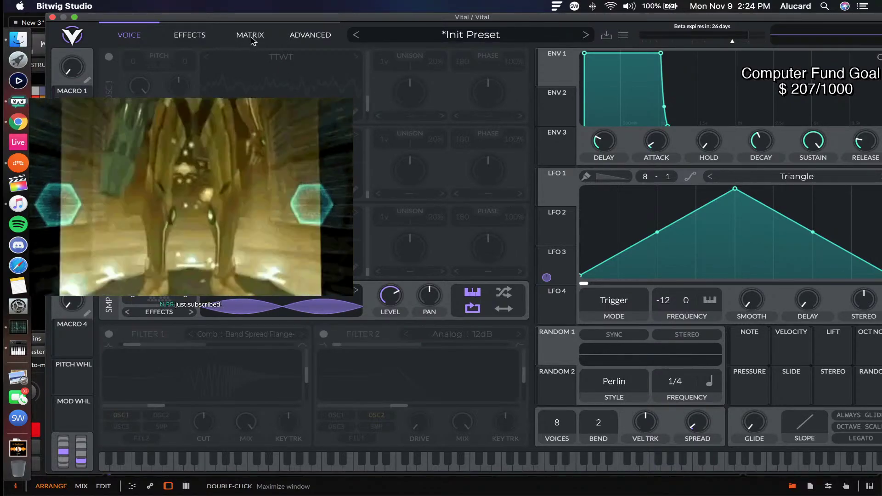
pyautogui.click(214, 36)
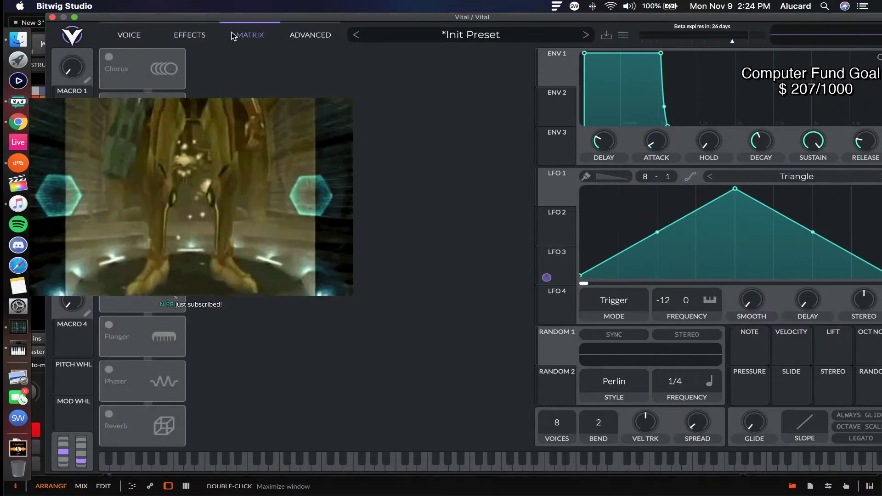
pyautogui.click(236, 35)
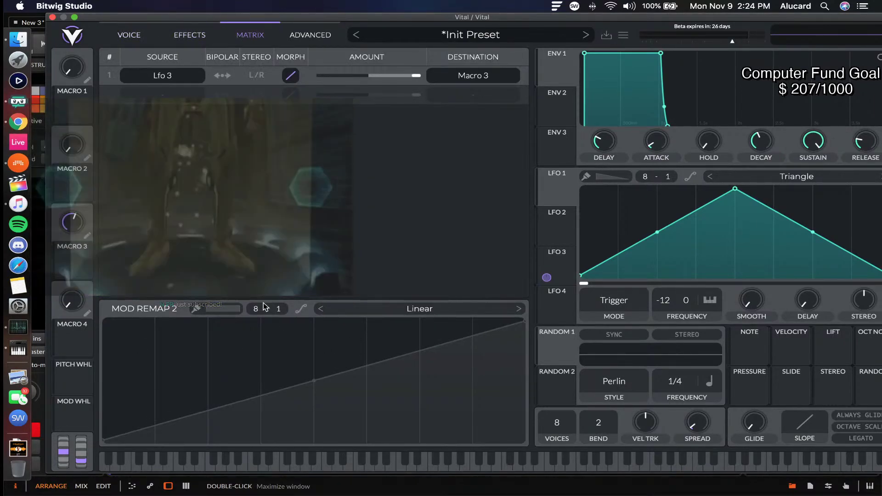
pyautogui.click(297, 37)
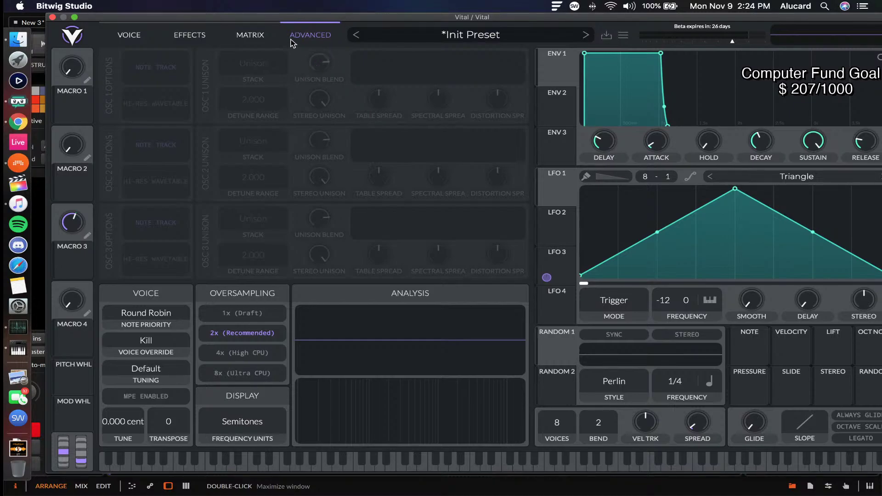
pyautogui.moveTo(277, 16); pyautogui.dragTo(274, 25)
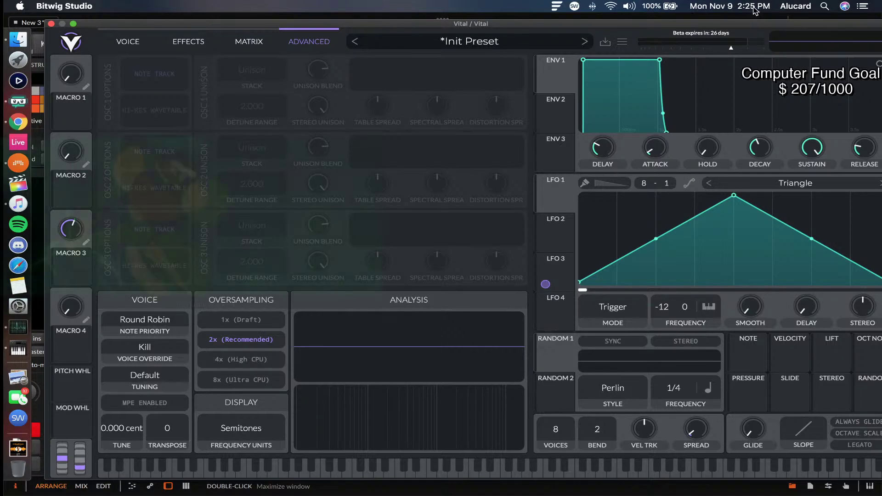
pyautogui.moveTo(702, 23); pyautogui.dragTo(704, 24)
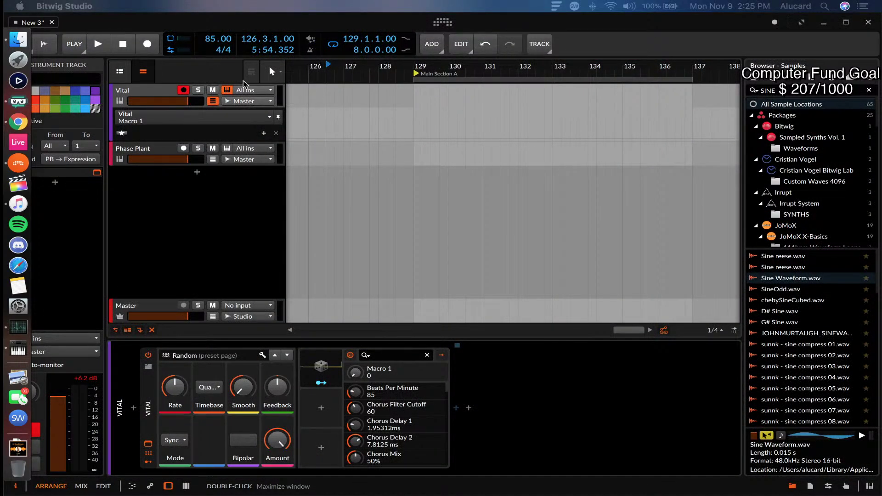
# Select the Vital track again to bring back its synth interface, and reposition the window with the Advanced page in view.
pyautogui.click(151, 93)
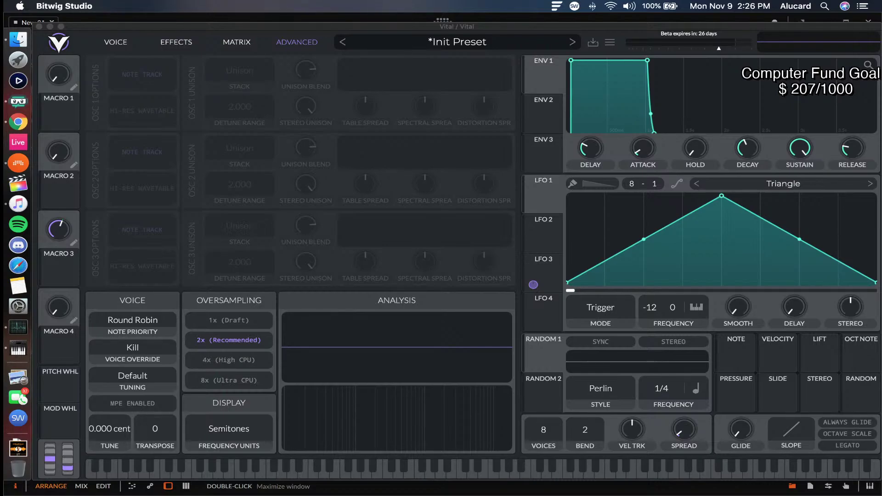
pyautogui.click(498, 29)
pyautogui.moveTo(501, 18); pyautogui.dragTo(499, 21)
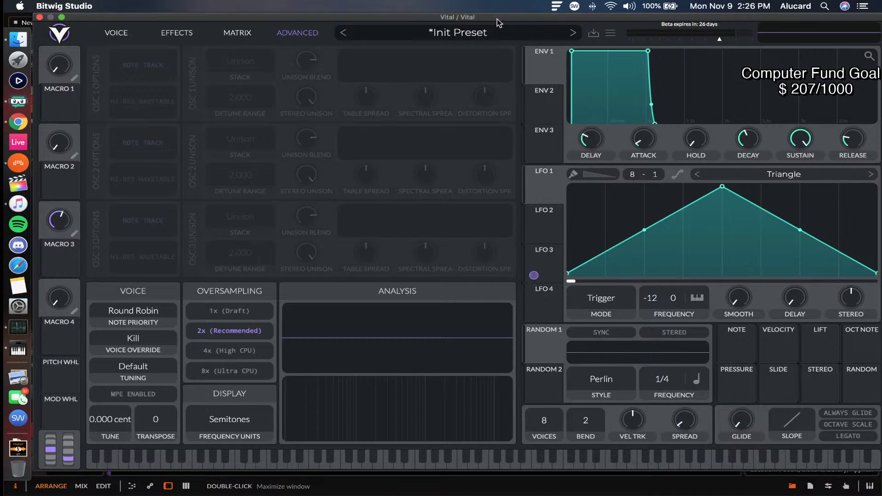
pyautogui.moveTo(377, 22); pyautogui.dragTo(360, 15)
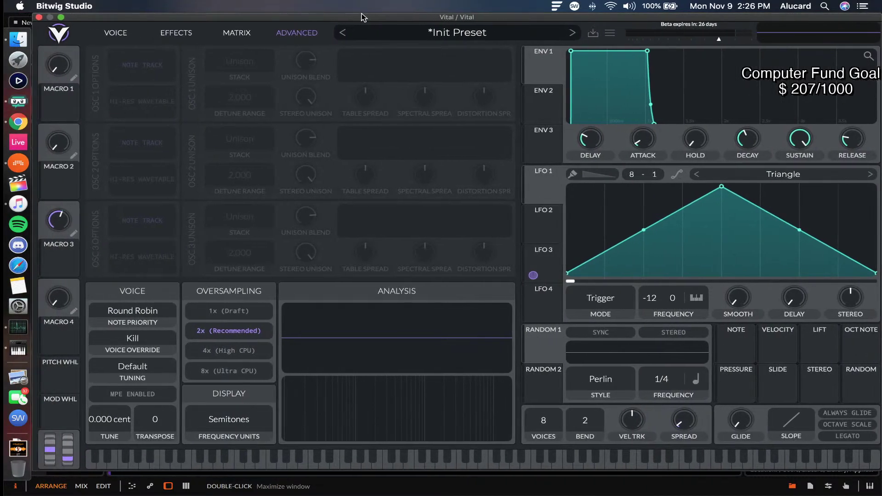